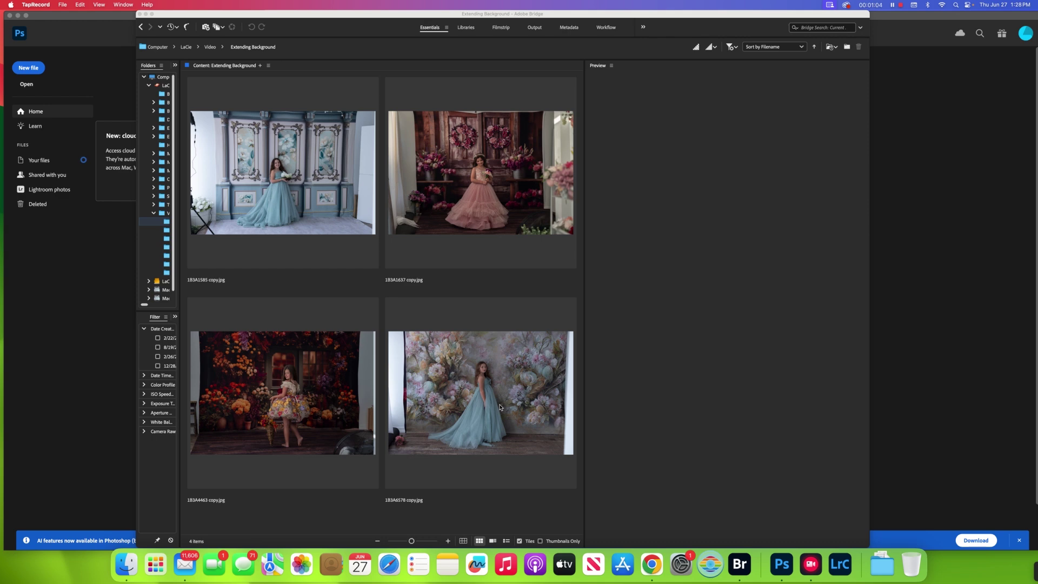
- Open the photo 183A6578 copy.jpg in Photoshop
left_click(510, 365)
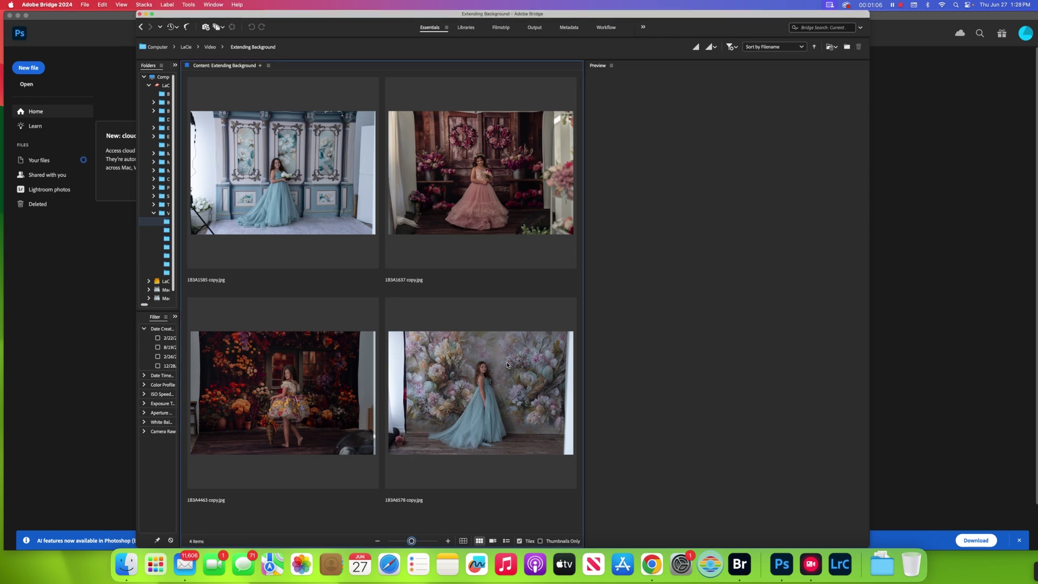
left_click(506, 369)
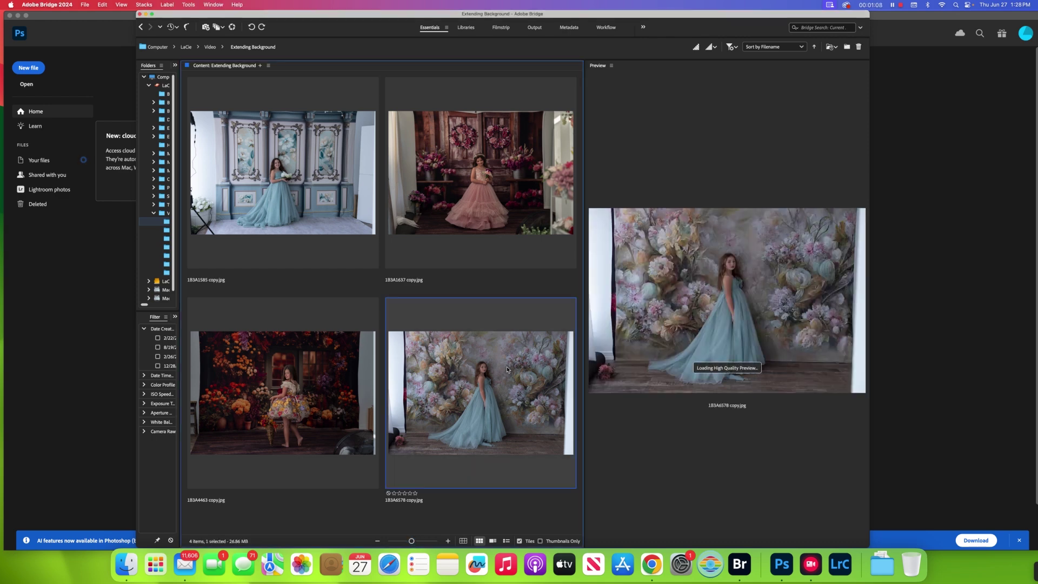
double_click(507, 369)
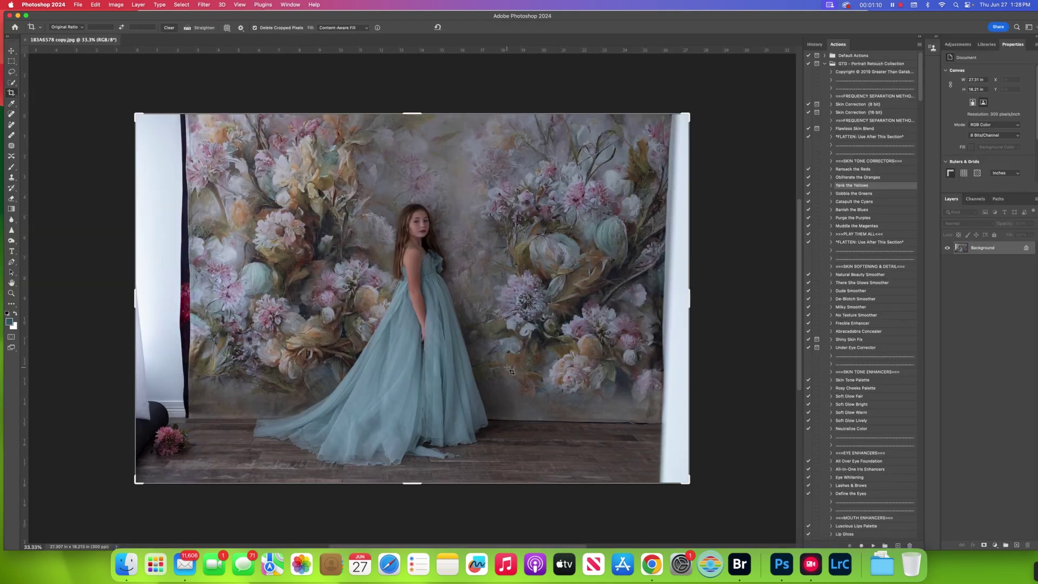
- Duplicate the background layer of the photo
key("super+minus")
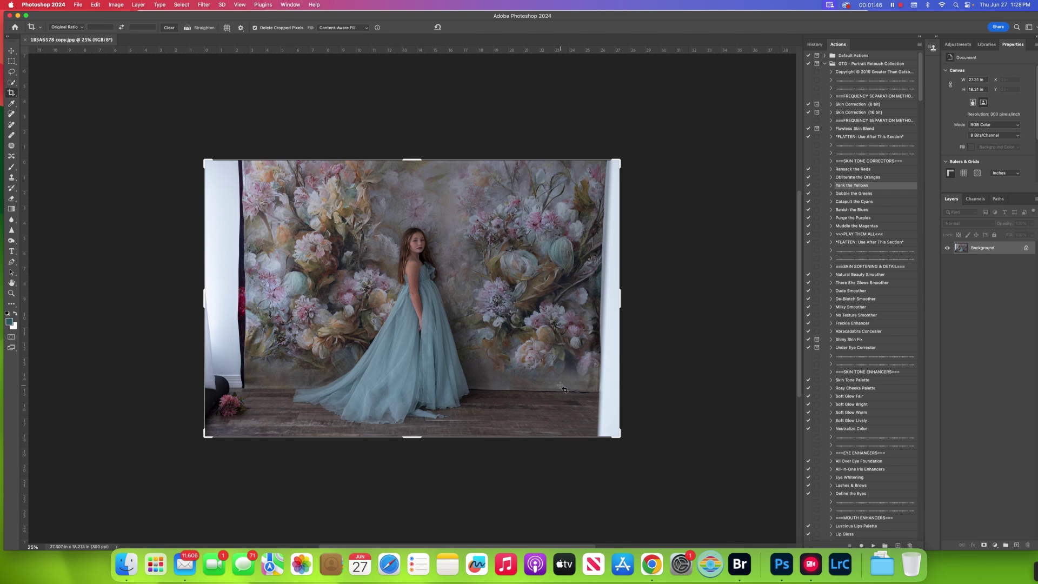
left_click(11, 50)
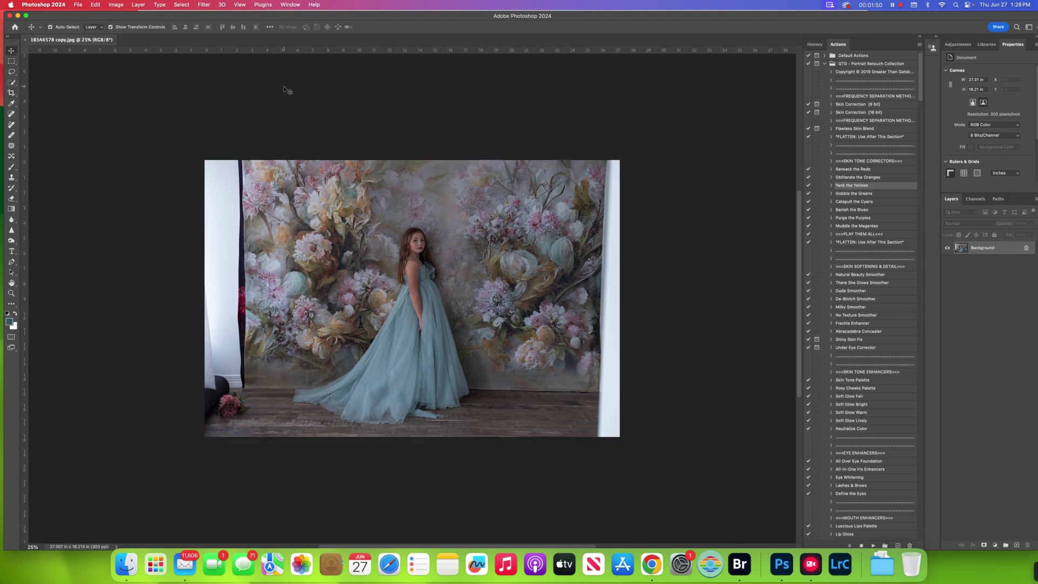
key("super+j")
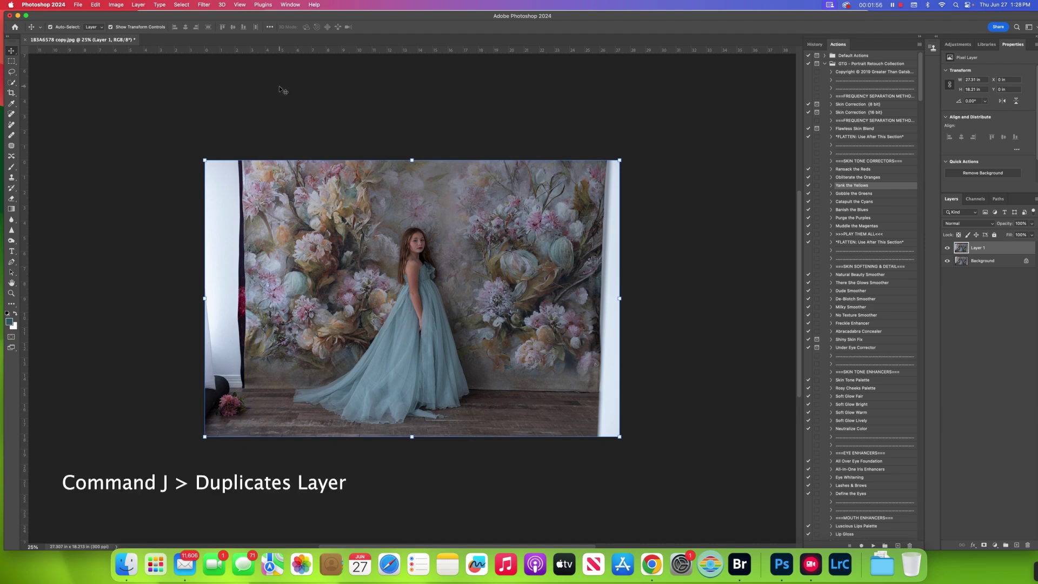
- Distort the duplicated layer by pulling its corners outward, raising the upper-right one most, to straighten the backdrop and floor line, and apply the transform
left_click_drag(620, 164, 619, 149)
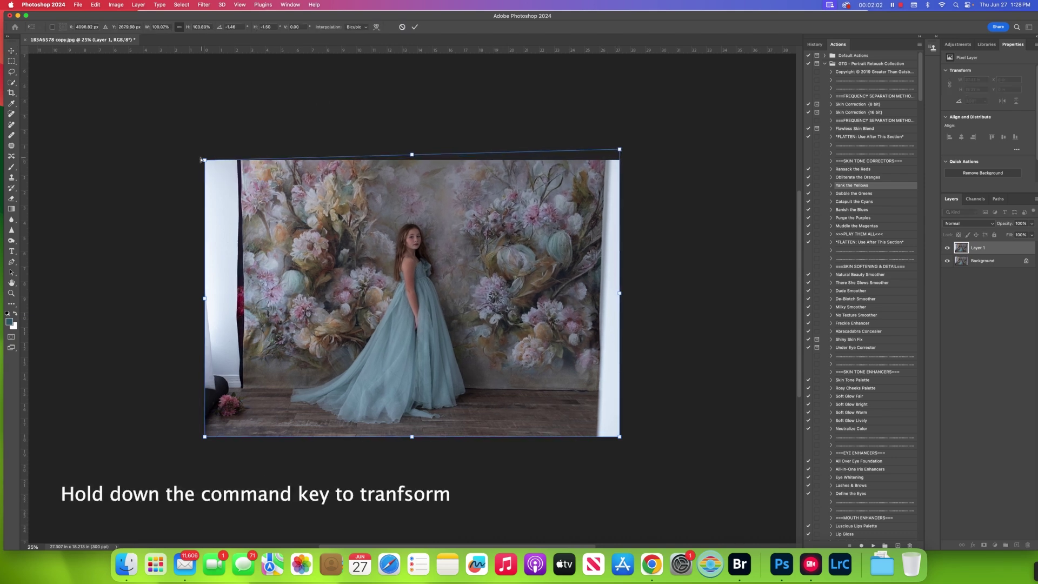
left_click_drag(201, 159, 195, 157)
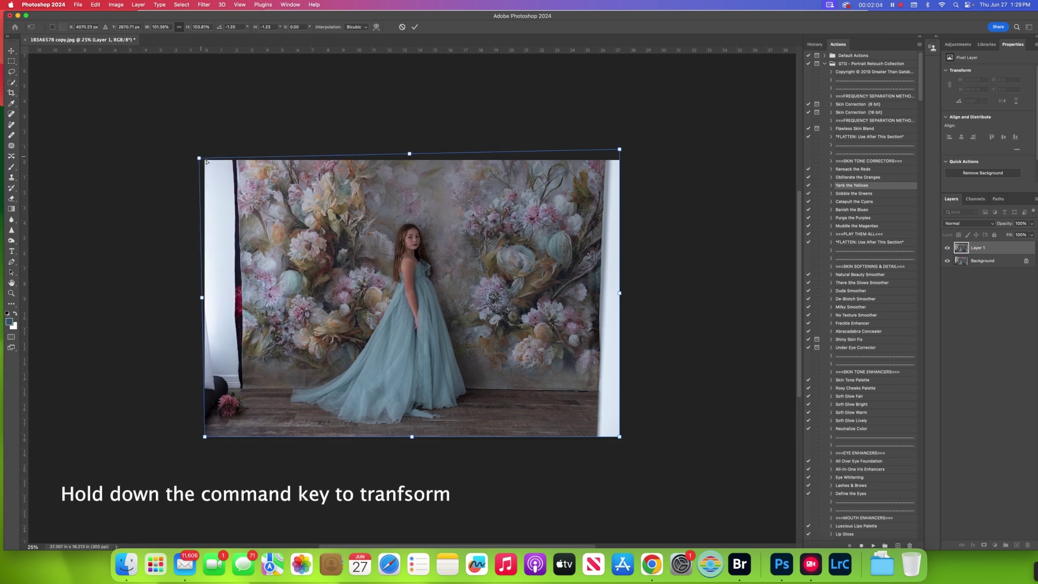
left_click_drag(620, 437, 623, 440)
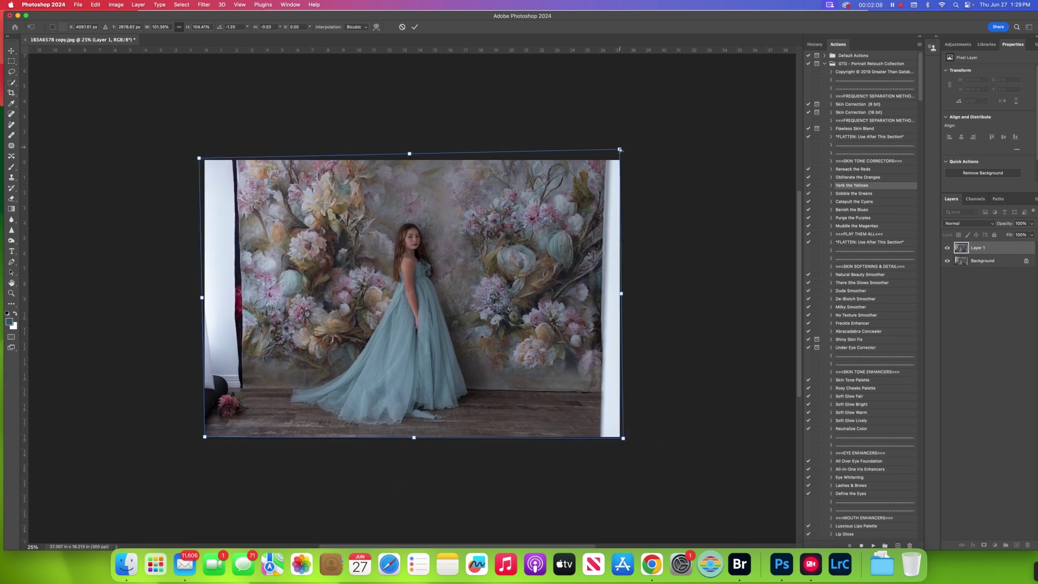
left_click_drag(619, 149, 618, 144)
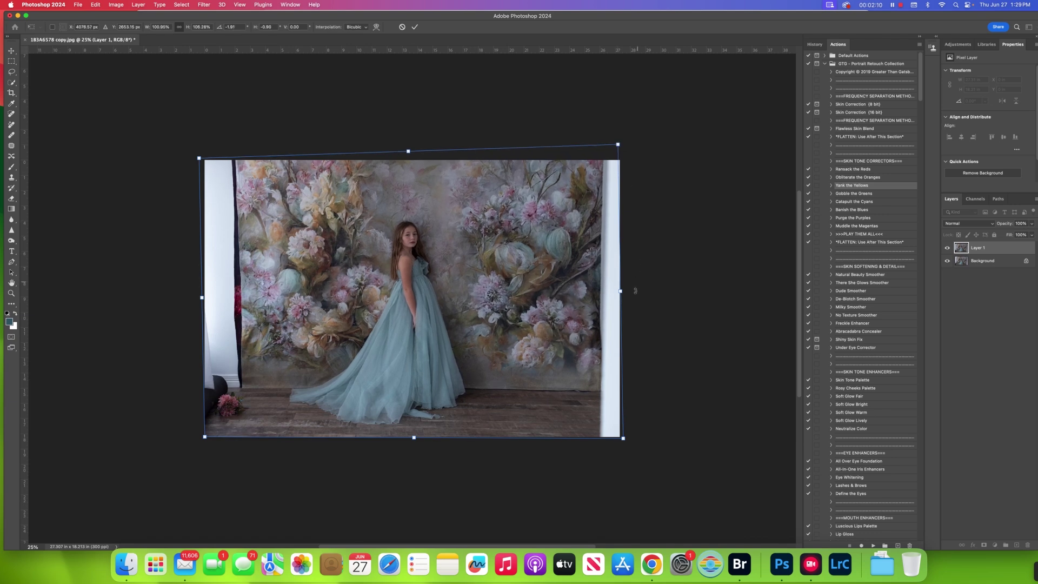
left_click_drag(620, 294, 622, 289)
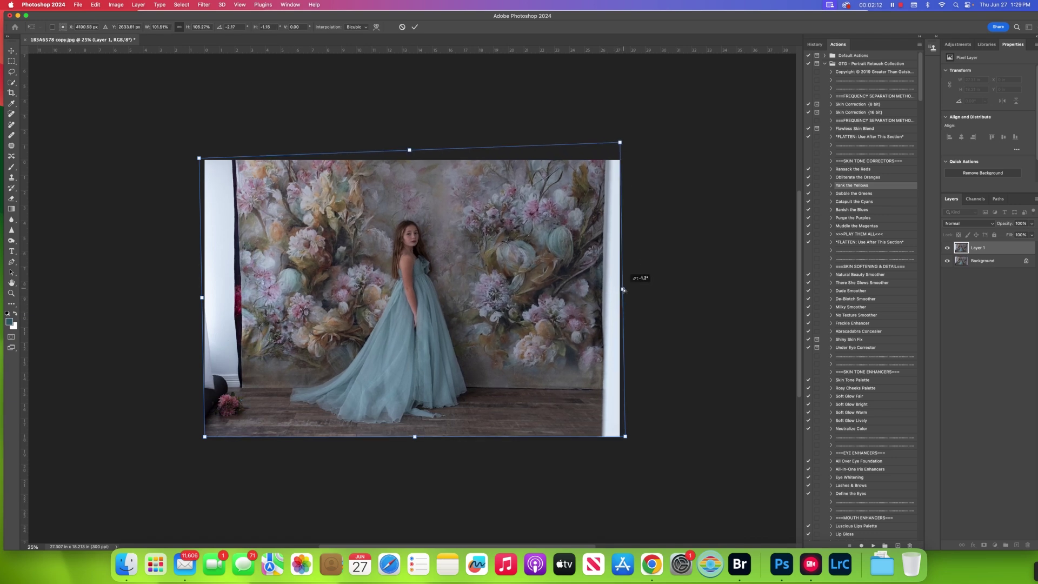
left_click_drag(204, 436, 203, 442)
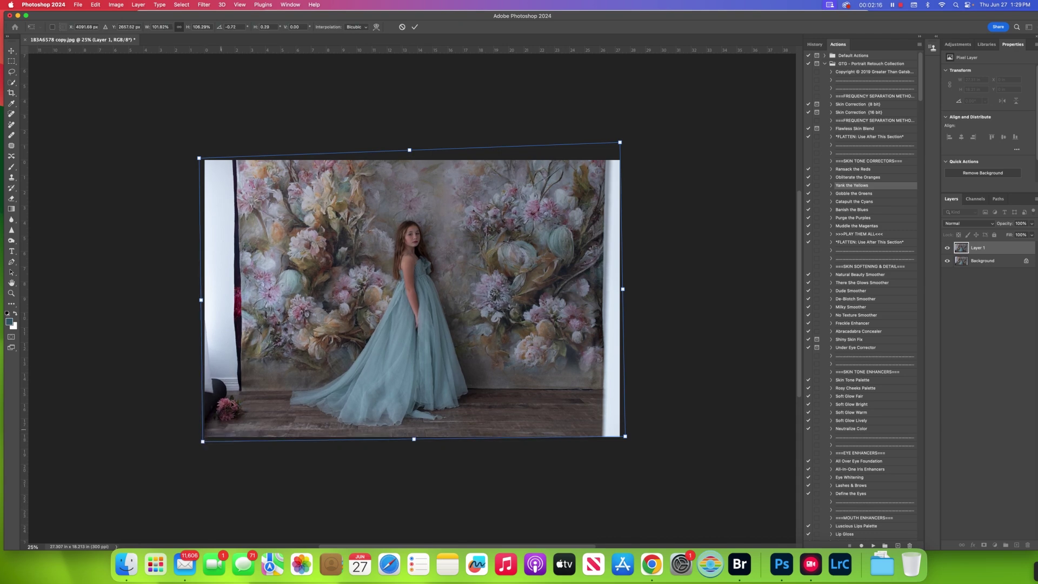
left_click_drag(200, 158, 198, 155)
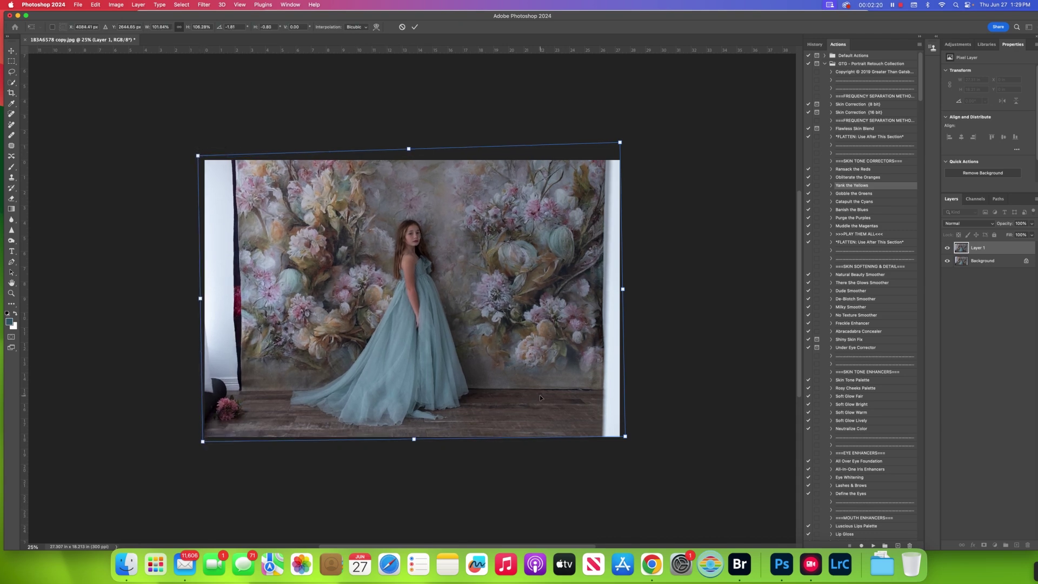
left_click_drag(625, 435, 627, 436)
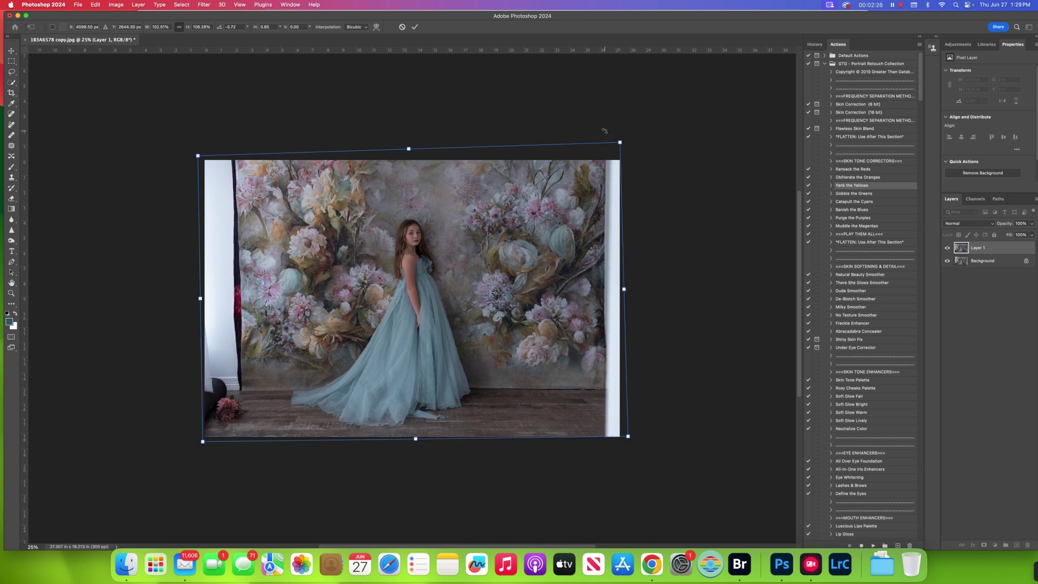
left_click_drag(621, 144, 619, 140)
key("super+minus")
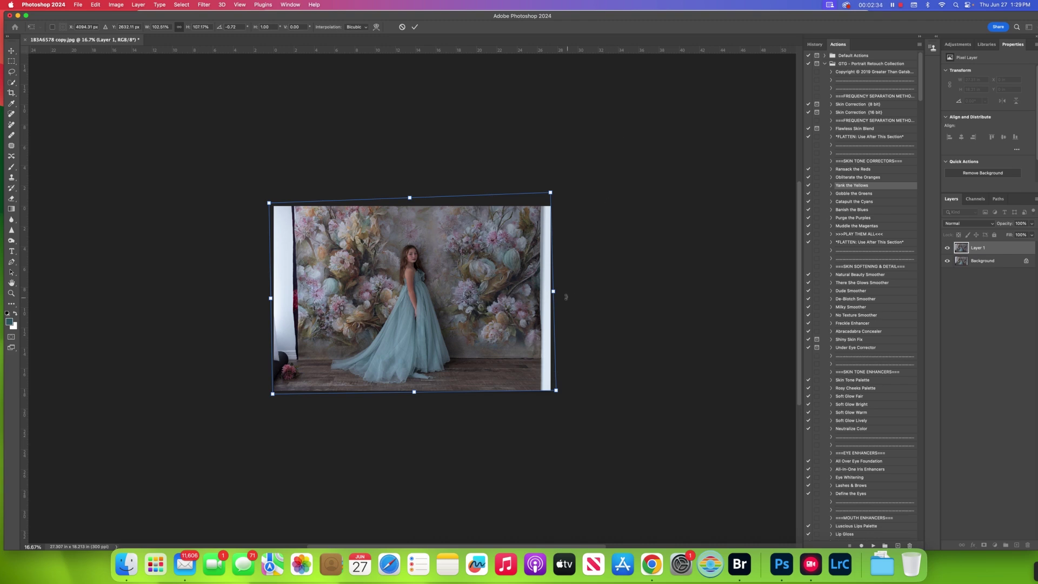
left_click(414, 27)
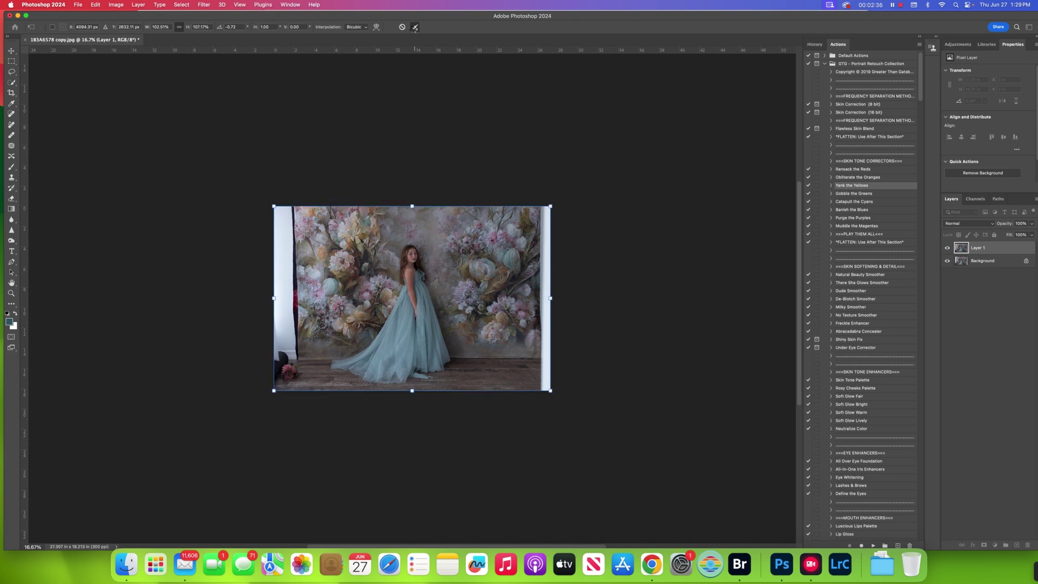
left_click(415, 27)
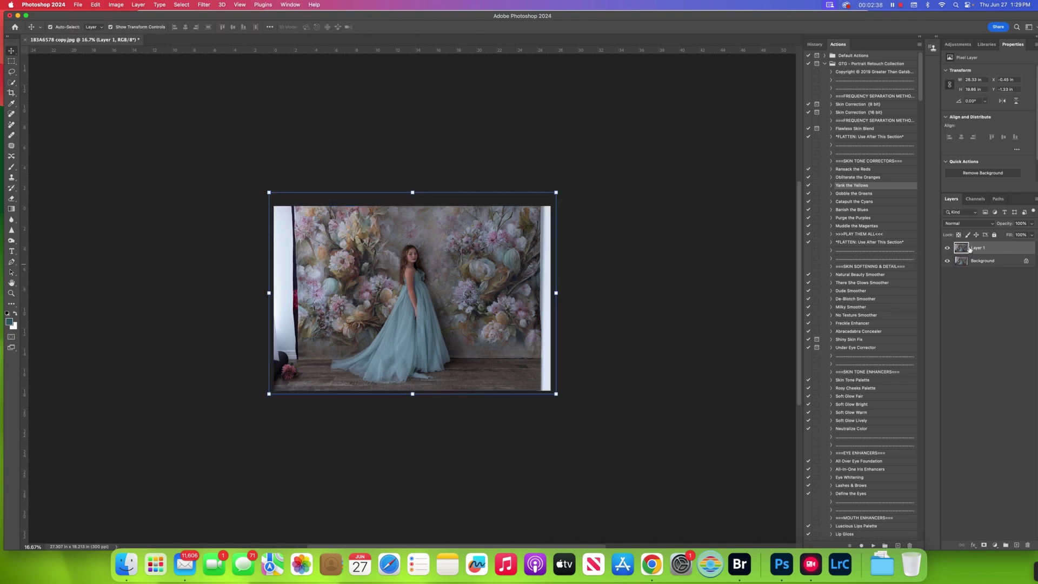
- Compare the straightened layer with the original by toggling its visibility, and flatten the image
left_click(947, 249)
left_click(947, 249)
left_click(947, 248)
left_click(947, 248)
left_click(138, 4)
left_click(153, 344)
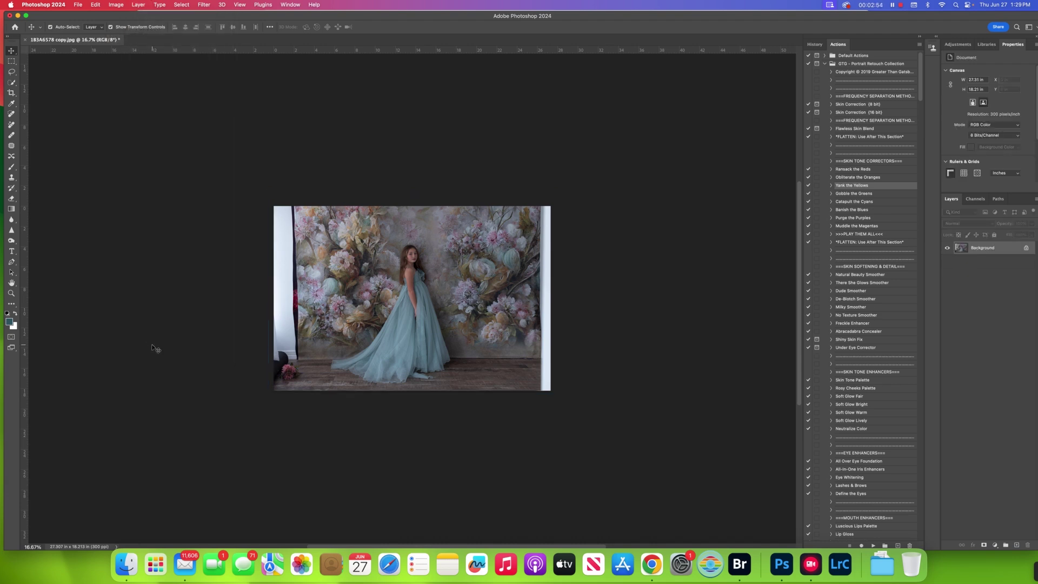
- Remove the blemish at the lower edge of the wood floor below the dress train with a smaller Spot Healing Brush
key("super+equal")
key("super+equal")
key("super+equal")
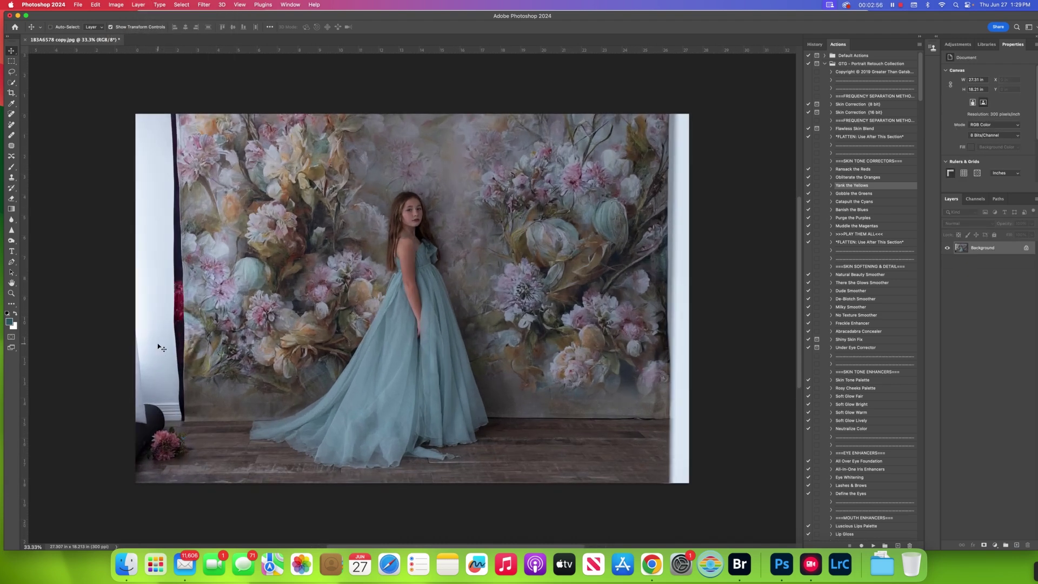
scroll(429, 312, "down", 5)
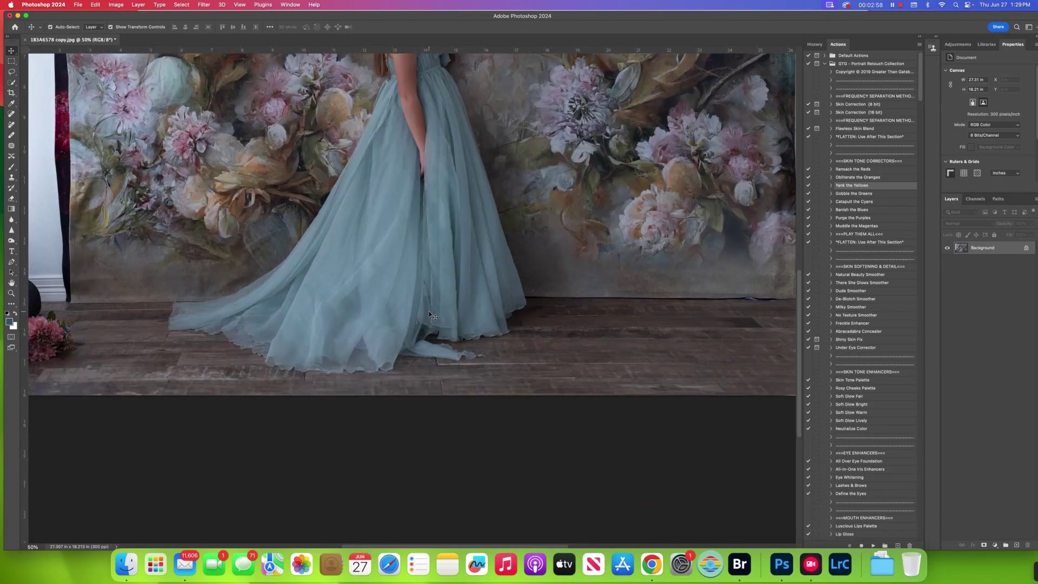
scroll(429, 311, "left", 4)
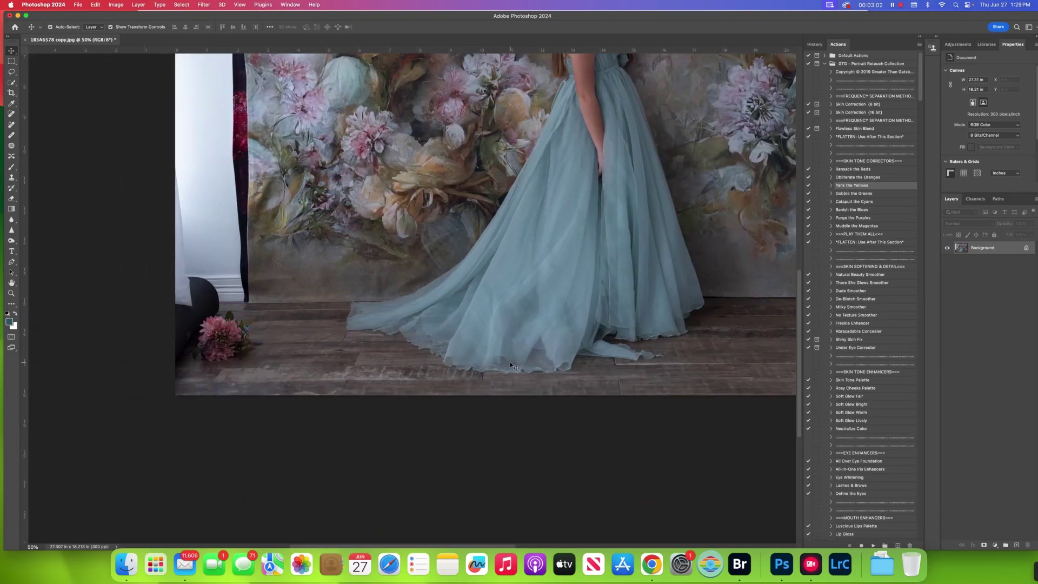
scroll(479, 324, "up", 3)
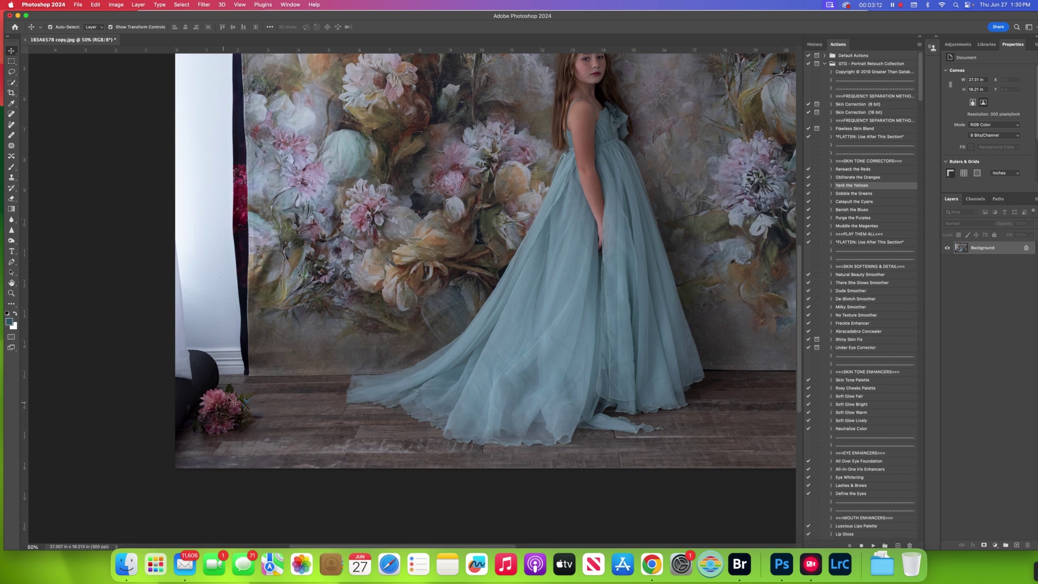
left_click(10, 114)
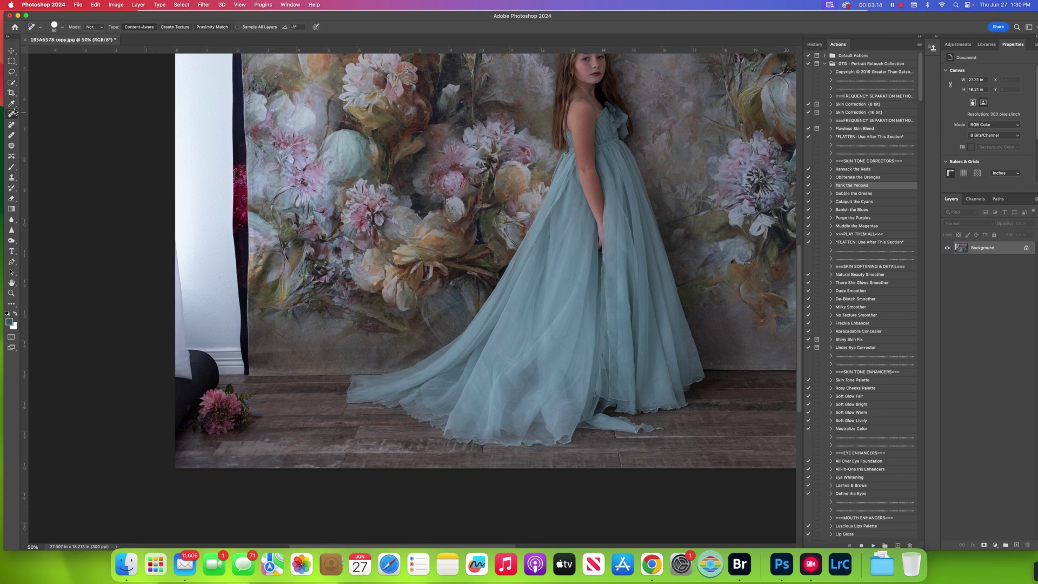
key("bracketleft")
left_click_drag(348, 451, 339, 472)
- Outline the stray piece of fabric beside the dress hem with the Patch tool, replace it using a Content-Aware fill at 100% opacity, and deselect
scroll(381, 358, "right", 10)
scroll(381, 358, "up", 5)
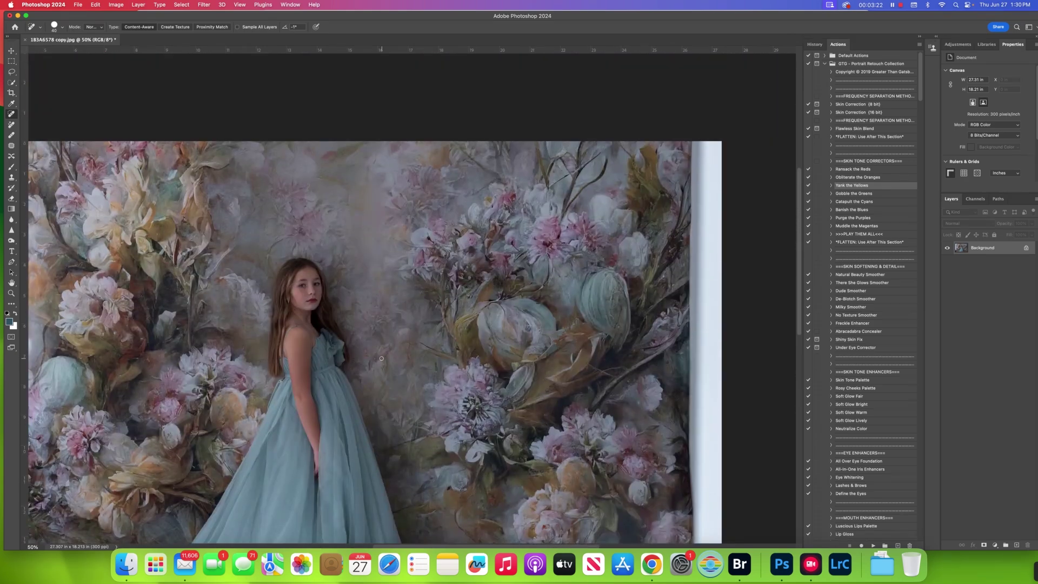
scroll(387, 357, "down", 3)
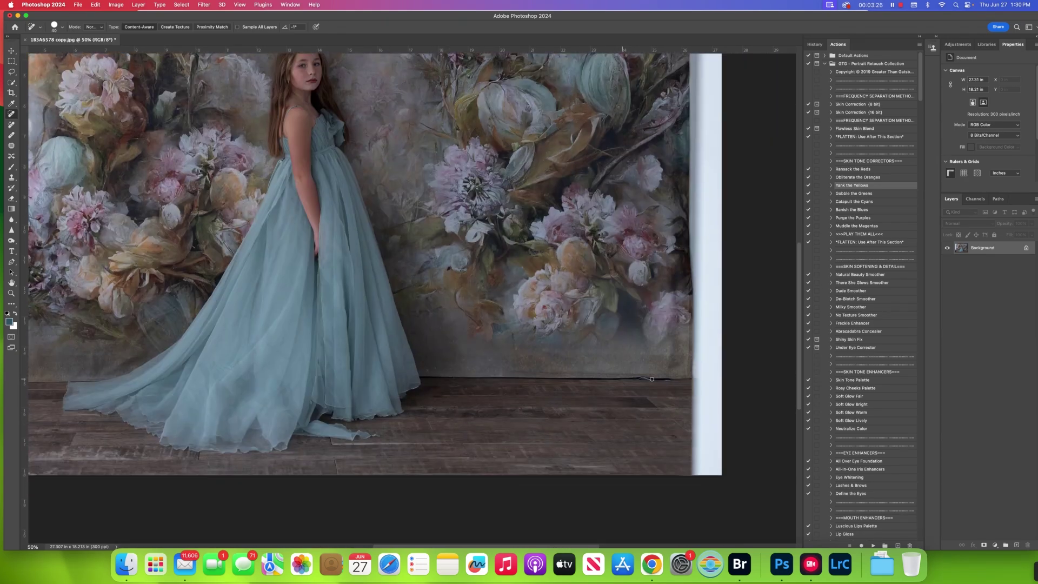
left_click(11, 145)
left_click_drag(297, 439, 376, 434)
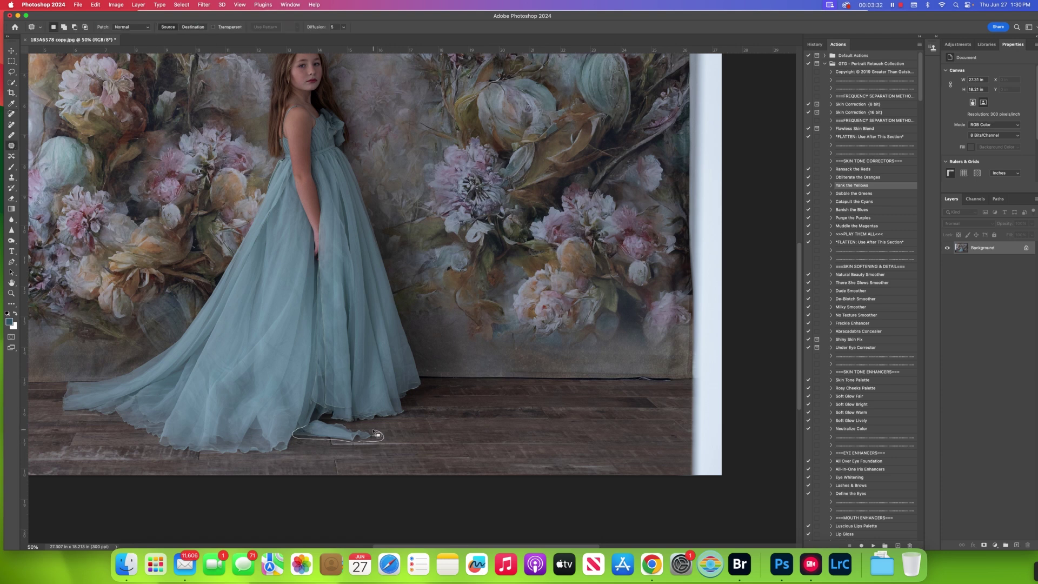
left_click_drag(313, 427, 313, 426)
key("shift+BackSpace")
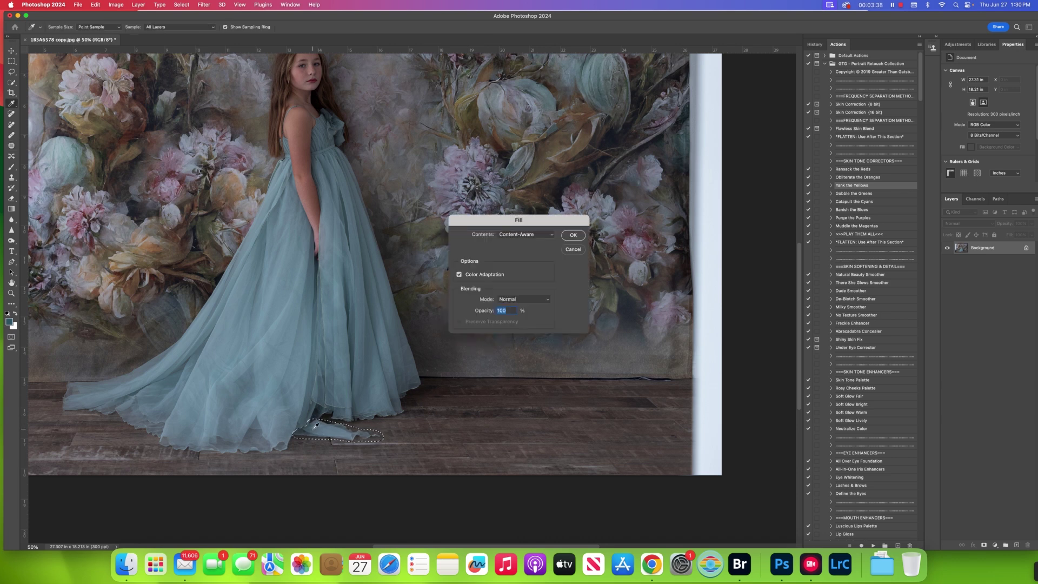
left_click(543, 236)
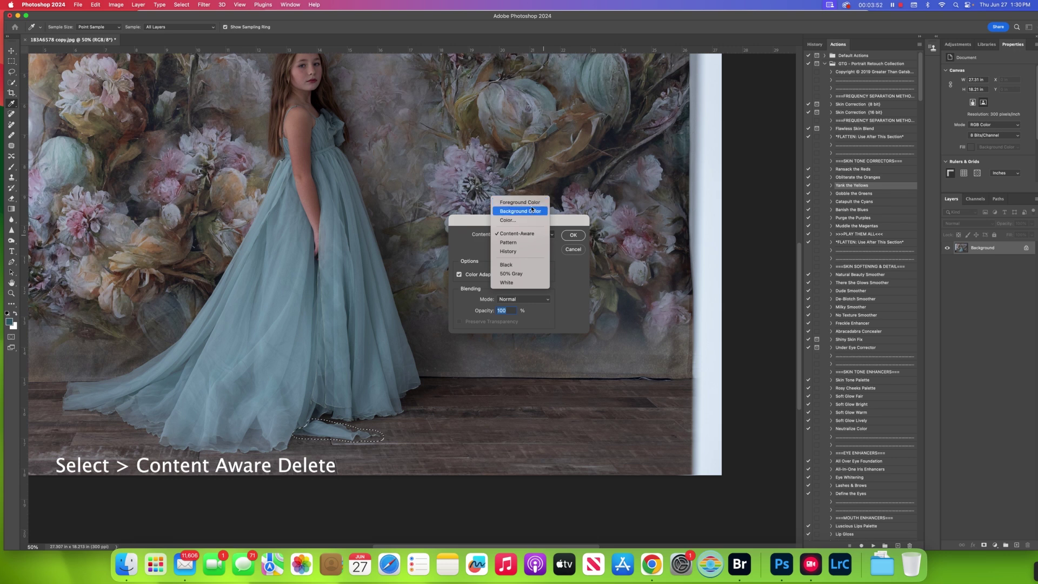
left_click(518, 233)
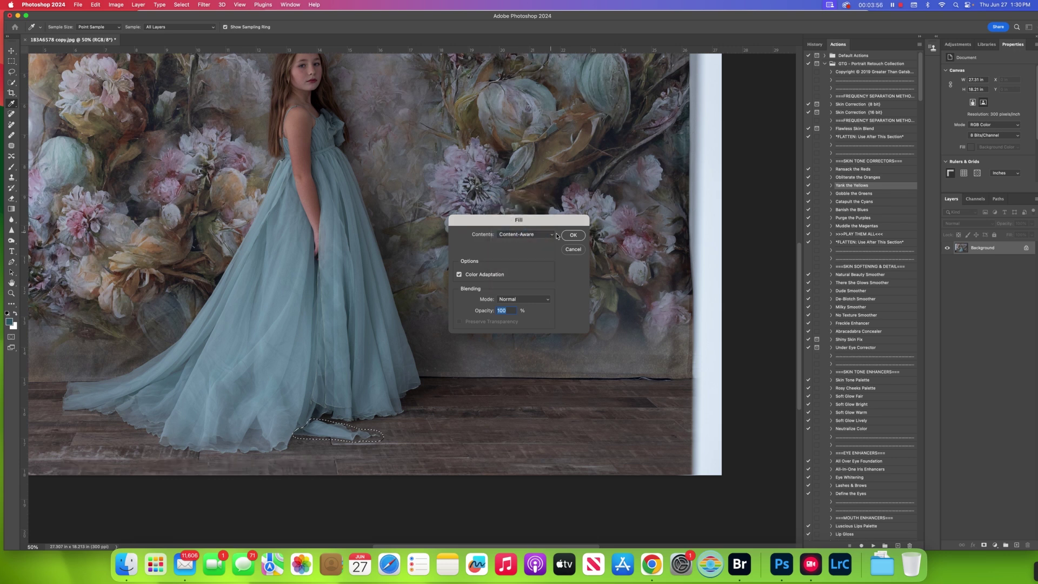
left_click(577, 235)
key("ctrl+d")
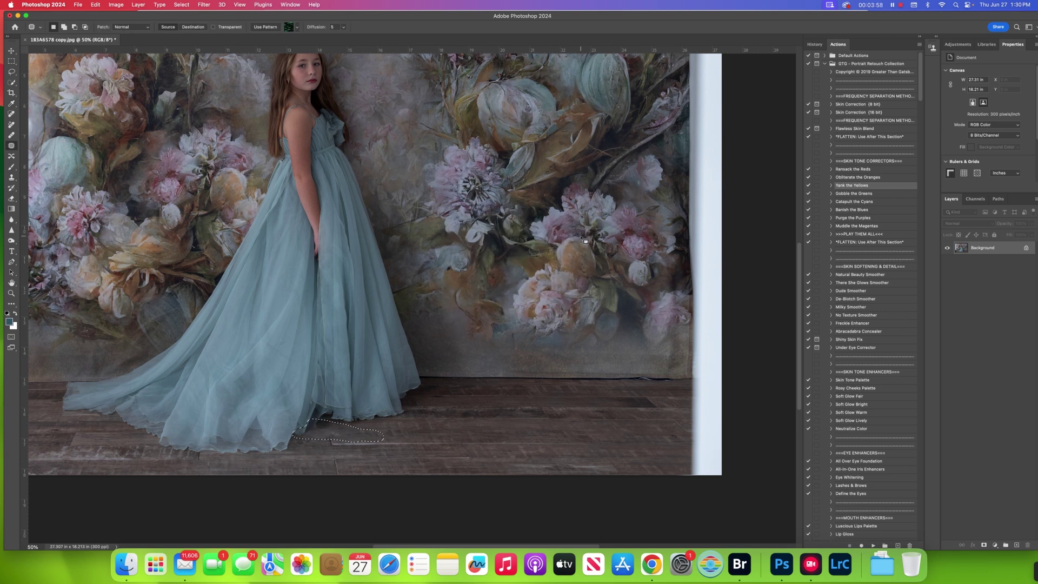
- Heal the light scratch on the floor below the dress hem with the Spot Healing Brush
key("j")
left_click(11, 115)
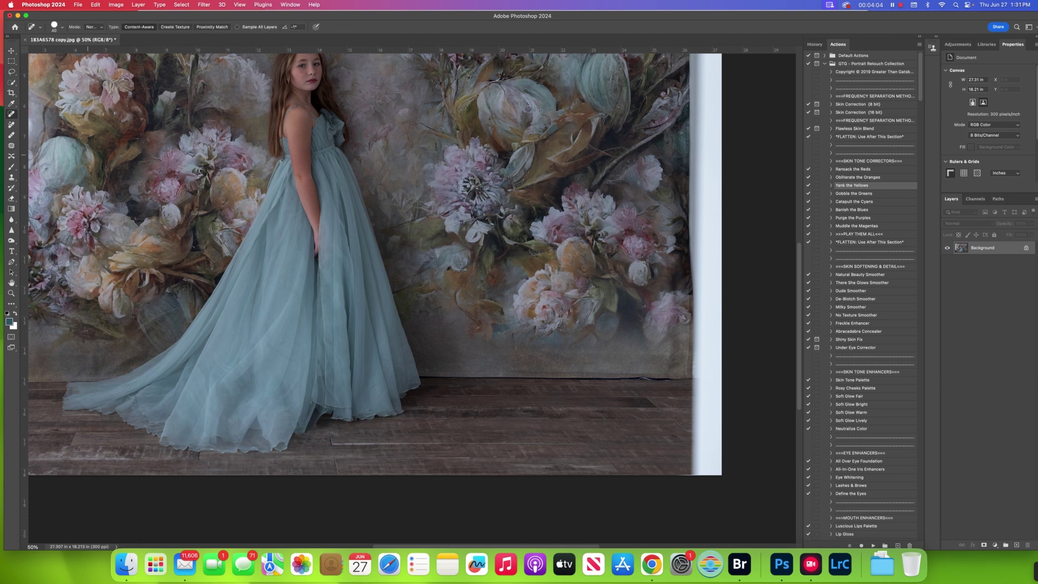
left_click_drag(336, 447, 435, 445)
scroll(498, 400, "left", 10)
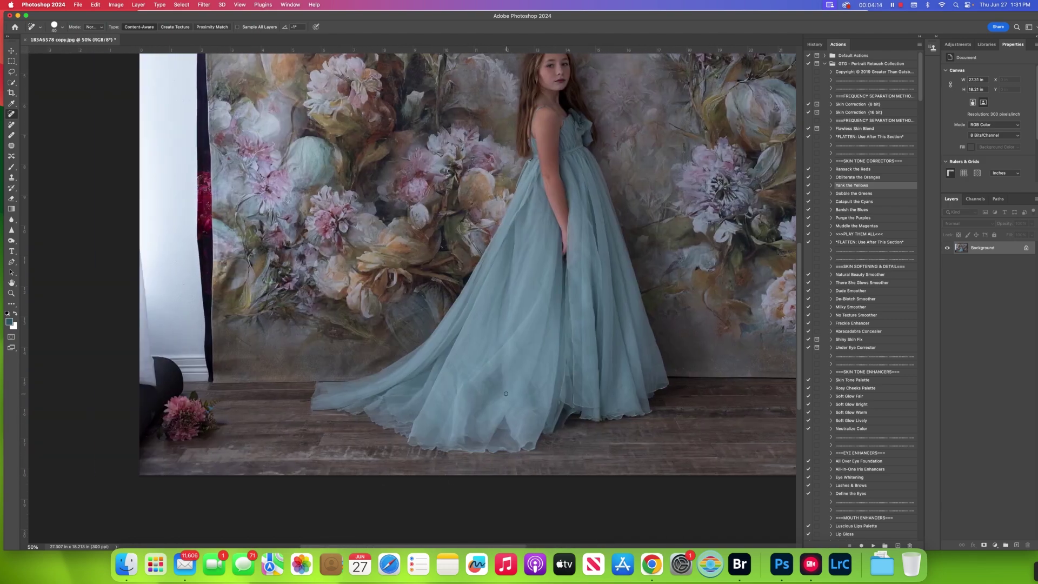
- Remove the pink flowers from the floor beside the dark roll using a Patch tool selection and Content-Aware fill, then clear the selection
left_click(12, 147)
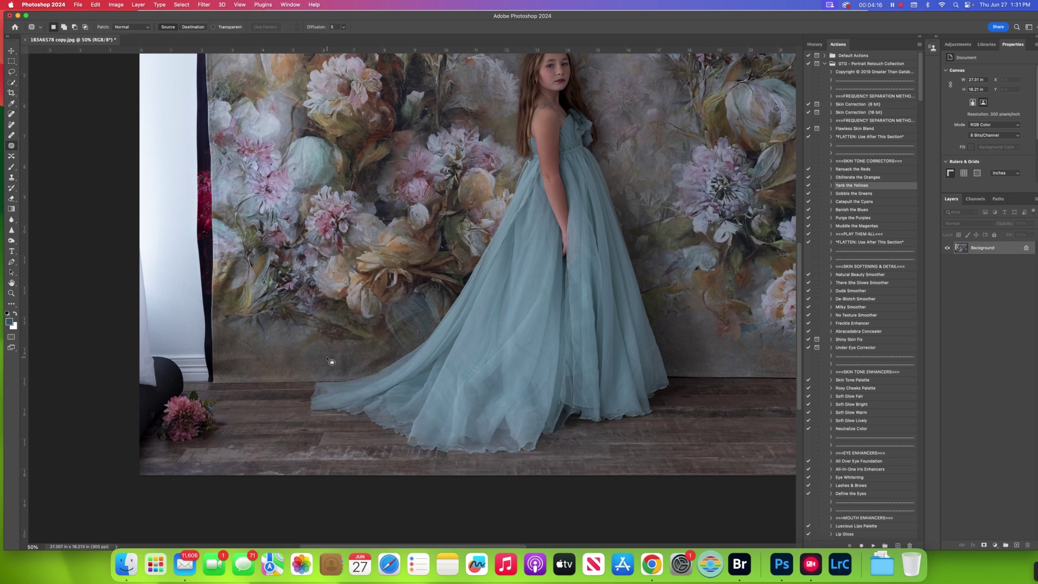
mouse_move(150, 433)
left_mouse_down()
mouse_move(170, 447)
mouse_move(216, 441)
mouse_move(228, 415)
mouse_move(193, 386)
mouse_move(151, 433)
left_mouse_up()
key("shift+BackSpace")
left_click(573, 235)
left_click_drag(213, 415, 281, 418)
key("cmd+d")
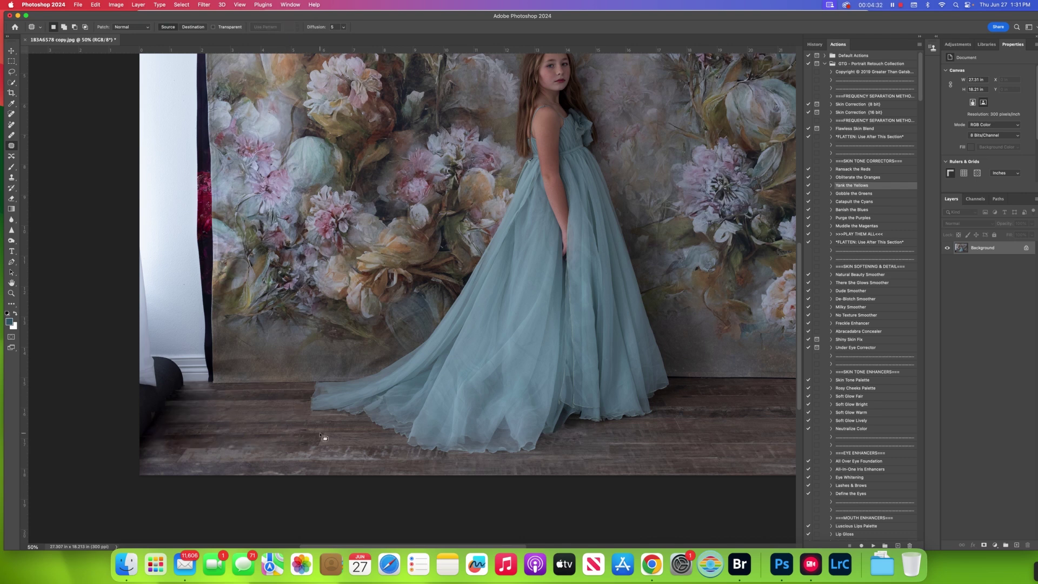
key("cmd+0")
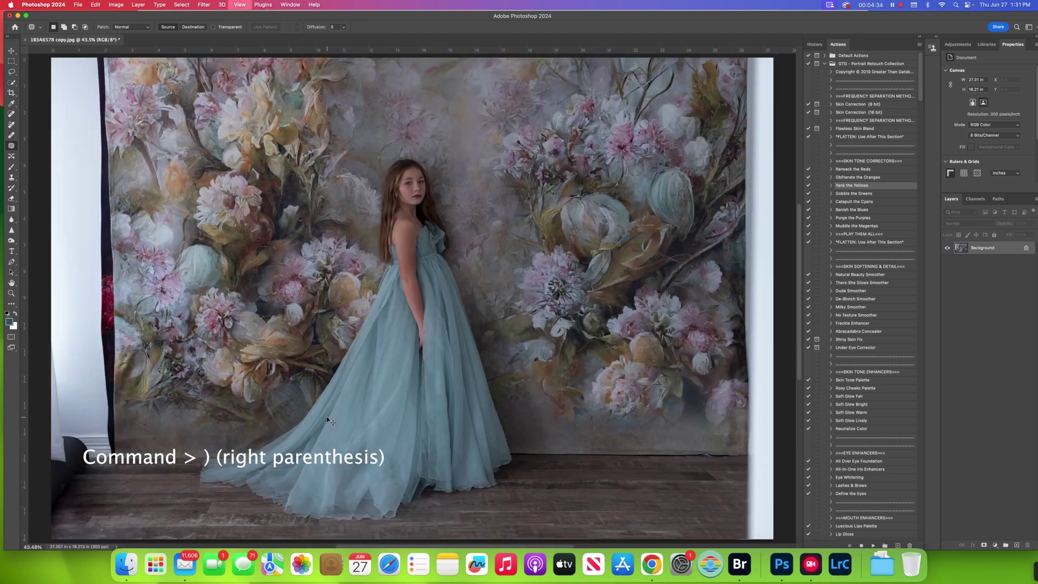
- Try to replace the white strip beyond the backdrop's right edge using a rectangular selection and Content-Aware fill at 100% opacity, then revert it
key("cmd+minus")
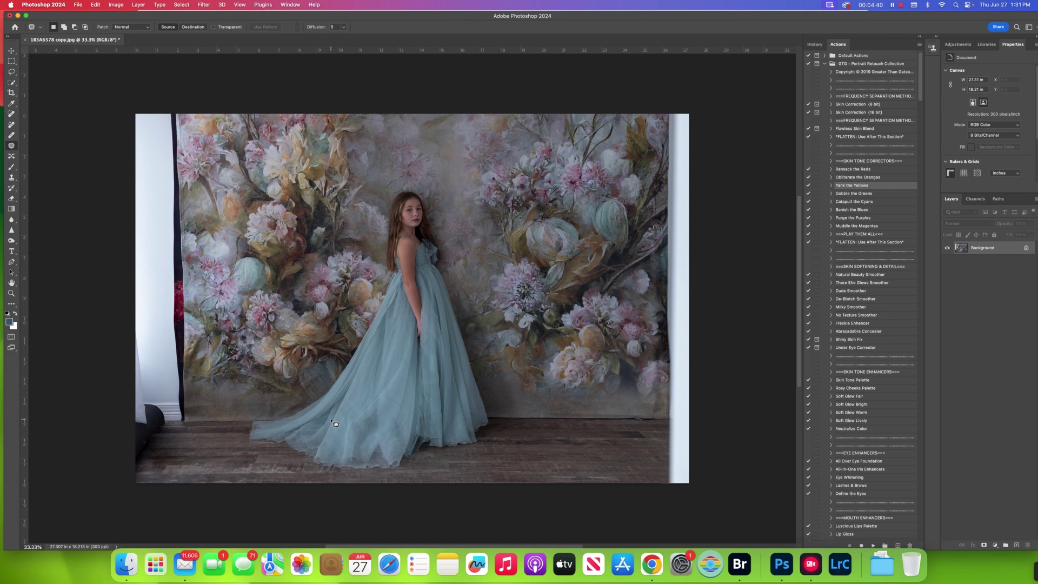
key("super+0")
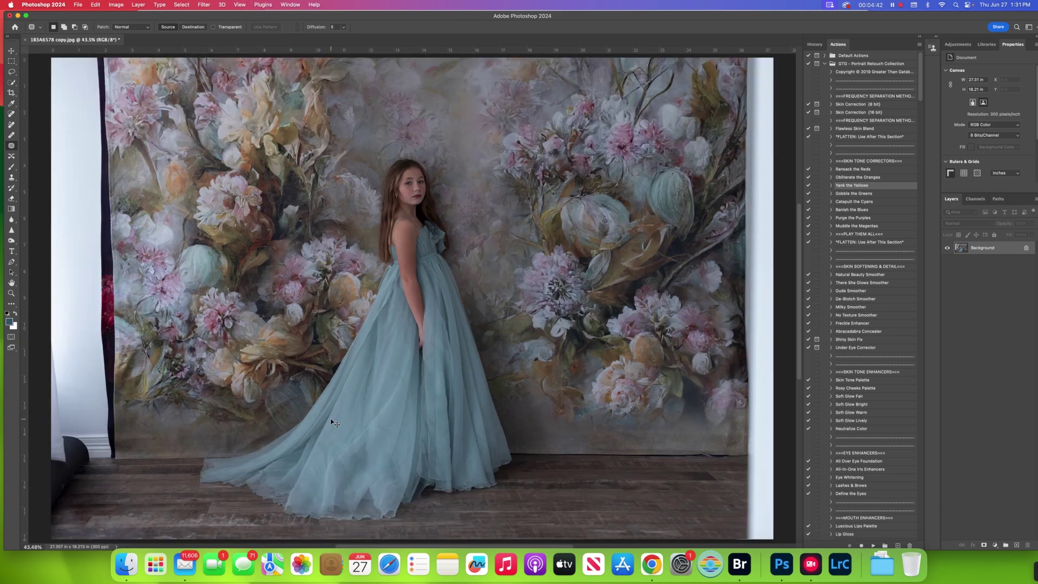
key("super+minus")
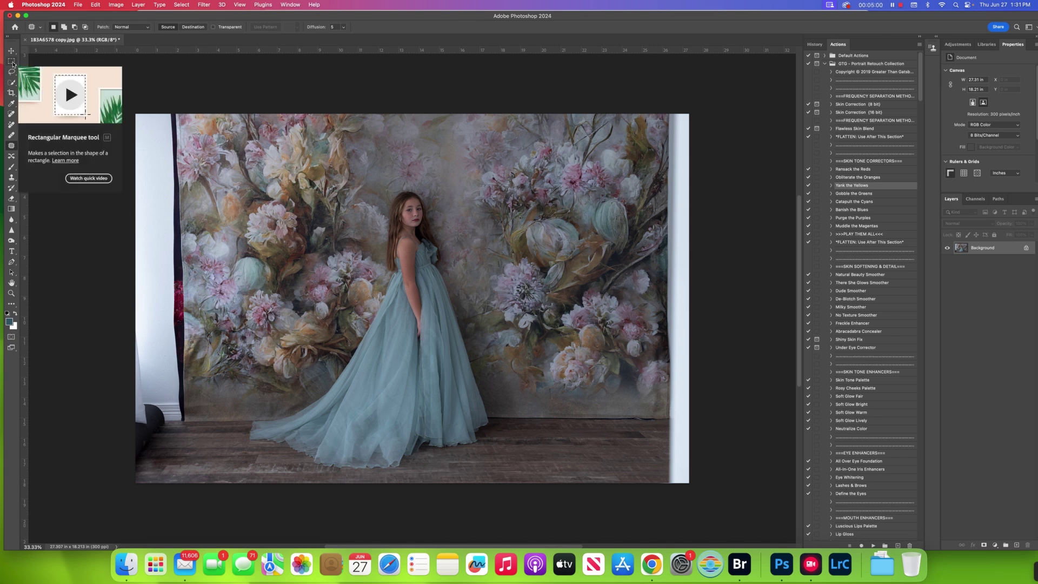
left_click(12, 62)
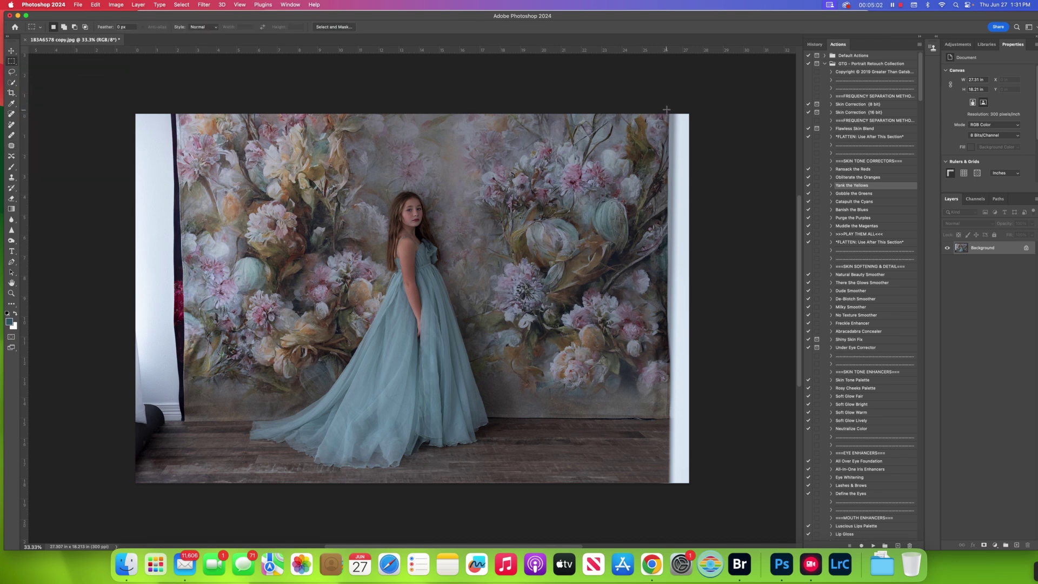
left_click_drag(663, 106, 718, 497)
scroll(708, 268, "up", 1)
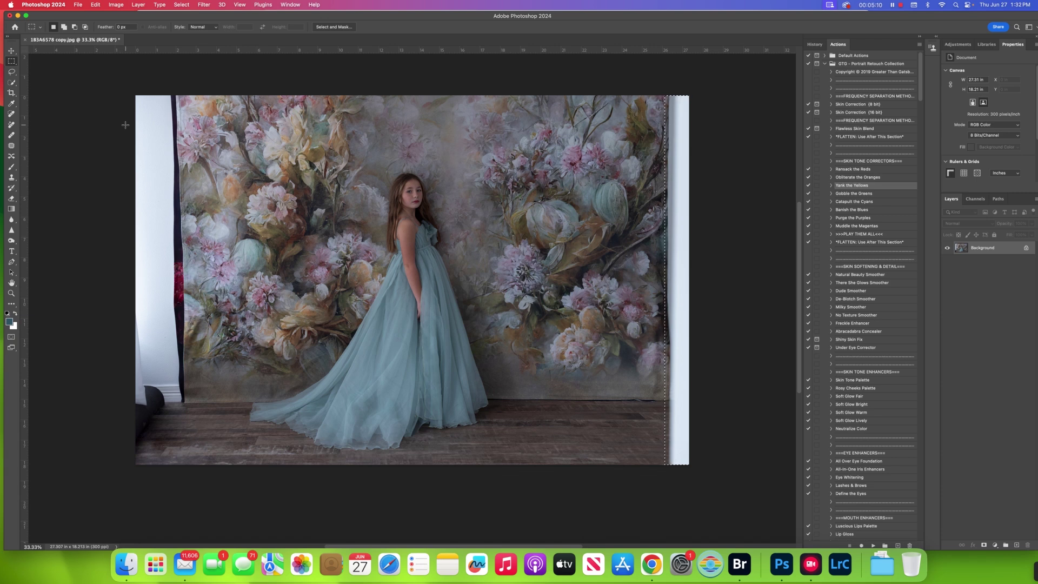
key("shift+BackSpace")
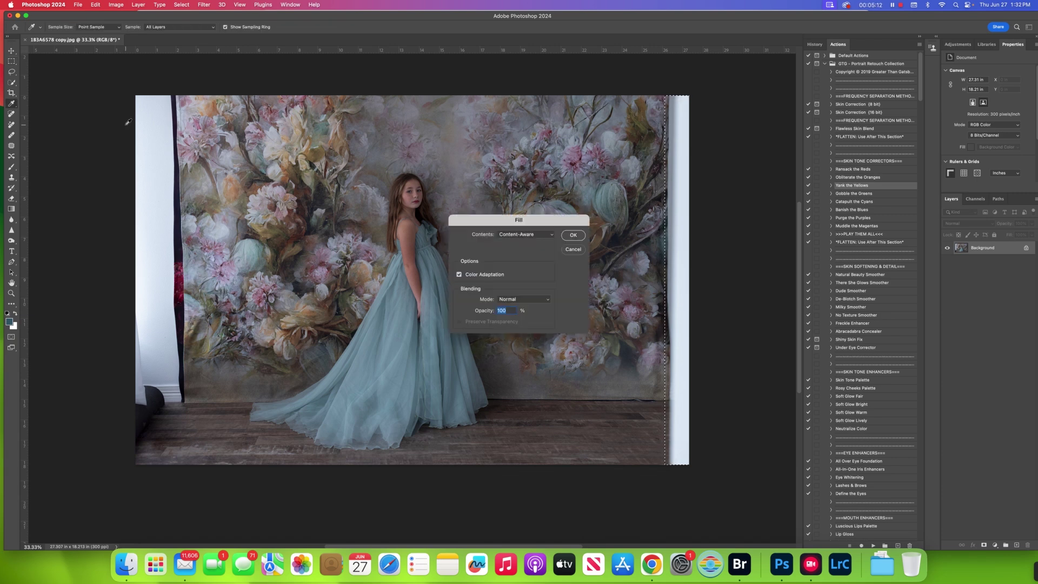
left_click(572, 235)
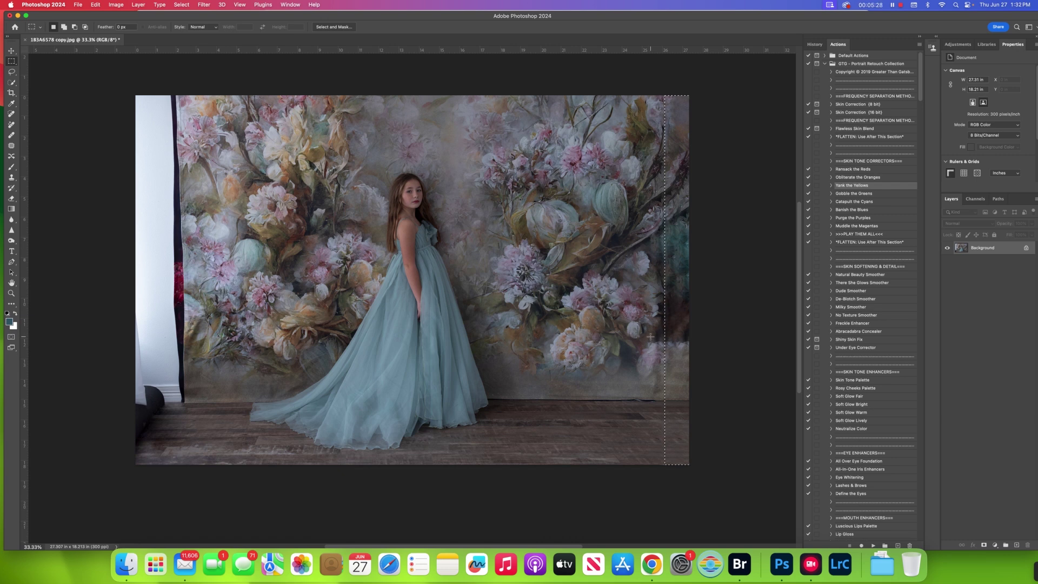
left_click(811, 45)
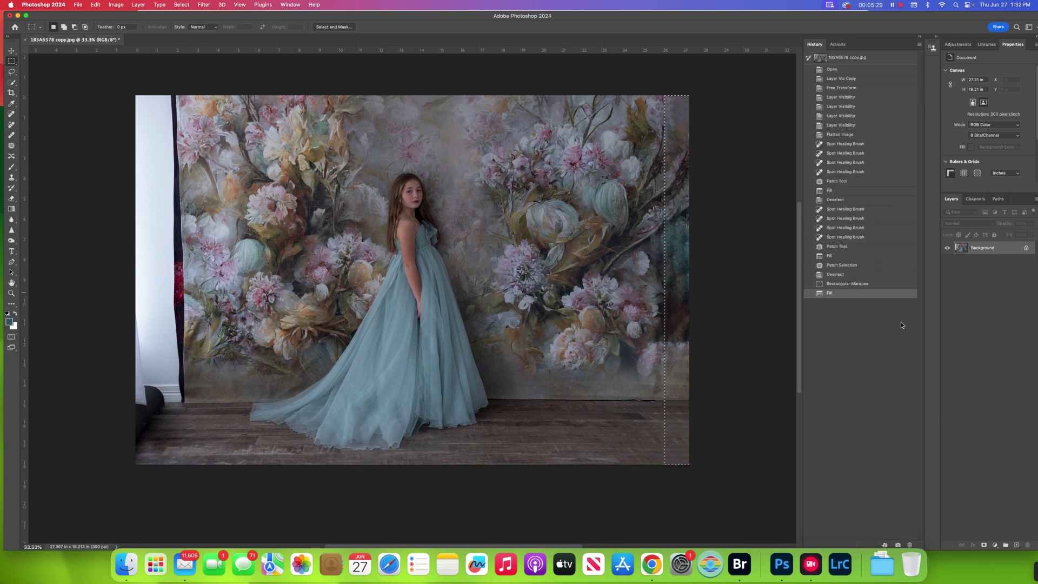
left_click(846, 275)
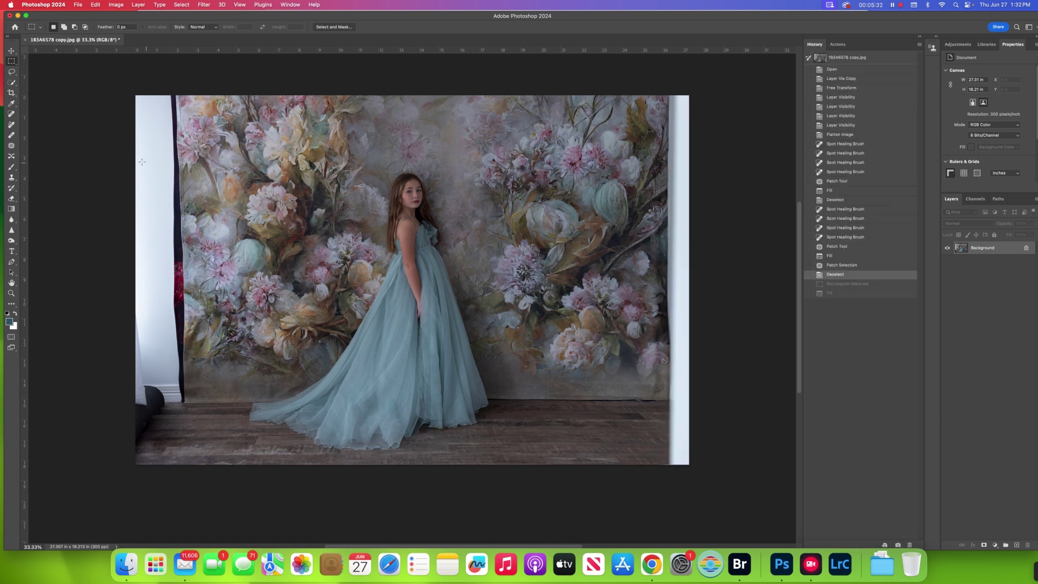
left_click(11, 146)
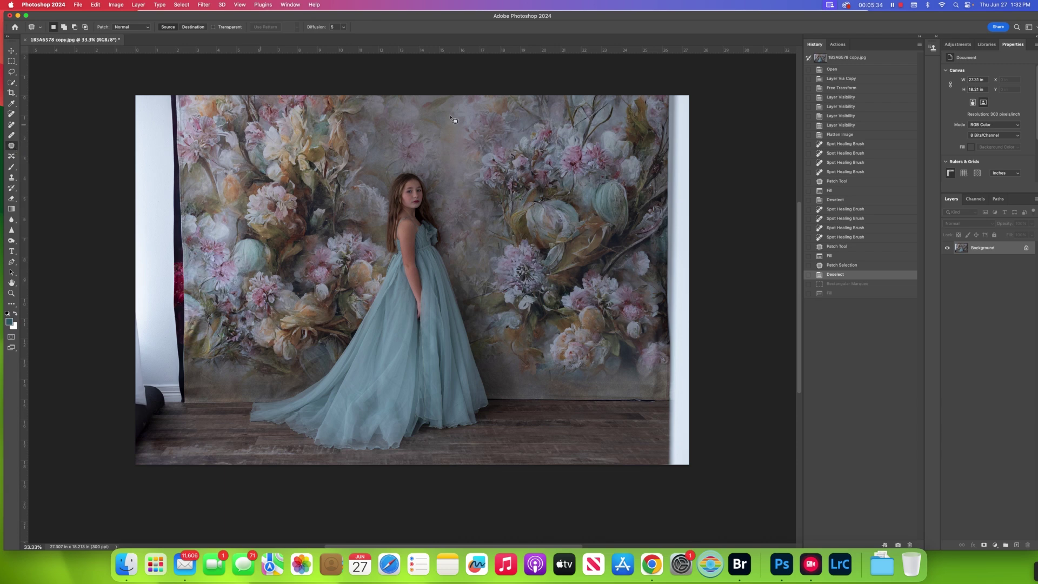
left_click_drag(665, 91, 675, 319)
key("super+d")
- Select the white strip along the photo's right edge with a rectangular marquee, patch it with the adjacent floral backdrop, and deselect
left_click(9, 61)
left_click_drag(659, 85, 748, 470)
left_click(11, 146)
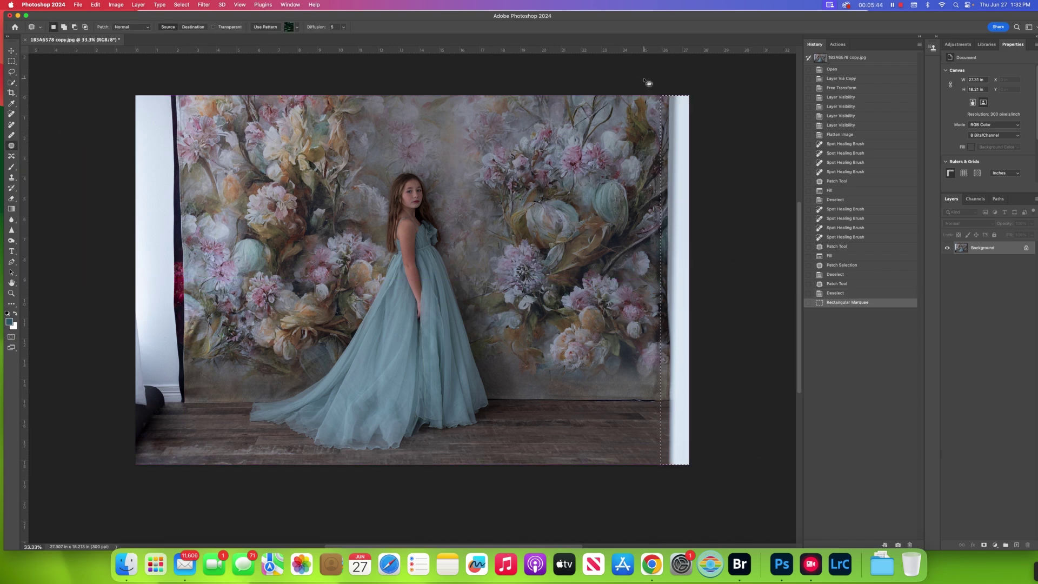
left_click_drag(684, 127, 505, 122)
key("cmd+d")
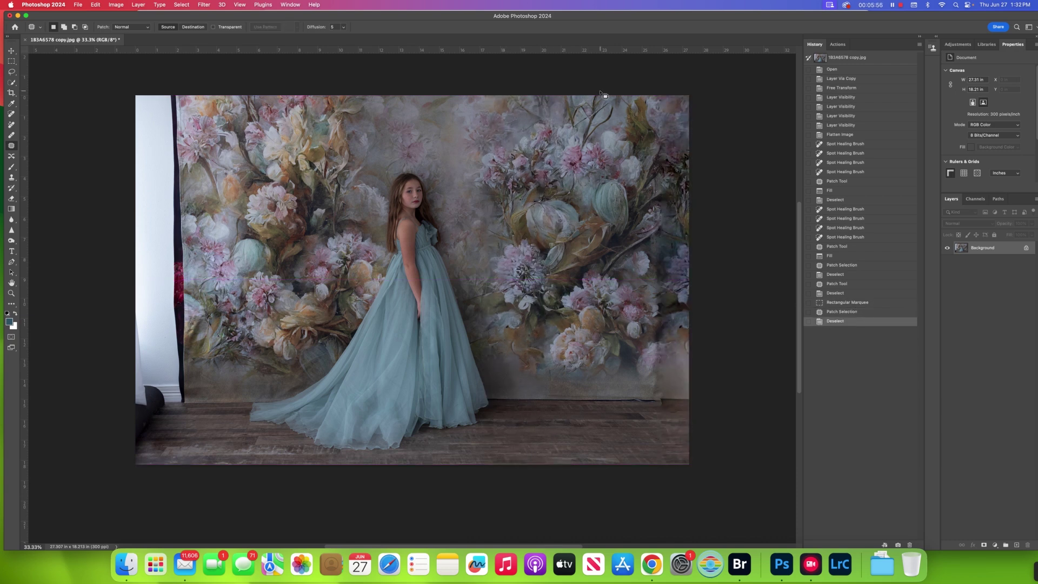
- Blend the visible seam between the original and patched backdrop along the photo's right side with small Patch tool selections, clearing each selection
mouse_move(647, 373)
left_mouse_down()
mouse_move(664, 404)
mouse_move(661, 378)
mouse_move(648, 374)
mouse_move(676, 373)
left_mouse_up()
key("cmd+d")
mouse_move(653, 304)
left_mouse_down()
mouse_move(667, 320)
mouse_move(668, 281)
mouse_move(673, 311)
mouse_move(654, 290)
left_mouse_up()
key("cmd+d")
key("cmd+d")
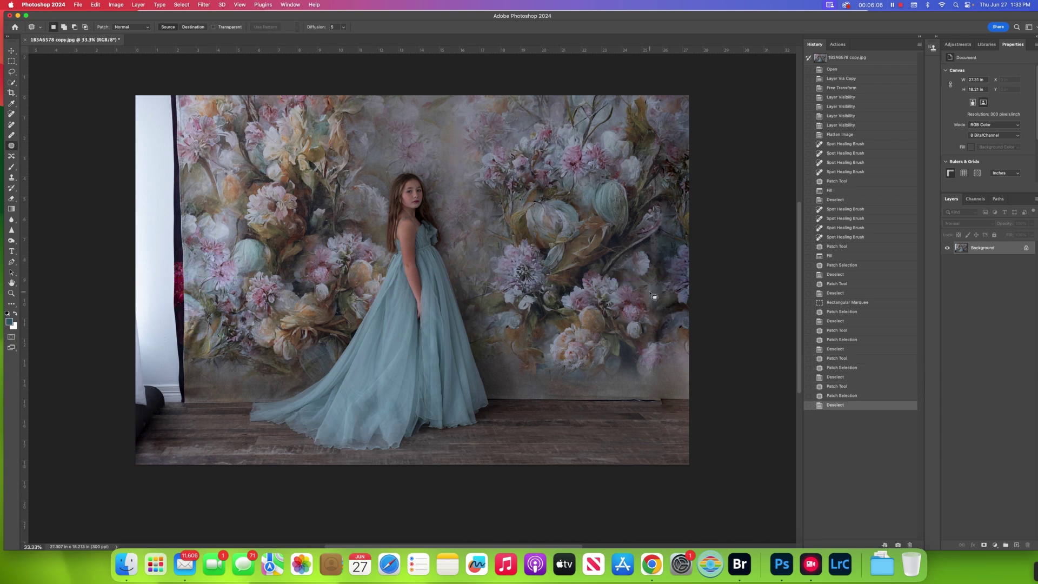
mouse_move(670, 233)
left_mouse_down()
mouse_move(660, 242)
mouse_move(686, 246)
mouse_move(669, 228)
mouse_move(655, 237)
mouse_move(674, 225)
left_mouse_up()
key("cmd+d")
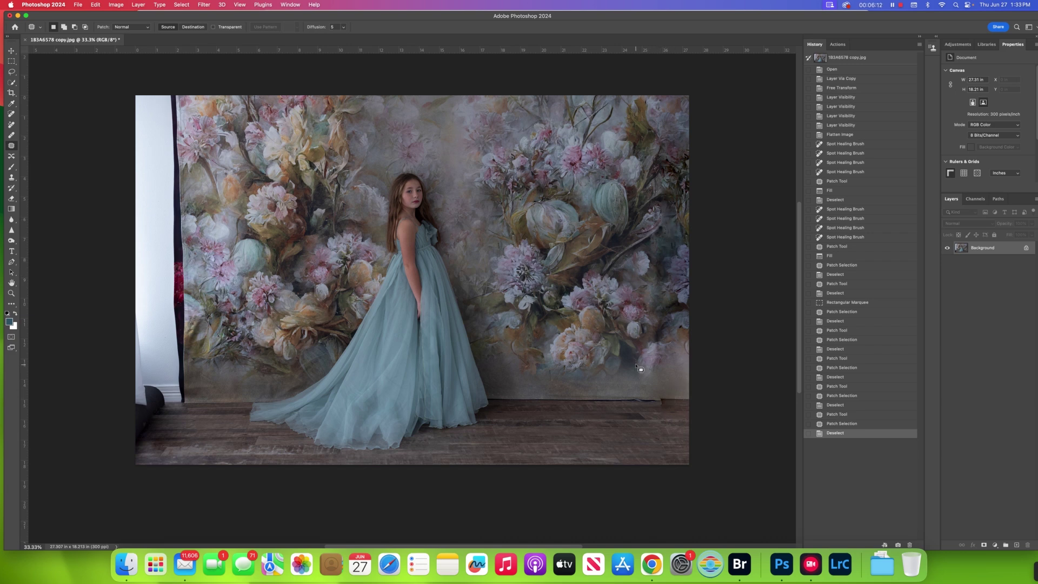
- Replace the faded pink flower at the backdrop's lower right with the neighbouring flower using the Patch tool, and patch its surrounding edges
mouse_move(641, 366)
left_mouse_down()
mouse_move(675, 379)
mouse_move(657, 339)
mouse_move(640, 363)
mouse_move(582, 345)
mouse_move(582, 335)
left_mouse_up()
key("super+d")
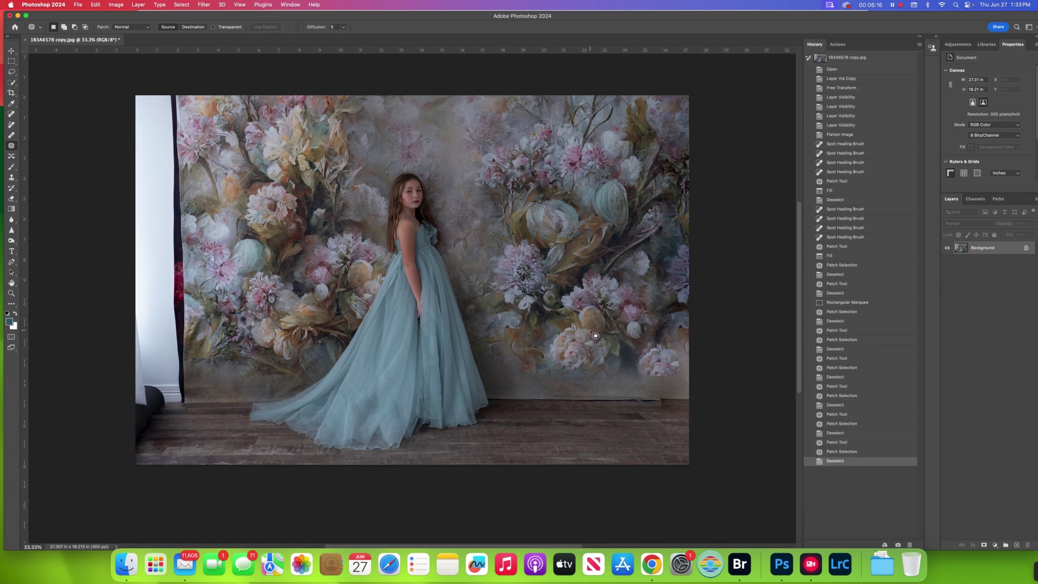
mouse_move(673, 349)
left_mouse_down()
mouse_move(700, 371)
mouse_move(692, 336)
mouse_move(675, 334)
mouse_move(652, 270)
left_mouse_up()
key("super+d")
mouse_move(653, 368)
left_mouse_down()
mouse_move(667, 384)
mouse_move(651, 368)
mouse_move(671, 321)
left_mouse_up()
key("super+d")
mouse_move(676, 373)
left_mouse_down()
mouse_move(657, 386)
mouse_move(683, 369)
mouse_move(622, 369)
left_mouse_up()
key("super+d")
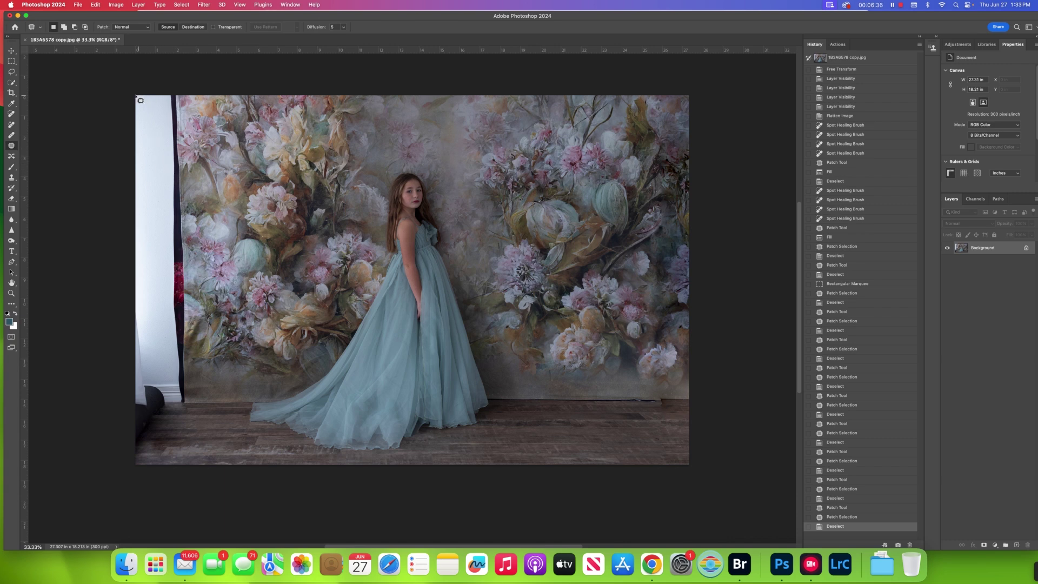
- Try to cover the curtain and dark roll on the photo's left side with a Content-Aware fill of a rectangular selection, then revert it
left_click(11, 61)
left_click_drag(125, 78, 194, 463)
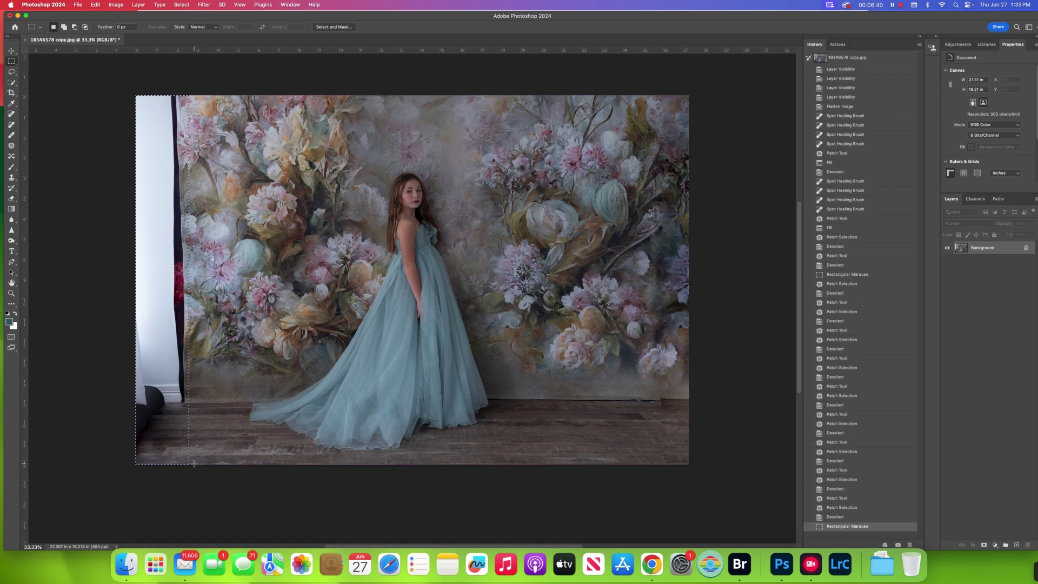
key("shift+BackSpace")
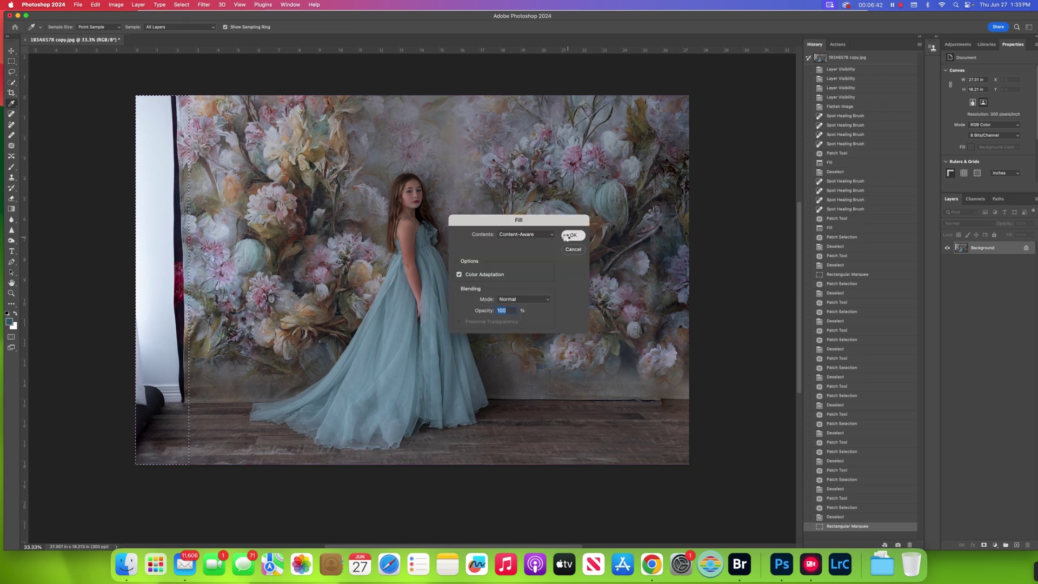
left_click(568, 235)
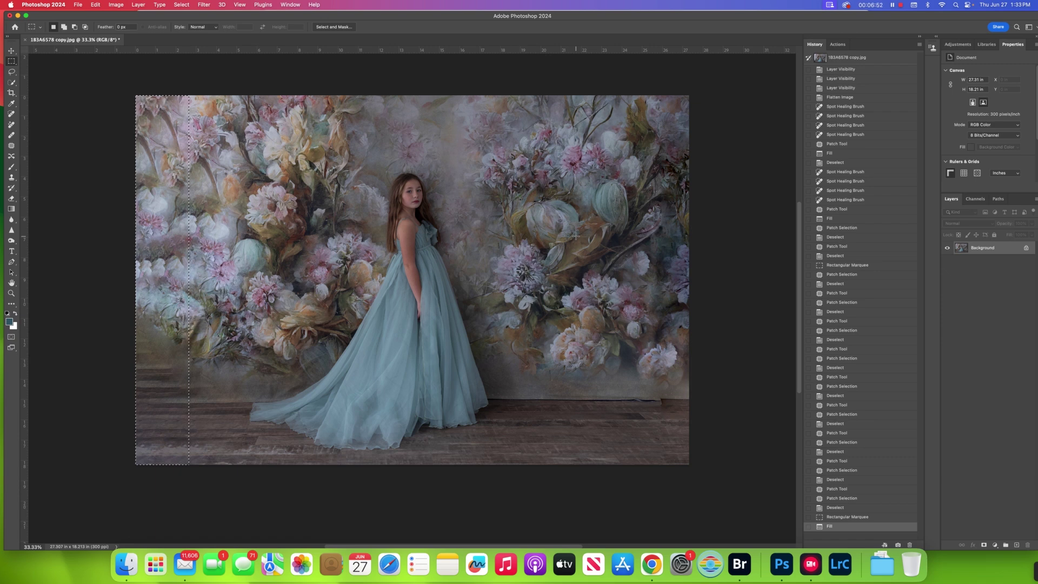
left_click(854, 508)
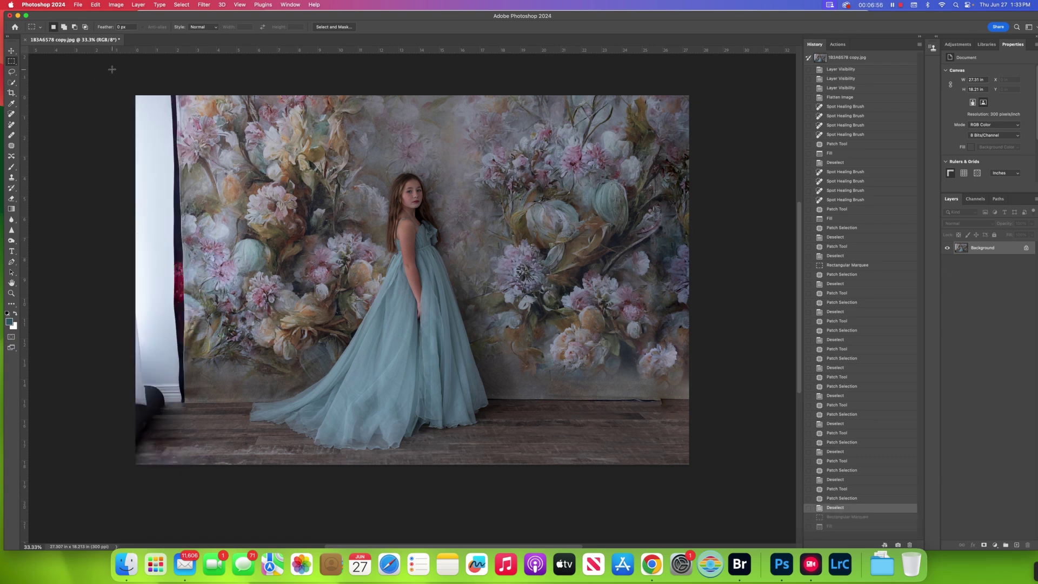
- Try to patch a rectangular selection of the curtain strip on the photo's left side with the adjacent floral backdrop, and deselect
left_click_drag(195, 485, 188, 486)
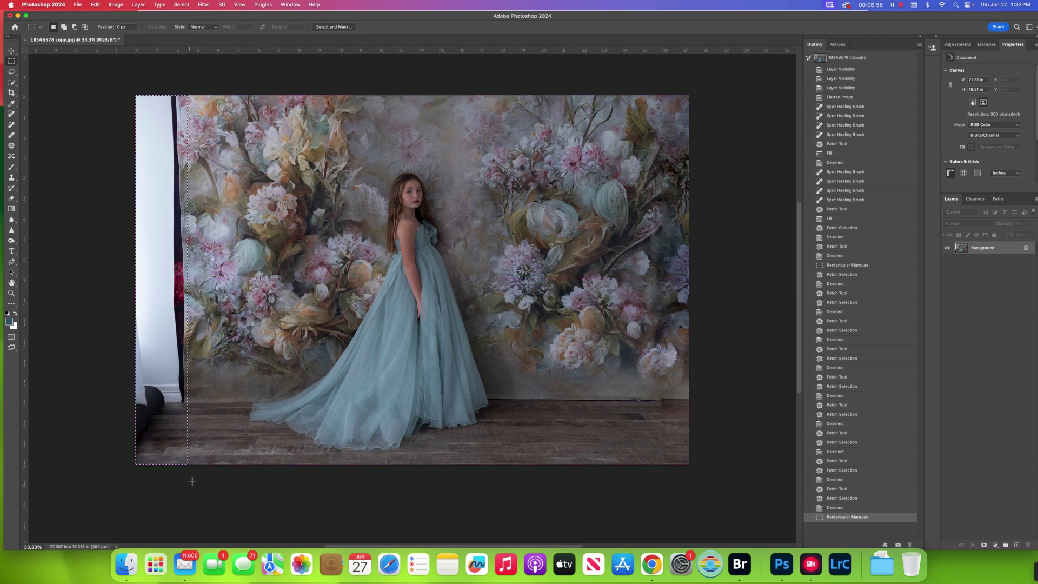
left_click(11, 147)
left_click_drag(193, 173, 252, 172)
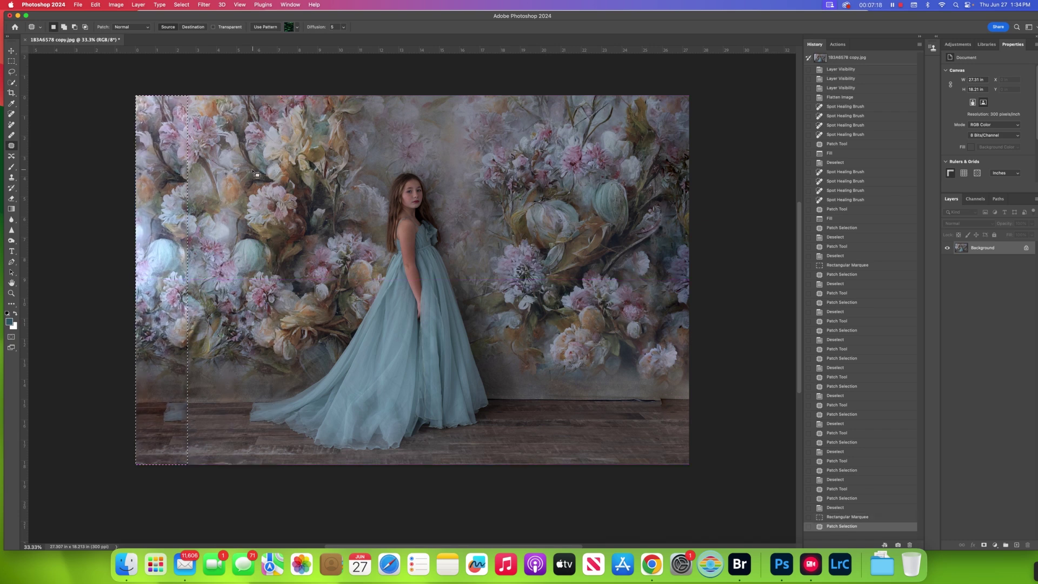
key("cmd+d")
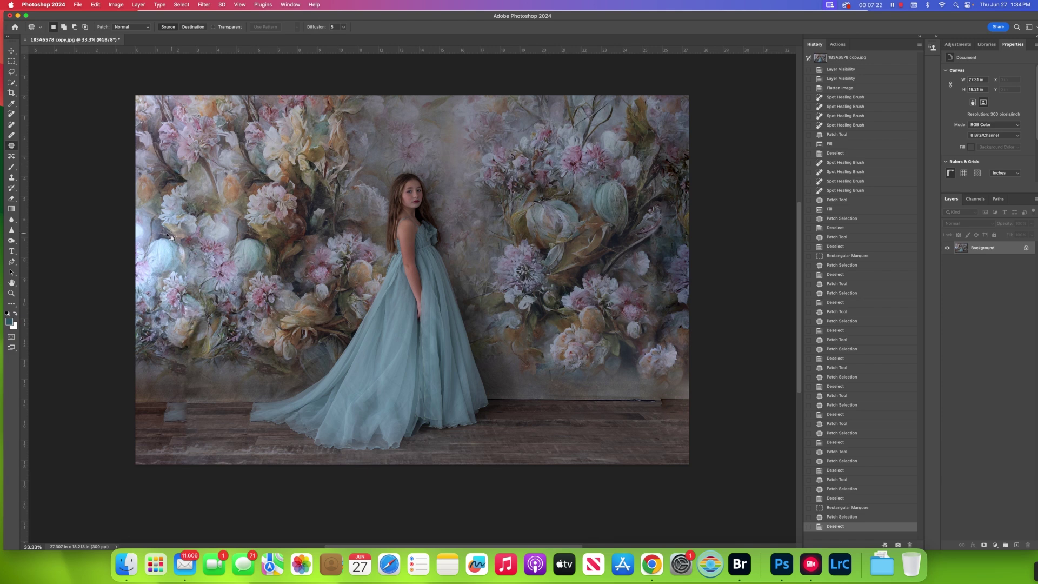
- Try to patch out the duplicated teal flower in the left strip, then revert the photo to before that strip was selected
mouse_move(190, 254)
left_mouse_down()
mouse_move(154, 281)
mouse_move(144, 253)
mouse_move(157, 227)
mouse_move(186, 249)
left_mouse_up()
left_click_drag(179, 251, 227, 199)
key("cmd+d")
mouse_move(149, 226)
left_mouse_down()
mouse_move(172, 270)
mouse_move(158, 226)
mouse_move(236, 176)
left_mouse_up()
key("super+d")
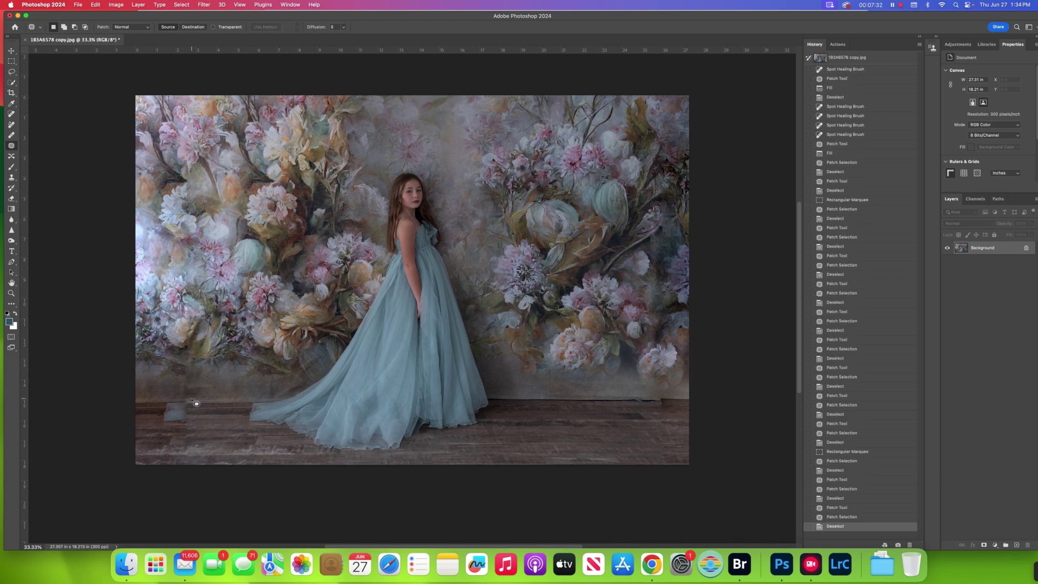
left_click(859, 446)
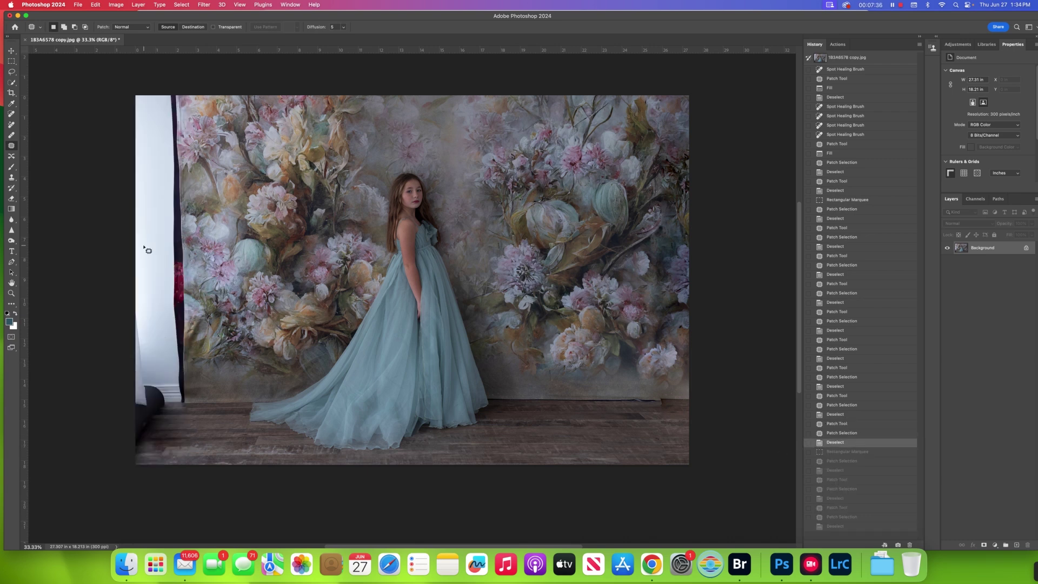
- Copy a full-height section about 7 in wide from the photo's right side to a new layer and move it over the backdrop left of the girl
left_click(11, 62)
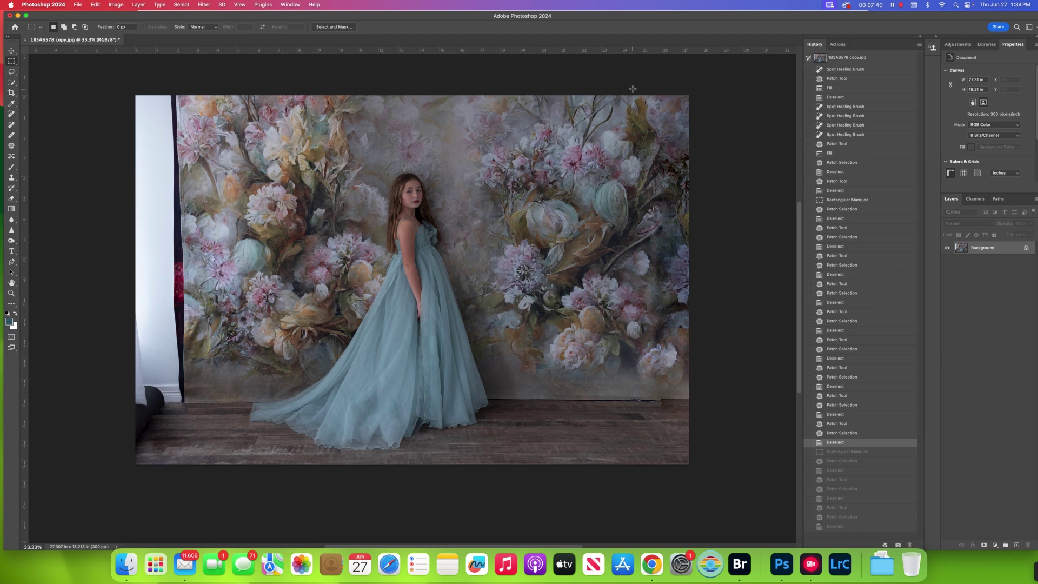
left_click_drag(546, 80, 694, 481)
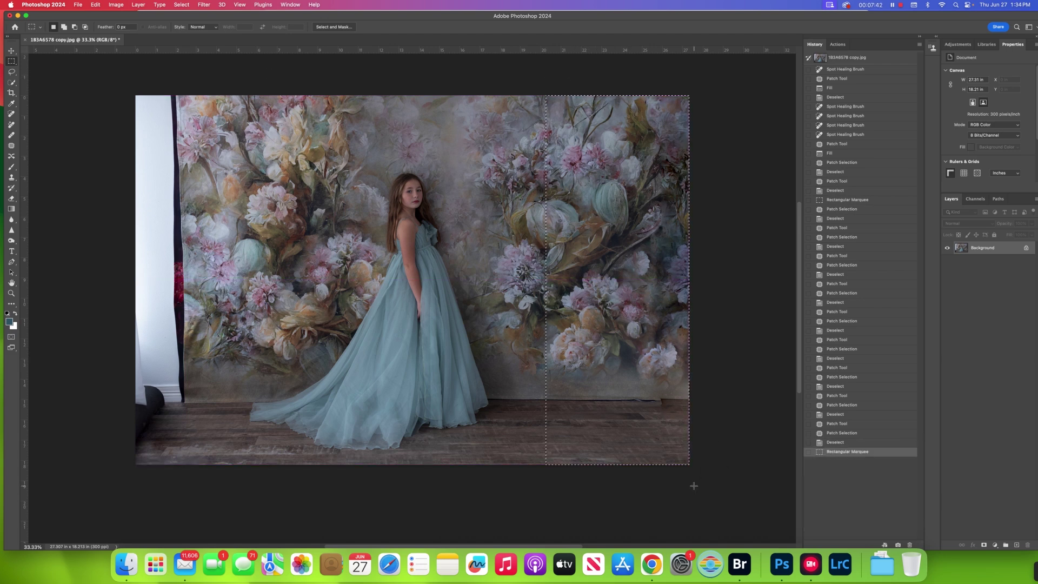
scroll(718, 320, "left", 3)
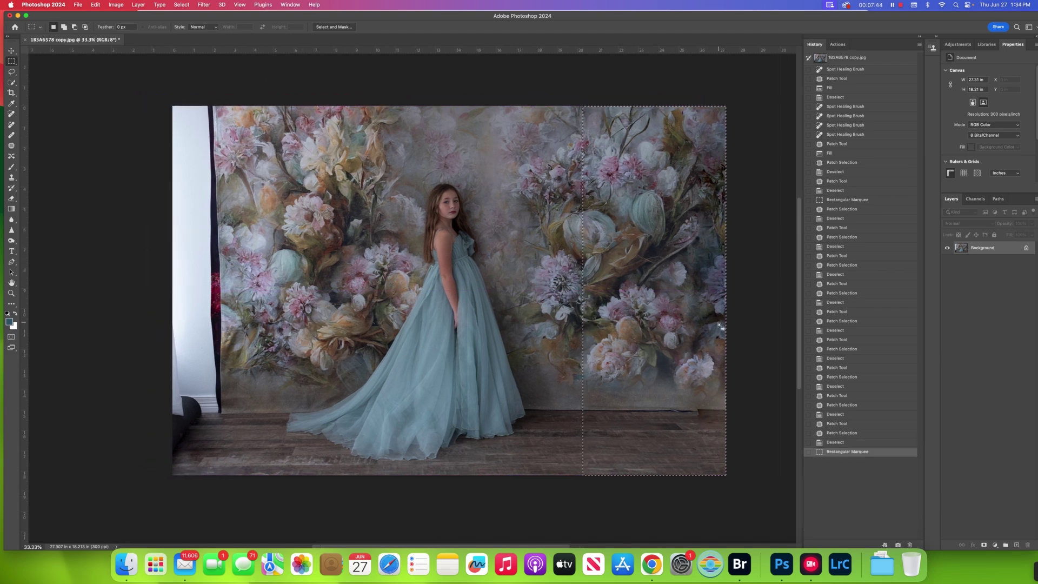
key("super+j")
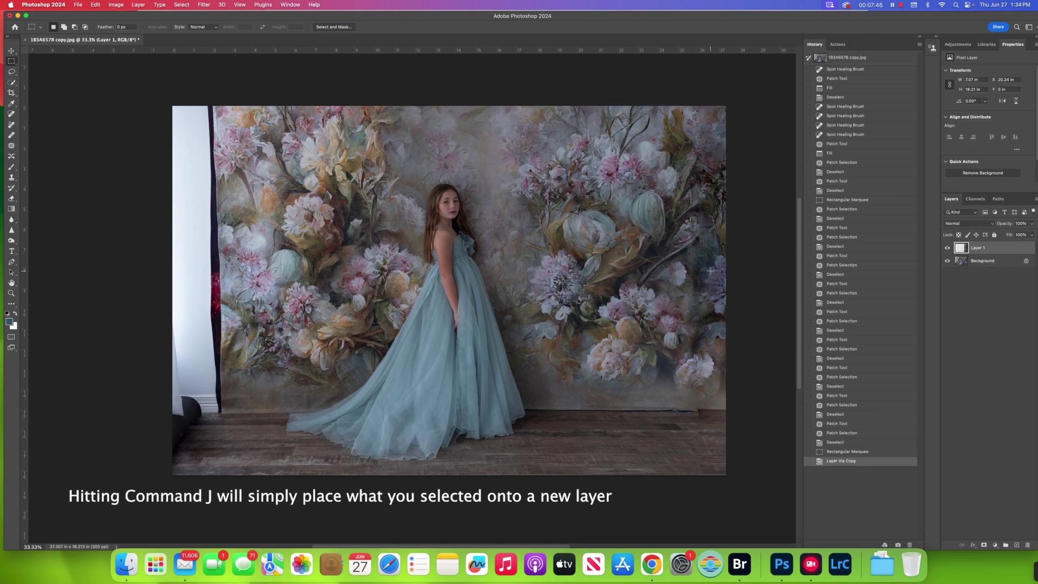
left_click(11, 51)
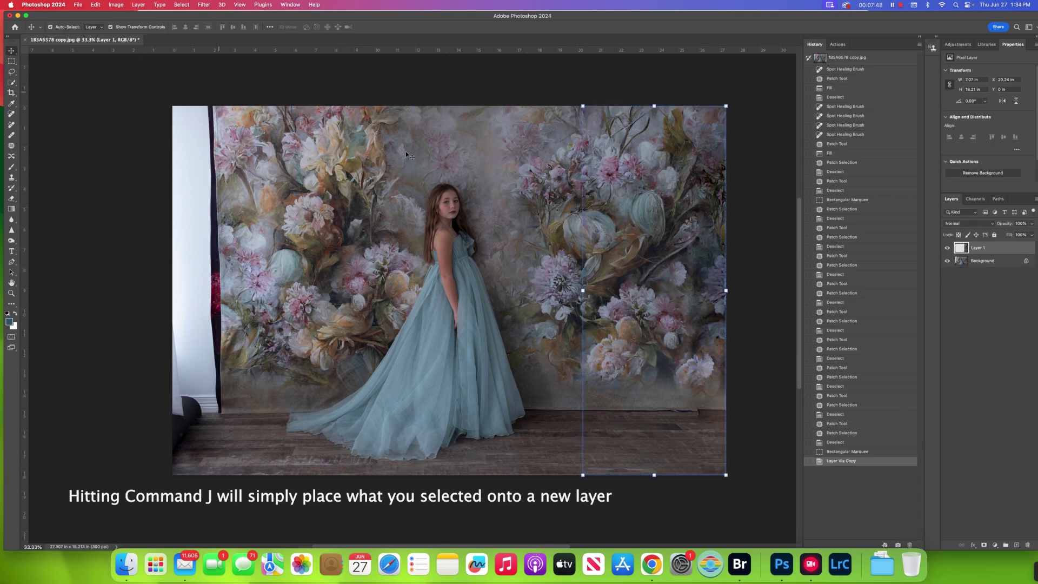
left_click_drag(651, 191, 362, 192)
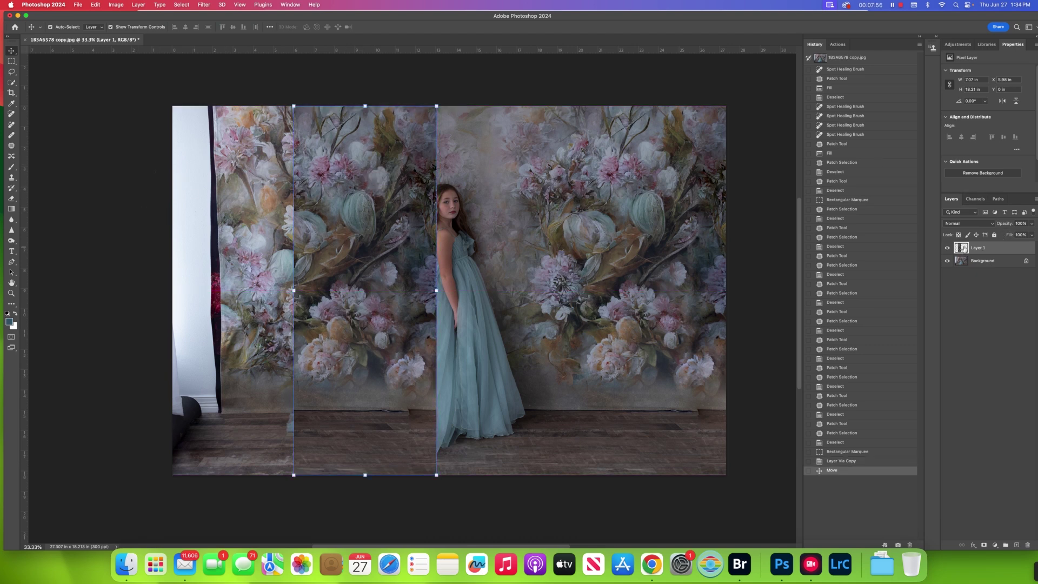
- Brighten the copied backdrop section with Levels, setting the midtone input to 1.18 and the white input to 248
key("super+l")
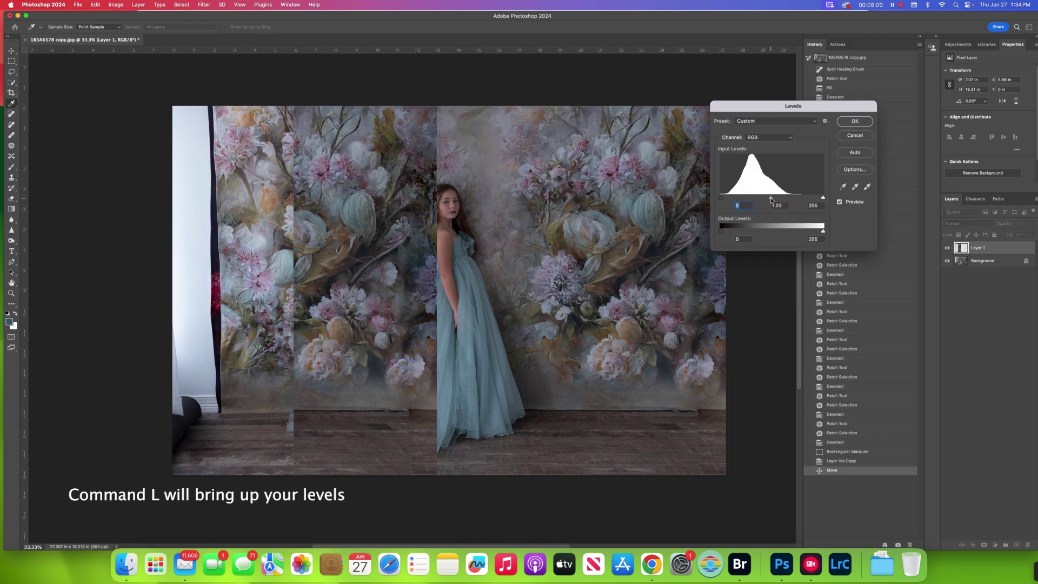
left_click_drag(770, 200, 819, 200)
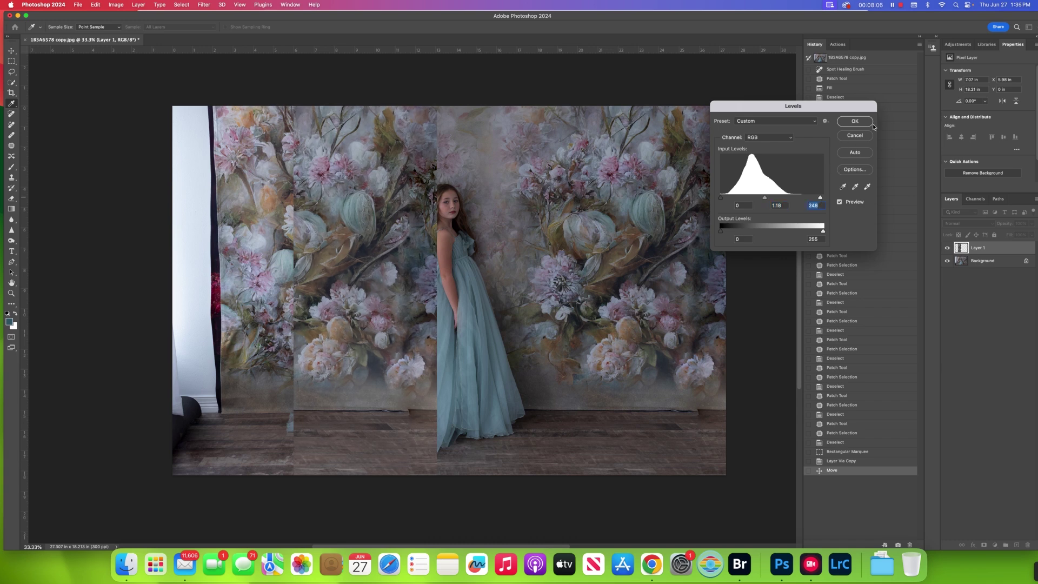
left_click(855, 121)
key("v")
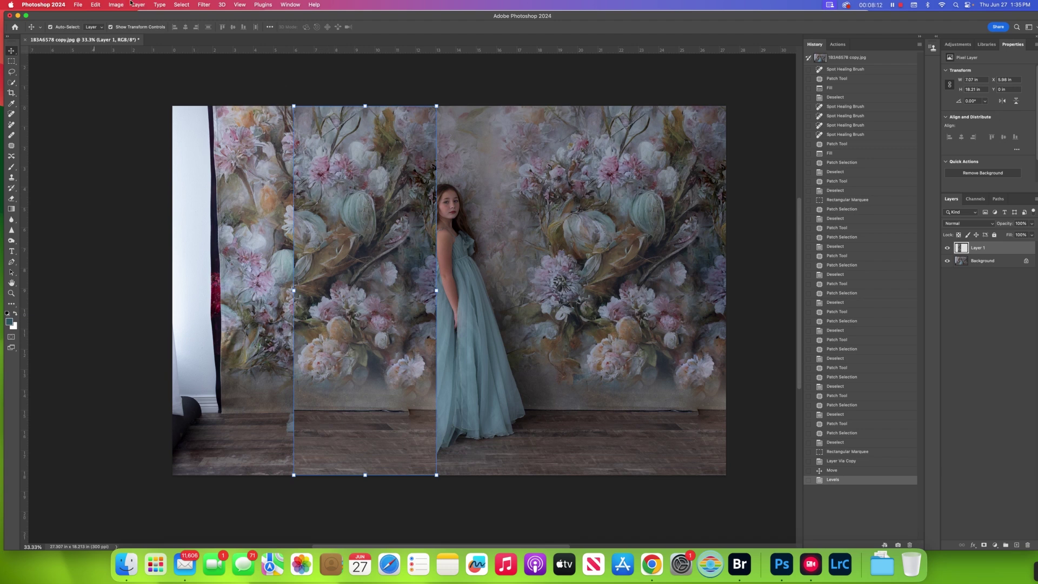
- Flip the copied backdrop section horizontally and move it over the white area at the photo's left edge
left_click(96, 5)
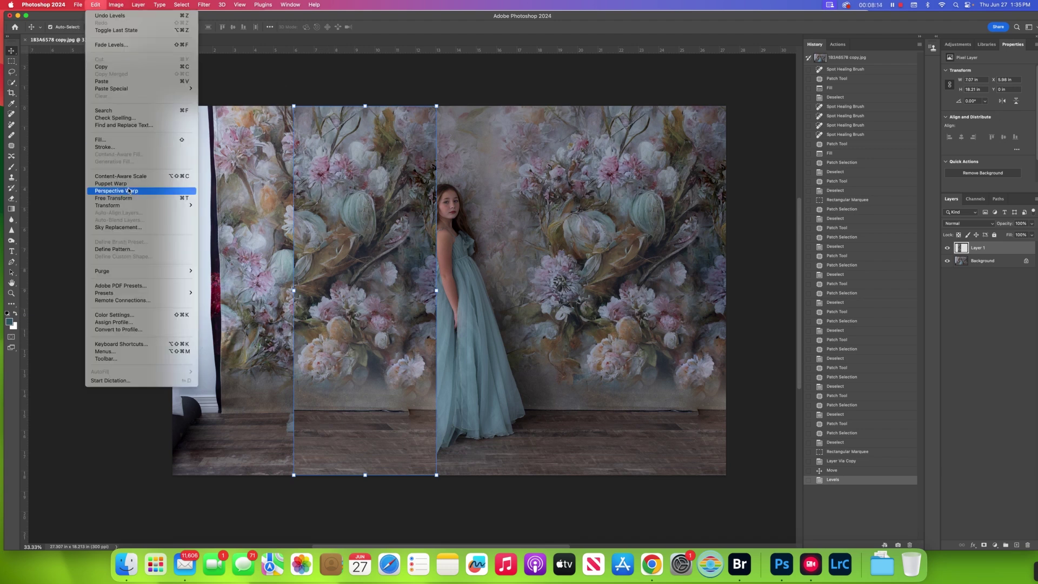
mouse_move(139, 206)
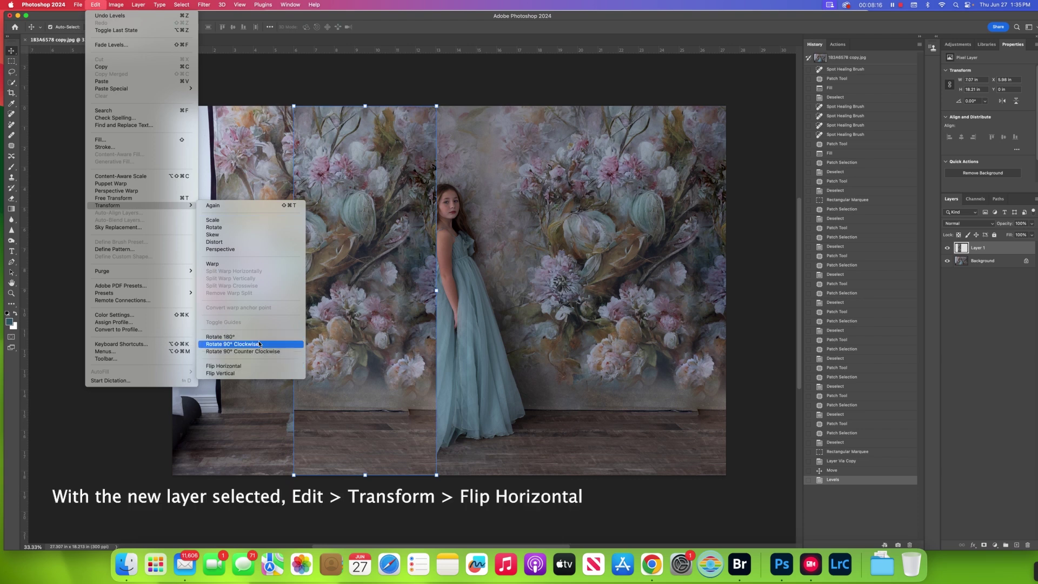
left_click(260, 366)
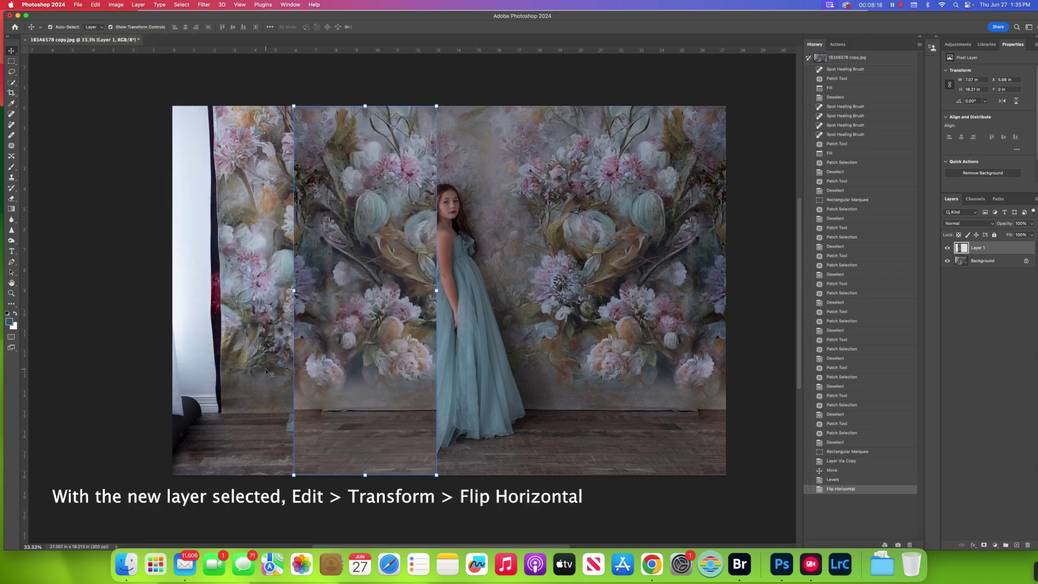
left_click_drag(392, 288, 222, 302)
- Scale the flipped section to about 105% and shift it slightly so its floor line meets the original photo's
left_click_drag(265, 108, 270, 96)
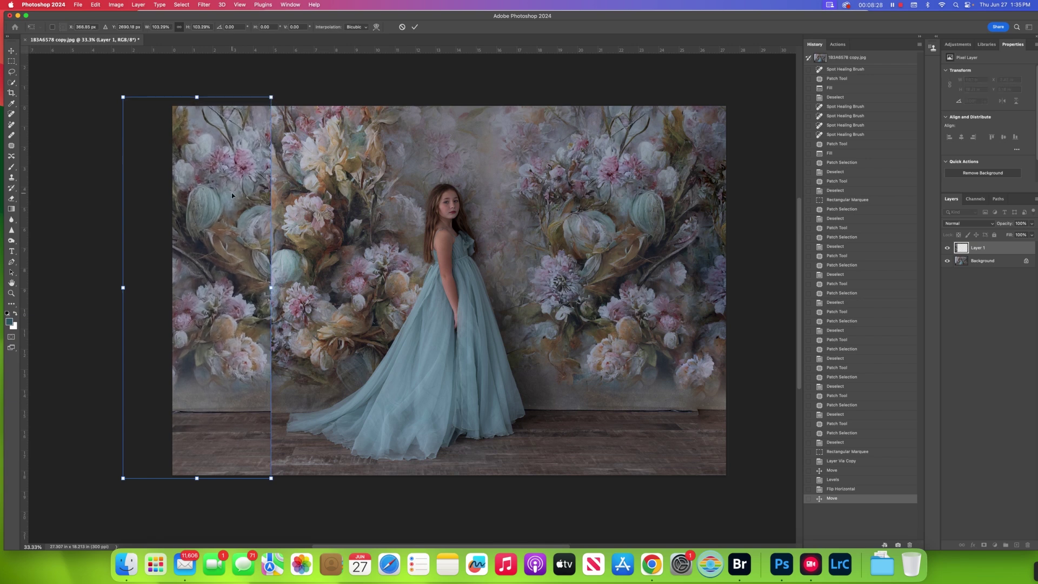
left_click_drag(232, 194, 230, 194)
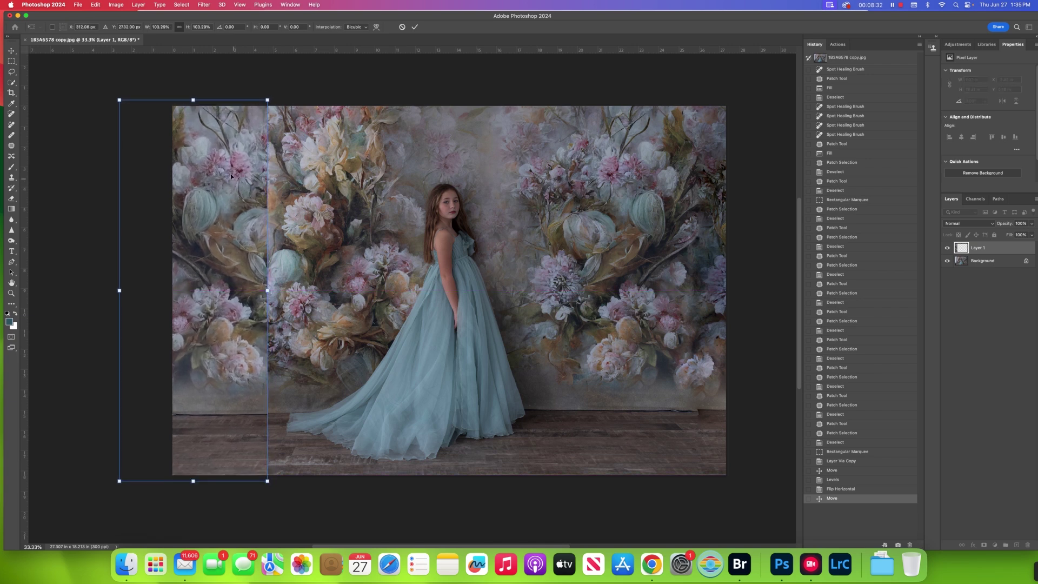
left_click_drag(118, 100, 114, 94)
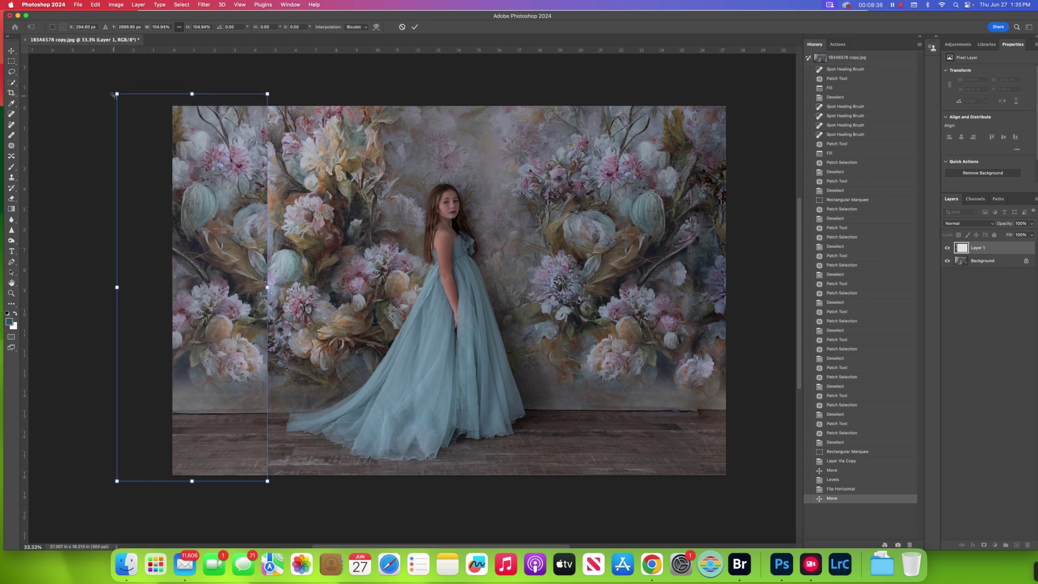
left_click(414, 27)
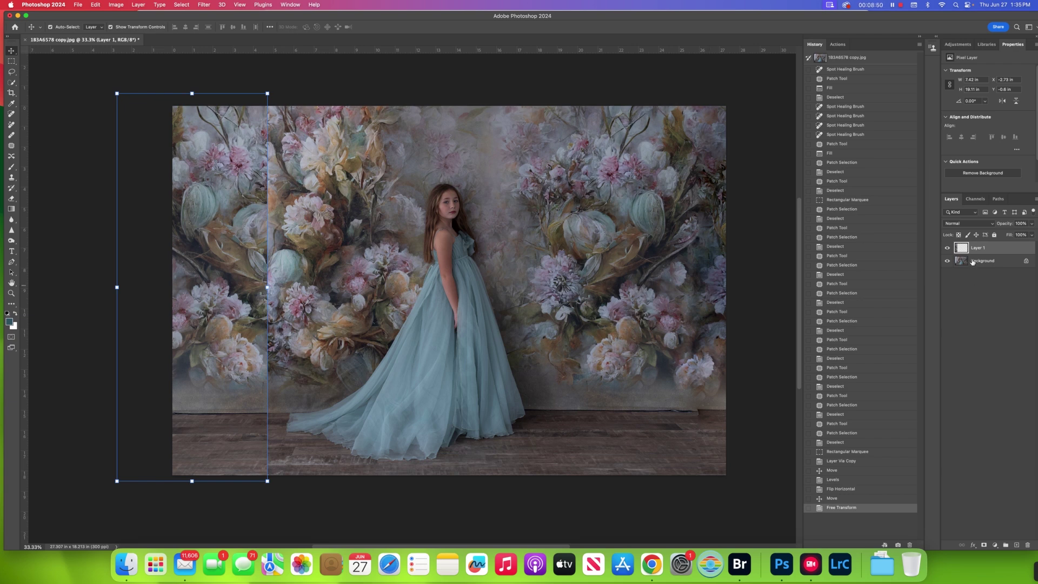
- Add a layer mask to the backdrop section and dab its seam with an enlarged black brush
left_click(983, 546)
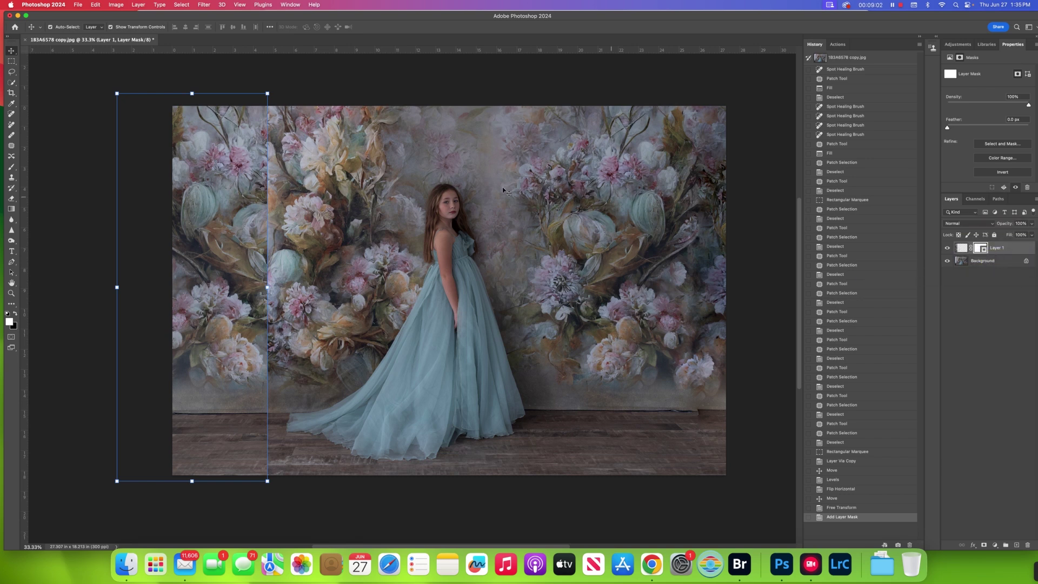
left_click(13, 168)
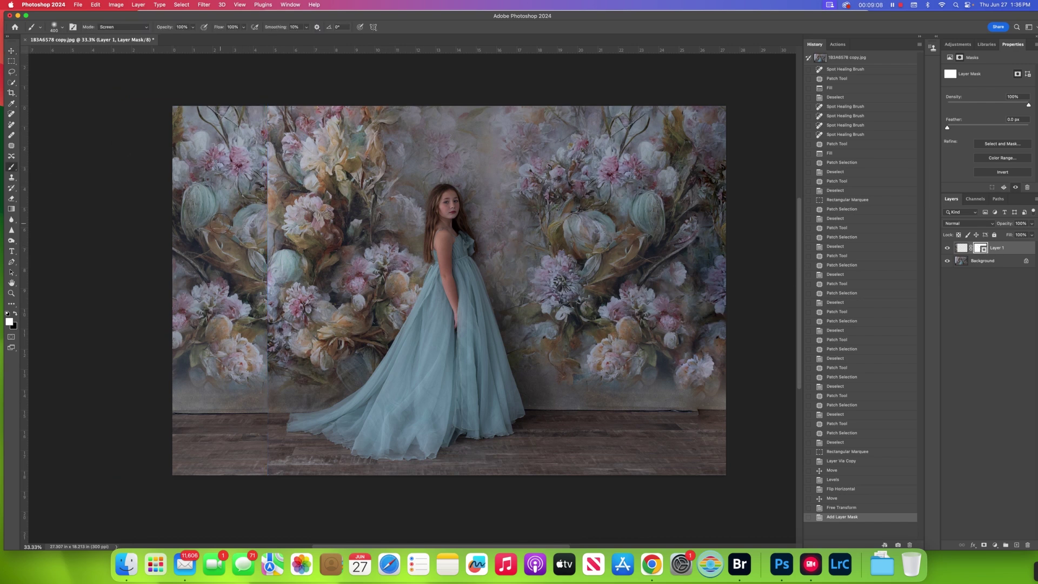
left_click(15, 313)
key("bracketright")
key("bracketright")
key("bracketright")
key("bracketright")
key("bracketright")
key("bracketright")
key("bracketright")
left_click(272, 262)
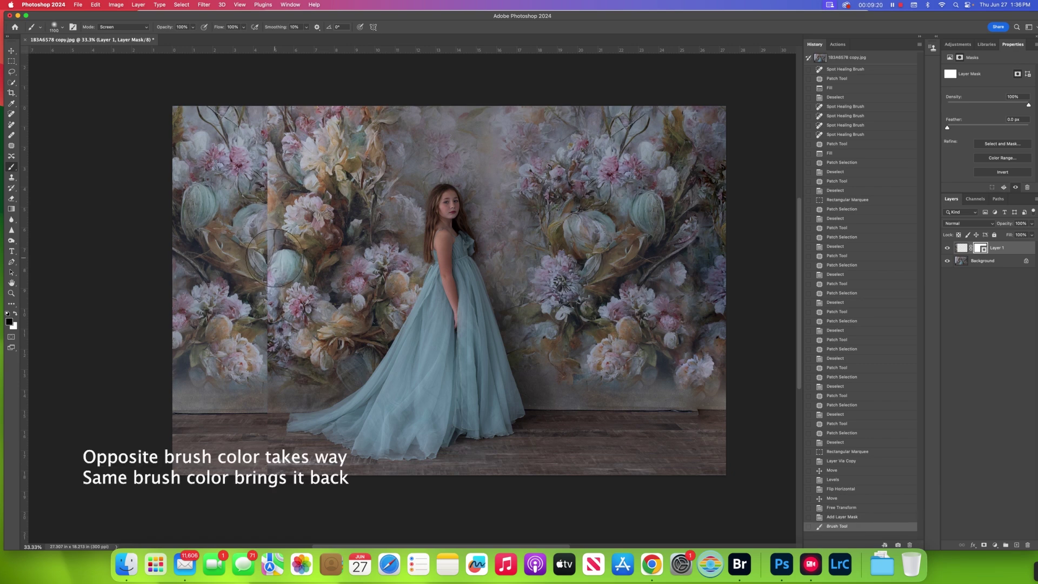
- Set the brush mode to Normal and paint black on the mask along the full seam to blend the section into the backdrop
left_click(130, 28)
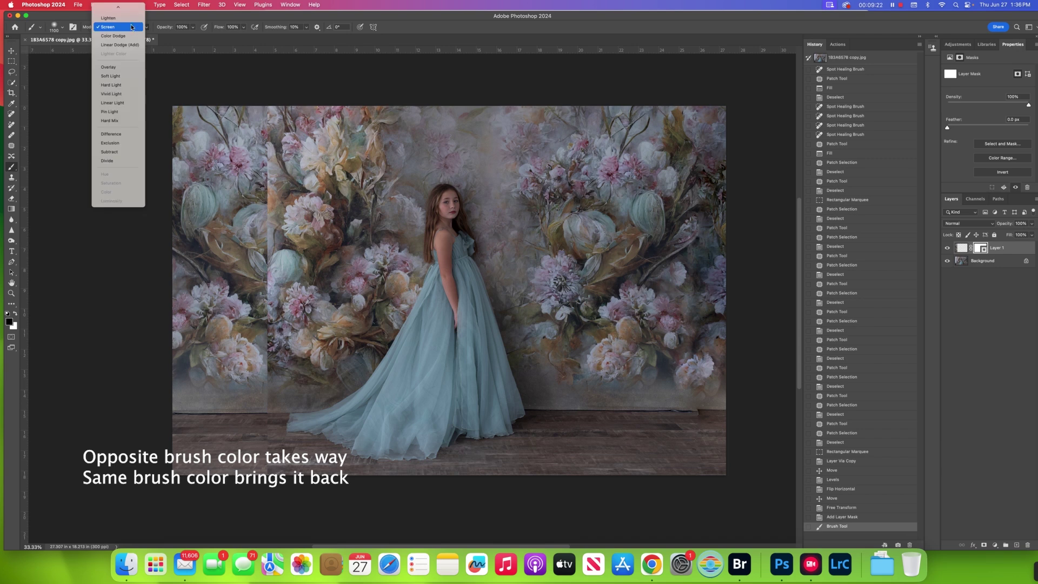
left_click(114, 8)
mouse_move(262, 116)
left_mouse_down()
mouse_move(258, 368)
mouse_move(278, 481)
left_mouse_up()
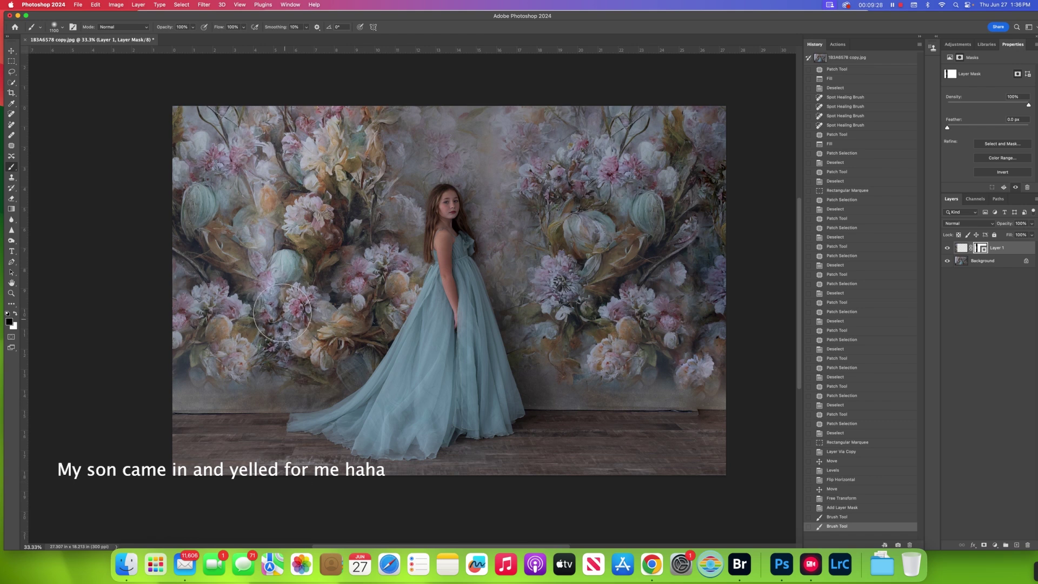
mouse_move(278, 301)
left_mouse_down()
mouse_move(289, 201)
mouse_move(258, 88)
mouse_move(323, 121)
mouse_move(322, 112)
mouse_move(347, 113)
left_mouse_up()
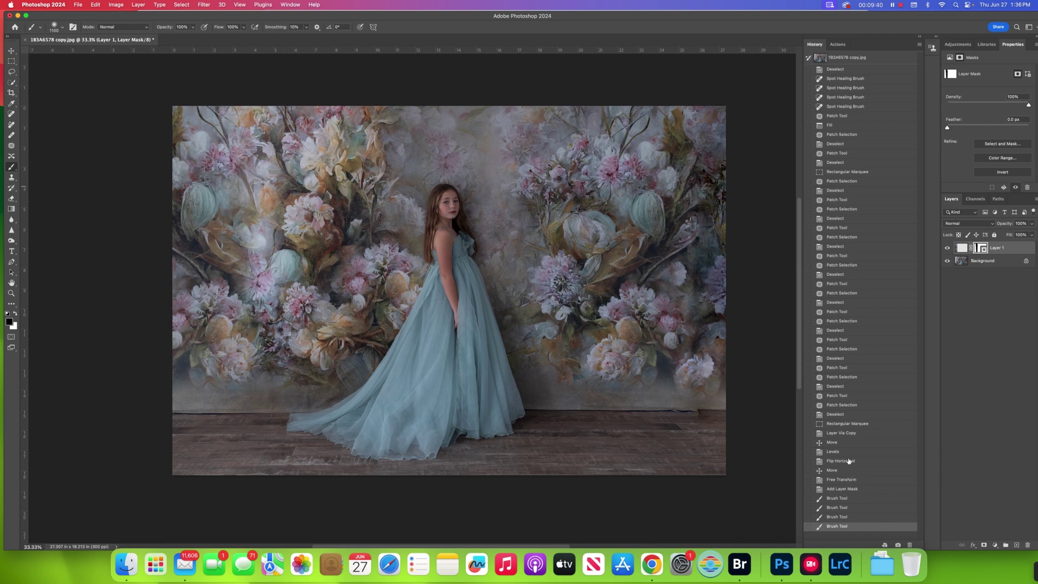
- Compare the edit with the history state from before the backdrop section was copied, and flatten the image
left_click(835, 414)
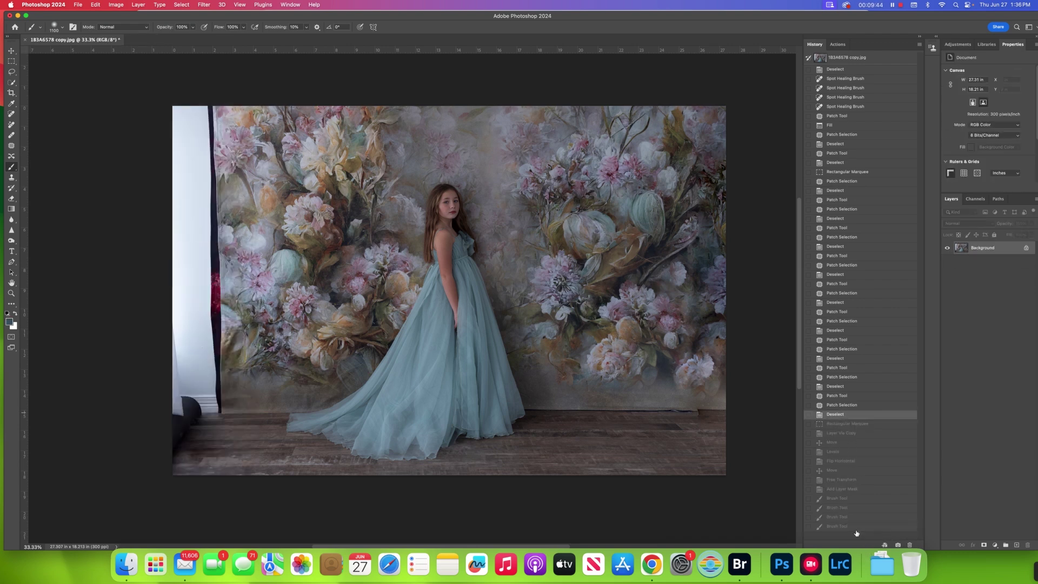
left_click(838, 526)
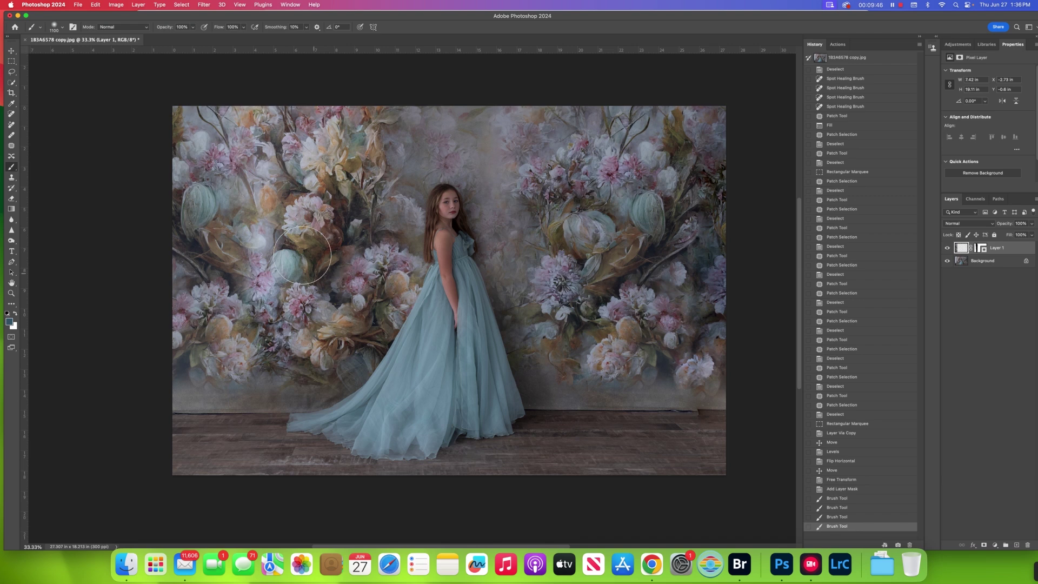
left_click(139, 5)
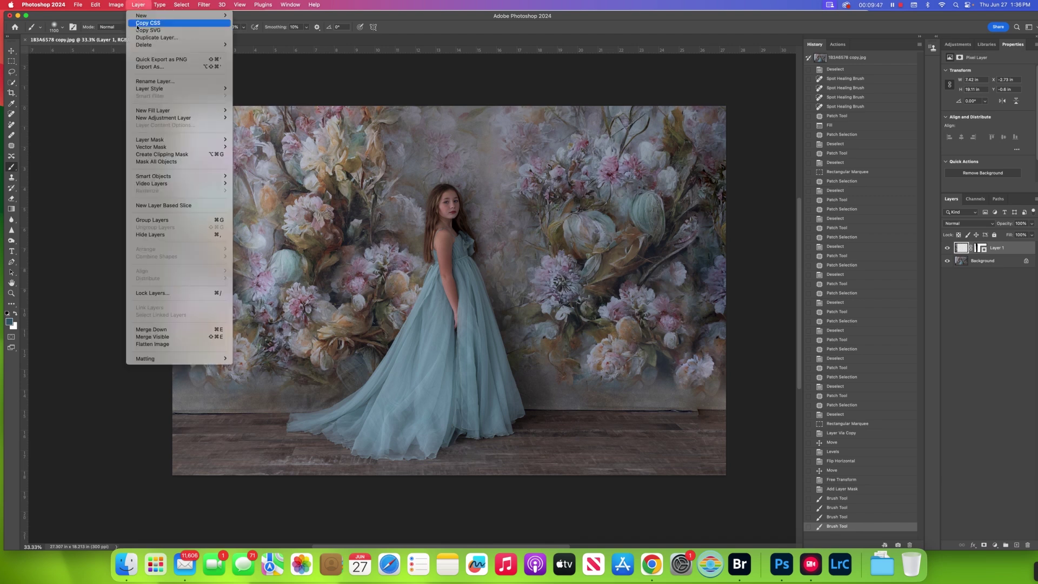
left_click(164, 344)
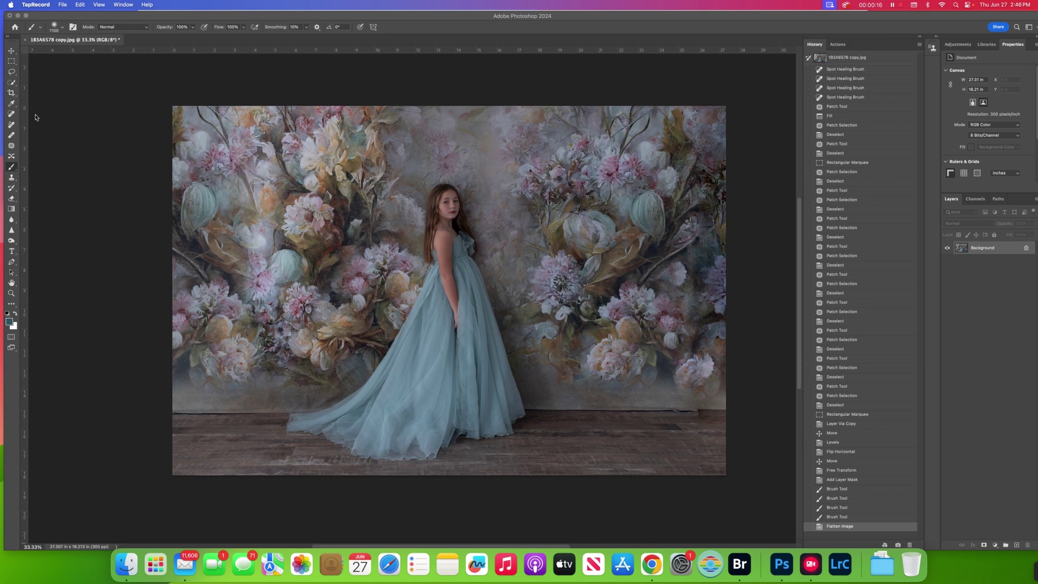
- Patch a rectangular selection of the photo's lower-right floor corner with the adjacent floor area, and deselect
scroll(10, 65, "down", 1)
left_click(10, 59)
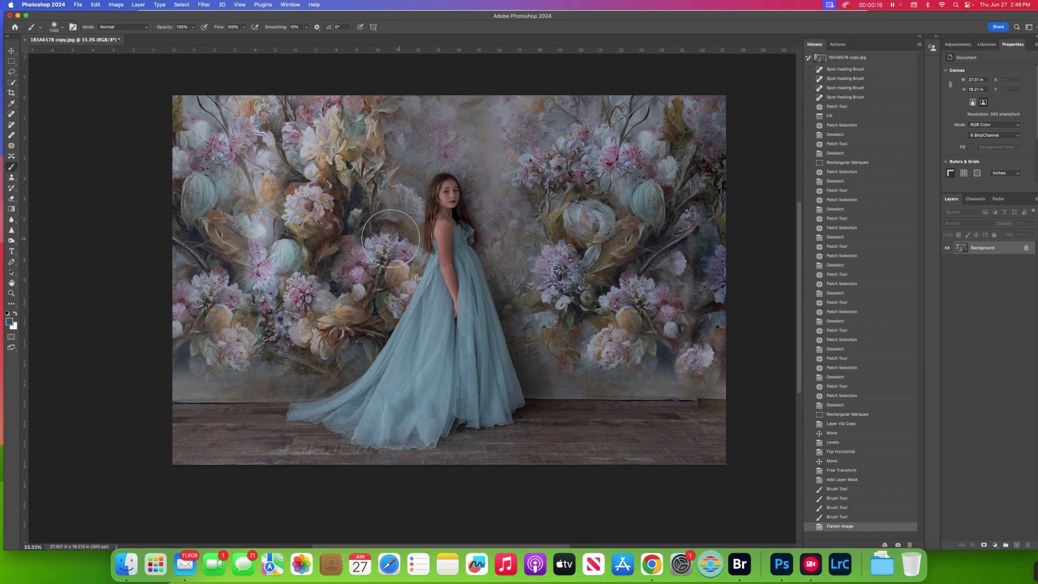
left_click(11, 60)
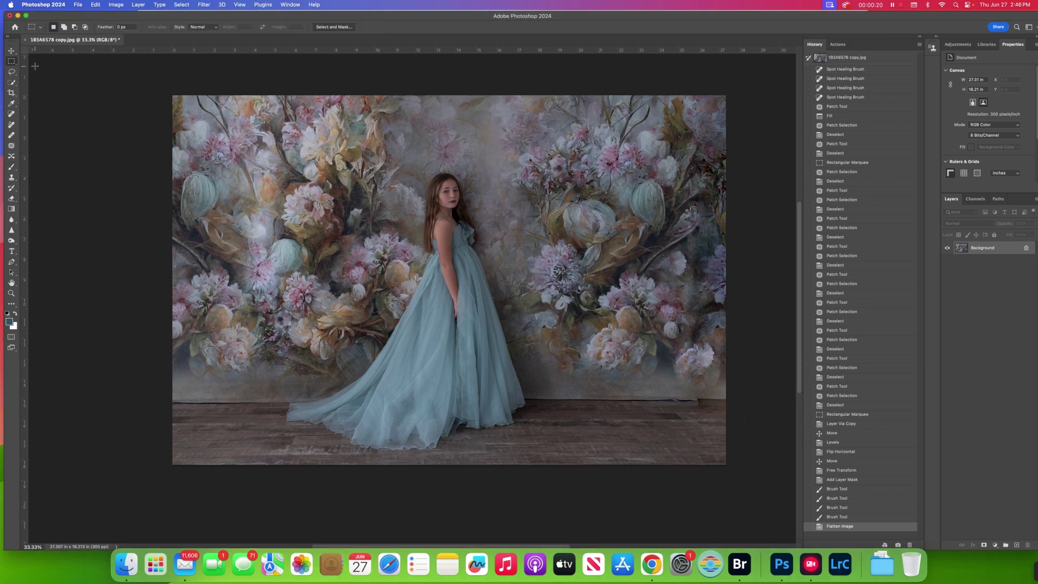
left_click_drag(669, 390, 753, 463)
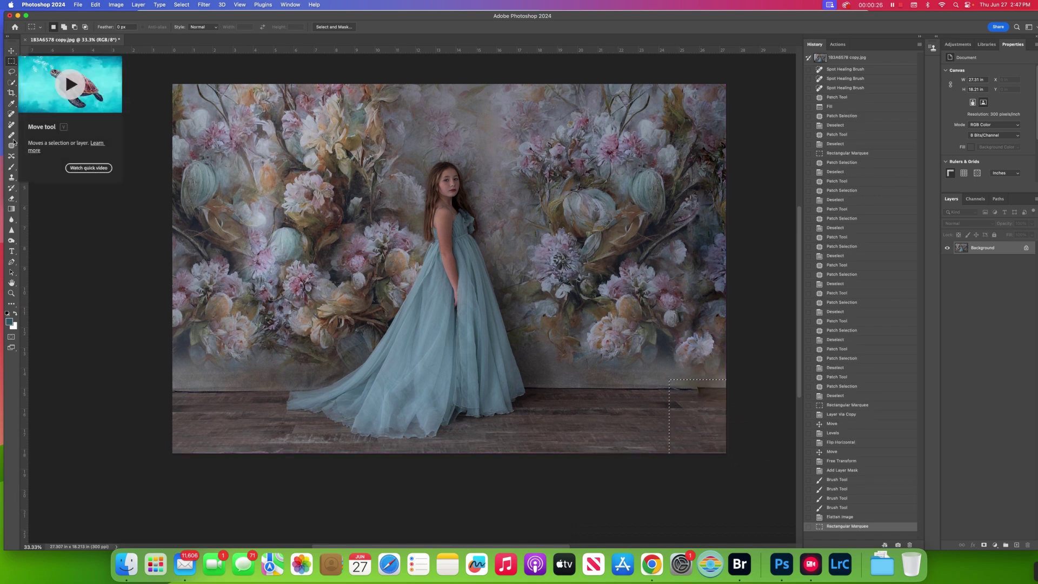
left_click(12, 145)
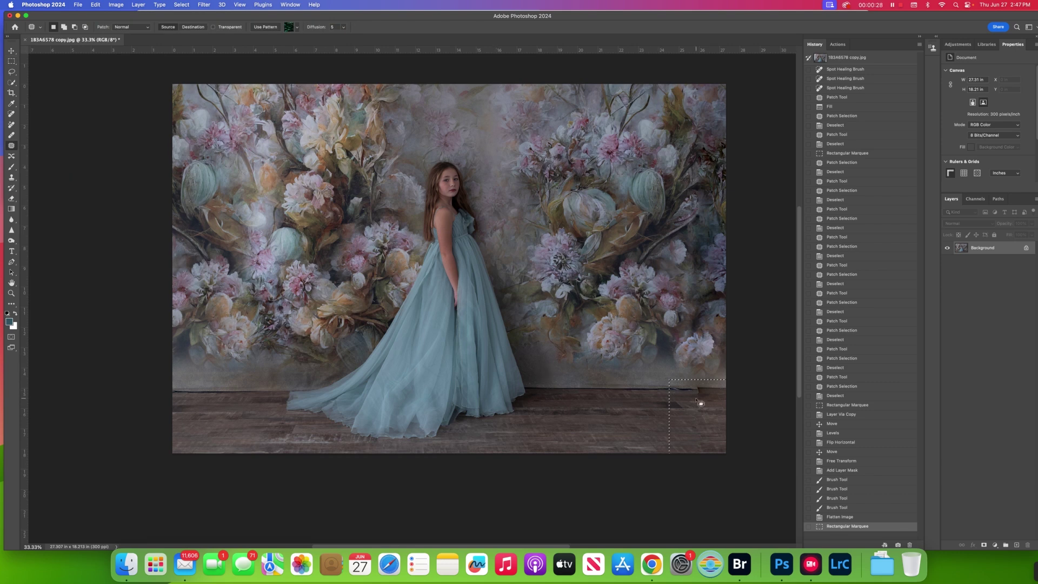
left_click_drag(697, 399, 638, 401)
key("super+d")
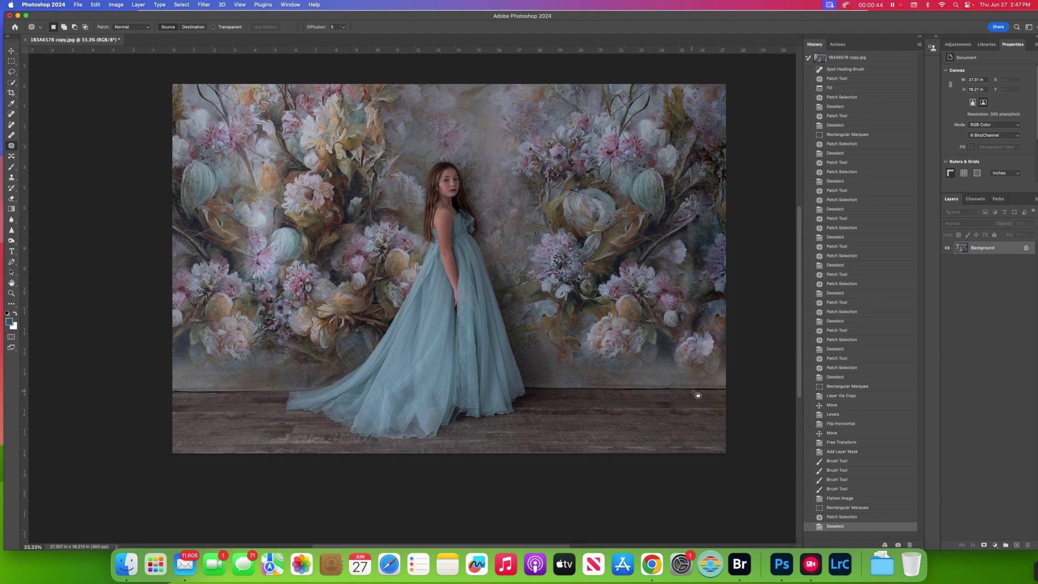
- Try to soften the line between backdrop and floor on both sides of the dress with the Spot Healing Brush, and revert those strokes
left_click(11, 114)
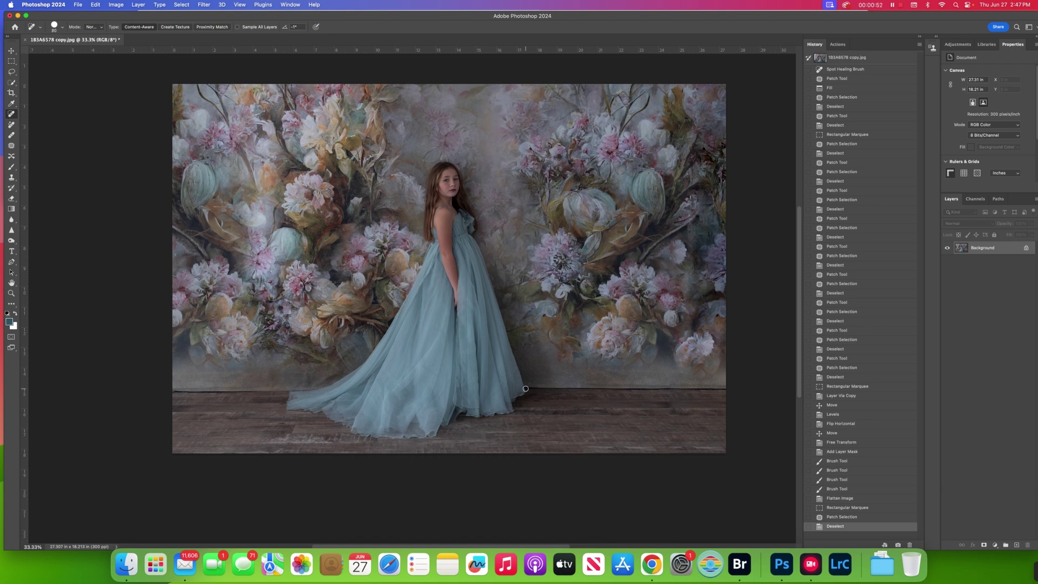
left_click_drag(529, 388, 728, 390)
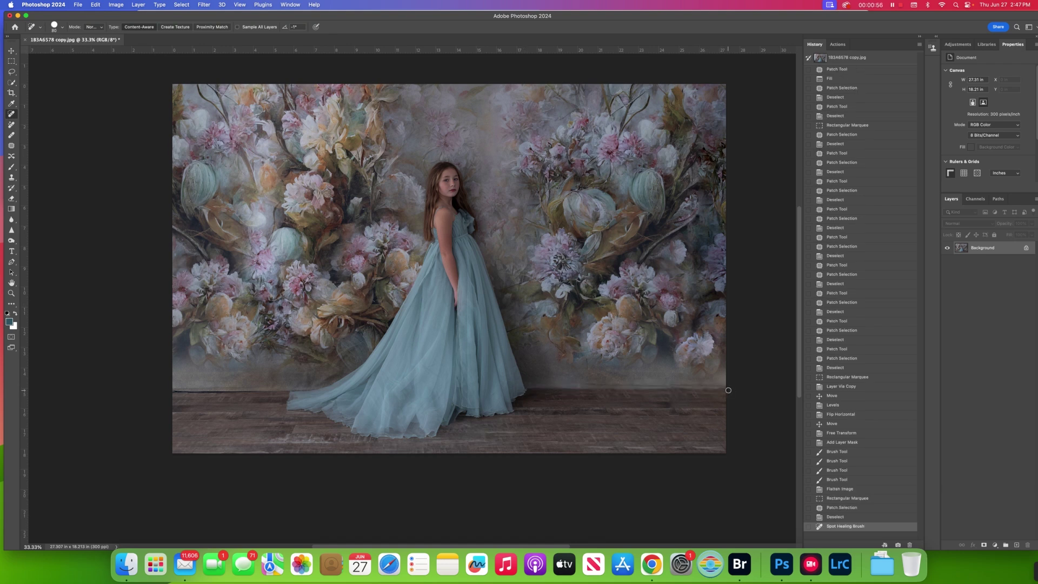
left_click_drag(291, 390, 166, 393)
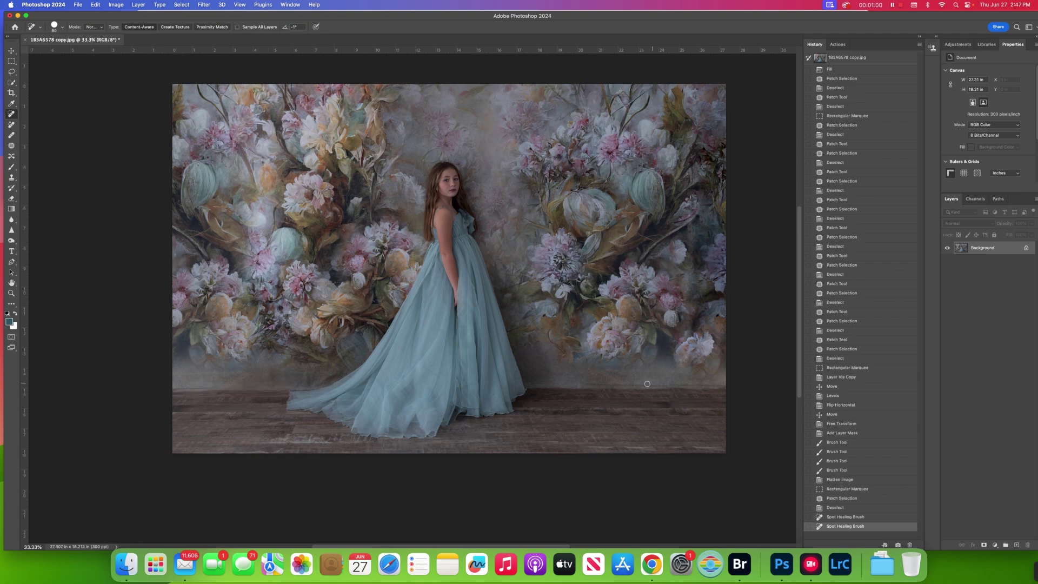
left_click_drag(571, 383, 736, 388)
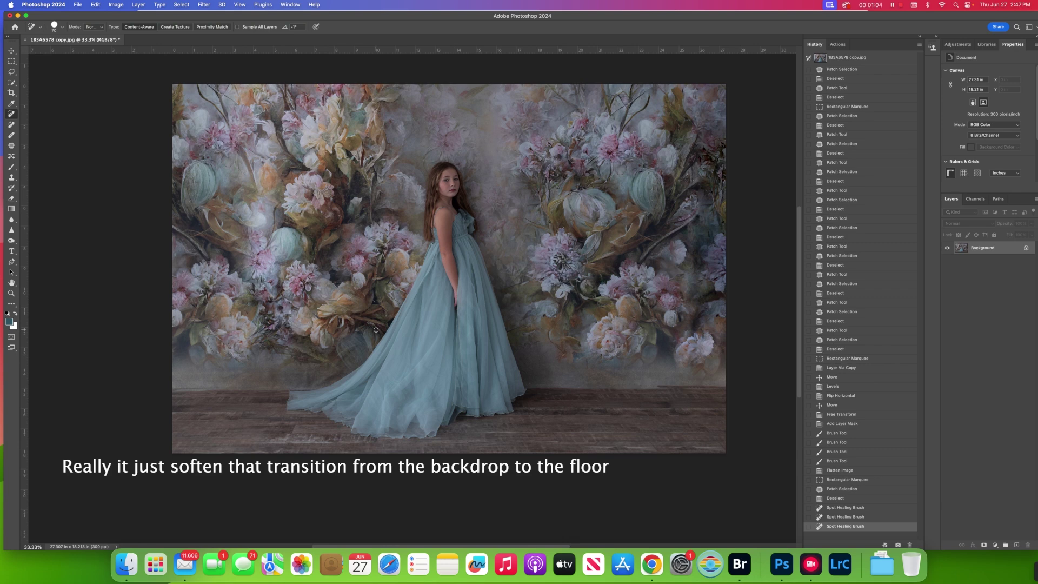
left_click(856, 489)
left_click(854, 498)
- Patch the line where the backdrop meets the floor on both sides of the dress, deselecting after each patch
left_click(12, 146)
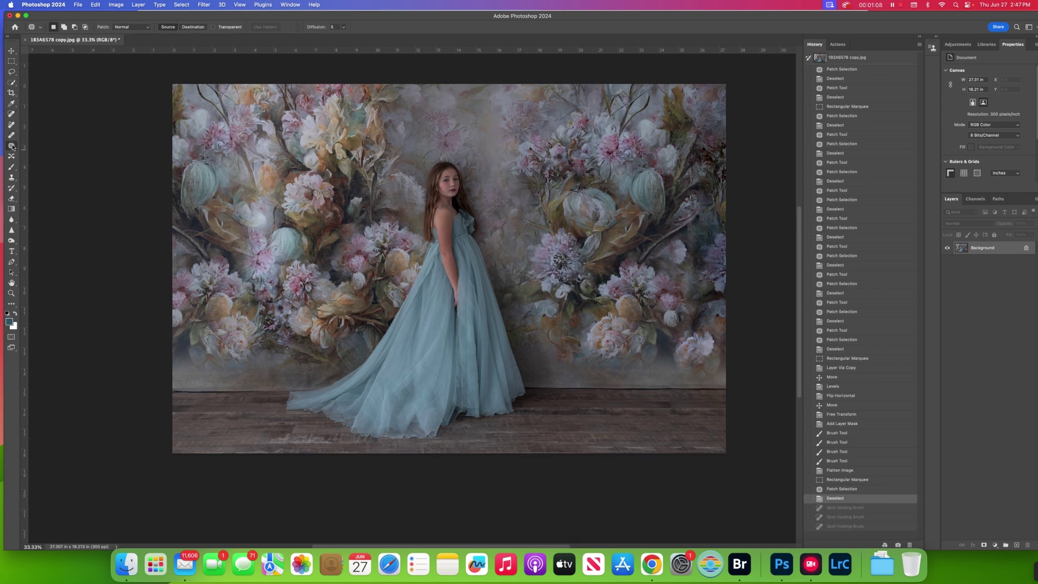
mouse_move(527, 392)
left_mouse_down()
mouse_move(732, 391)
mouse_move(526, 383)
mouse_move(560, 398)
left_mouse_up()
key("cmd+d")
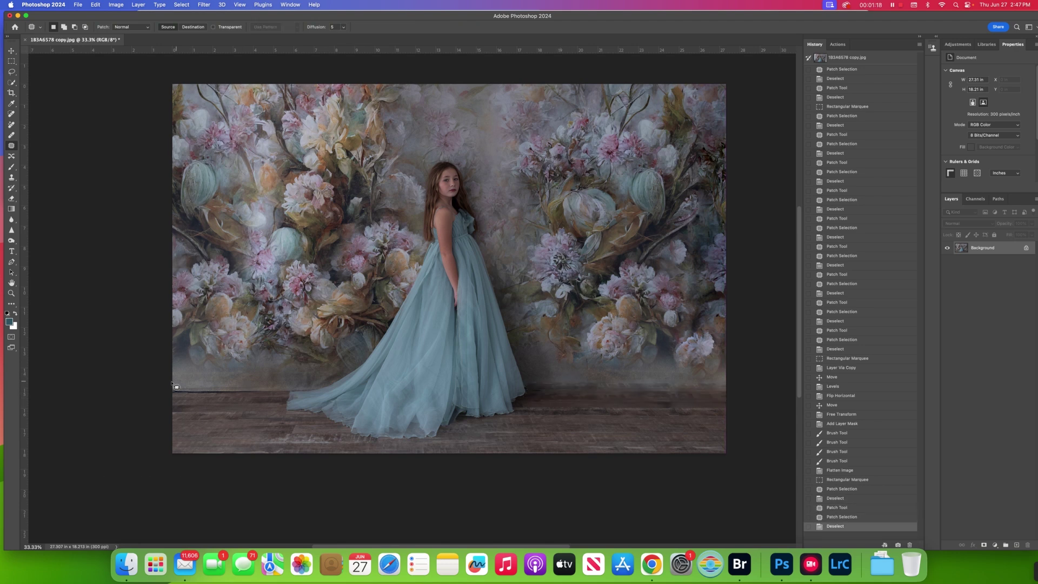
mouse_move(169, 387)
left_mouse_down()
mouse_move(294, 388)
mouse_move(174, 397)
mouse_move(200, 403)
mouse_move(201, 416)
left_mouse_up()
scroll(208, 413, "down", 1)
key("cmd+d")
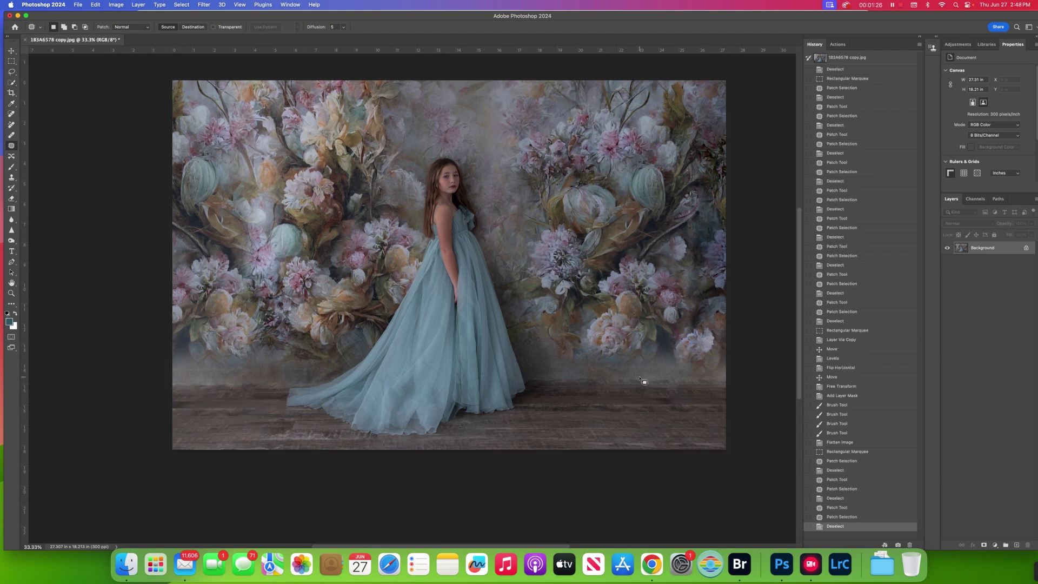
- Duplicate the photo to a new layer and darken the flowers on its left side with an enlarged Burn brush, Midtones range, 45% exposure
scroll(644, 382, "up", 3)
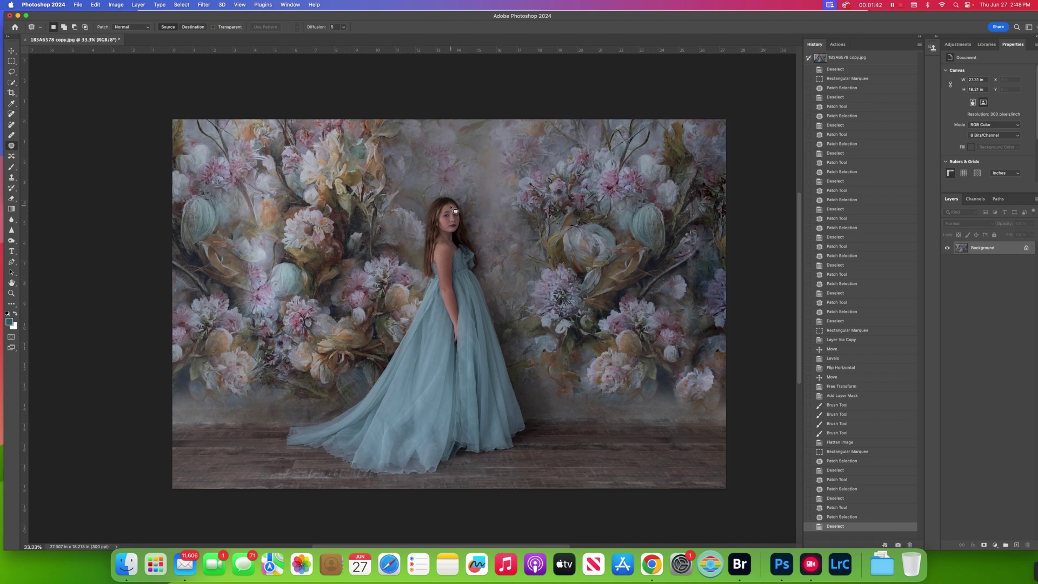
key("super+j")
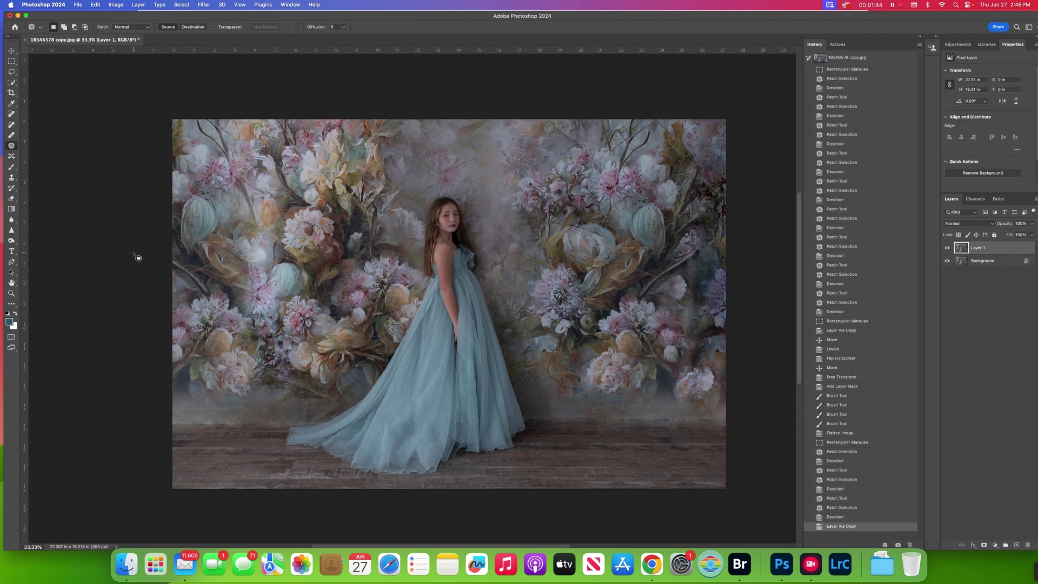
left_click(12, 242)
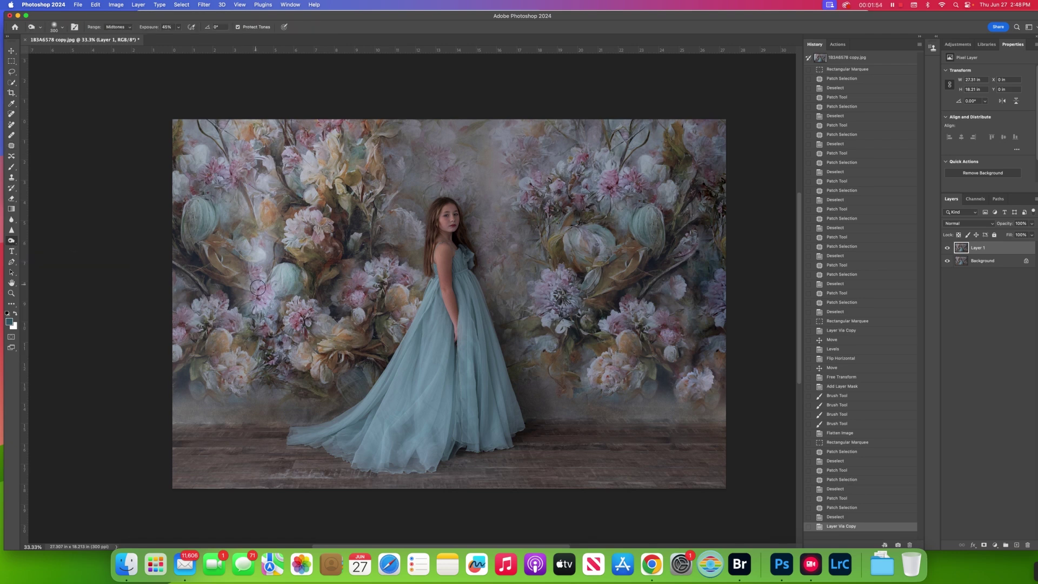
left_click(130, 27)
left_click(115, 27)
key("bracketright")
key("bracketright")
key("bracketright")
key("bracketright")
key("bracketright")
key("bracketright")
mouse_move(275, 269)
left_mouse_down()
mouse_move(257, 297)
mouse_move(265, 311)
mouse_move(270, 241)
mouse_move(252, 187)
mouse_move(216, 186)
left_mouse_up()
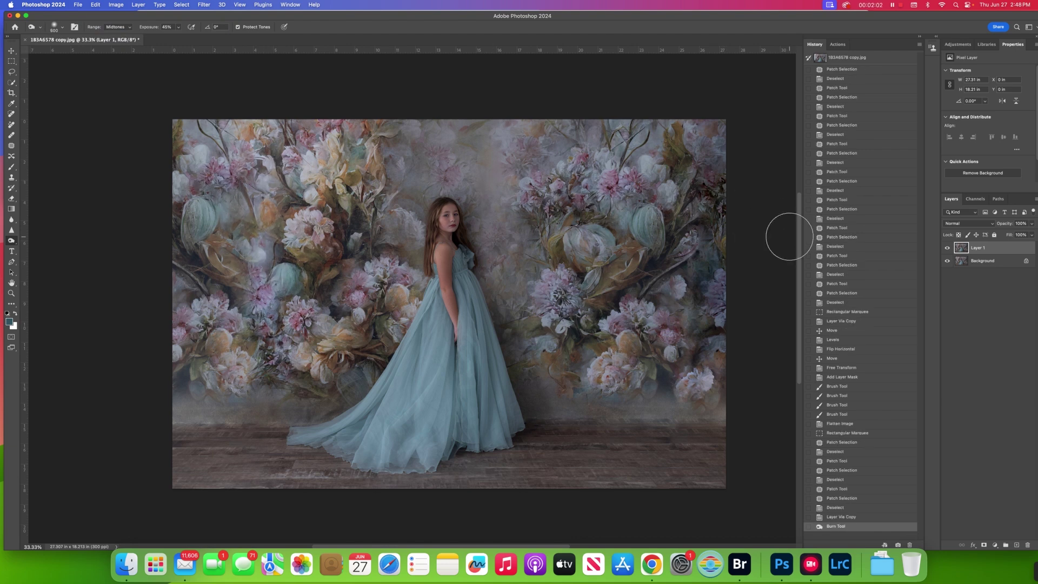
key("super+minus")
key("super+minus")
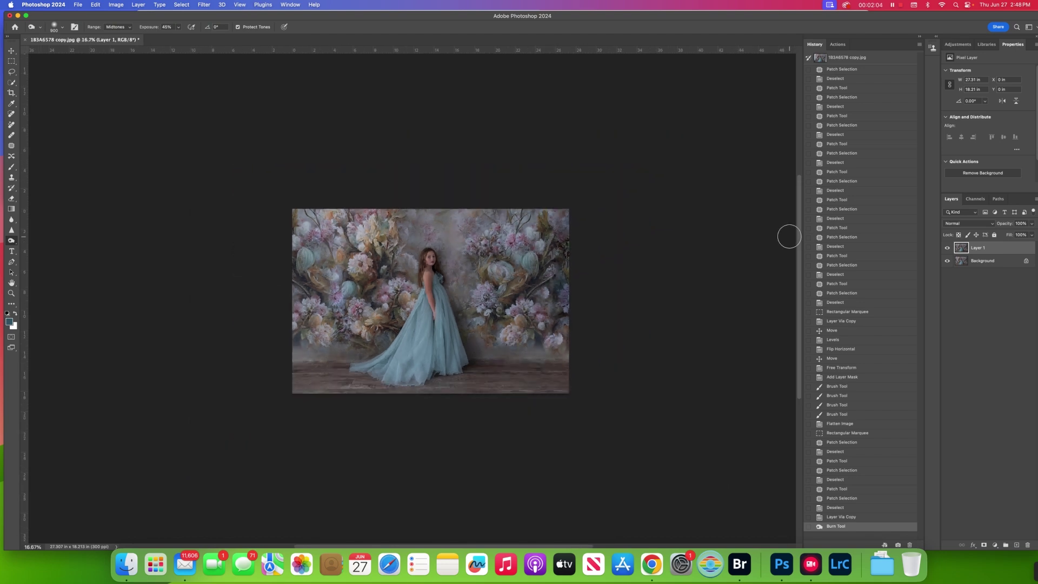
scroll(785, 240, "up", 3)
scroll(570, 232, "down", 5)
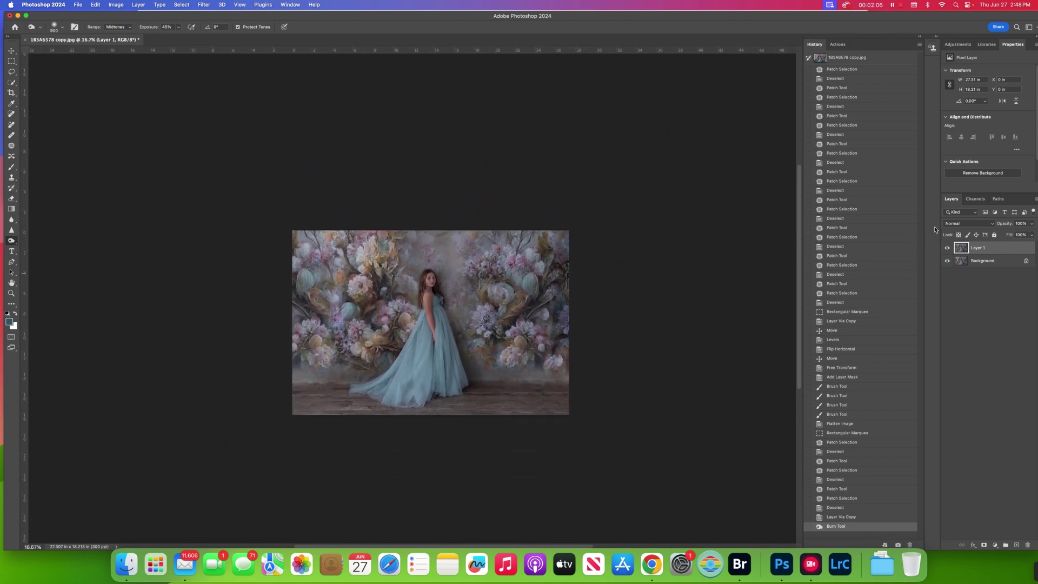
- Compare the photo with and without the burned layer, then flatten the image
left_click(948, 249)
left_click(947, 249)
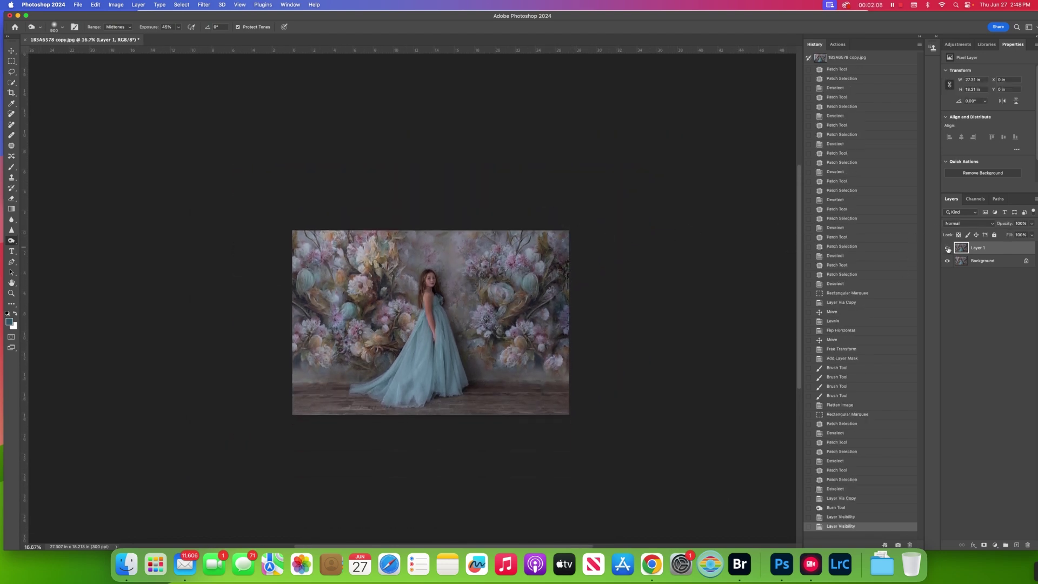
left_click(948, 248)
left_click(948, 248)
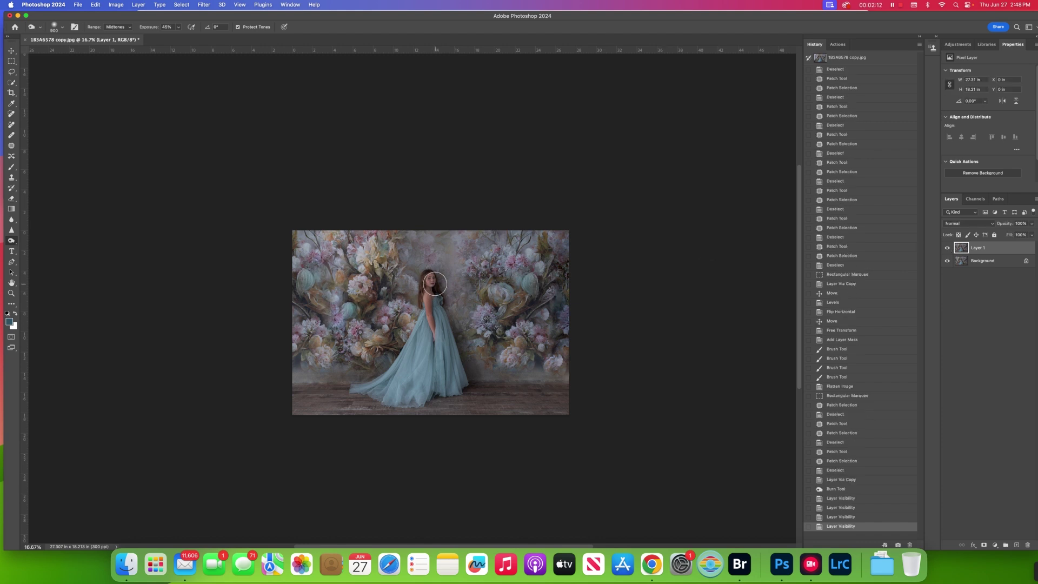
left_click(138, 4)
left_click(176, 345)
- Smooth the skin on a duplicate layer with Portraiture 4, sampling the mask color from the girl's head, and flatten the image
key("super+equal")
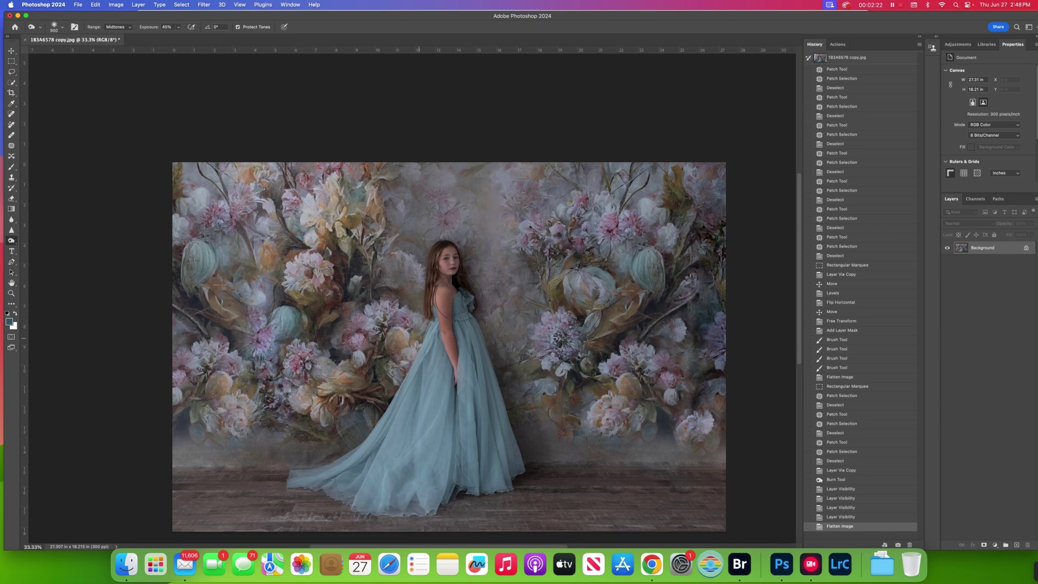
scroll(473, 266, "down", 2)
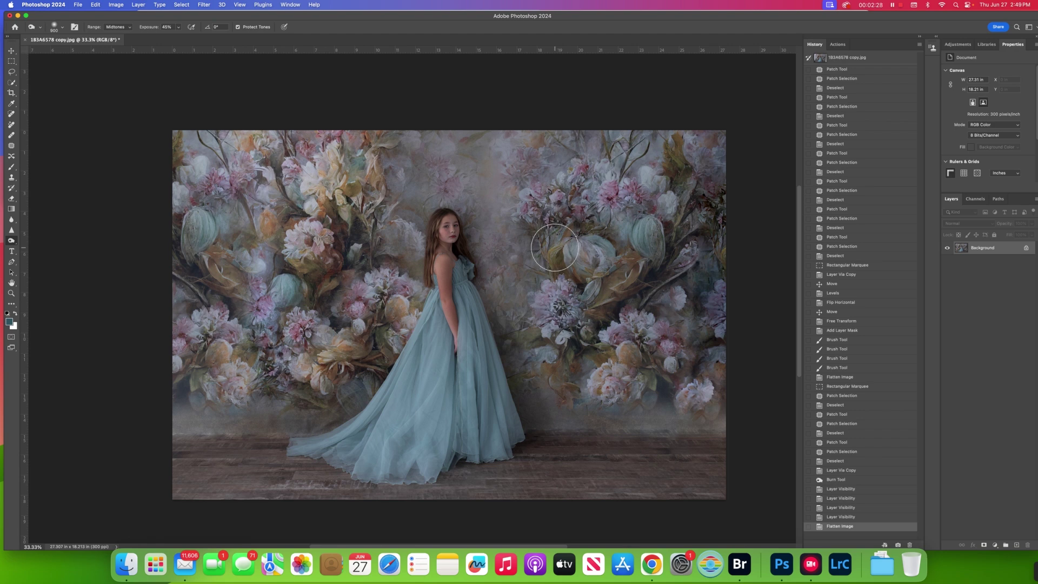
key("super+j")
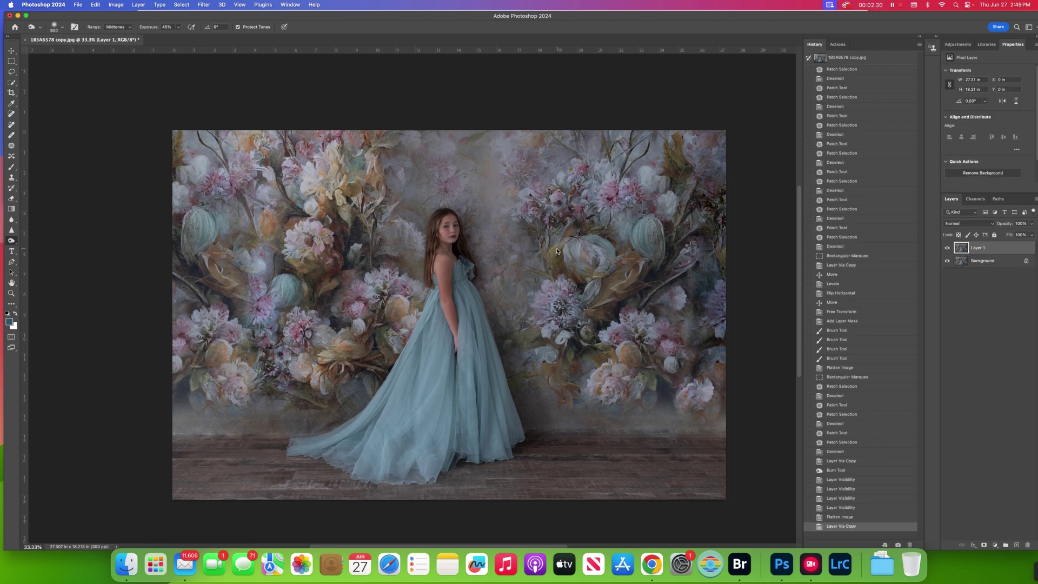
left_click(204, 5)
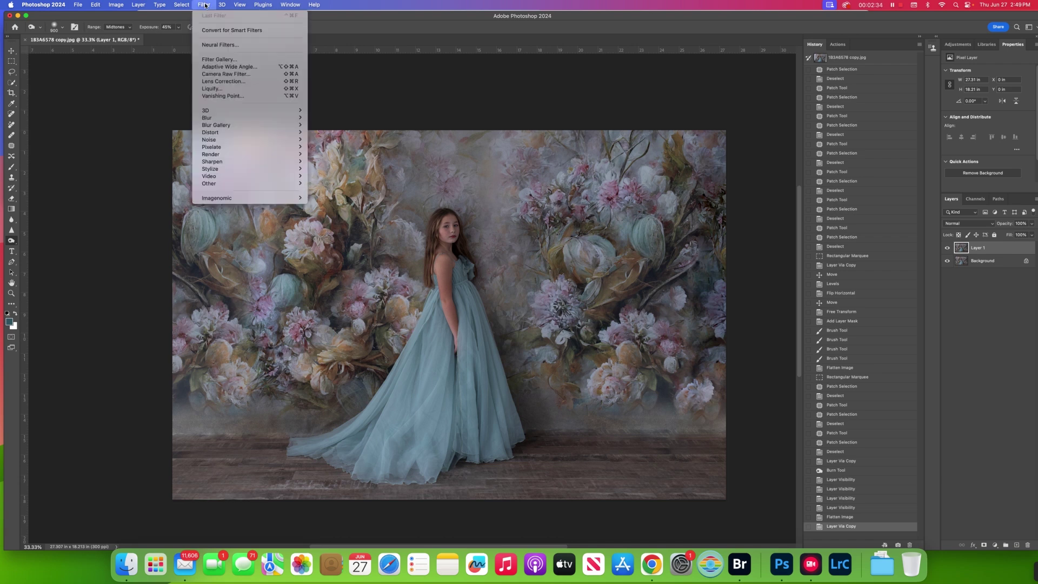
mouse_move(287, 199)
left_click(316, 206)
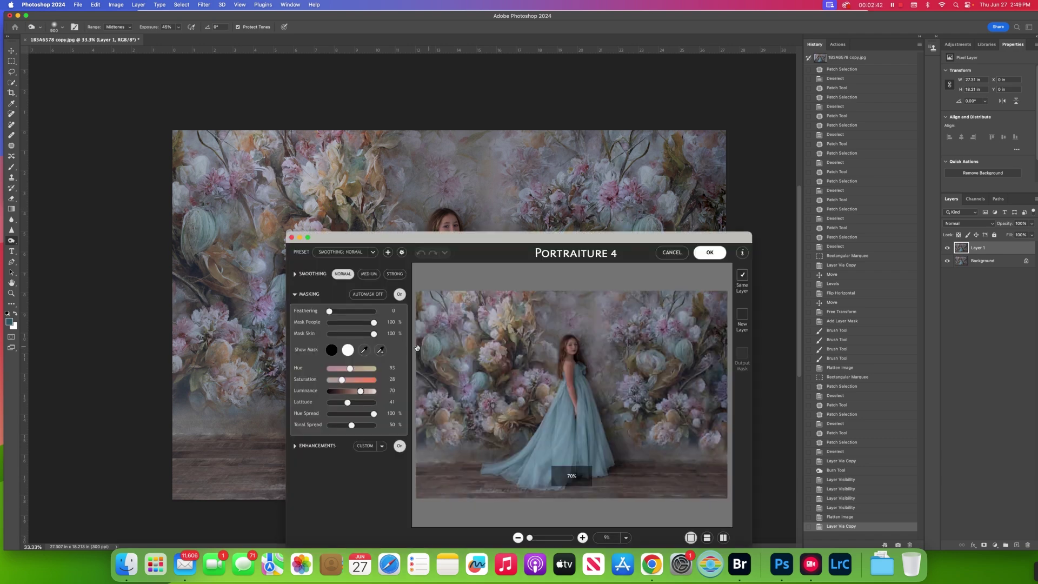
left_click(363, 350)
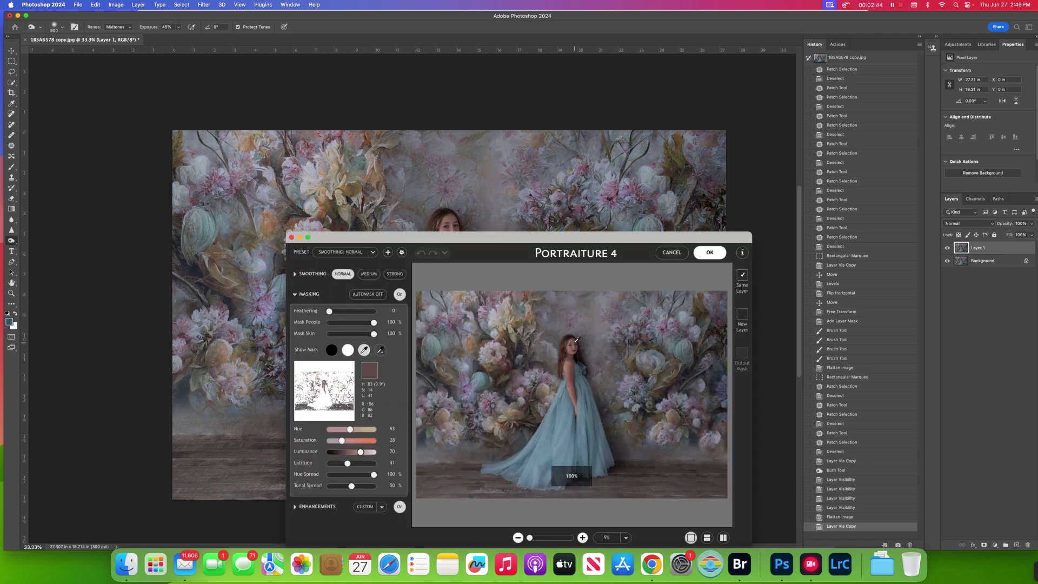
left_click(576, 339)
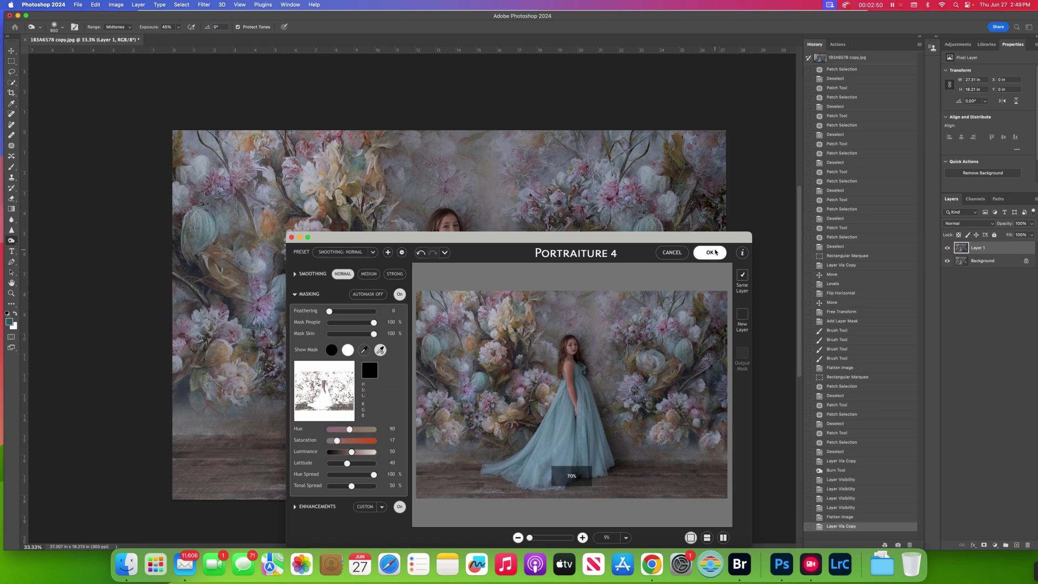
left_click(712, 252)
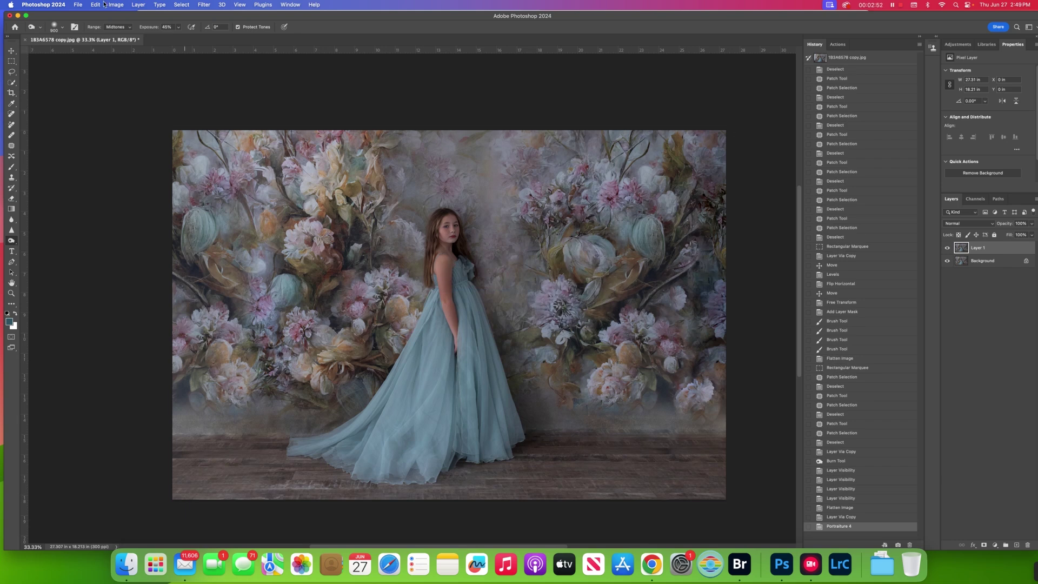
left_click(139, 5)
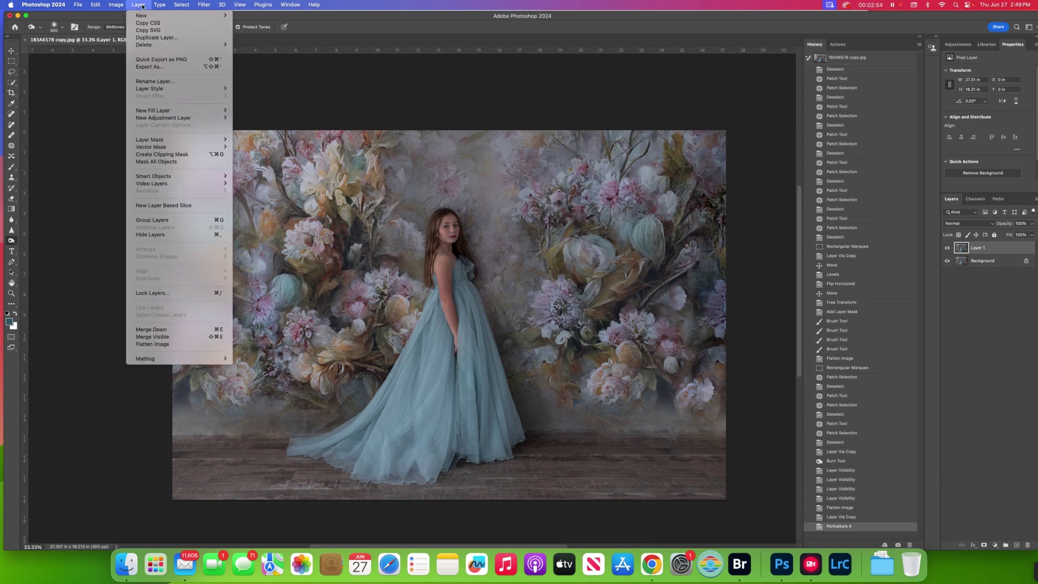
left_click(177, 344)
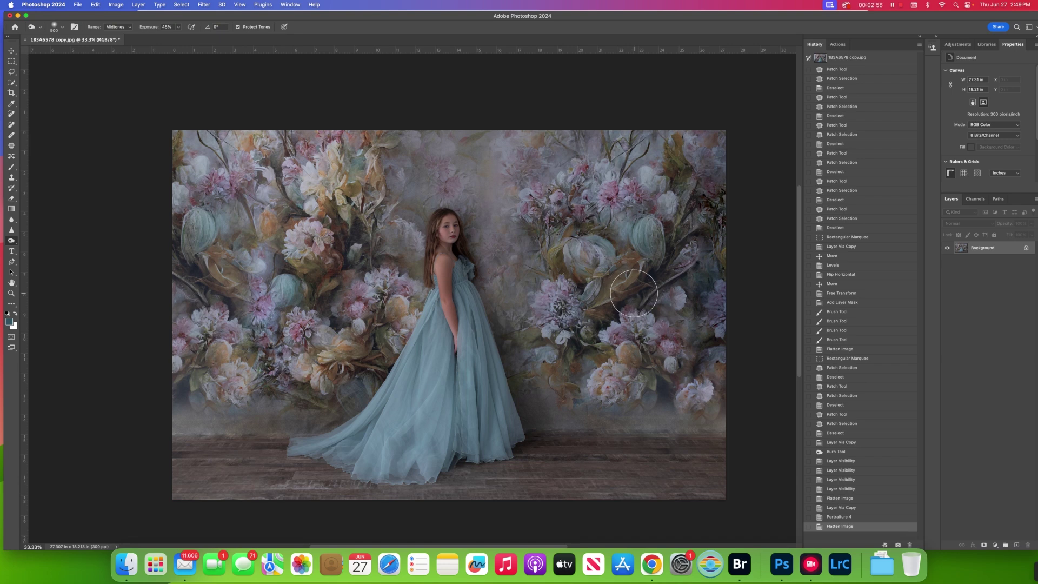
- Run the Campbell's Soup Cans (Classic Clean) action from the GTG Painterly Portrait Collection on the photo
left_click(838, 44)
scroll(853, 300, "down", 5)
left_click(874, 374)
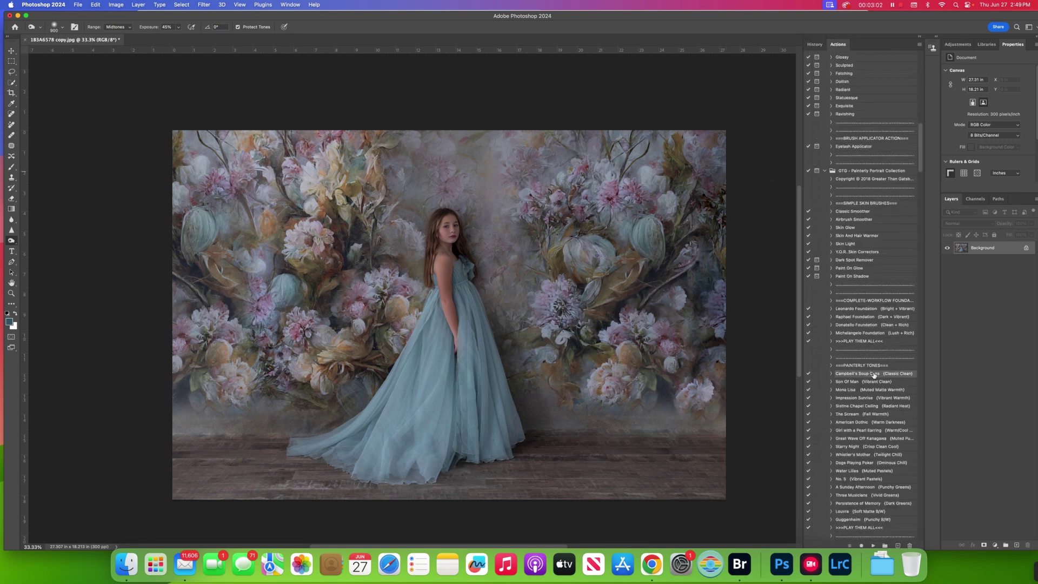
left_click(872, 546)
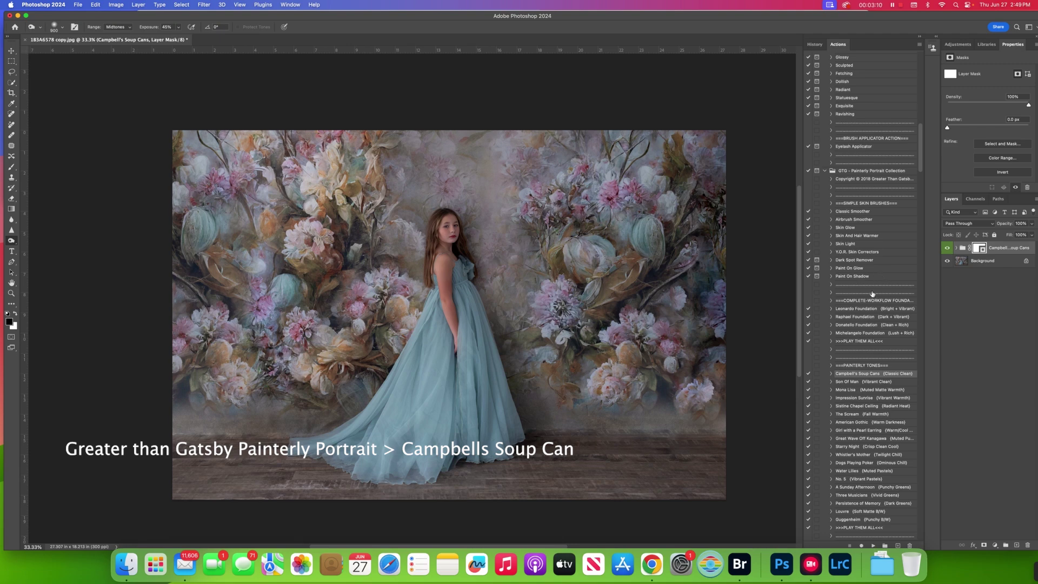
- Run the Center Stage action from JD Illuminations Instant Overlays Vol.2 to add its lighting overlay
scroll(872, 294, "down", 15)
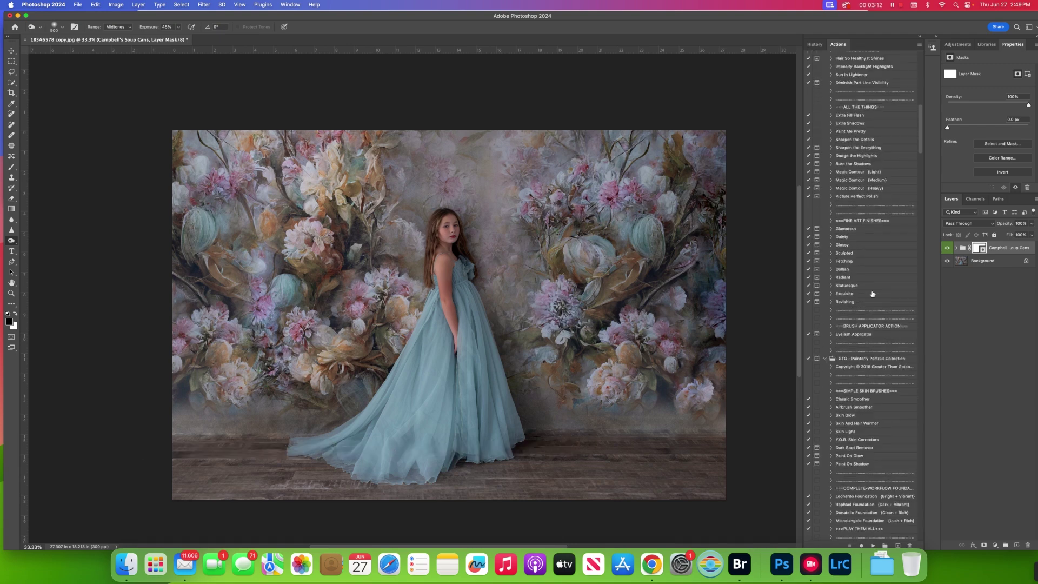
scroll(871, 293, "down", 10)
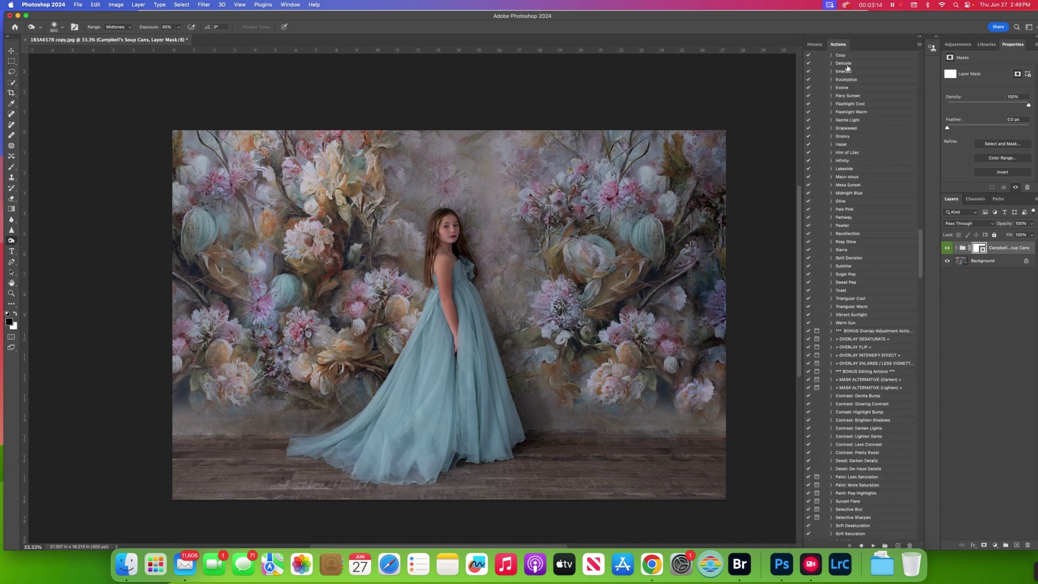
scroll(877, 136, "up", 5)
left_click(864, 181)
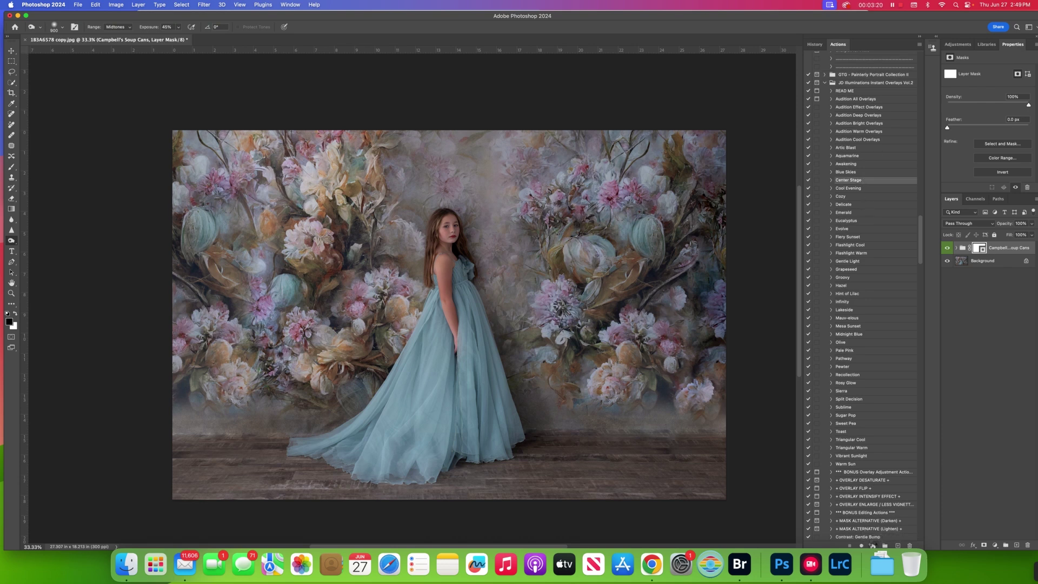
left_click(873, 546)
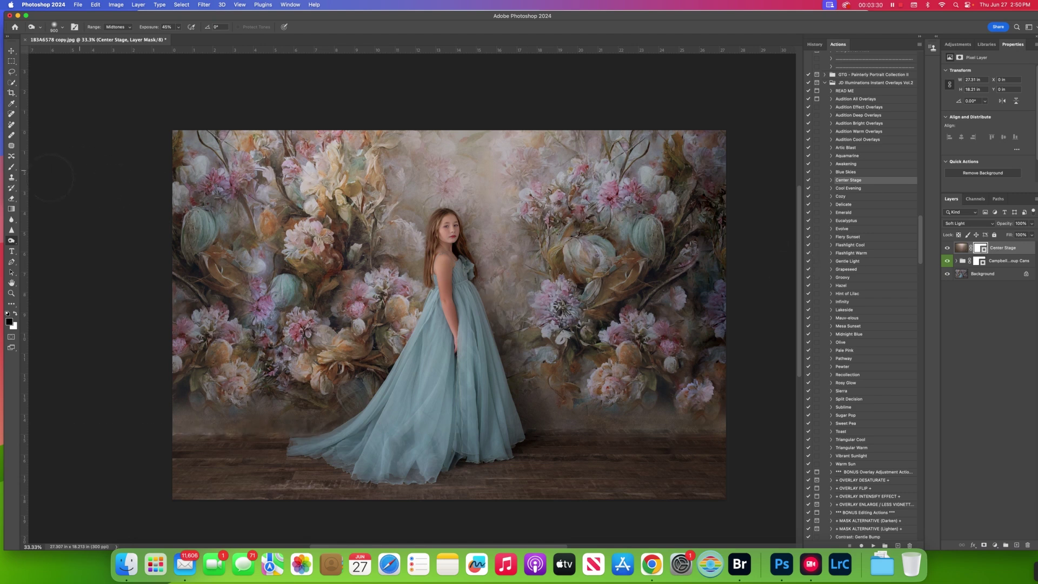
- Paint black on the Center Stage overlay's mask with a reduced brush at 27% opacity, and flatten the image
left_click(11, 168)
left_click(124, 26)
left_click(127, 27)
left_click(192, 26)
left_click_drag(190, 39, 165, 39)
key("bracketleft")
key("bracketleft")
key("bracketleft")
key("bracketleft")
key("bracketleft")
key("bracketleft")
key("bracketleft")
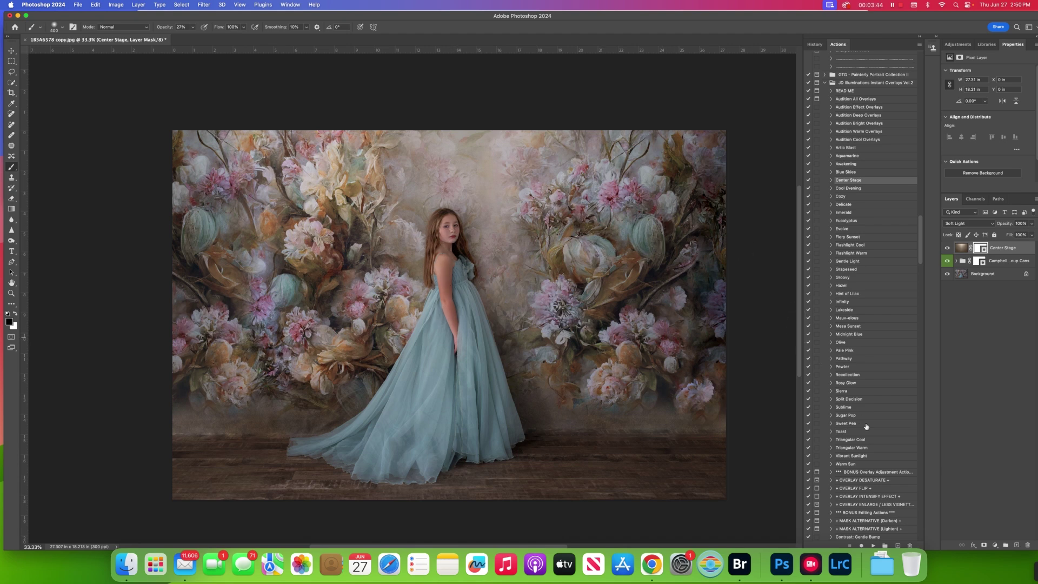
left_click(137, 5)
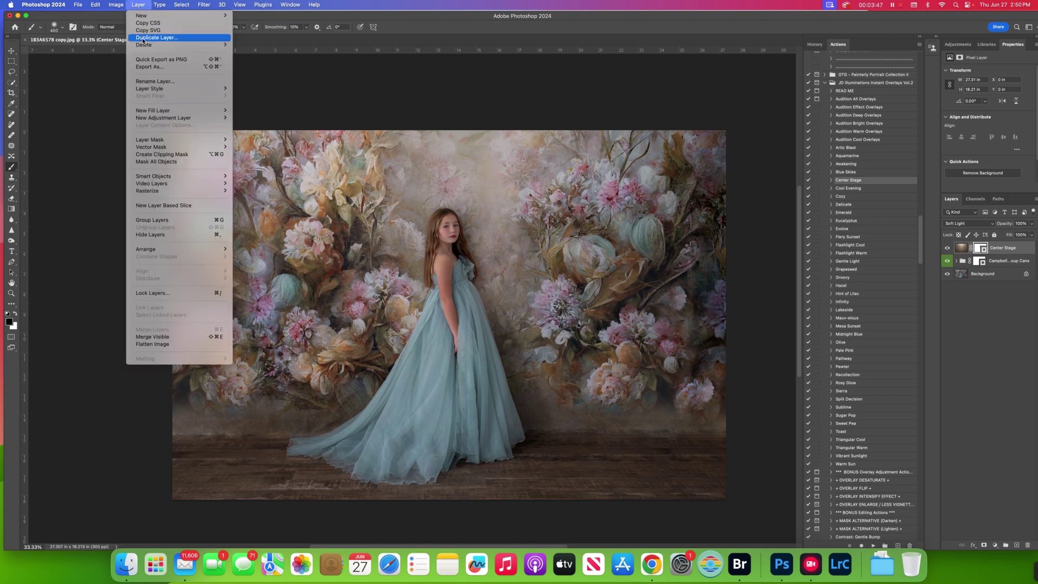
left_click(181, 345)
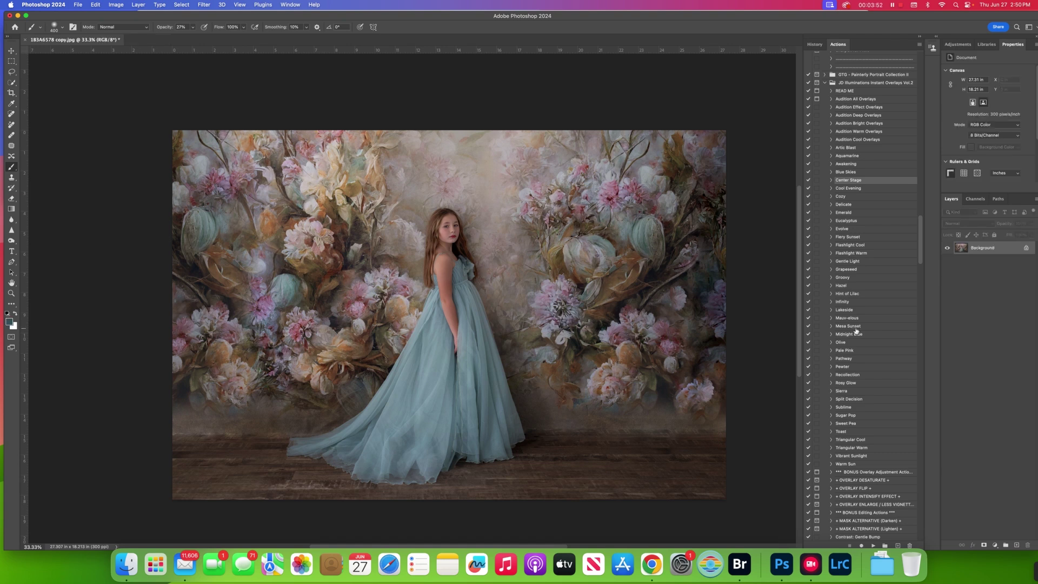
- Run the All Over Eye Foundation action from the GTG Portrait Retouch Collection
scroll(855, 330, "up", 10)
scroll(856, 330, "down", 8)
left_click(880, 269)
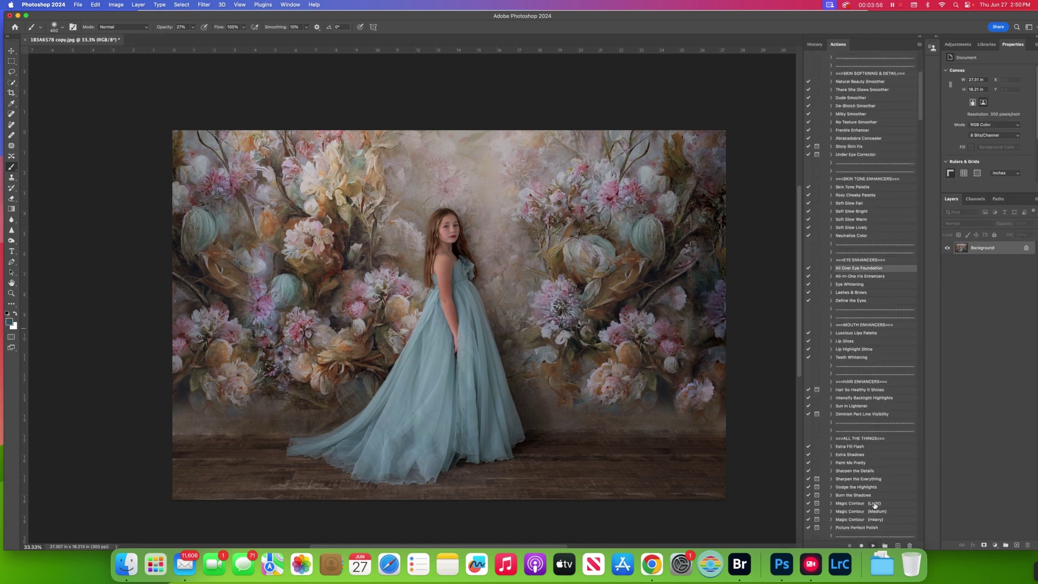
left_click(874, 544)
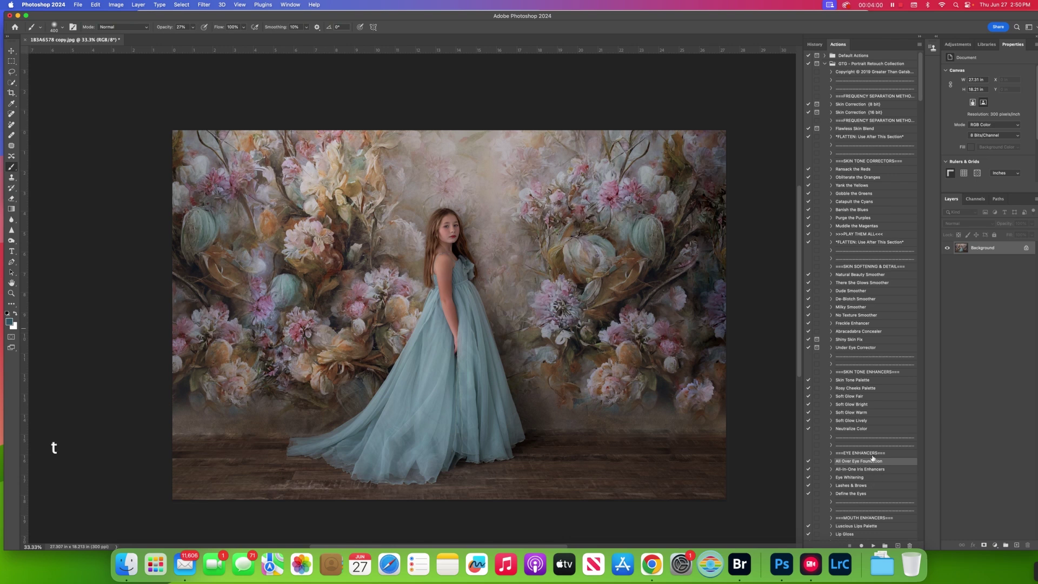
scroll(874, 457, "down", 1)
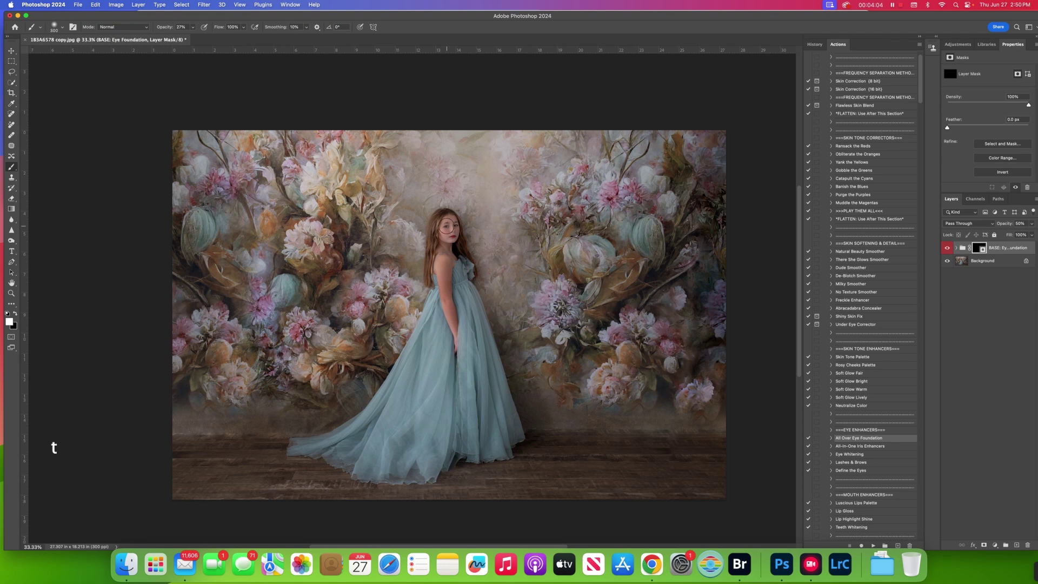
- Paint the eye foundation effect onto the girl's eyes with the brush at 100% opacity, and flatten the image
mouse_move(192, 27)
left_mouse_down()
mouse_move(195, 38)
mouse_move(245, 41)
mouse_move(272, 22)
left_mouse_up()
left_click(139, 4)
left_click(173, 344)
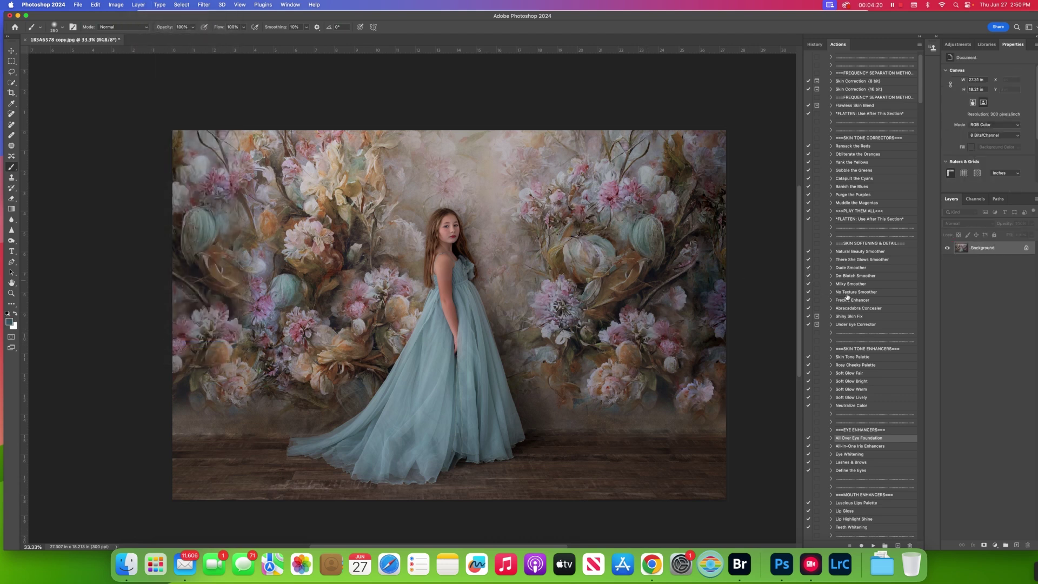
- Run the Sun In Lightener action from the hair enhancers of the GTG Portrait Retouch Collection
scroll(882, 289, "down", 5)
scroll(881, 281, "down", 8)
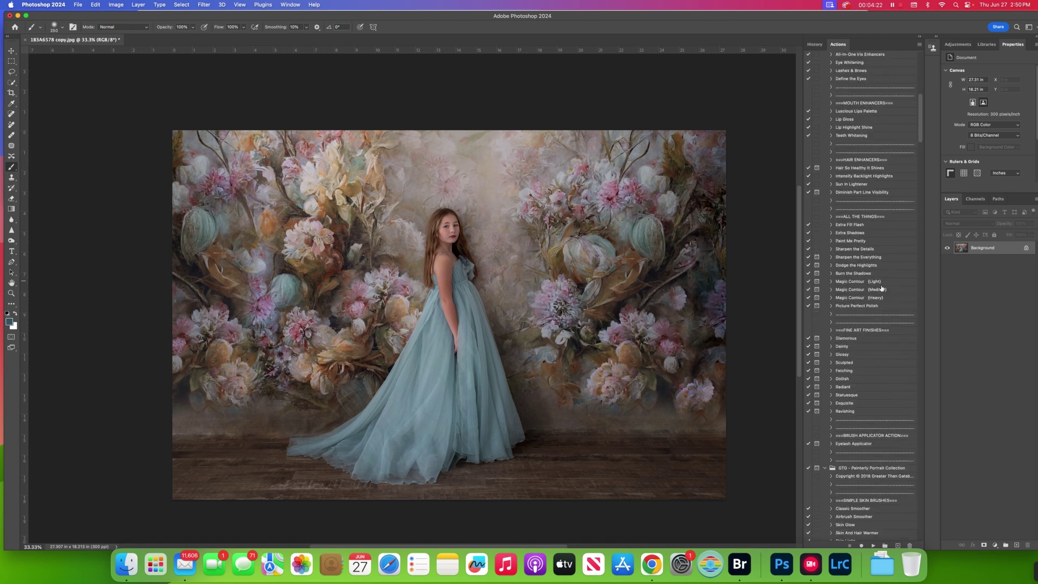
left_click(872, 545)
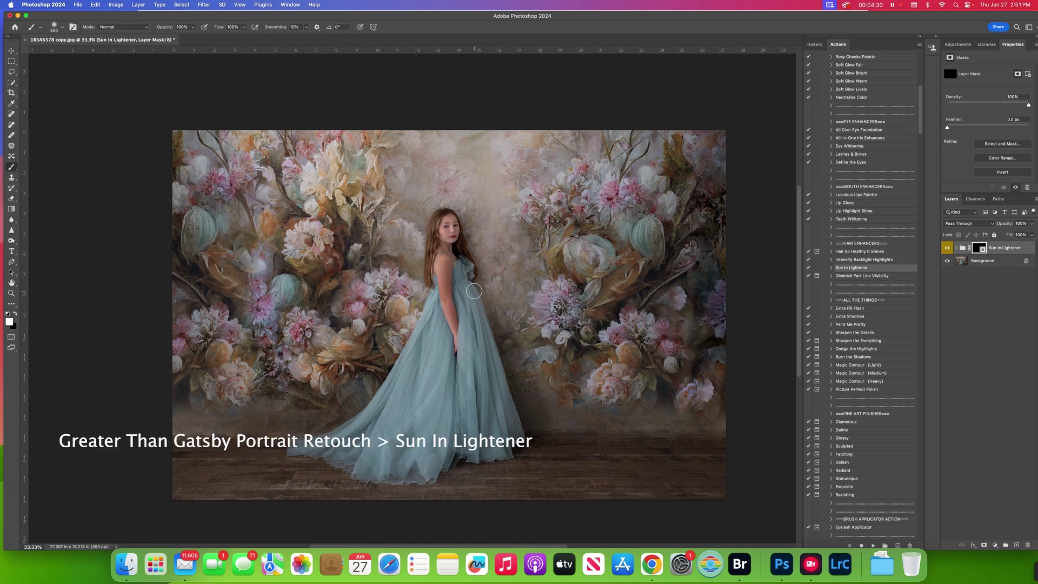
- Paint the Sun In Lightener effect onto the backdrop around the girl with a much larger brush
key("bracketright")
key("bracketright")
key("bracketright")
key("bracketright")
key("bracketright")
key("bracketright")
key("bracketright")
key("bracketright")
key("bracketright")
key("bracketright")
key("bracketright")
key("bracketright")
mouse_move(440, 93)
left_mouse_down()
mouse_move(358, 381)
mouse_move(299, 418)
mouse_move(203, 411)
left_mouse_up()
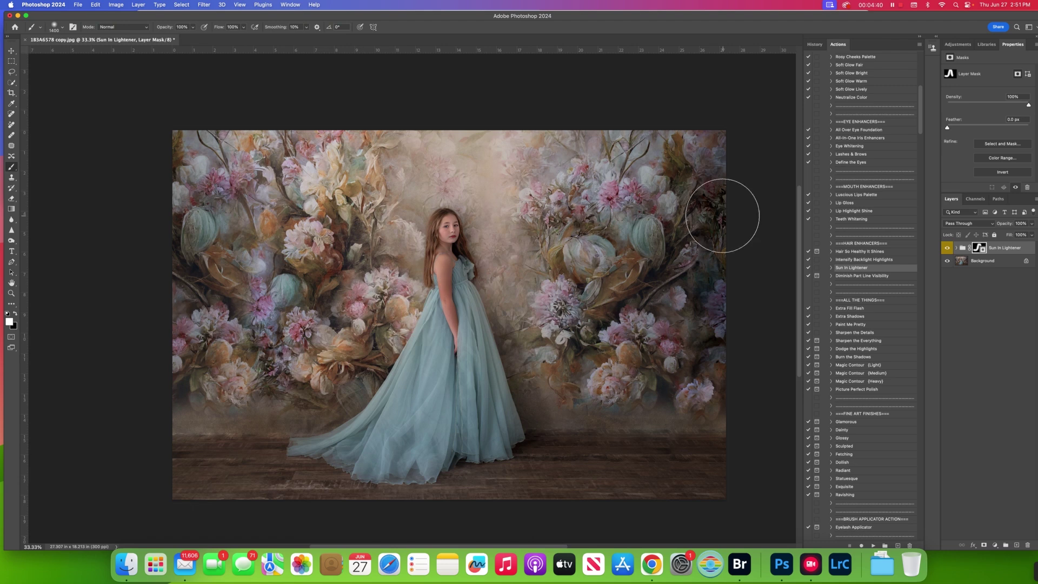
- Compare the photo with and without the Sun In Lightener group, then flatten the image
key("super+minus")
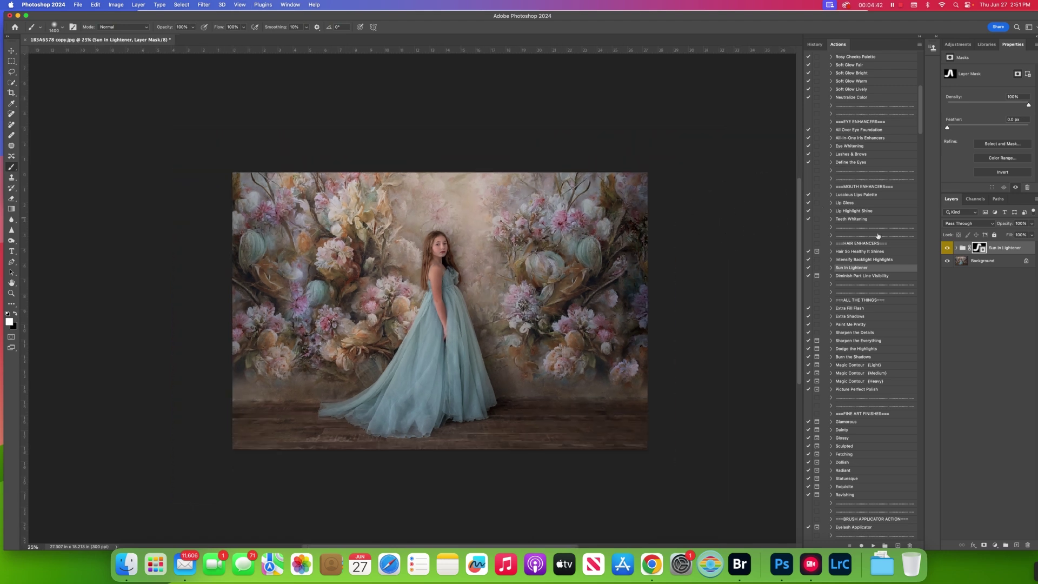
left_click(947, 248)
left_click(947, 248)
left_click(140, 5)
left_click(187, 344)
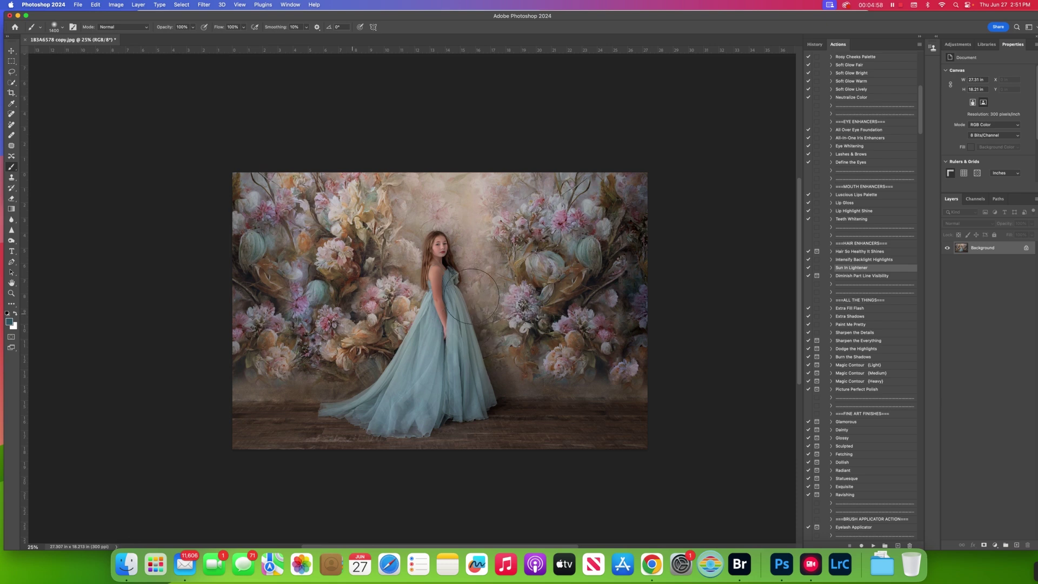
- Compare the original photo with the finished edit by switching between the opening snapshot and the latest history state
left_click(814, 44)
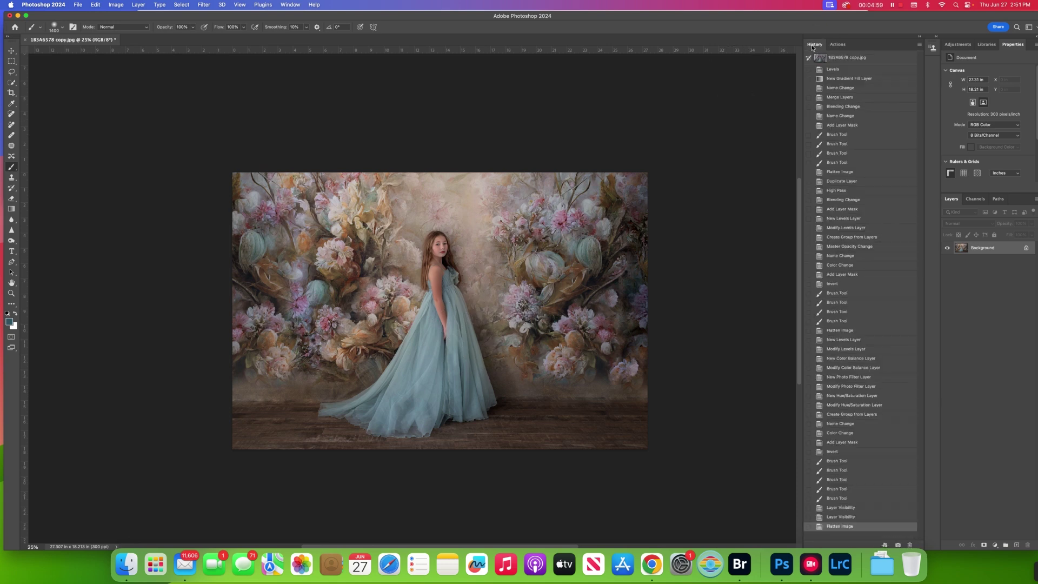
left_click(847, 58)
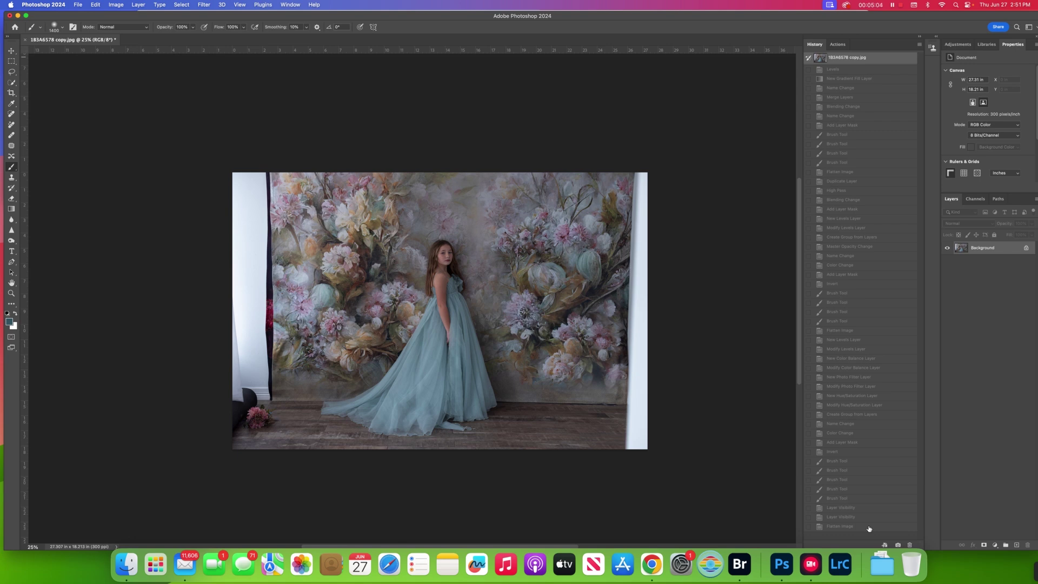
left_click(868, 526)
left_click(856, 58)
left_click(865, 526)
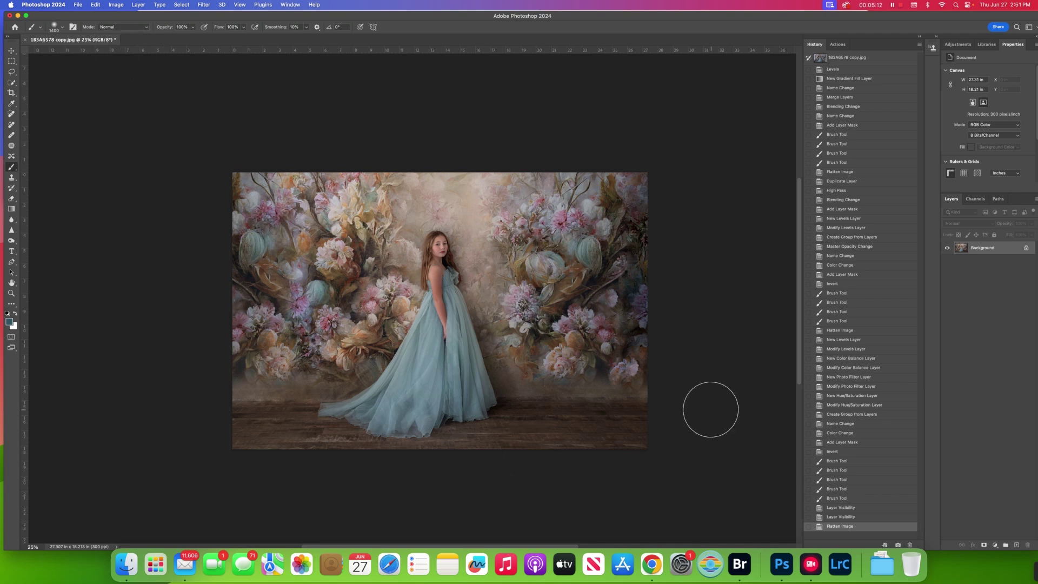
- Switch to Adobe Bridge and open the photo 183A4463 copy.jpg in Photoshop
left_click(740, 563)
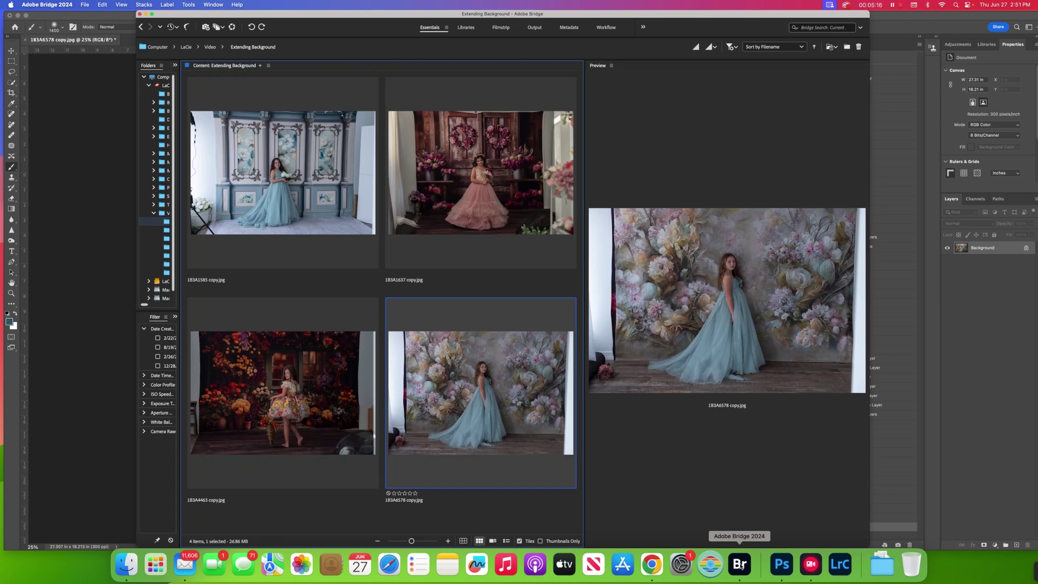
left_click(336, 382)
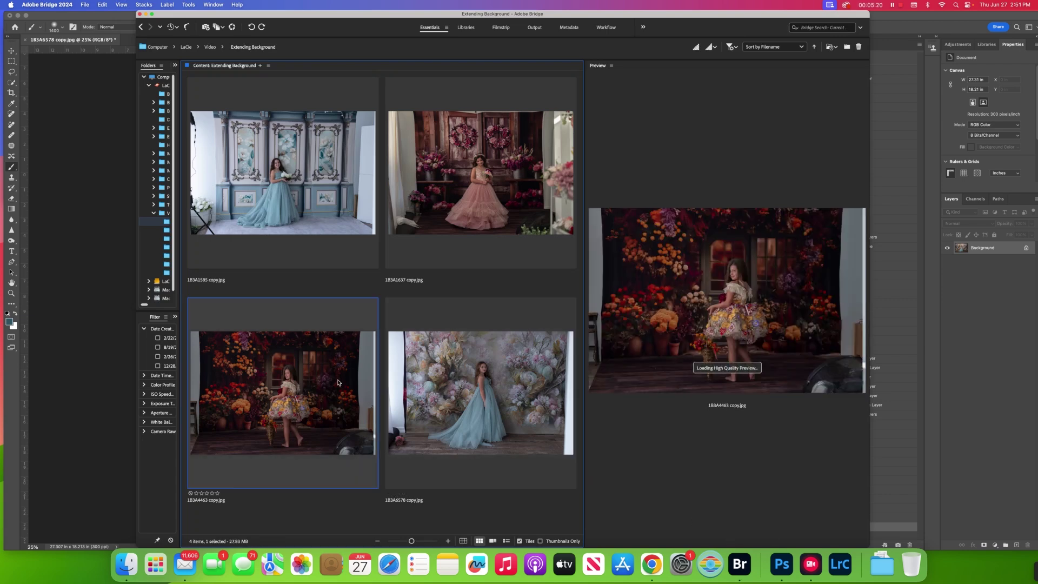
key("super+Tab")
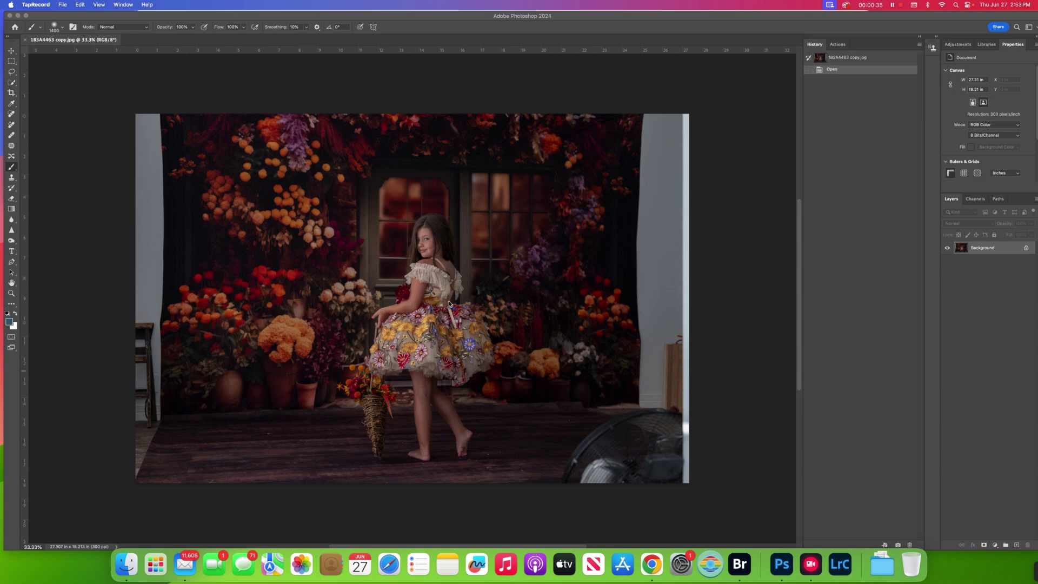
- Duplicate the background layer and turn off Auto-Select for the Move tool
left_click(466, 78)
key("super+j")
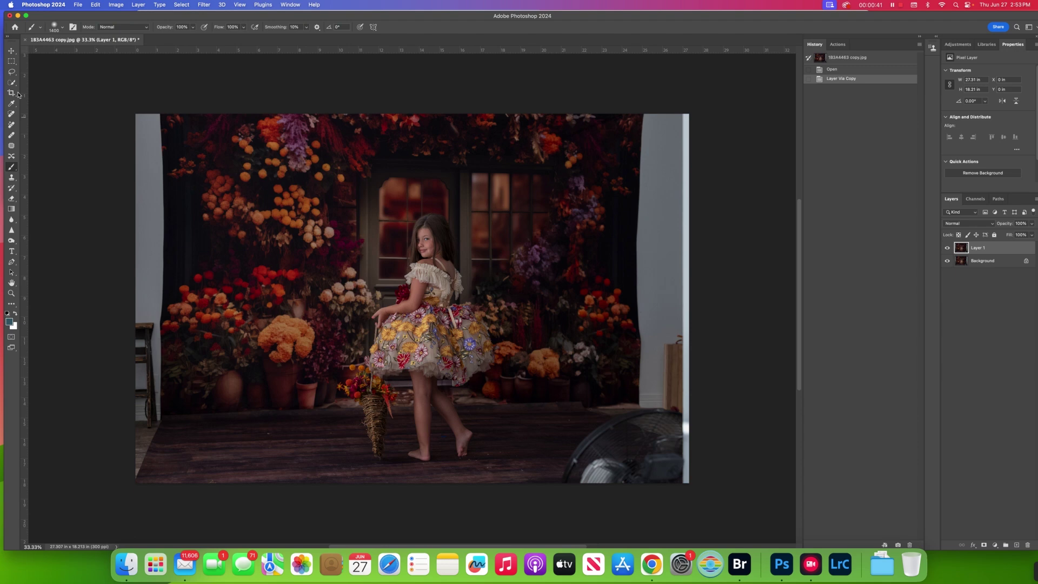
left_click(11, 51)
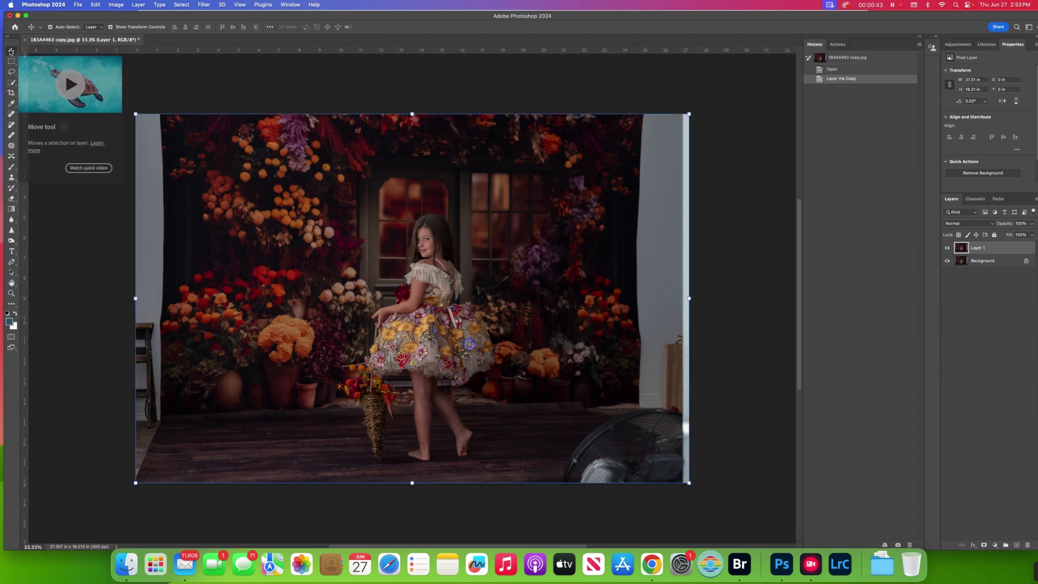
left_click(51, 26)
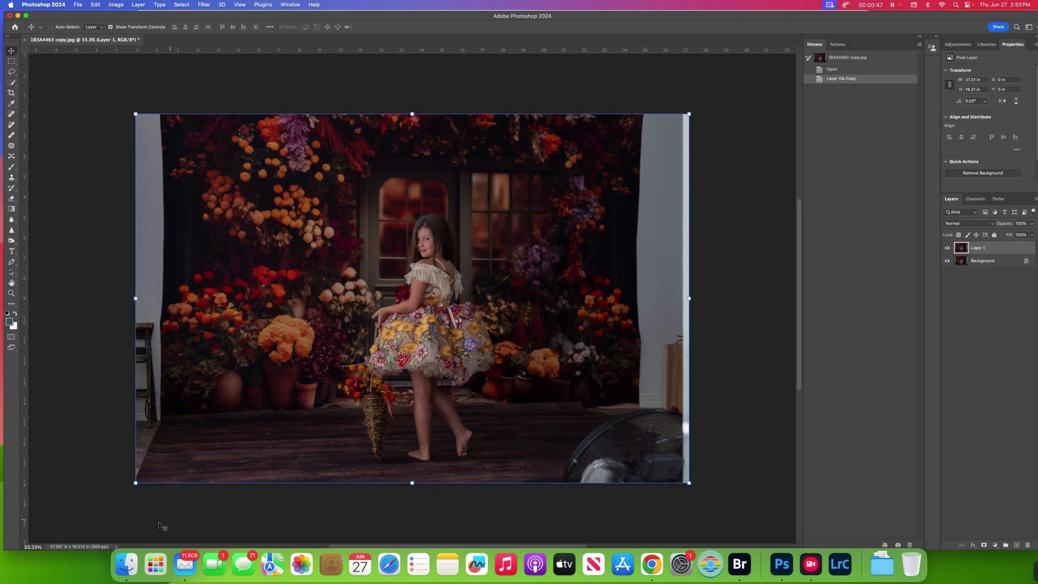
- Distort the duplicated layer by pulling its corners and sides slightly past the canvas, apply the transform, and flatten the image
left_click_drag(689, 484, 697, 490)
left_click_drag(141, 114, 138, 112)
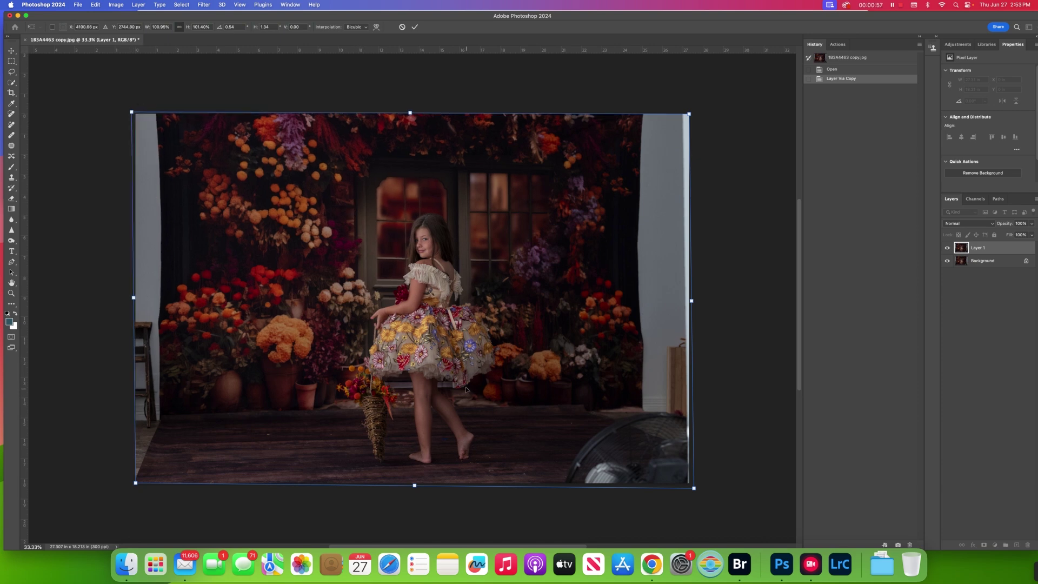
mouse_move(131, 484)
left_mouse_down()
mouse_move(139, 486)
mouse_move(130, 493)
left_mouse_up()
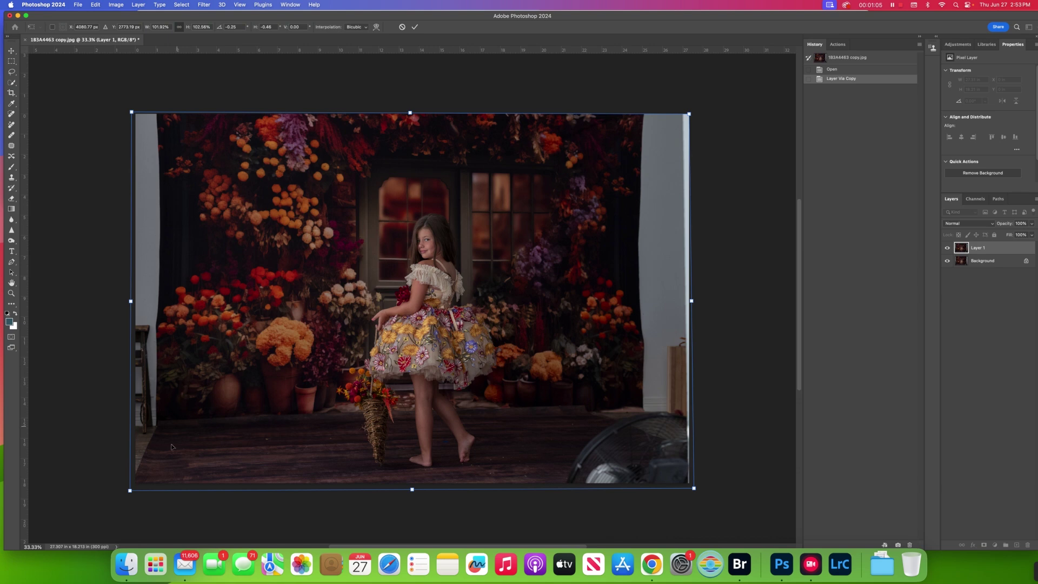
left_click_drag(131, 301, 128, 303)
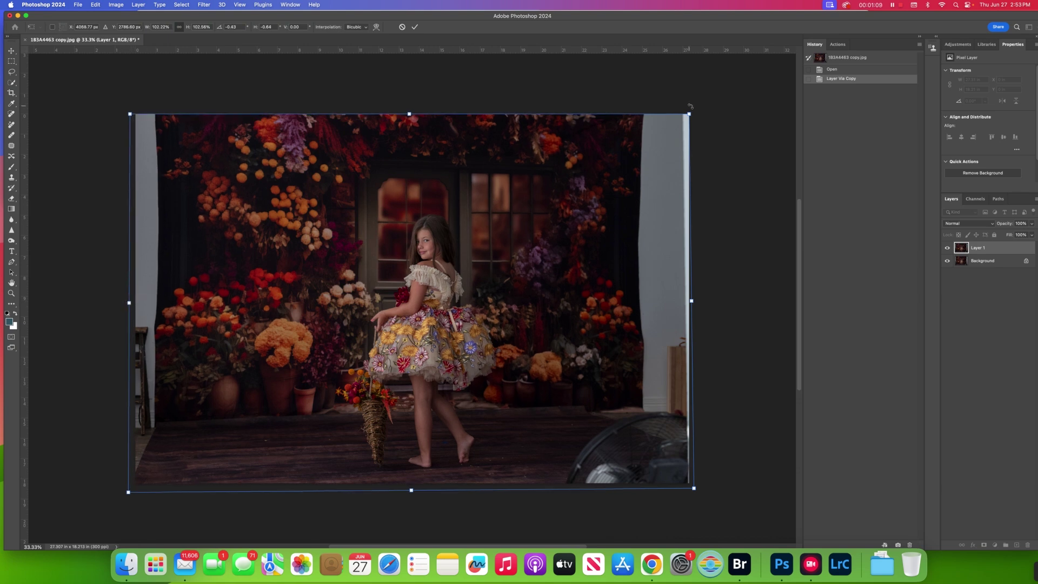
left_click_drag(689, 115, 688, 107)
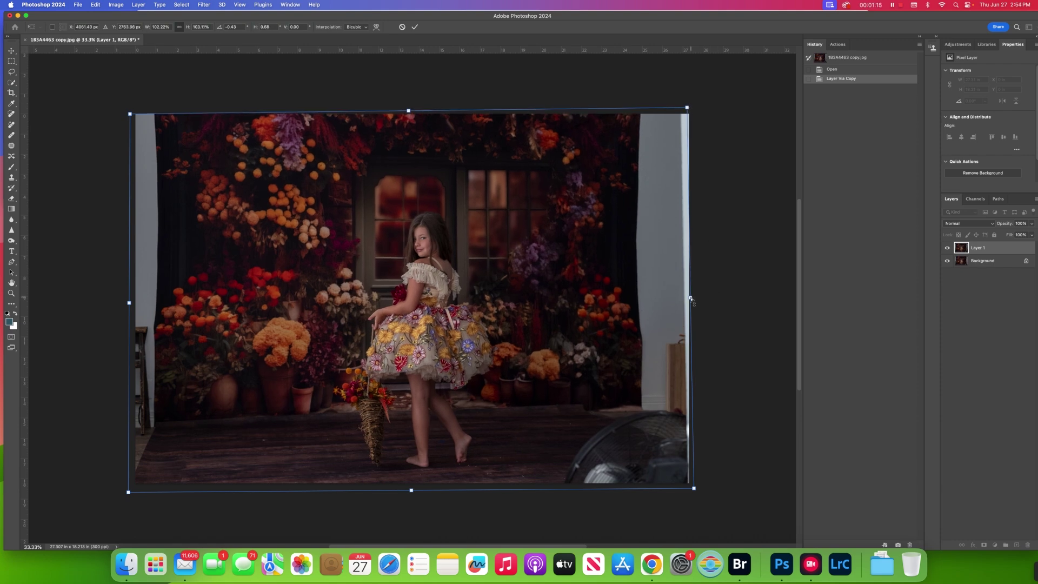
left_click_drag(692, 297, 694, 297)
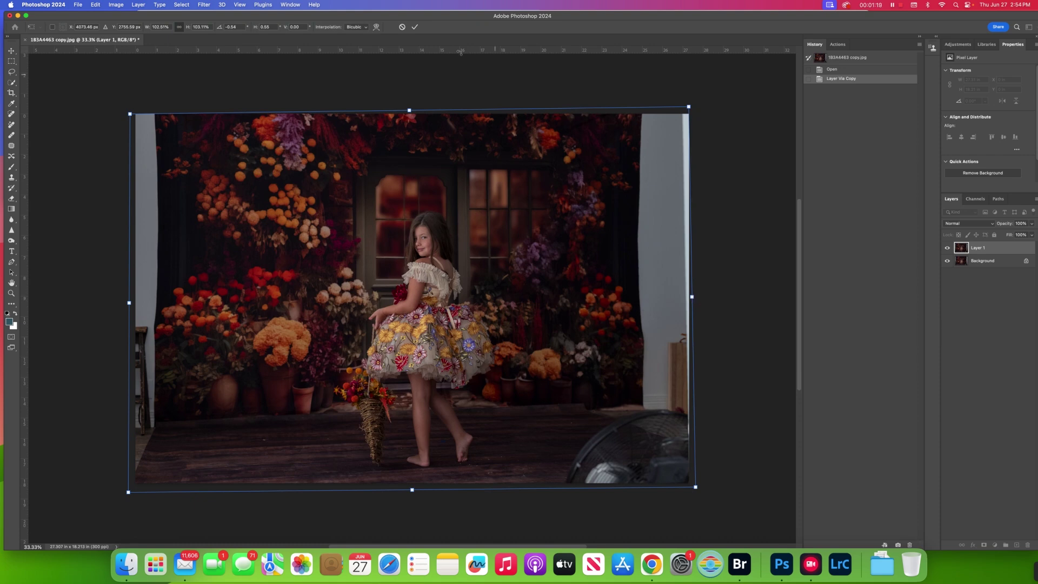
left_click(415, 27)
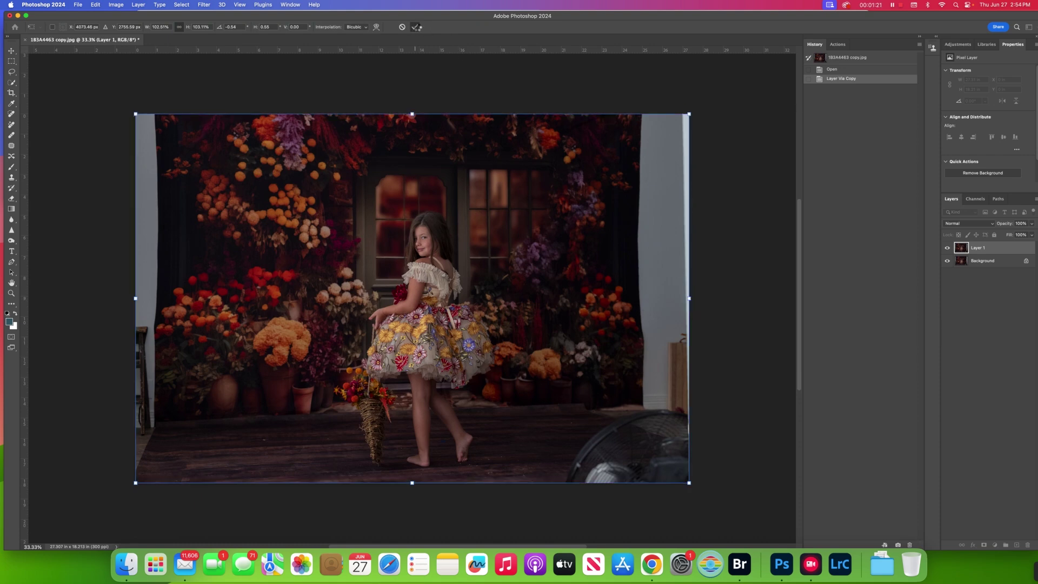
left_click(139, 4)
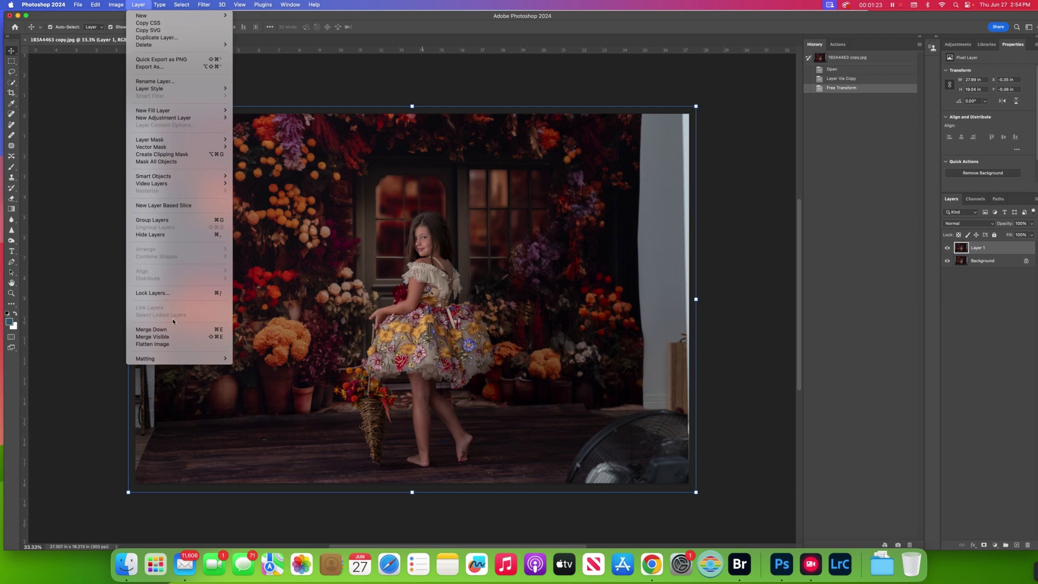
left_click(188, 347)
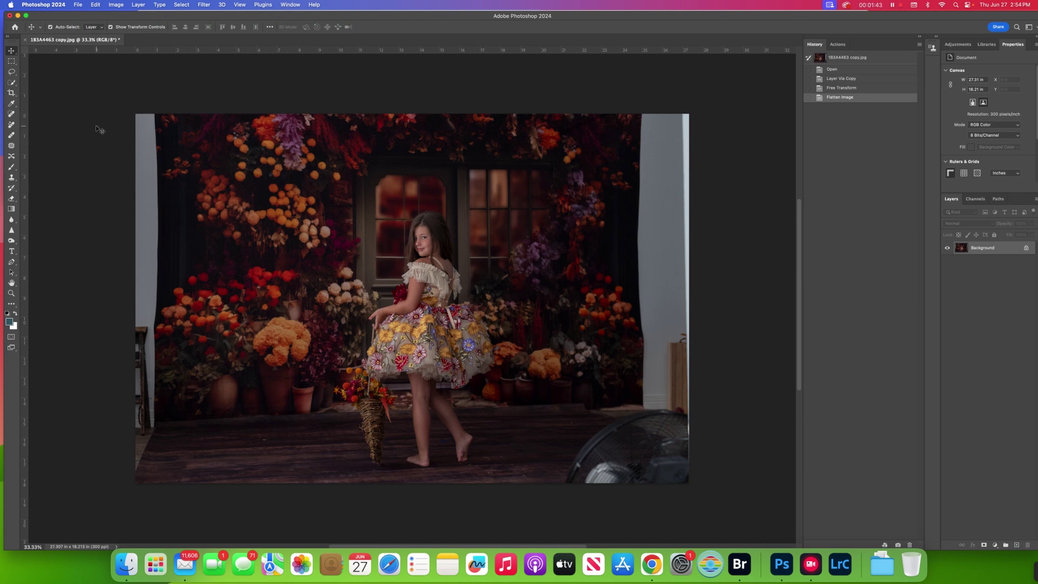
- Remove the specks from the left part of the wooden floor with the Spot Healing Brush
left_click(11, 115)
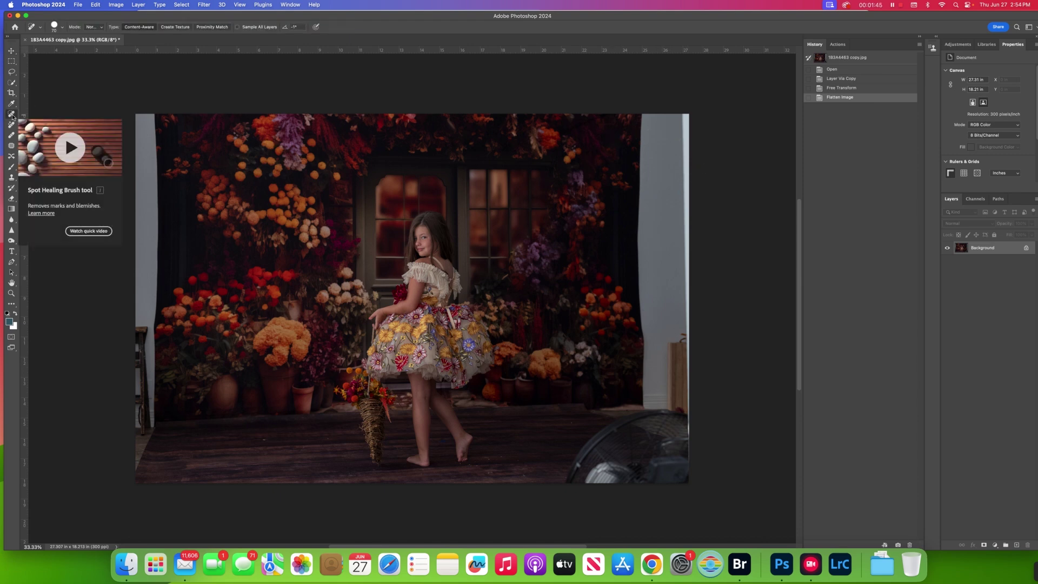
key("super+equal")
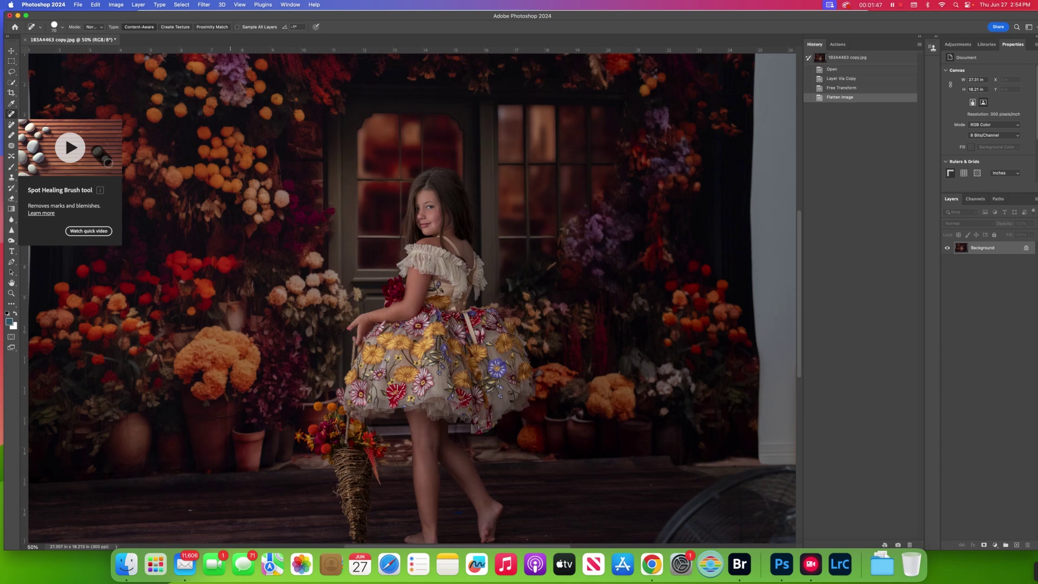
scroll(254, 156, "down", 5)
left_click(223, 417)
left_click(144, 434)
left_click(138, 425)
left_click(124, 409)
left_click(100, 434)
left_click(66, 435)
left_click(135, 460)
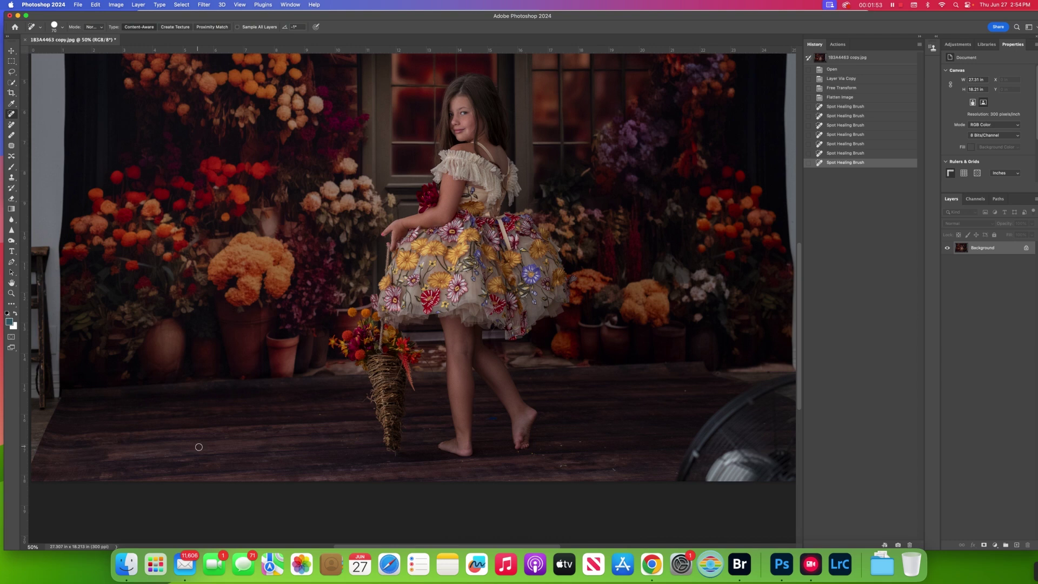
left_click(219, 467)
left_click(224, 441)
left_click(223, 437)
left_click(199, 458)
left_click(270, 465)
left_click(254, 462)
- Heal the remaining specks on the floor just left of the wicker basket, using a slightly smaller brush for the last ones
left_click(310, 417)
left_click(321, 415)
left_click(343, 440)
left_click(341, 444)
left_click(345, 446)
left_click(349, 443)
left_click(354, 441)
left_click(355, 439)
left_click(328, 440)
left_click(304, 452)
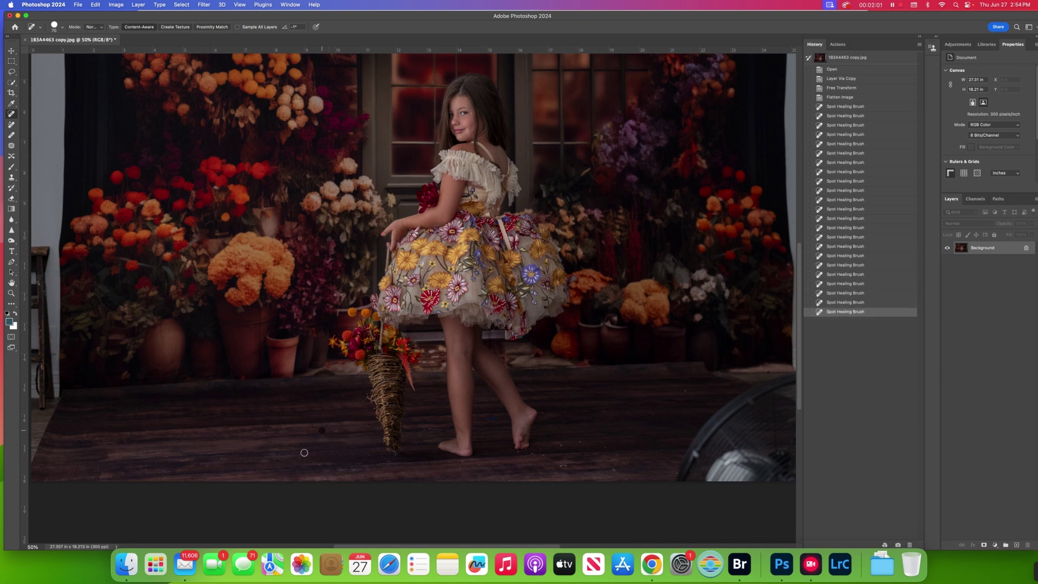
left_click(284, 456)
left_click(295, 462)
left_click(277, 450)
key("bracketleft")
left_click(332, 473)
left_click(351, 466)
left_click(342, 451)
left_click(341, 450)
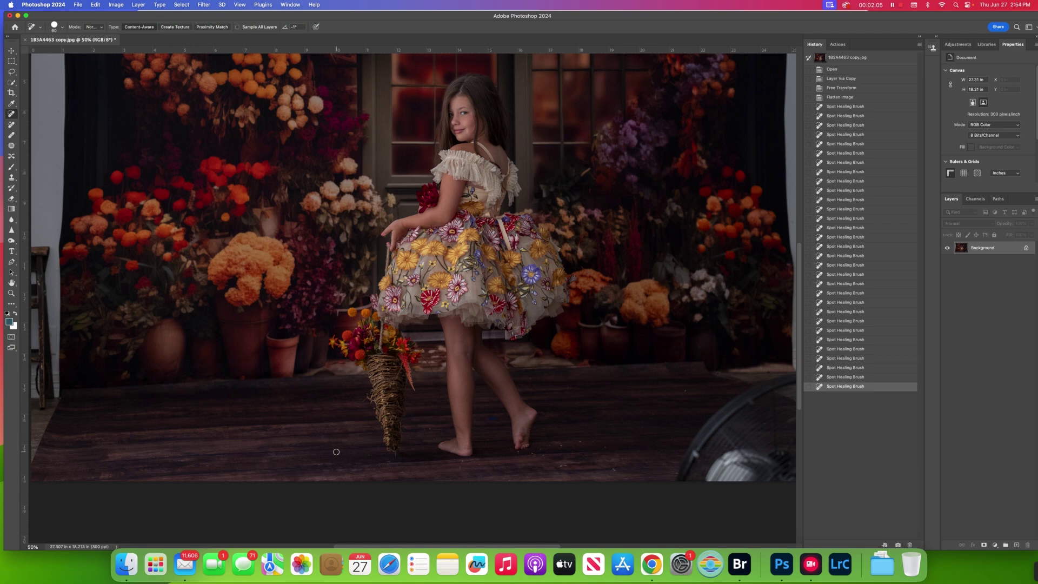
- Heal the specks and debris on the floor around the basket's tip and around the girl's feet
left_click(434, 437)
left_click(428, 429)
left_click(424, 433)
left_click(414, 440)
left_click(410, 444)
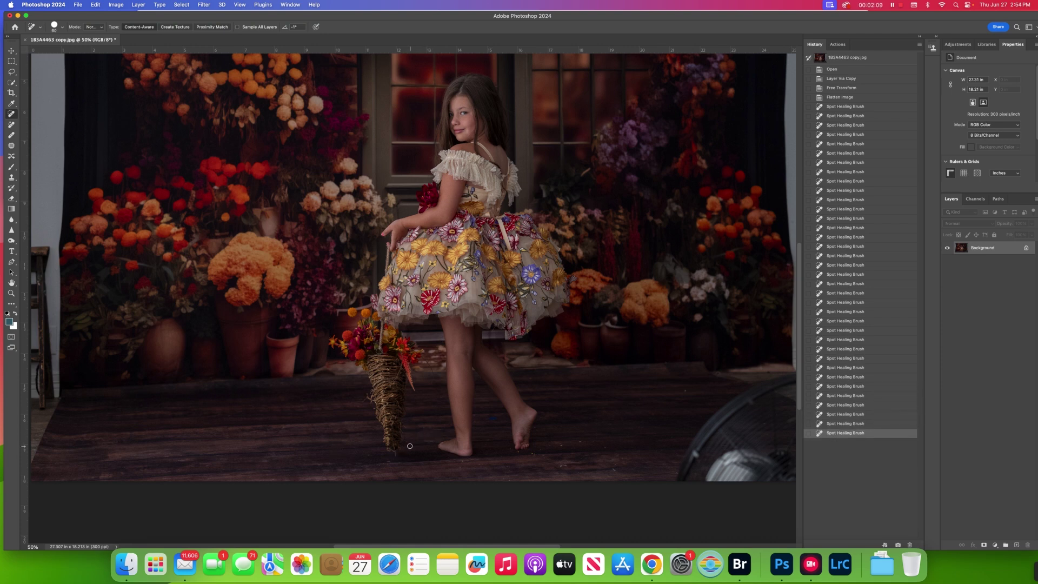
left_click(485, 419)
left_click(396, 460)
left_click(391, 460)
left_click(388, 462)
left_click(387, 463)
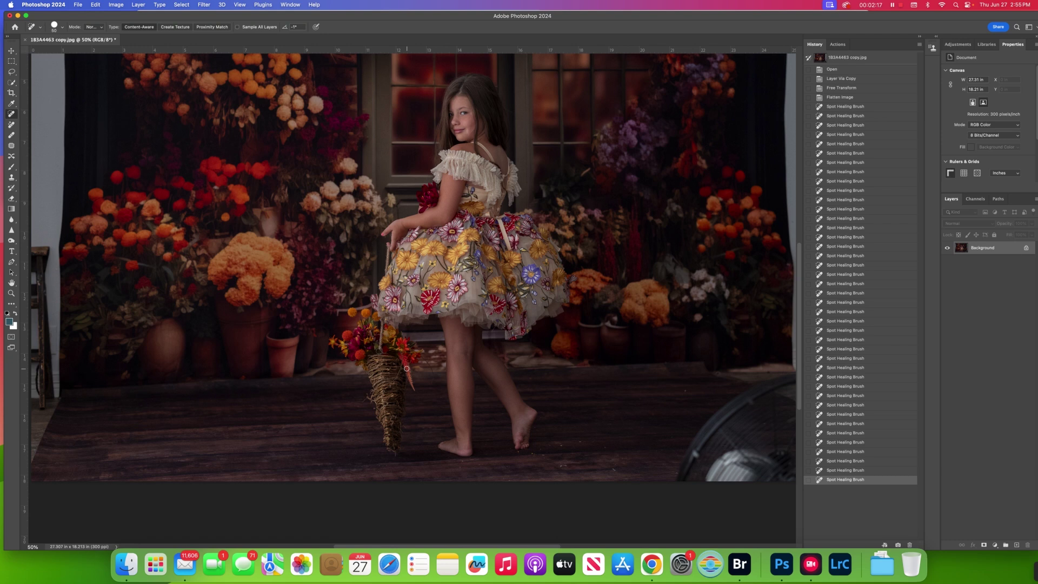
left_click(385, 466)
left_click(380, 465)
left_click(375, 465)
left_click(375, 469)
left_click(381, 467)
left_click(381, 467)
left_click(371, 459)
left_click(370, 458)
left_click(377, 471)
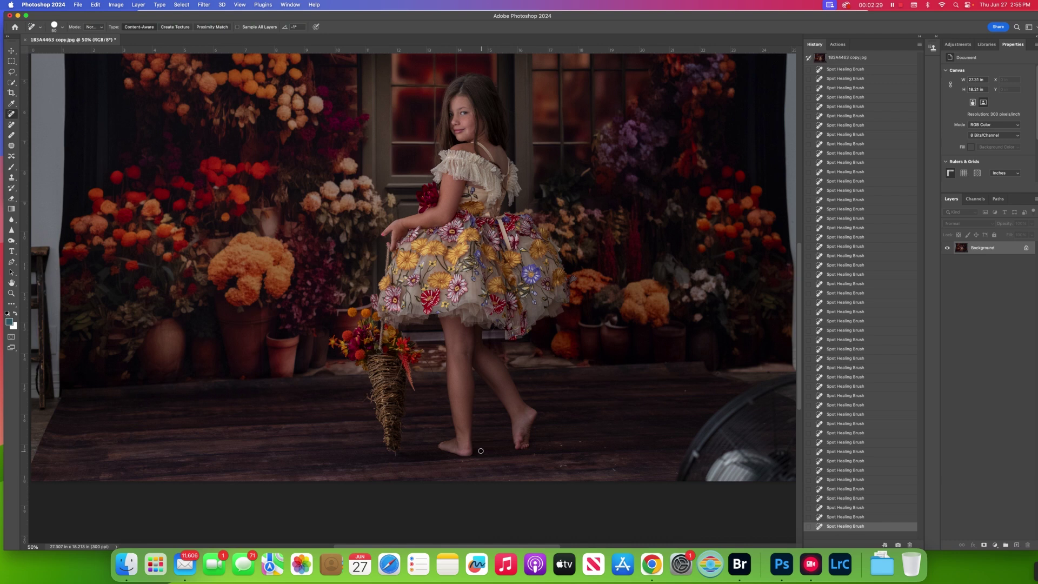
left_click_drag(461, 466, 474, 466)
left_click_drag(504, 466, 513, 480)
left_click_drag(560, 444, 550, 447)
- Select a narrow full-height strip along the photo's left edge, fill it with Content-Aware, and deselect
scroll(674, 350, "up", 3)
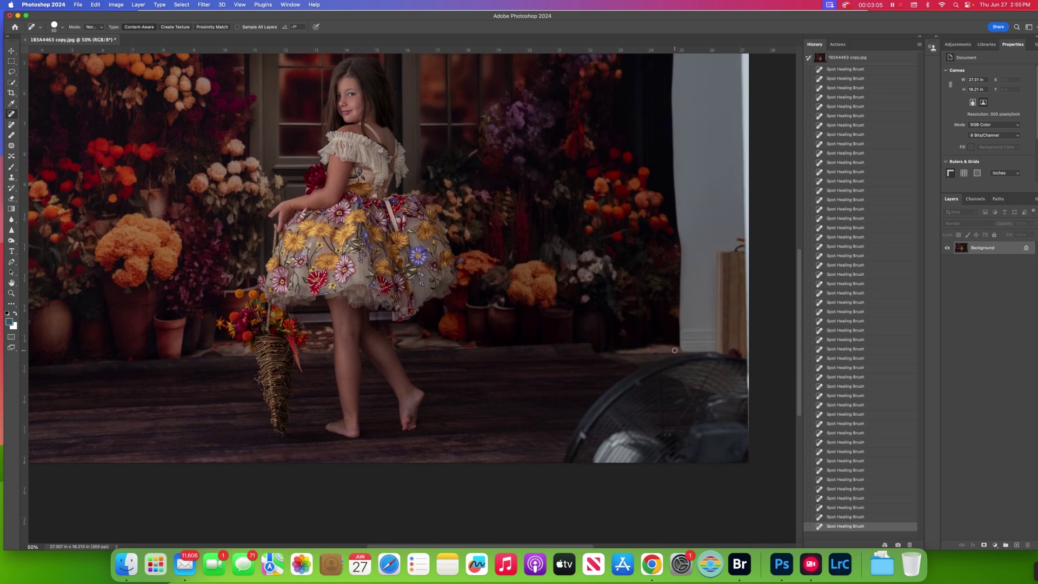
scroll(674, 351, "down", 5)
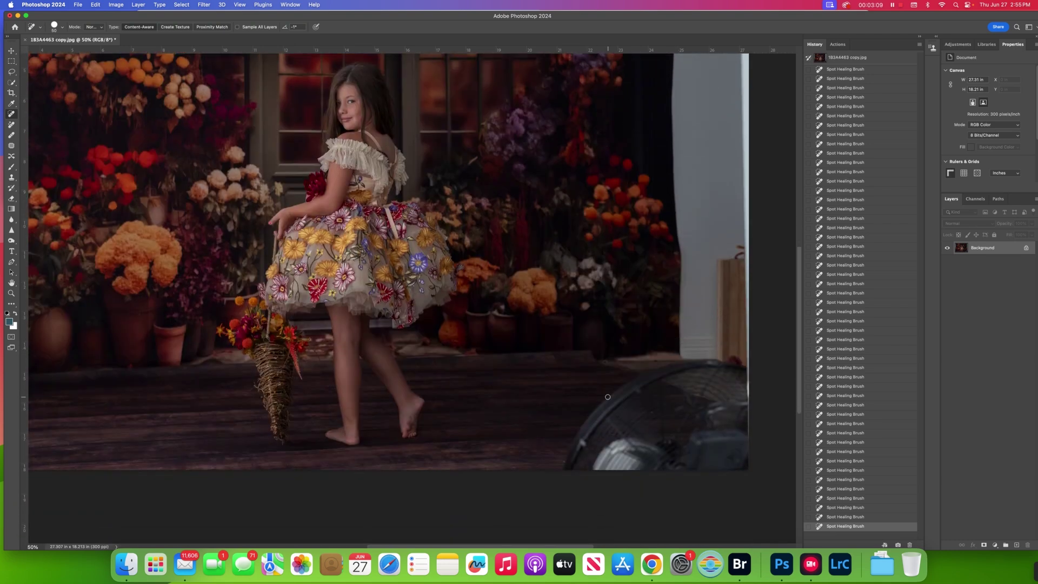
key("super+0")
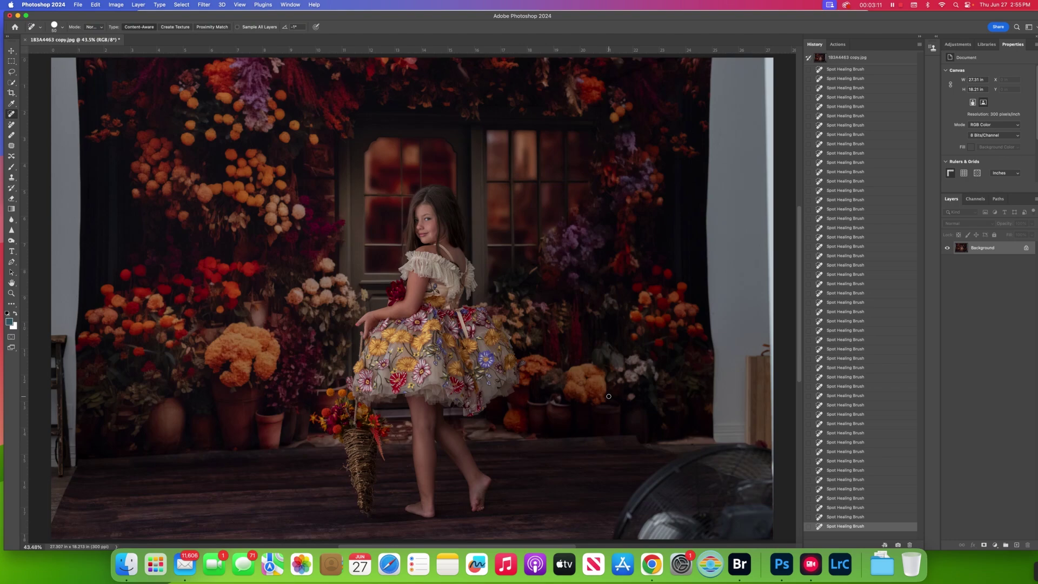
key("super+minus")
scroll(595, 392, "up", 5)
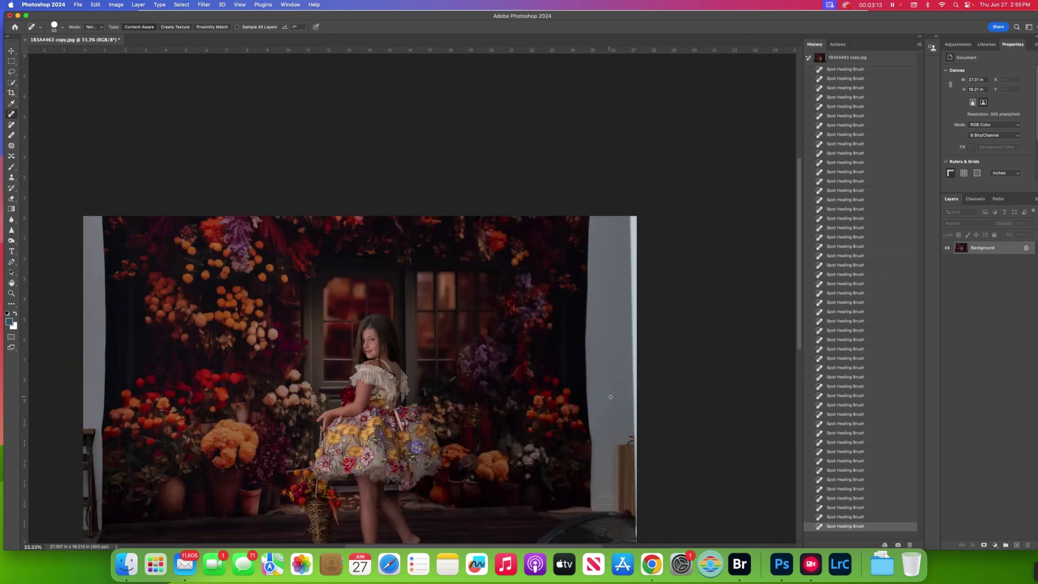
scroll(578, 389, "down", 6)
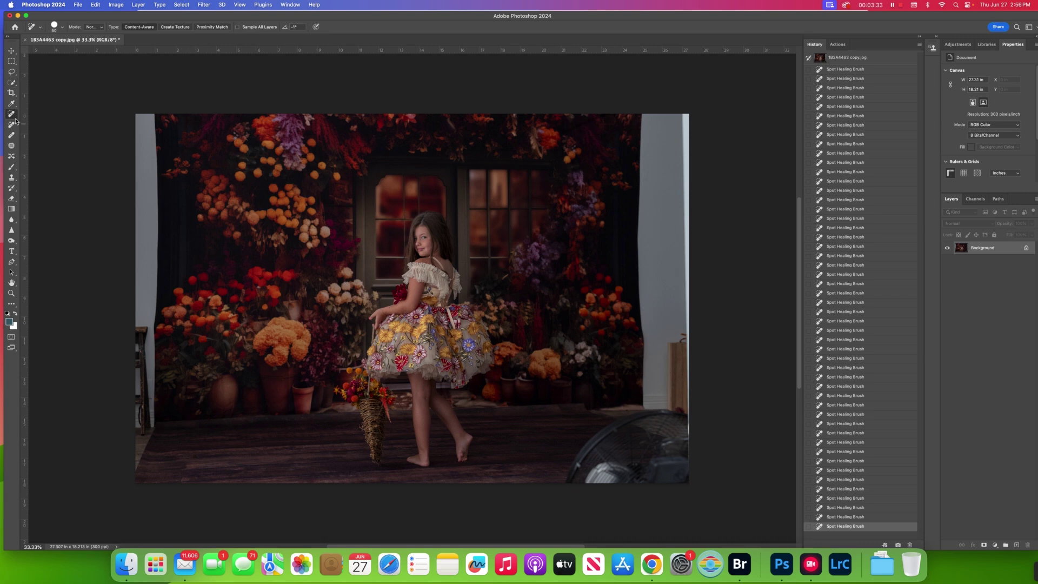
left_click(13, 61)
left_click_drag(118, 100, 160, 516)
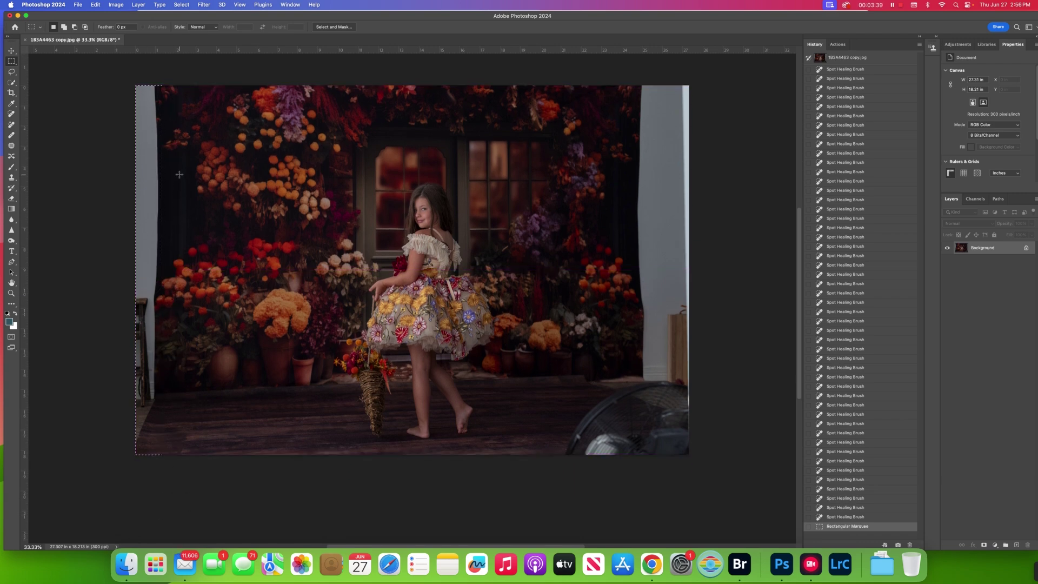
key("shift+BackSpace")
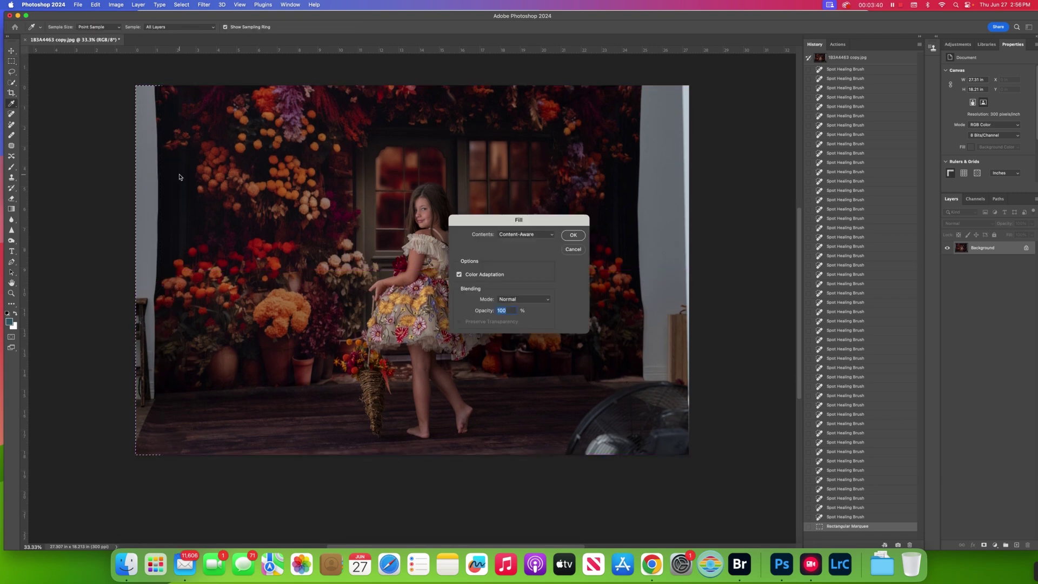
left_click(572, 234)
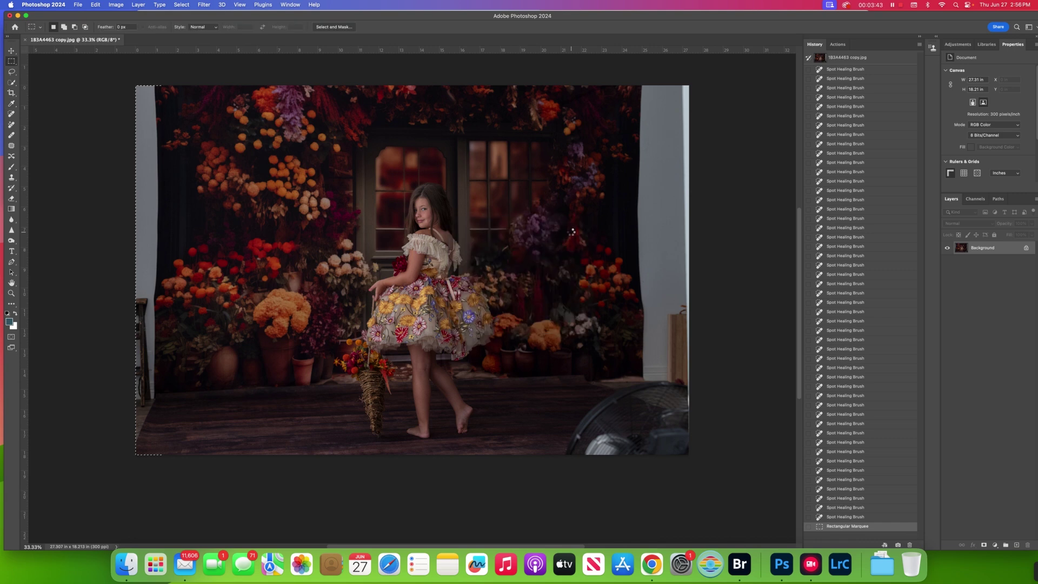
left_click(70, 196)
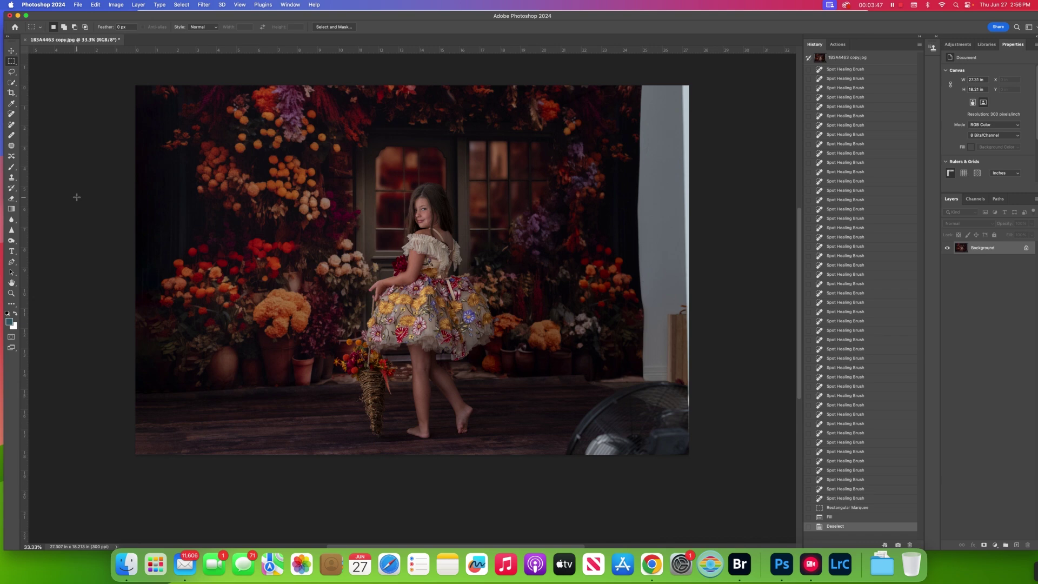
- Patch the blemished areas on the floor and along the backdrop's lower left side with the Patch tool
left_click(11, 145)
mouse_move(142, 420)
left_mouse_down()
mouse_move(176, 423)
mouse_move(165, 438)
mouse_move(125, 436)
mouse_move(238, 423)
left_mouse_up()
left_click(238, 422)
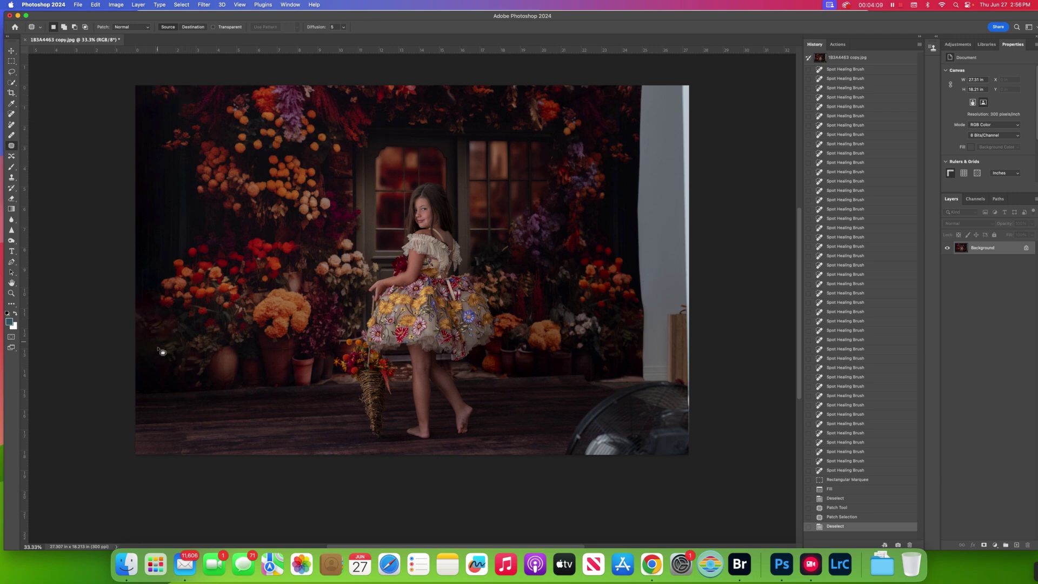
mouse_move(136, 342)
left_mouse_down()
mouse_move(159, 354)
mouse_move(162, 379)
mouse_move(136, 391)
mouse_move(194, 330)
left_mouse_up()
key("super+d")
mouse_move(157, 381)
left_mouse_down()
mouse_move(162, 389)
mouse_move(150, 385)
mouse_move(211, 335)
left_mouse_up()
key("super+d")
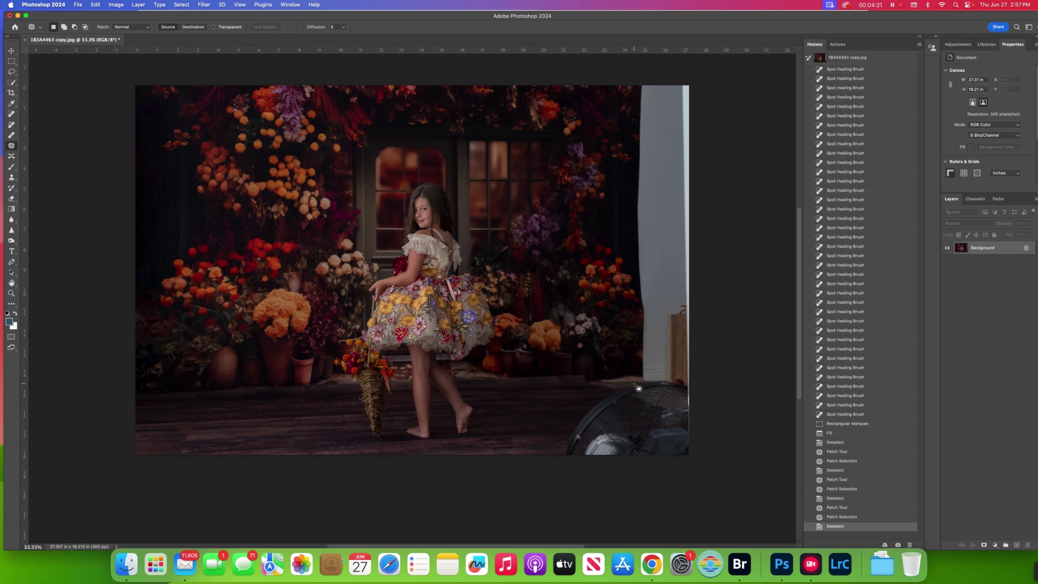
- Outline the fan in the photo's lower right corner with the Patch tool and fill the selection with Content-Aware
mouse_move(636, 455)
left_mouse_down()
mouse_move(690, 411)
mouse_move(679, 379)
mouse_move(641, 382)
mouse_move(589, 421)
mouse_move(585, 480)
mouse_move(713, 384)
mouse_move(670, 376)
mouse_move(592, 402)
mouse_move(593, 412)
left_mouse_up()
key("super+d")
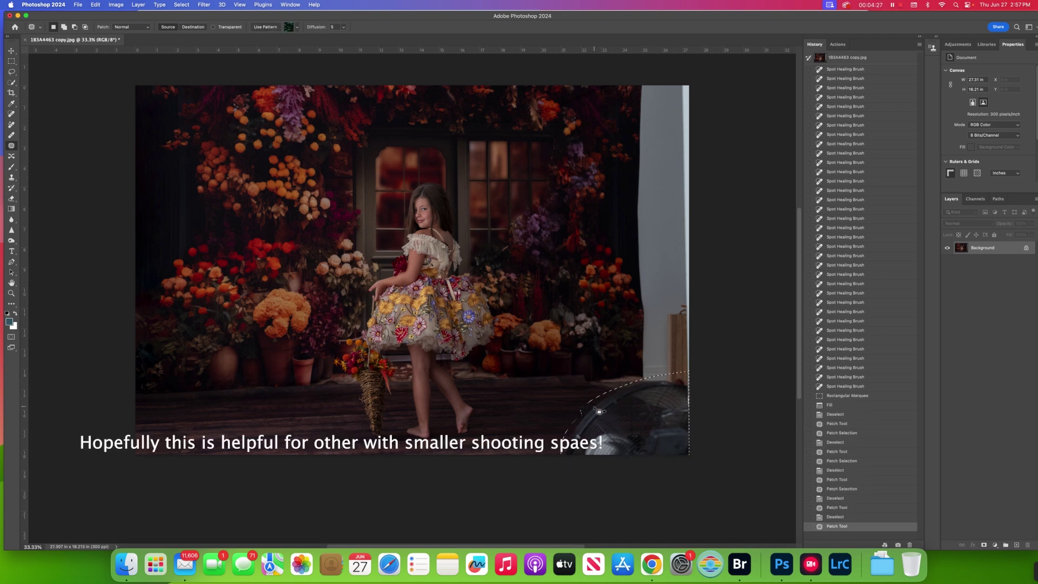
key("shift+BackSpace")
left_click(572, 237)
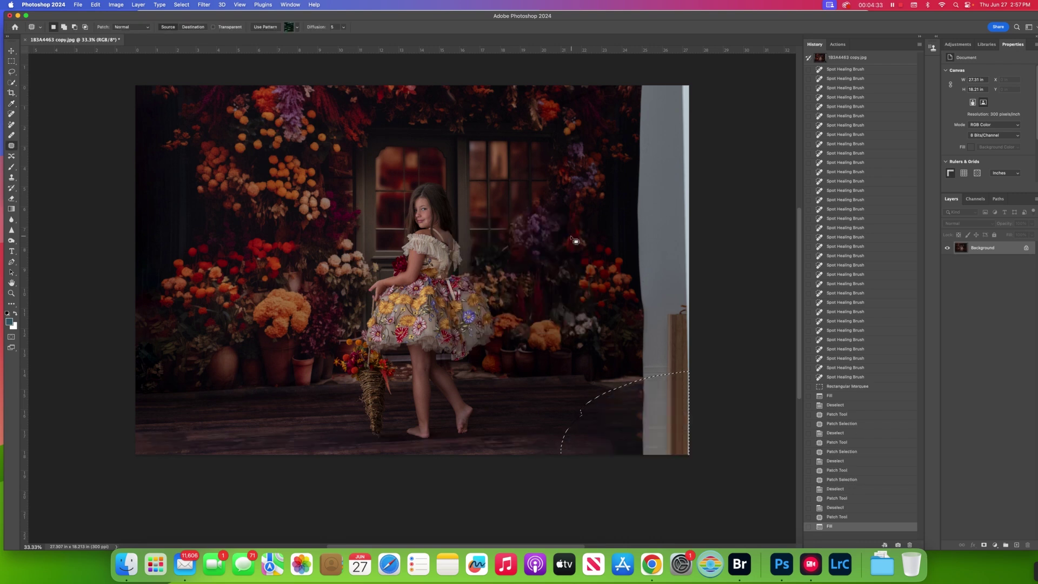
- Clear the corner selection and patch the remaining blemish along the backdrop's base at the lower right with the Patch tool
key("ctrl+d")
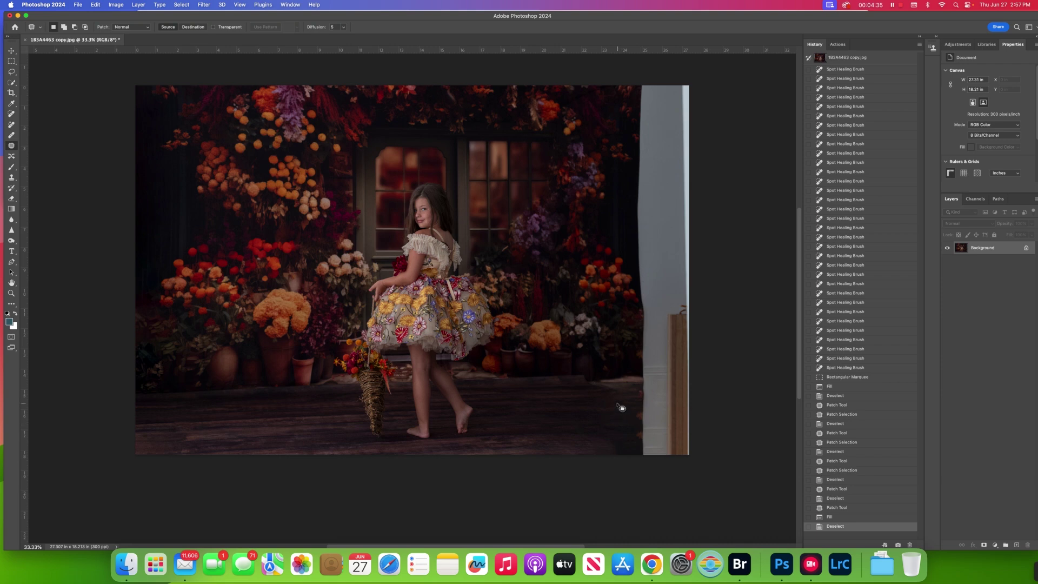
mouse_move(584, 378)
left_mouse_down()
mouse_move(640, 373)
mouse_move(644, 397)
mouse_move(570, 386)
left_mouse_up()
key("ctrl+d")
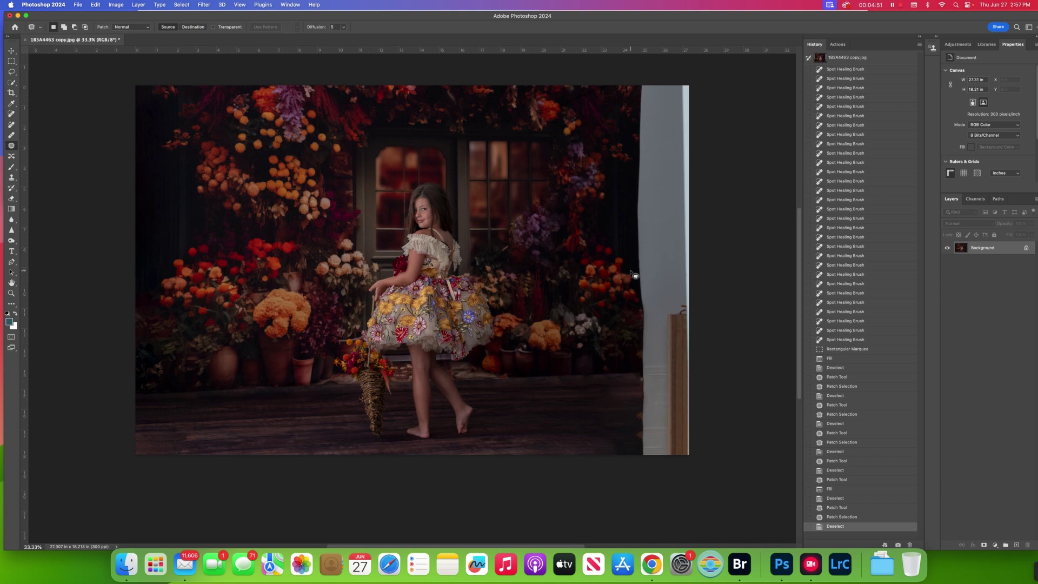
- Select the full-height strip with the exposed wall along the photo's right edge, fill it with Content-Aware, and deselect
left_click(11, 62)
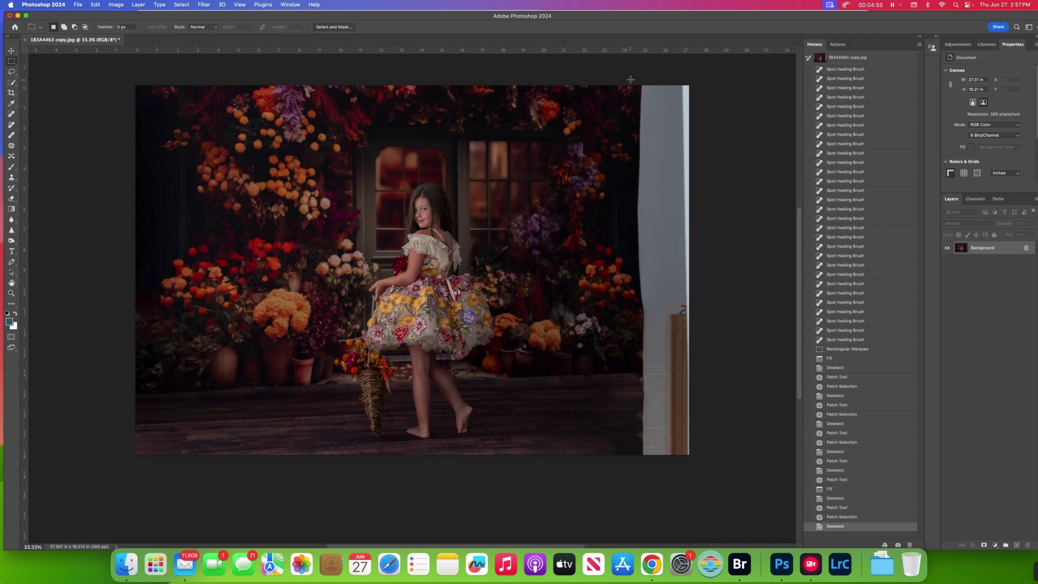
left_click_drag(634, 76, 759, 494)
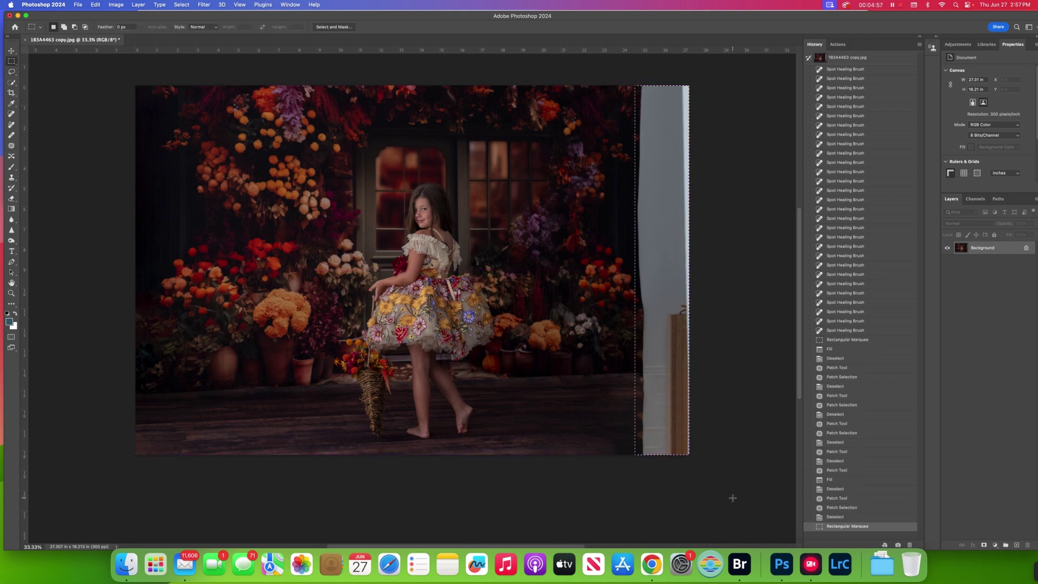
key("shift+BackSpace")
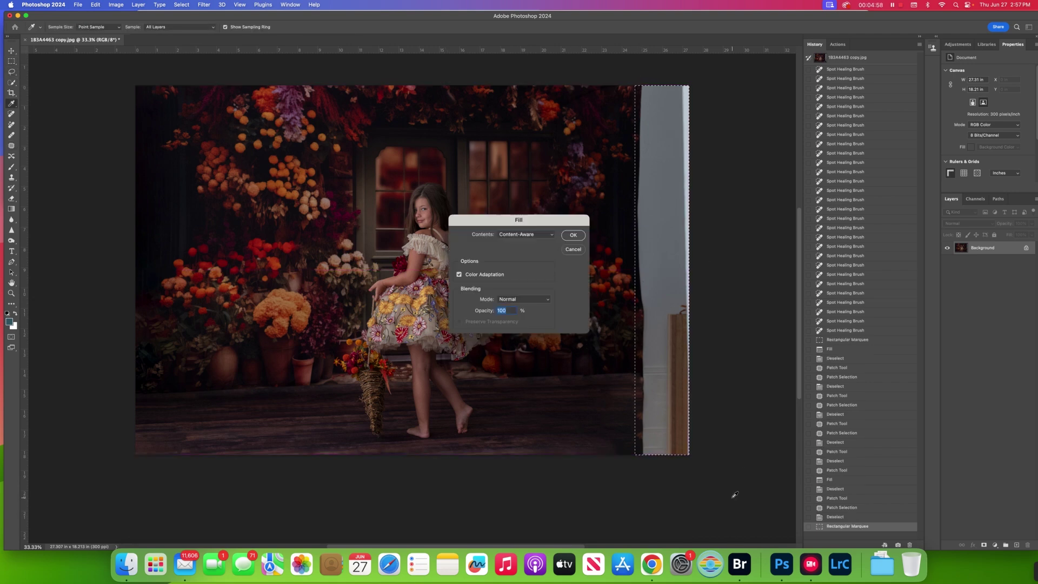
left_click(573, 235)
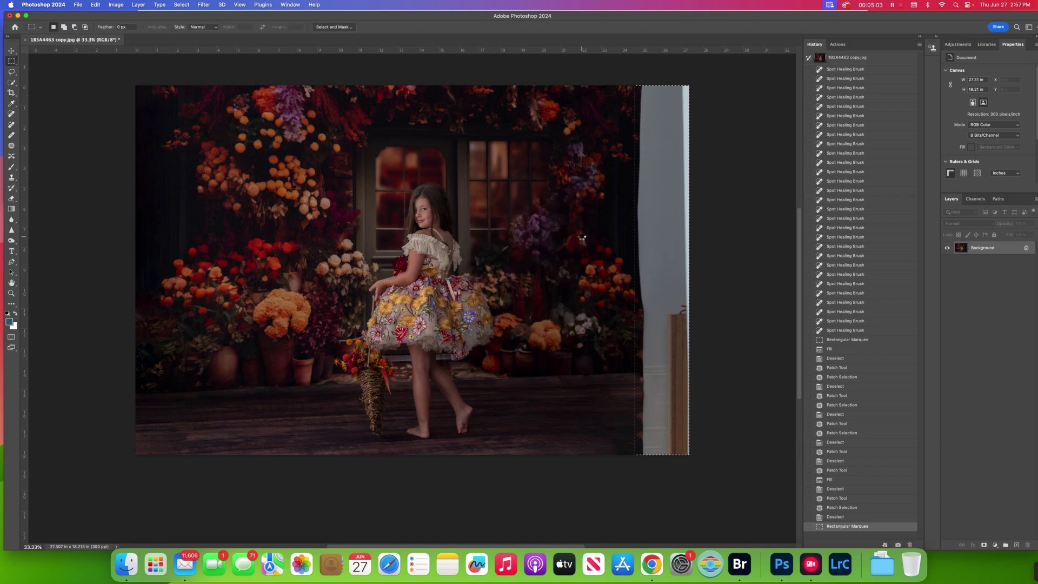
left_click(700, 234)
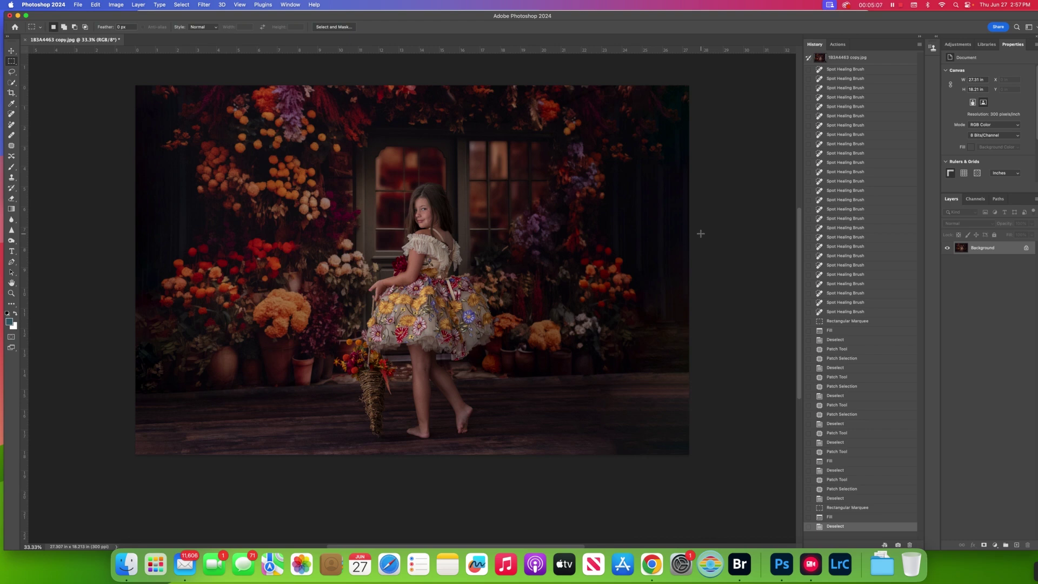
- Patch the flawed area on the photo's right edge and the smudged floor in the lower right with the Patch tool
key("super+minus")
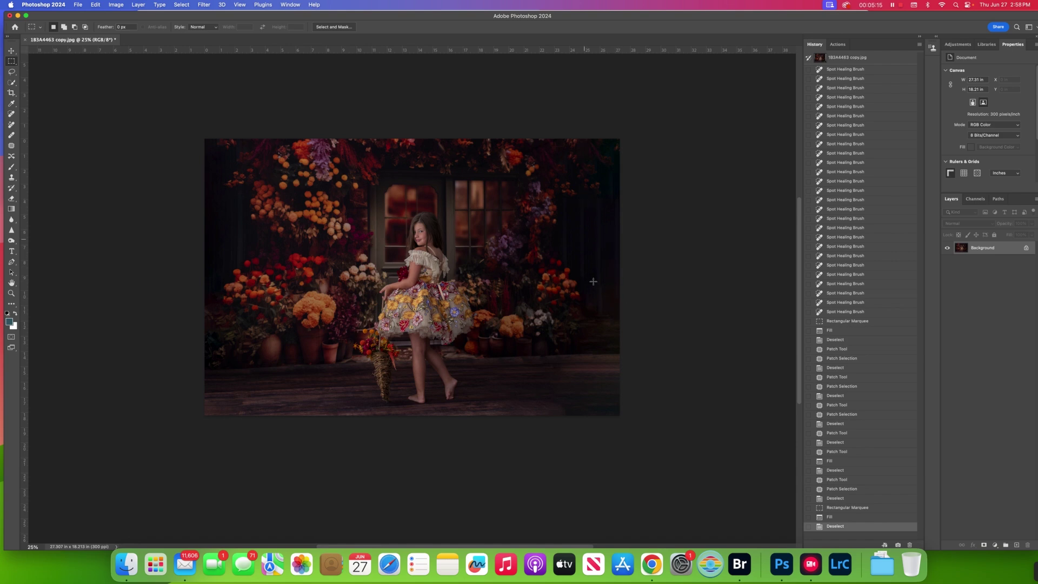
left_click(11, 146)
mouse_move(619, 305)
left_mouse_down()
mouse_move(588, 318)
mouse_move(576, 348)
mouse_move(614, 354)
mouse_move(629, 304)
mouse_move(585, 298)
mouse_move(542, 255)
mouse_move(525, 280)
left_mouse_up()
key("ctrl+d")
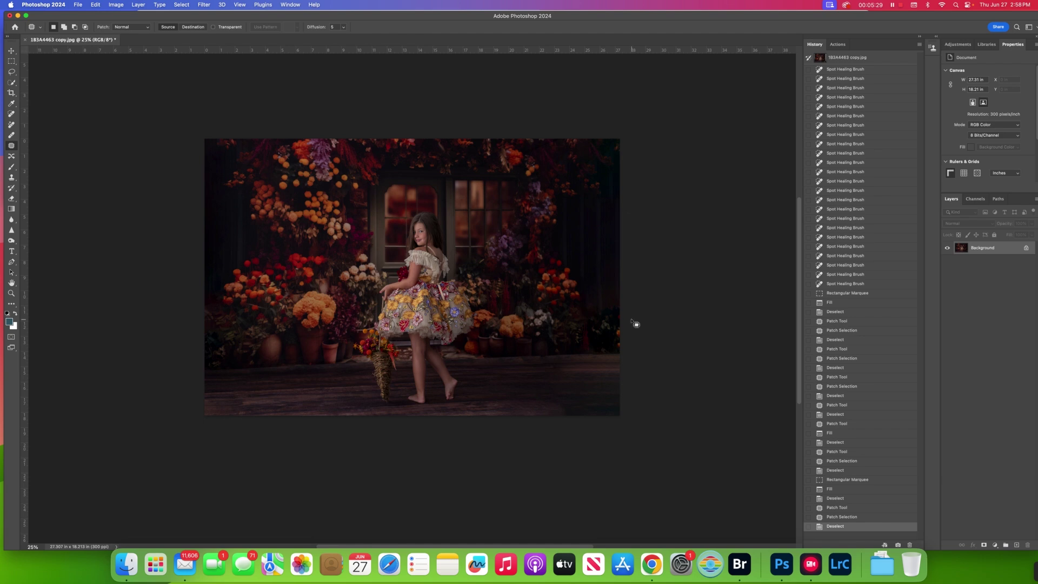
mouse_move(550, 409)
left_mouse_down()
mouse_move(619, 424)
mouse_move(631, 403)
mouse_move(616, 395)
mouse_move(514, 398)
left_mouse_up()
key("super+d")
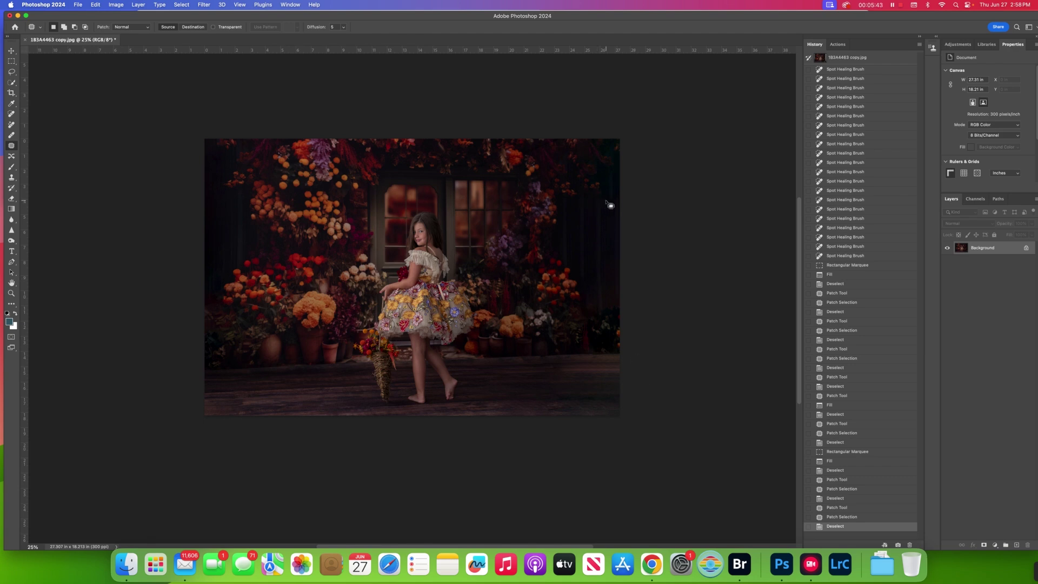
- Patch the bright areas where the backdrop meets the floor beside the girl's legs, deselecting after each patch
key("super+plus")
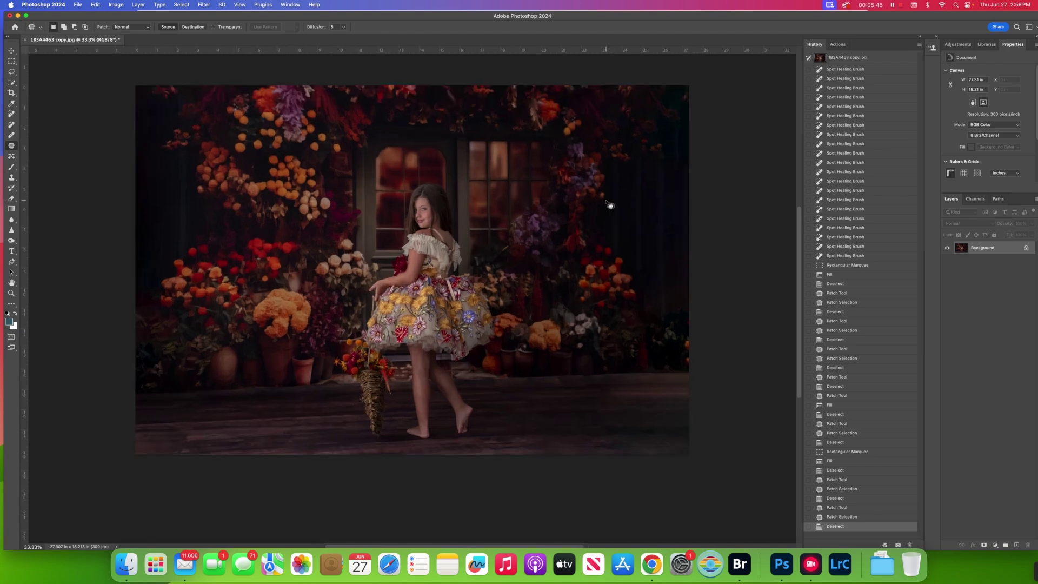
scroll(611, 227, "down", 6)
scroll(611, 233, "up", 4)
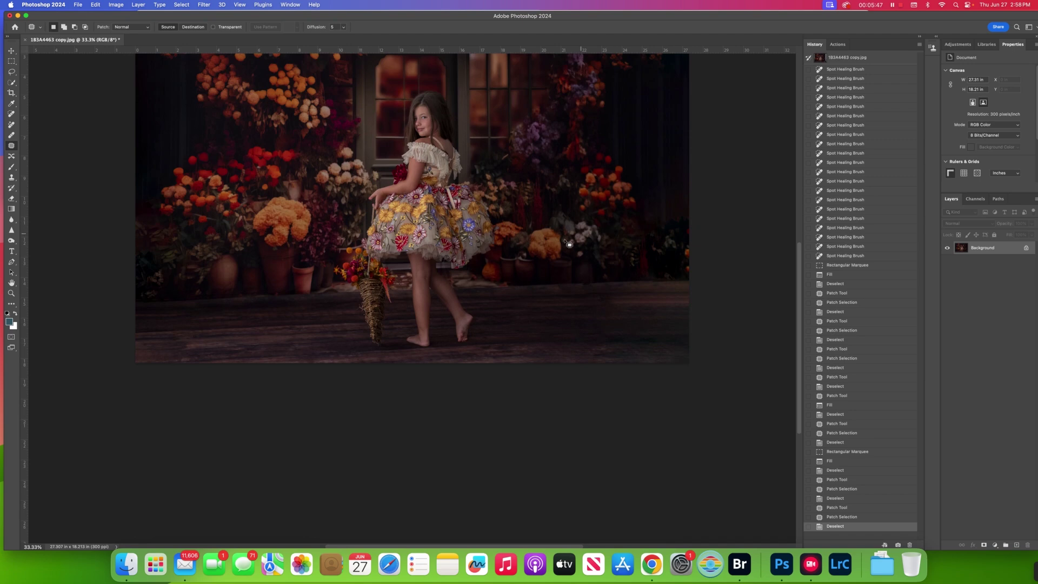
scroll(494, 303, "up", 3)
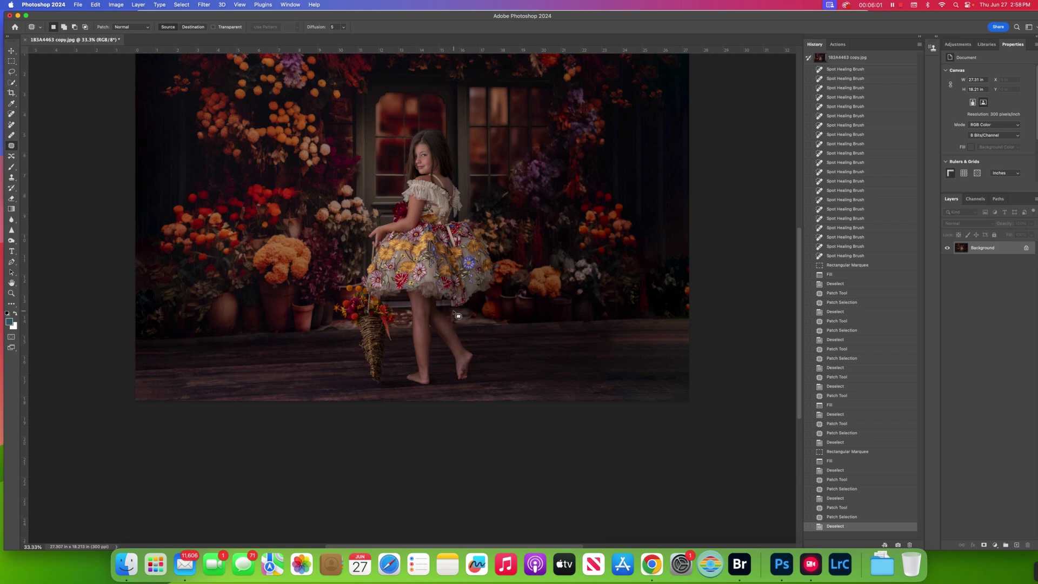
mouse_move(458, 321)
left_mouse_down()
mouse_move(498, 327)
mouse_move(467, 311)
mouse_move(453, 315)
mouse_move(514, 336)
left_mouse_up()
key("ctrl+d")
mouse_move(449, 308)
left_mouse_down()
mouse_move(456, 324)
mouse_move(454, 309)
mouse_move(475, 322)
left_mouse_up()
key("ctrl+d")
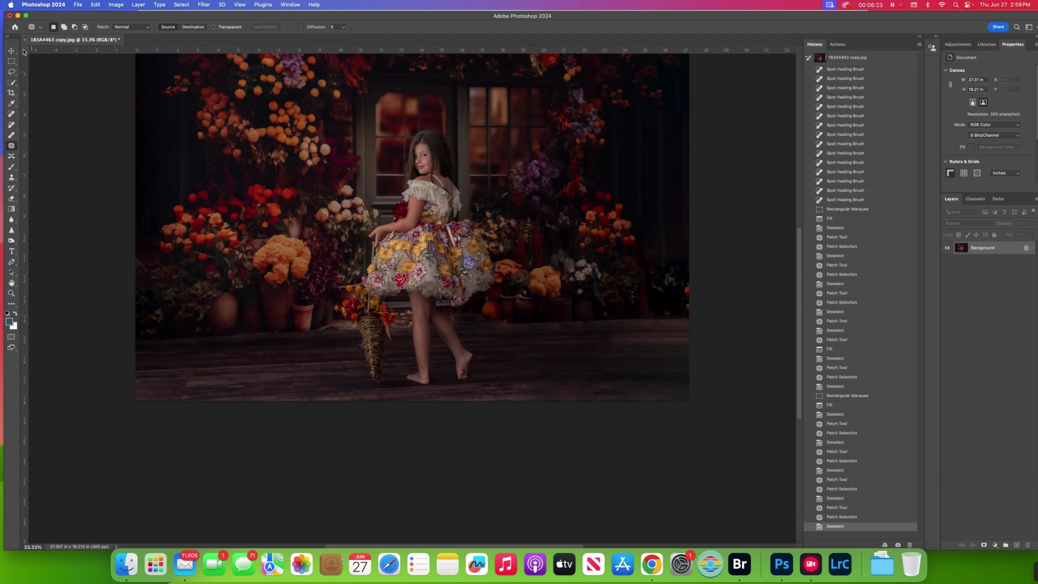
- Select the flowers on the basket's left side with the Quick Selection tool and copy them to a new layer
left_click(8, 82)
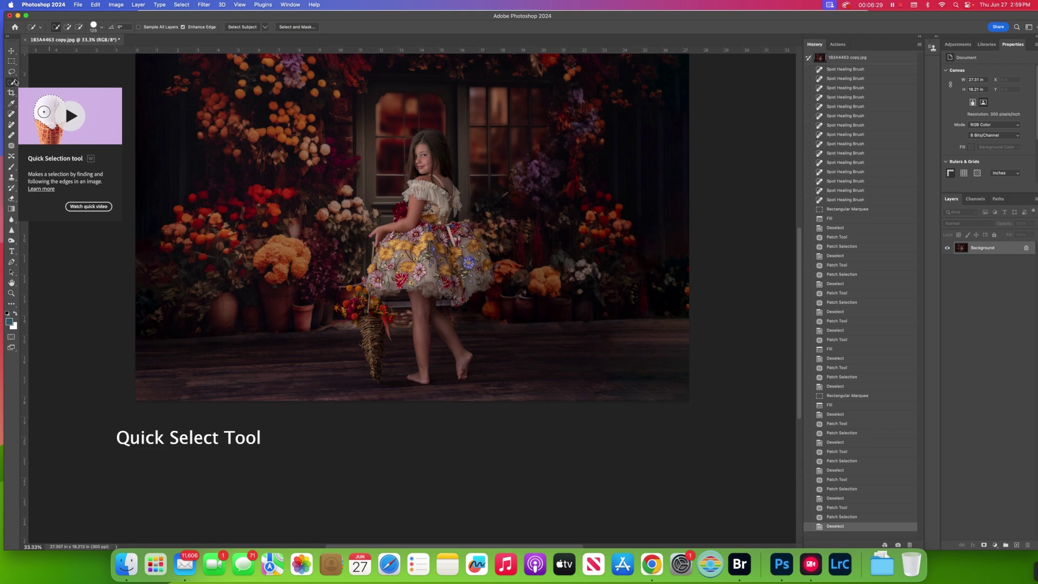
left_click(358, 319)
left_click(344, 311)
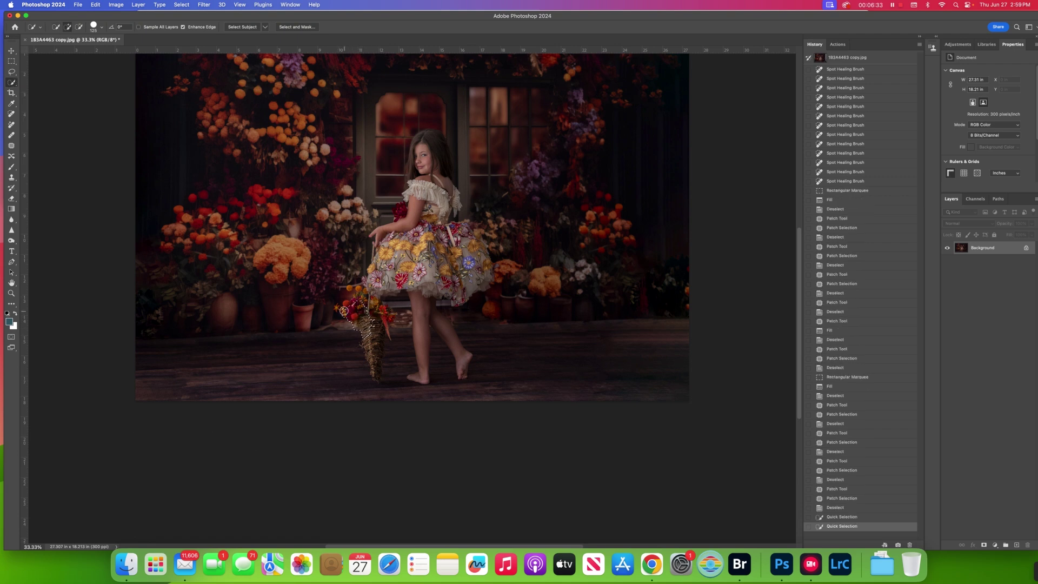
left_click(339, 308)
left_click(79, 27)
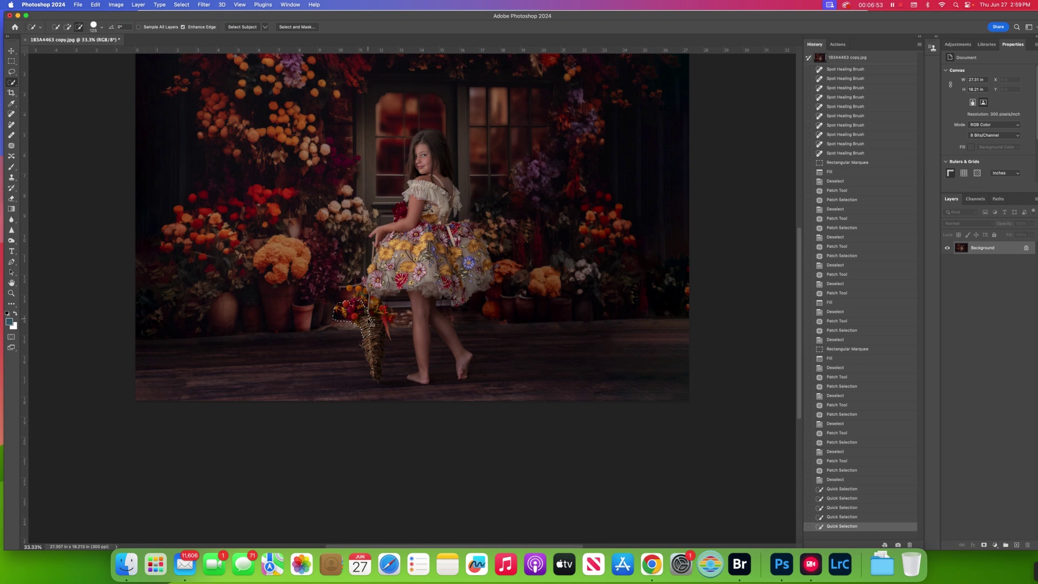
key("super+j")
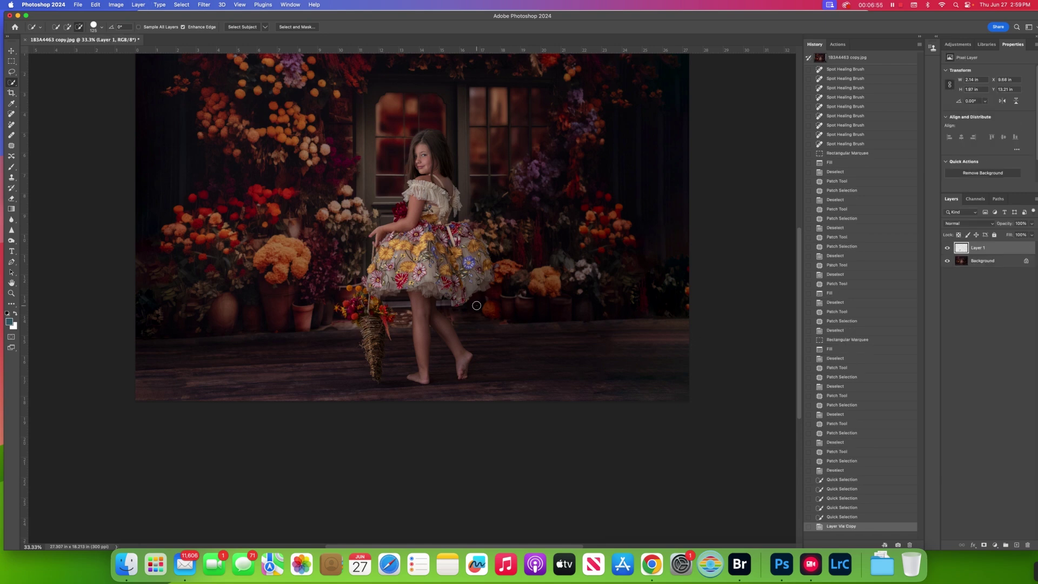
left_click(11, 50)
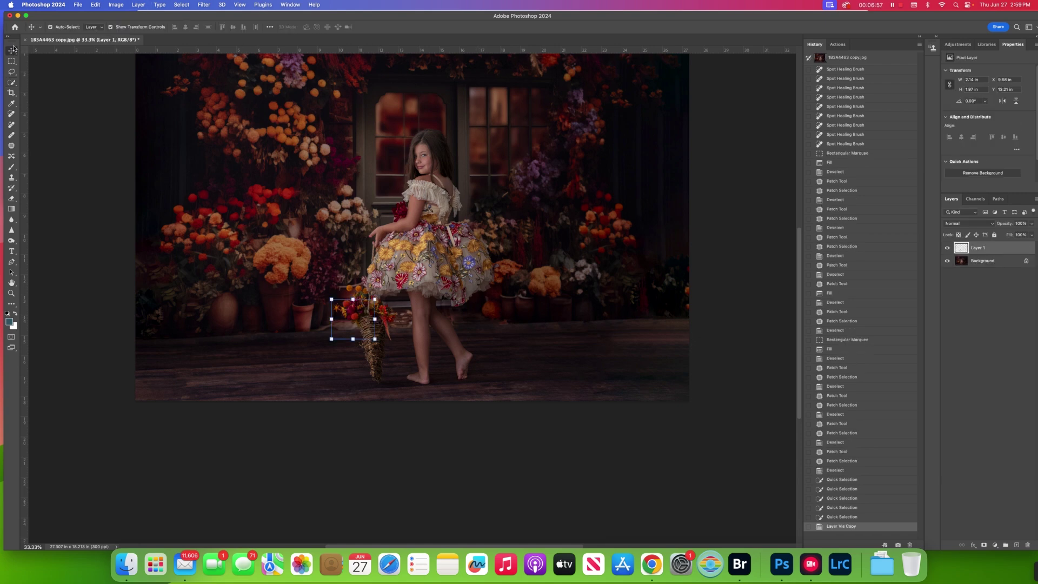
- On the Background layer, patch the floor edge to the left of the basket with the Patch tool and deselect
left_click(961, 261)
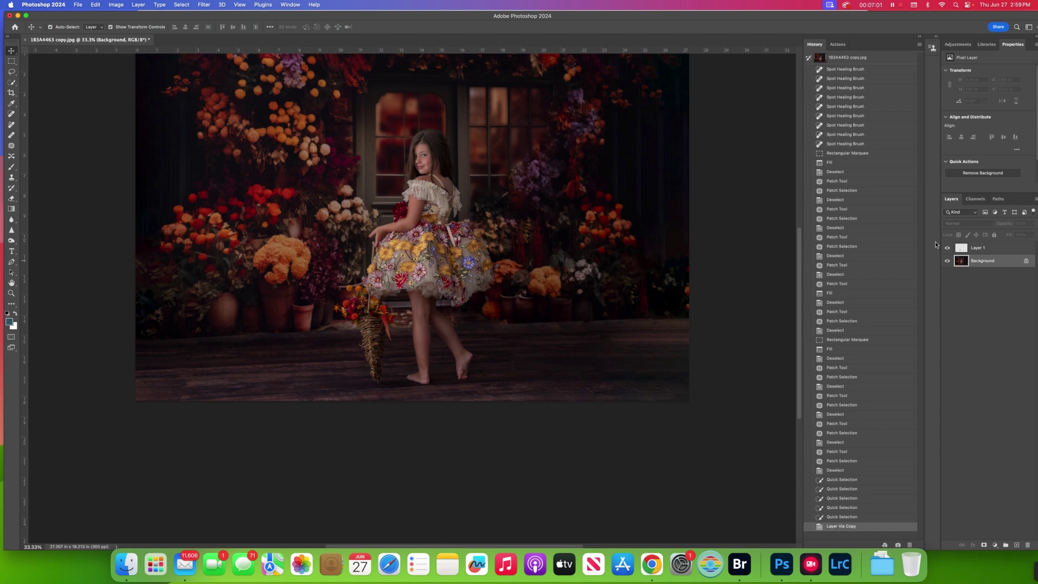
left_click(15, 148)
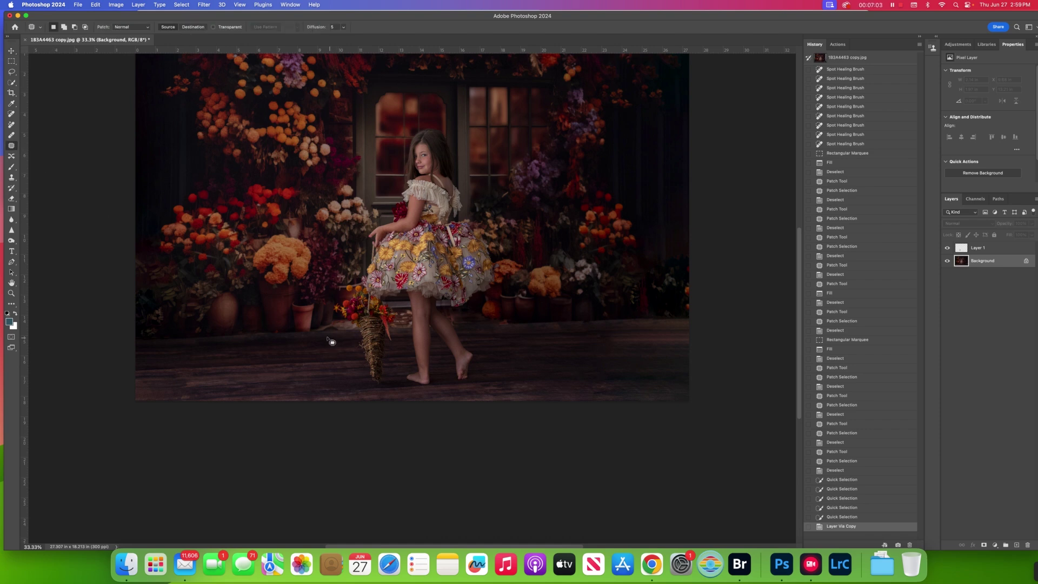
mouse_move(315, 334)
left_mouse_down()
mouse_move(365, 332)
mouse_move(342, 322)
mouse_move(310, 330)
mouse_move(328, 346)
mouse_move(318, 354)
left_mouse_up()
left_click(311, 352)
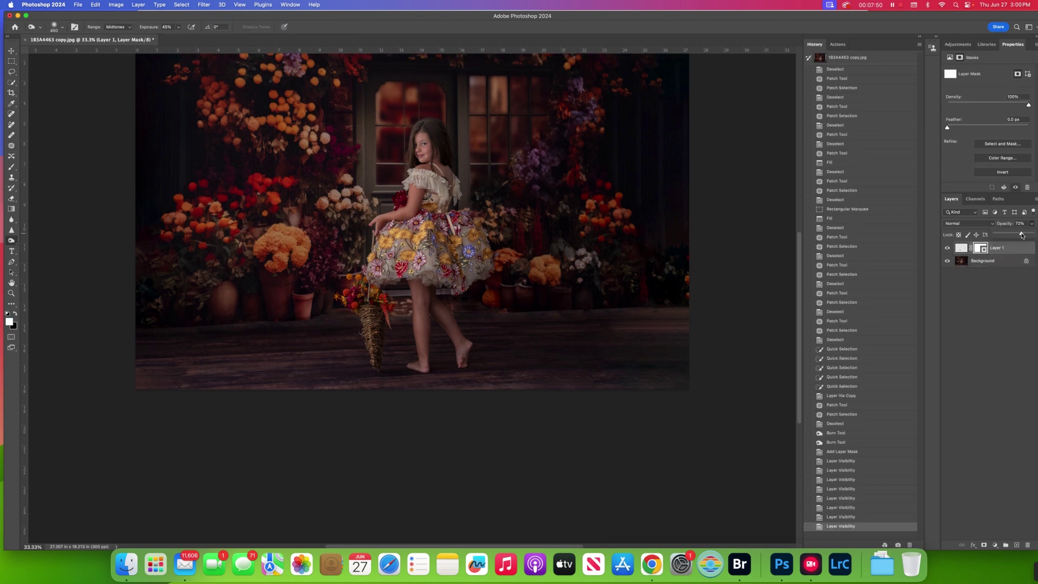
- Set the opacity of Layer 1 to 73%
left_click_drag(1022, 235, 1011, 236)
left_click_drag(1022, 235, 1019, 236)
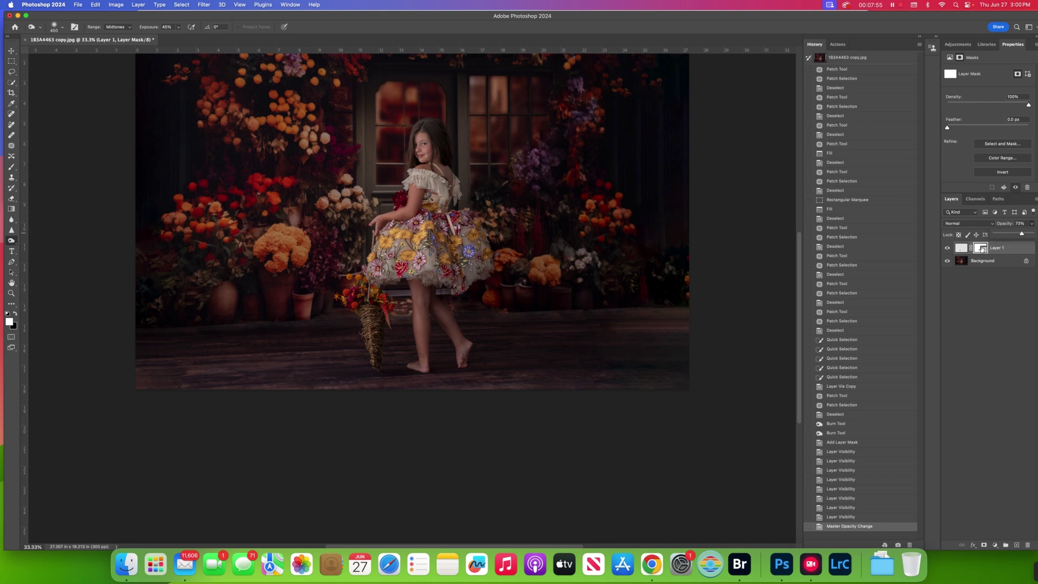
- Paint black on Layer 1's mask along the lower edge of the basket flowers with a smaller brush, and flatten the image
left_click(17, 314)
left_click(12, 166)
key("bracketleft")
key("bracketleft")
key("bracketleft")
key("bracketleft")
key("bracketleft")
key("bracketleft")
key("bracketleft")
key("bracketleft")
key("bracketleft")
key("bracketleft")
key("bracketleft")
key("bracketleft")
key("bracketleft")
key("bracketleft")
key("bracketleft")
key("bracketleft")
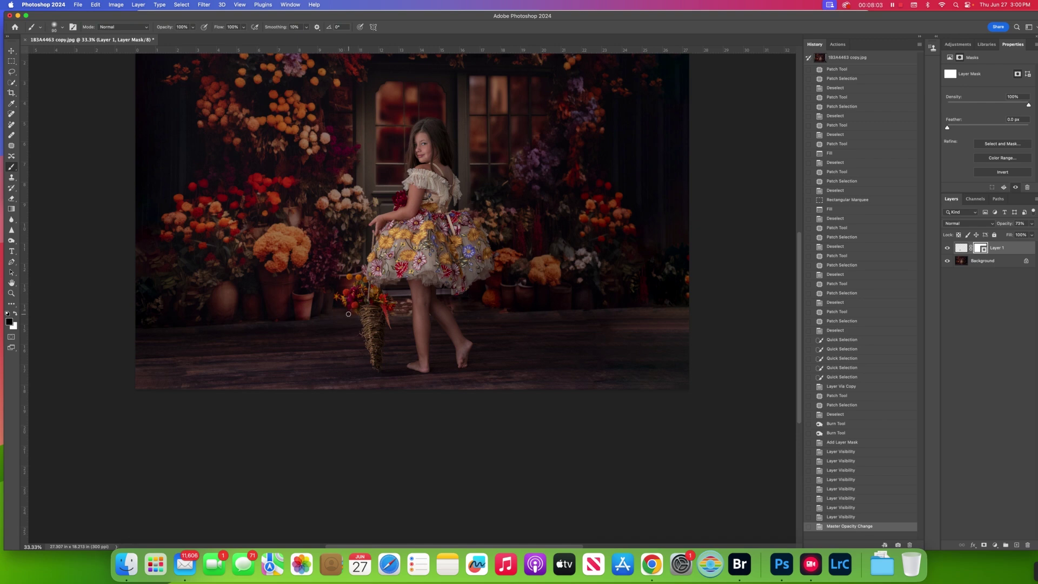
left_click_drag(355, 314, 357, 315)
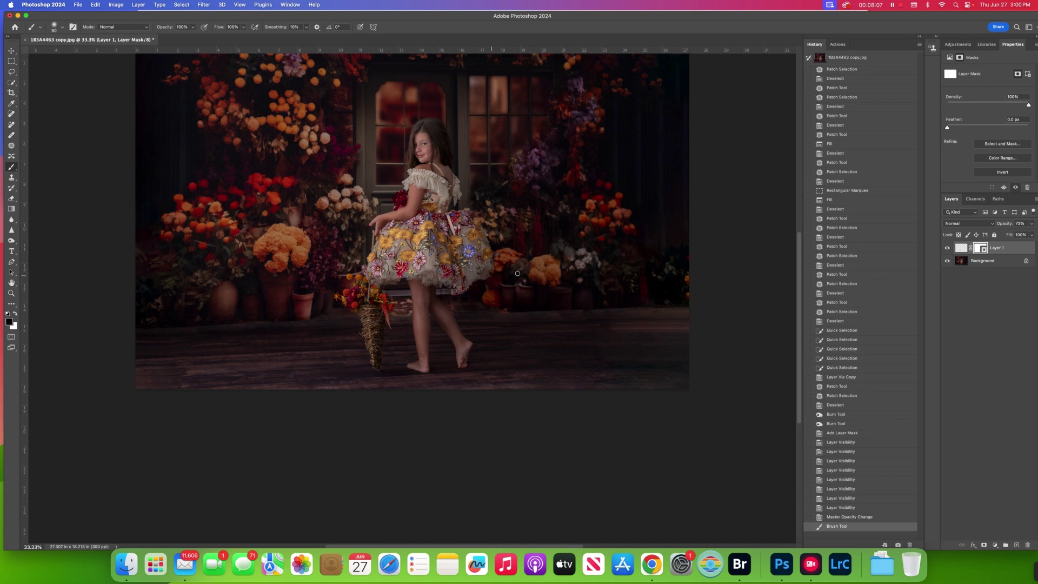
left_click(135, 5)
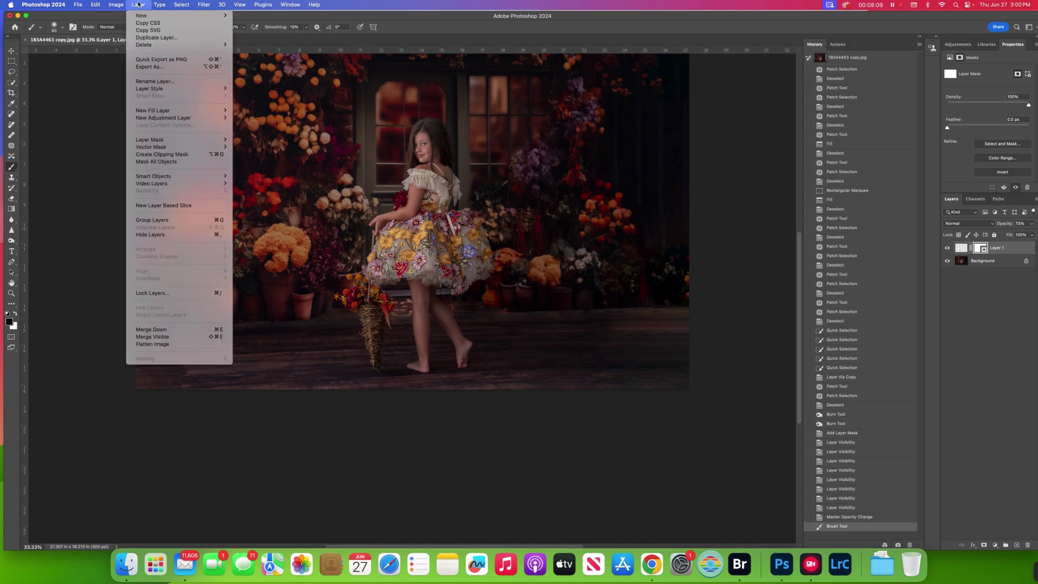
left_click(170, 346)
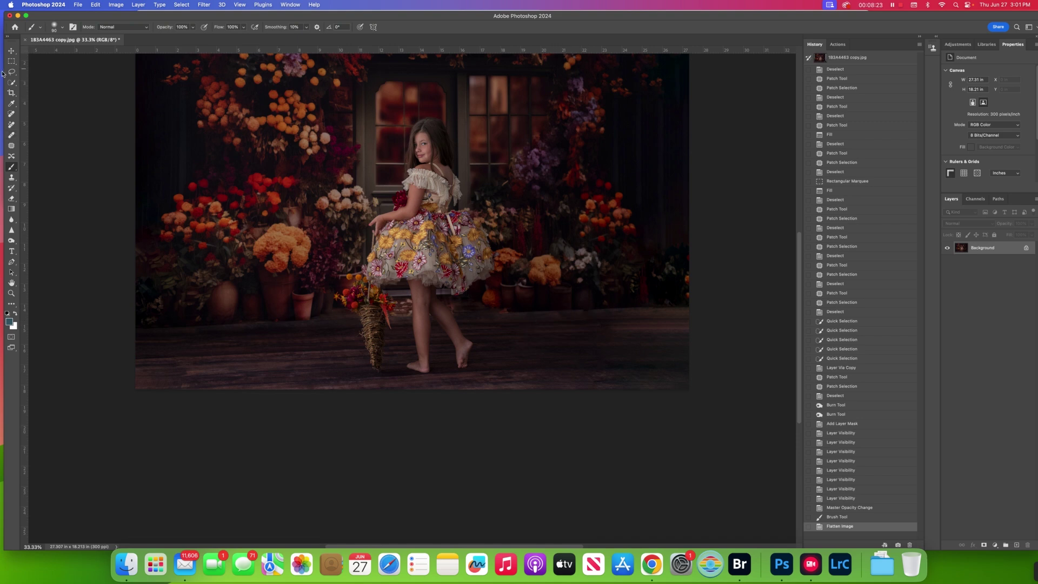
- Patch the light line where the backdrop meets the floor to the right of the girl, and deselect
left_click(11, 146)
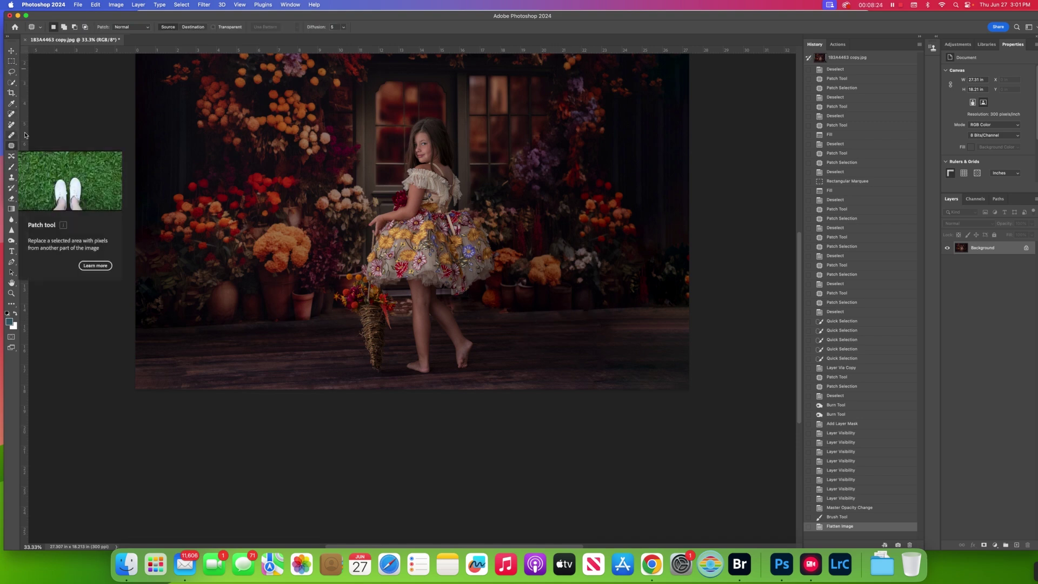
mouse_move(498, 310)
left_mouse_down()
mouse_move(597, 317)
mouse_move(691, 305)
mouse_move(502, 313)
left_mouse_up()
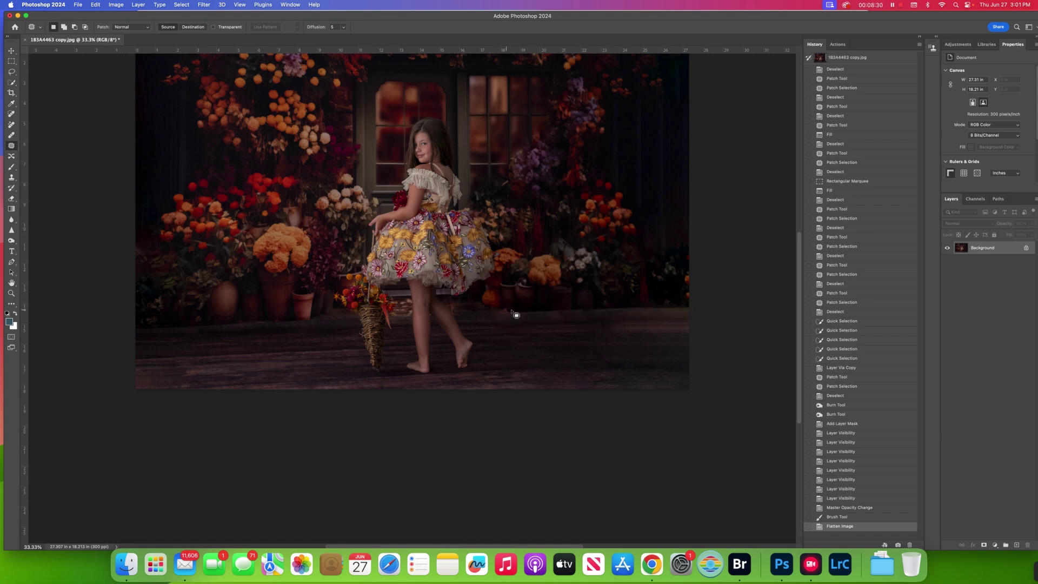
left_click_drag(601, 315, 609, 341)
key("super+d")
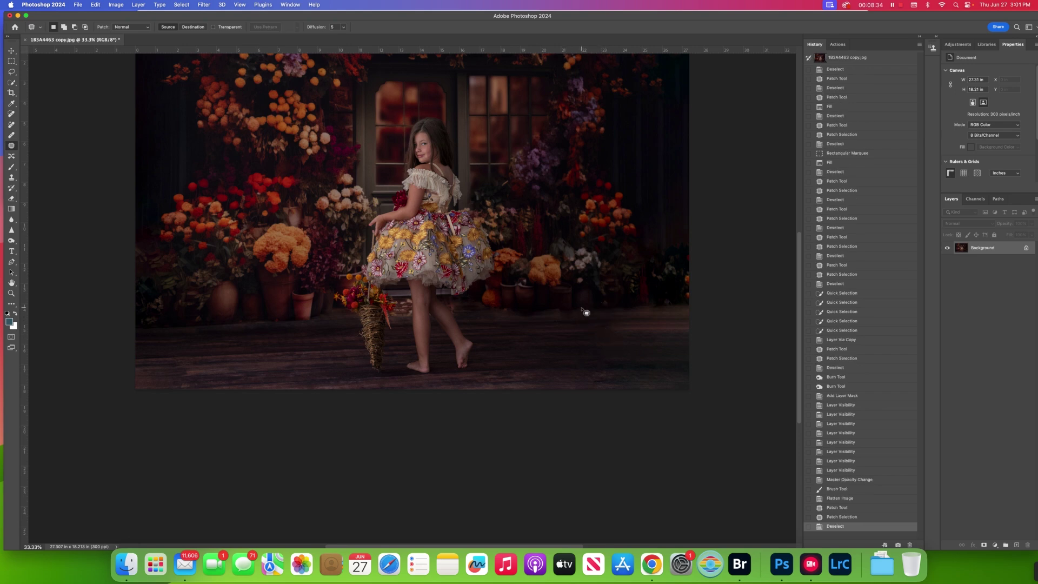
- Duplicate the Background layer and darken the base of the backdrop right of the girl with a smaller Burn tool brush
left_click(11, 241)
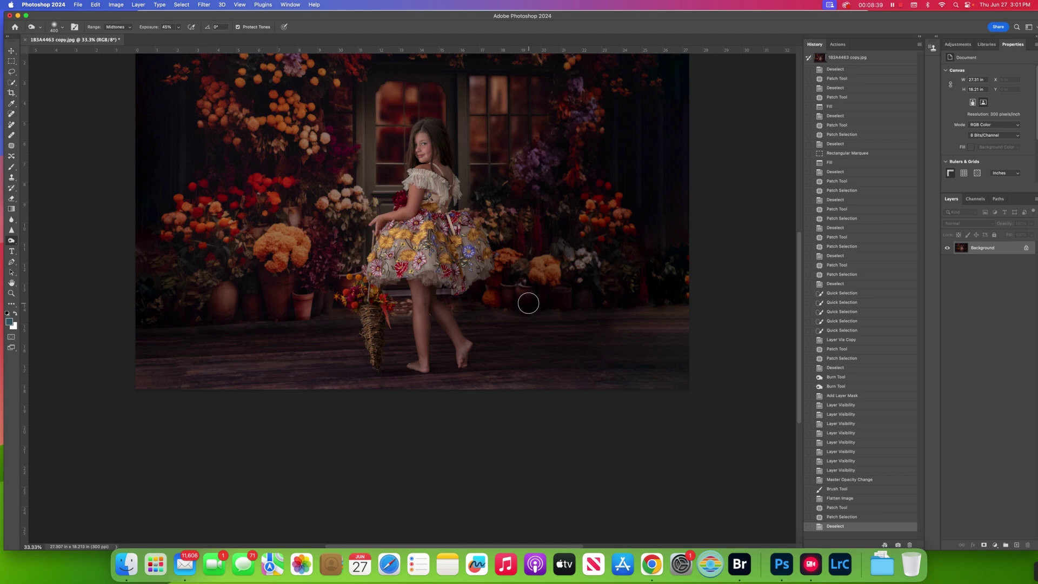
key("super+j")
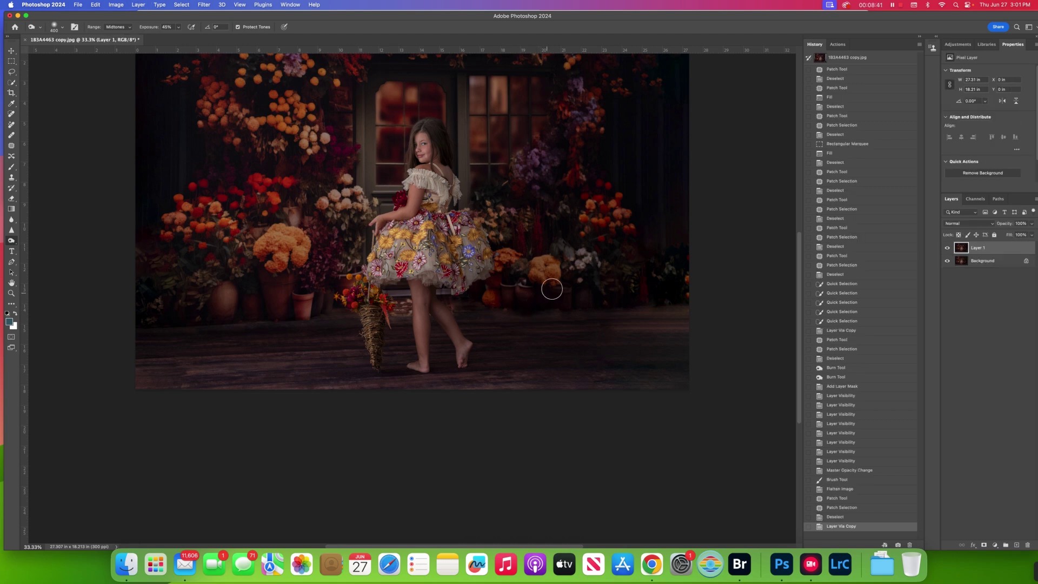
key("bracketleft")
key("bracketleft")
key("bracketleft")
key("bracketleft")
left_click(554, 307)
left_click(559, 308)
mouse_move(560, 308)
left_mouse_down()
mouse_move(584, 303)
mouse_move(510, 304)
mouse_move(635, 307)
left_mouse_up()
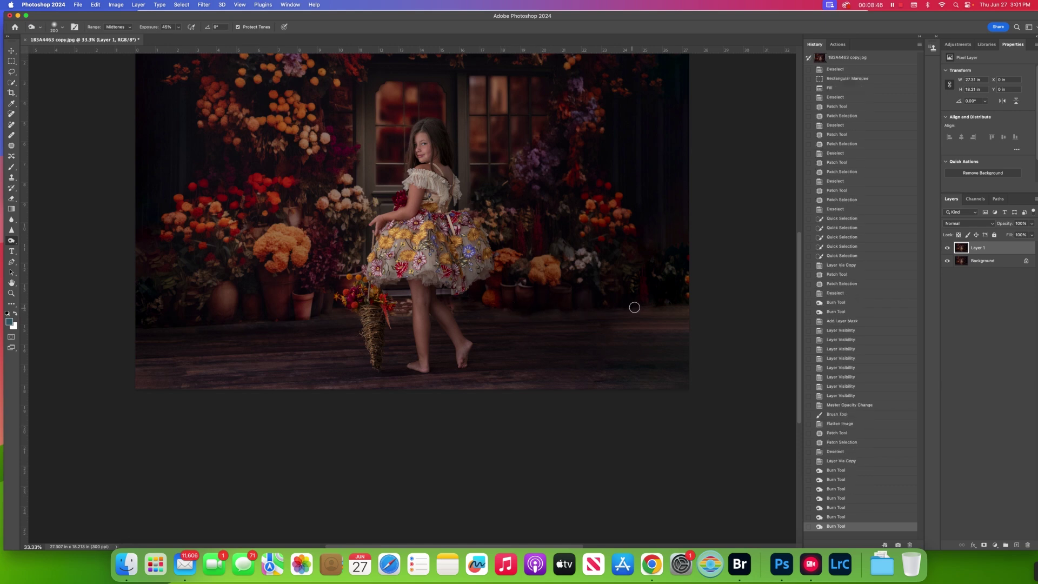
- Burn the base of the backdrop near the photo's right edge, using a larger brush and finishing with a smaller one
key("bracketright")
key("bracketright")
key("bracketright")
key("bracketright")
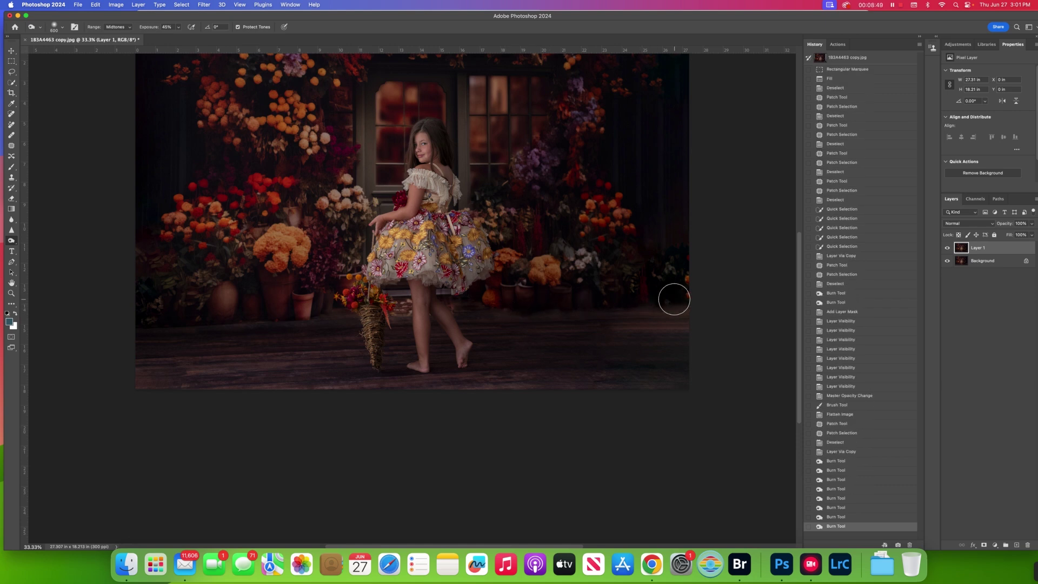
left_click_drag(681, 296, 672, 304)
left_click(684, 307)
key("bracketleft")
key("bracketleft")
key("bracketleft")
key("bracketleft")
left_click(681, 304)
- Set the Burn tool's range to Shadows and darken the base of the backdrop right of the girl, finishing with a smaller brush
left_click(124, 28)
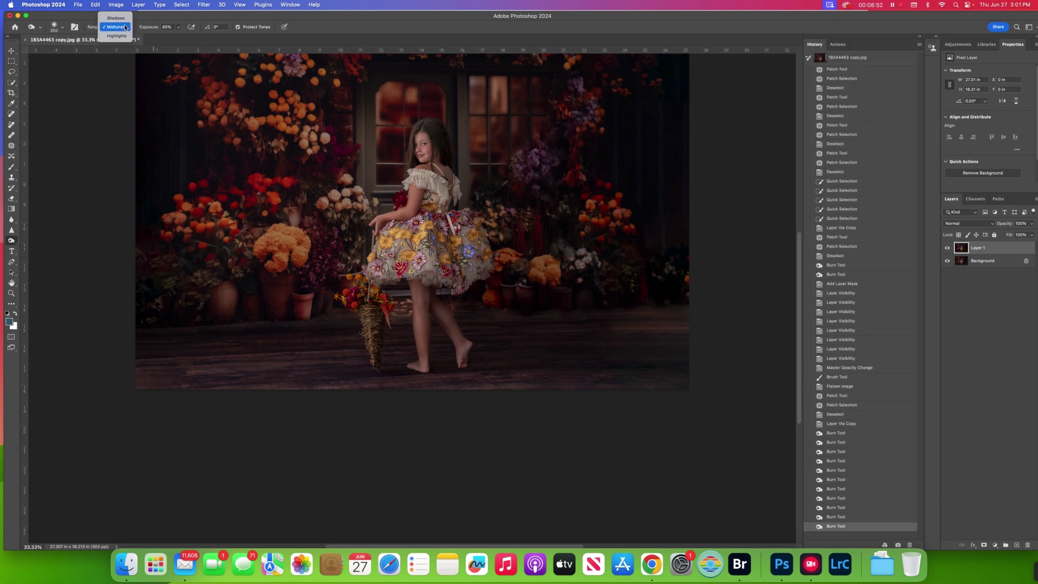
left_click(116, 18)
key("bracketright")
key("bracketright")
mouse_move(674, 299)
left_mouse_down()
mouse_move(689, 304)
mouse_move(544, 307)
left_mouse_up()
key("bracketleft")
left_click_drag(544, 307, 511, 302)
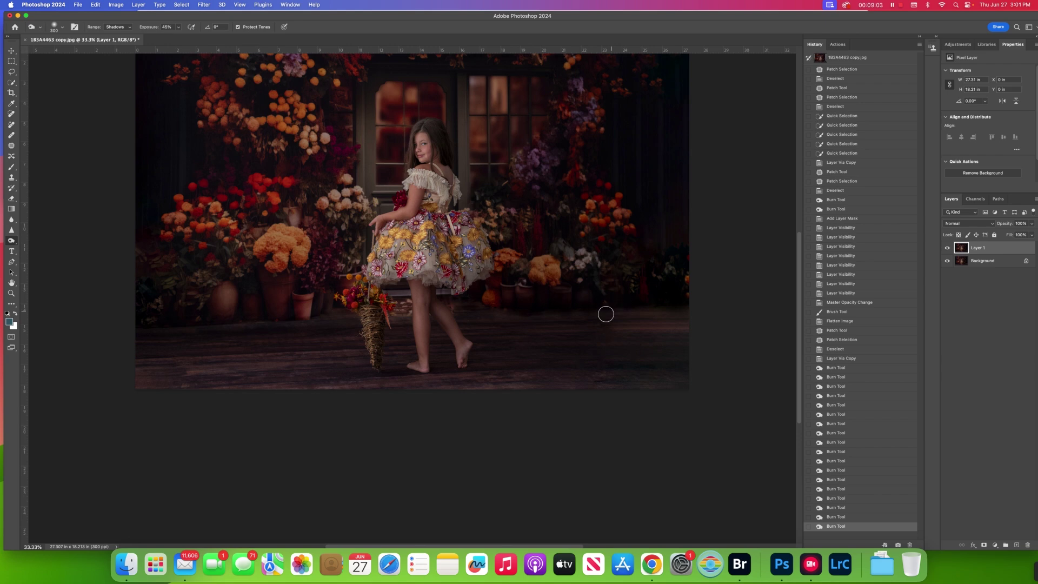
- Compare the burned layer with the original by toggling its visibility, and lower Layer 1's opacity to 76%
left_click(947, 248)
left_click(947, 249)
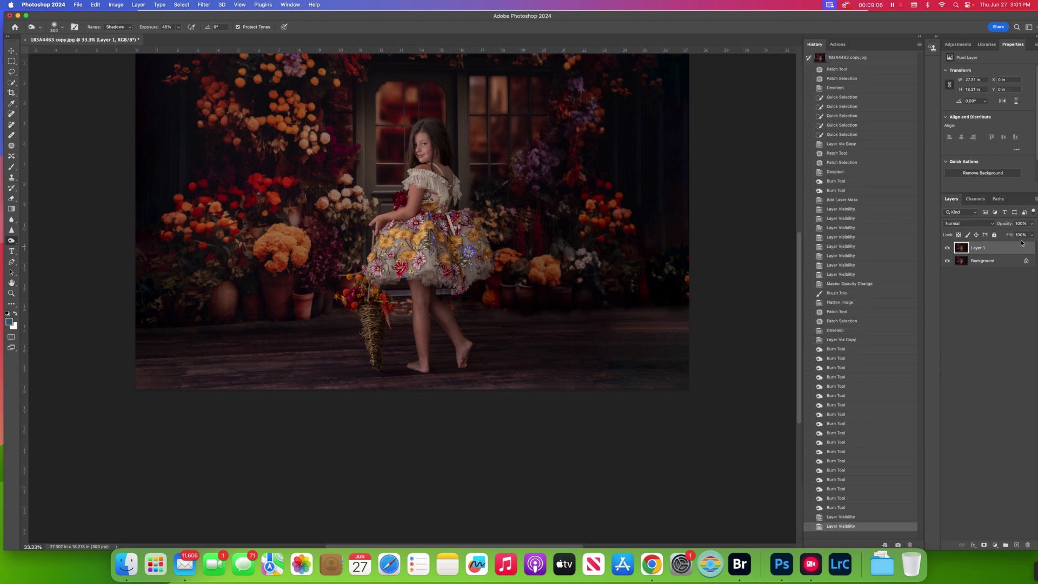
left_click(1032, 224)
left_click_drag(1024, 235, 1022, 234)
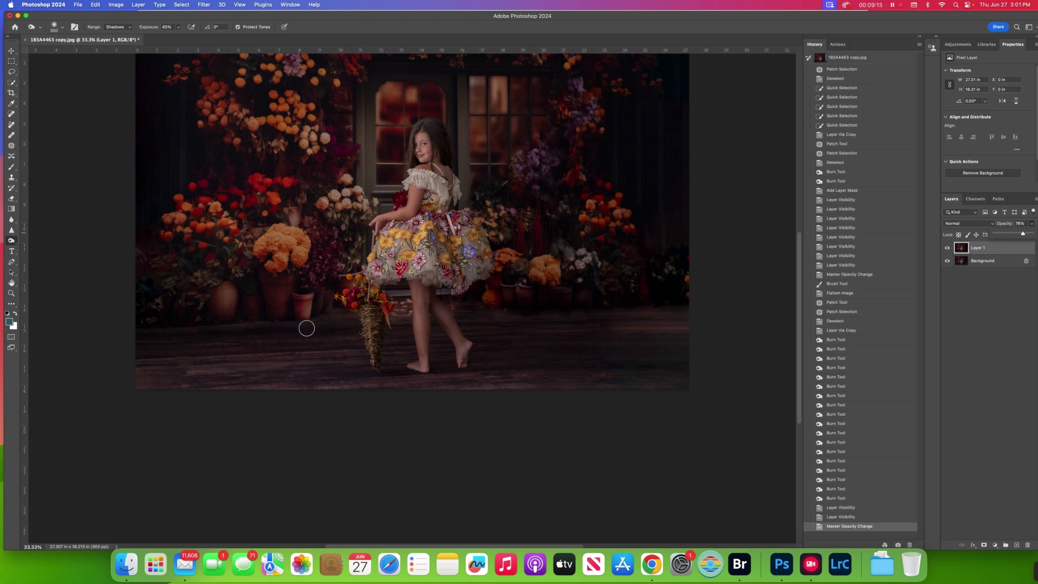
- Patch the long strip where the backdrop meets the floor beneath the flower pots left of the basket, and deselect
left_click(12, 145)
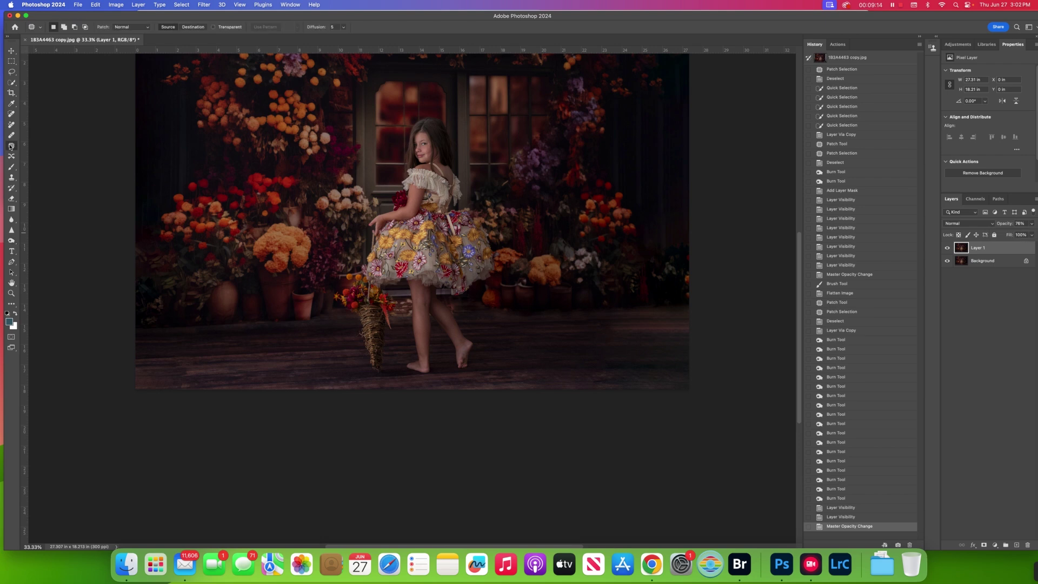
mouse_move(164, 327)
left_mouse_down()
mouse_move(331, 325)
mouse_move(164, 327)
left_mouse_up()
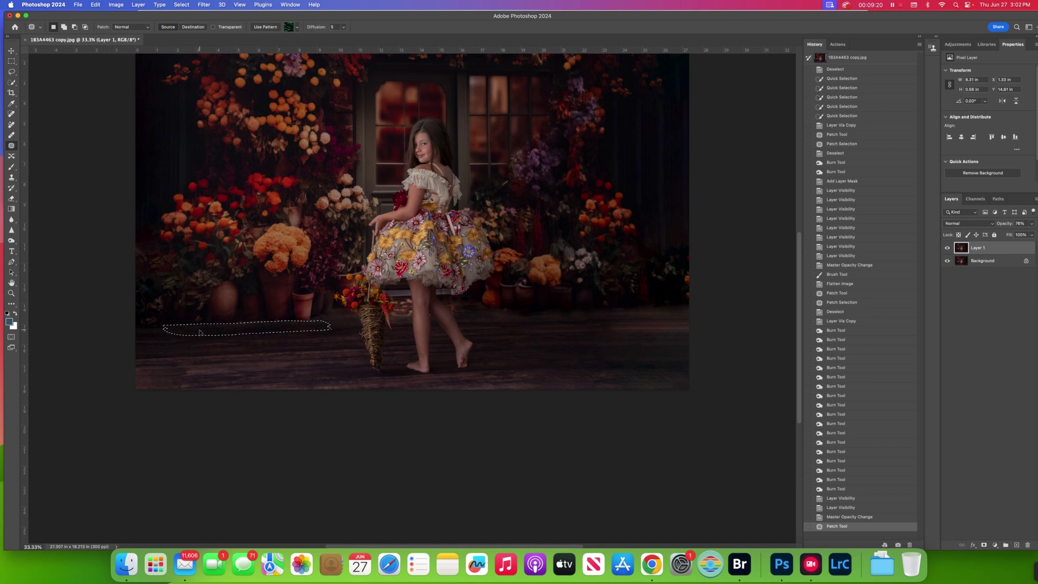
left_click(351, 324)
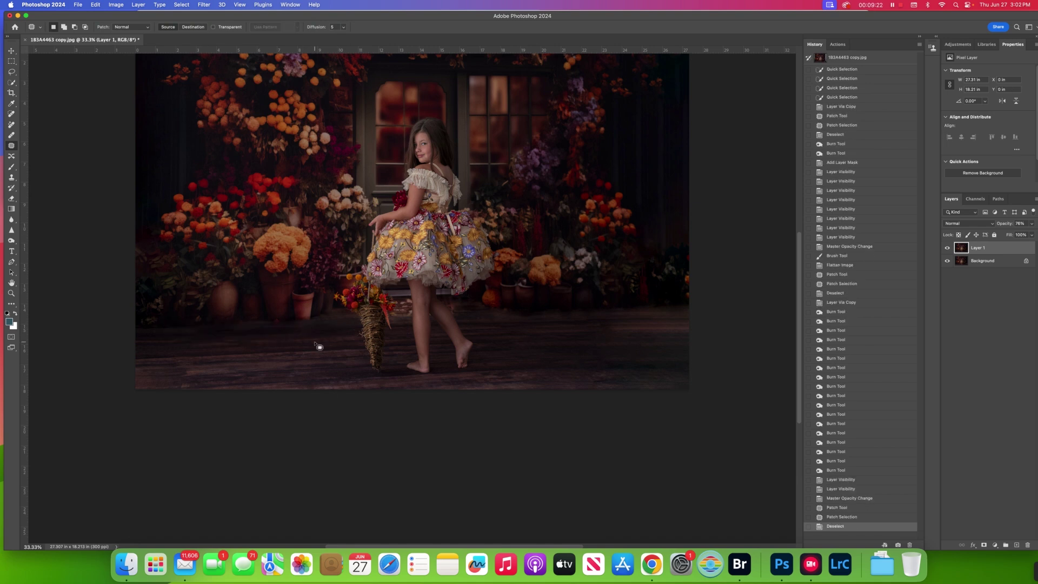
- Burn the shadows along the floor line beneath the flower pots, from the basket to the photo's left edge
scroll(410, 249, "left", 2)
left_click(12, 241)
mouse_move(280, 301)
left_mouse_down()
mouse_move(241, 324)
mouse_move(278, 320)
left_mouse_up()
left_click_drag(303, 321, 299, 321)
left_click_drag(316, 321, 341, 318)
left_click_drag(346, 315, 346, 315)
left_click_drag(241, 326, 152, 323)
- Lower Layer 1's opacity to 53% and flatten the image
left_click(1029, 223)
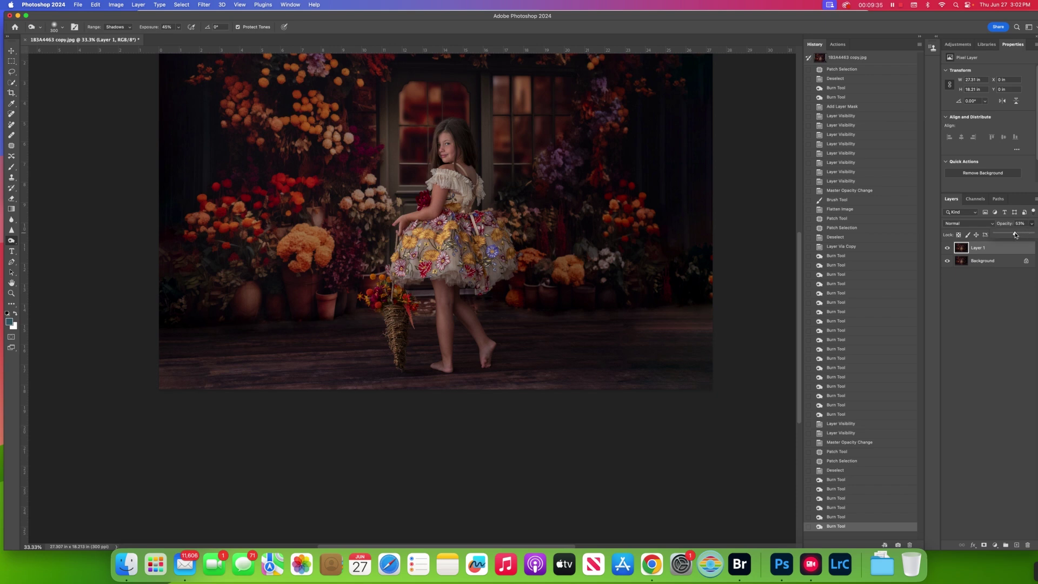
left_click_drag(1015, 235, 1015, 235)
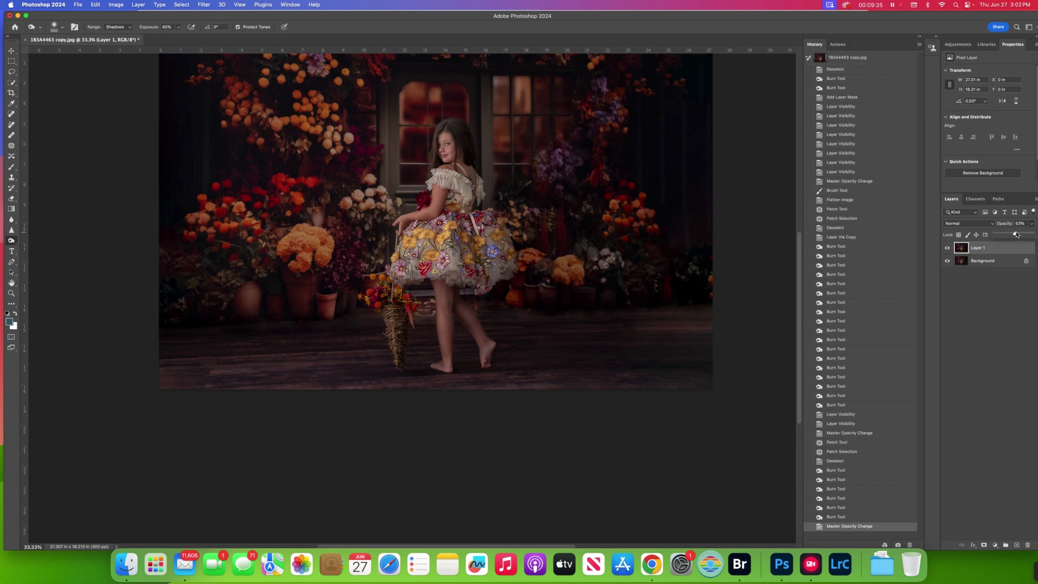
left_click(138, 4)
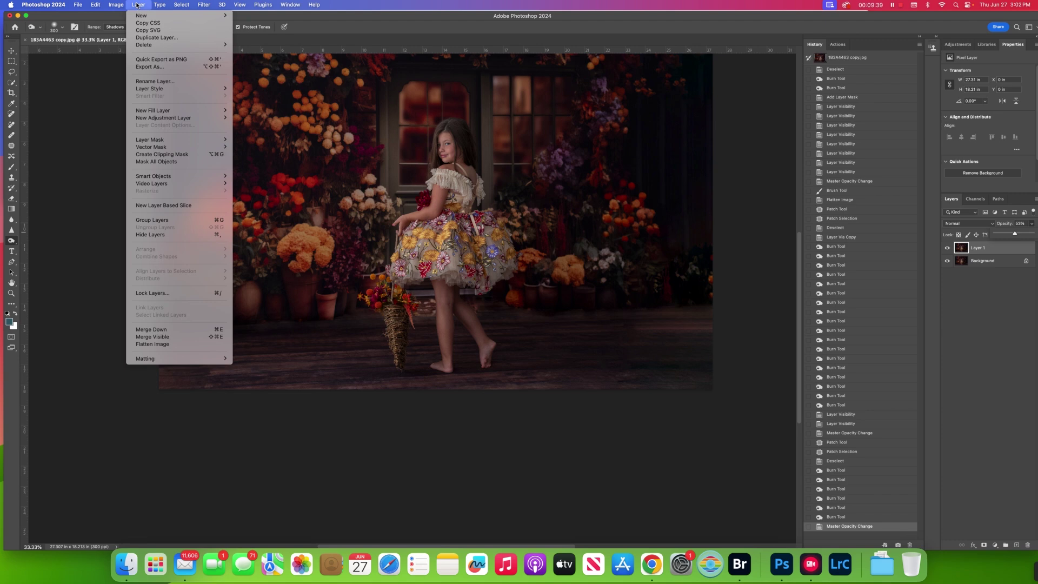
left_click(168, 344)
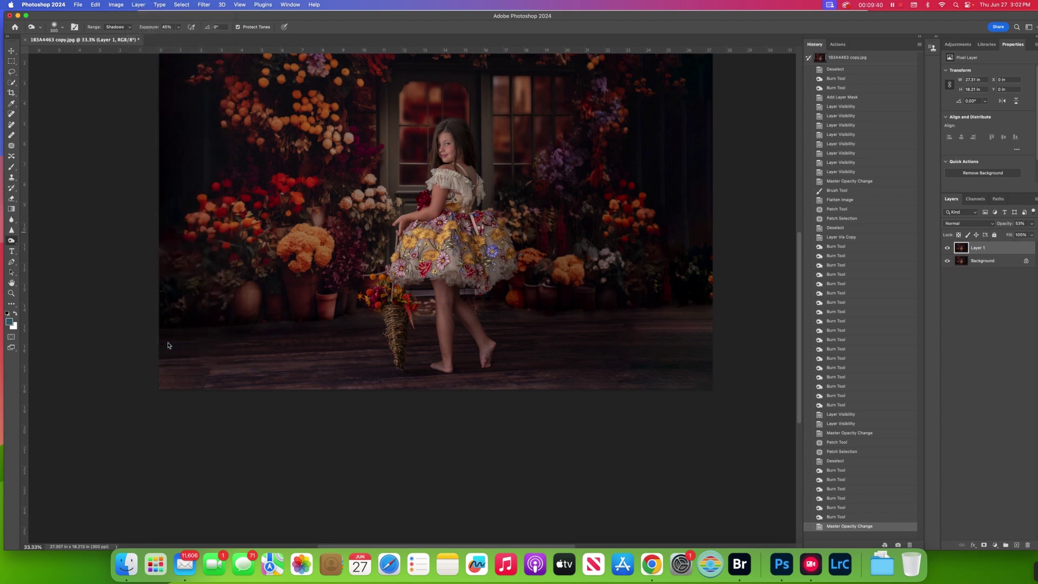
- Patch two small spots on the floor line below the flower pots left of the basket, and deselect
left_click(10, 146)
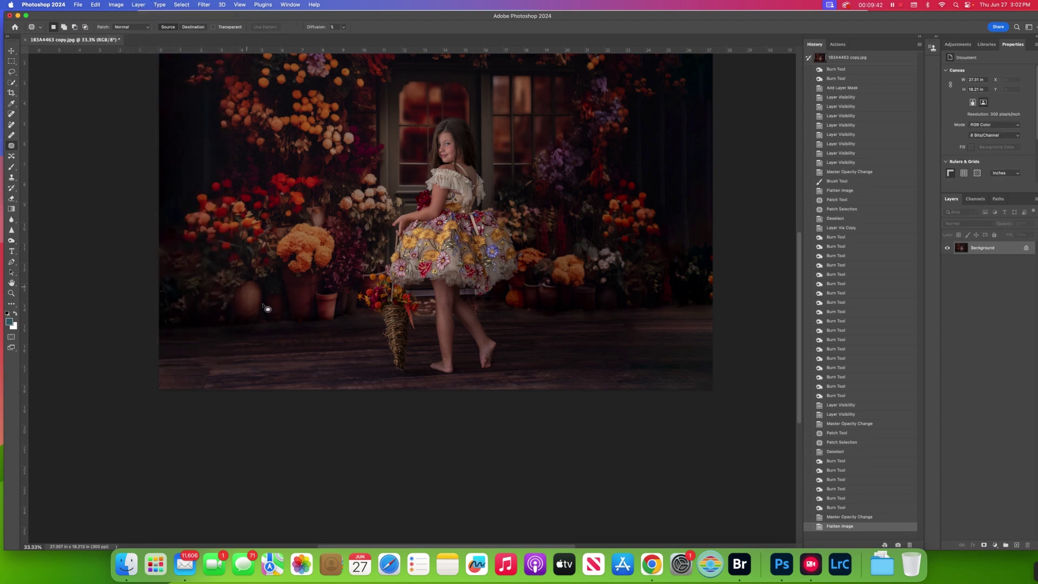
mouse_move(282, 325)
left_mouse_down()
mouse_move(317, 324)
mouse_move(262, 324)
mouse_move(277, 333)
mouse_move(264, 323)
left_mouse_up()
key("cmd+d")
left_click_drag(267, 325, 292, 325)
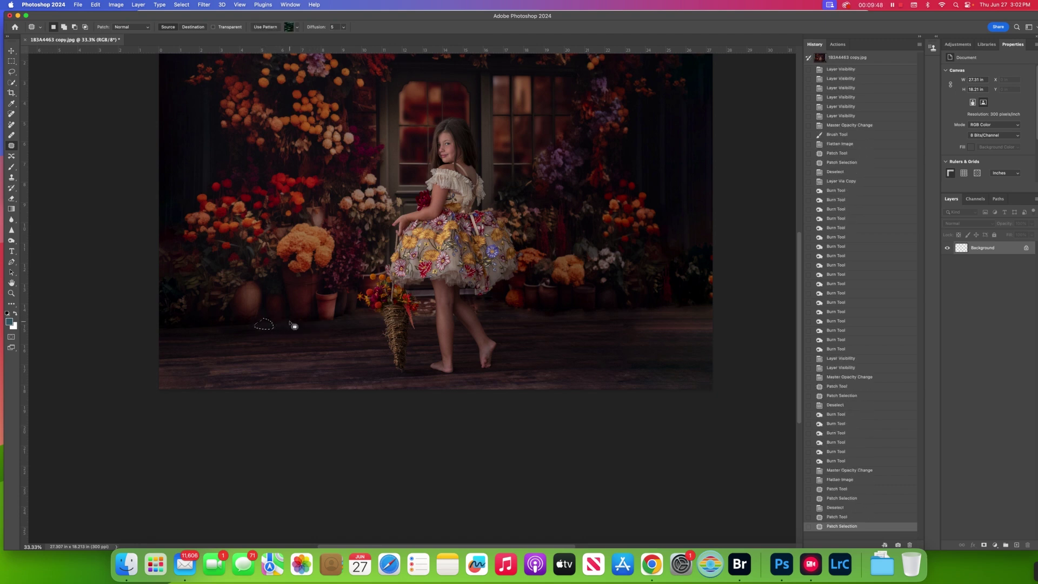
key("cmd+d")
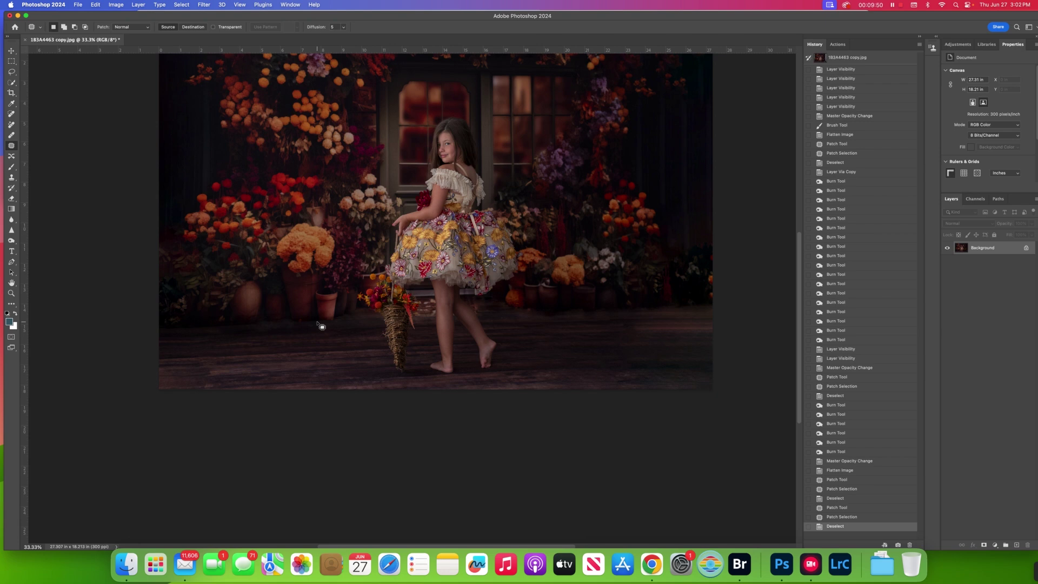
- Examine the retouched backdrop and floor in the whole photo and at 50% zoom
key("super+0")
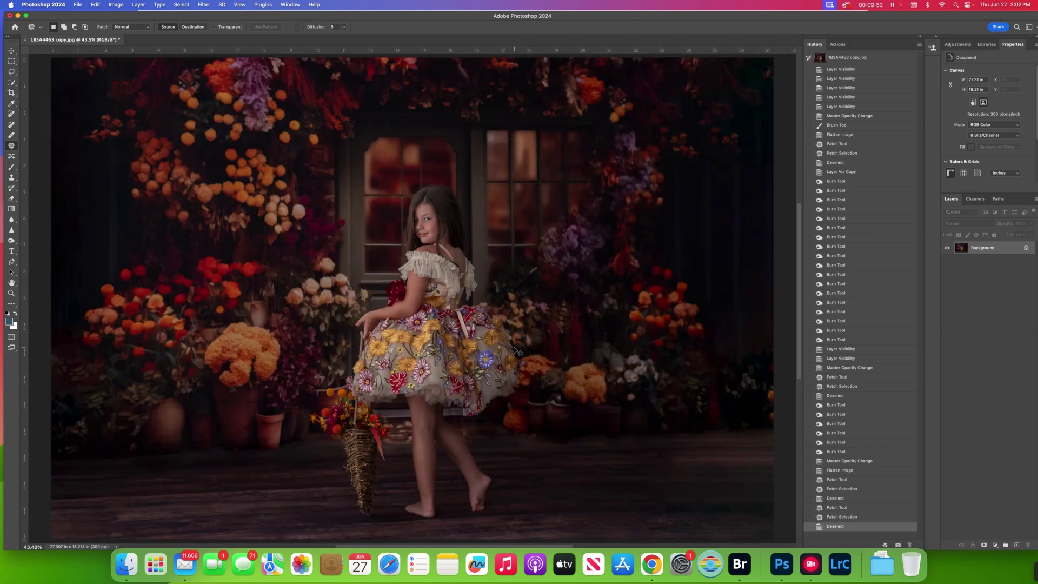
key("super+minus")
key("super+minus")
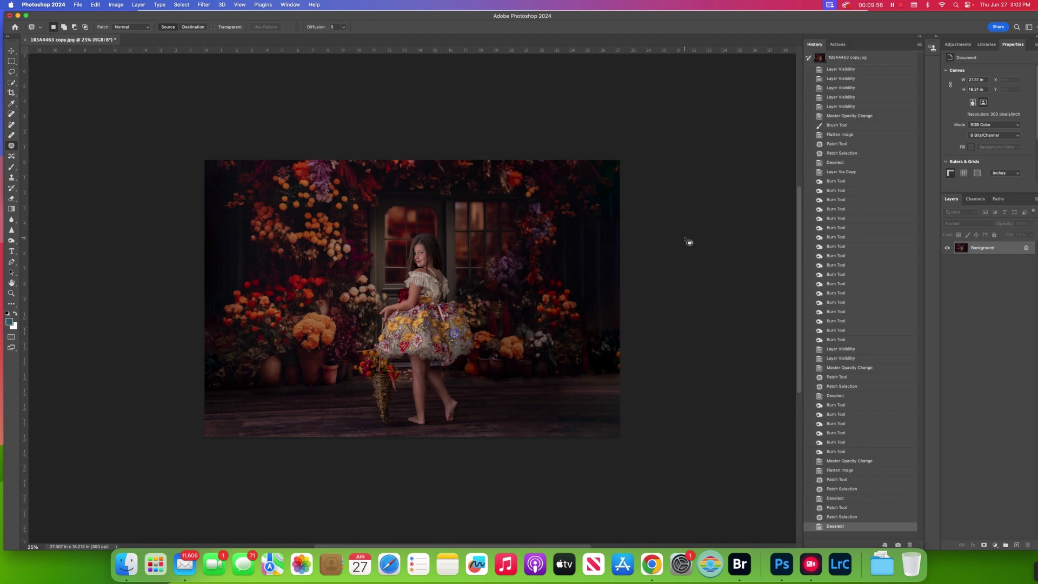
key("super+plus")
key("super+plus")
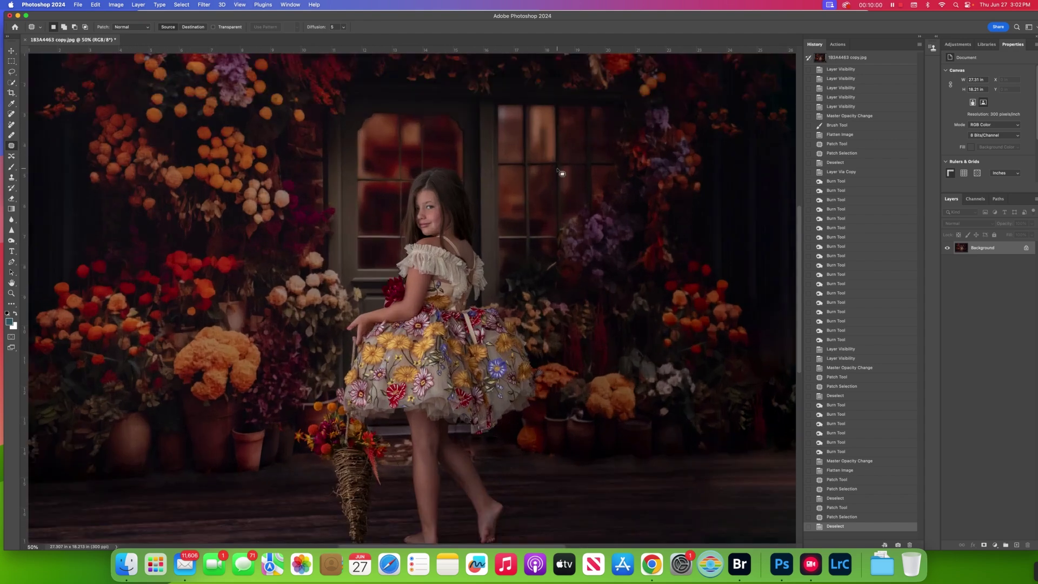
left_click(842, 46)
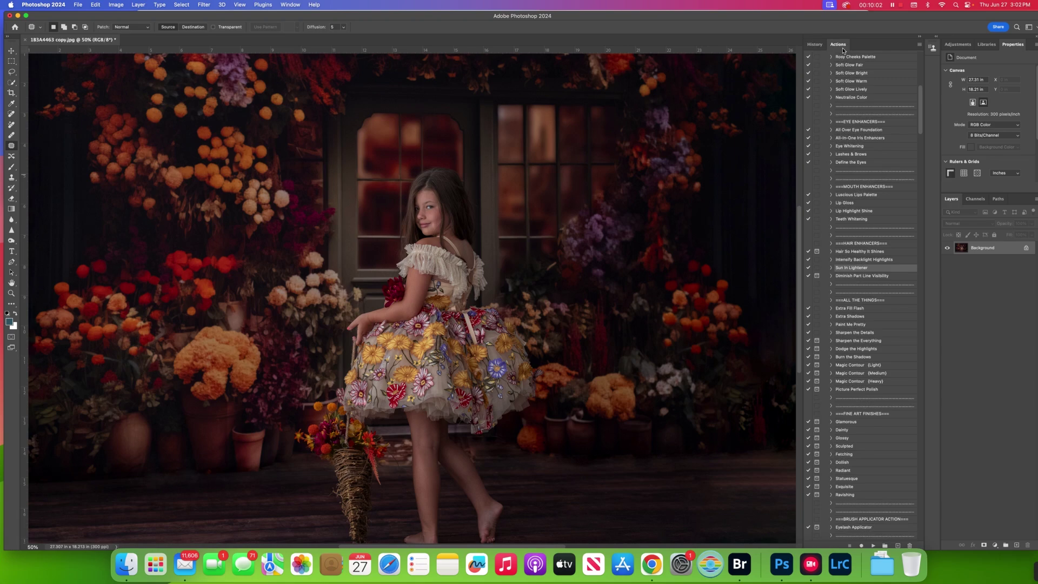
left_click(873, 106)
left_click(817, 44)
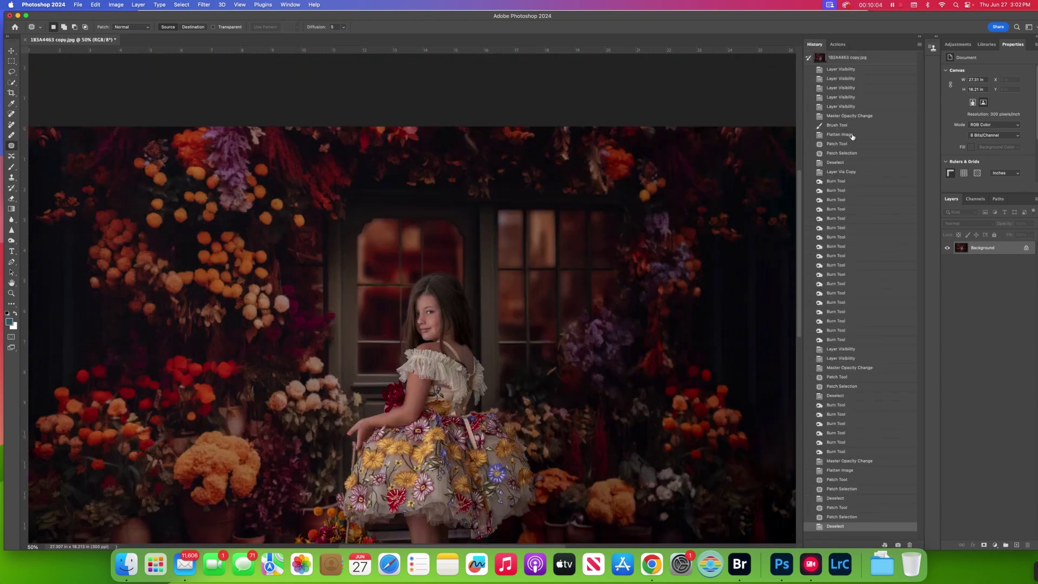
- Compare the original photo with the finished backdrop edit by switching between the opening snapshot and the latest history state
key("super+minus")
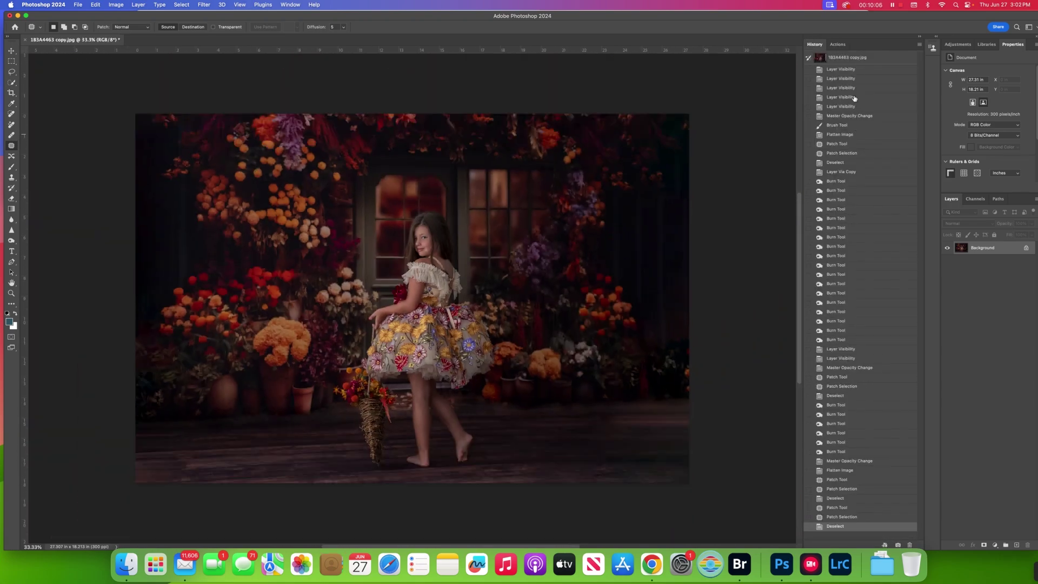
left_click(851, 59)
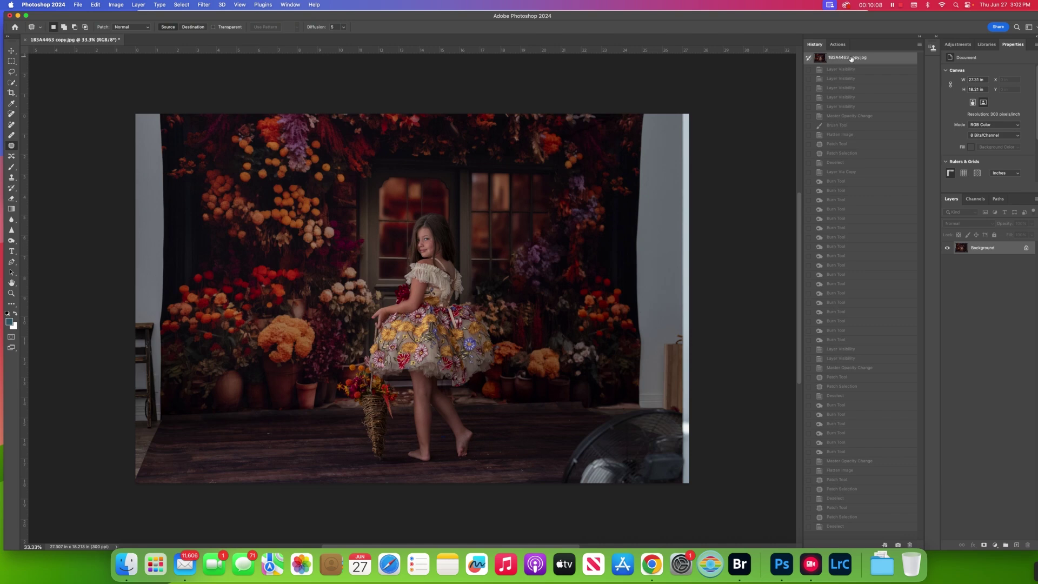
left_click(876, 527)
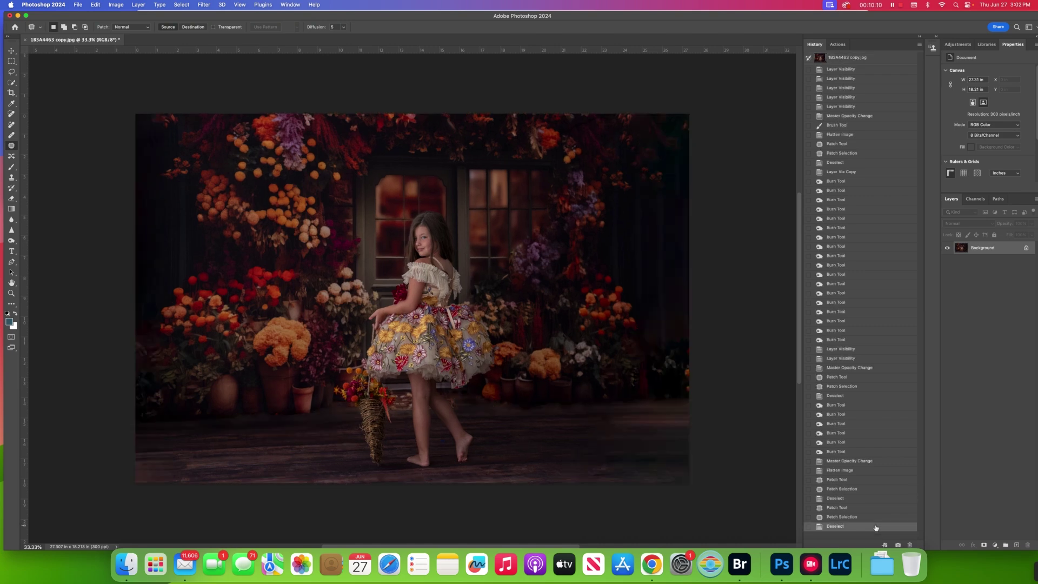
left_click(880, 58)
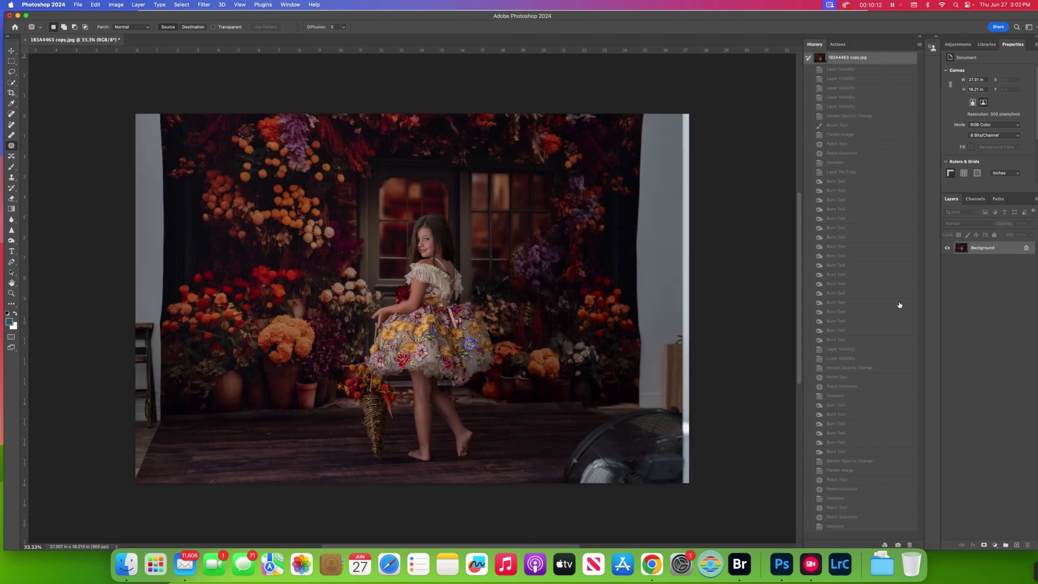
left_click(880, 527)
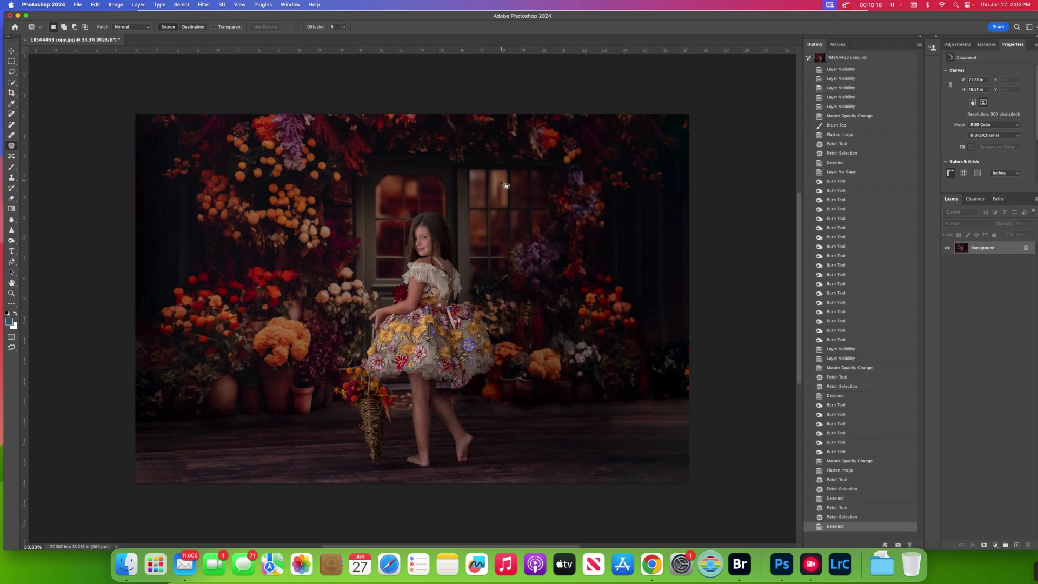
- Play the All Over Eye Foundation action from the eye enhancers and flatten the image
left_click(837, 45)
scroll(874, 251, "down", 3)
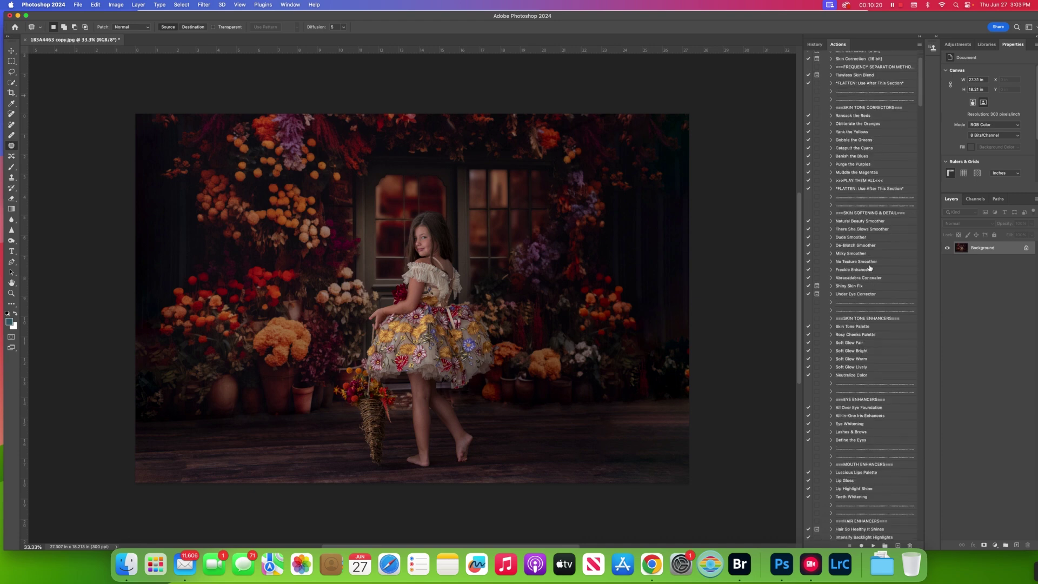
left_click(865, 400)
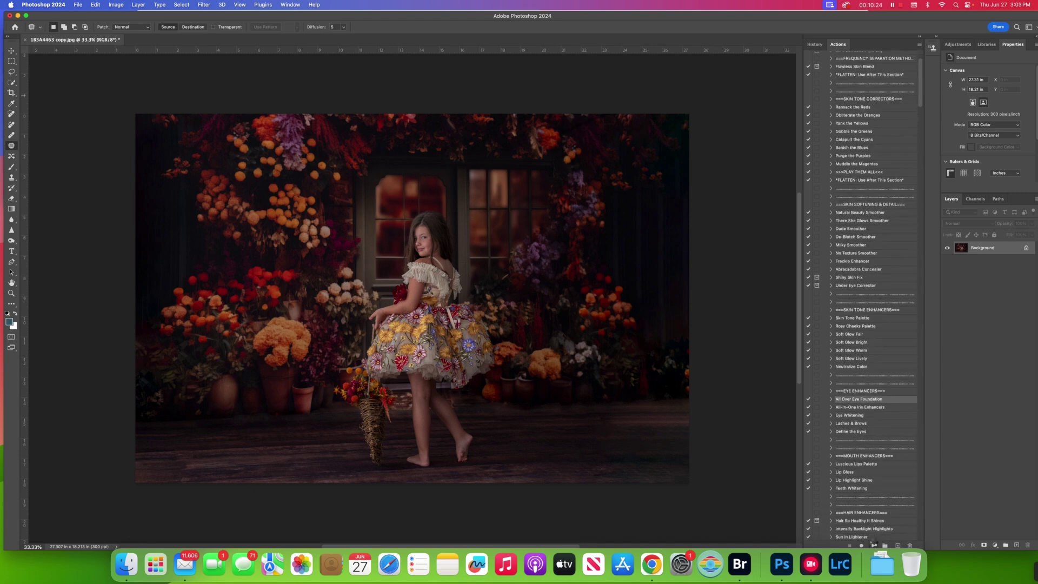
left_click(871, 544)
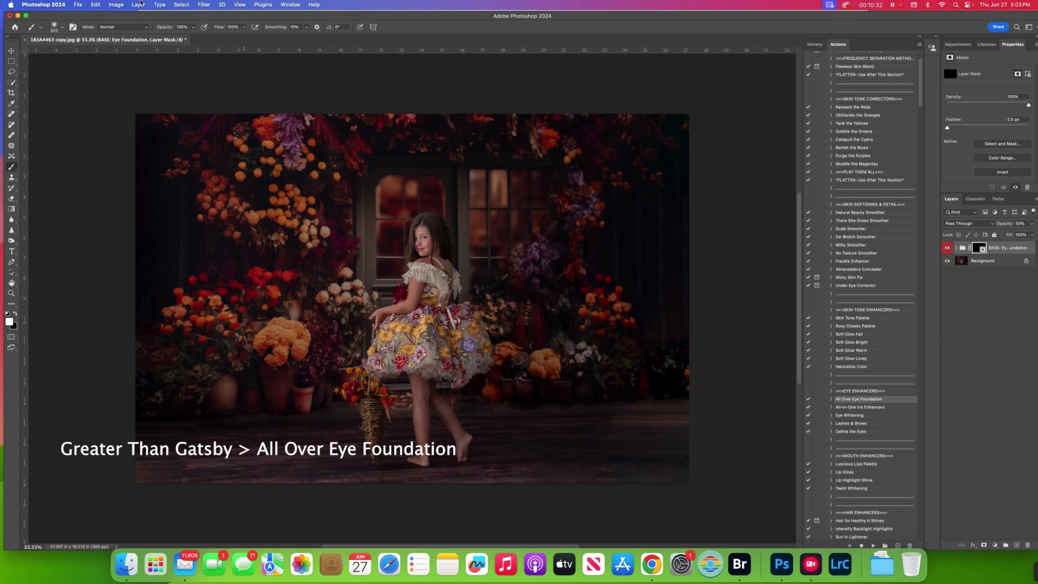
left_click(139, 6)
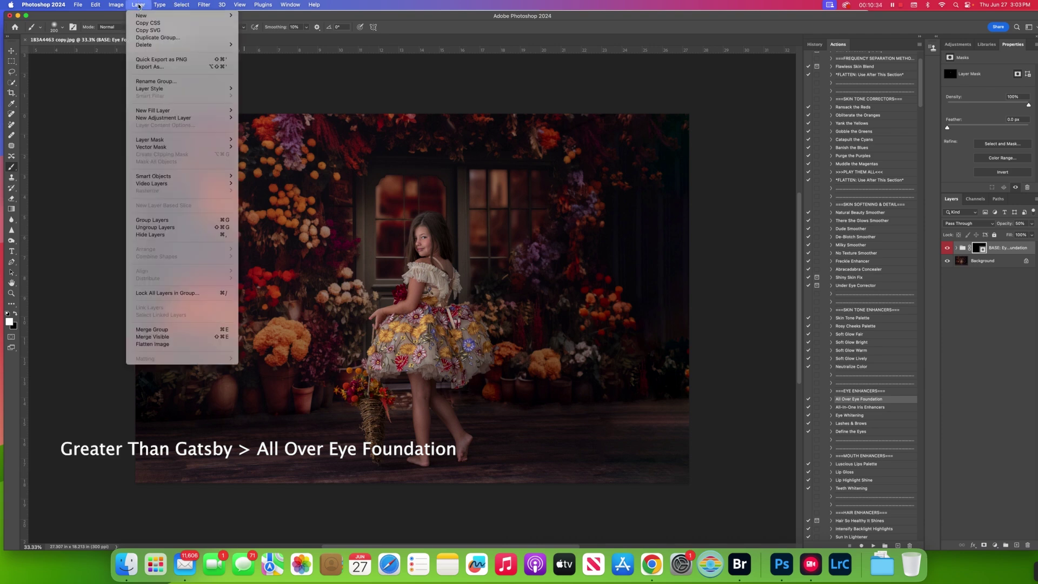
left_click(179, 344)
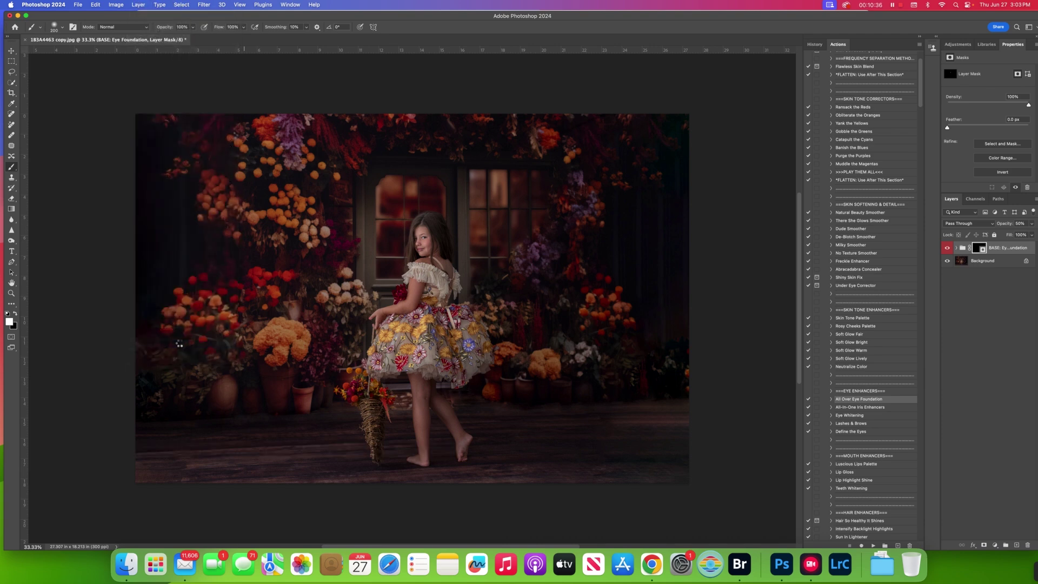
- Smooth the skin on Layer 1 with Portraiture 4 at Normal smoothing, sampling the mask colour from the girl's face, and flatten the image
left_click(204, 6)
mouse_move(273, 199)
left_click(333, 205)
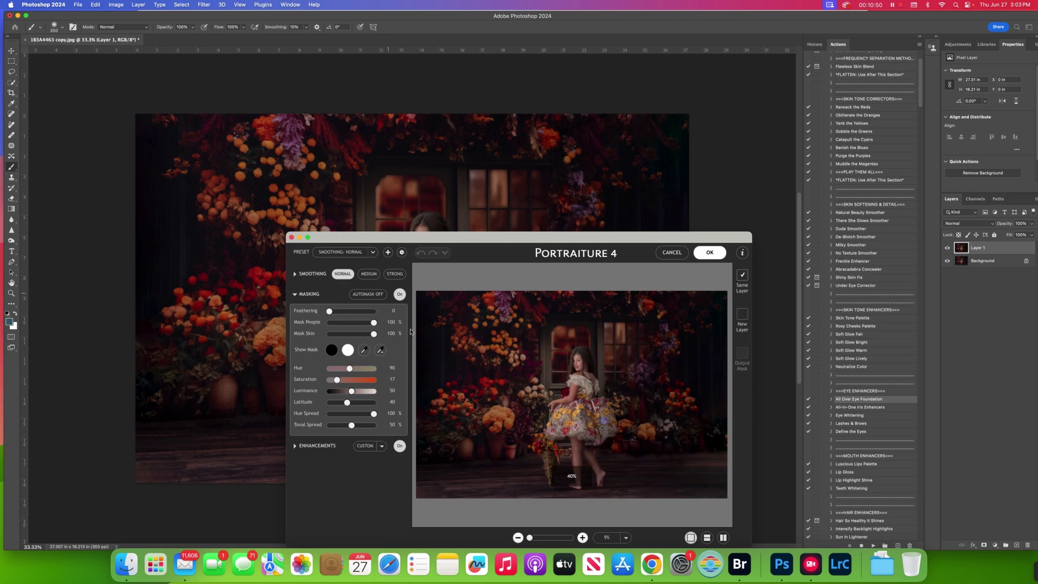
left_click(365, 351)
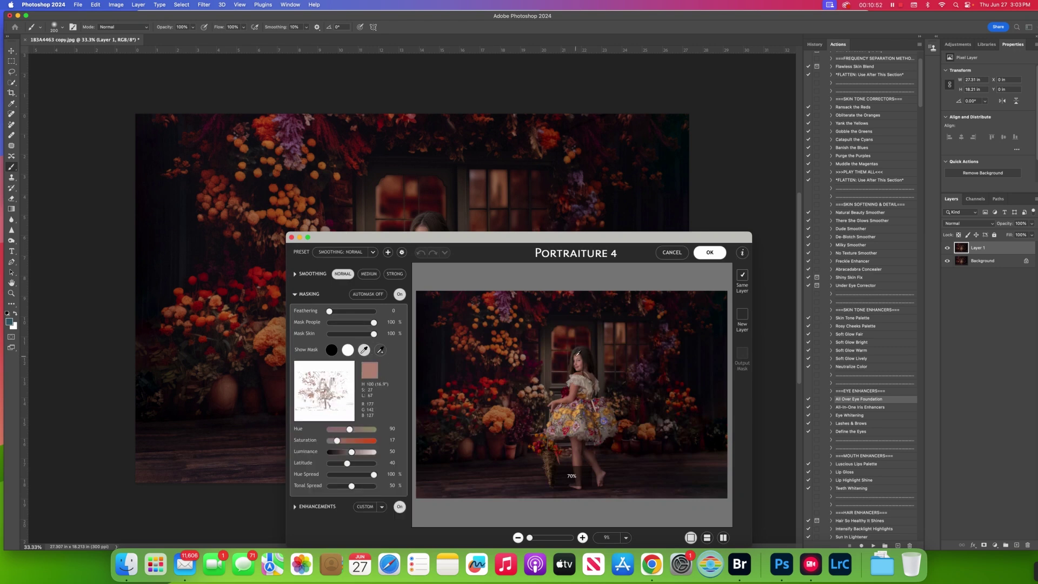
left_click(577, 355)
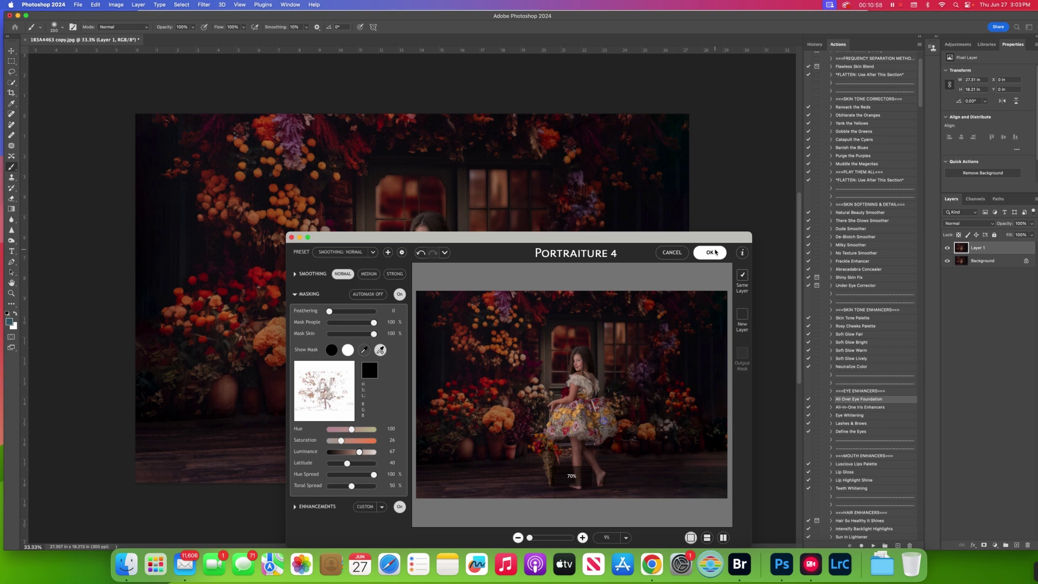
left_click(709, 252)
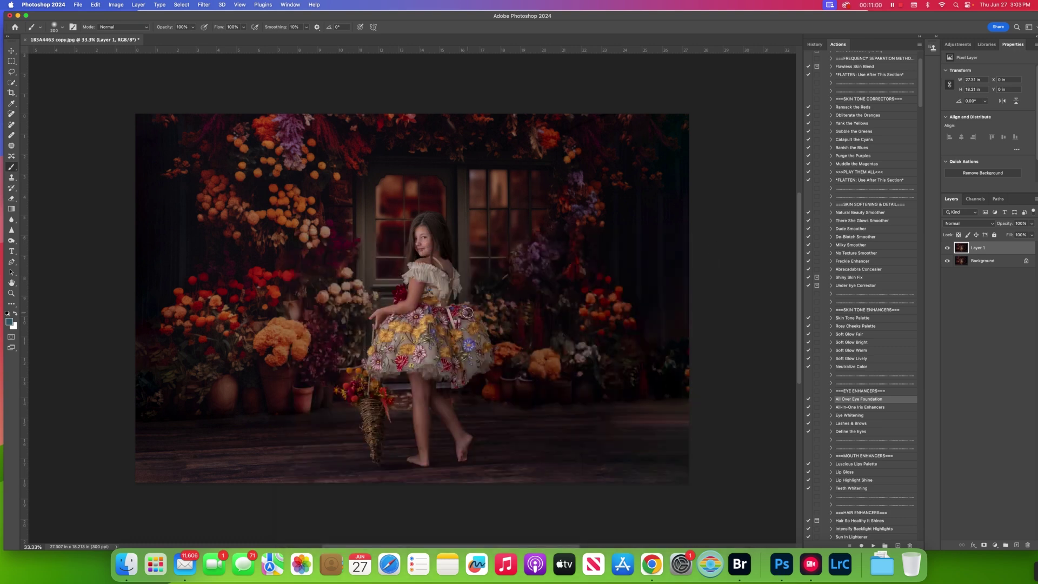
left_click(139, 5)
left_click(230, 347)
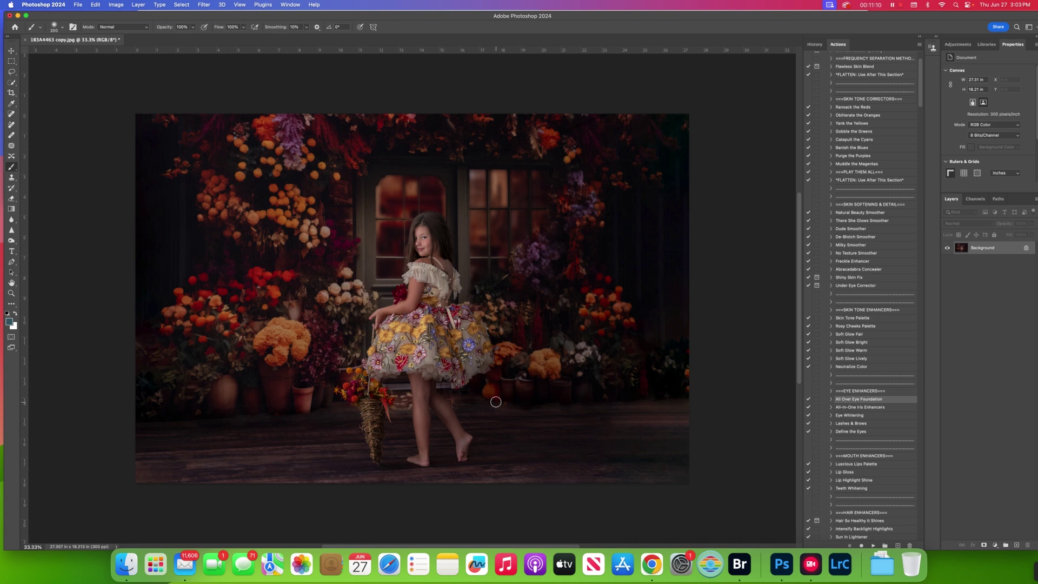
key("super+minus")
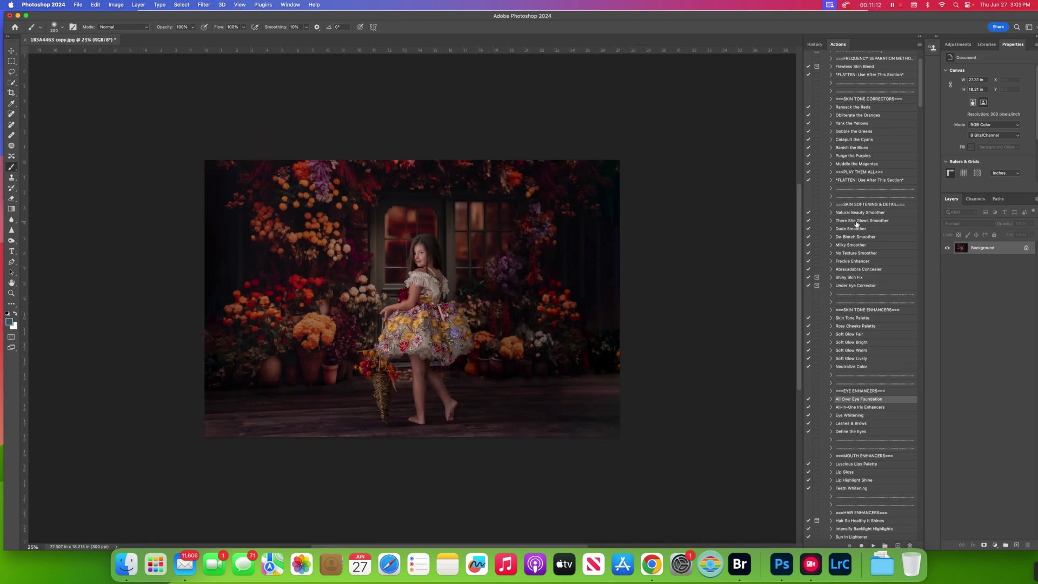
- Play the Campbell's Soup Cans (Classic Clean) painterly tone action and reduce its layer group's opacity to 18%
scroll(888, 252, "down", 20)
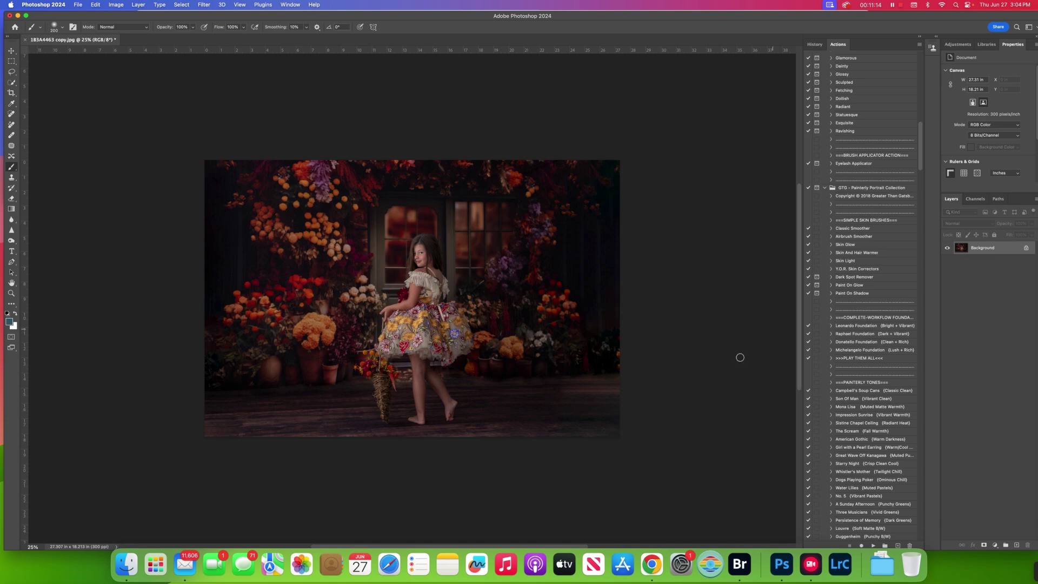
scroll(861, 323, "down", 2)
scroll(861, 322, "down", 15)
scroll(861, 323, "up", 15)
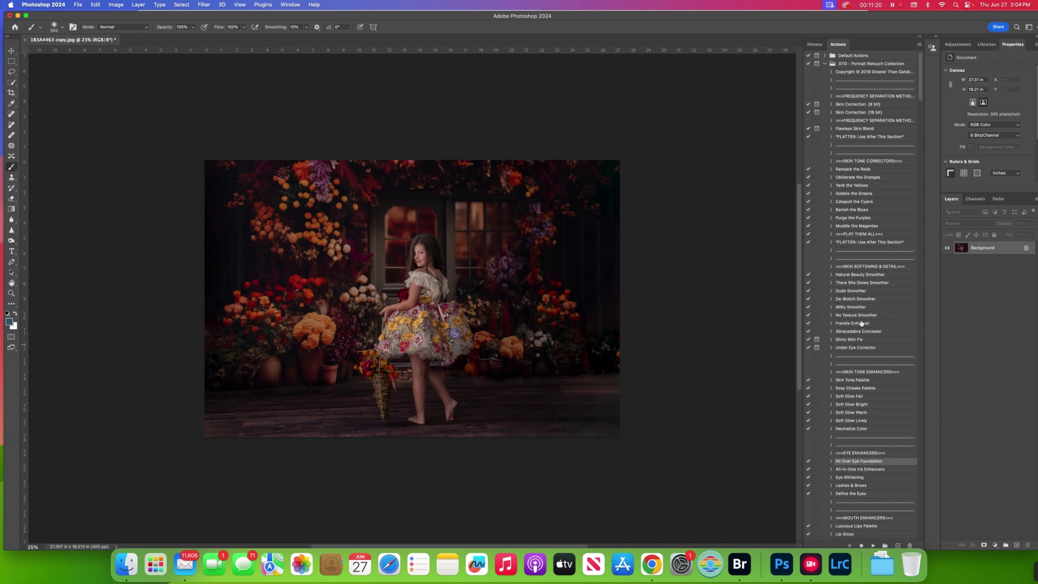
left_click(870, 403)
left_click(873, 545)
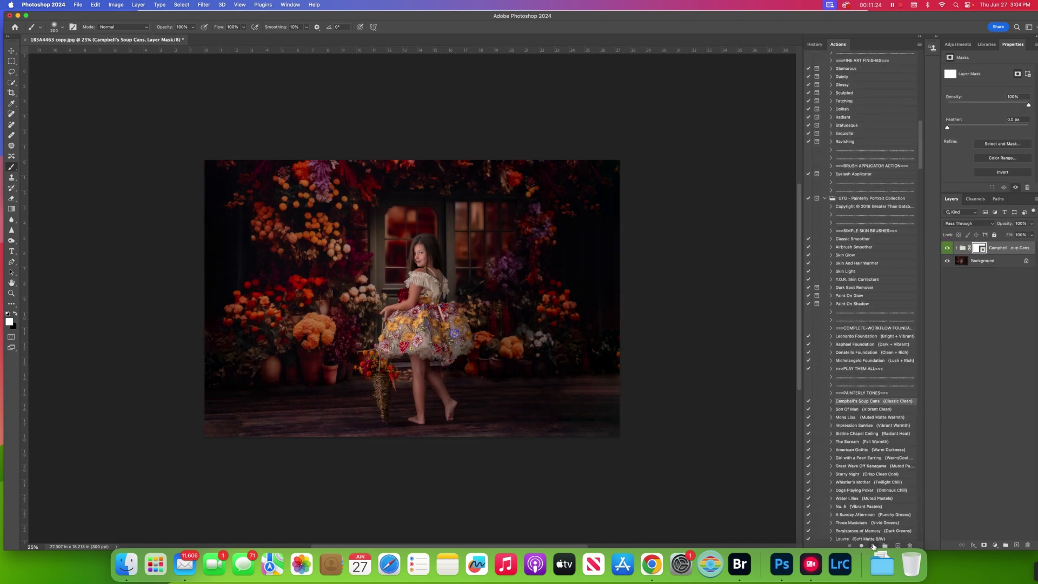
left_click_drag(1024, 223, 996, 235)
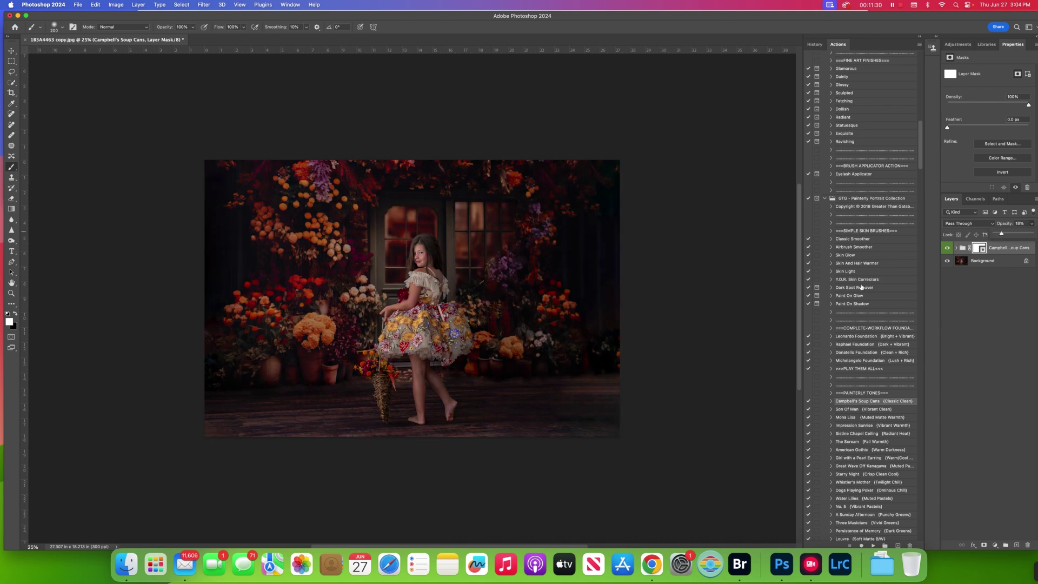
- Play the Center Stage overlay action from JD Illuminations Instant Overlays Vol.2
scroll(862, 288, "down", 15)
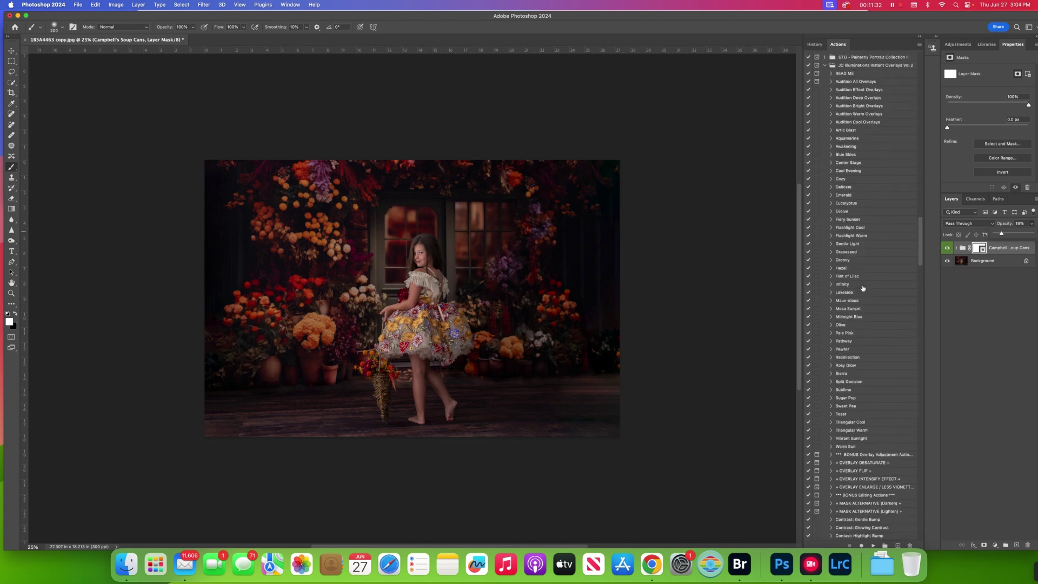
left_click(868, 162)
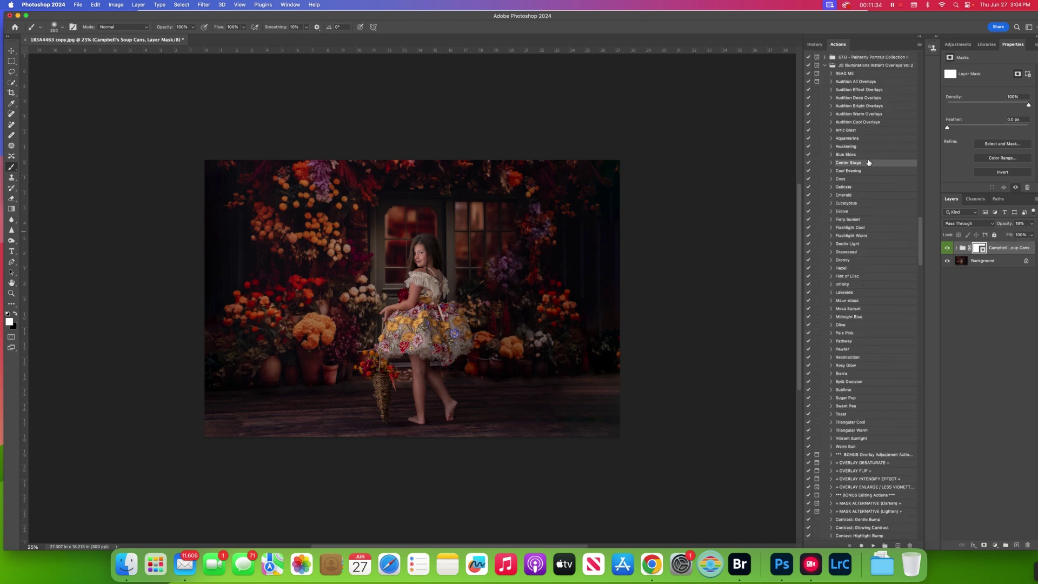
left_click(874, 545)
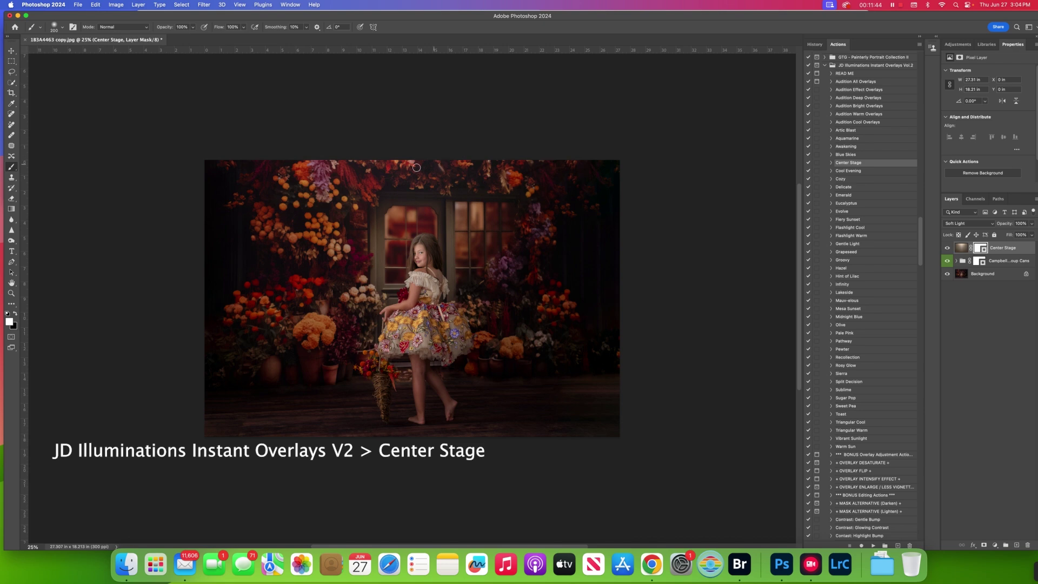
- Mask the Center Stage overlay around the outer backdrop using a greatly enlarged black brush on its layer mask
left_click(989, 248)
left_click(16, 315)
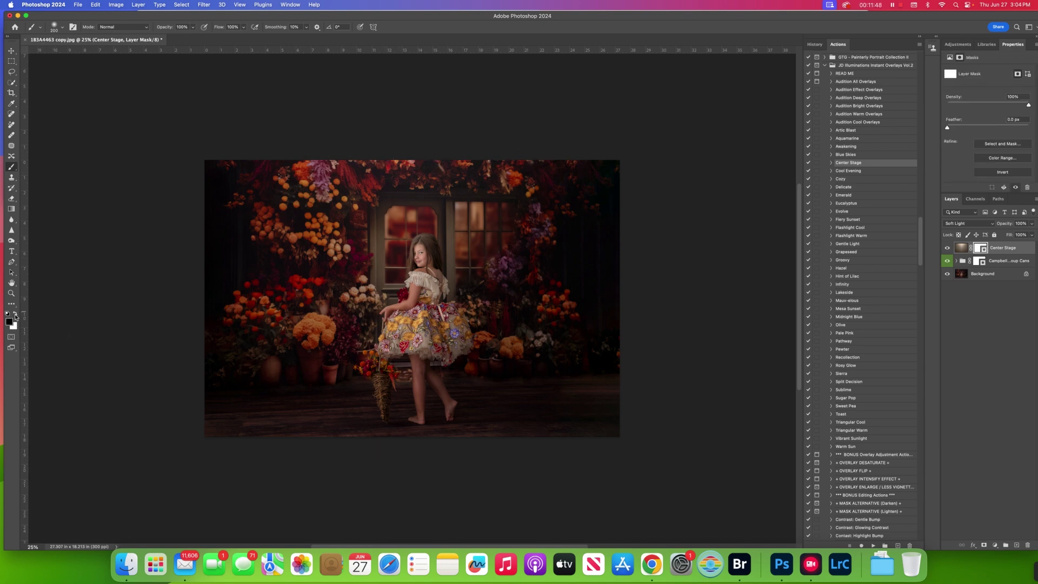
key("bracketright")
key("bracketright")
key("bracketright")
key("bracketright")
key("bracketright")
key("bracketright")
key("bracketright")
key("bracketright")
key("bracketright")
key("bracketright")
key("bracketright")
key("bracketright")
key("bracketright")
key("bracketright")
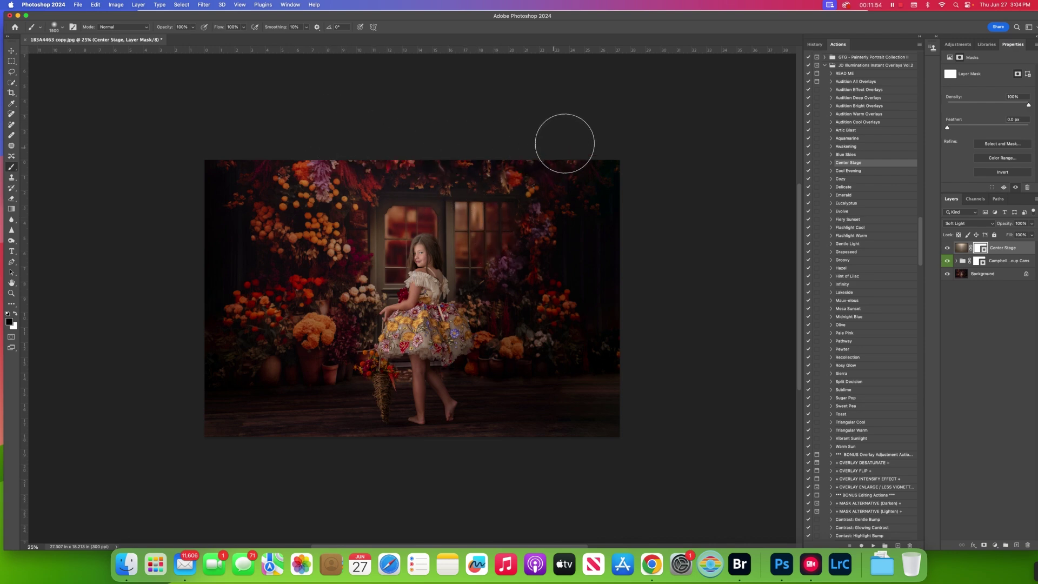
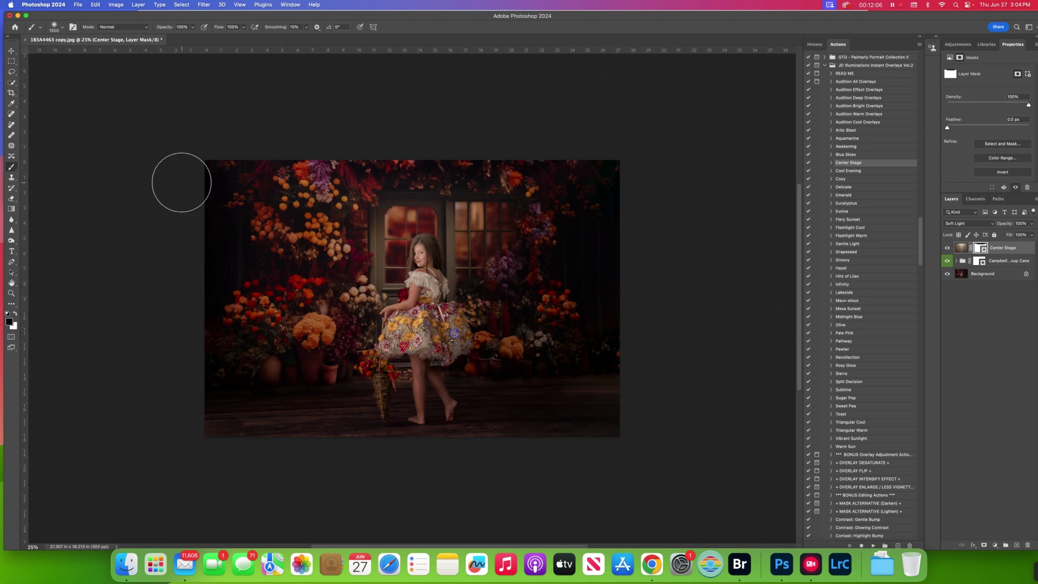
- Set the brush opacity to 27% and soften the Center Stage overlay on the girl by painting its mask black, adjusting the brush size
left_click_drag(192, 39, 164, 38)
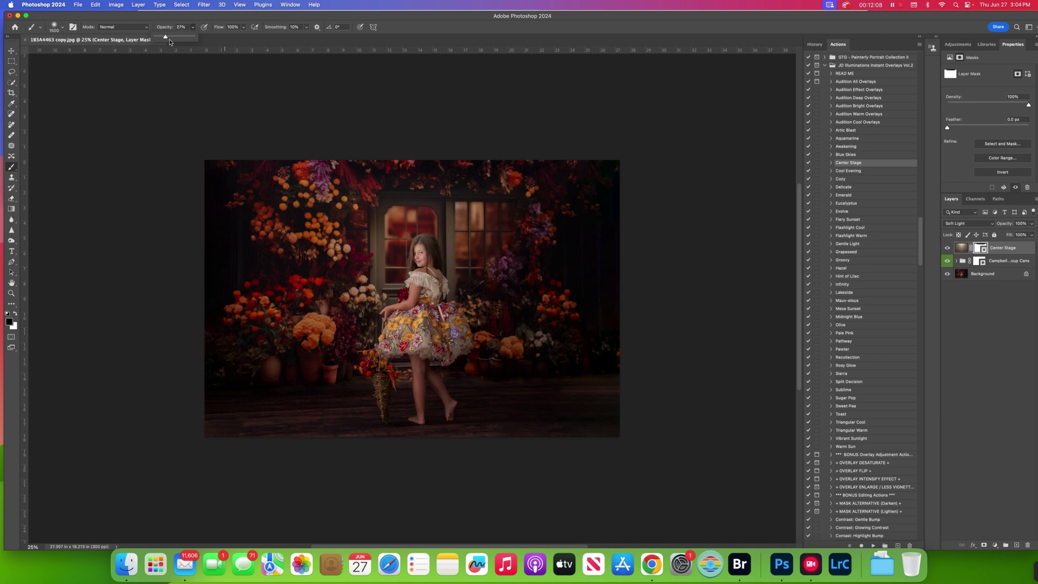
key("bracketleft")
key("bracketleft")
key("bracketleft")
key("bracketleft")
key("bracketleft")
key("bracketleft")
key("bracketleft")
key("bracketleft")
key("bracketleft")
key("bracketleft")
key("bracketleft")
key("bracketleft")
key("bracketright")
key("bracketright")
key("bracketright")
key("bracketright")
key("bracketright")
key("bracketright")
key("bracketright")
key("bracketright")
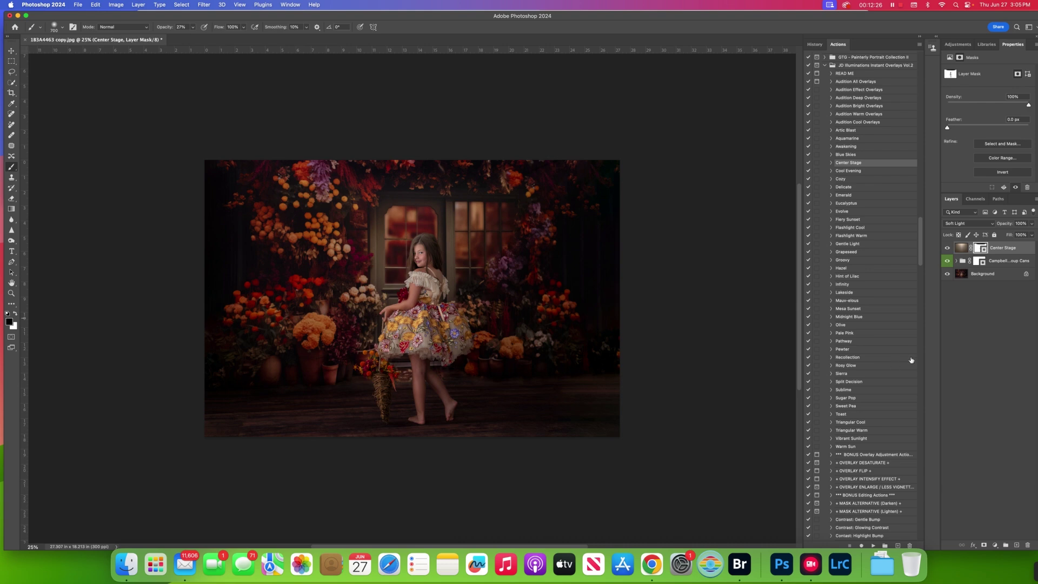
- Play the Flashlight Cool overlay action and lightly brush black on its layer mask at 27% brush opacity
left_click(862, 228)
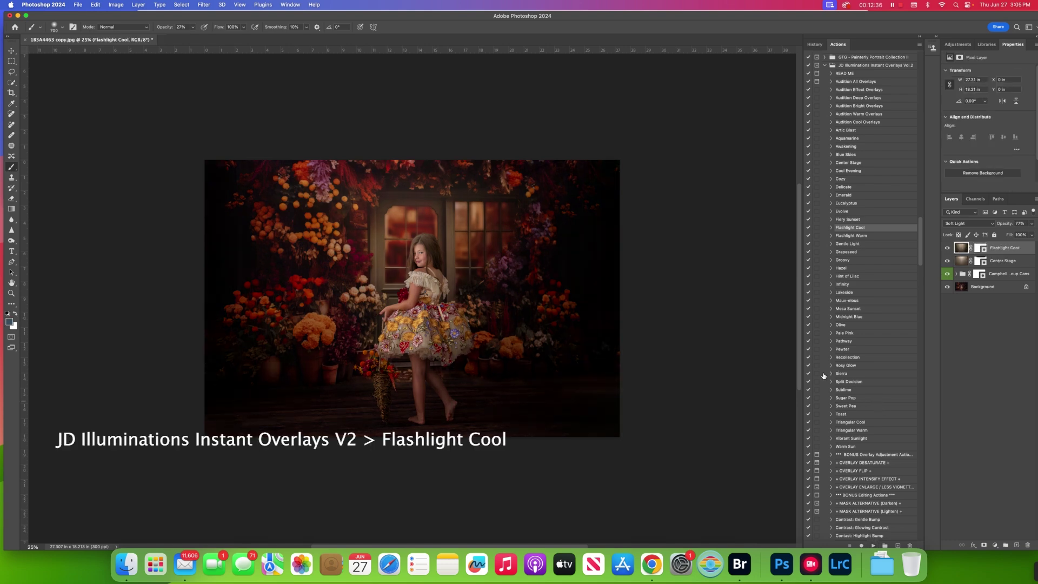
left_click(981, 248)
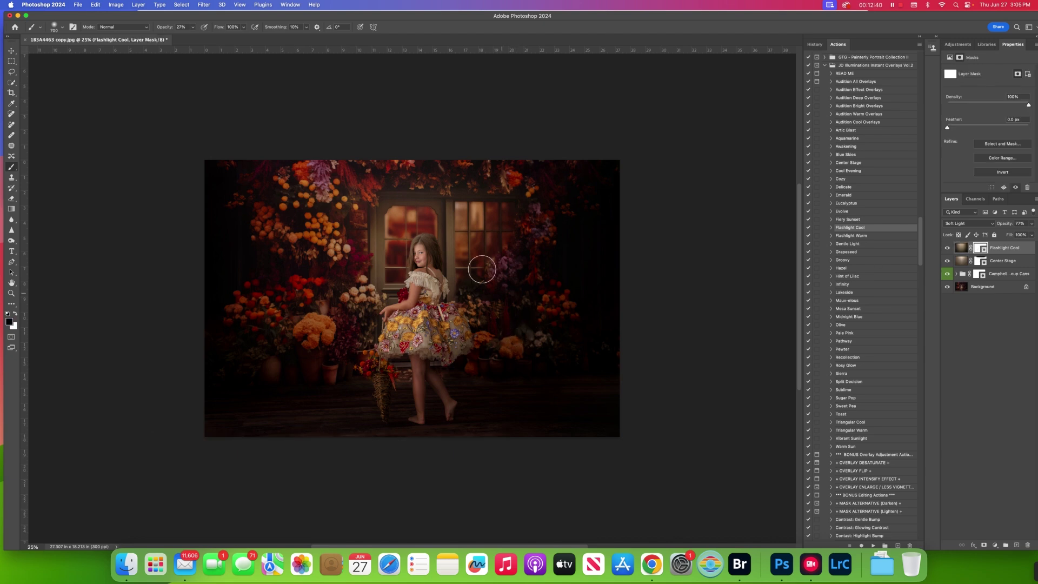
key("bracketright")
key("bracketright")
key("bracketright")
key("bracketright")
key("bracketright")
key("bracketleft")
key("bracketleft")
key("bracketleft")
key("bracketleft")
key("bracketleft")
- Raise the brush opacity to 100% and mask the Flashlight Cool overlay off the girl with black, adjusting the brush size
left_click(193, 27)
left_click_drag(193, 37, 232, 42)
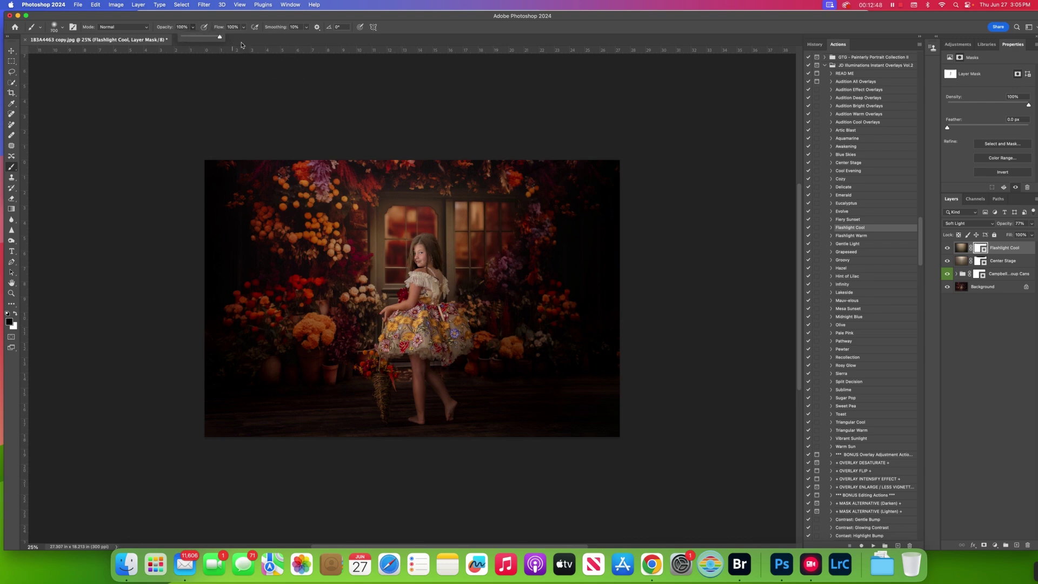
left_click(424, 272)
key("bracketleft")
key("bracketleft")
key("bracketleft")
key("bracketleft")
key("bracketleft")
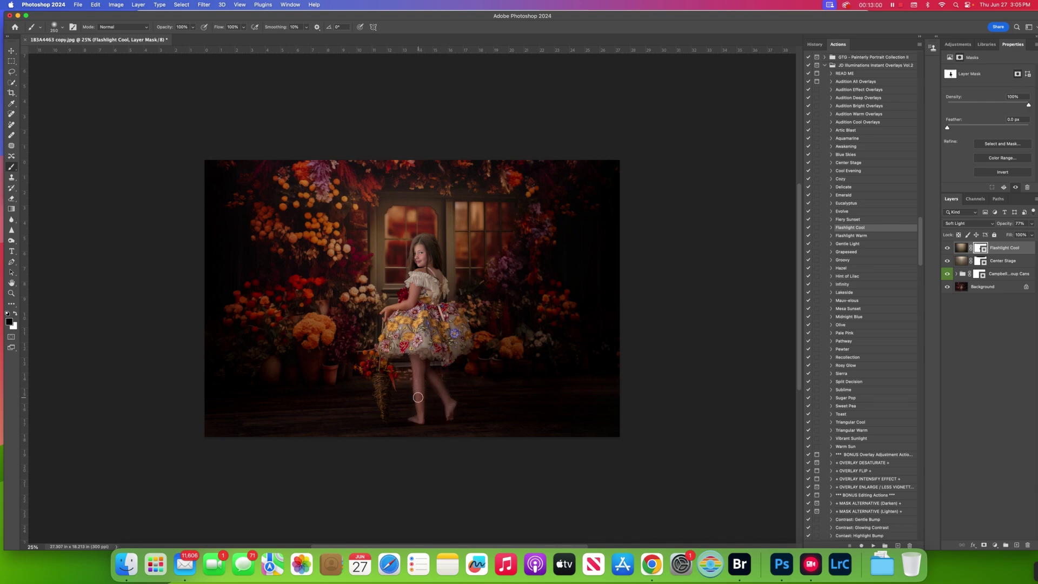
key("bracketright")
key("bracketright")
key("bracketright")
key("bracketright")
- Play the Turner (light paint + extra rich) painterly texture action and allow it to flatten the image
scroll(860, 316, "up", 15)
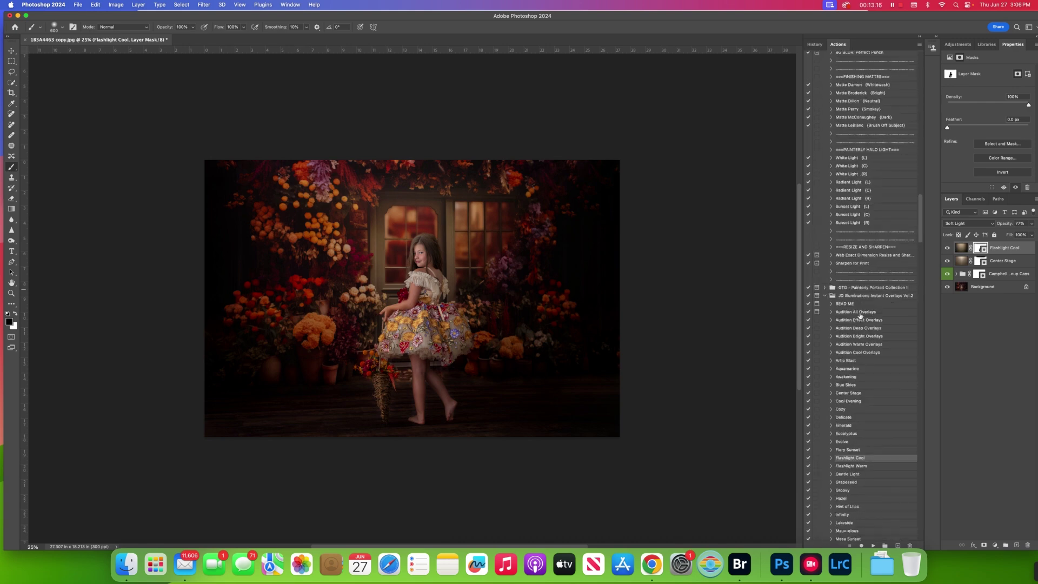
scroll(860, 316, "down", 20)
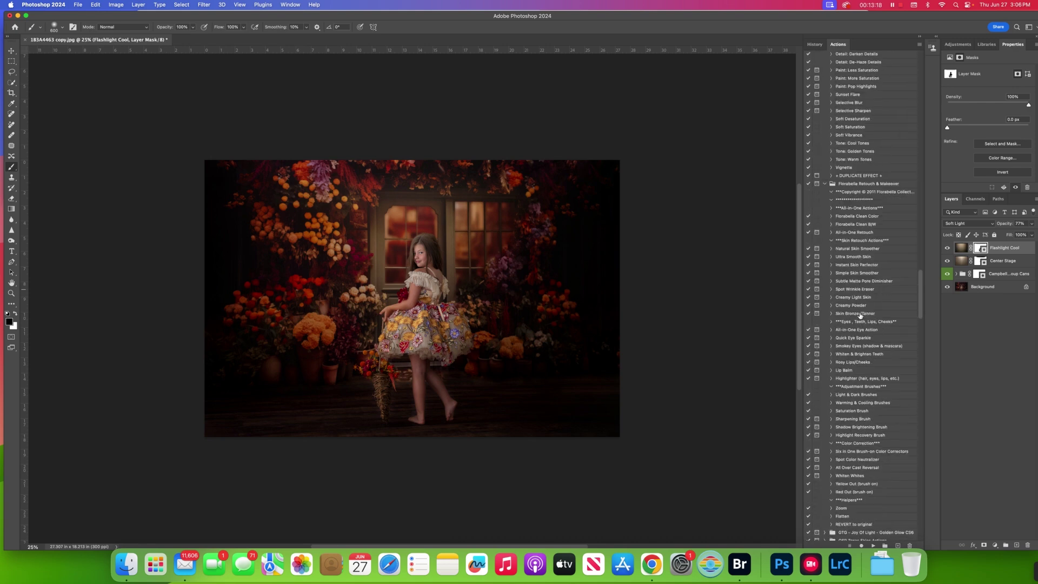
scroll(860, 316, "up", 1)
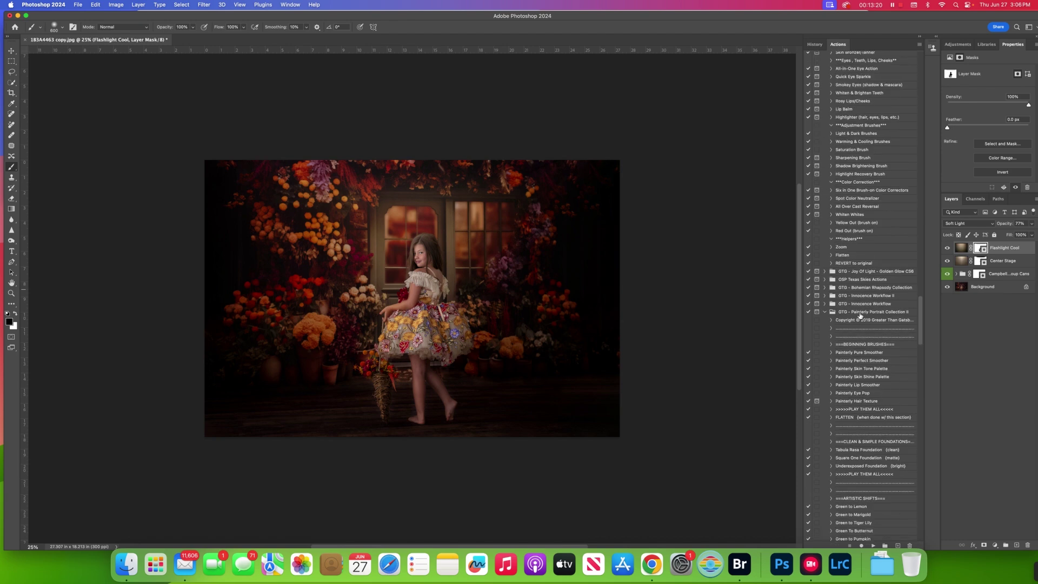
scroll(860, 316, "down", 15)
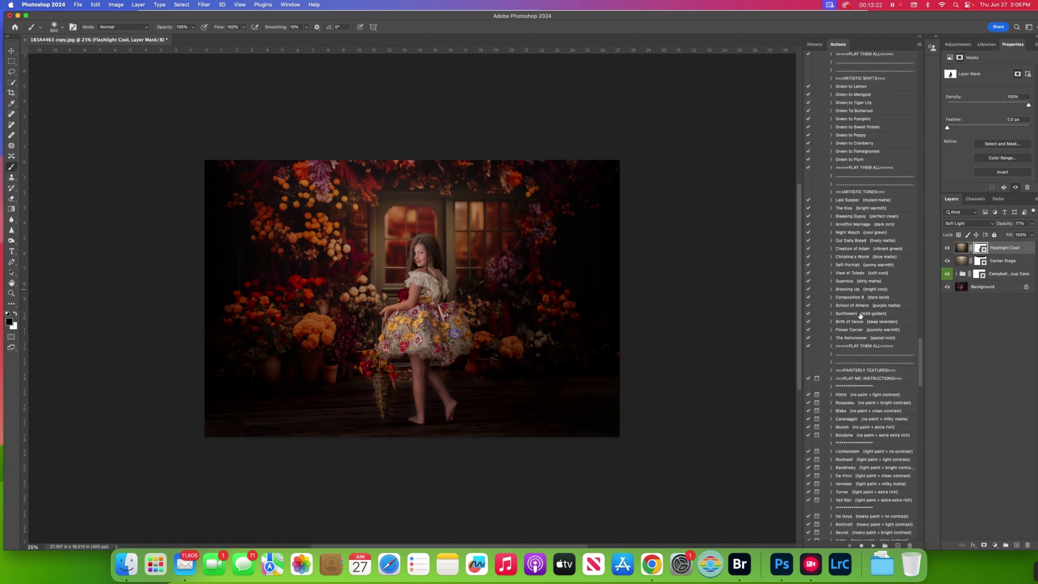
scroll(859, 316, "down", 5)
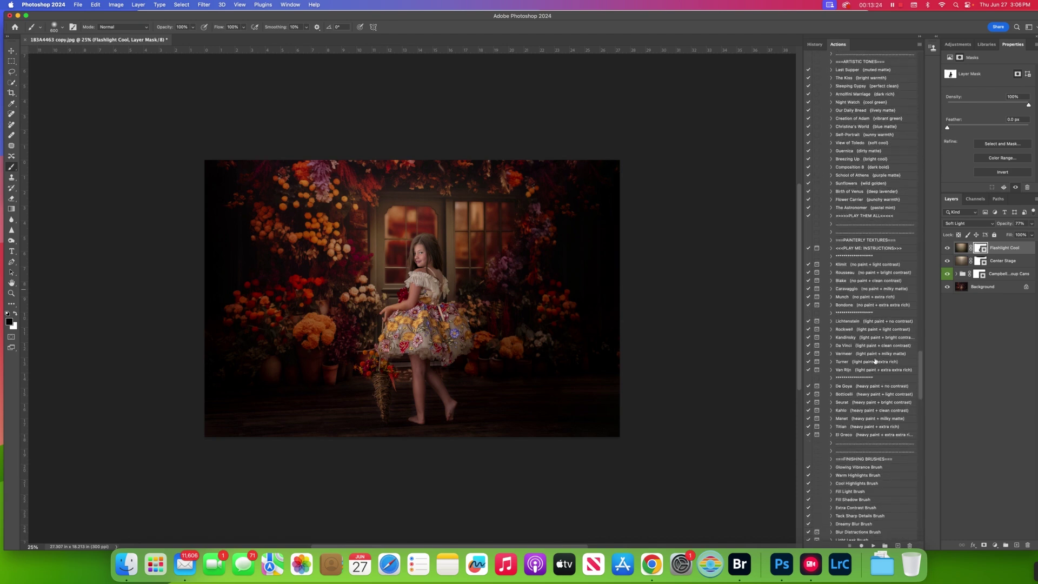
left_click(905, 362)
left_click(874, 545)
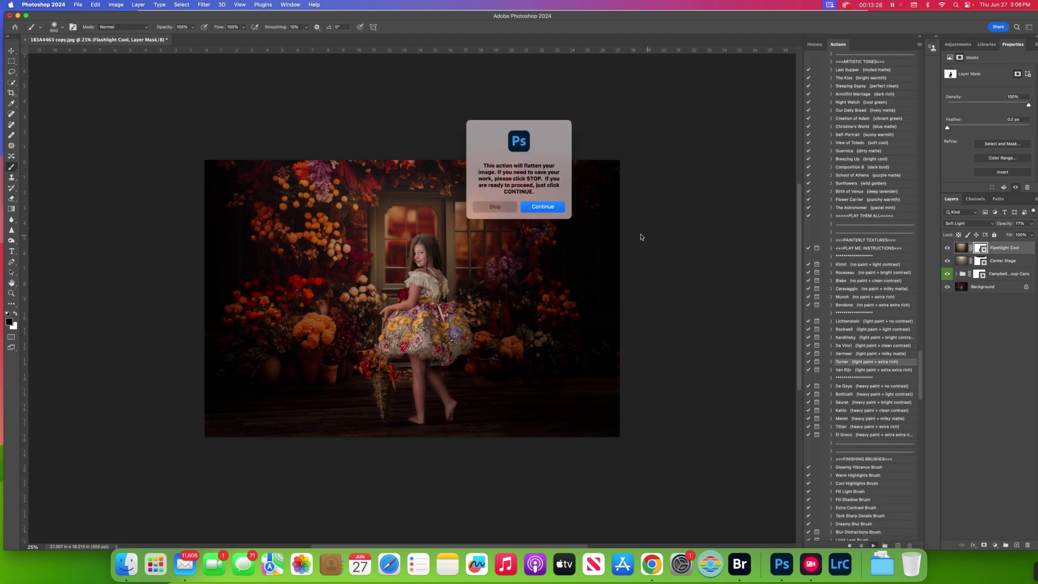
left_click(527, 207)
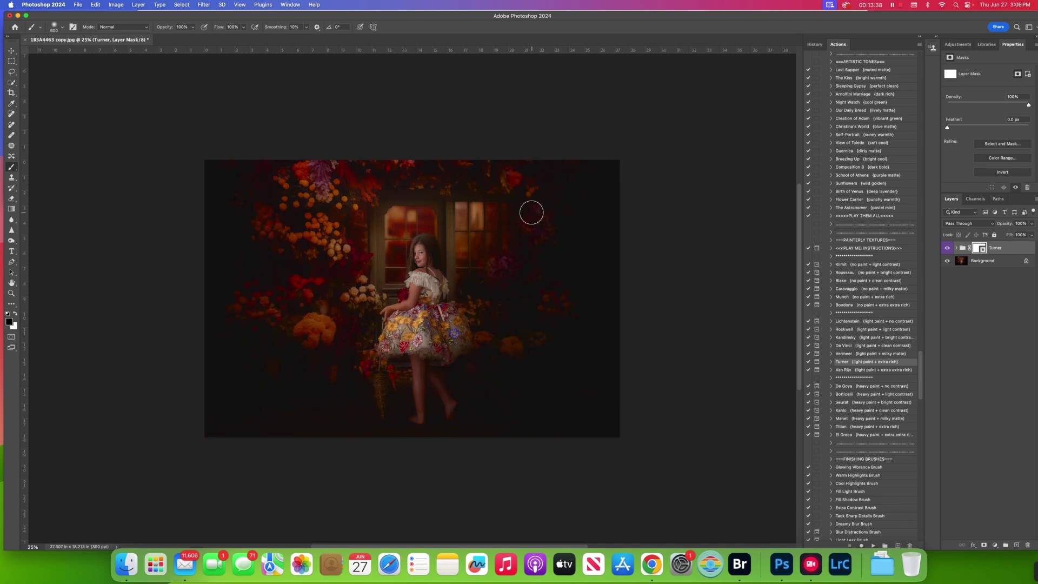
- Reduce the Turner group's opacity to 37% and paint black on its mask to remove the effect from the girl
left_click(1032, 224)
left_click_drag(1034, 234, 1008, 234)
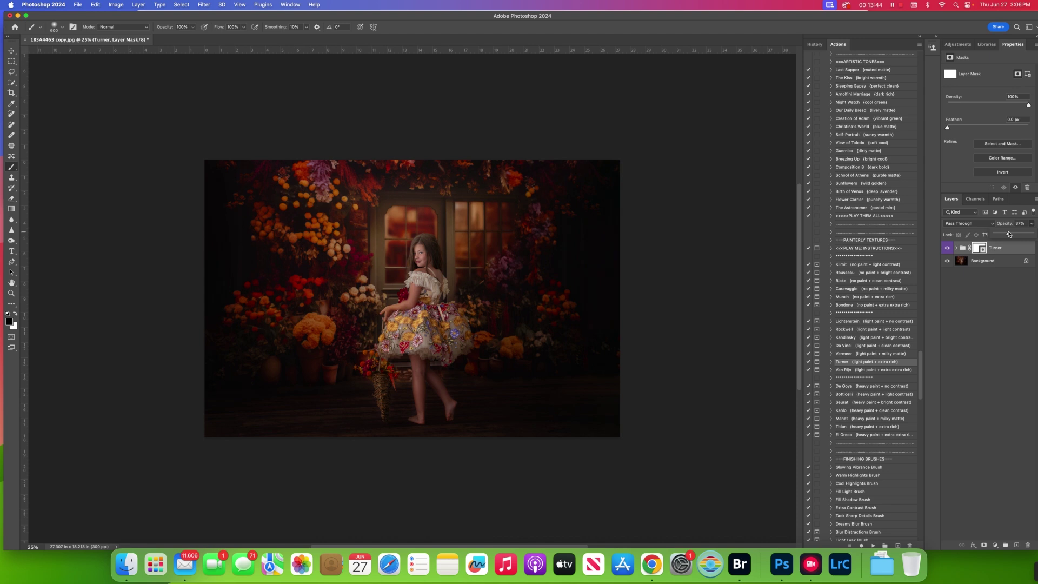
left_click(978, 248)
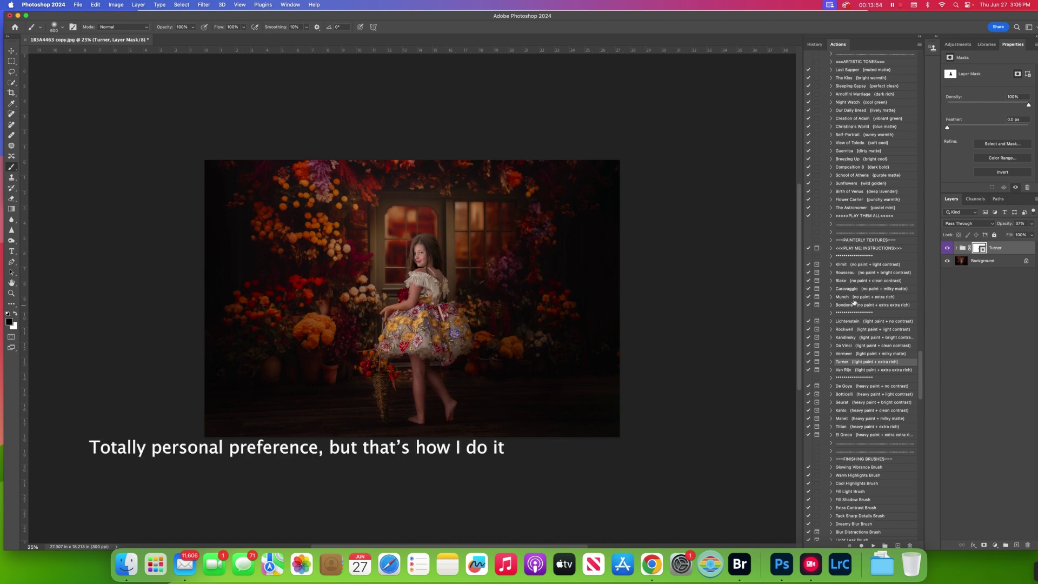
- Play the Cubism (clean cool) finishing tone action, reduce its layer opacity to 32% and merge it down
scroll(876, 325, "down", 10)
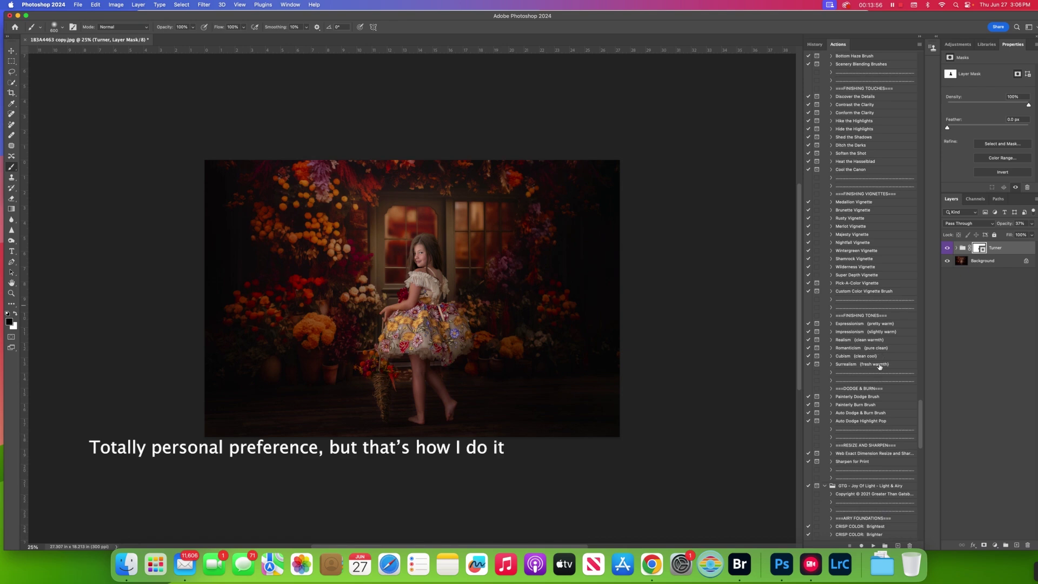
left_click(878, 359)
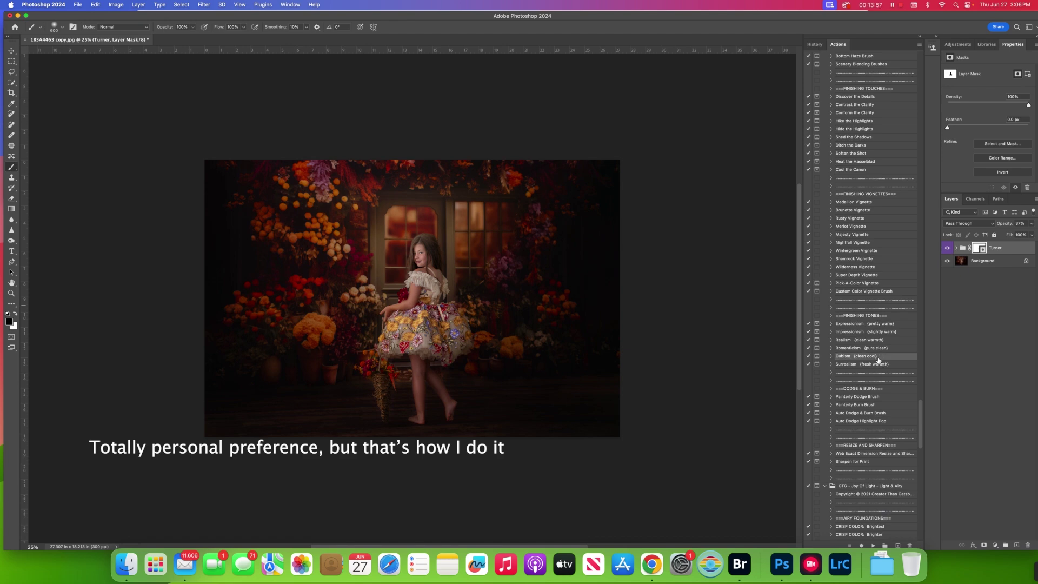
left_click(872, 546)
left_click(554, 213)
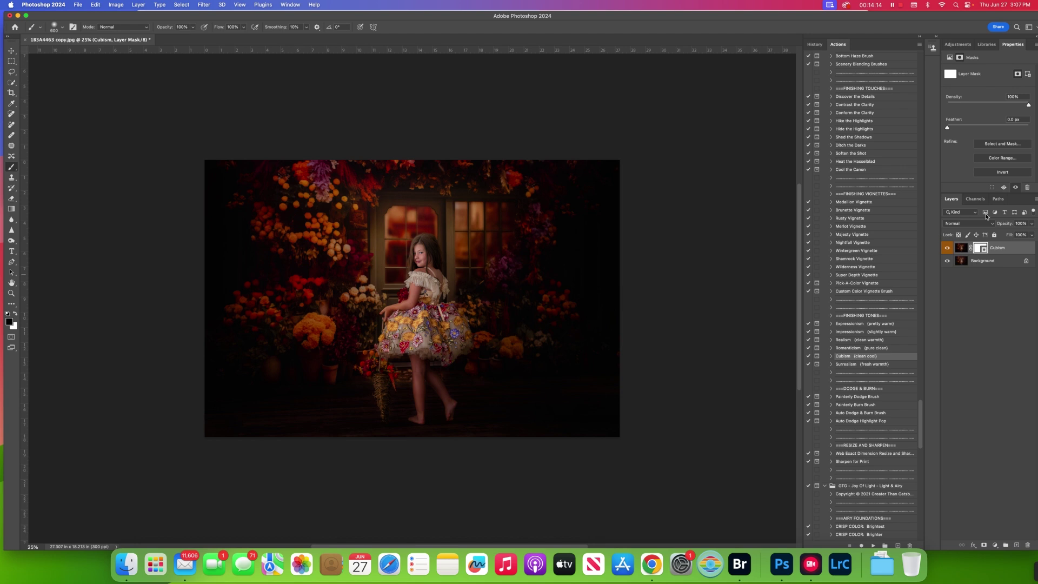
left_click(1033, 225)
left_click_drag(1030, 234, 1007, 235)
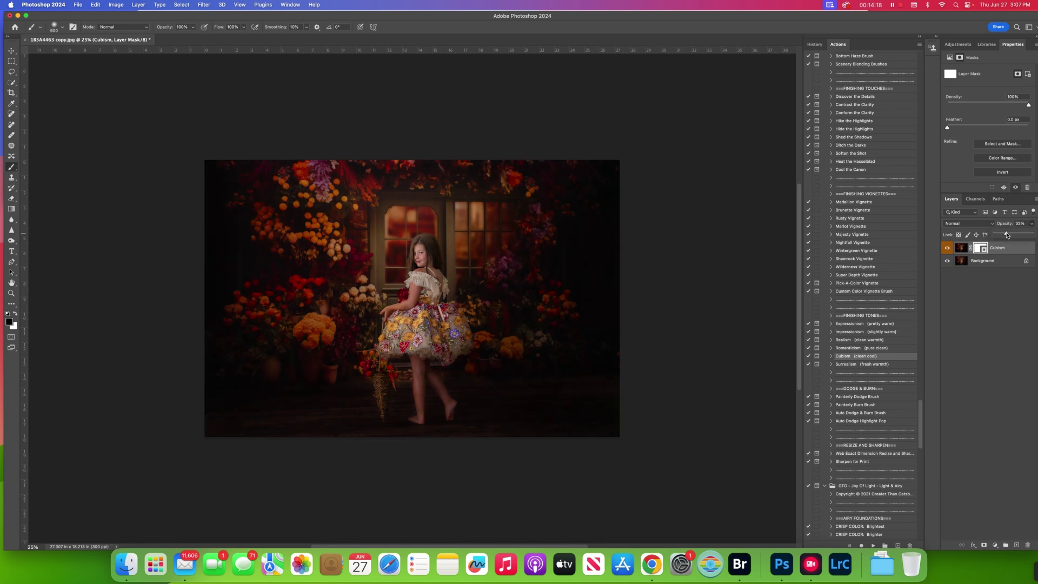
left_click(994, 247)
key("super+e")
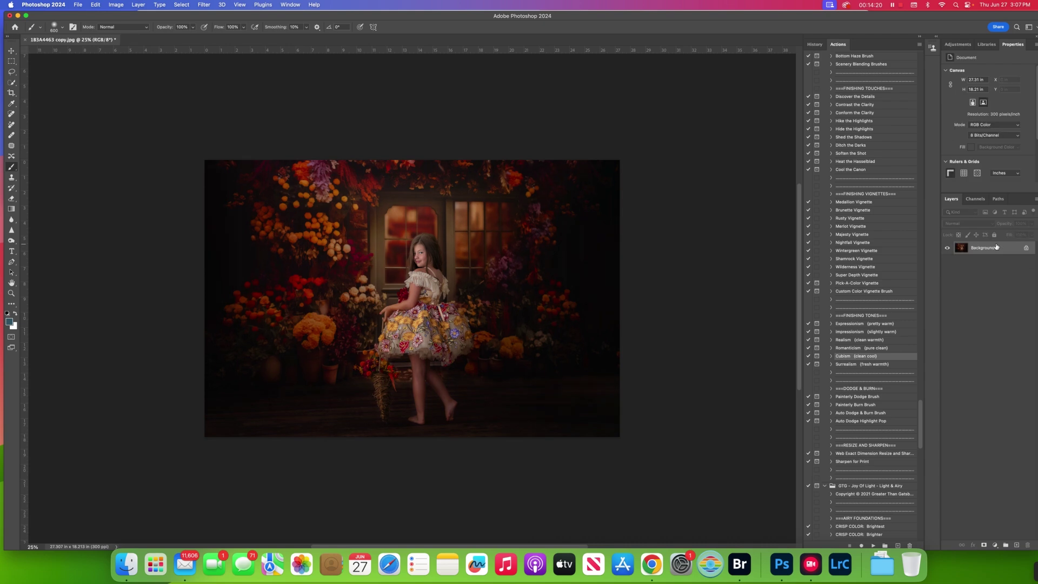
- Play the Romanticism (pure clean) finishing tone action, lower its layer opacity to about 56% and flatten the image
left_click(856, 348)
left_click(873, 546)
left_click(540, 207)
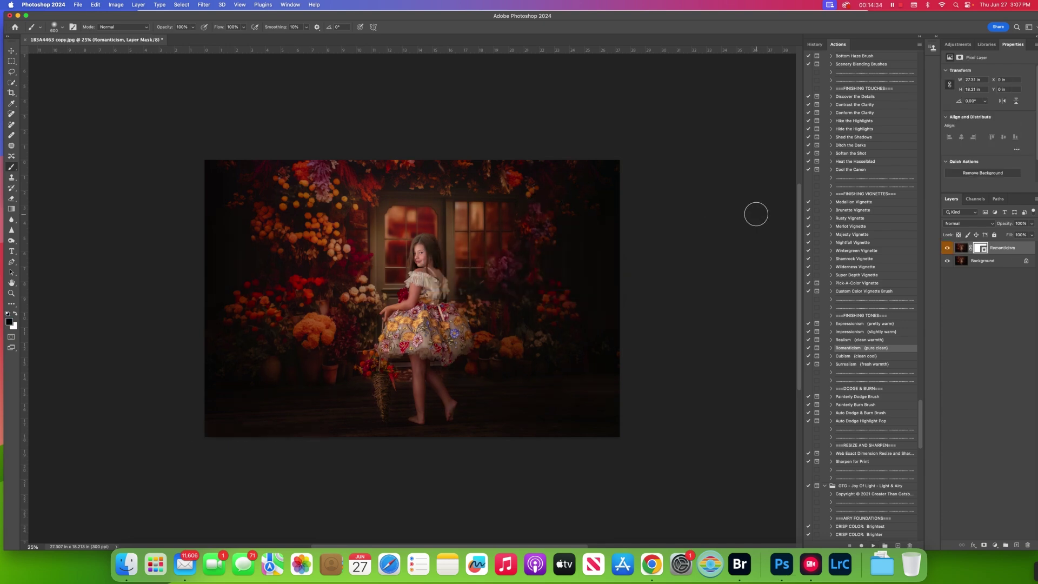
left_click(1033, 226)
mouse_move(1032, 233)
left_mouse_down()
mouse_move(994, 236)
mouse_move(1015, 235)
left_mouse_up()
left_click(138, 6)
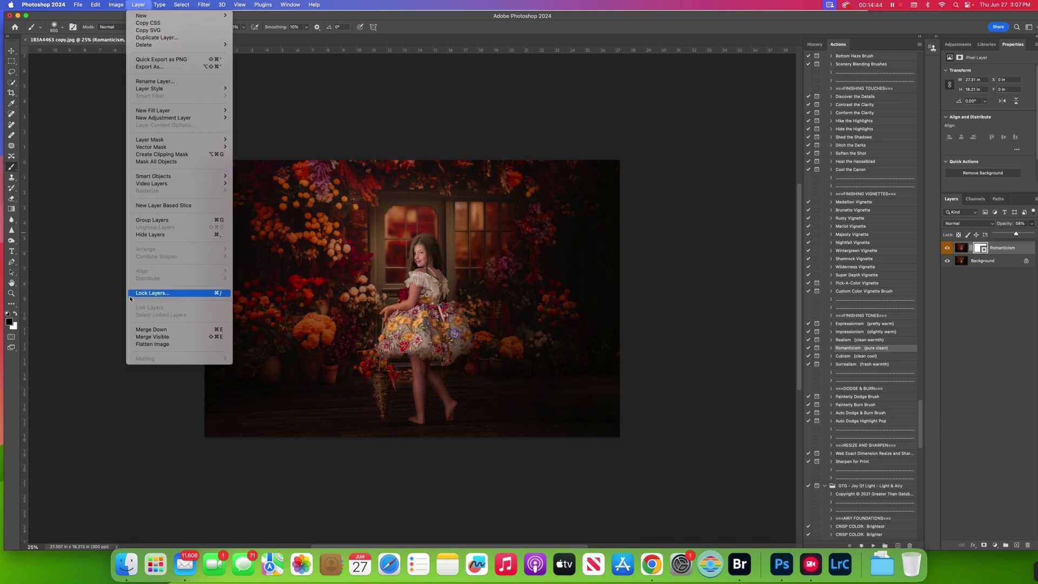
left_click(156, 345)
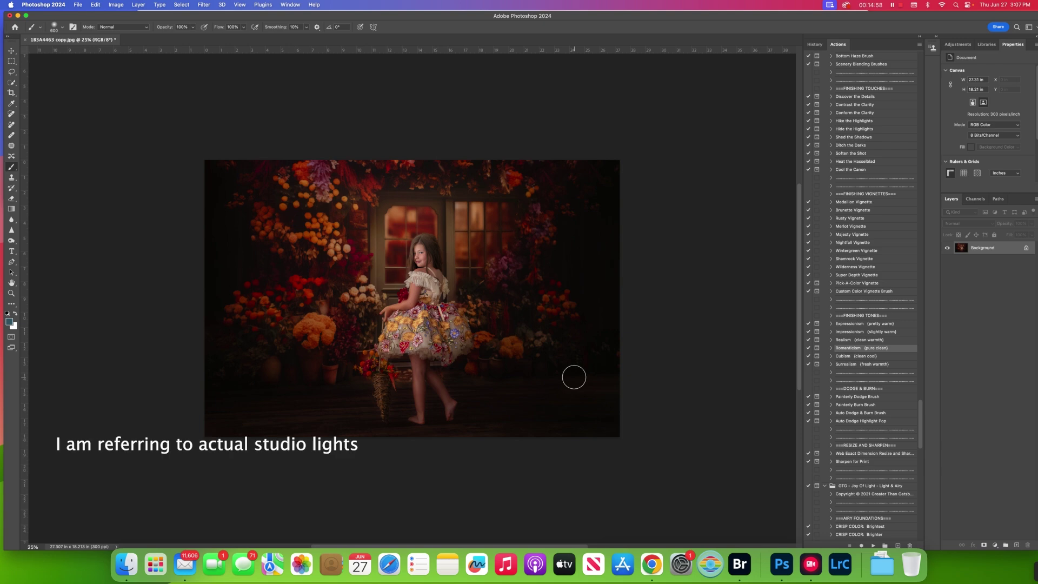
- Play the Paint: Pop Highlights action from JD Illuminations Instant Overlays Vol 2, keeping the default layer names
scroll(875, 382, "down", 10)
scroll(874, 381, "down", 20)
scroll(874, 381, "up", 7)
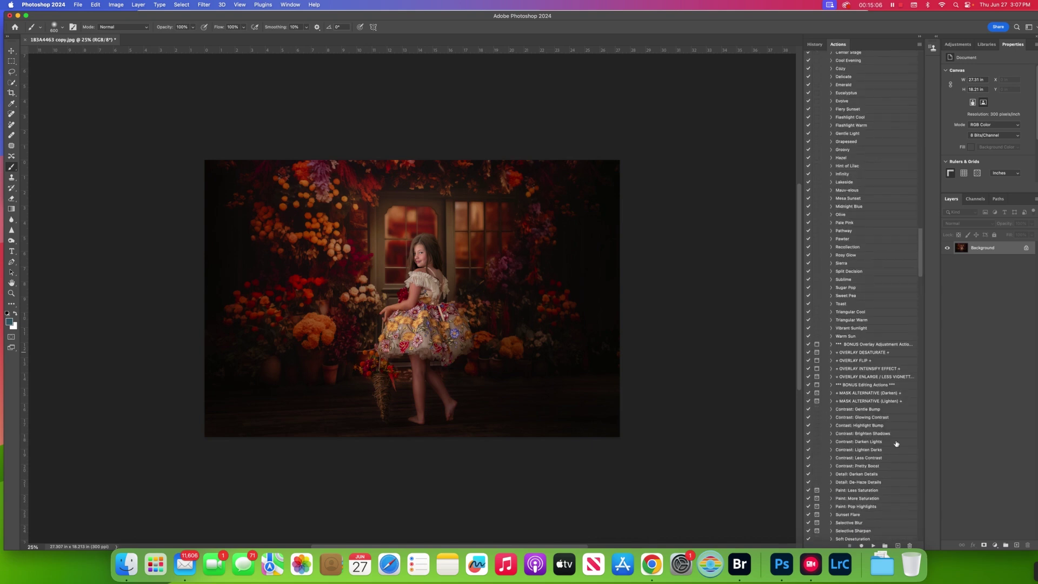
scroll(887, 459, "down", 1)
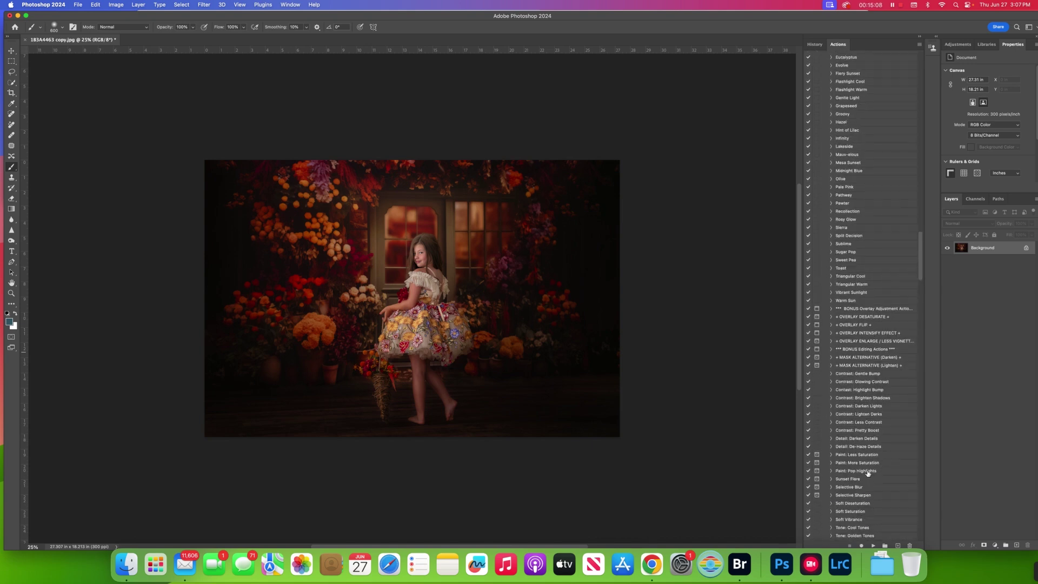
scroll(872, 450, "up", 6)
scroll(871, 452, "up", 2)
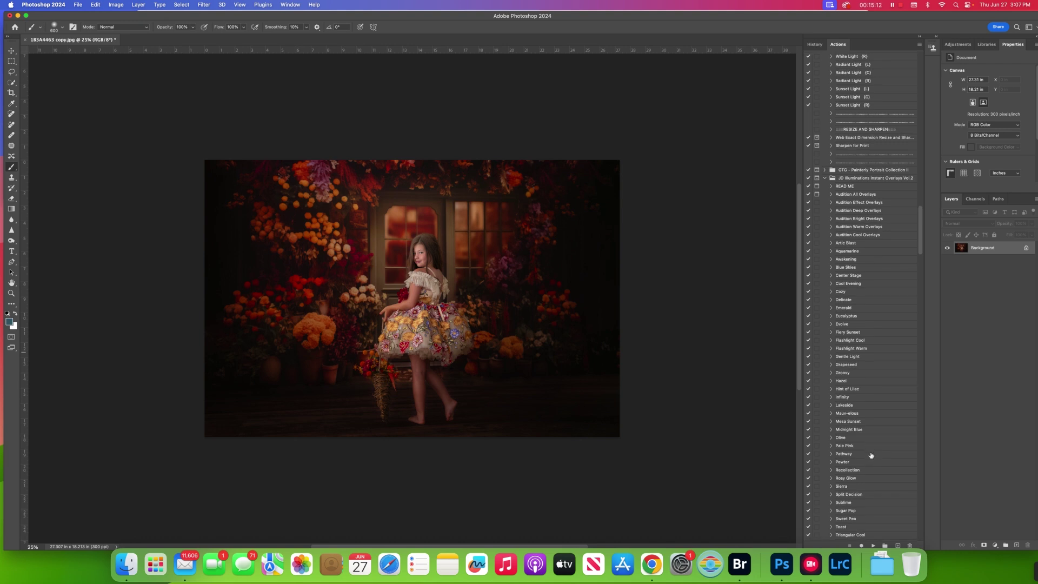
scroll(872, 453, "down", 11)
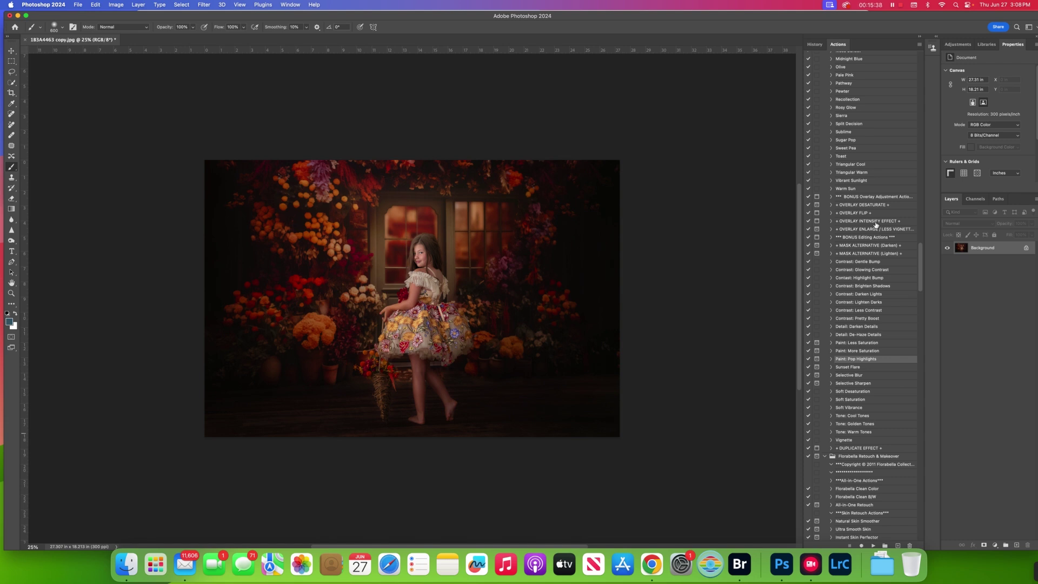
left_click(872, 545)
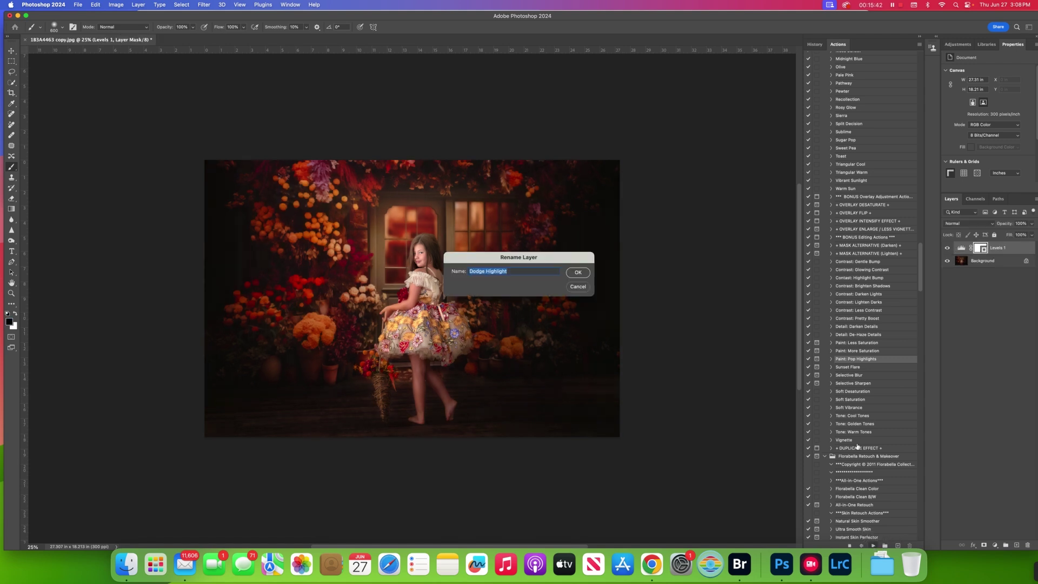
left_click(578, 272)
left_click(578, 273)
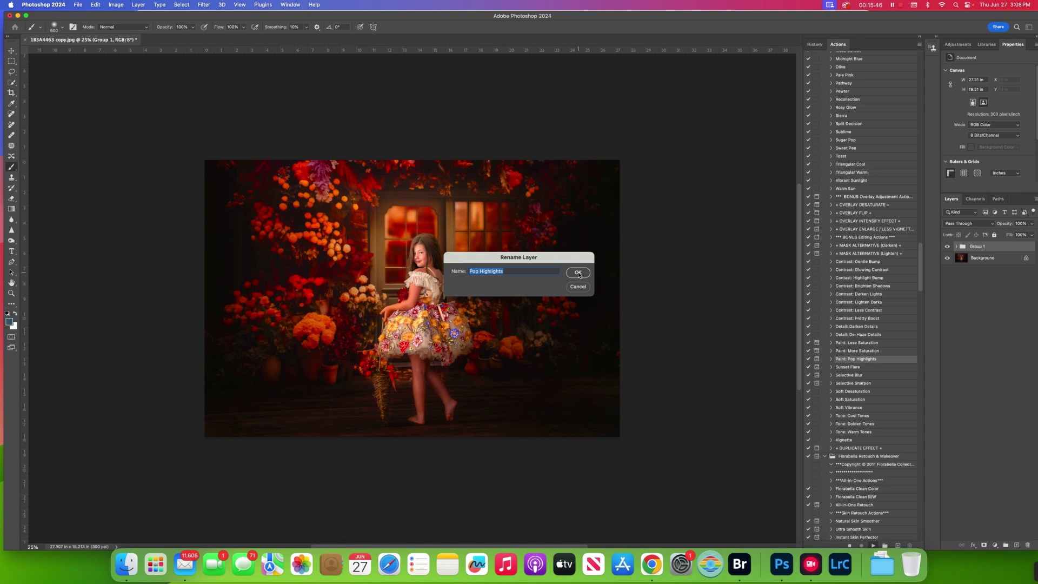
left_click(578, 272)
left_click(543, 221)
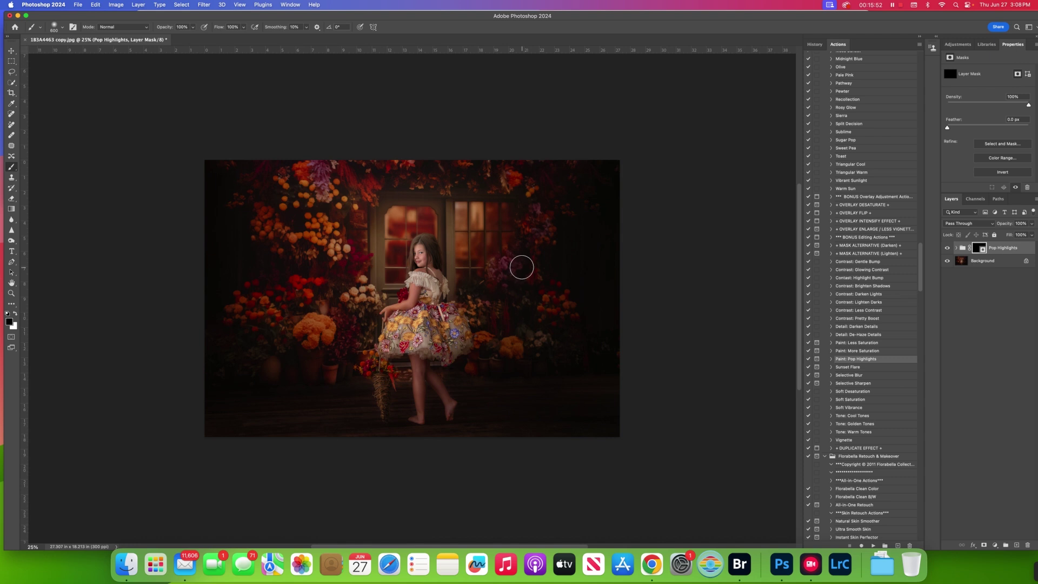
- Paint white with an enlarged brush on the Pop Highlights mask over the windows behind the girl
key("x")
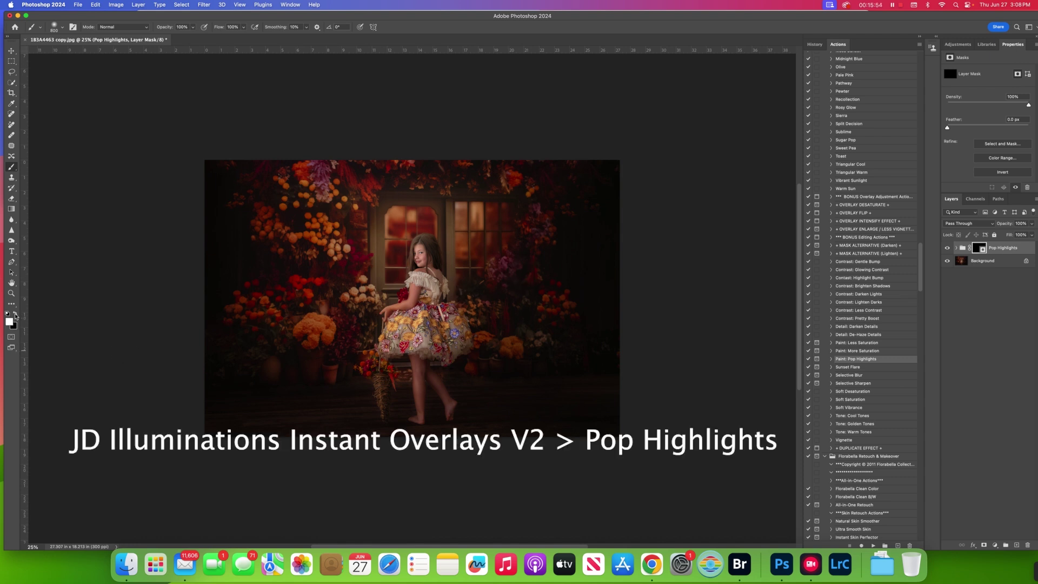
key("bracketright")
key("bracketright")
key("bracketright")
key("bracketright")
key("bracketright")
key("bracketright")
key("bracketright")
left_click(470, 222)
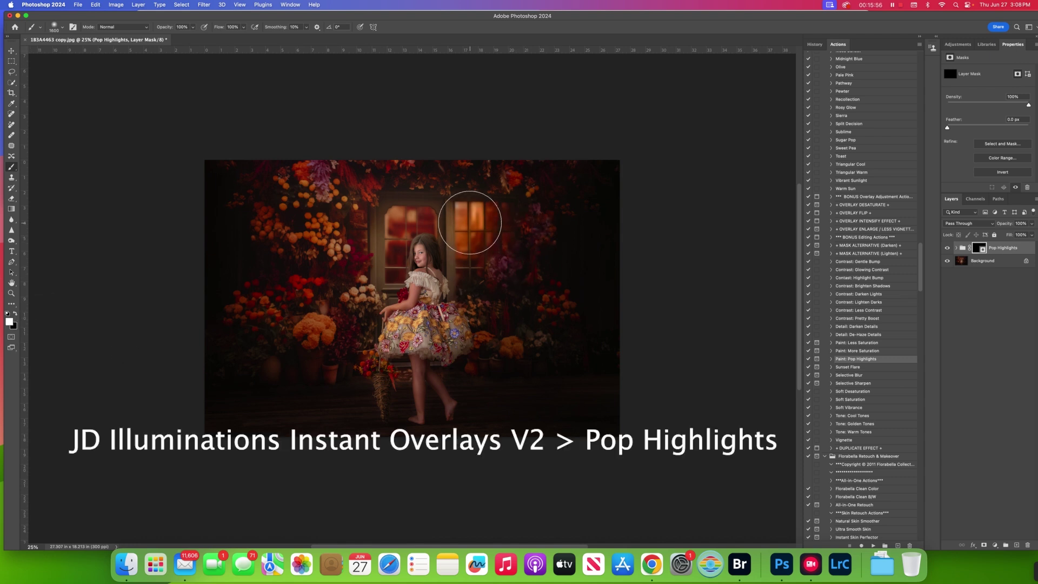
mouse_move(427, 213)
left_mouse_down()
mouse_move(371, 209)
mouse_move(358, 219)
mouse_move(372, 242)
left_mouse_up()
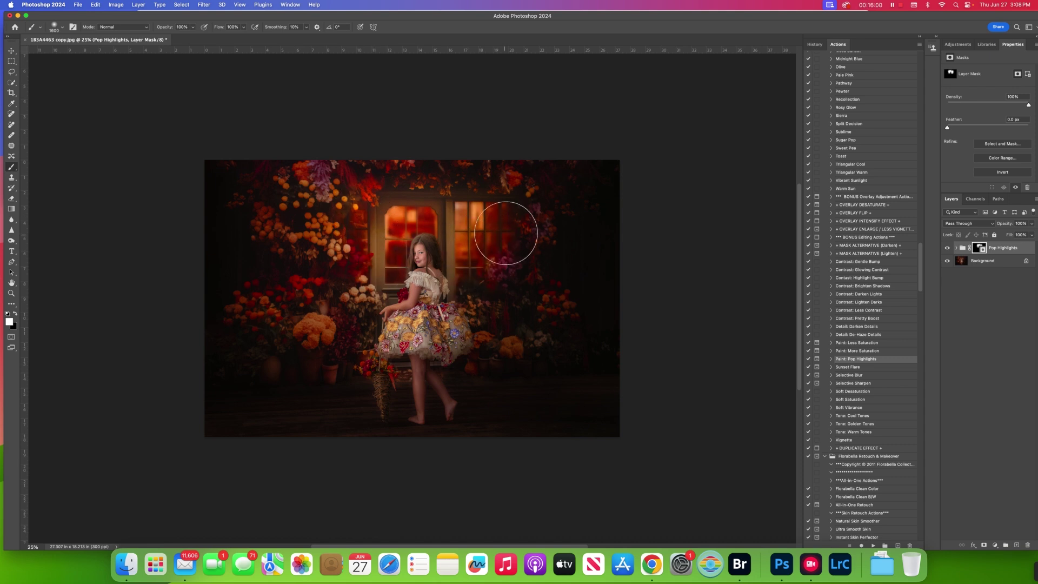
- Reduce the Pop Highlights group's opacity to 34% and lower the opacity of its Saturate Strongly layer to almost nothing
left_click(1032, 224)
mouse_move(1000, 235)
left_mouse_down()
mouse_move(989, 236)
mouse_move(1007, 235)
left_mouse_up()
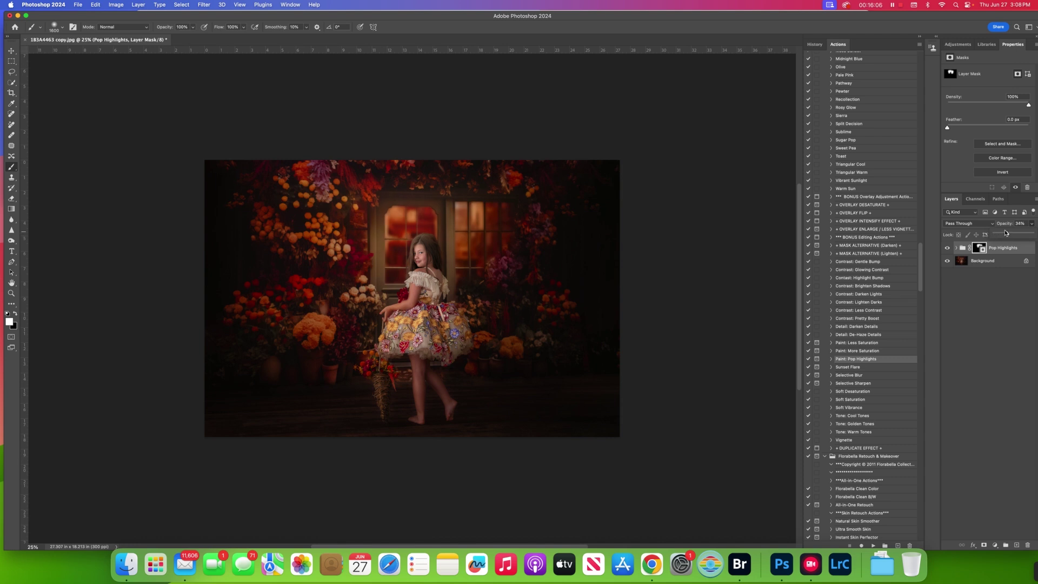
left_click(956, 248)
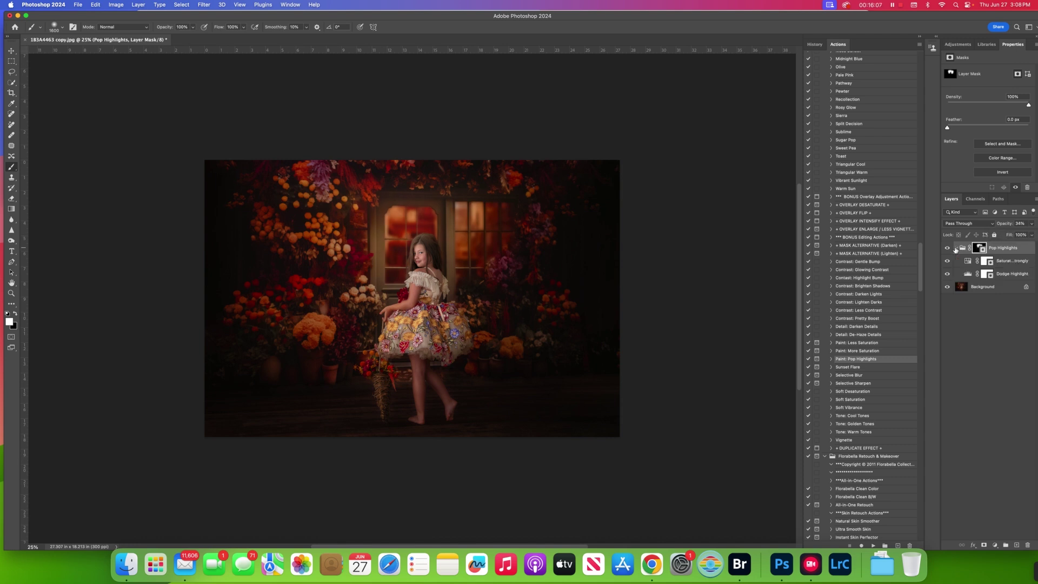
left_click(1019, 262)
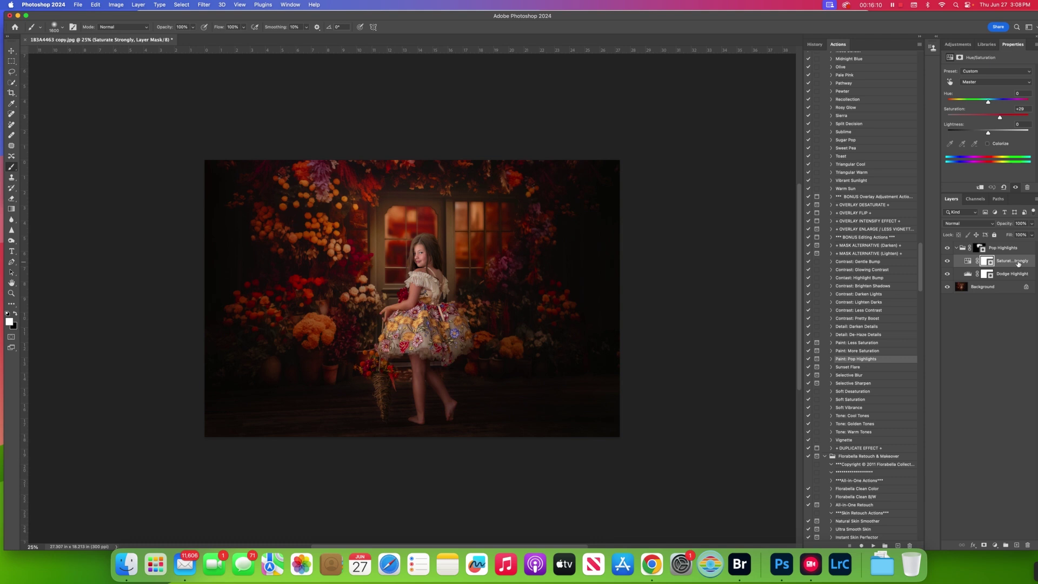
left_click(1031, 235)
left_click_drag(1031, 235, 994, 233)
- Collapse the Pop Highlights group and set its opacity to 63%
left_click(1003, 249)
left_click(957, 247)
left_click(1031, 223)
mouse_move(1008, 236)
left_mouse_down()
mouse_move(1035, 236)
mouse_move(1018, 237)
left_mouse_up()
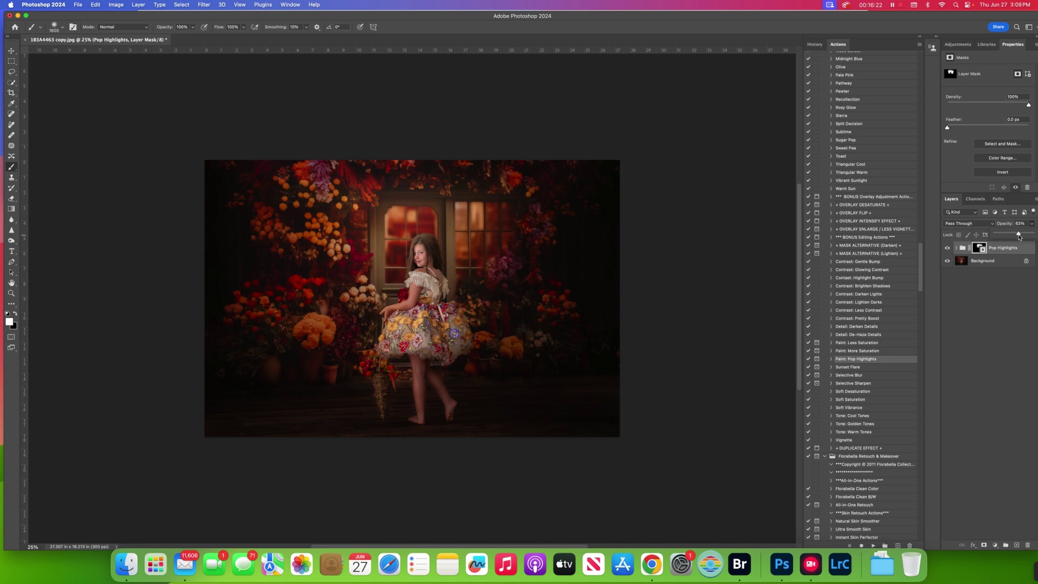
- Play the Sun In Lightener hair enhancer action from the GTG Portrait Retouch Collection
scroll(865, 298, "down", 15)
scroll(866, 299, "up", 5)
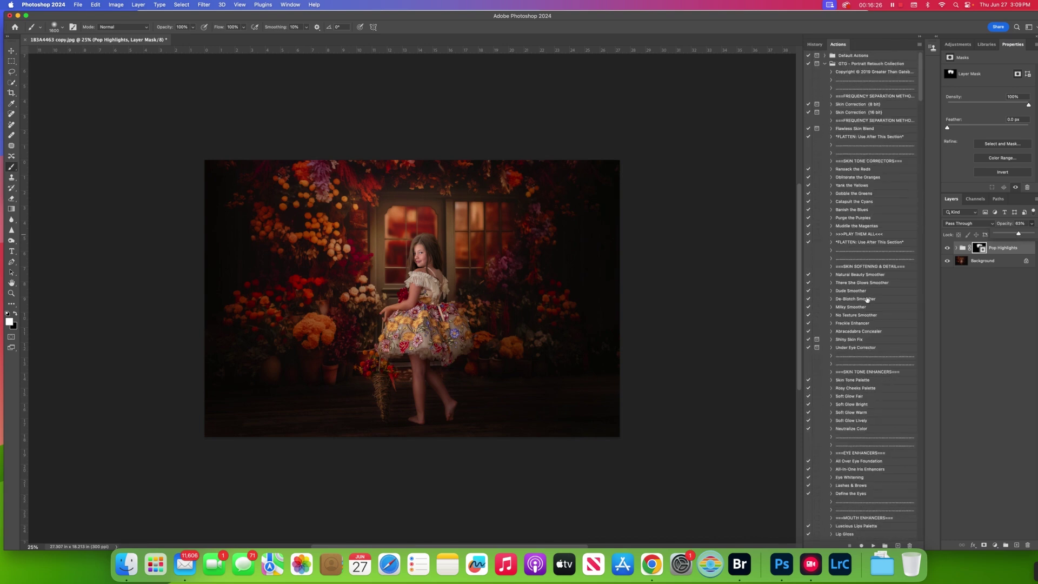
scroll(877, 500, "up", 5)
scroll(876, 500, "down", 1)
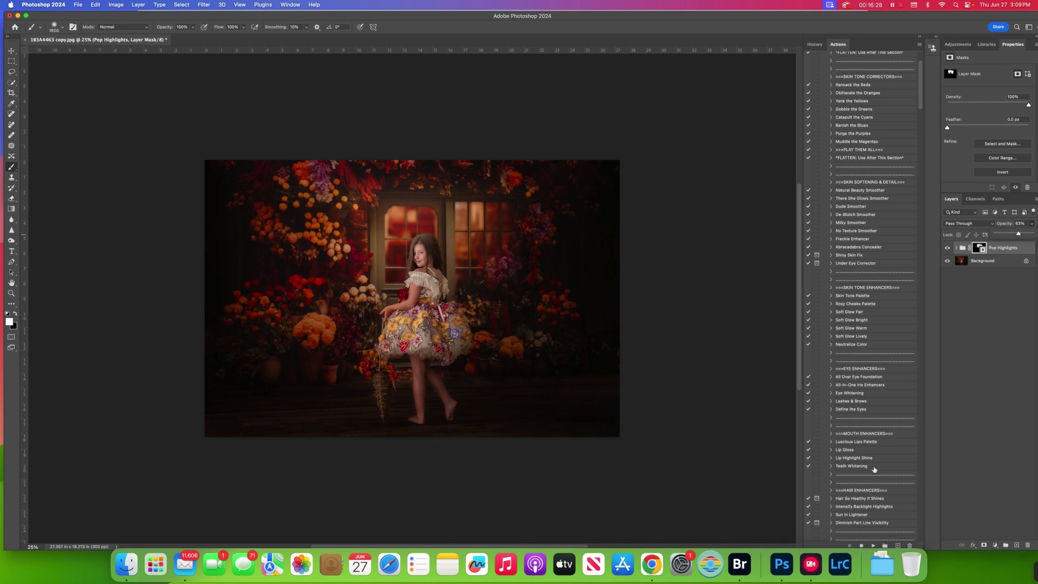
left_click(869, 516)
left_click(873, 546)
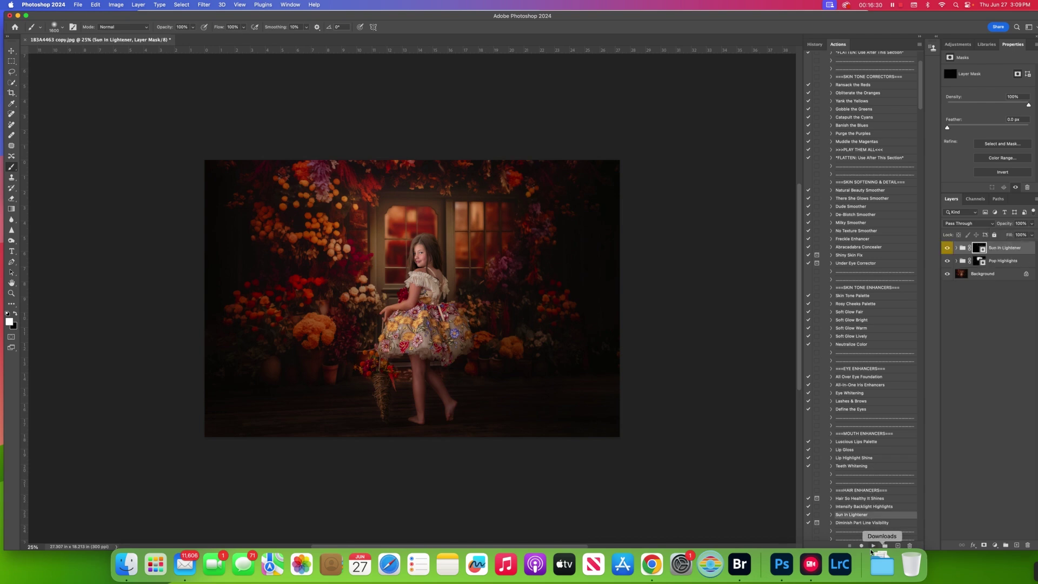
- Paint white on the Sun In Lightener mask over the girl and nearby flowers, and reduce the group's opacity to 47%
key("bracketright")
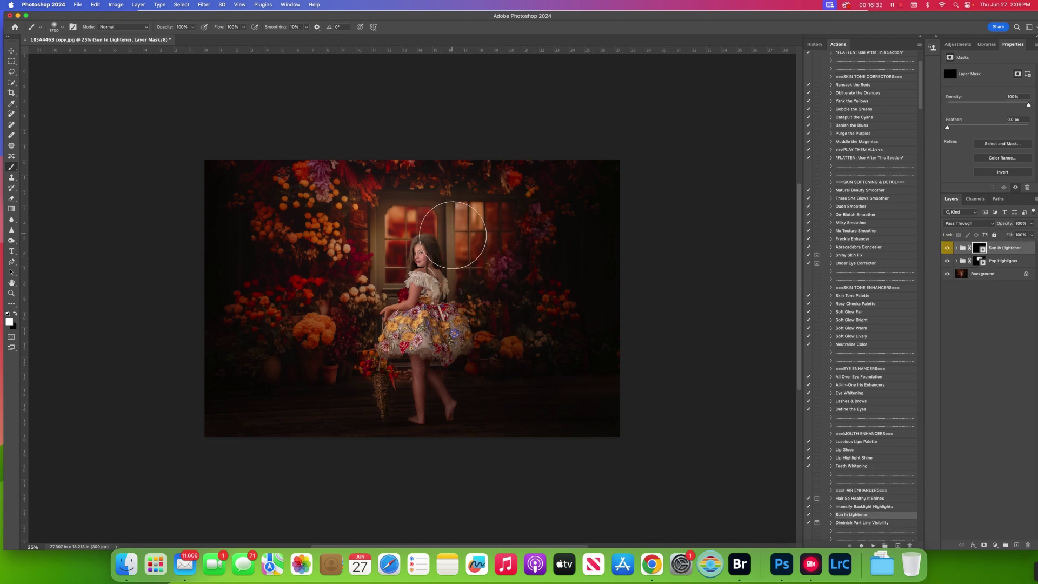
mouse_move(471, 284)
left_mouse_down()
mouse_move(422, 211)
mouse_move(343, 317)
mouse_move(355, 321)
left_mouse_up()
key("bracketleft")
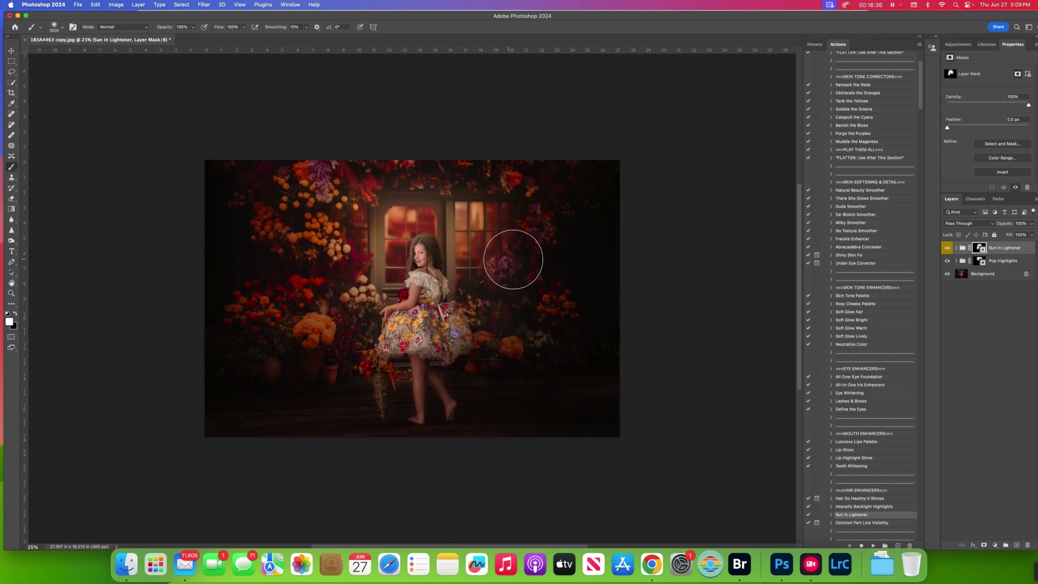
key("bracketleft")
key("bracketleft")
key("bracketleft")
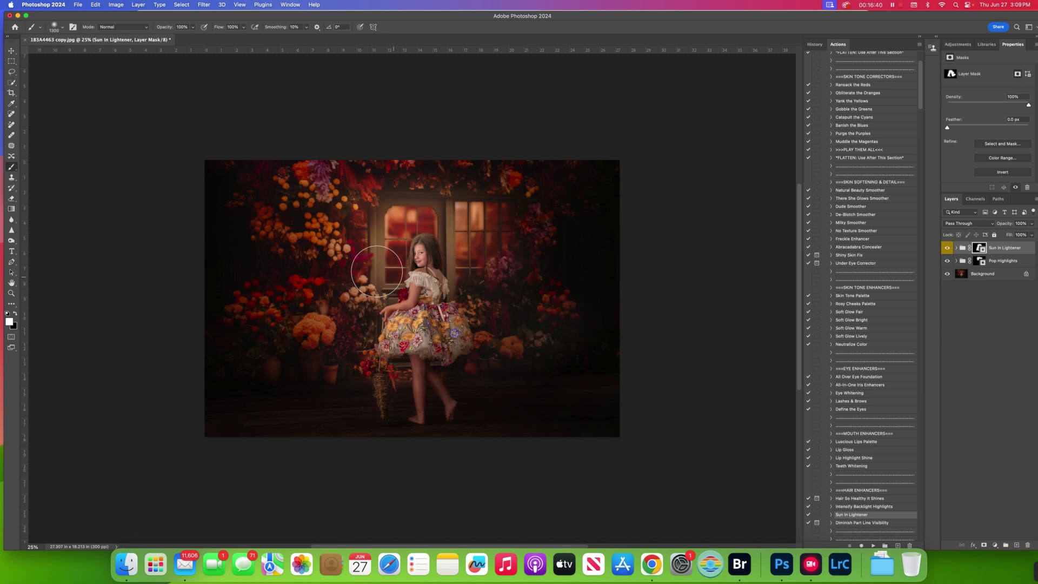
left_click(1032, 224)
mouse_move(1031, 233)
left_mouse_down()
mouse_move(997, 236)
mouse_move(1011, 234)
left_mouse_up()
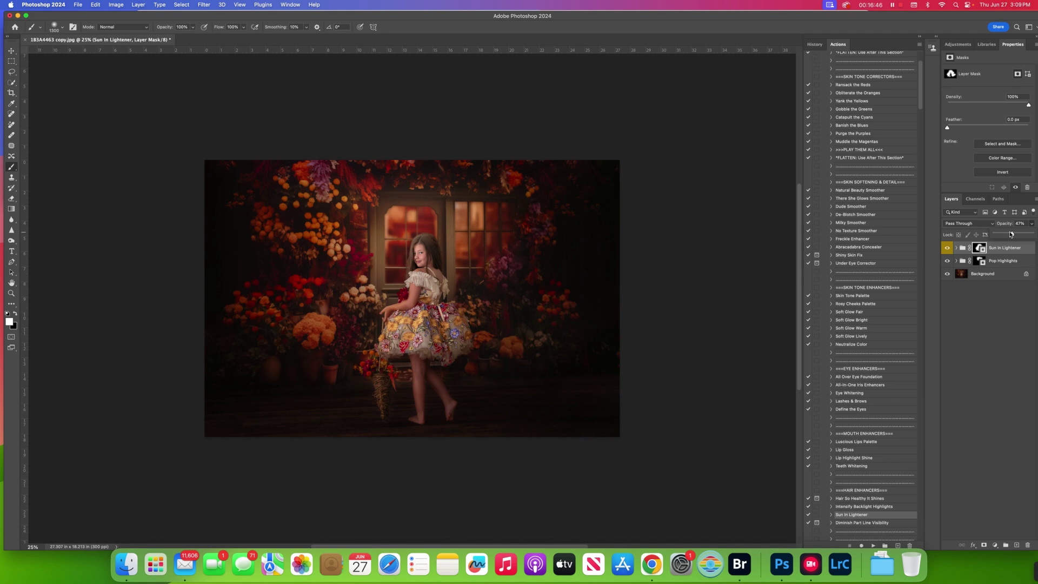
- Extend the white painting on the Sun In Lightener mask to the floor beside the girl's legs and flatten the image
key("super+minus")
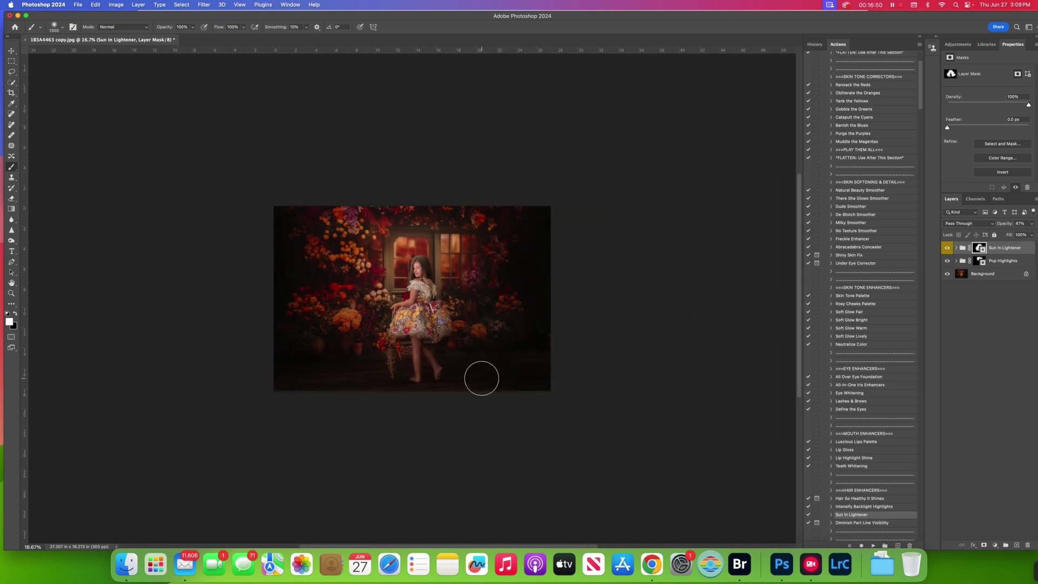
key("bracketright")
key("bracketright")
left_click_drag(374, 370, 383, 347)
left_click(142, 5)
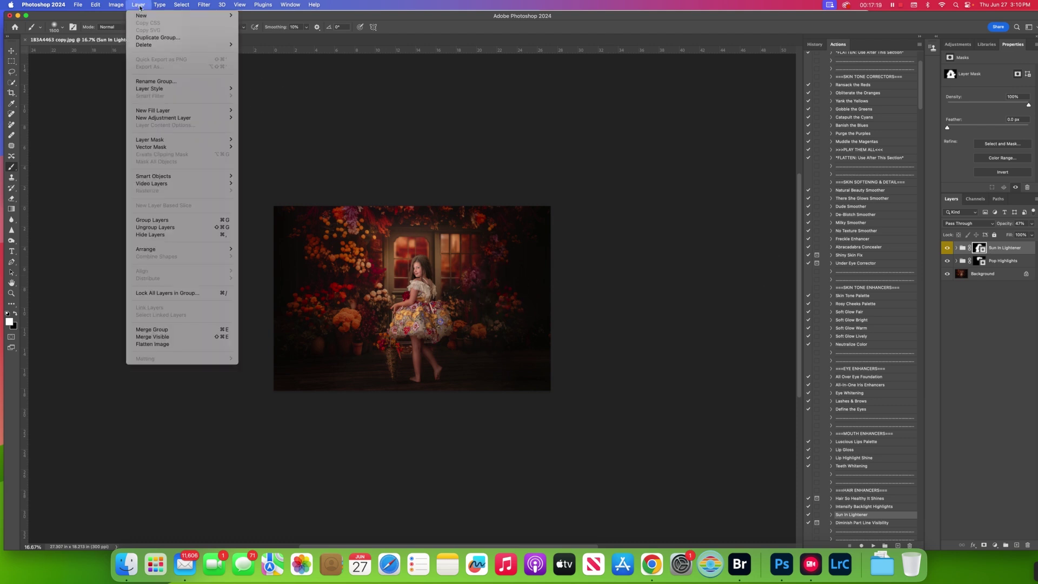
left_click(160, 345)
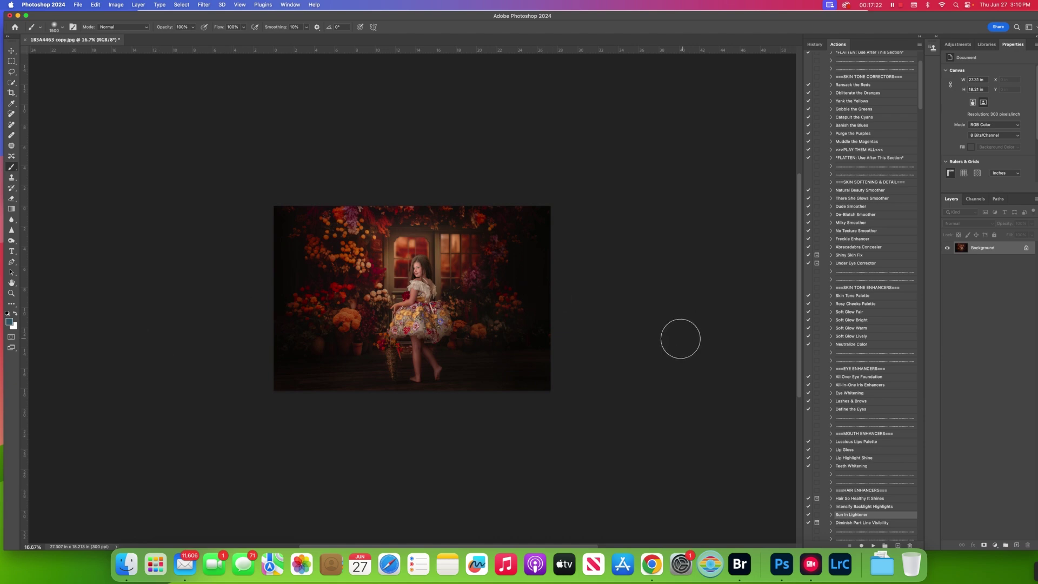
- Play the Silky Soften Boost finishing action from GTG Joy Of Light and allow it to flatten the image
scroll(811, 374, "down", 15)
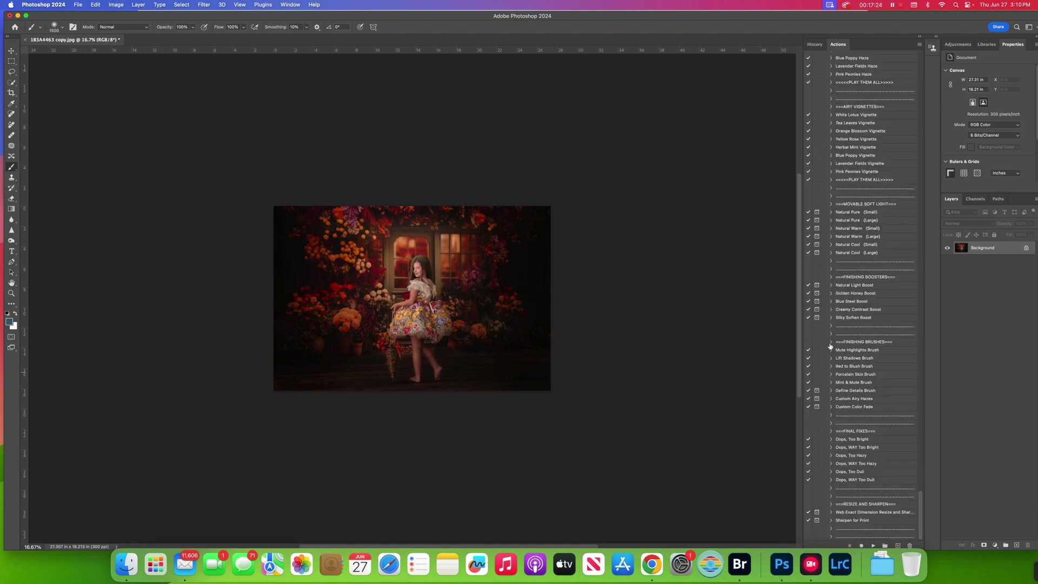
scroll(860, 325, "down", 12)
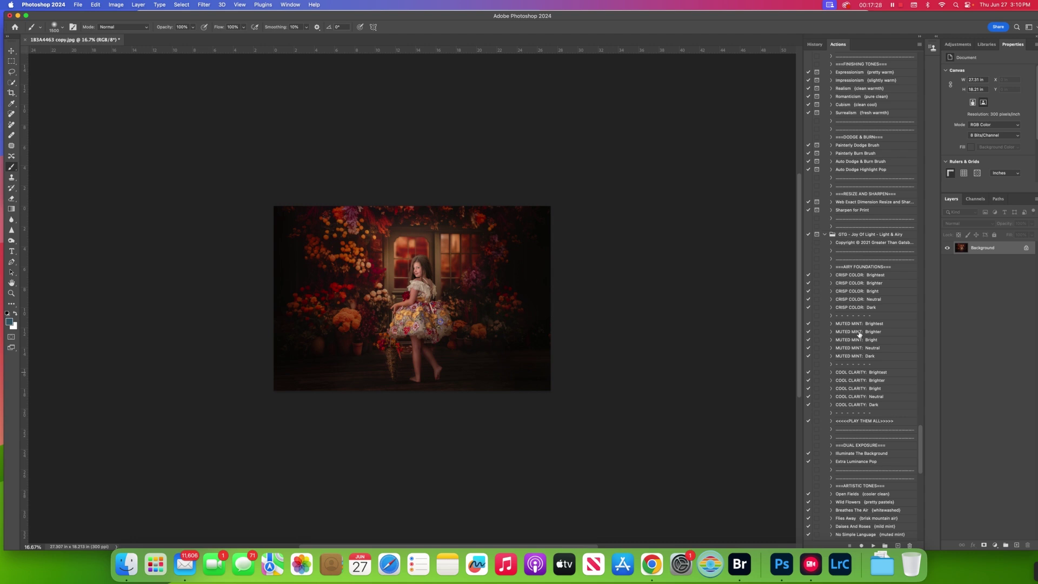
scroll(870, 340, "up", 10)
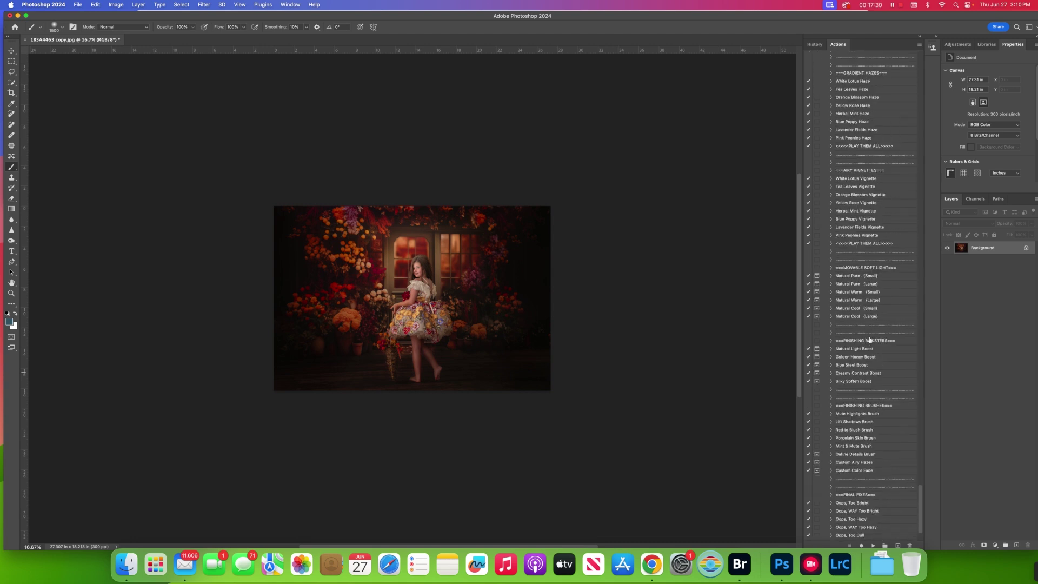
left_click(863, 319)
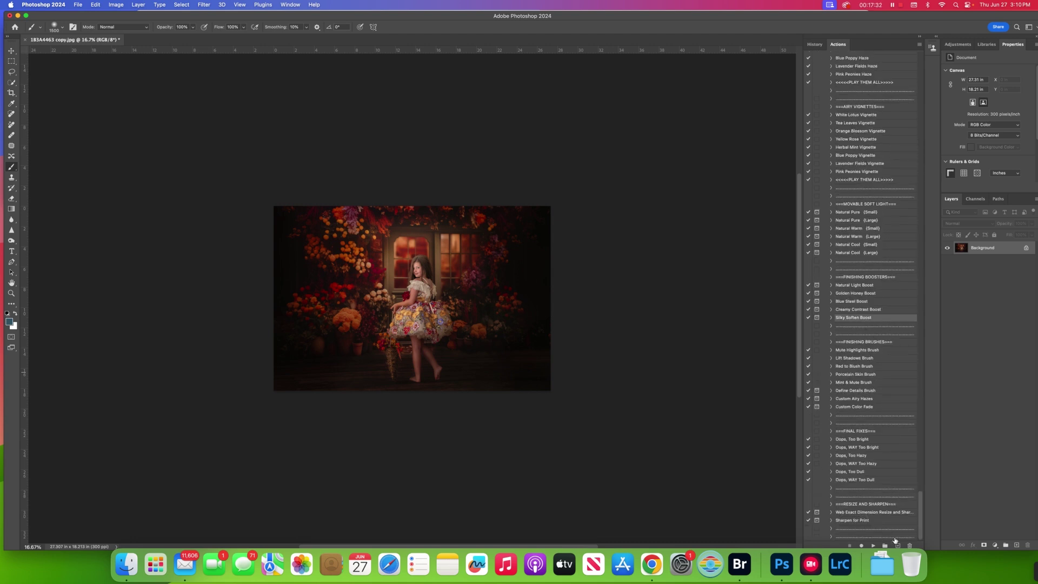
left_click(873, 545)
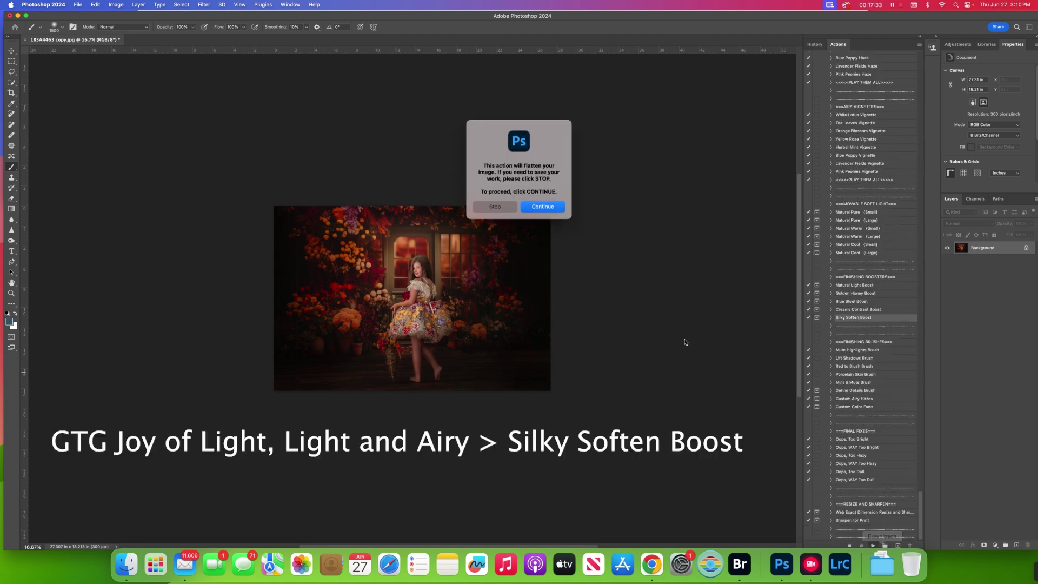
left_click(543, 207)
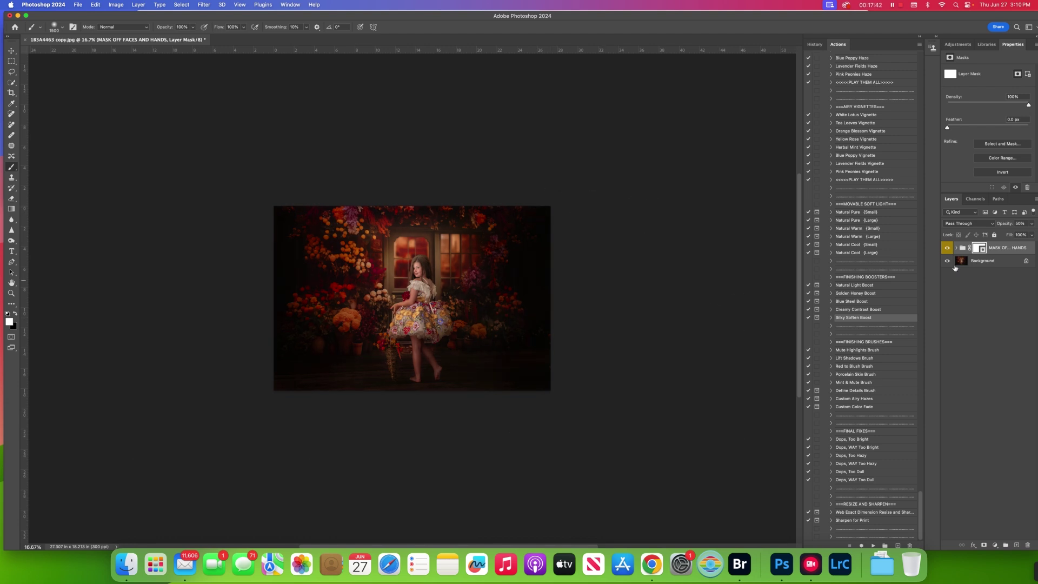
- Reduce the Silky Soften Boost group's opacity to 12% and toggle its visibility to compare the effect
left_click(1031, 223)
left_click_drag(1013, 234, 998, 235)
left_click(947, 249)
- Play the Leonardo Foundation (Bright + Vibrant) action from the GTG Painterly Portrait Collection
scroll(852, 243, "up", 15)
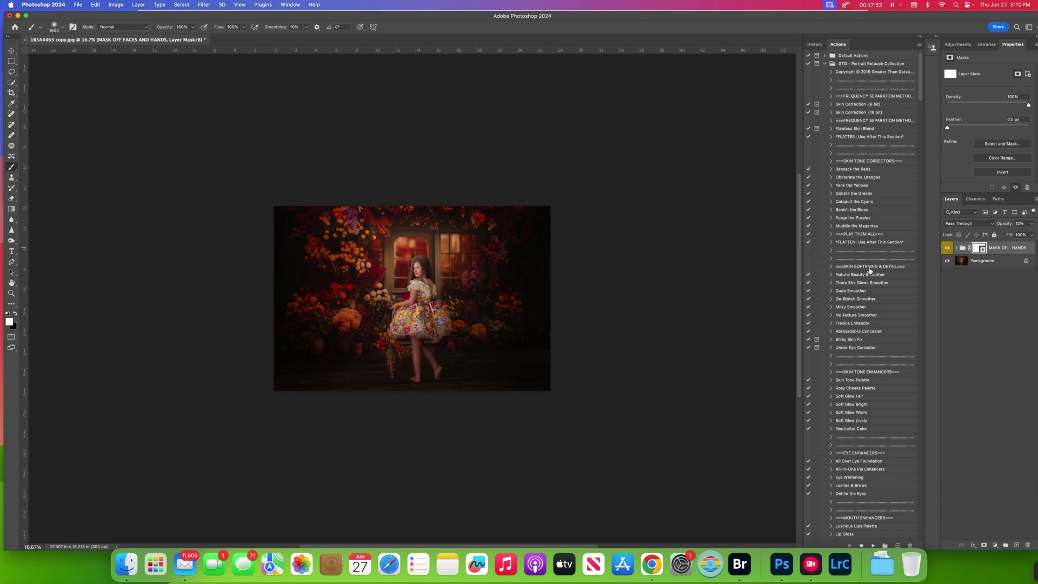
scroll(870, 270, "down", 10)
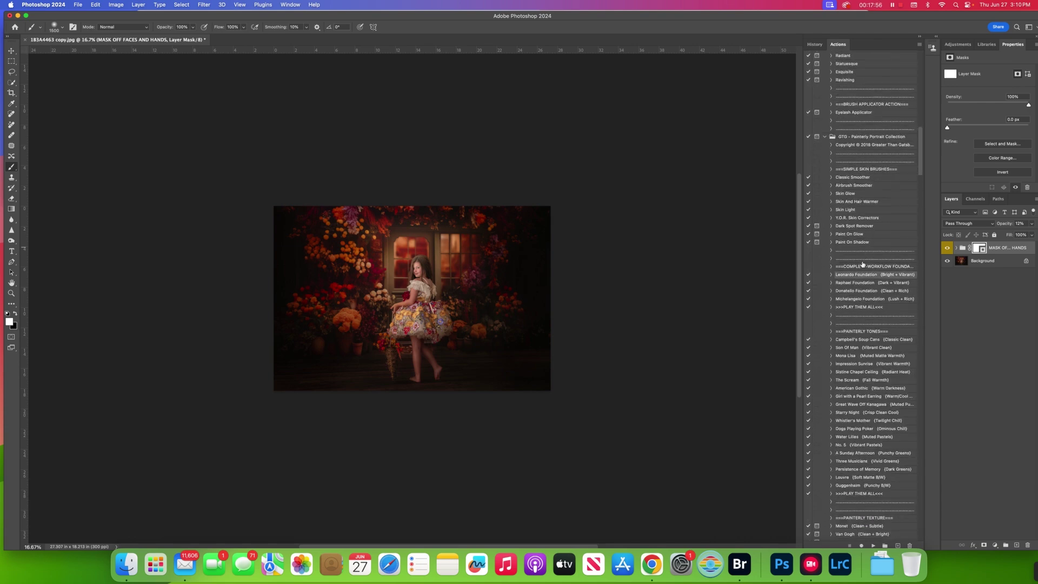
left_click(872, 546)
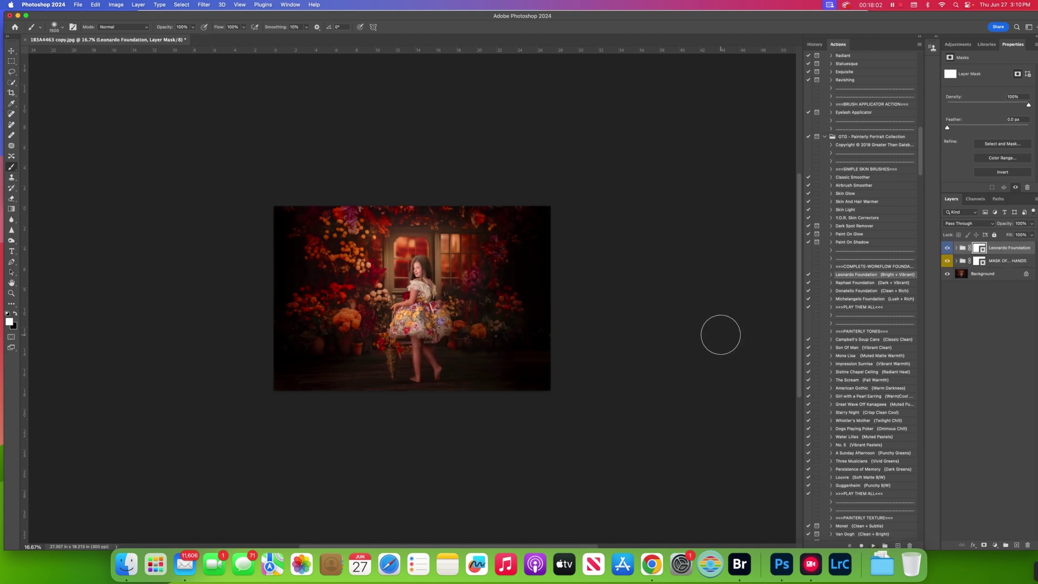
- Reduce the Leonardo Foundation group's opacity to 20% and flatten the image
left_click(1031, 224)
left_click_drag(1030, 233, 1002, 237)
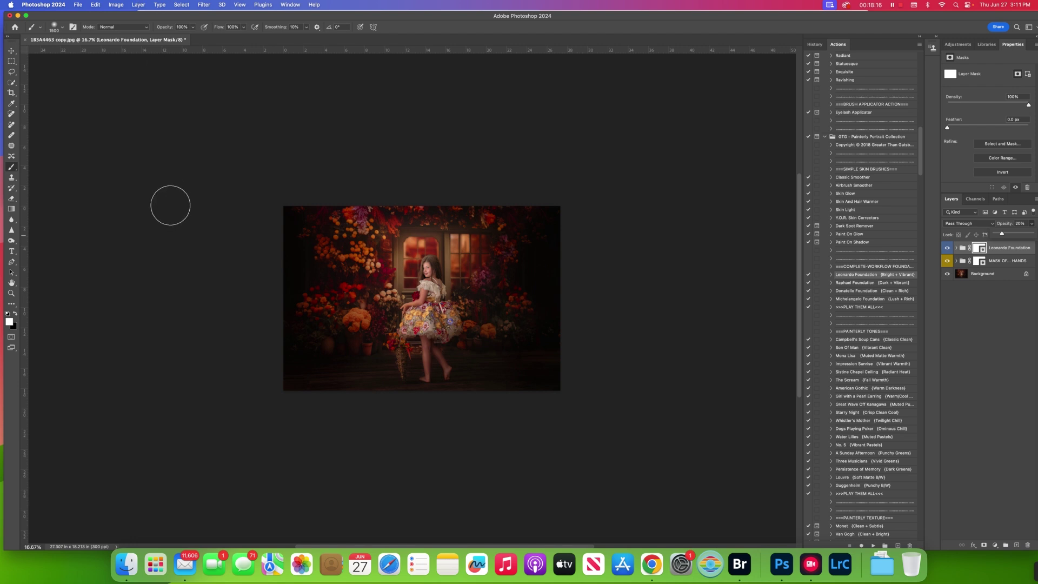
left_click(139, 5)
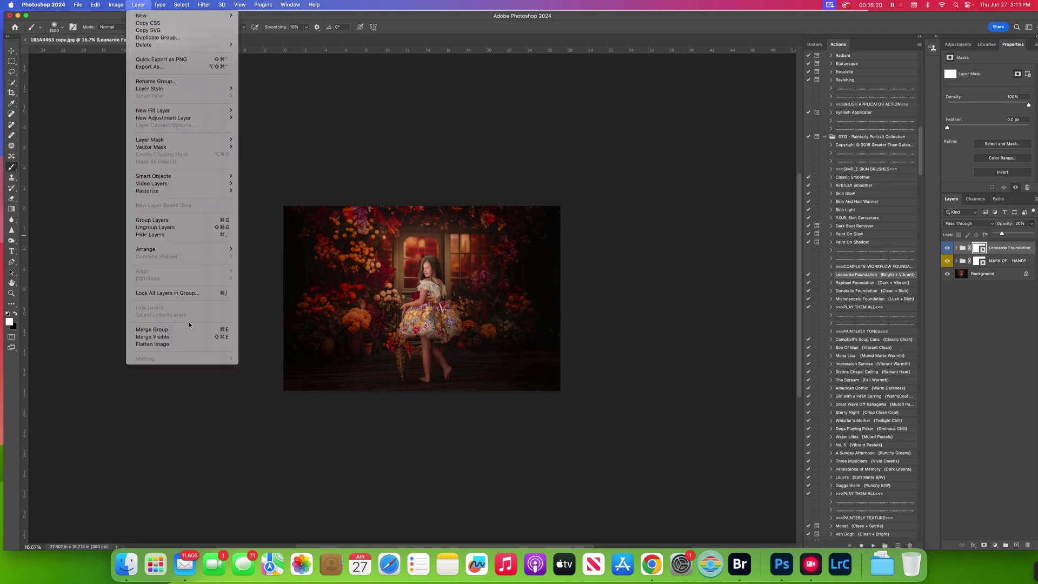
left_click(182, 343)
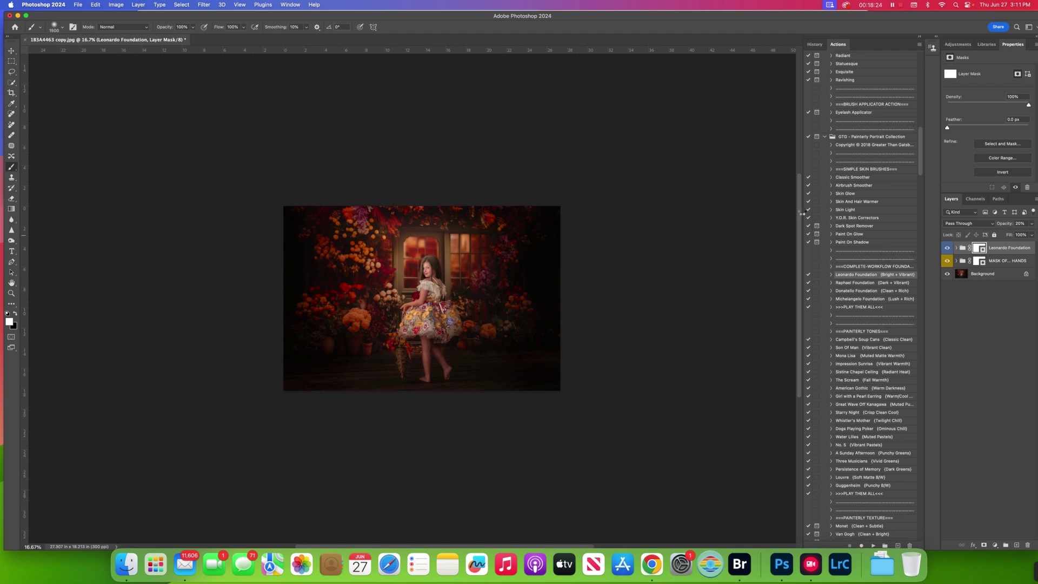
- Compare the finished autumn flower portrait with its original opened state by switching between the first and last history states
key("super+equal")
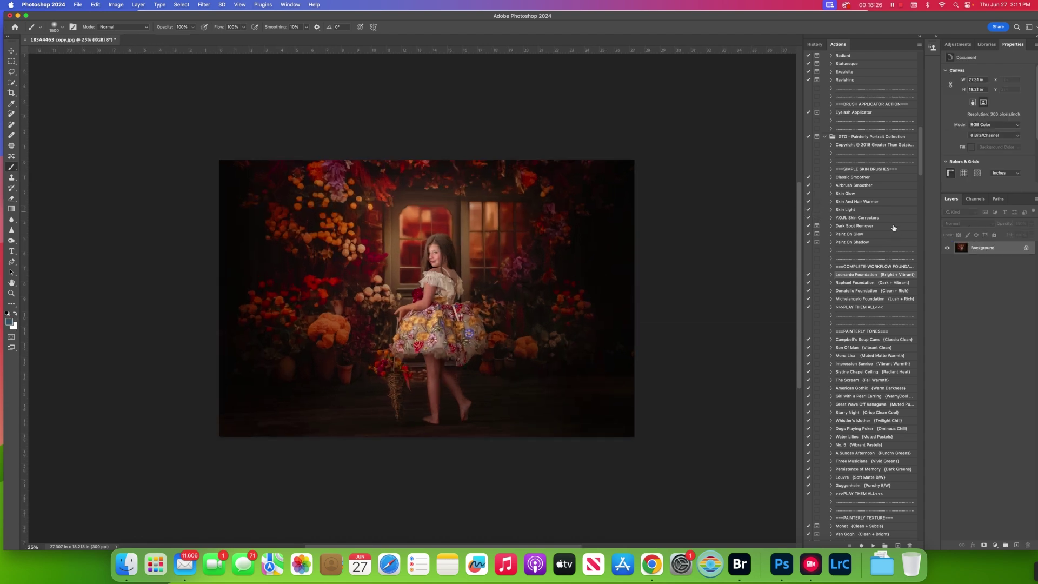
scroll(897, 231, "up", 15)
scroll(789, 140, "up", 10)
left_click(816, 45)
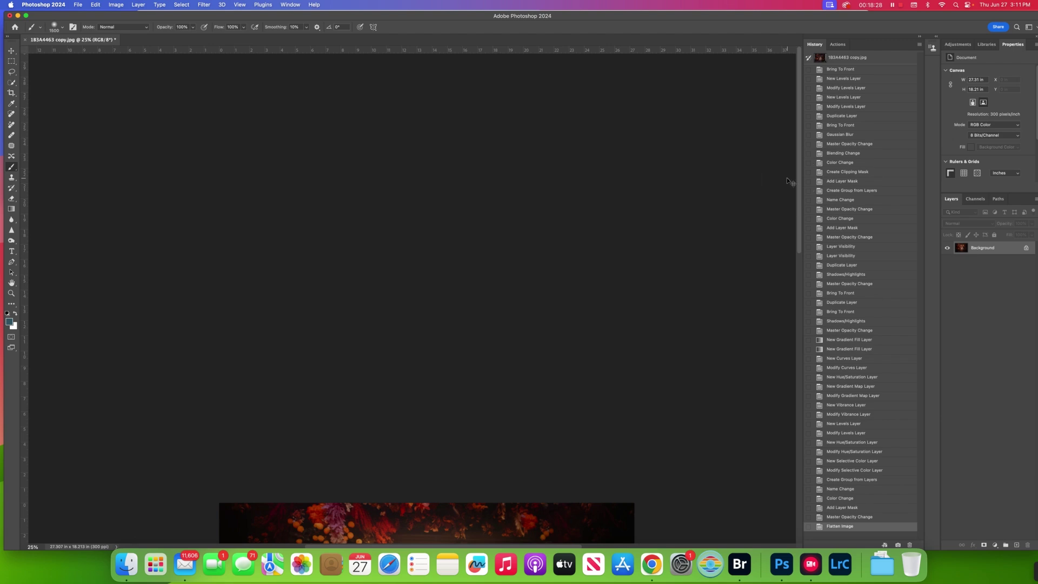
key("super+equal")
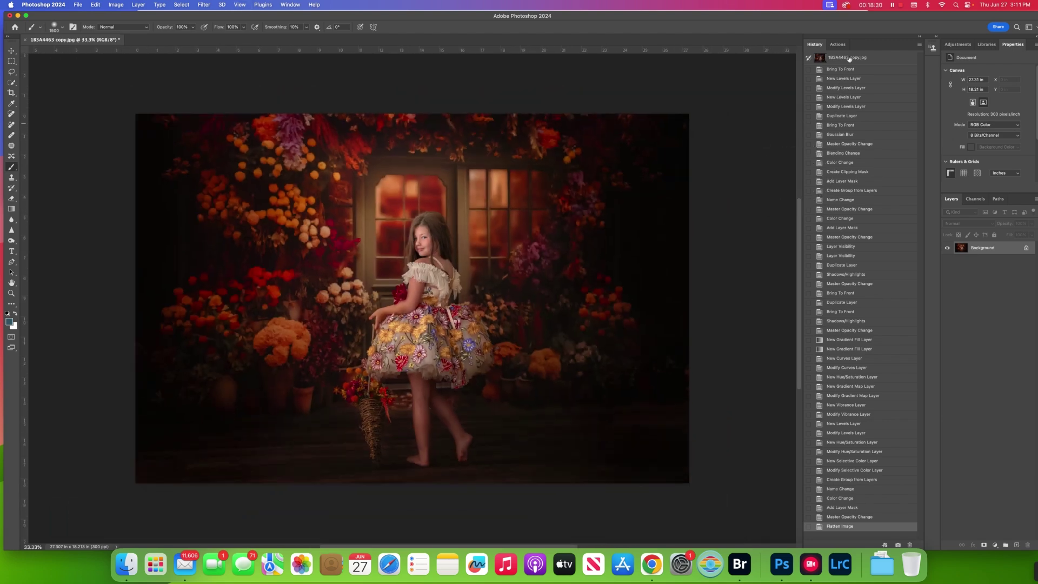
left_click(848, 58)
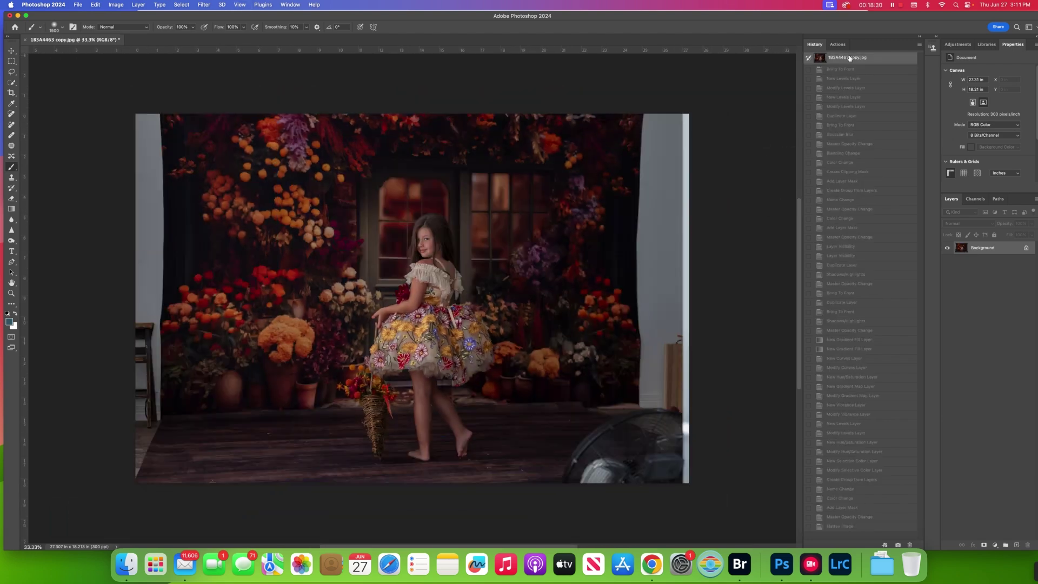
left_click(862, 528)
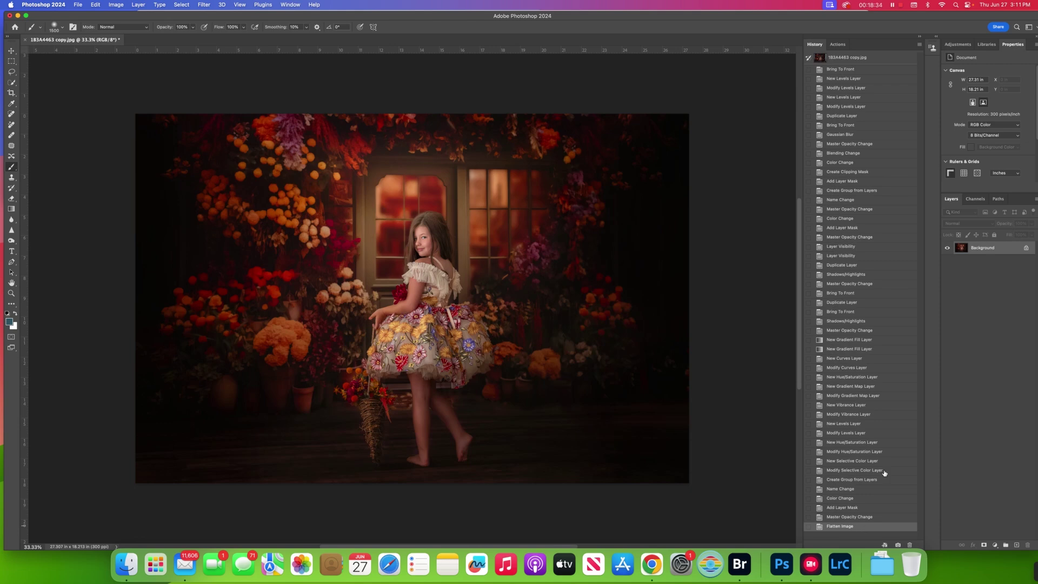
left_click(842, 58)
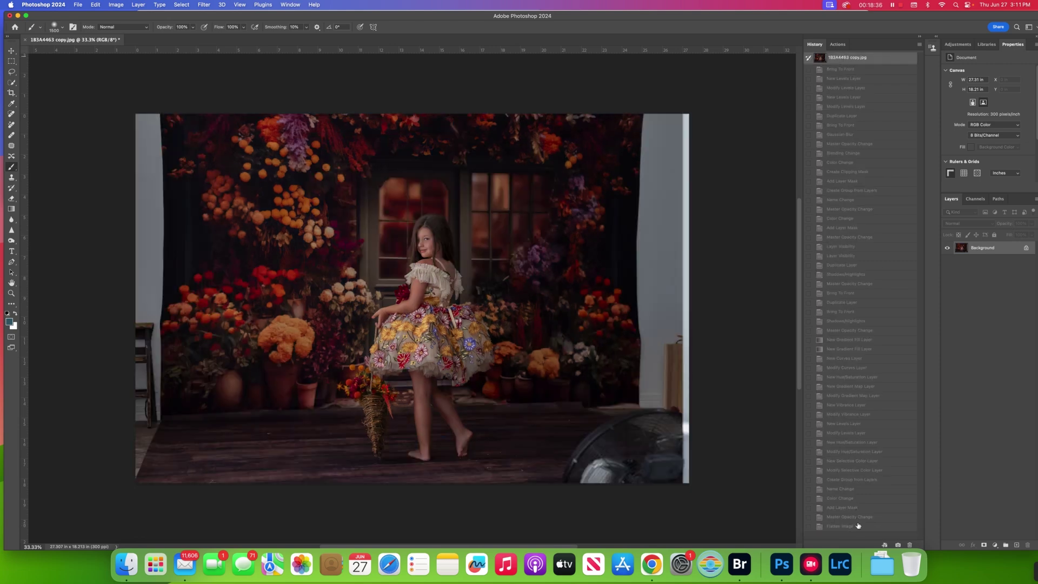
left_click(858, 526)
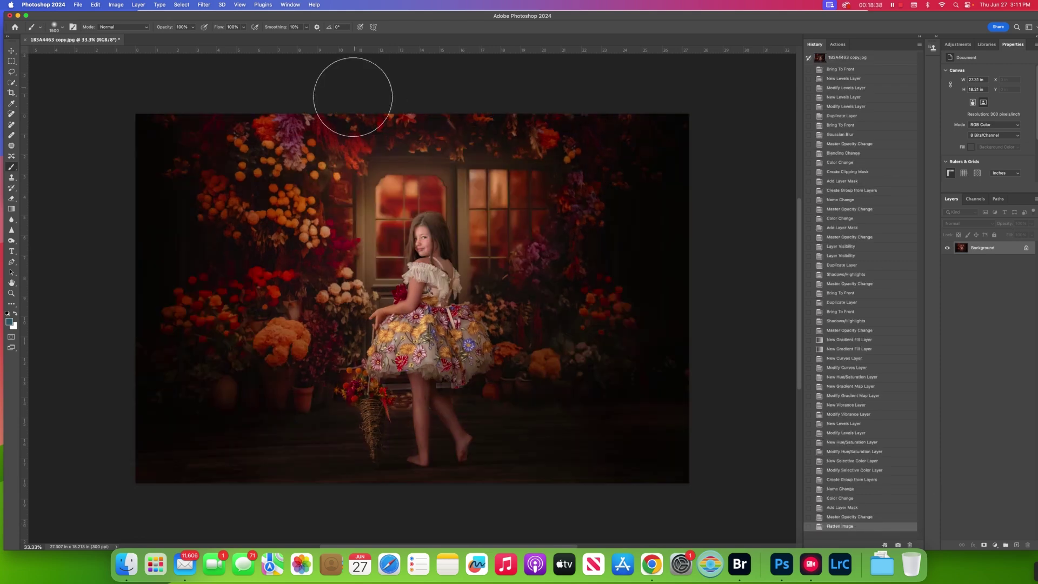
- Switch to Adobe Bridge and open the blue-gown portrait 183A1585 copy.jpg in Photoshop
left_click(740, 565)
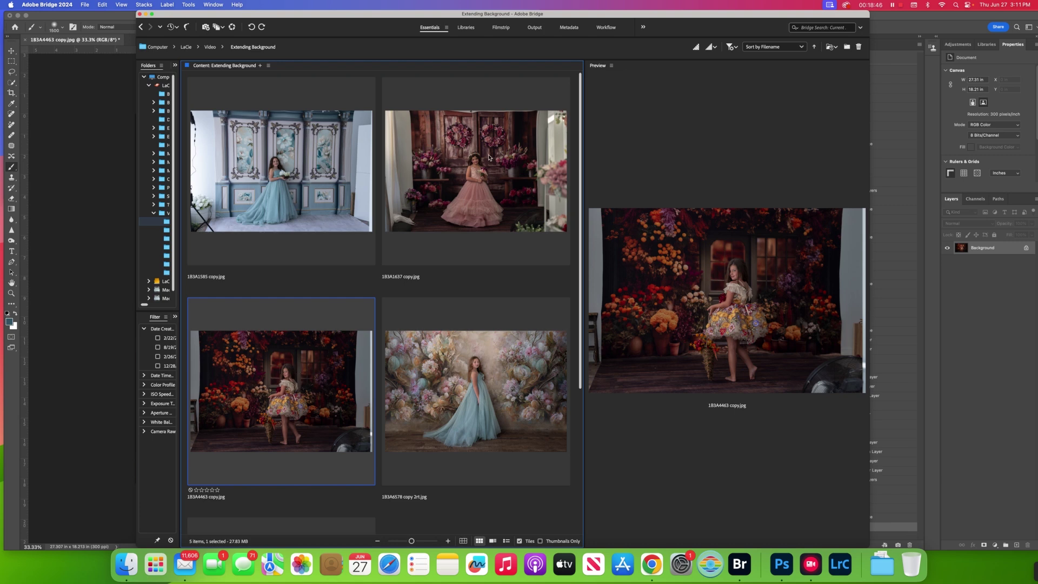
left_click(450, 158)
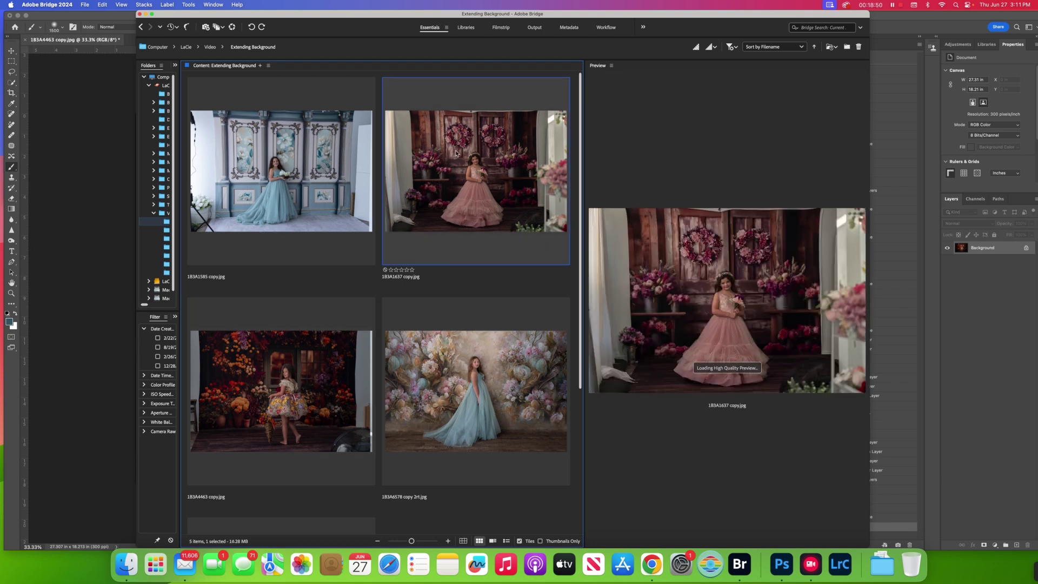
left_click(280, 170)
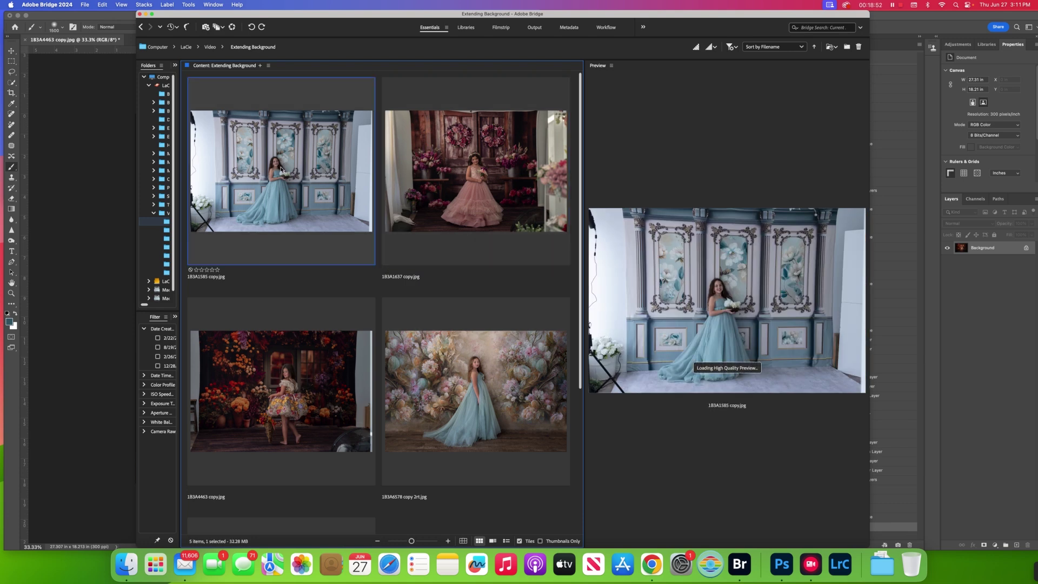
left_click(483, 170)
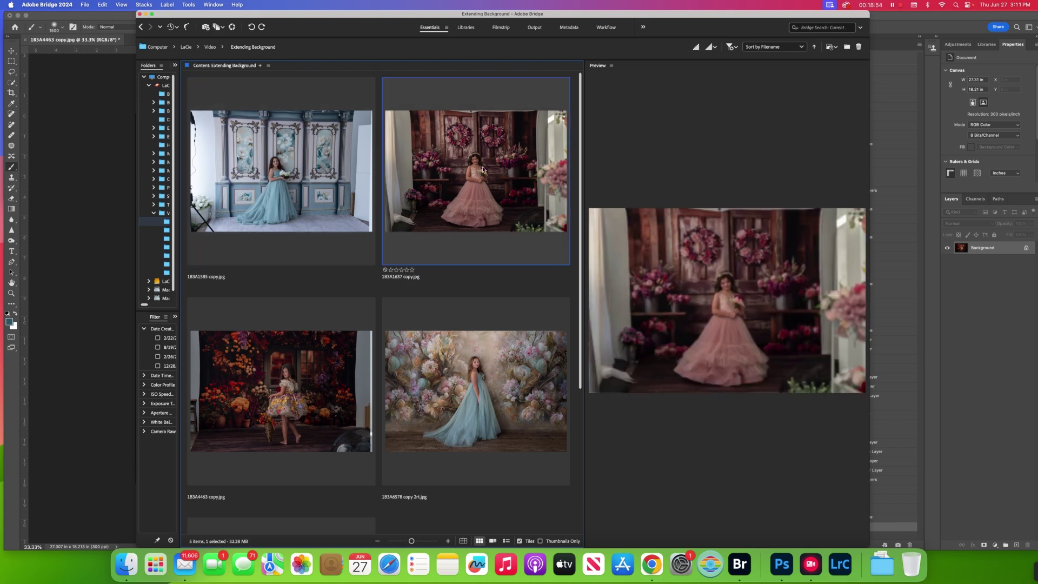
left_click(303, 160)
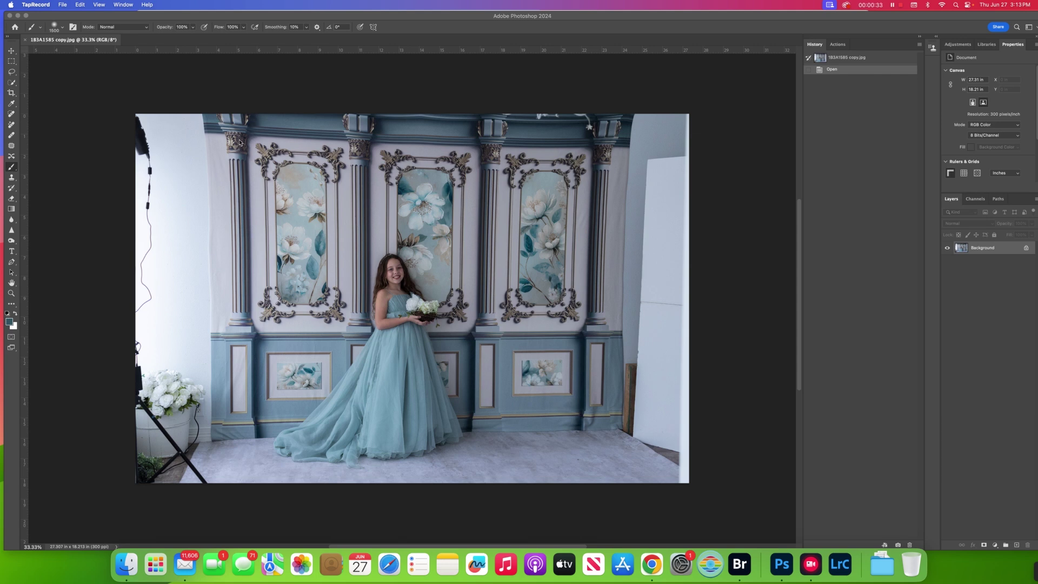
- Duplicate the background layer and distort the copy by pulling its two left corners outward to straighten the backdrop's left columns
left_click(271, 77)
key("super+j")
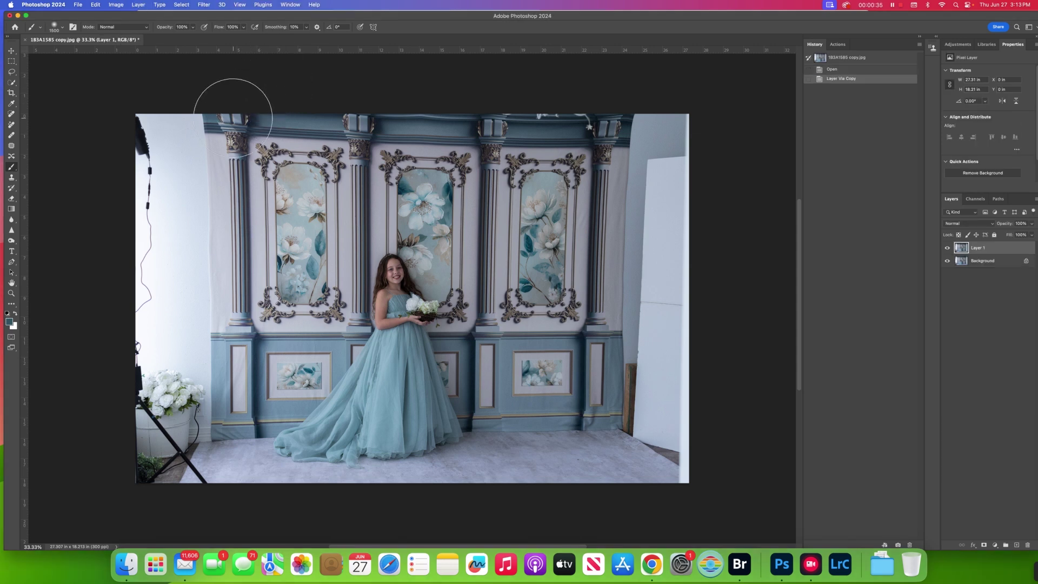
left_click(11, 50)
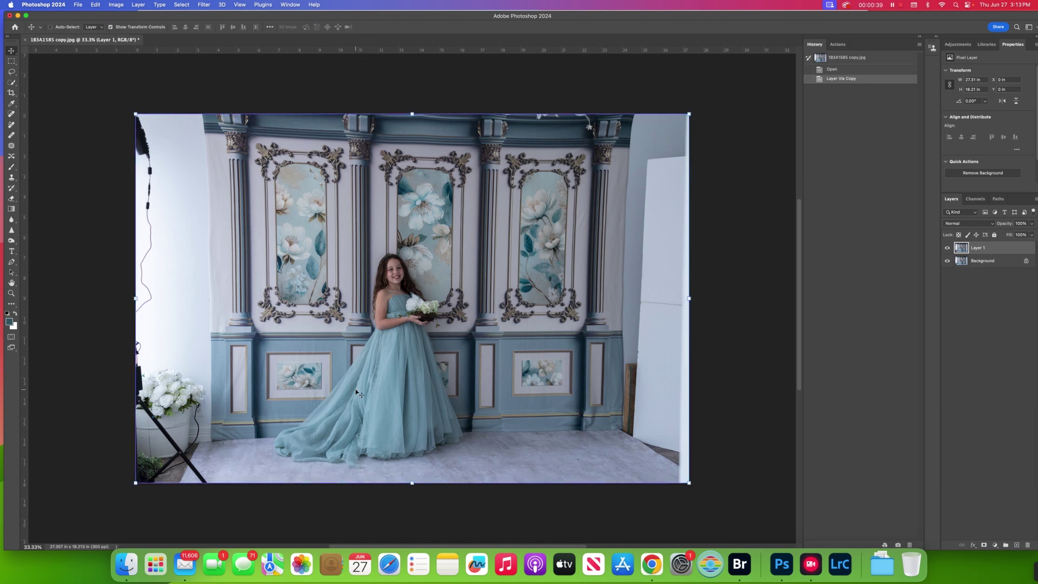
left_click(135, 483)
left_click_drag(136, 485, 125, 495)
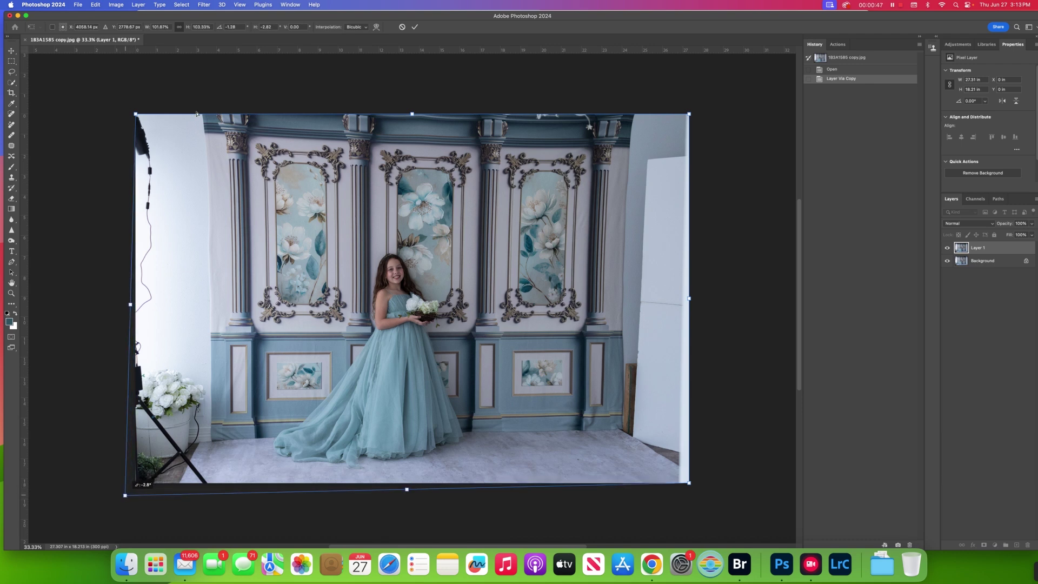
left_click_drag(126, 116, 120, 115)
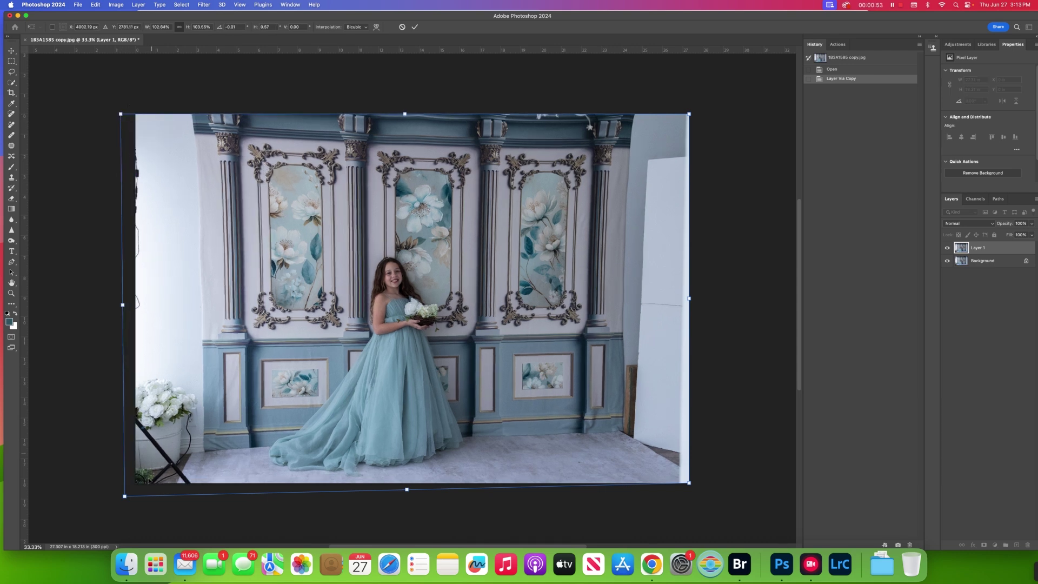
left_click_drag(125, 495, 122, 490)
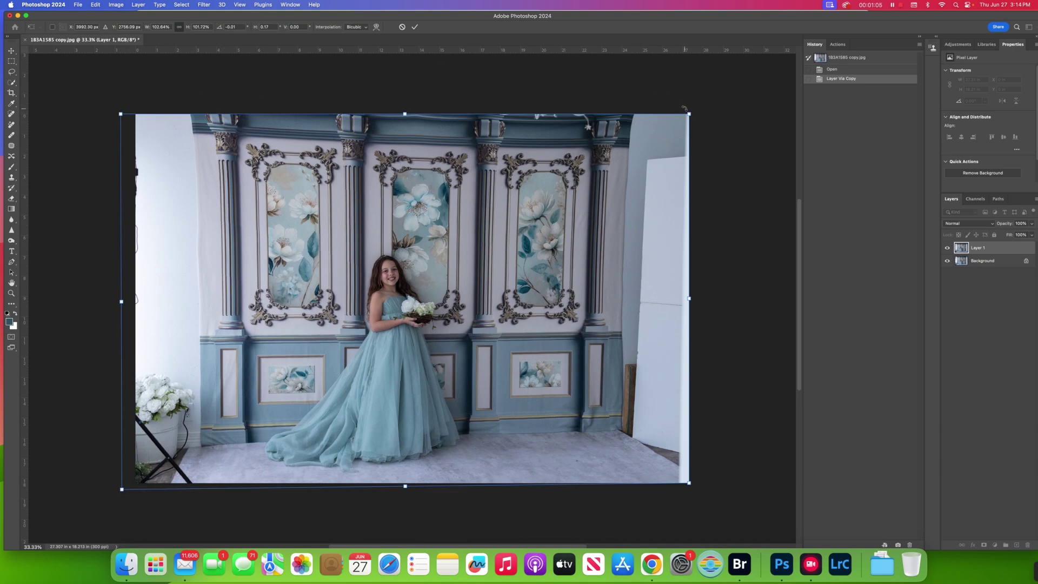
- Pull the copied layer's two right corners outward to straighten the backdrop's right side and apply the transform
left_click_drag(691, 486, 694, 494)
left_click_drag(689, 114, 684, 108)
left_click_drag(695, 494, 695, 496)
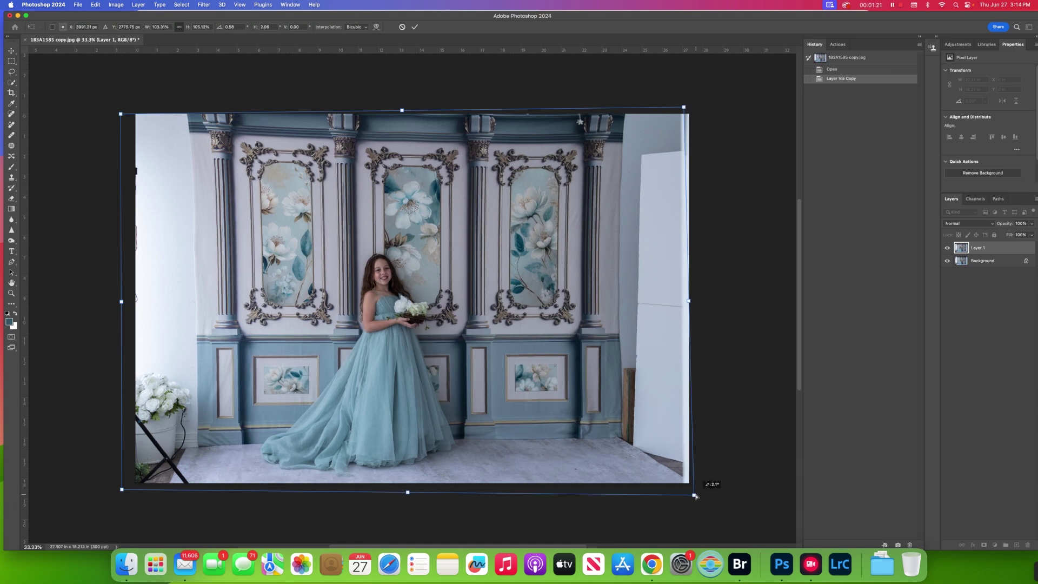
left_click_drag(686, 109, 690, 107)
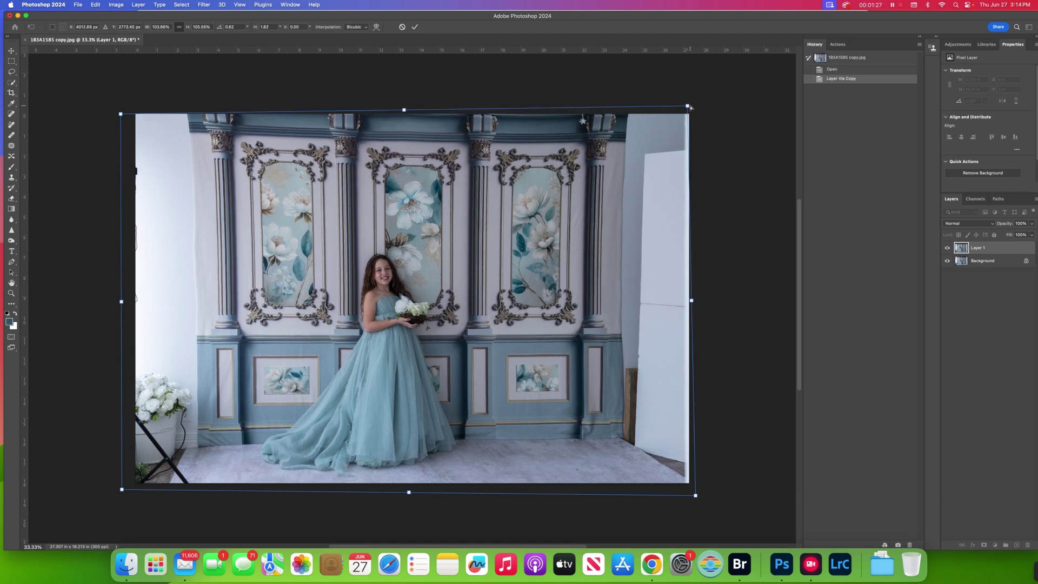
left_click(414, 27)
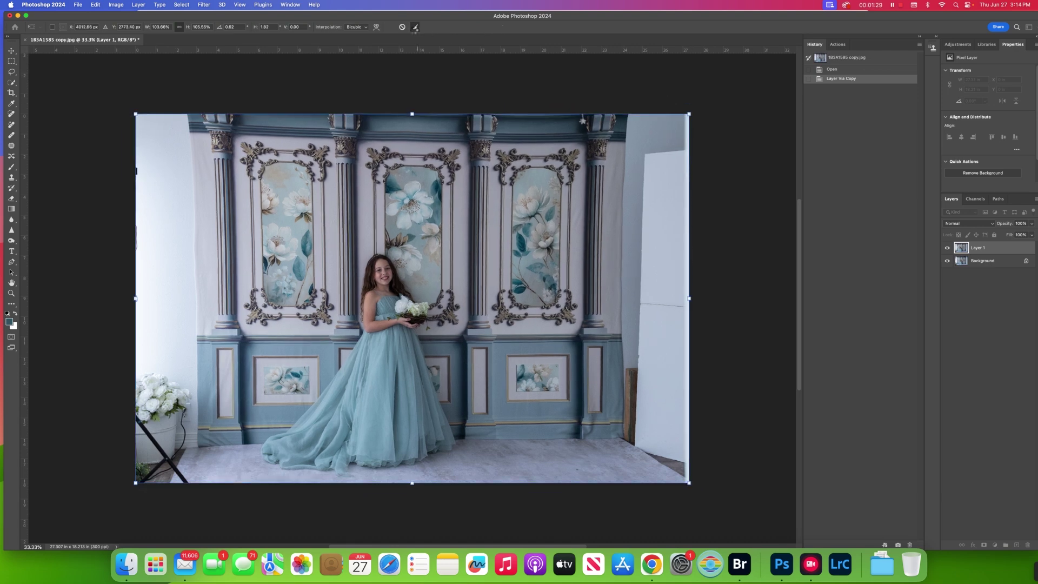
- Toggle Layer 1's visibility to compare the straightened backdrop with the original, and flatten the image
left_click(947, 250)
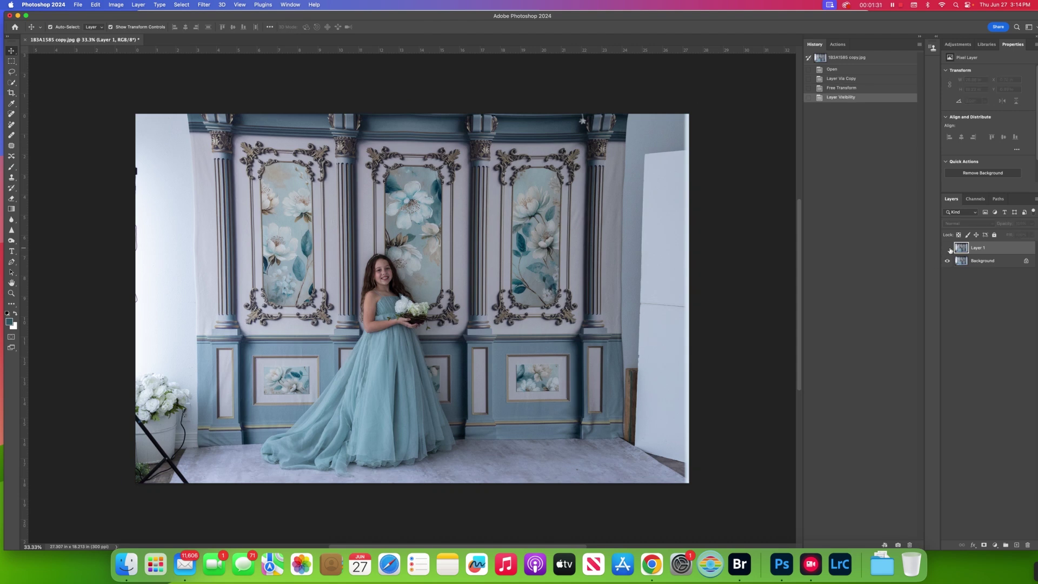
left_click(950, 249)
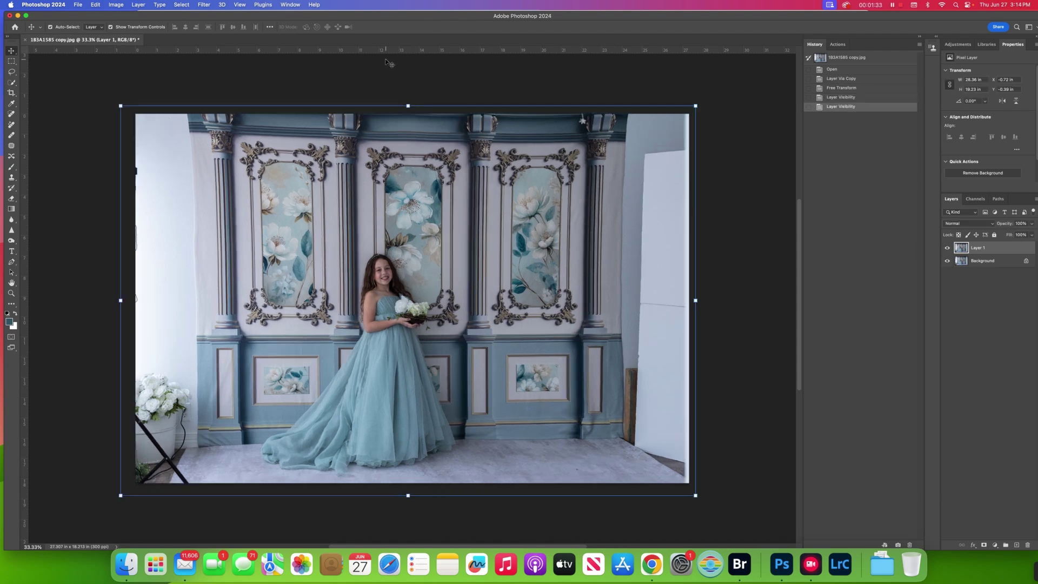
left_click(386, 78)
left_click(159, 4)
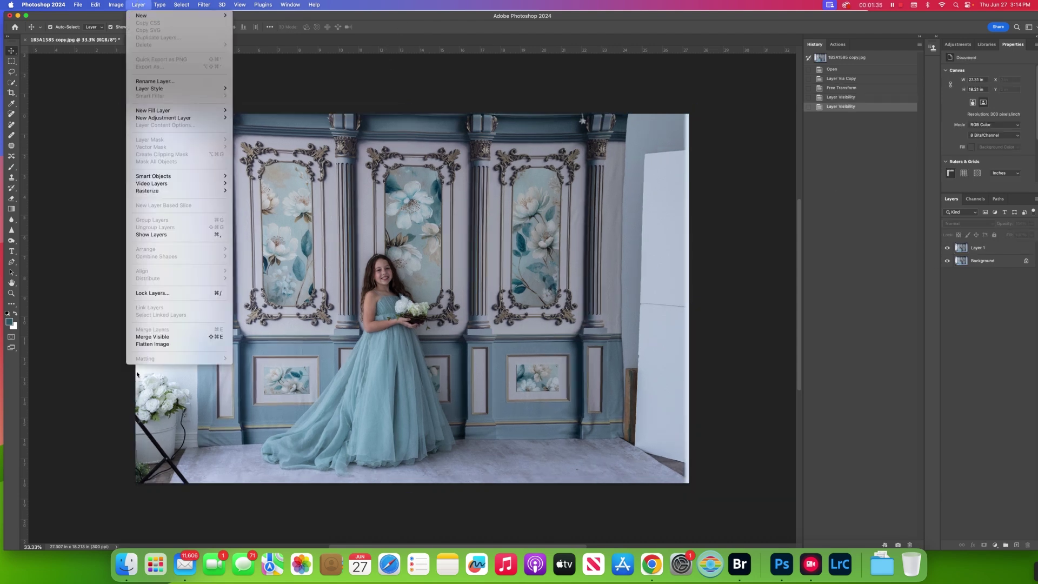
left_click(149, 347)
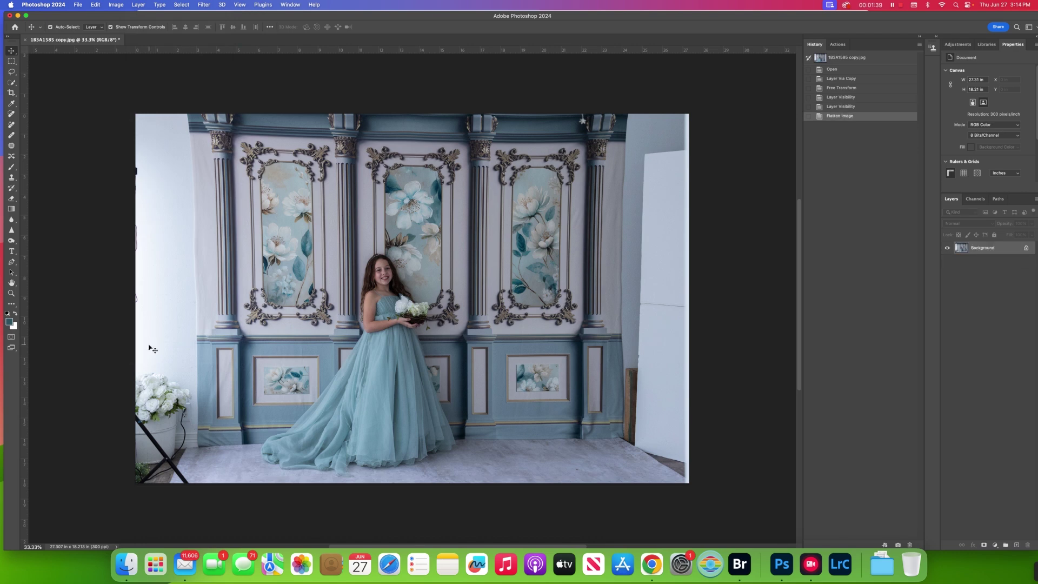
- Remove the hanging white flower ornament from the crown molding beside the right column with the Spot Healing Brush
left_click(11, 114)
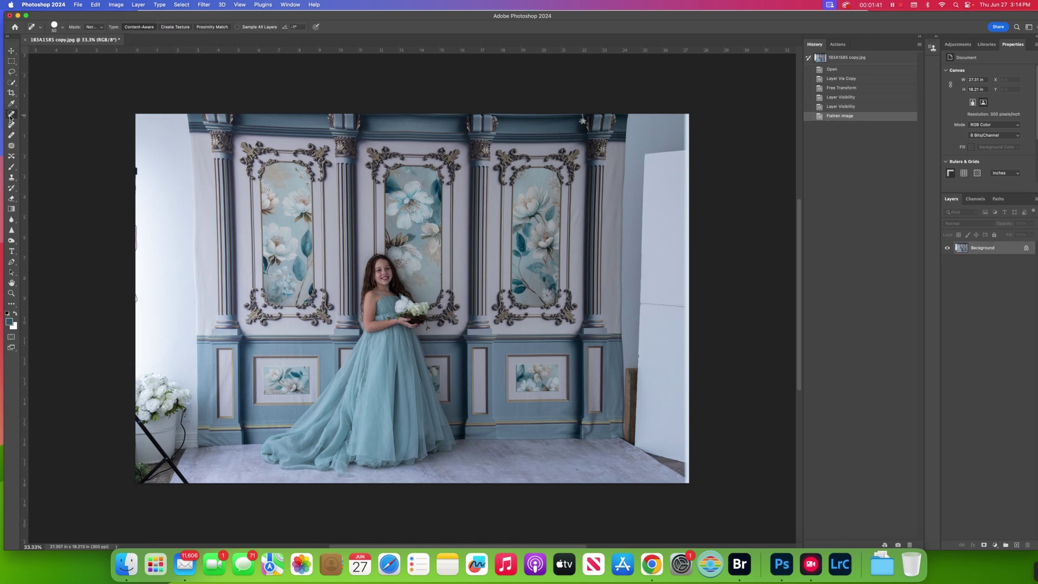
key("super+equal")
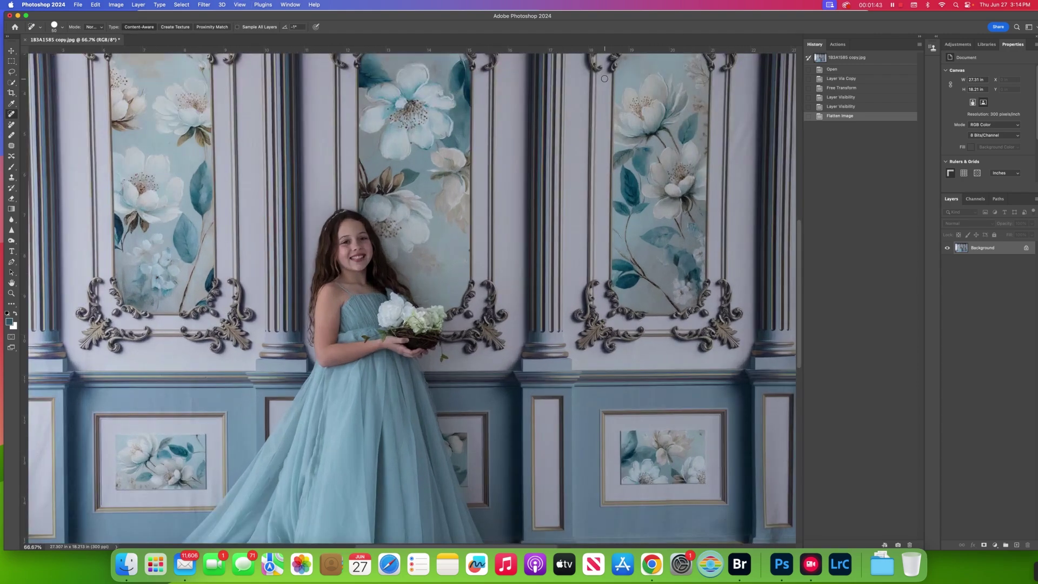
scroll(638, 108, "up", 10)
scroll(637, 108, "right", 5)
scroll(612, 174, "down", 5)
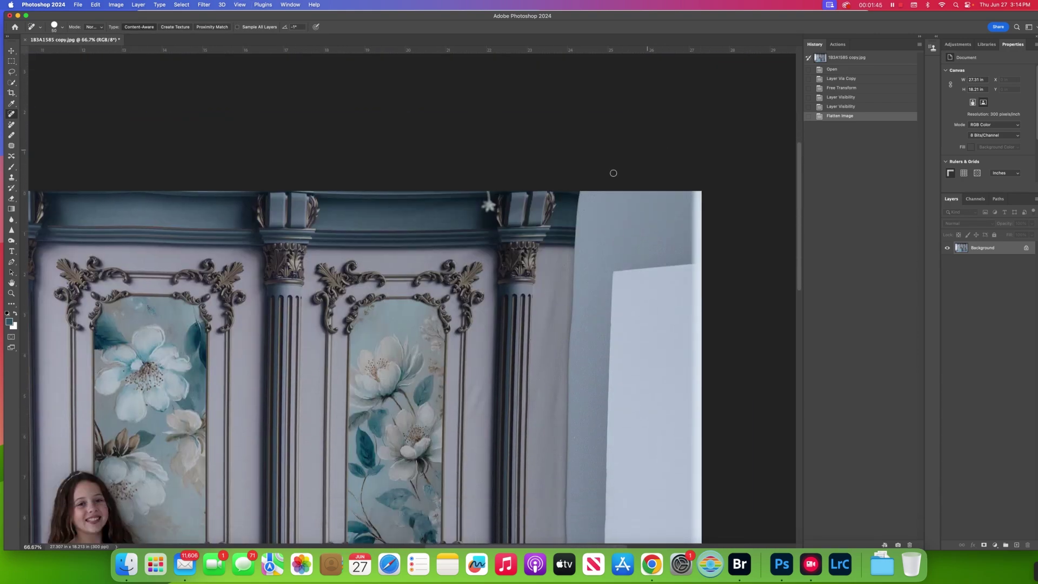
key("bracketleft")
key("bracketleft")
mouse_move(490, 130)
left_mouse_down()
mouse_move(489, 149)
mouse_move(489, 139)
left_mouse_up()
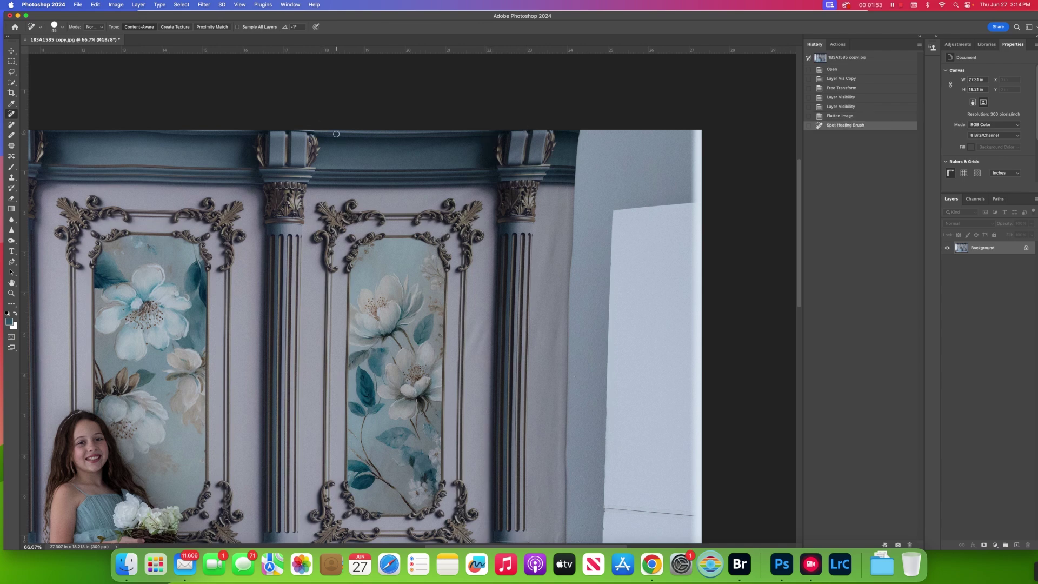
- Heal the uneven spots along the top edge of the crown molding near the column right of the center panel
key("cmd+0")
key("cmd+minus")
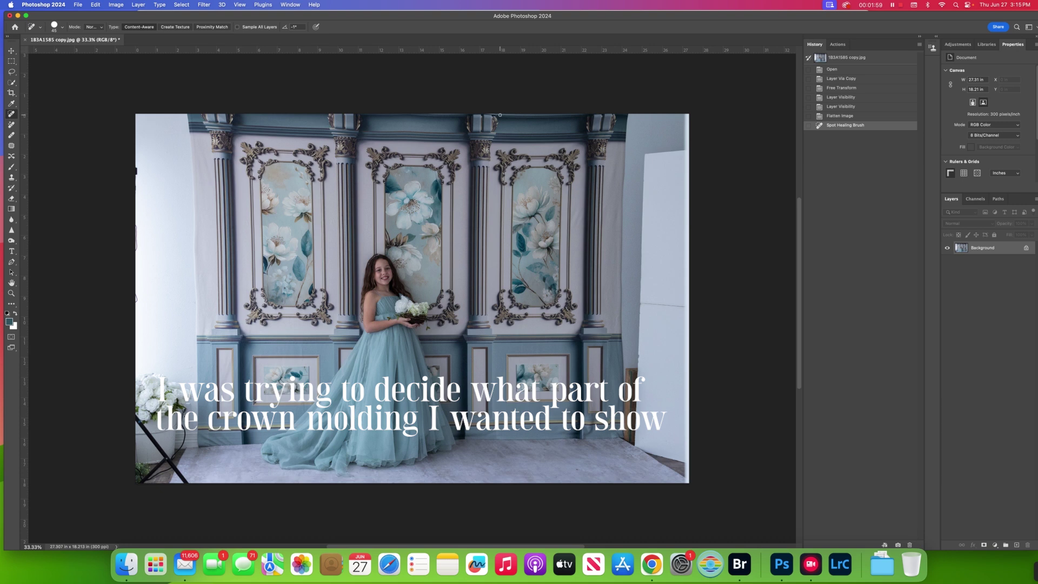
mouse_move(497, 112)
left_mouse_down()
mouse_move(587, 116)
mouse_move(493, 113)
left_mouse_up()
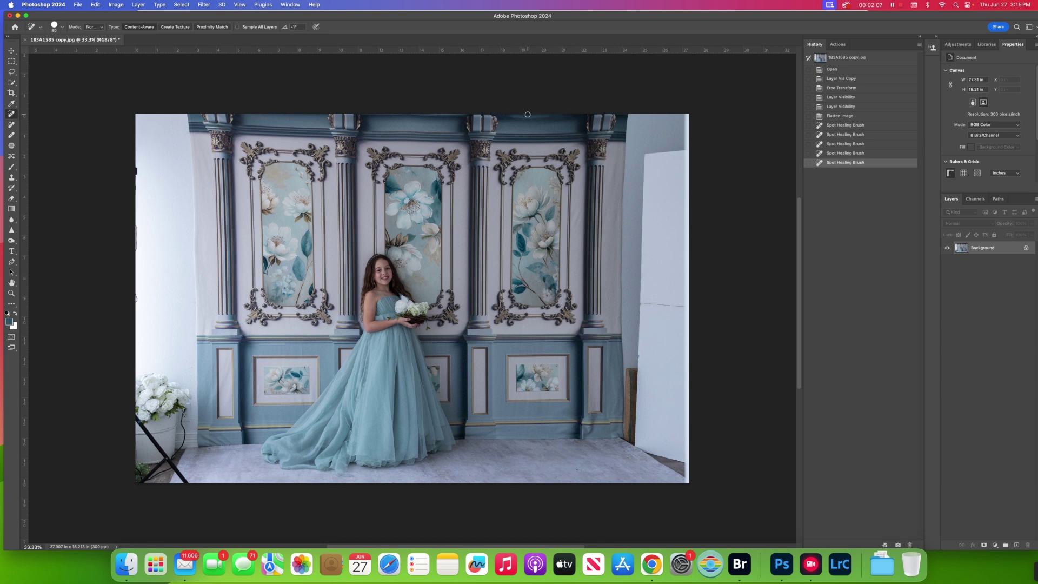
- Patch the crown molding's top edge above the right and center floral panels with the Patch tool, deselecting after each repair
left_click(11, 146)
mouse_move(498, 113)
left_mouse_down()
mouse_move(571, 120)
mouse_move(574, 108)
mouse_move(556, 125)
left_mouse_up()
key("super+d")
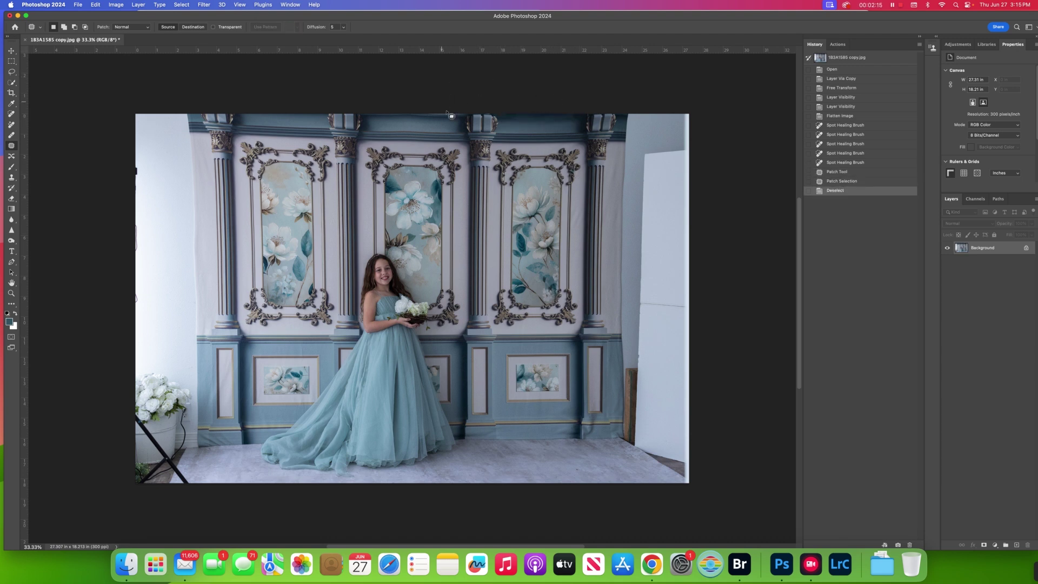
mouse_move(361, 117)
left_mouse_down()
mouse_move(466, 117)
mouse_move(361, 116)
mouse_move(412, 125)
left_mouse_up()
key("super+d")
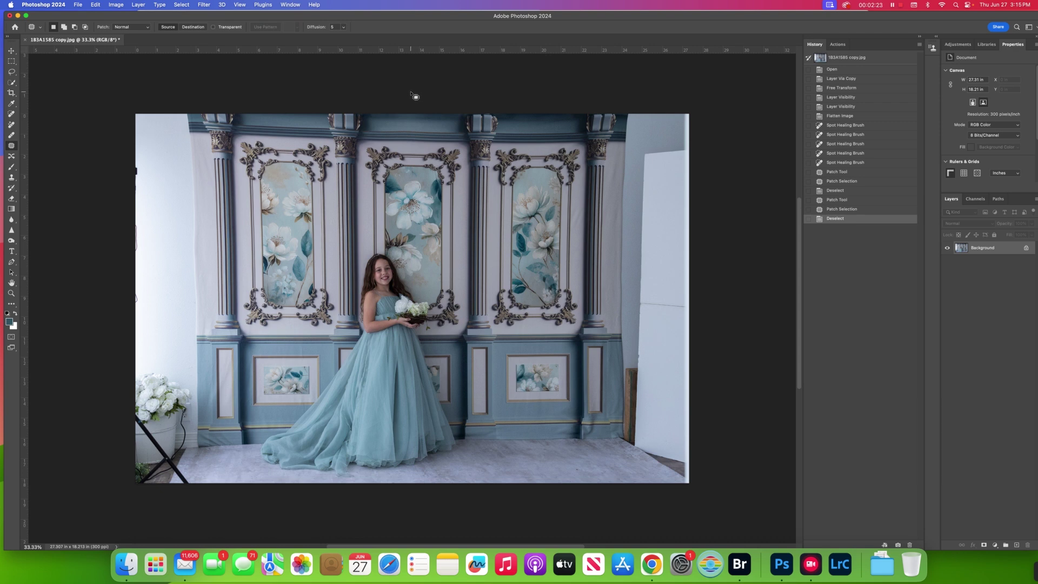
- Patch the crown molding's top edge just right of the column between the center and right floral panels, and deselect
mouse_move(495, 114)
left_mouse_down()
mouse_move(516, 114)
mouse_move(525, 132)
left_mouse_up()
key("super+d")
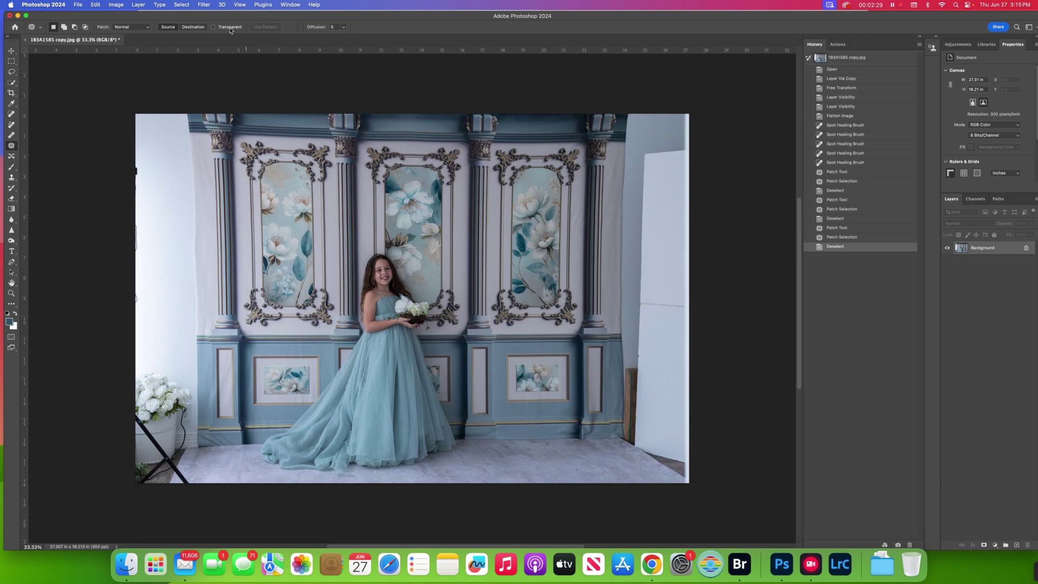
- Open the Liquify filter and warp the crown molding's top edge above the left floral panel downward with a size 1800 brush
left_click(212, 4)
left_click(219, 89)
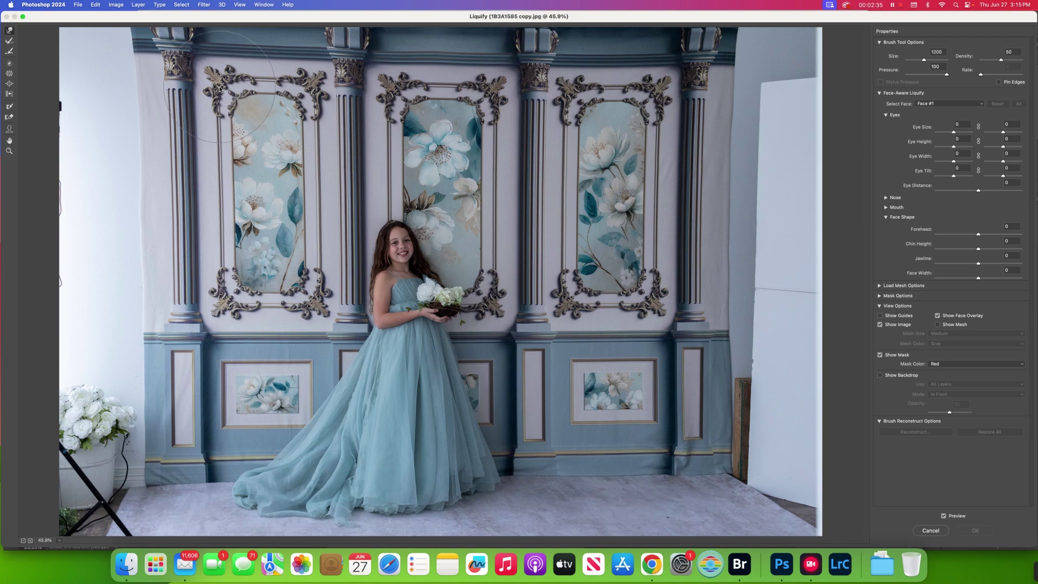
scroll(220, 88, "down", 1)
key("bracketleft")
left_click_drag(433, 107, 436, 108)
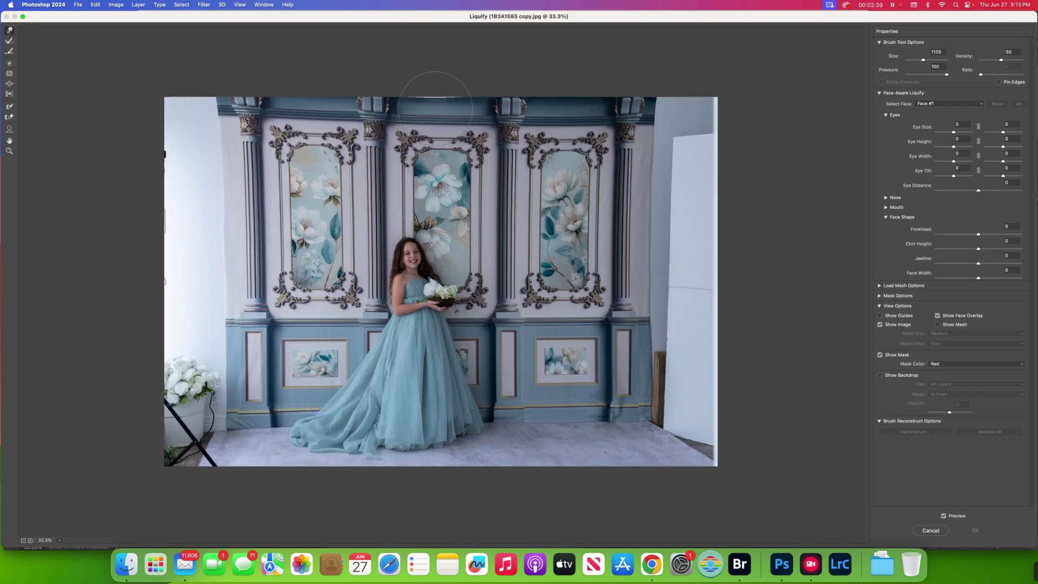
key("bracketright")
key("bracketright")
key("bracketright")
key("bracketright")
key("bracketright")
key("bracketright")
key("bracketright")
left_click_drag(372, 111, 205, 109)
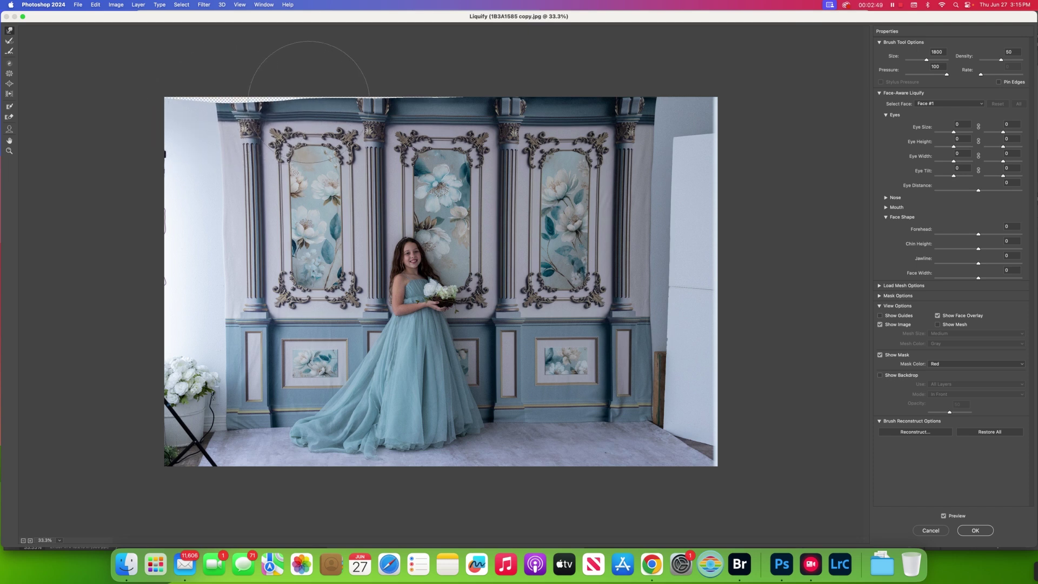
- Refine the curve of the crown molding above the left floral panel with the warp brush reduced to size 1300
key("bracketleft")
key("bracketleft")
key("bracketleft")
key("bracketleft")
key("bracketleft")
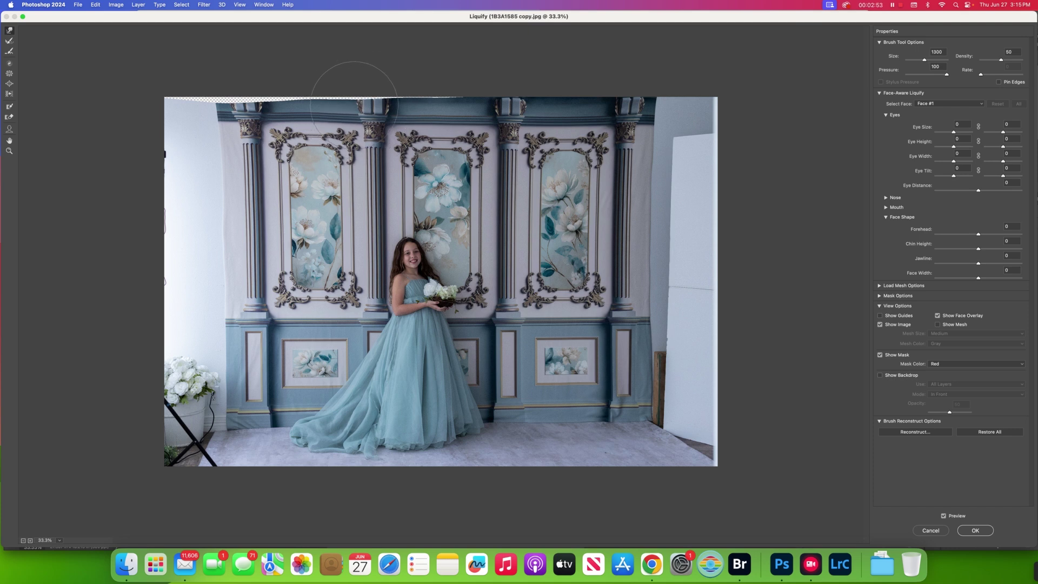
left_click_drag(303, 105, 256, 105)
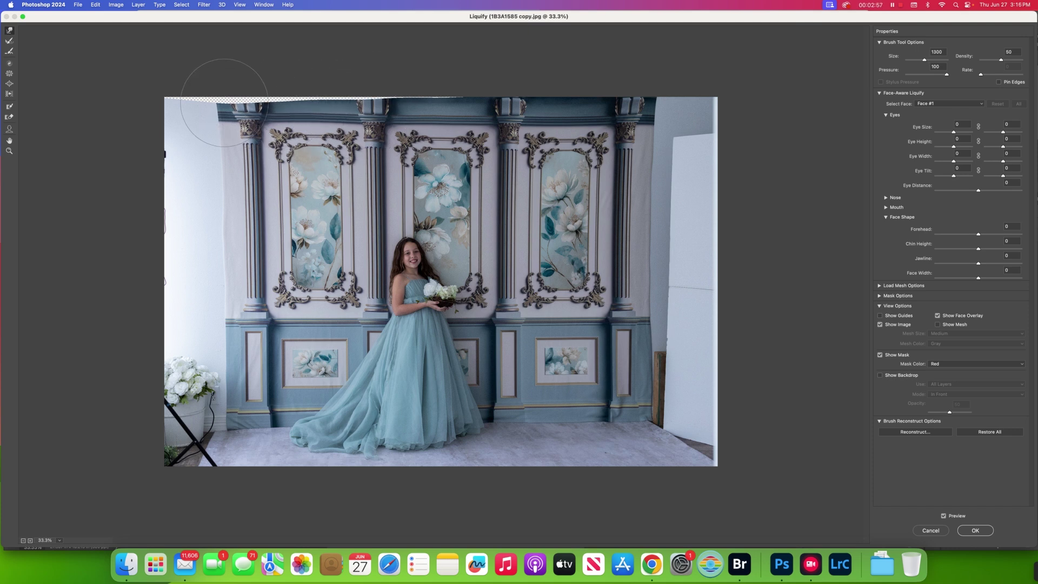
- Push the backdrop's upper edge toward the canvas edge with the Liquify warp brush and apply the warp
mouse_move(415, 97)
left_mouse_down()
mouse_move(657, 108)
mouse_move(645, 111)
left_mouse_up()
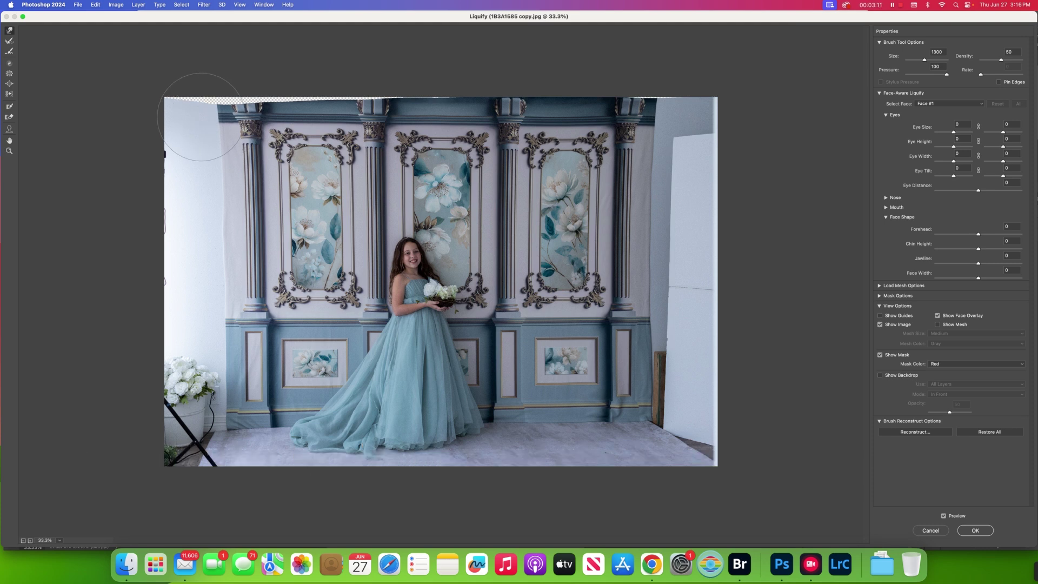
left_click(975, 530)
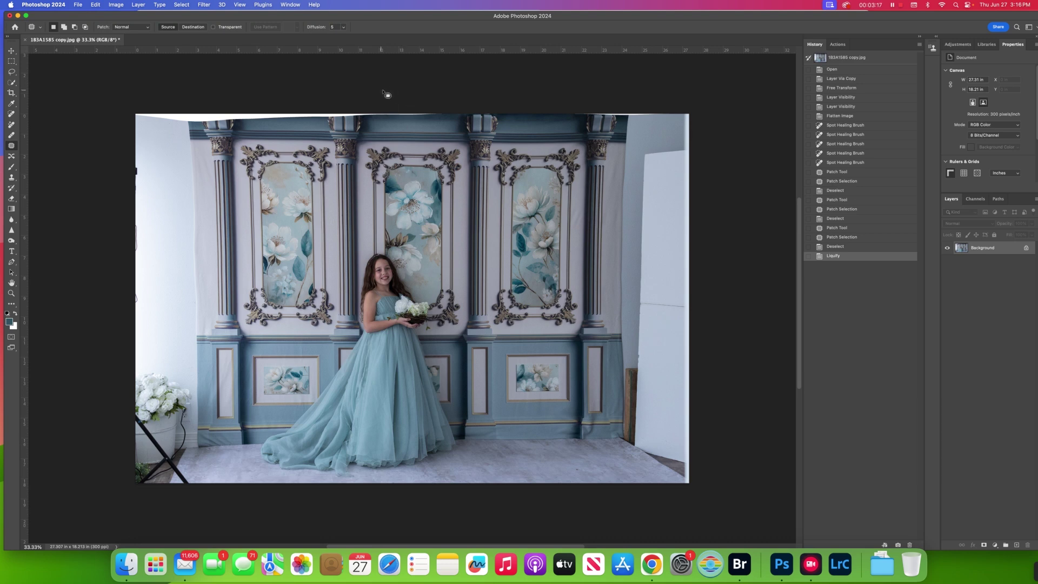
- Heal the flaws and remaining white gap along the photo's upper edge with the content-aware Spot Healing Brush
left_click(11, 113)
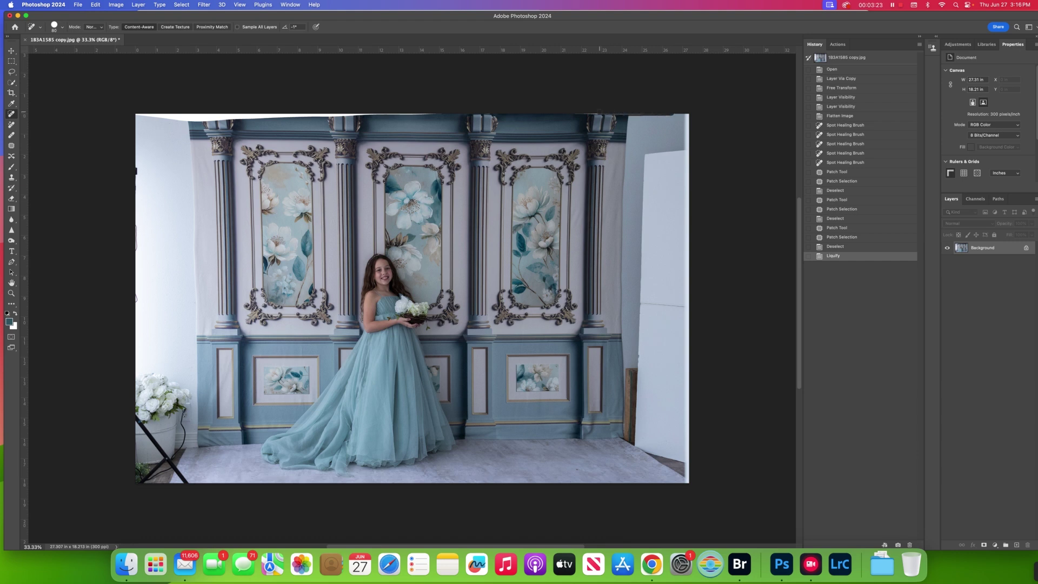
left_click_drag(572, 113, 673, 114)
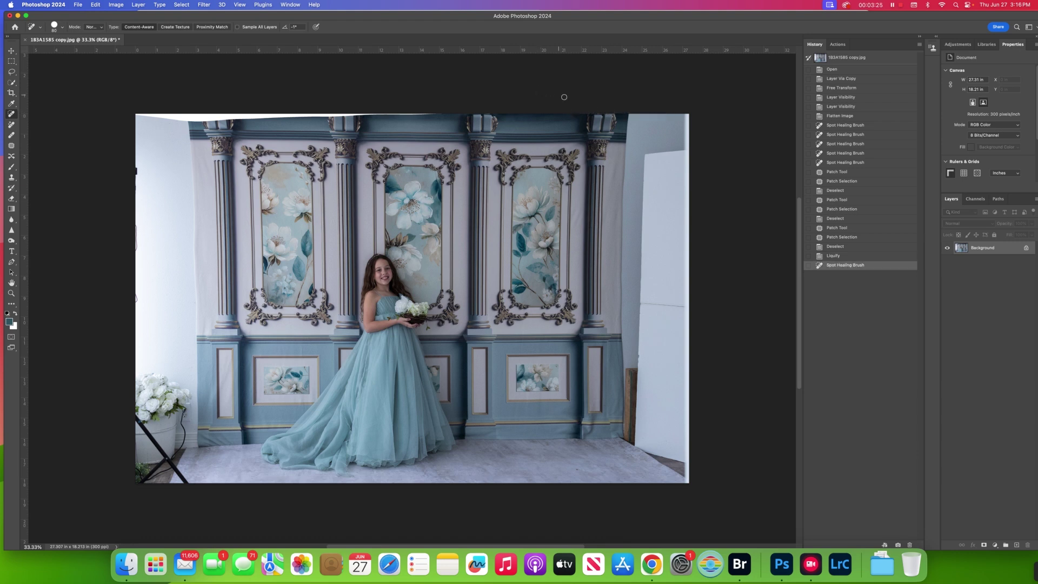
left_click(600, 110)
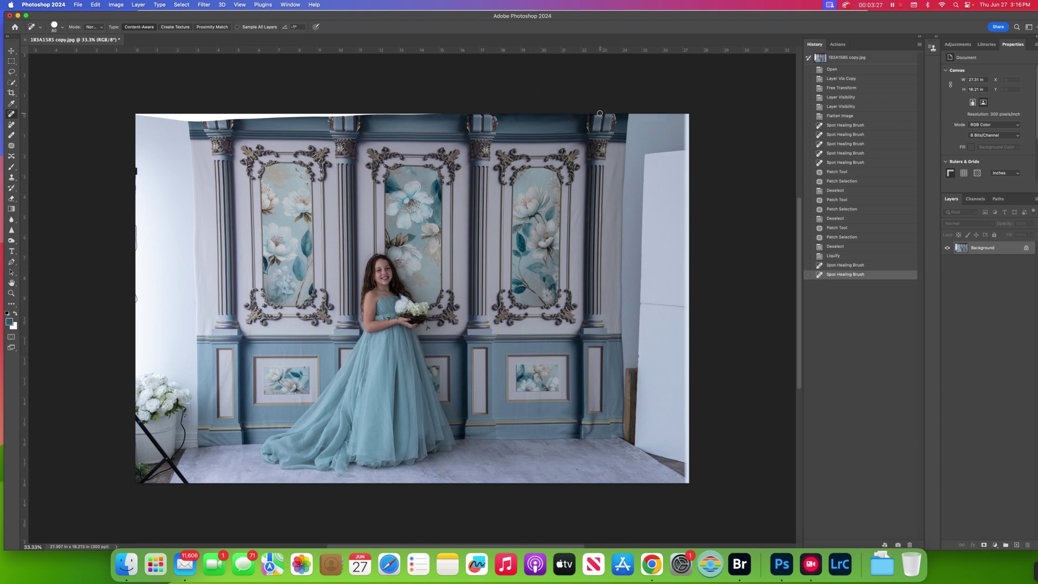
left_click(591, 106)
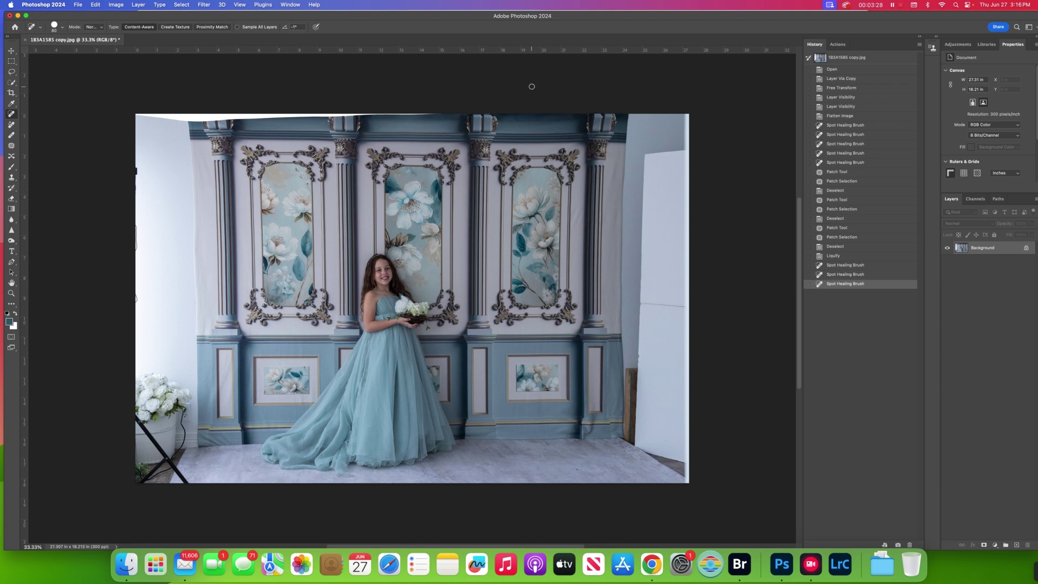
left_click(599, 113)
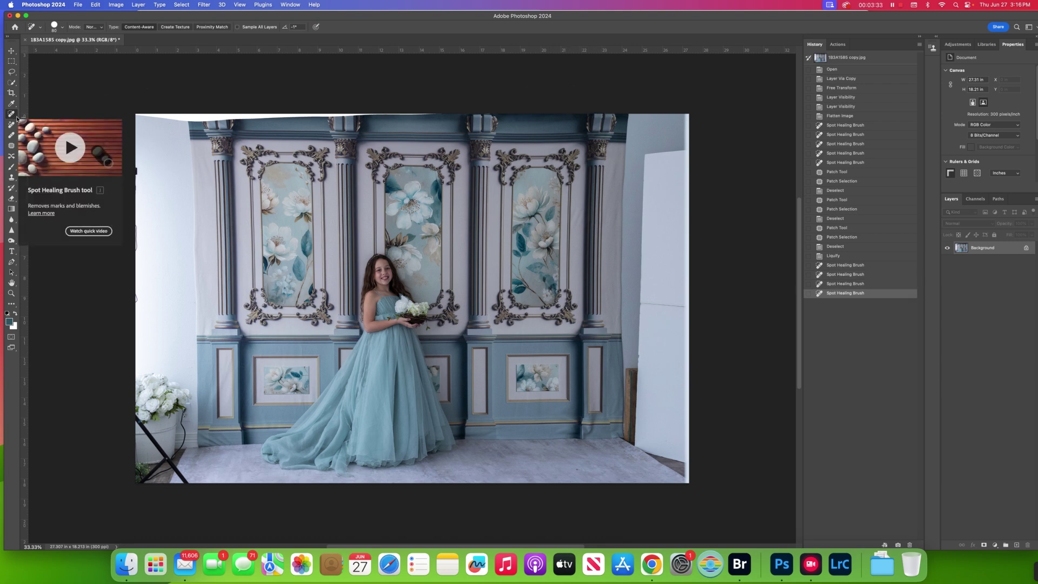
left_click_drag(443, 113, 322, 114)
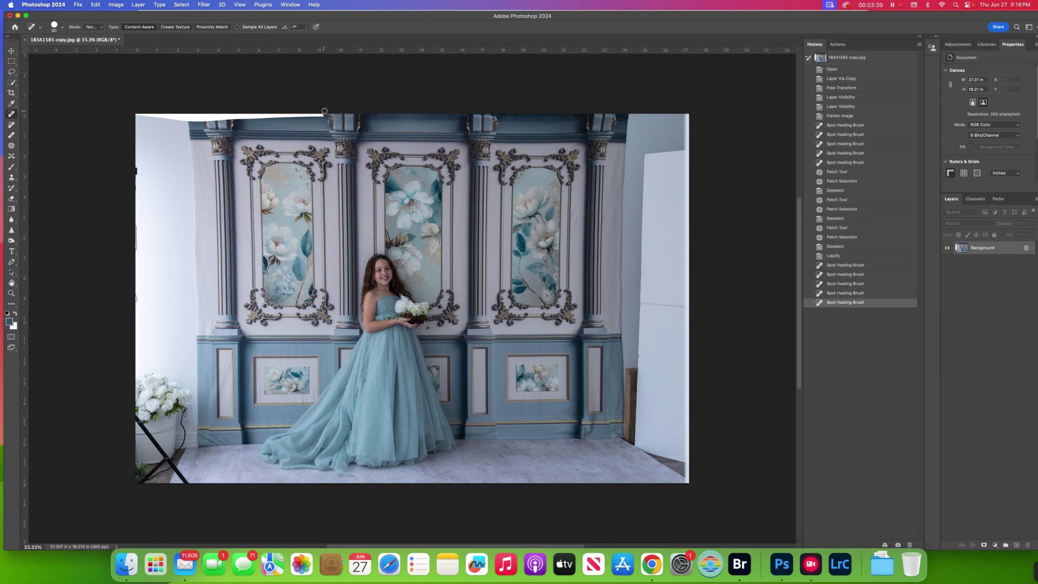
left_click(335, 111)
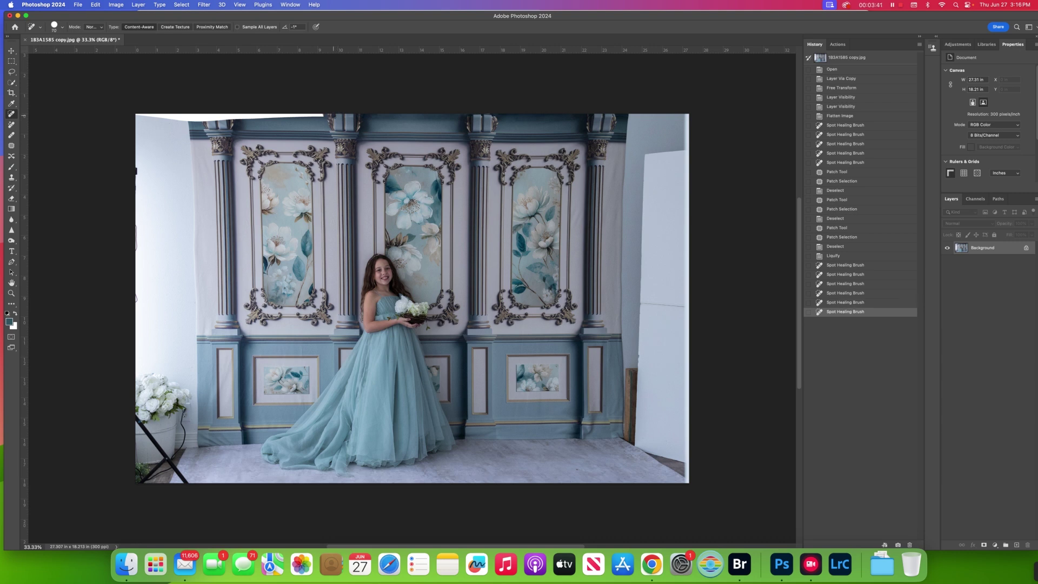
left_click(338, 111)
left_click(353, 117)
left_click(339, 111)
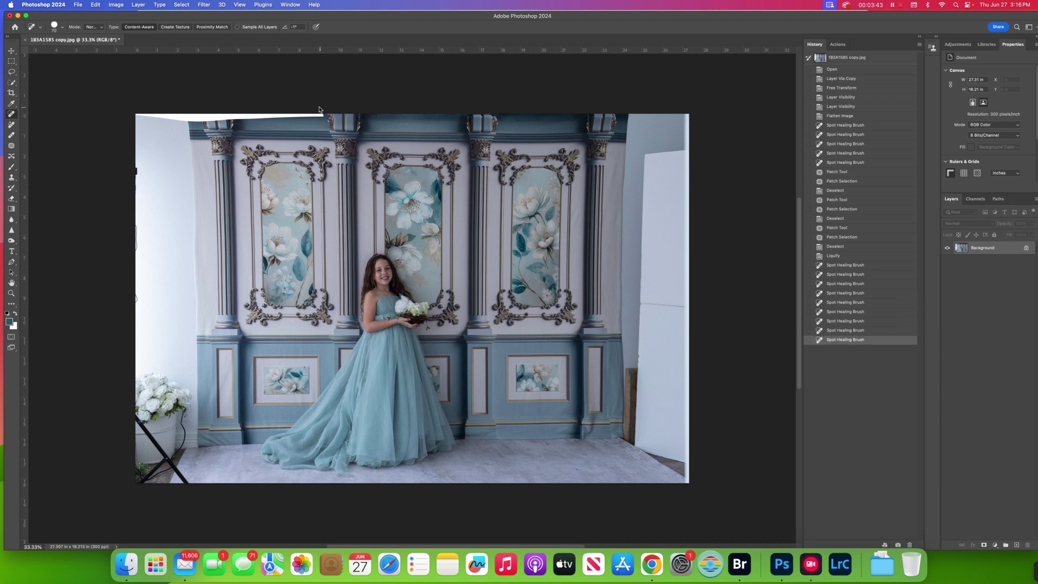
mouse_move(319, 115)
left_mouse_down()
mouse_move(240, 117)
mouse_move(277, 115)
mouse_move(252, 115)
left_mouse_up()
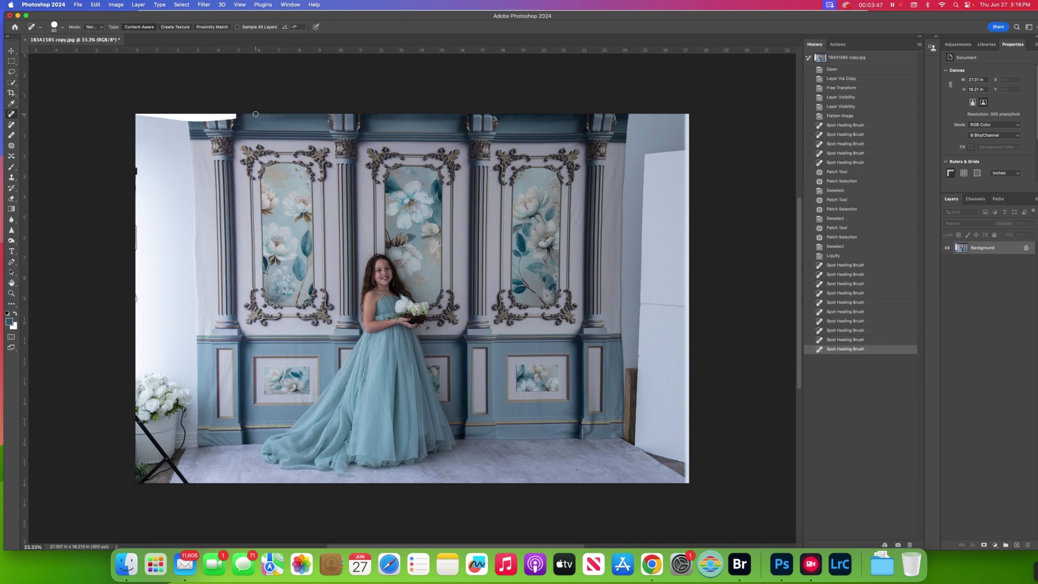
- Select the remaining white gap in the photo's upper left corner, fill it with Content-Aware at 100% opacity, and deselect
left_click(12, 145)
mouse_move(167, 123)
left_mouse_down()
mouse_move(239, 115)
mouse_move(150, 113)
left_mouse_up()
key("shift+BackSpace")
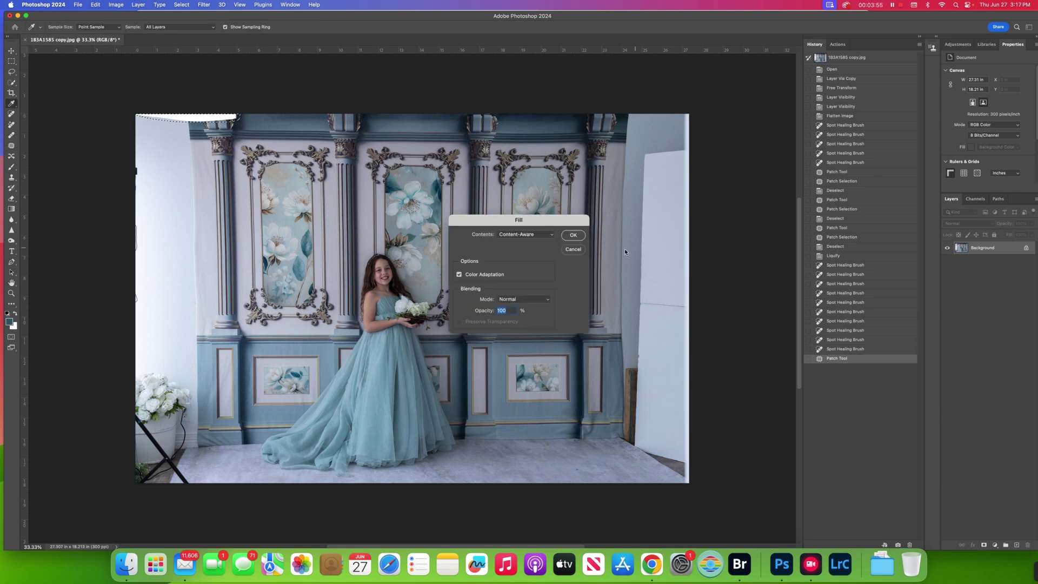
left_click(574, 236)
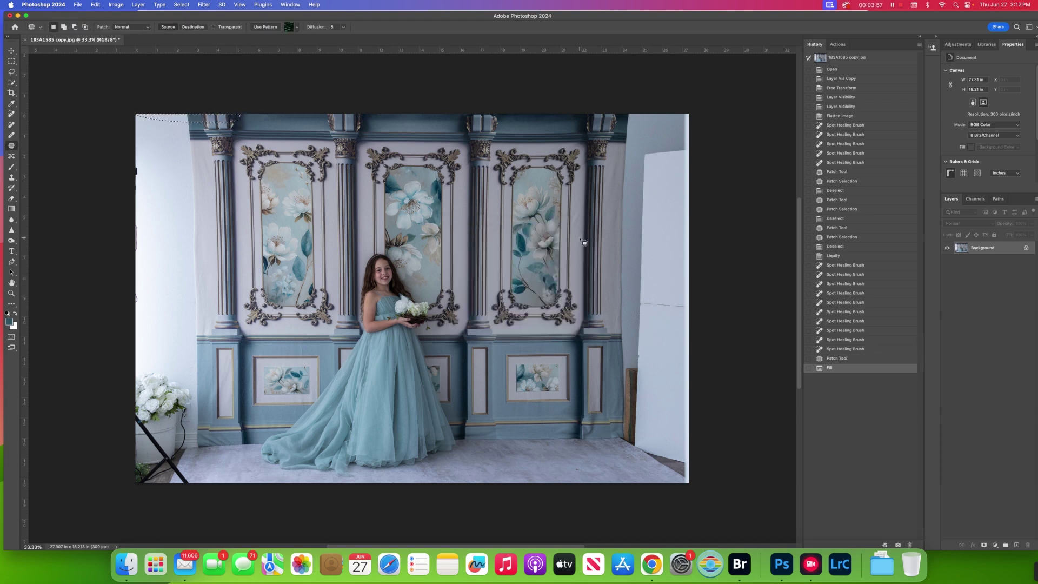
left_click(260, 119)
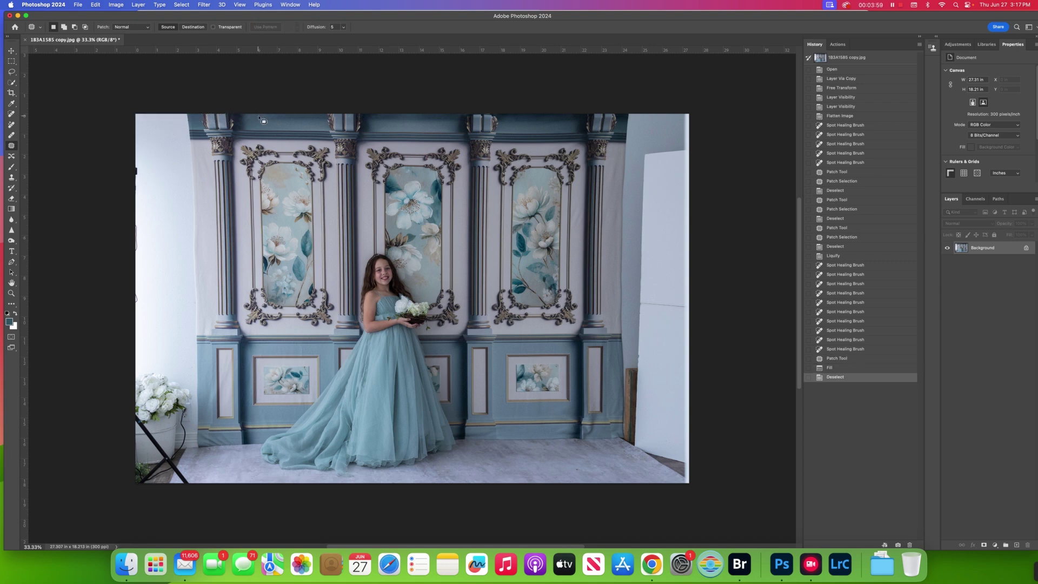
- Patch the uneven spots along the backdrop's upper molding between the columns with clean nearby texture
left_click_drag(199, 115, 243, 120)
left_click(276, 125)
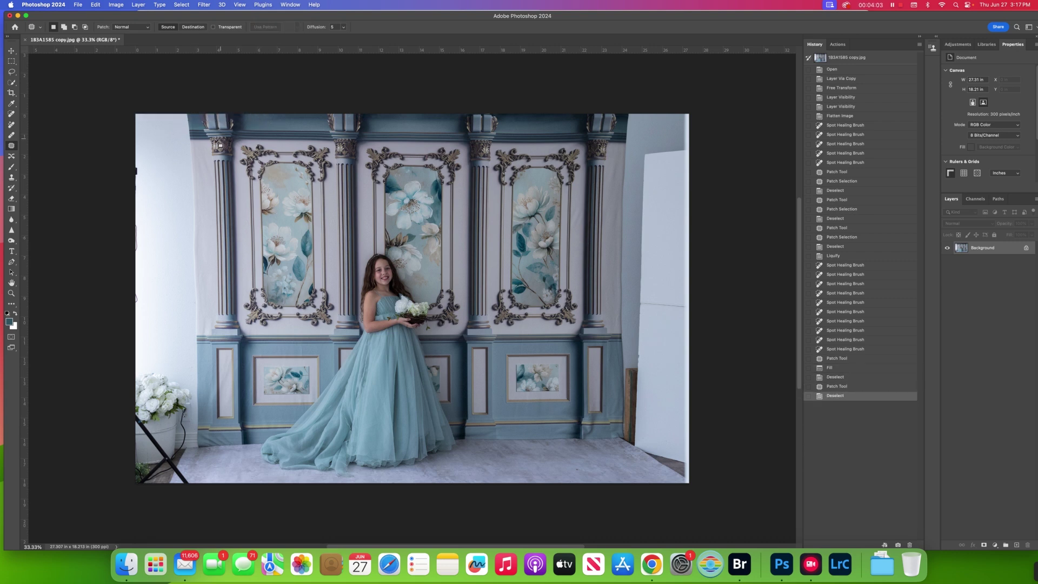
mouse_move(372, 115)
left_mouse_down()
mouse_move(370, 128)
mouse_move(406, 126)
left_mouse_up()
left_click(404, 127)
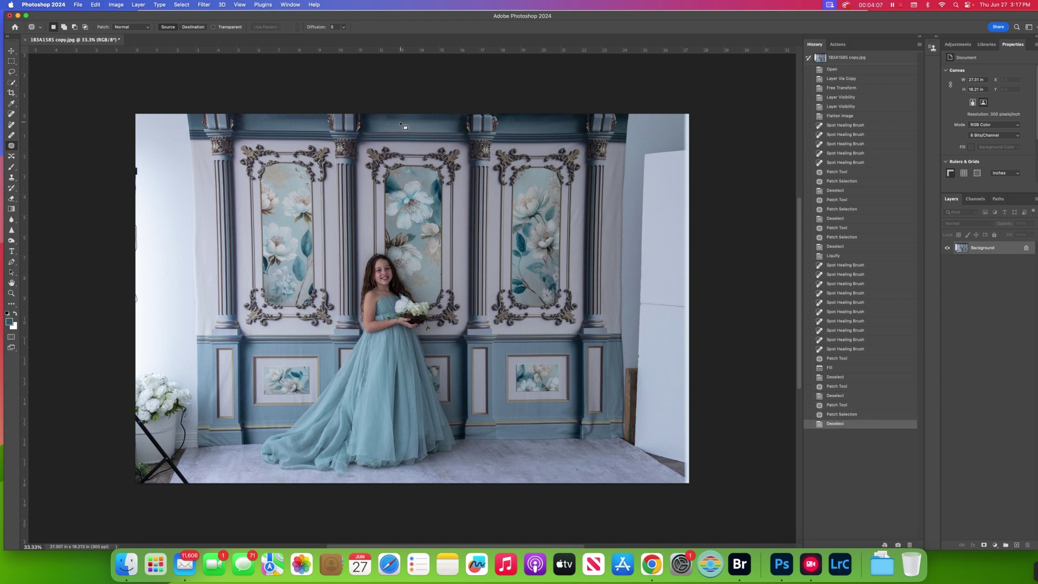
mouse_move(243, 120)
left_mouse_down()
mouse_move(235, 115)
mouse_move(238, 130)
mouse_move(273, 122)
left_mouse_up()
left_click(273, 121)
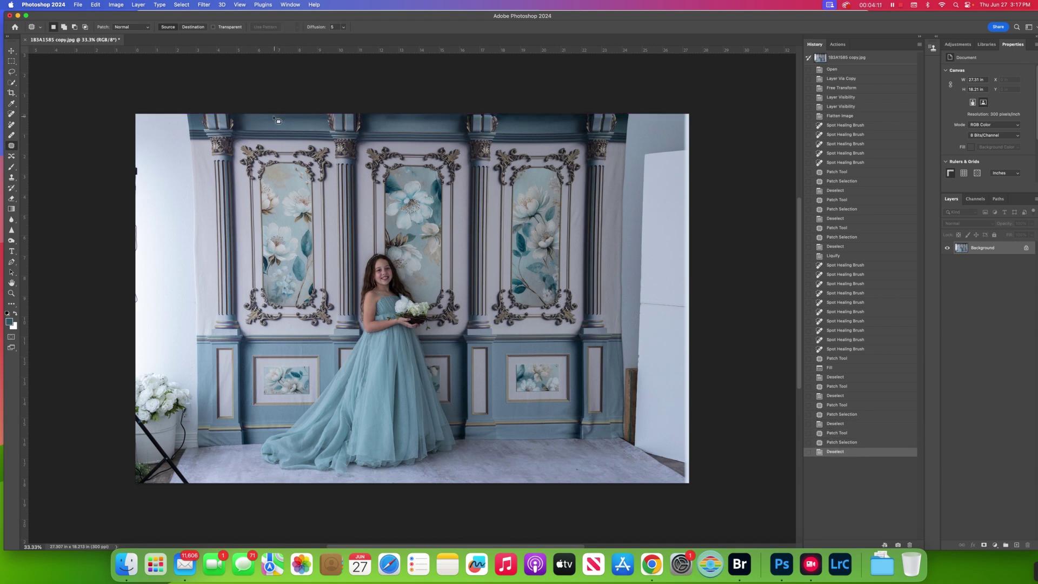
left_click_drag(501, 116, 522, 118)
left_click_drag(513, 119, 542, 120)
left_click(542, 120)
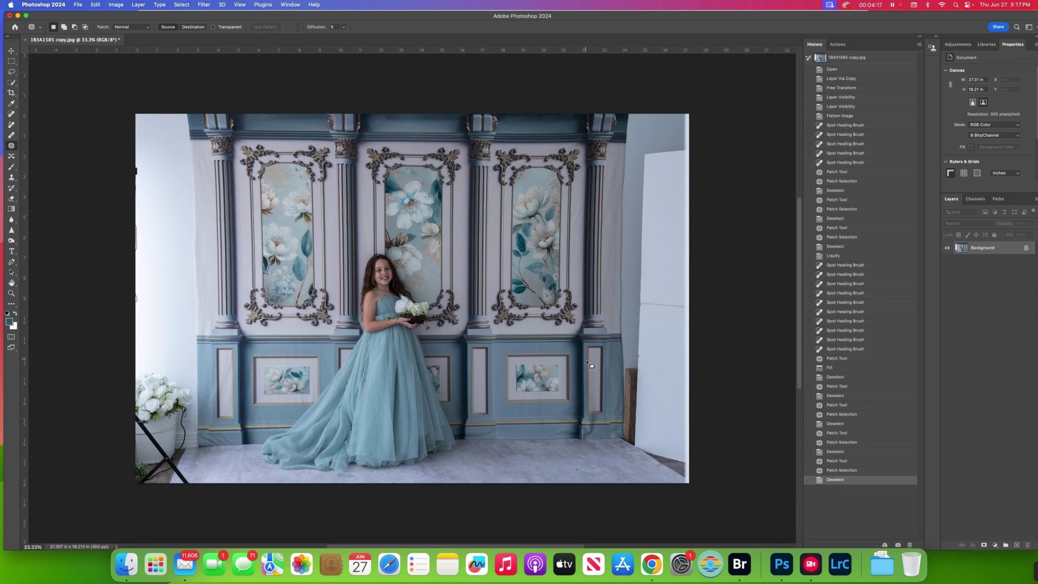
- Patch the wrinkles and marks on the lower right part of the blue backdrop, deselecting after each patch
mouse_move(467, 437)
left_mouse_down()
mouse_move(494, 431)
mouse_move(465, 434)
mouse_move(595, 435)
mouse_move(589, 424)
mouse_move(618, 400)
left_mouse_up()
key("ctrl+d")
key("cmd+d")
key("super+d")
key("super+d")
key("super+d")
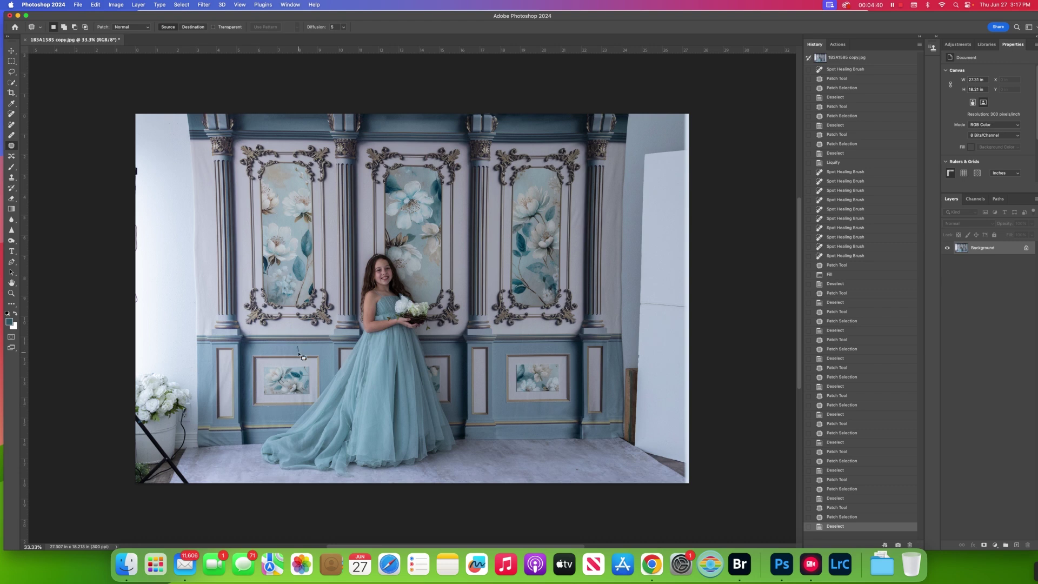
- Patch the creases above the lower left floral panel and along the backdrop's lower left edge
left_click_drag(305, 354, 286, 347)
key("super+d")
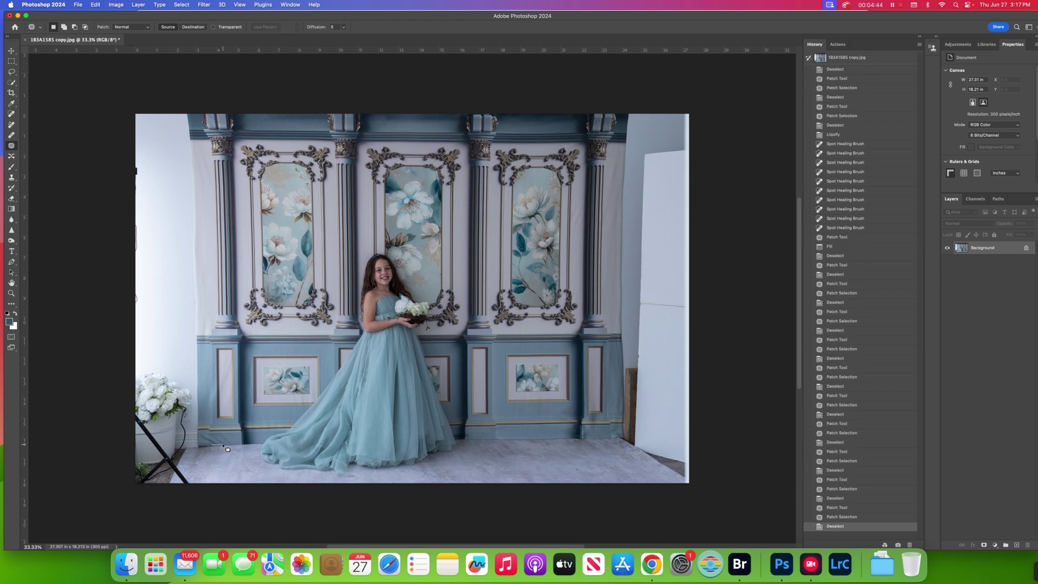
mouse_move(238, 449)
left_mouse_down()
mouse_move(236, 435)
mouse_move(213, 437)
mouse_move(216, 447)
mouse_move(253, 442)
mouse_move(234, 444)
left_mouse_up()
key("super+d")
mouse_move(232, 442)
left_mouse_down()
mouse_move(201, 441)
mouse_move(206, 450)
mouse_move(205, 434)
left_mouse_up()
key("super+d")
left_click_drag(206, 439, 206, 416)
key("super+d")
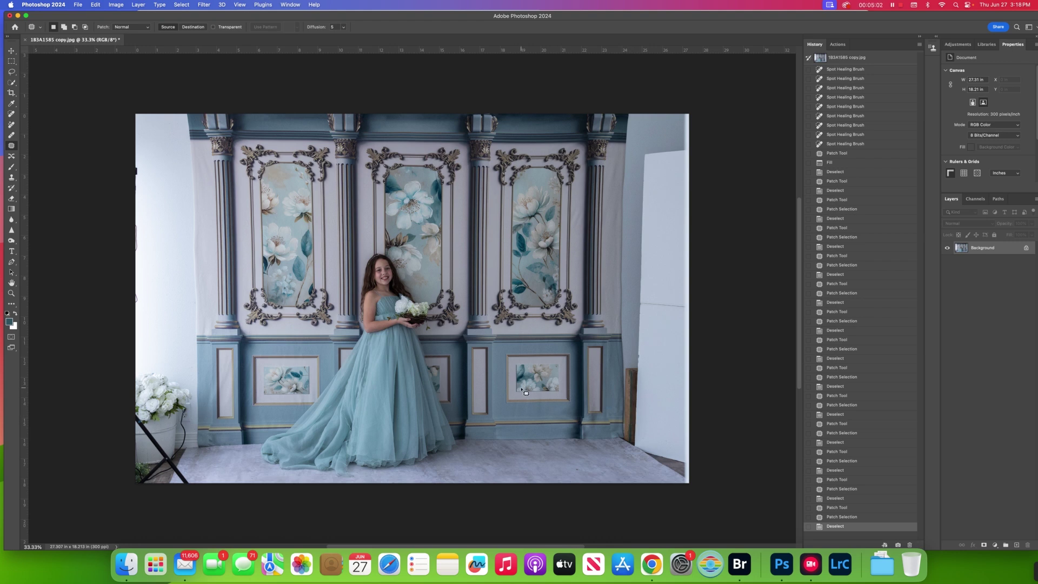
- Patch the lower right corner of the floor with clean floor texture so the rug covers it, and deselect
mouse_move(593, 445)
left_mouse_down()
mouse_move(652, 442)
mouse_move(636, 435)
mouse_move(696, 446)
mouse_move(684, 496)
mouse_move(614, 442)
mouse_move(540, 454)
left_mouse_up()
key("super+d")
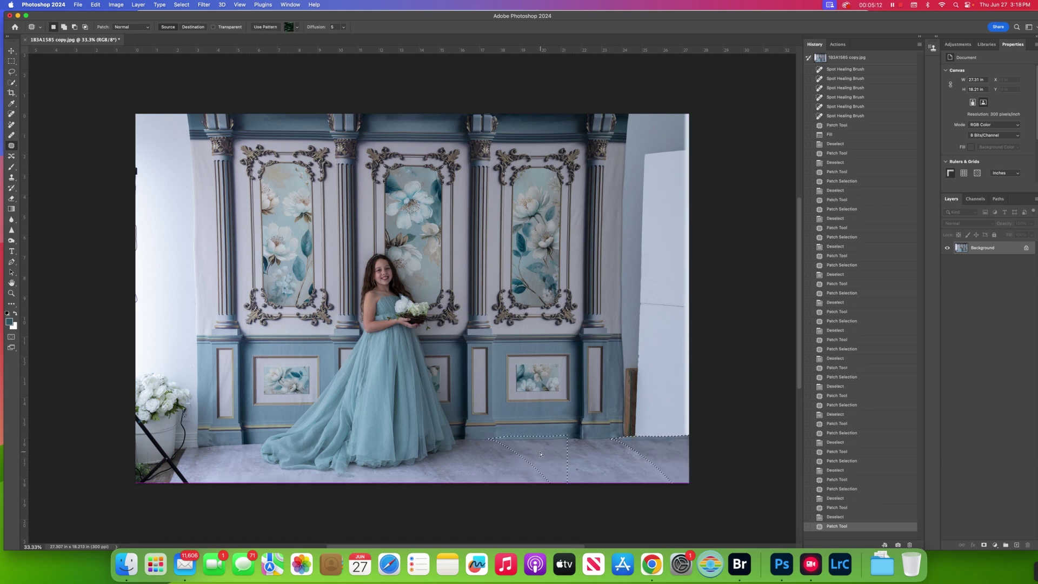
key("super+d")
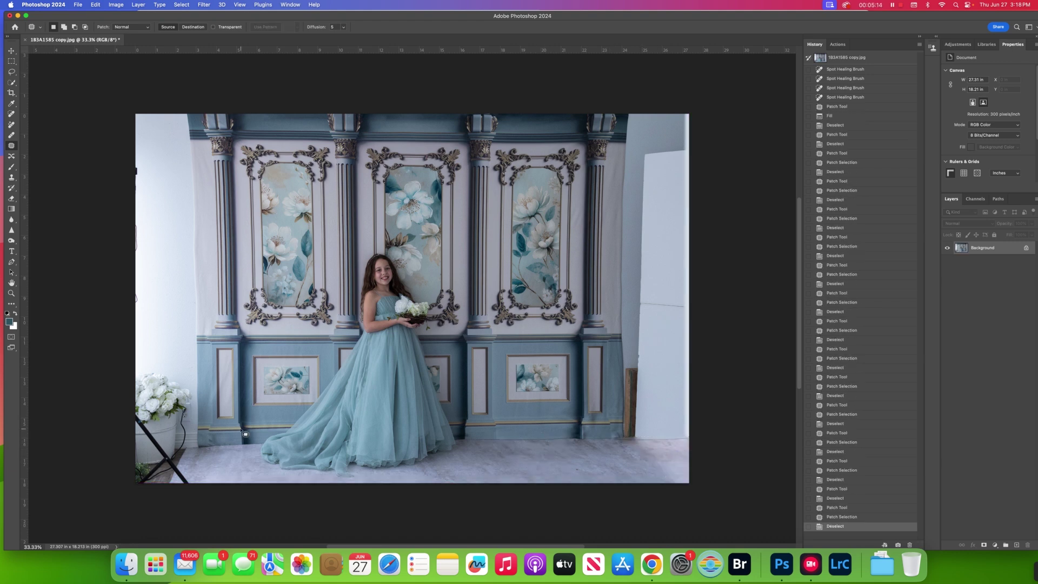
- Patch the lower left floor area to cover the black stand legs and greenery with clean floor texture
mouse_move(128, 445)
left_mouse_down()
mouse_move(199, 445)
mouse_move(191, 488)
mouse_move(127, 487)
mouse_move(115, 447)
mouse_move(165, 462)
mouse_move(241, 459)
mouse_move(179, 488)
mouse_move(206, 457)
mouse_move(193, 446)
mouse_move(232, 442)
left_mouse_up()
key("cmd+d")
key("cmd+d")
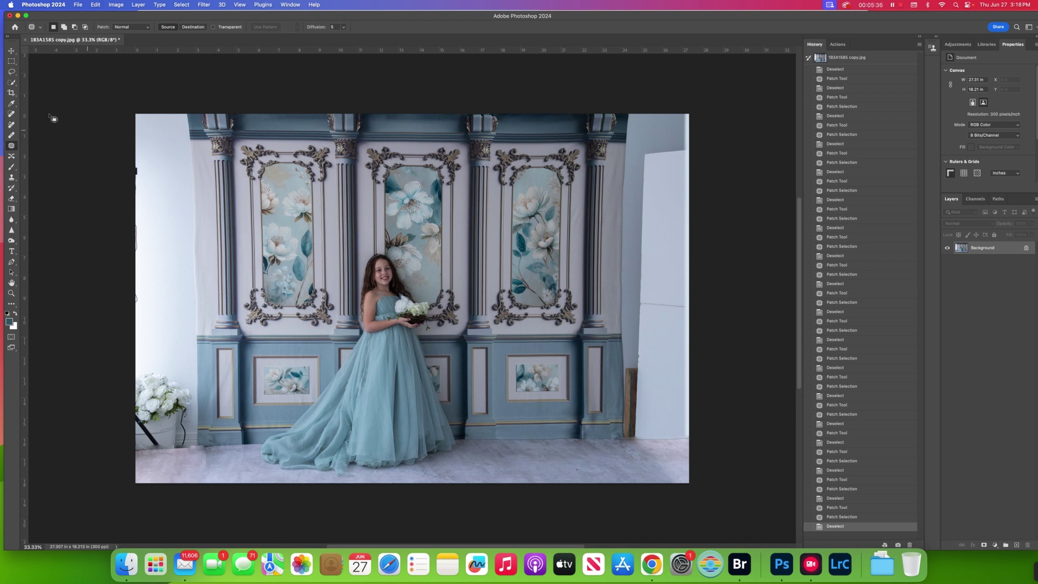
- Select a full-height rectangle from the left of the girl to the backdrop's right edge and copy it to a new layer
left_click(9, 62)
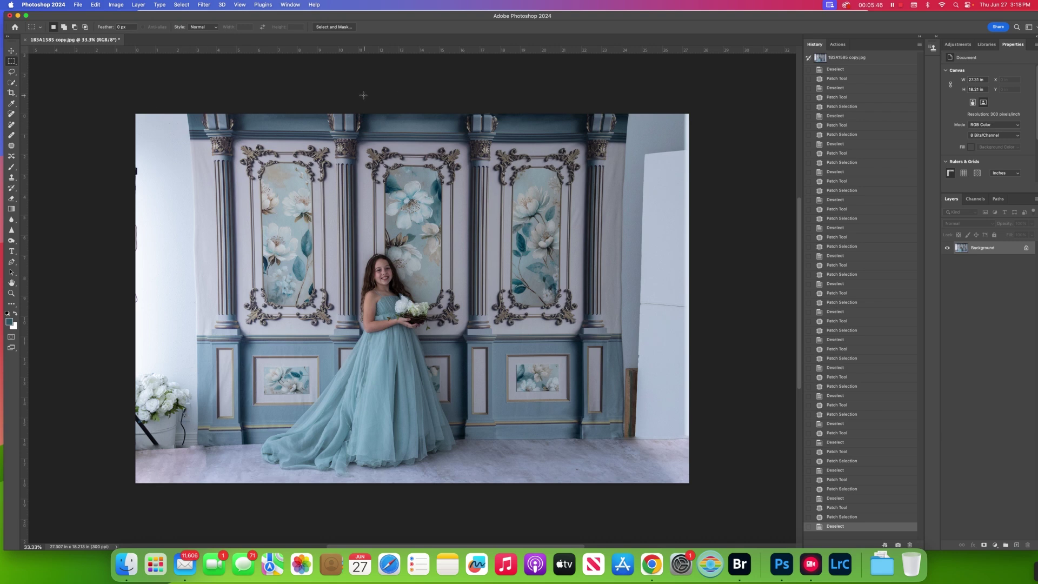
left_click_drag(327, 95, 621, 498)
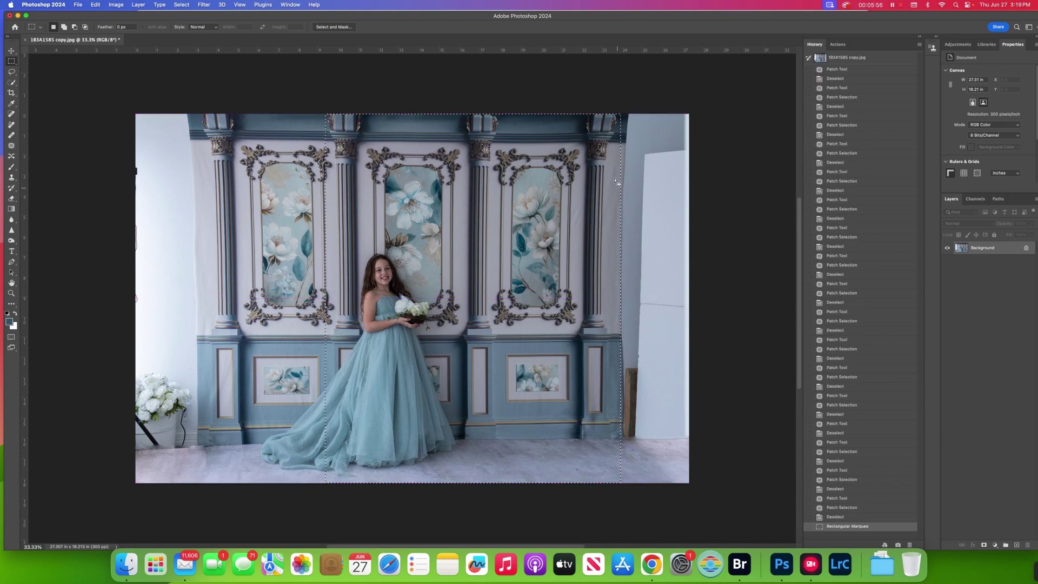
key("super+j")
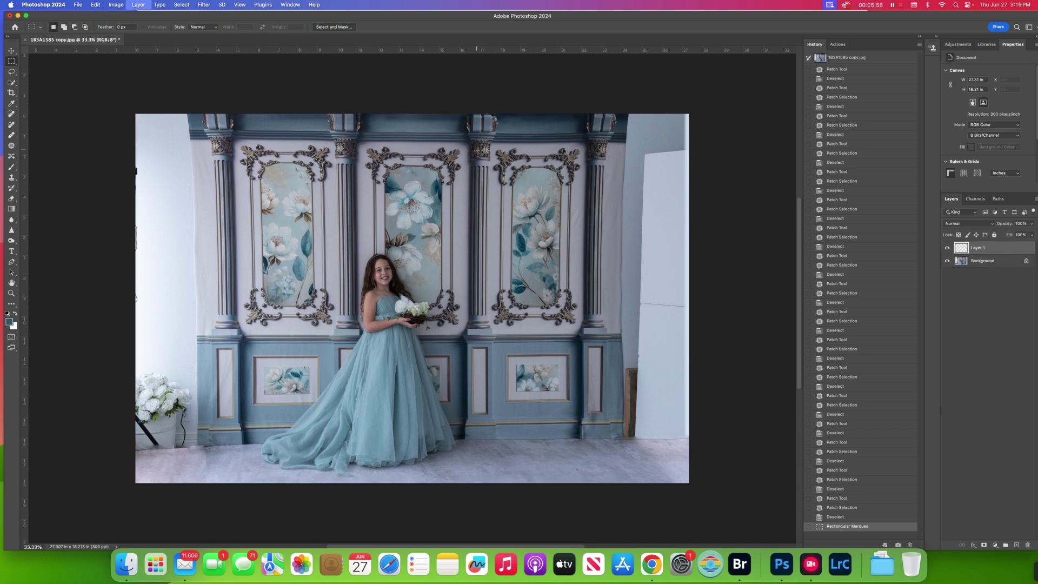
- Lower the copied layer's opacity to 52% and shift it right to X 15.17 in, extending the backdrop pattern over the white wall
left_click(11, 51)
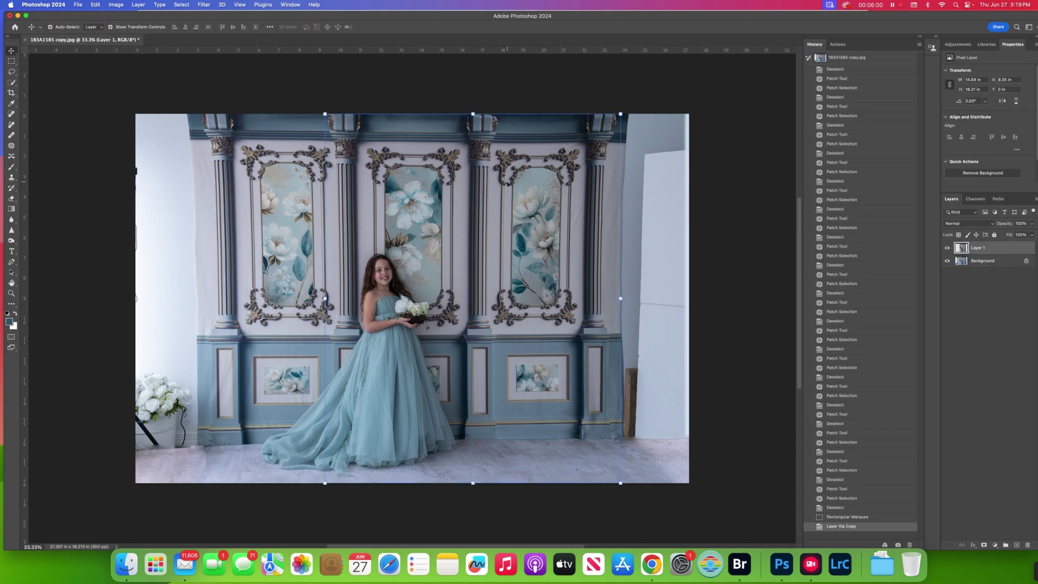
left_click_drag(507, 184, 560, 195)
left_click(1031, 223)
left_click_drag(1033, 234, 1016, 234)
left_click_drag(611, 246, 664, 242)
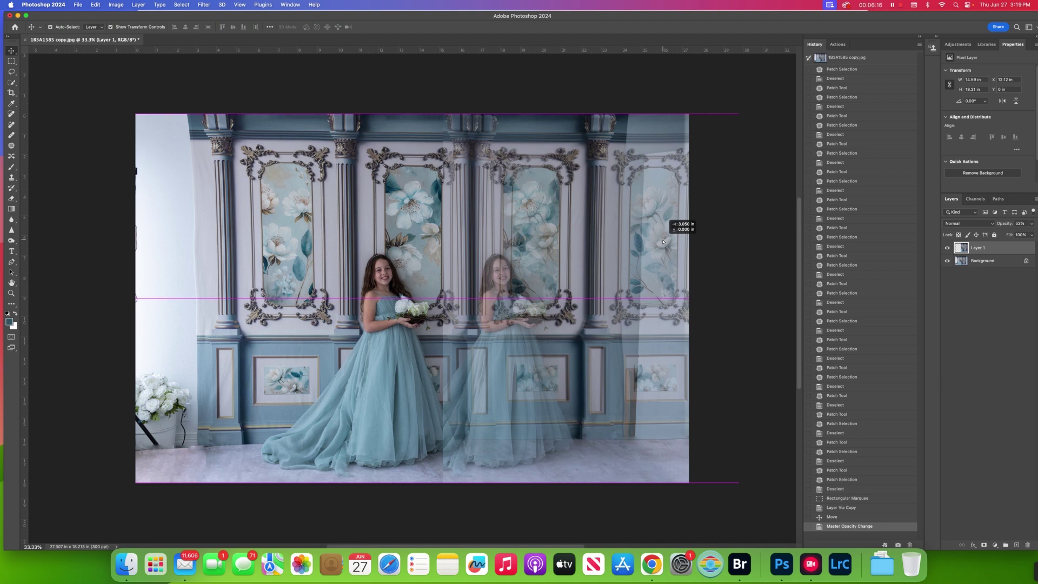
left_click_drag(663, 241, 664, 244)
left_click(543, 88)
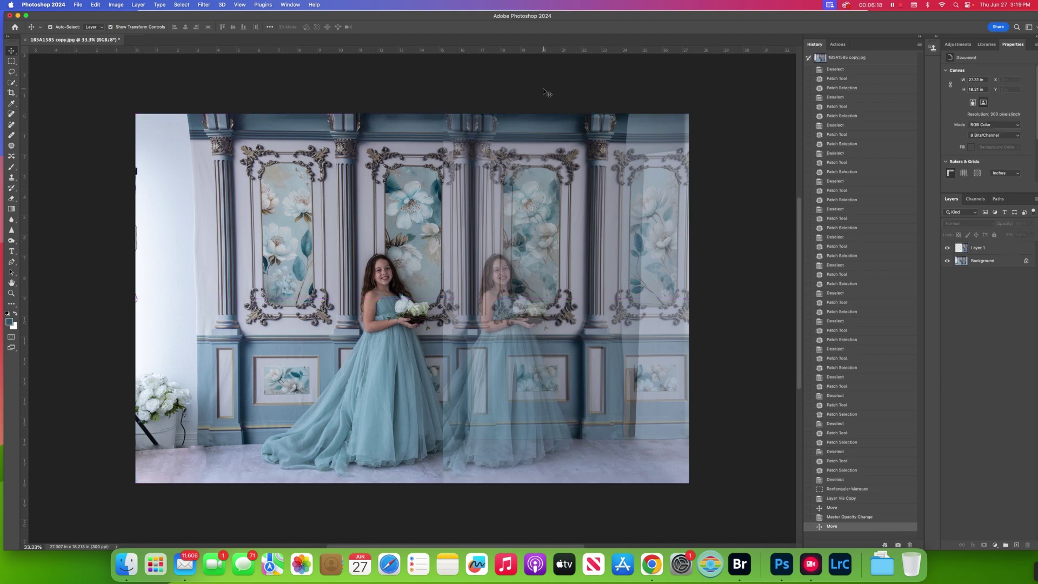
- Set Layer 1's opacity to 100%
left_click(1000, 247)
left_click(1031, 223)
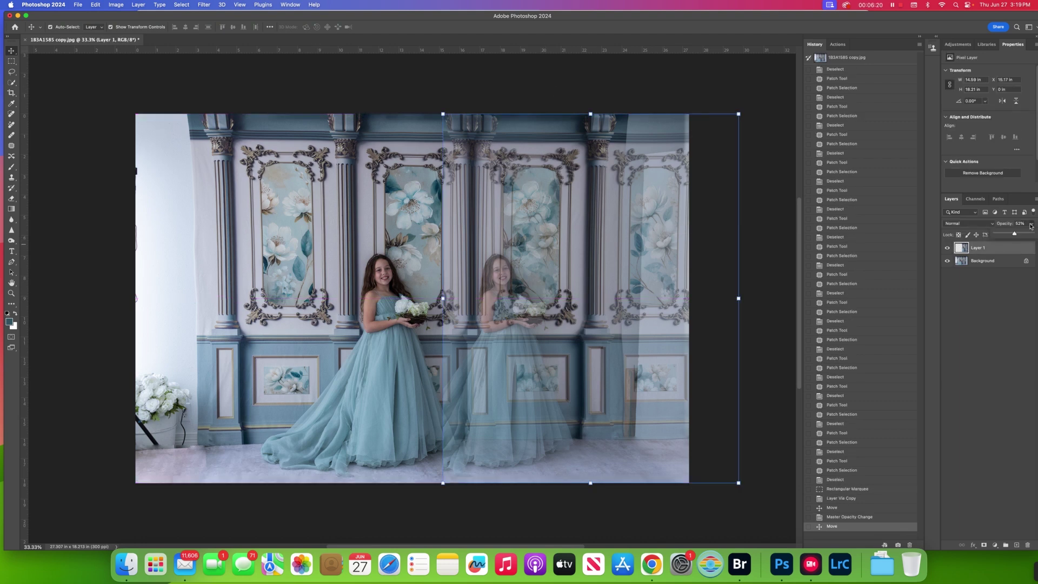
left_click_drag(1016, 234, 1035, 233)
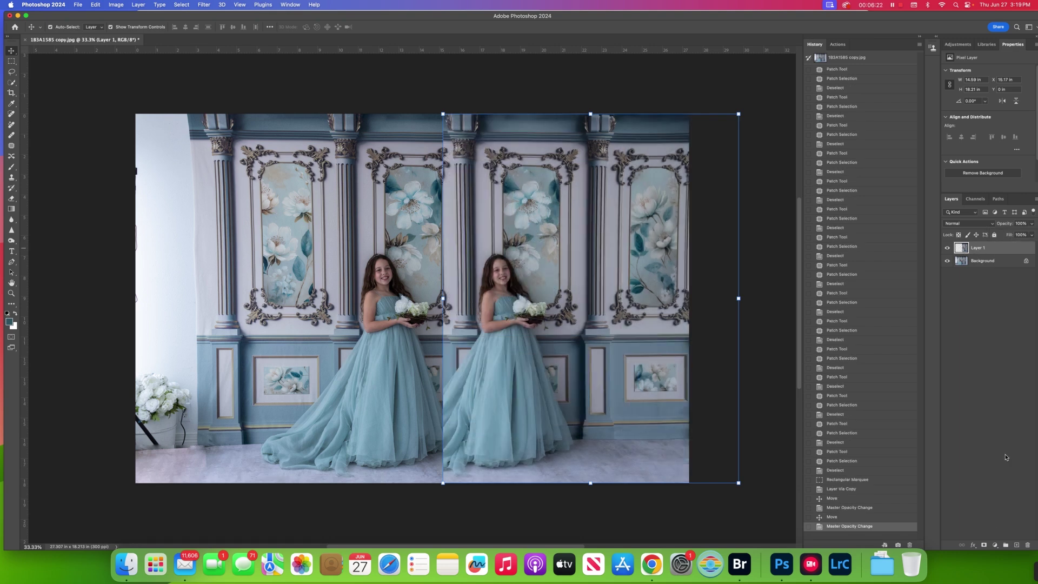
- Add a layer mask to Layer 1, choose the Brush tool, and invert the mask to black
left_click(984, 545)
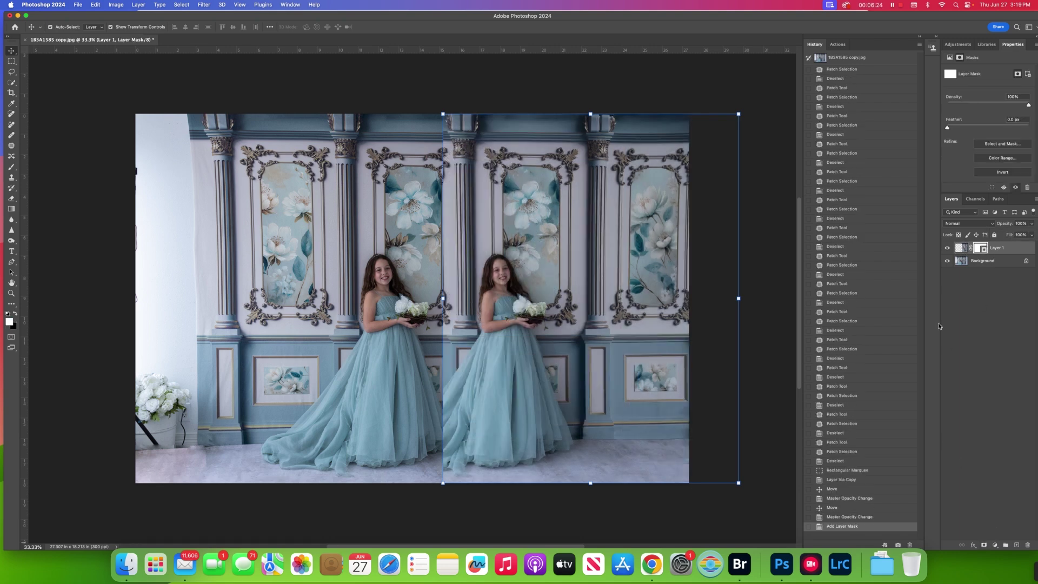
key("e")
left_click(11, 167)
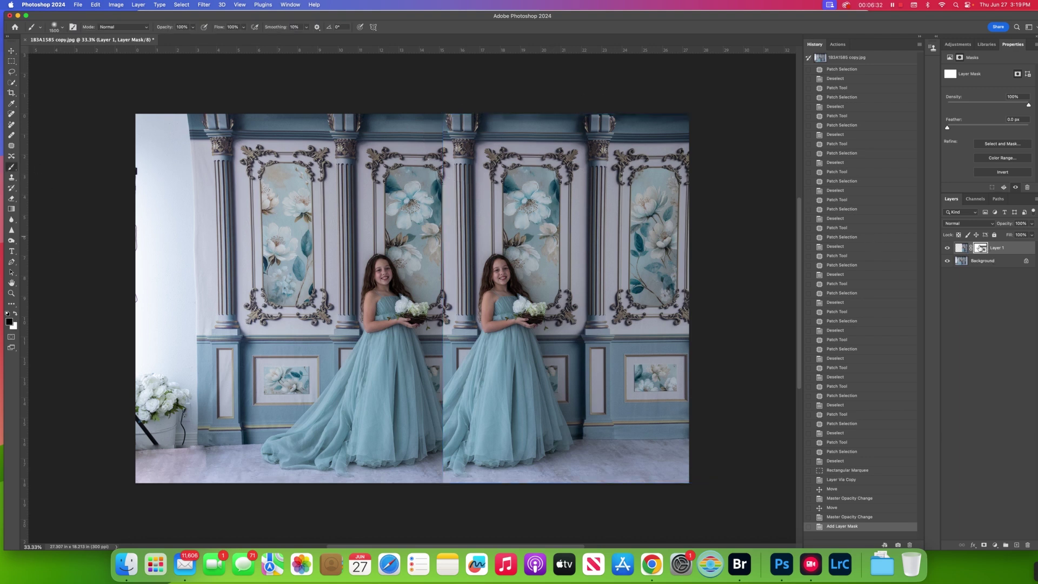
key("super+i")
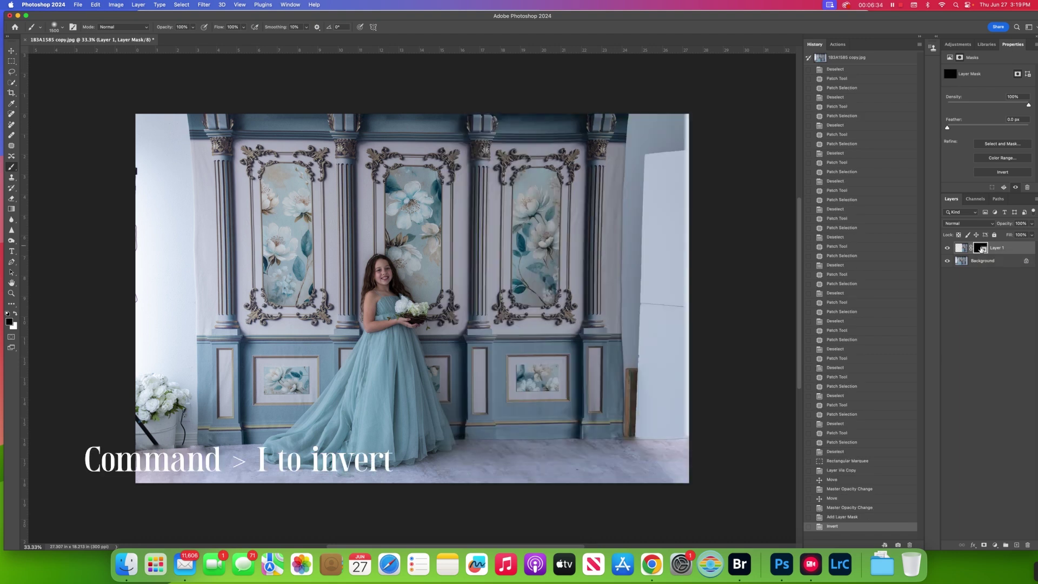
- Paint white on Layer 1's mask with a smaller brush to reveal the copied backdrop over the white wall beside the rightmost column
key("x")
key("bracketleft")
key("bracketleft")
key("bracketleft")
key("bracketleft")
key("bracketleft")
key("bracketleft")
key("bracketleft")
mouse_move(646, 387)
left_mouse_down()
mouse_move(681, 403)
mouse_move(682, 454)
mouse_move(639, 417)
mouse_move(639, 403)
mouse_move(625, 427)
mouse_move(624, 405)
mouse_move(633, 323)
mouse_move(680, 414)
mouse_move(700, 323)
mouse_move(680, 239)
mouse_move(649, 328)
mouse_move(648, 265)
mouse_move(670, 132)
mouse_move(677, 195)
mouse_move(679, 106)
mouse_move(668, 161)
mouse_move(650, 156)
mouse_move(641, 111)
mouse_move(640, 211)
mouse_move(625, 179)
mouse_move(625, 334)
mouse_move(620, 164)
mouse_move(628, 337)
mouse_move(596, 421)
mouse_move(591, 324)
left_mouse_up()
- Reduce the brush size and paint white along the rightmost column from panel height to the cornice to blend the seam
key("bracketleft")
key("bracketleft")
key("bracketleft")
key("bracketleft")
key("bracketleft")
left_click_drag(595, 280, 605, 338)
mouse_move(603, 230)
left_mouse_down()
mouse_move(587, 303)
mouse_move(594, 147)
mouse_move(608, 138)
mouse_move(594, 118)
left_mouse_up()
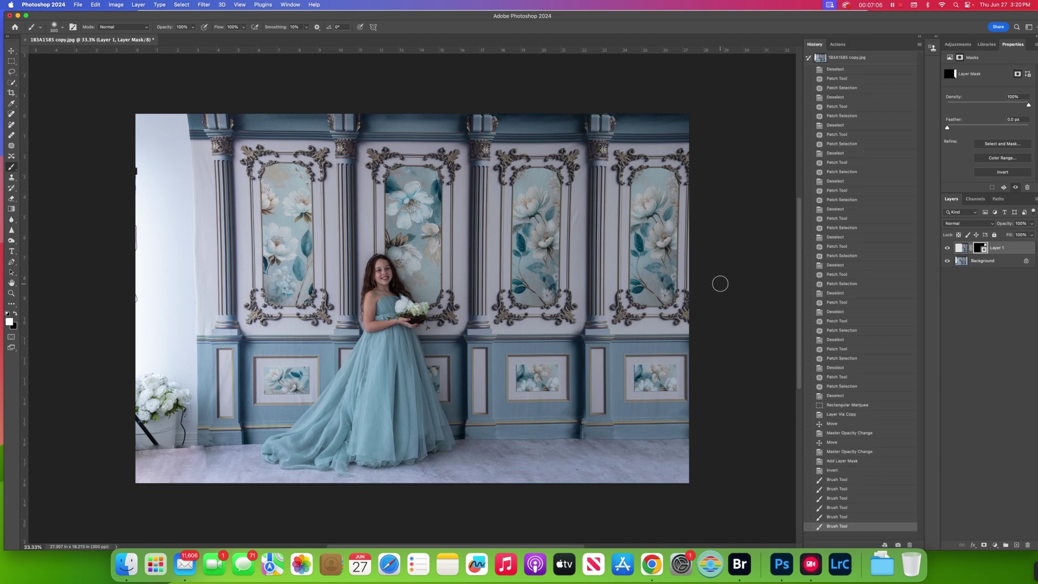
- Compare the image with Layer 1 hidden and shown, and flatten the image
left_click(947, 248)
left_click(947, 248)
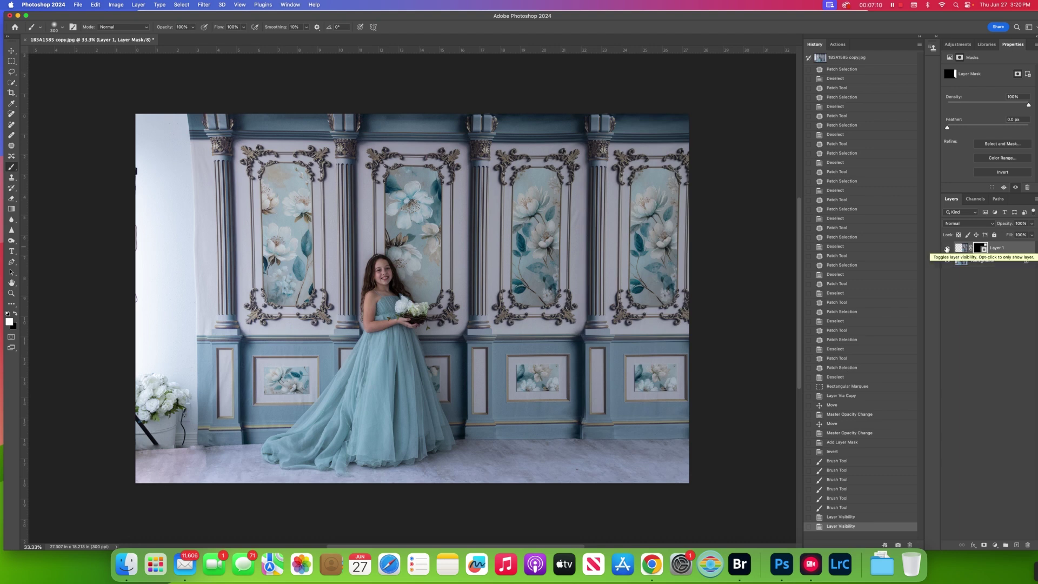
left_click(143, 5)
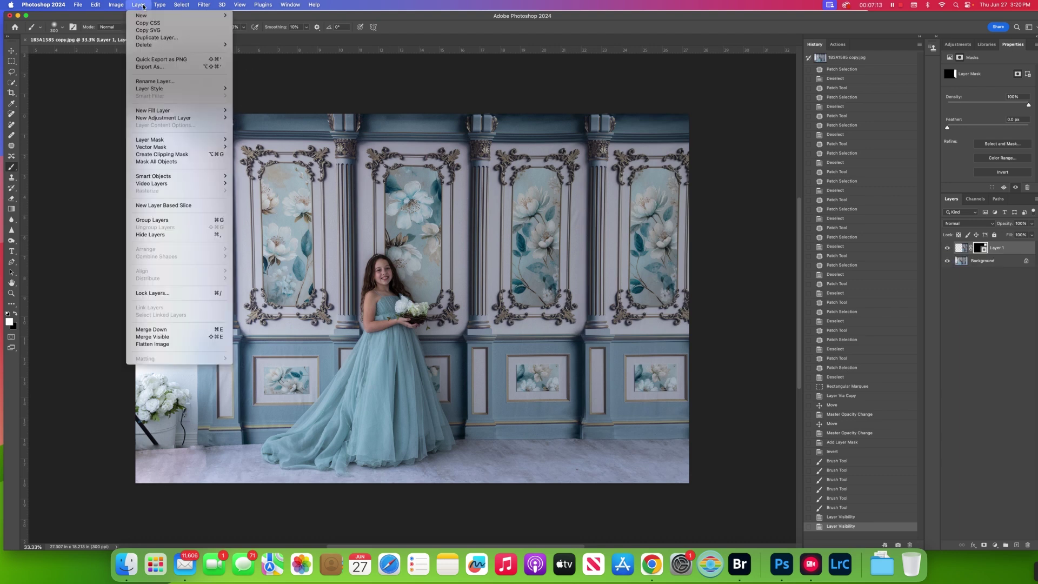
left_click(176, 346)
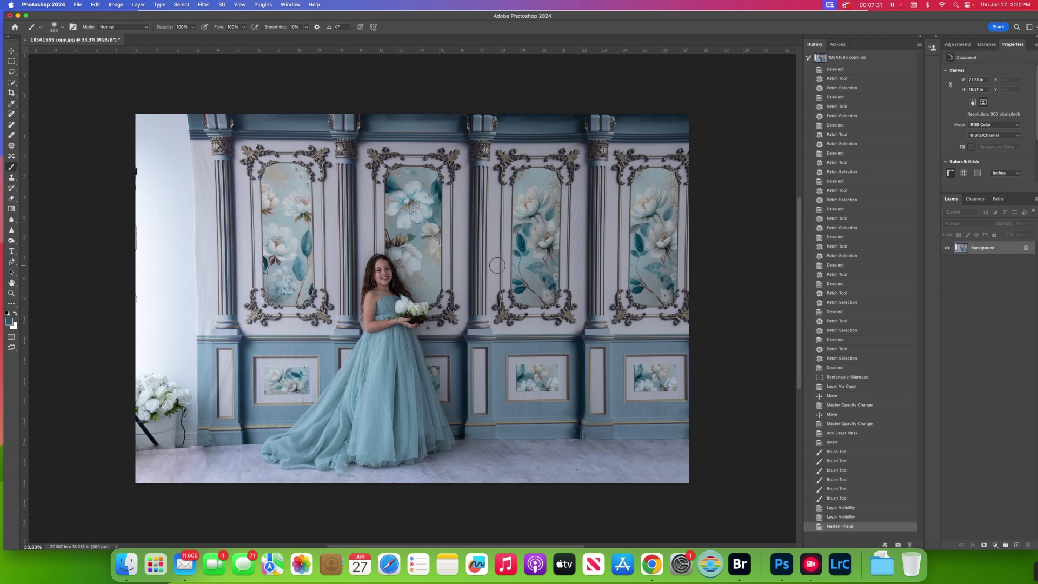
- Select a full-height rectangle from the backdrop's left edge to the girl's face, about 8.12 in wide, and copy it to a new layer
left_click(12, 61)
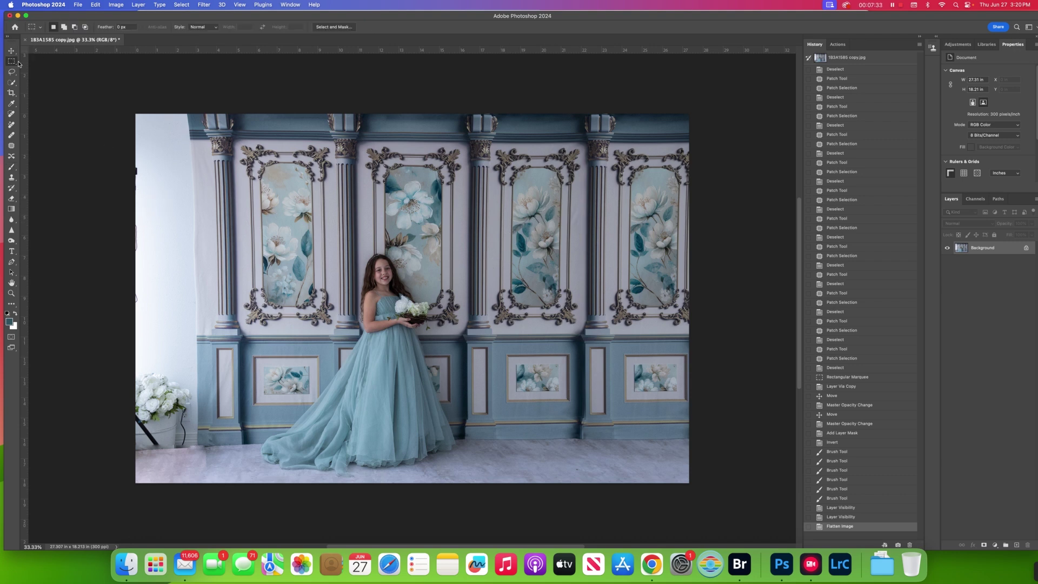
left_click_drag(464, 97, 726, 371)
scroll(721, 340, "down", 1)
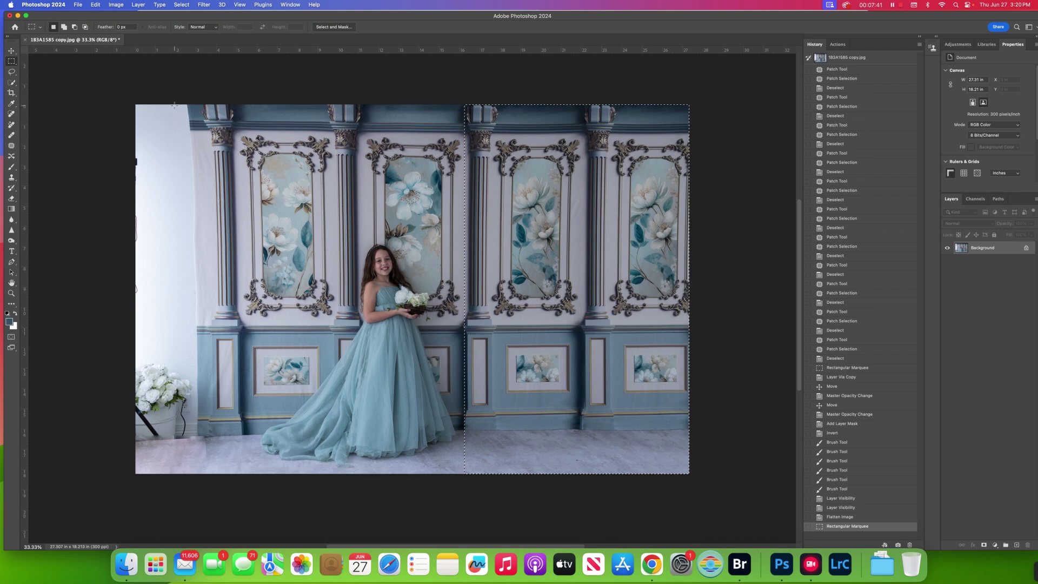
left_click_drag(192, 104, 356, 507)
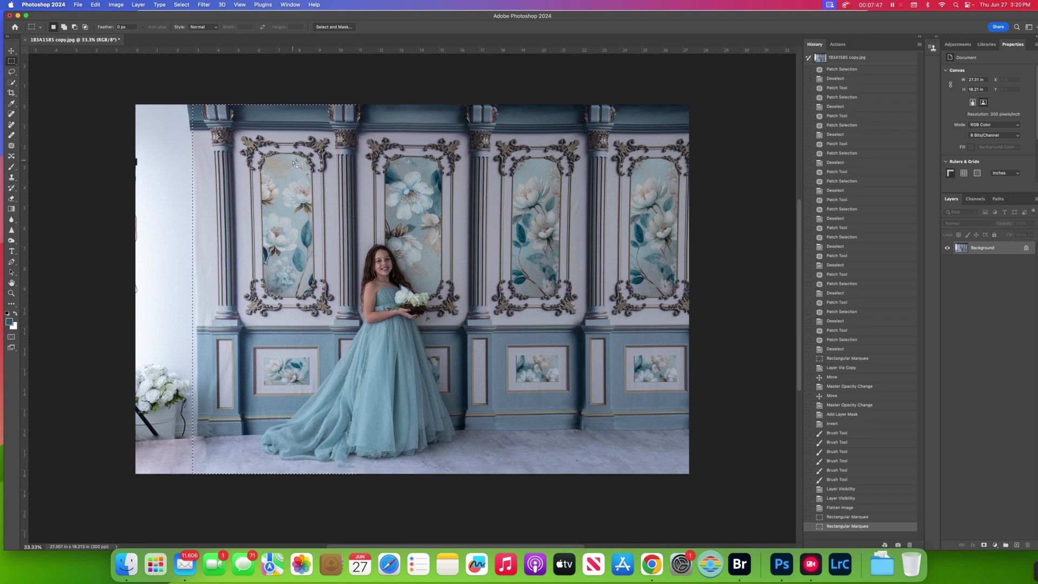
key("super+j")
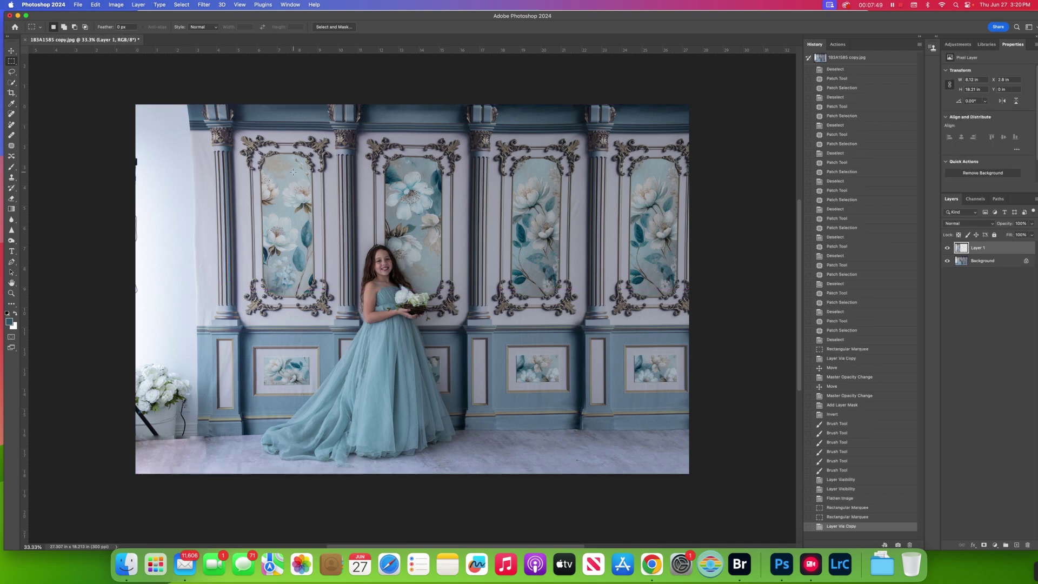
- Shift the copied layer left to X -0.8 in over the white curtain and flip it horizontally
left_click(12, 51)
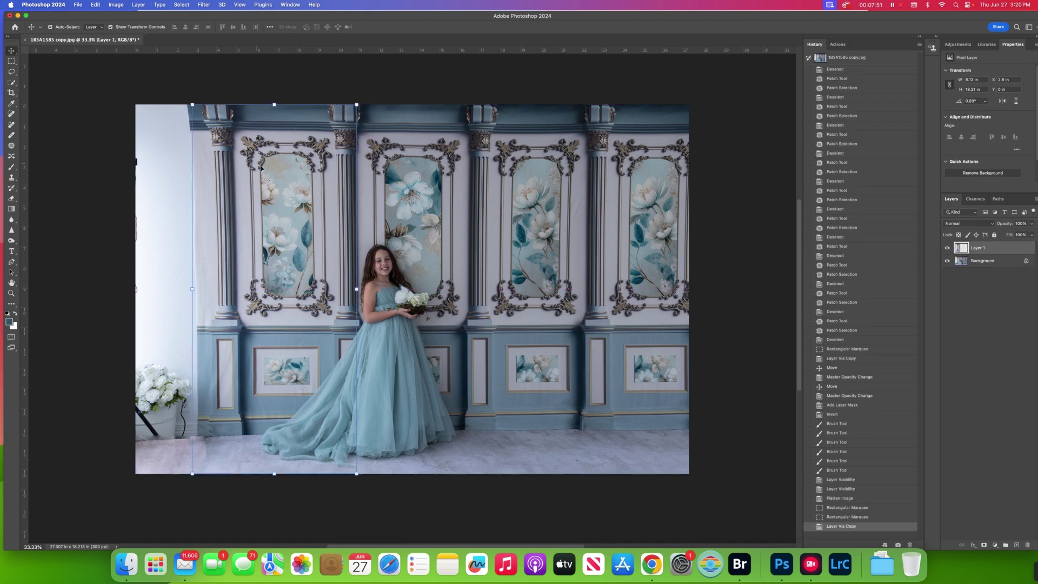
left_click_drag(271, 164, 140, 168)
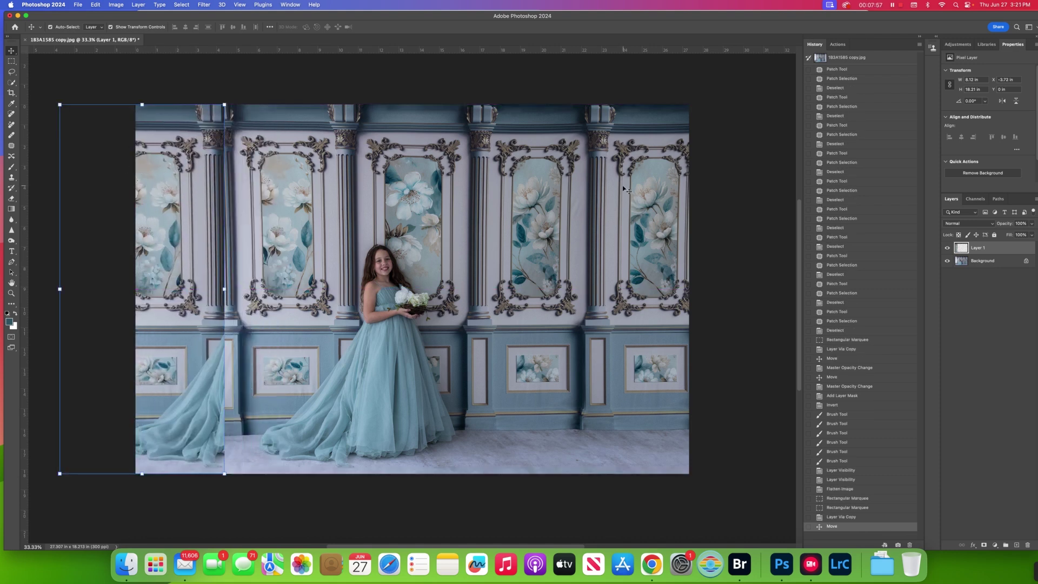
left_click_drag(191, 227, 246, 228)
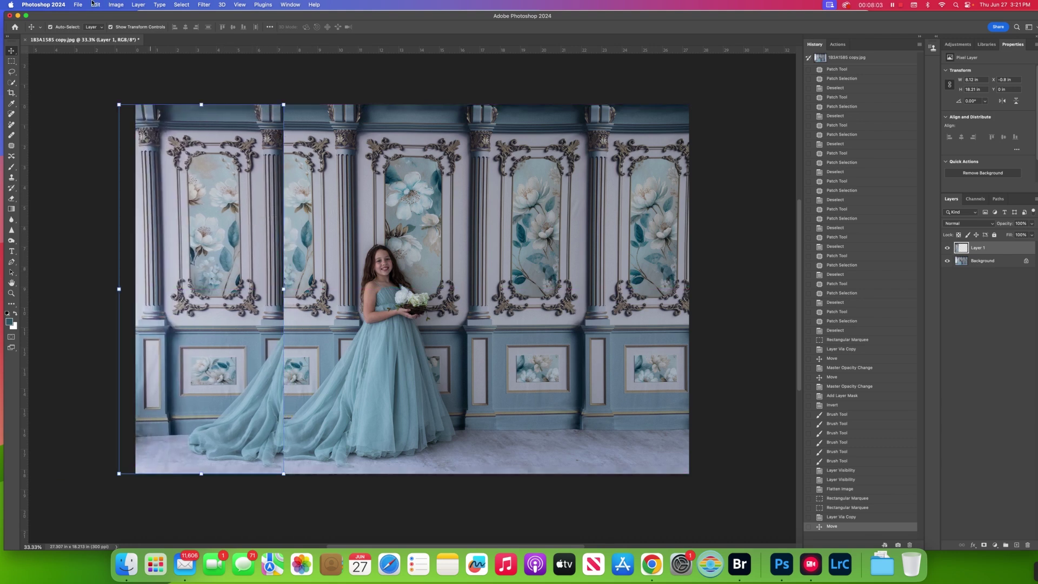
left_click(135, 5)
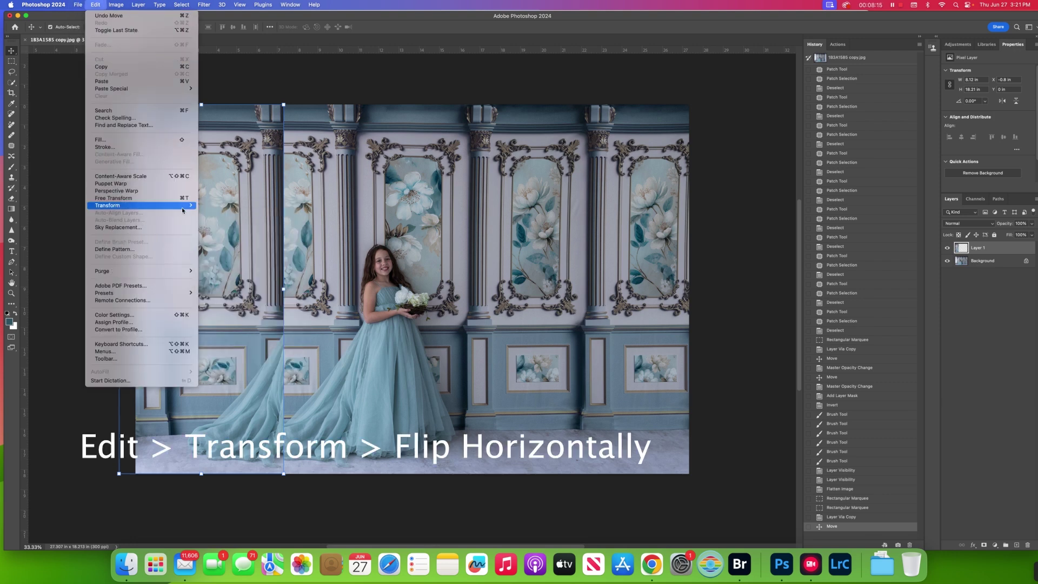
mouse_move(184, 206)
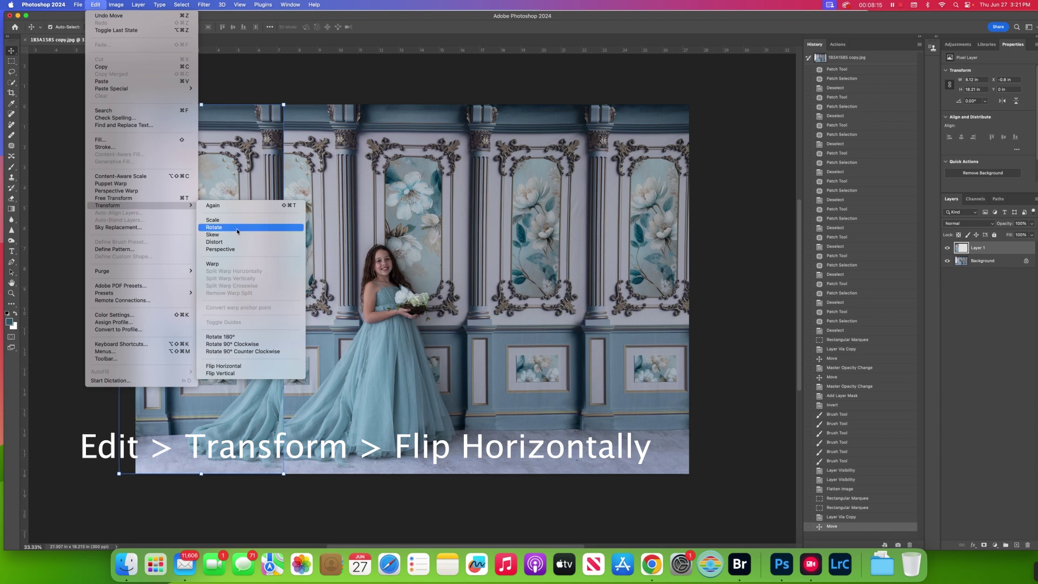
left_click(248, 366)
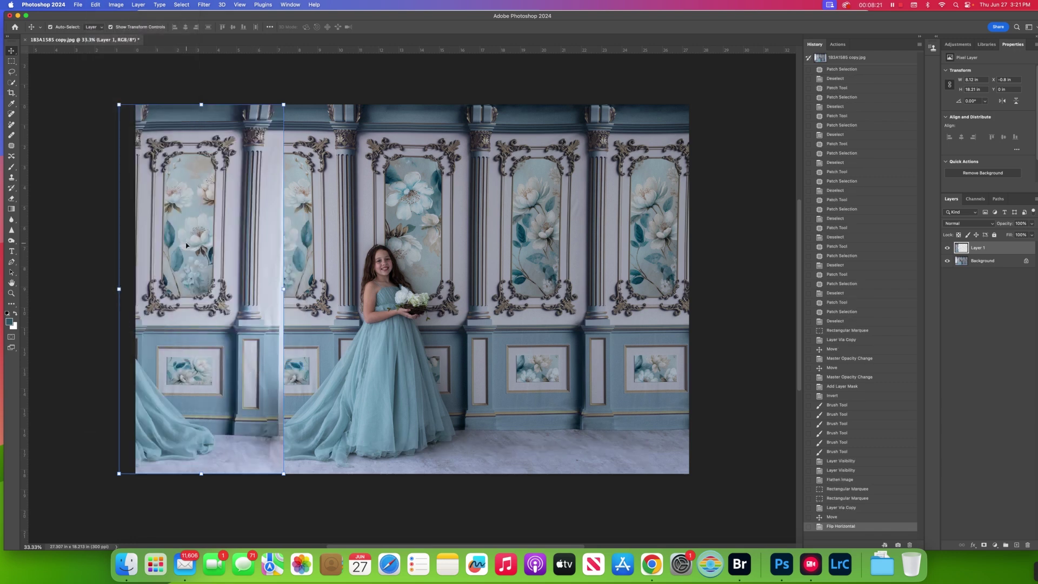
- Move the flipped layer left to X -1.66 in and distort its corners slightly outward, to about 8.34 by 18.6 in
mouse_move(187, 244)
left_mouse_down()
mouse_move(127, 233)
mouse_move(284, 235)
mouse_move(191, 232)
left_mouse_up()
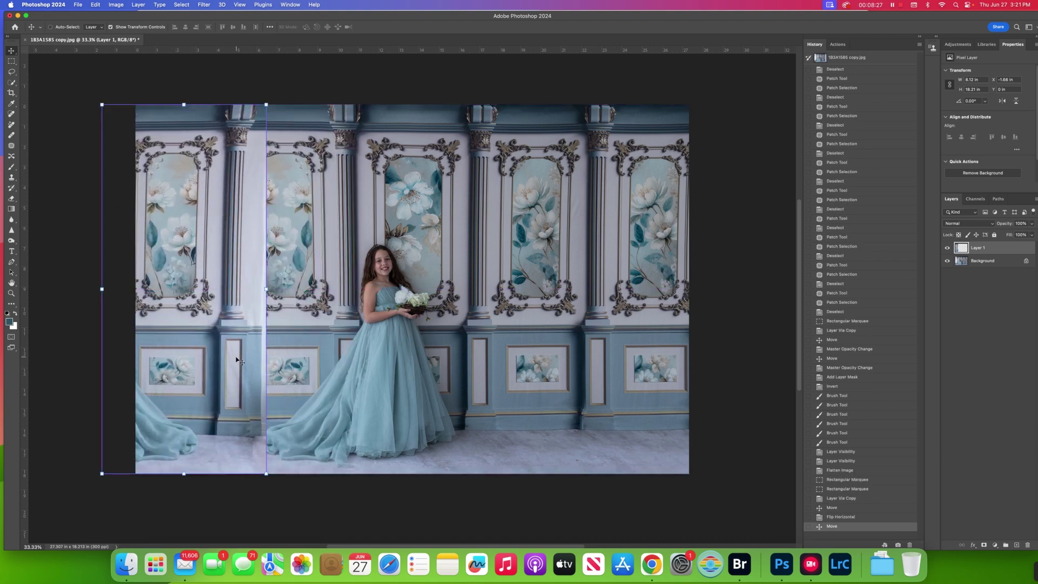
left_click(267, 475)
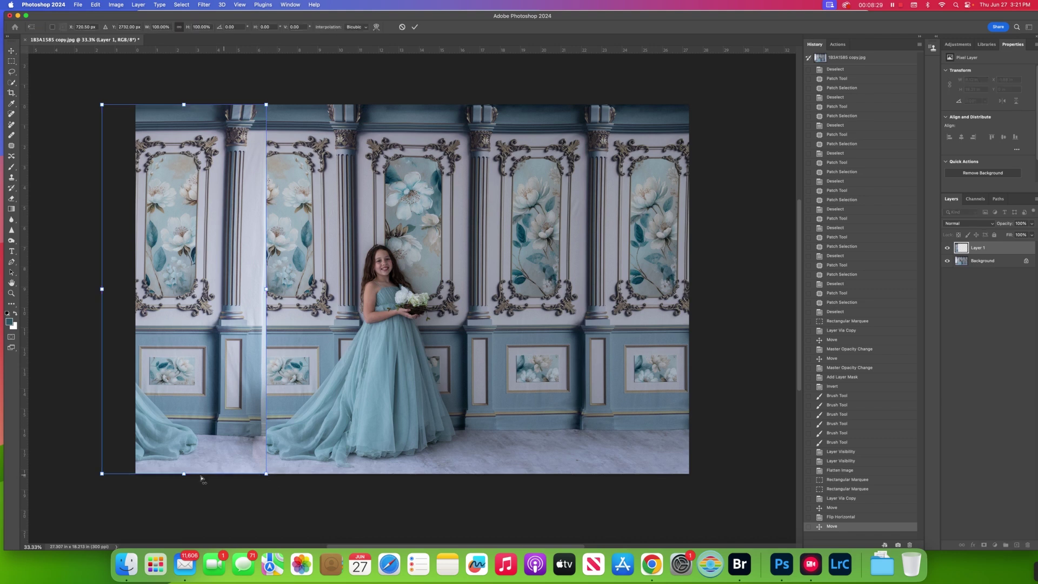
left_click_drag(102, 477, 126, 476)
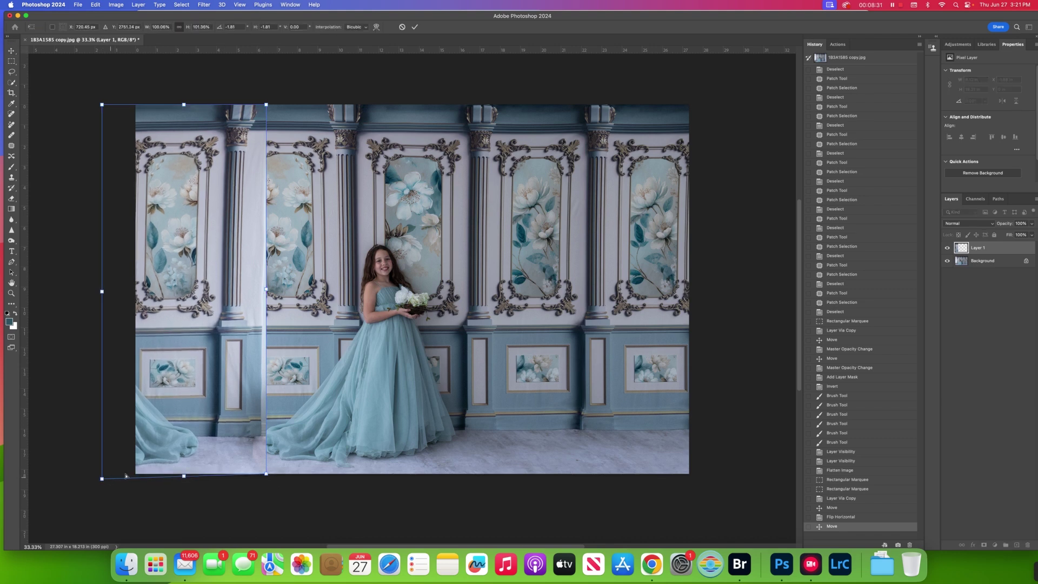
scroll(264, 115, "right", 1)
left_click_drag(257, 104, 254, 102)
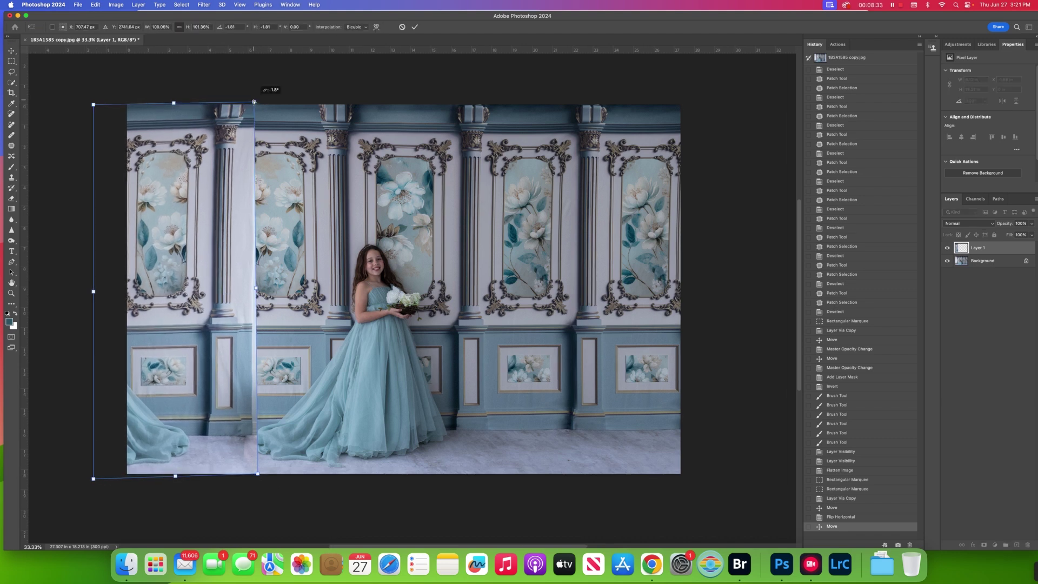
left_click_drag(258, 475, 263, 475)
left_click(415, 27)
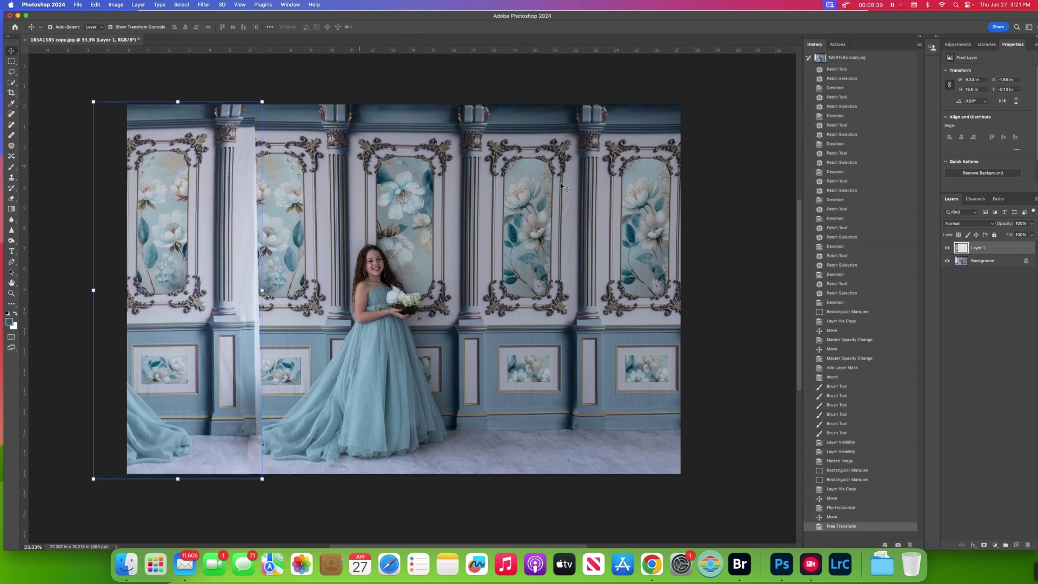
- Lower Layer 1's opacity to about 55% and align its column with the backdrop's leftmost column at X -2.13 in, Y 0 in
left_click(1032, 225)
left_click_drag(1031, 233, 1018, 235)
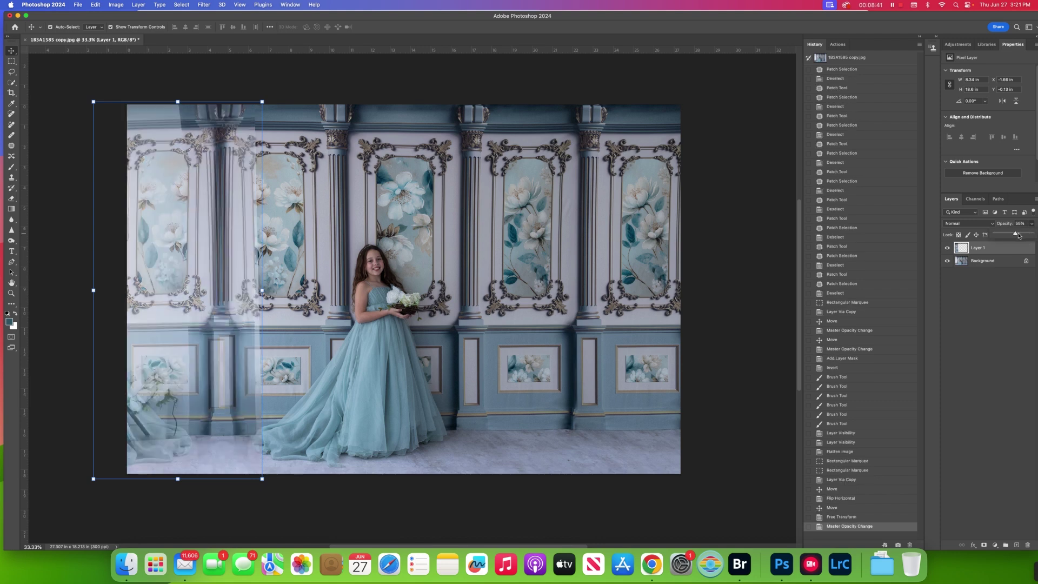
mouse_move(203, 177)
left_mouse_down()
mouse_move(292, 170)
mouse_move(214, 168)
mouse_move(216, 178)
left_mouse_up()
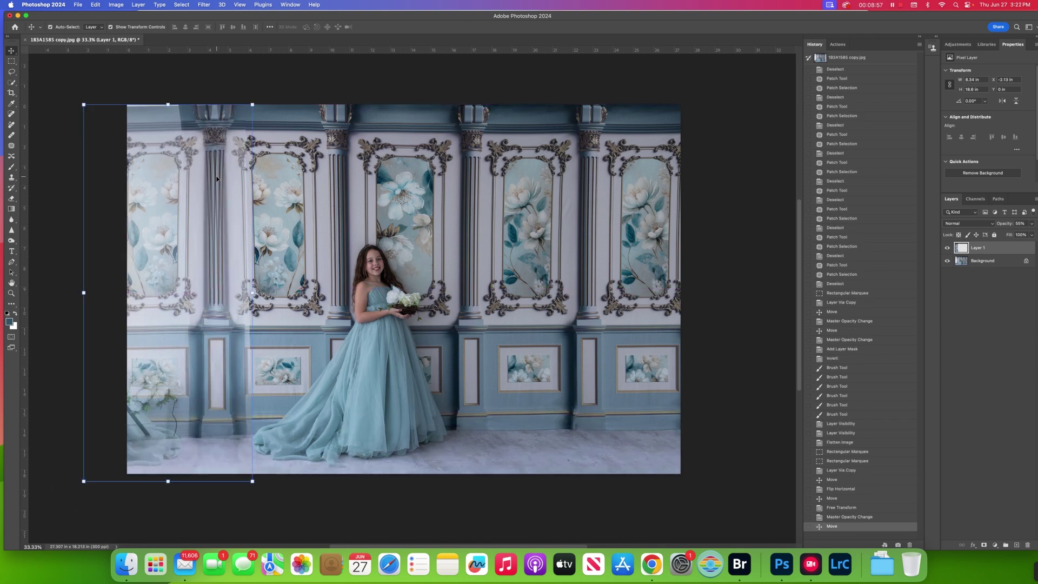
- Set Layer 1's opacity back to 100% and give it a layer mask inverted to black
left_click(1032, 223)
left_click_drag(1015, 233, 1032, 233)
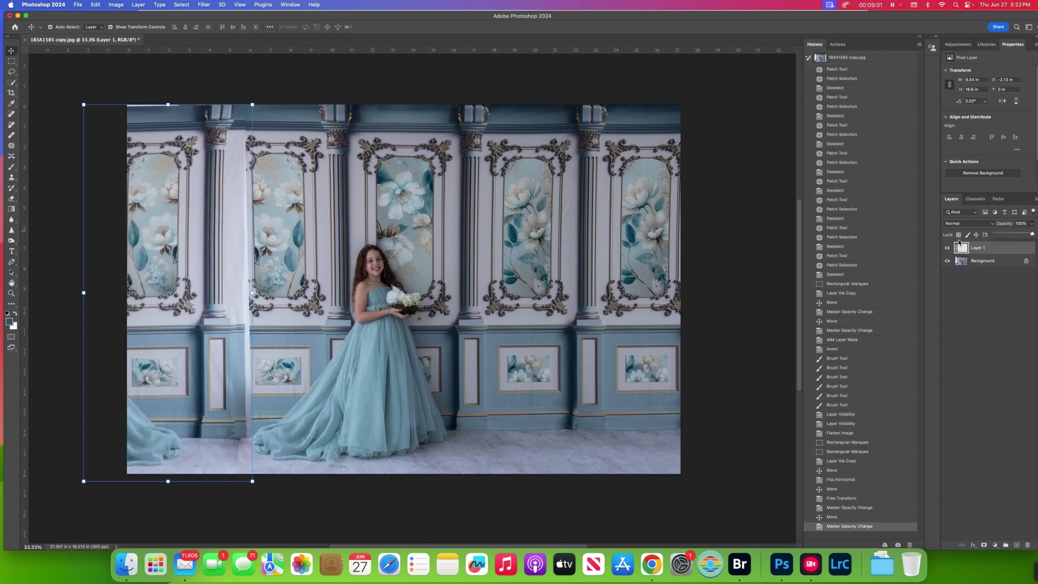
left_click(984, 545)
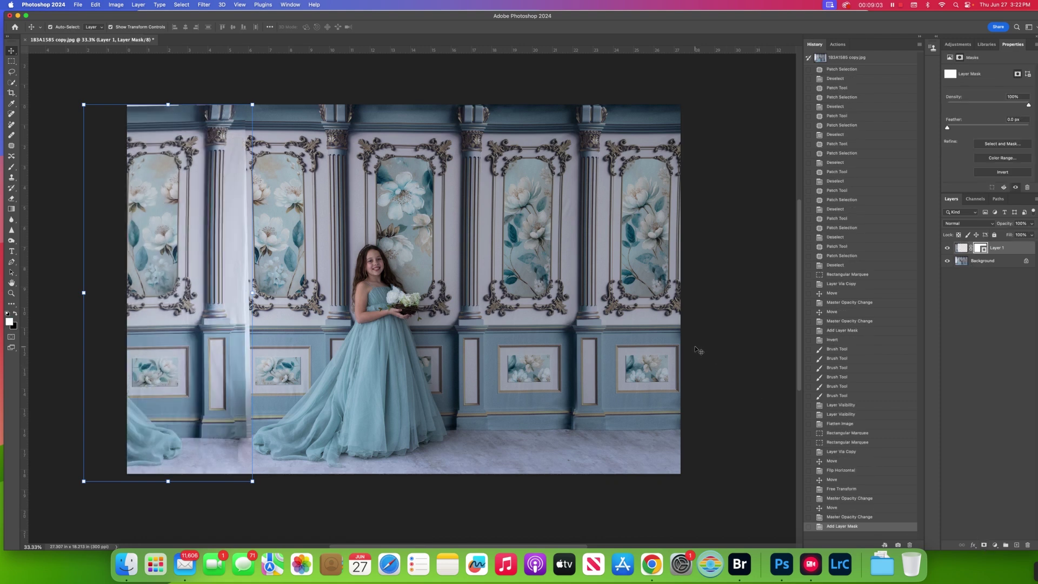
key("super+i")
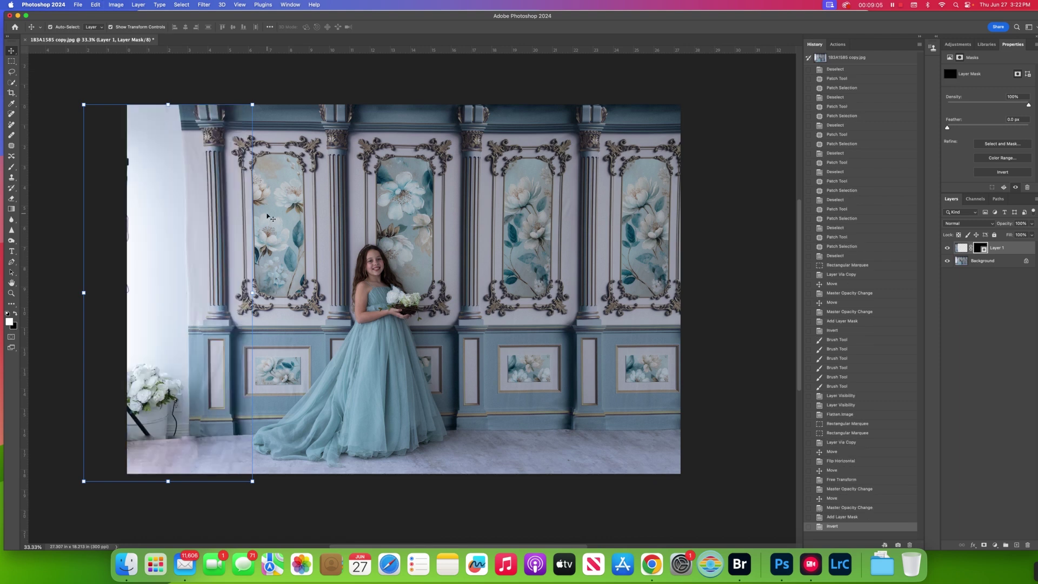
- Paint white on Layer 1's mask with an enlarged brush to reveal the copied backdrop over the white curtain and flower stand
left_click(10, 167)
mouse_move(173, 130)
left_mouse_down()
mouse_move(176, 104)
mouse_move(180, 134)
mouse_move(165, 146)
mouse_move(158, 88)
mouse_move(125, 183)
mouse_move(159, 126)
mouse_move(146, 99)
mouse_move(164, 161)
mouse_move(174, 142)
mouse_move(136, 178)
mouse_move(117, 144)
left_mouse_up()
key("bracketright")
key("bracketright")
key("bracketright")
key("bracketright")
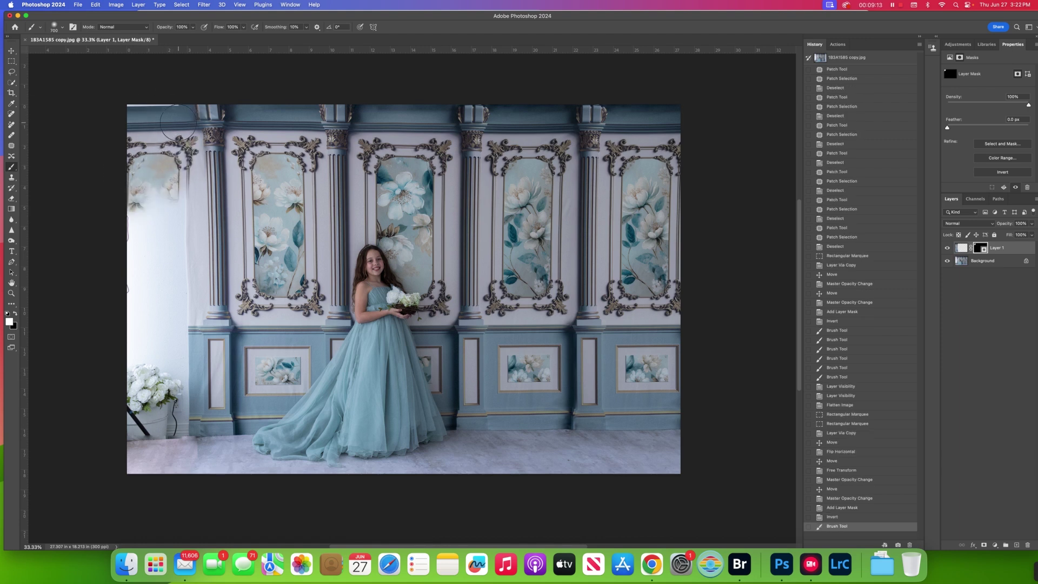
mouse_move(184, 101)
left_mouse_down()
mouse_move(193, 266)
mouse_move(191, 176)
mouse_move(168, 300)
mouse_move(139, 190)
mouse_move(131, 327)
mouse_move(152, 221)
mouse_move(201, 229)
mouse_move(205, 317)
mouse_move(186, 344)
mouse_move(132, 376)
mouse_move(162, 359)
mouse_move(188, 385)
mouse_move(160, 412)
mouse_move(151, 454)
mouse_move(186, 439)
mouse_move(189, 65)
left_mouse_up()
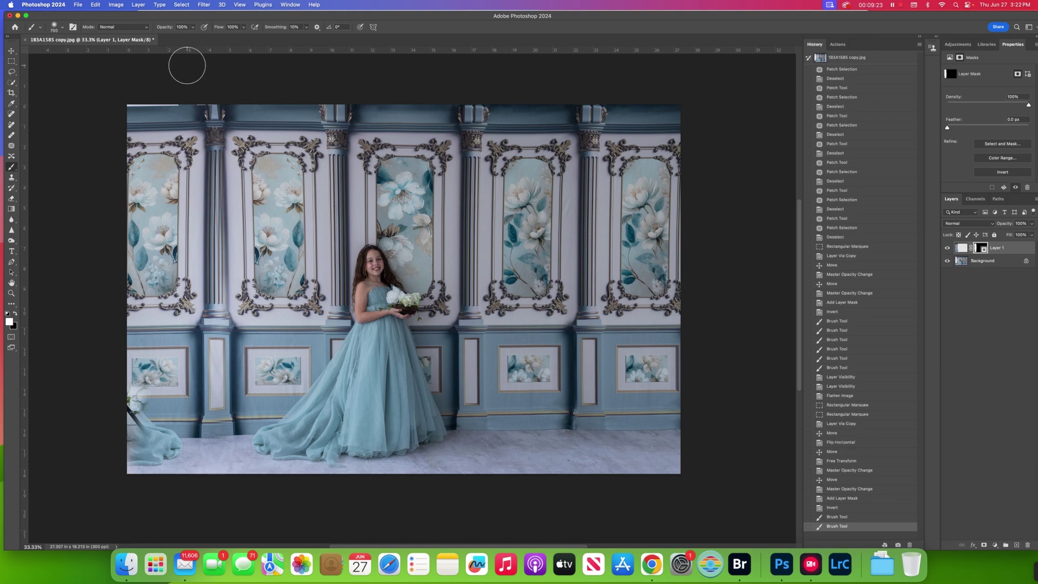
- Stretch Layer 1's image slightly up and to the left from its upper-left corner to cover the gap along the photo's upper edge
left_click(10, 50)
left_click(960, 248)
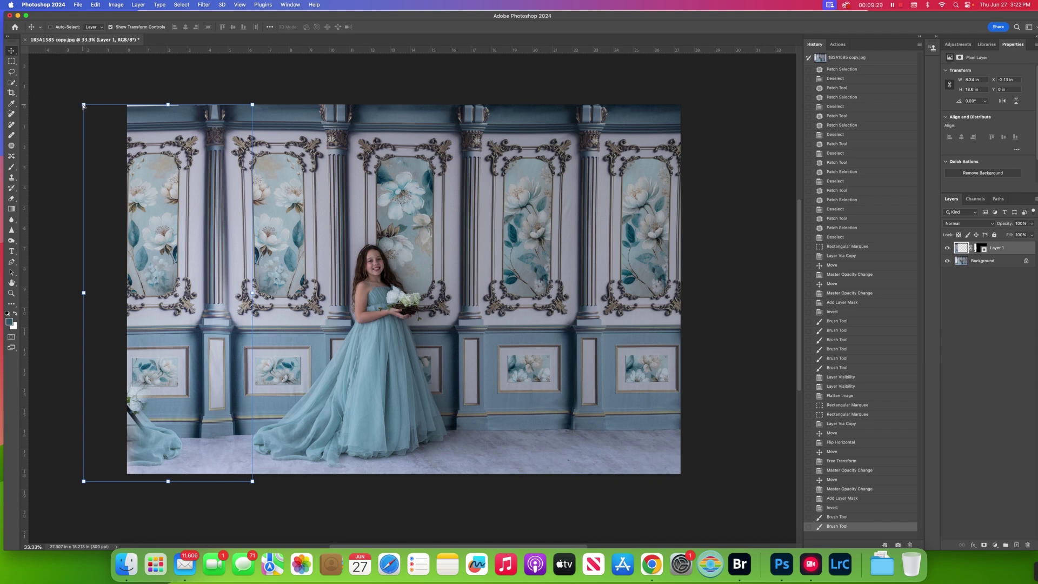
left_click_drag(83, 106, 76, 102)
left_click(415, 27)
- Paint white on Layer 1's mask down the leftmost full column, from its capital to its base, to blend in the copy
left_click(981, 249)
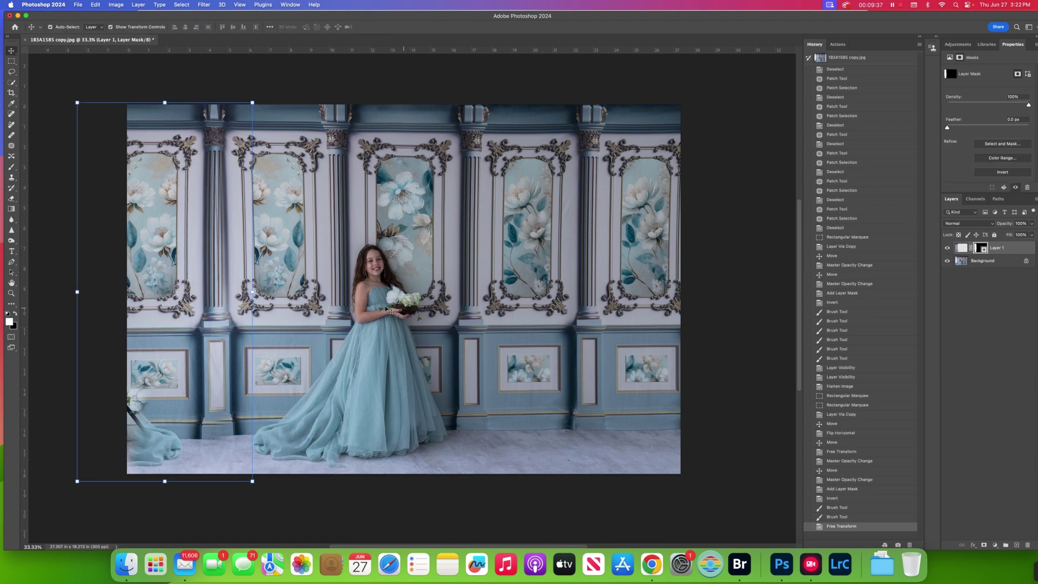
left_click(12, 167)
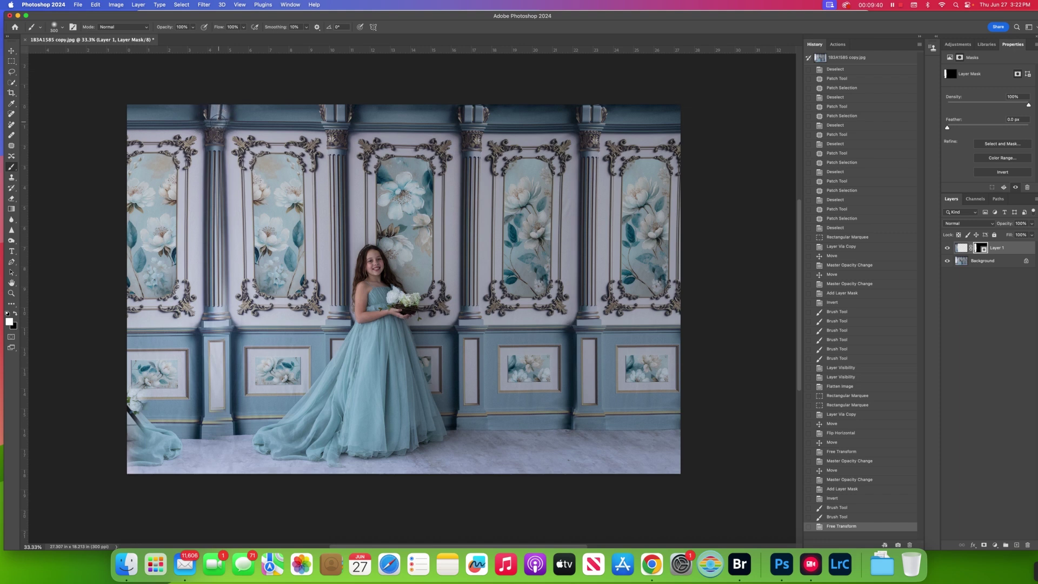
mouse_move(211, 106)
left_mouse_down()
mouse_move(223, 168)
mouse_move(223, 118)
left_mouse_up()
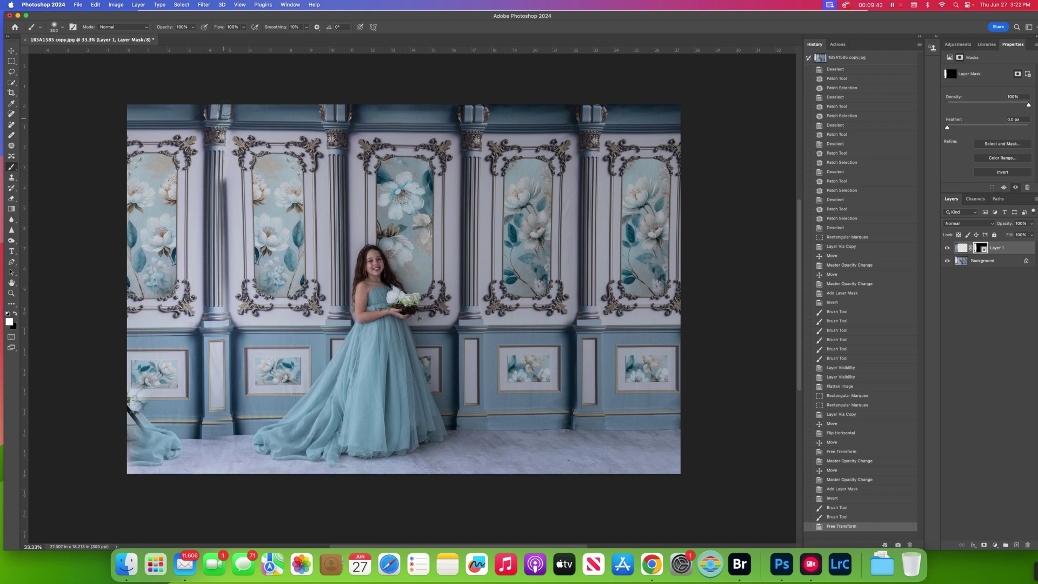
mouse_move(216, 176)
left_mouse_down()
mouse_move(214, 272)
mouse_move(206, 195)
mouse_move(220, 218)
mouse_move(221, 273)
left_mouse_up()
mouse_move(224, 331)
left_mouse_down()
mouse_move(208, 354)
mouse_move(224, 367)
mouse_move(225, 351)
mouse_move(219, 446)
mouse_move(220, 318)
mouse_move(213, 455)
left_mouse_up()
key("bracketright")
key("bracketright")
key("bracketright")
key("bracketright")
- Paint black on the mask with a smaller brush around the panel's lower-left ornament and the column's foot to restore the original backdrop
key("x")
key("bracketleft")
key("bracketleft")
key("bracketleft")
key("bracketleft")
key("bracketleft")
mouse_move(253, 337)
left_mouse_down()
mouse_move(248, 456)
mouse_move(232, 293)
mouse_move(236, 302)
mouse_move(208, 315)
mouse_move(234, 318)
mouse_move(200, 319)
mouse_move(237, 296)
mouse_move(149, 284)
mouse_move(250, 314)
left_mouse_up()
key("x")
left_click(15, 314)
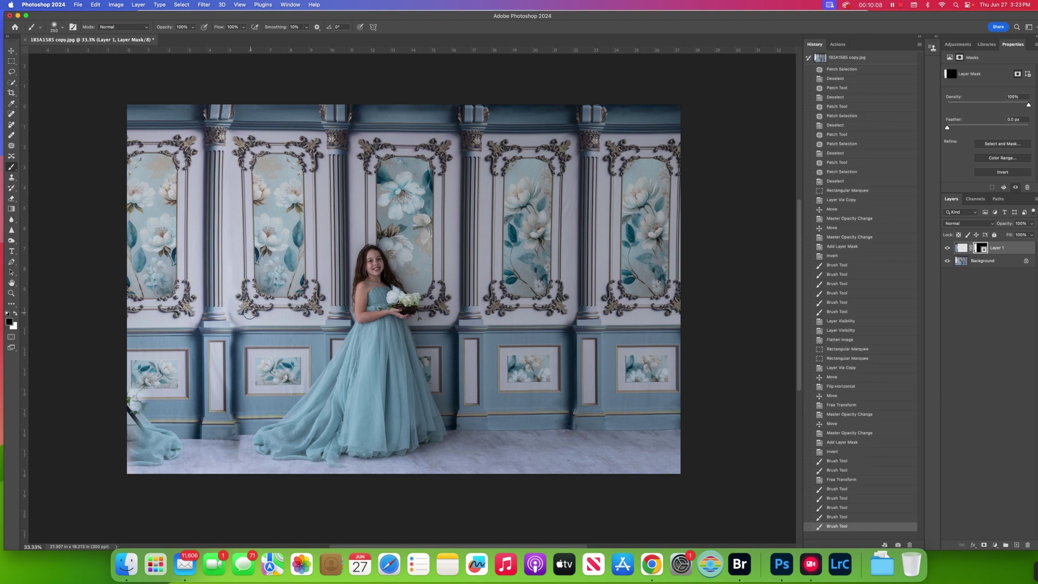
key("bracketleft")
key("bracketleft")
left_click_drag(221, 313, 211, 313)
- Paint white on the mask beside the panel's lower-left ornament and down the lower column to the baseboard
key("x")
key("bracketright")
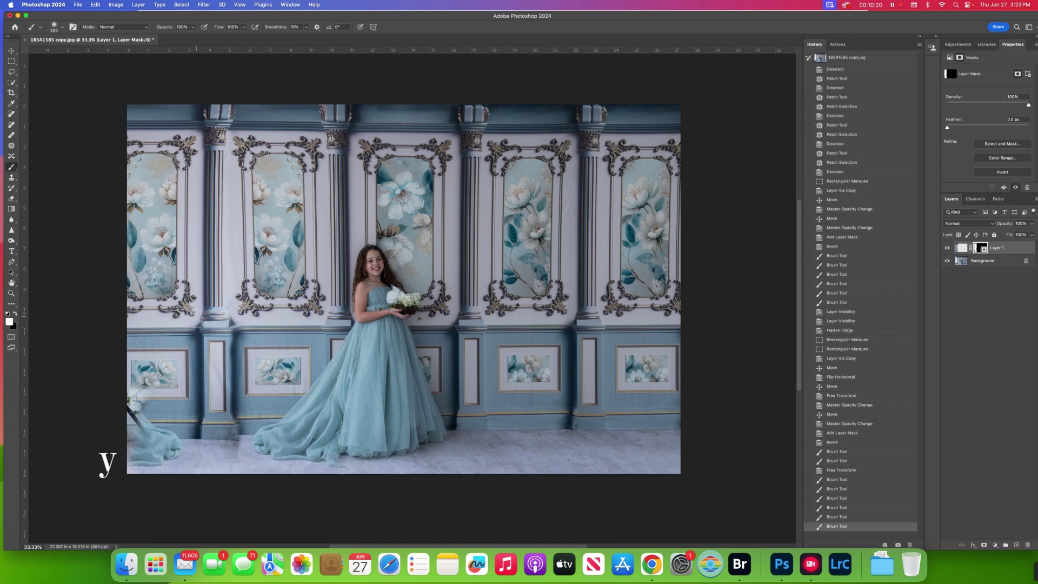
left_click_drag(230, 318, 309, 223)
left_click(234, 323)
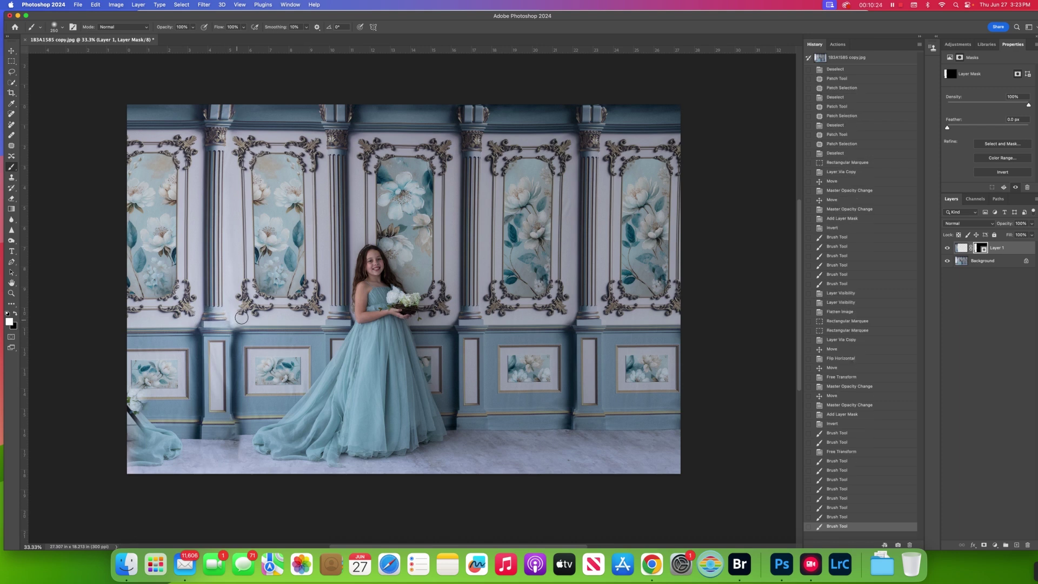
mouse_move(225, 342)
left_mouse_down()
mouse_move(227, 433)
mouse_move(228, 345)
mouse_move(232, 427)
left_mouse_up()
key("bracketright")
key("bracketright")
key("bracketright")
key("bracketright")
key("bracketright")
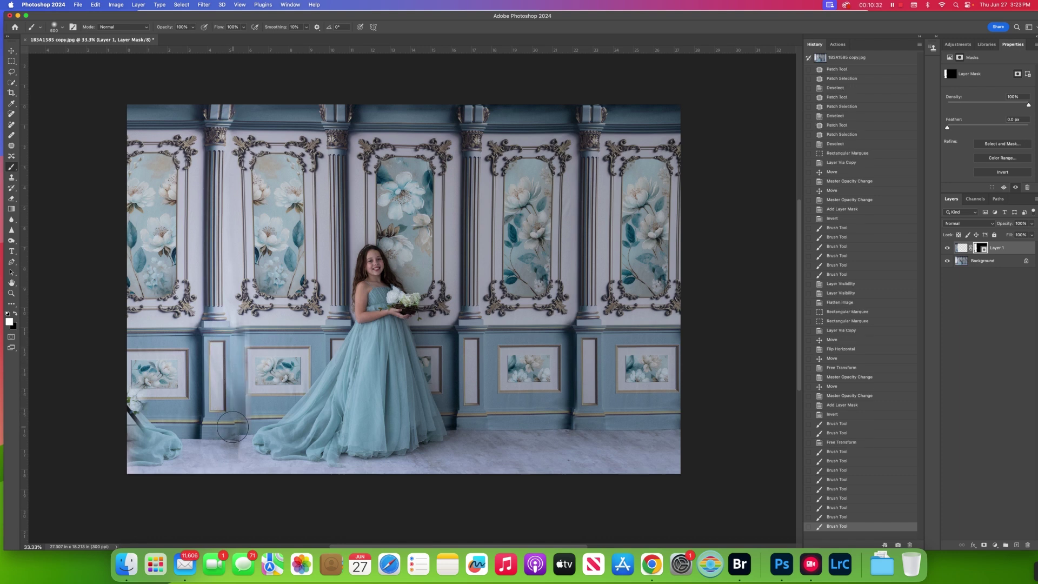
- Paint black on the mask with a smaller brush at the molding below the panel's lower-left ornament to bring back the original
key("x")
key("bracketleft")
key("bracketleft")
key("bracketleft")
key("bracketleft")
left_click_drag(249, 329, 250, 325)
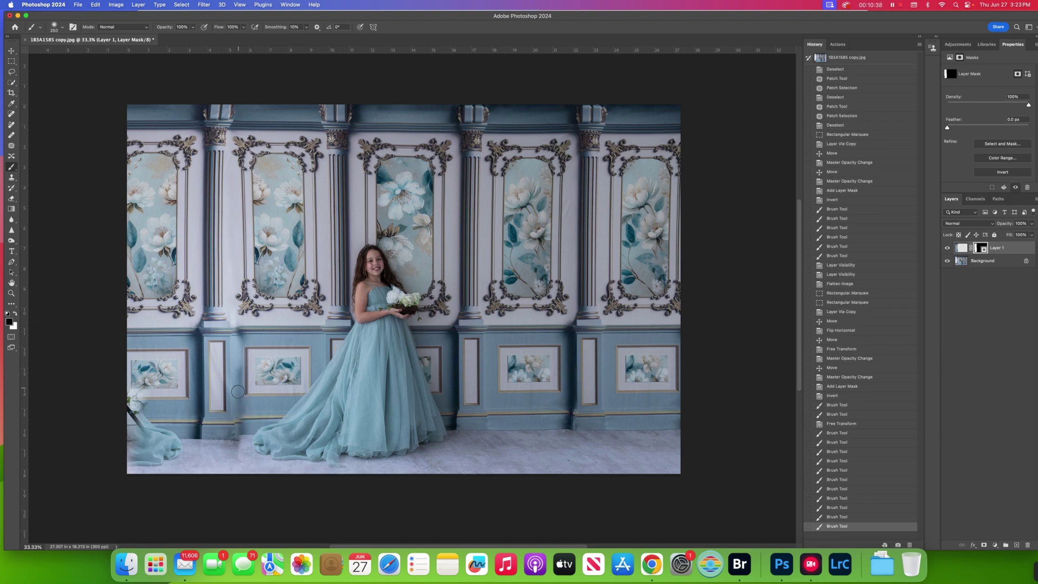
- Paint black on Layer 1's mask beside the lower column and white along the photo's left edge above the duplicated dress train
mouse_move(248, 438)
left_mouse_down()
mouse_move(139, 442)
mouse_move(223, 443)
mouse_move(154, 444)
mouse_move(137, 431)
mouse_move(135, 395)
mouse_move(141, 414)
mouse_move(173, 430)
mouse_move(247, 442)
mouse_move(237, 441)
mouse_move(245, 426)
mouse_move(242, 436)
mouse_move(214, 428)
mouse_move(217, 419)
mouse_move(209, 428)
mouse_move(219, 435)
mouse_move(195, 434)
mouse_move(246, 437)
mouse_move(238, 380)
left_mouse_up()
key("x")
key("bracketright")
key("bracketright")
key("bracketright")
left_click(15, 314)
key("[")
key("[")
key("[")
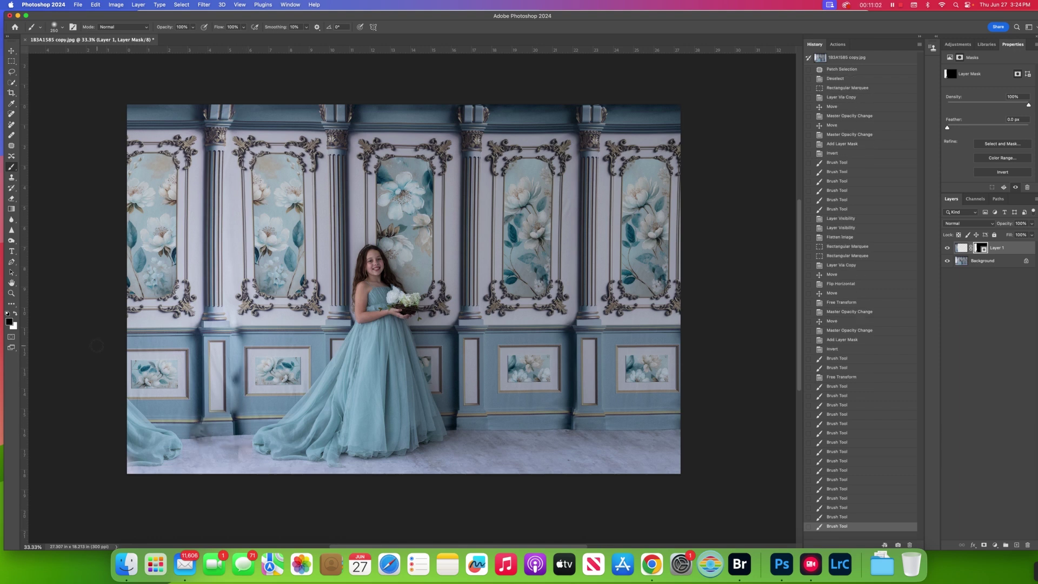
- Paint white on the mask up the right side of the lower column and dab black near its foot with a smaller brush
left_click(14, 315)
mouse_move(236, 371)
left_mouse_down()
mouse_move(237, 394)
mouse_move(239, 329)
left_mouse_up()
key("bracketleft")
left_click(14, 315)
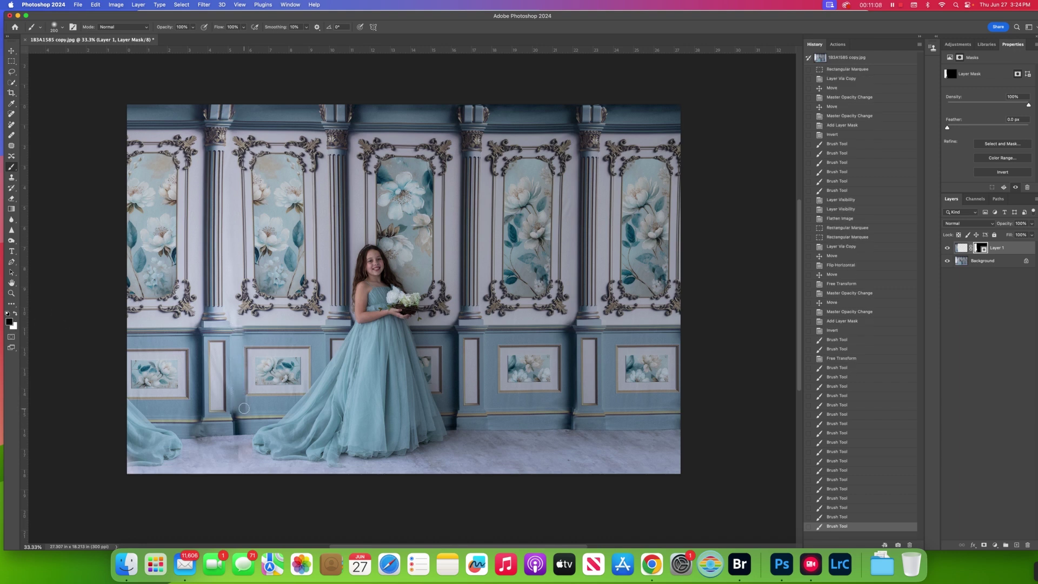
left_click(241, 406)
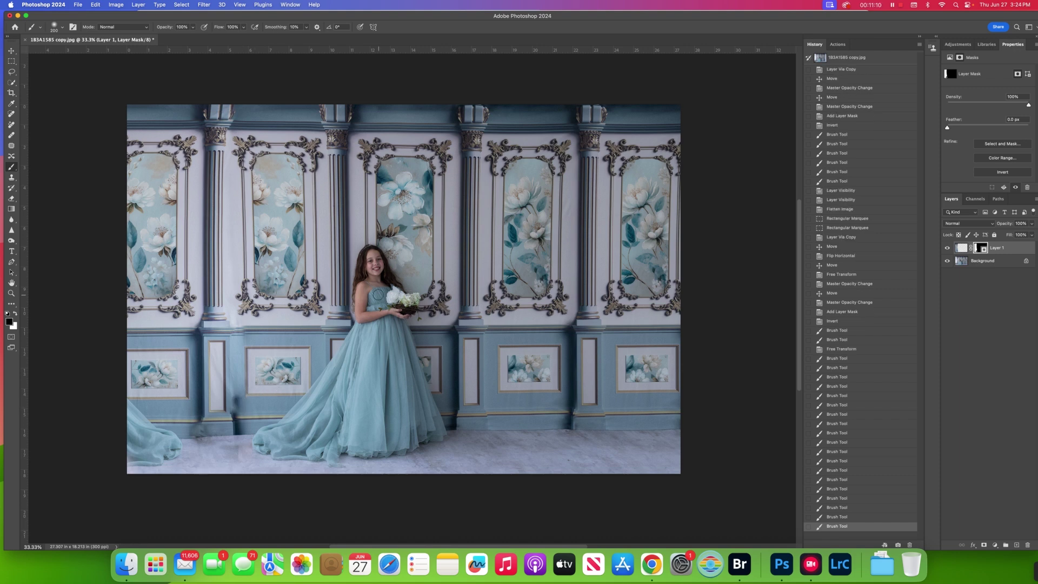
- Flatten the image
key("super+minus")
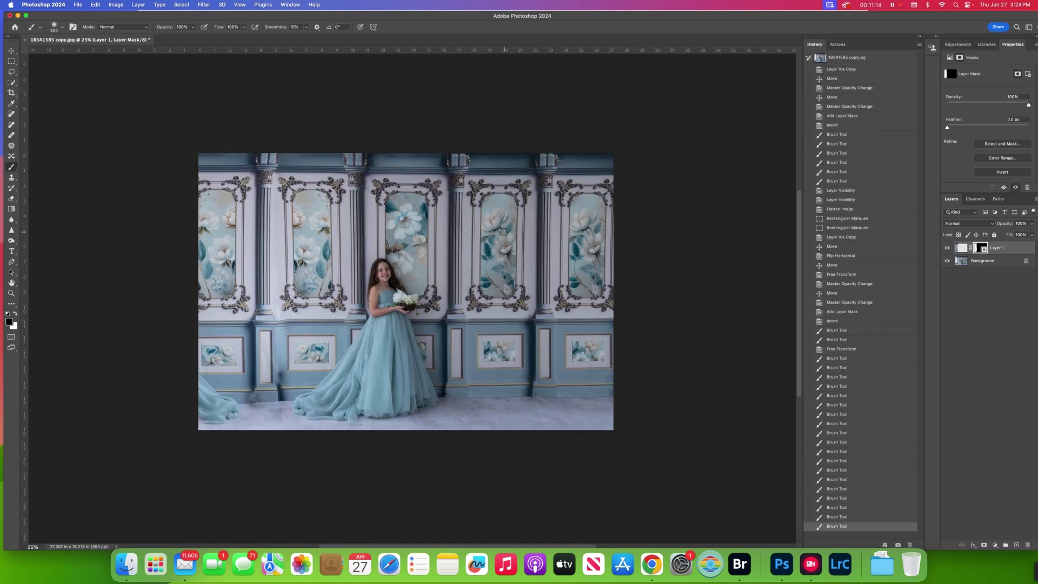
scroll(504, 232, "down", 5)
scroll(529, 213, "up", 3)
scroll(530, 212, "right", 3)
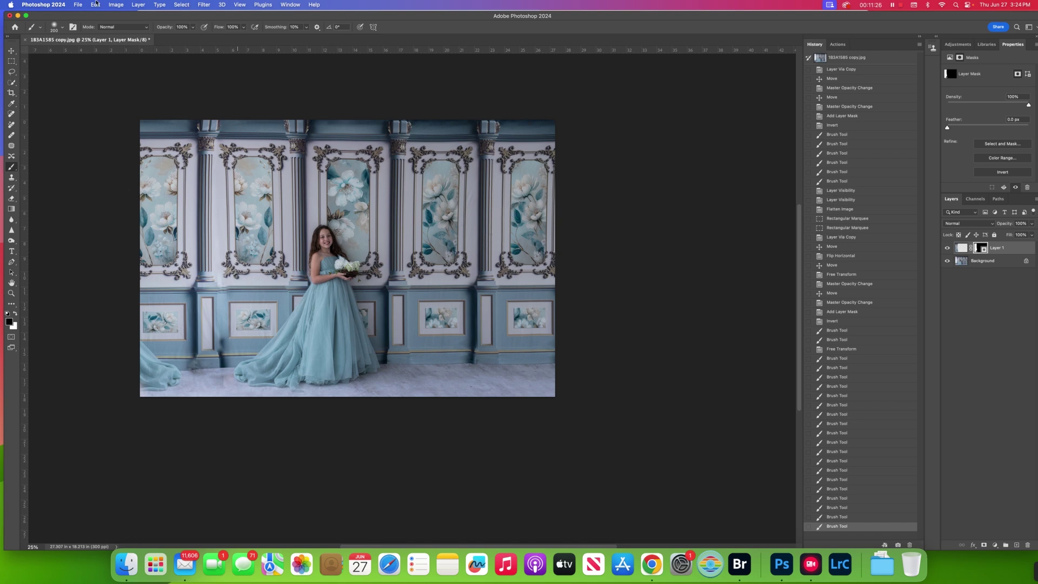
left_click(138, 4)
left_click(183, 344)
- Outline the duplicated dress train at the photo's left edge with the Patch tool and fill it using Content-Aware
left_click(11, 61)
left_click(13, 146)
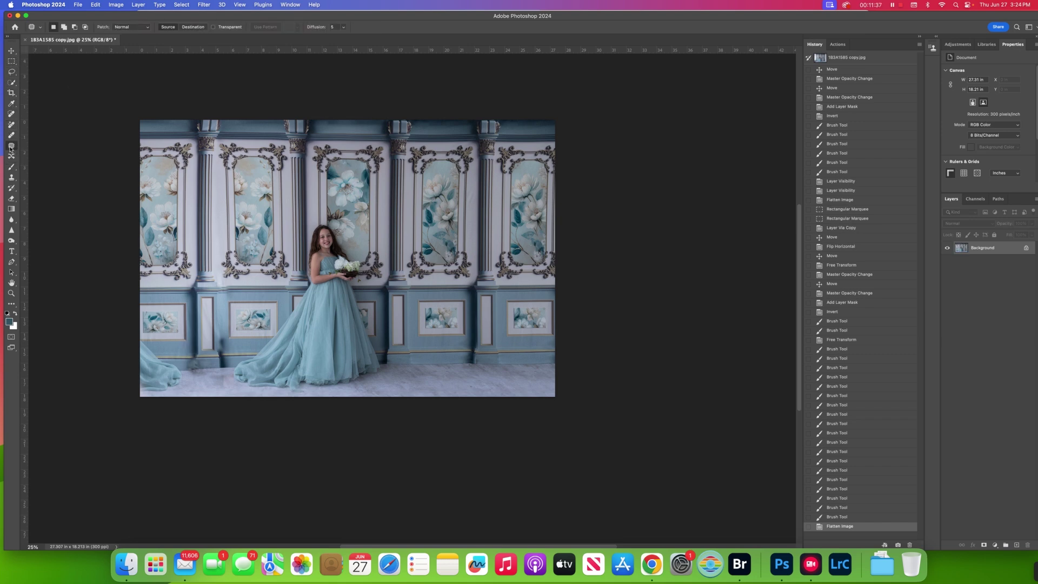
left_click_drag(136, 340, 148, 346)
mouse_move(186, 377)
left_mouse_down()
mouse_move(173, 395)
mouse_move(122, 394)
left_mouse_up()
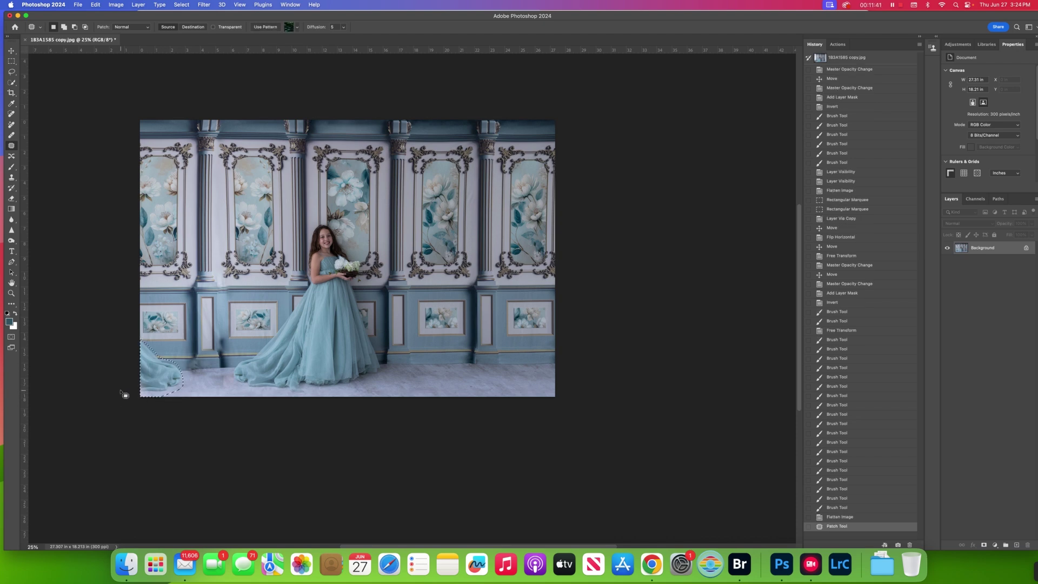
key("BackSpace")
left_click(565, 236)
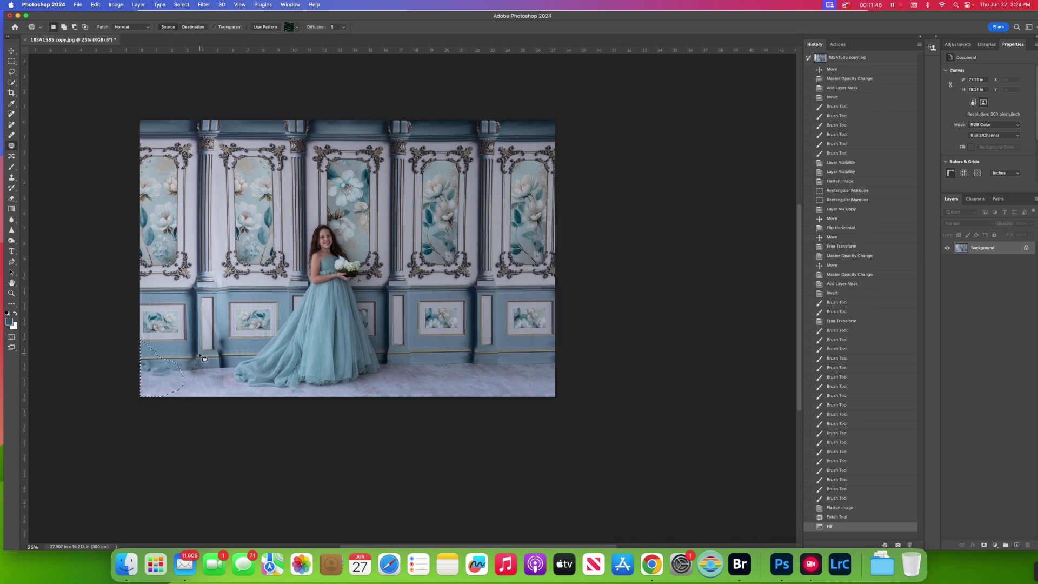
- Patch the filled area and the floor near the leftmost column with clean floor from the other side of the dress
mouse_move(178, 378)
left_mouse_down()
mouse_move(141, 360)
mouse_move(176, 364)
mouse_move(184, 381)
mouse_move(145, 378)
mouse_move(439, 370)
left_mouse_up()
key("ctrl+d")
key("cmd+d")
mouse_move(202, 375)
left_mouse_down()
mouse_move(223, 373)
mouse_move(223, 358)
mouse_move(188, 360)
mouse_move(195, 371)
mouse_move(478, 359)
left_mouse_up()
key("super+d")
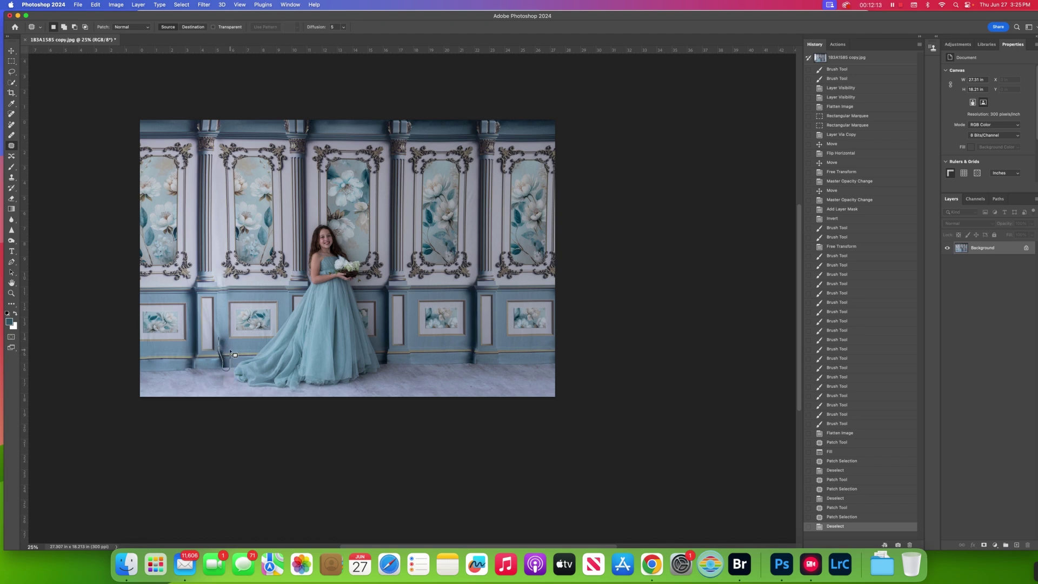
- Patch the dark smudge beside the leftmost column's base with clean paneling and baseboard from the right half of the backdrop
left_click_drag(232, 341, 501, 342)
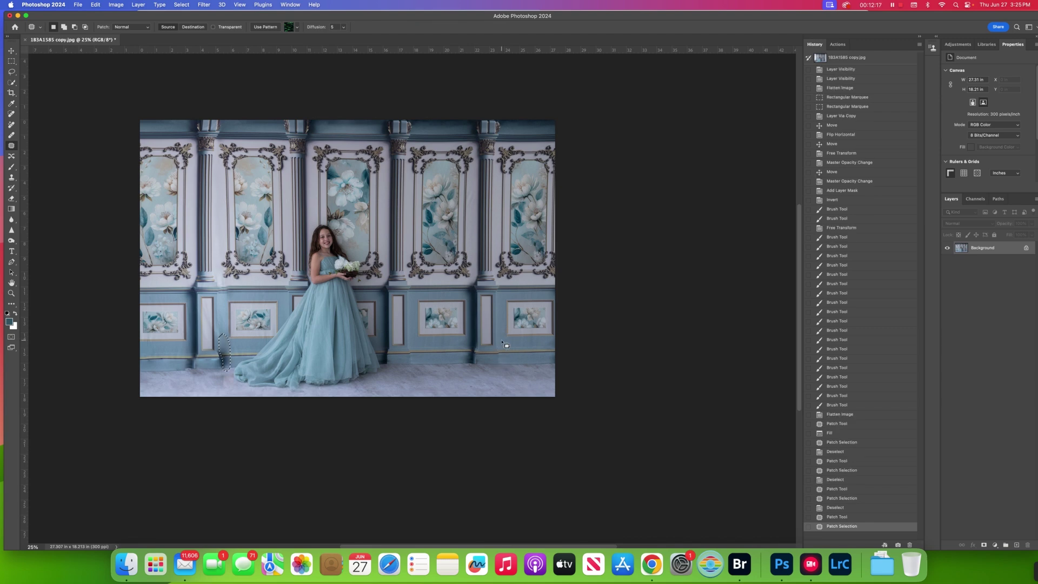
key("super+d")
mouse_move(219, 352)
left_mouse_down()
mouse_move(229, 350)
mouse_move(228, 362)
mouse_move(454, 358)
mouse_move(422, 359)
left_mouse_up()
key("ctrl+d")
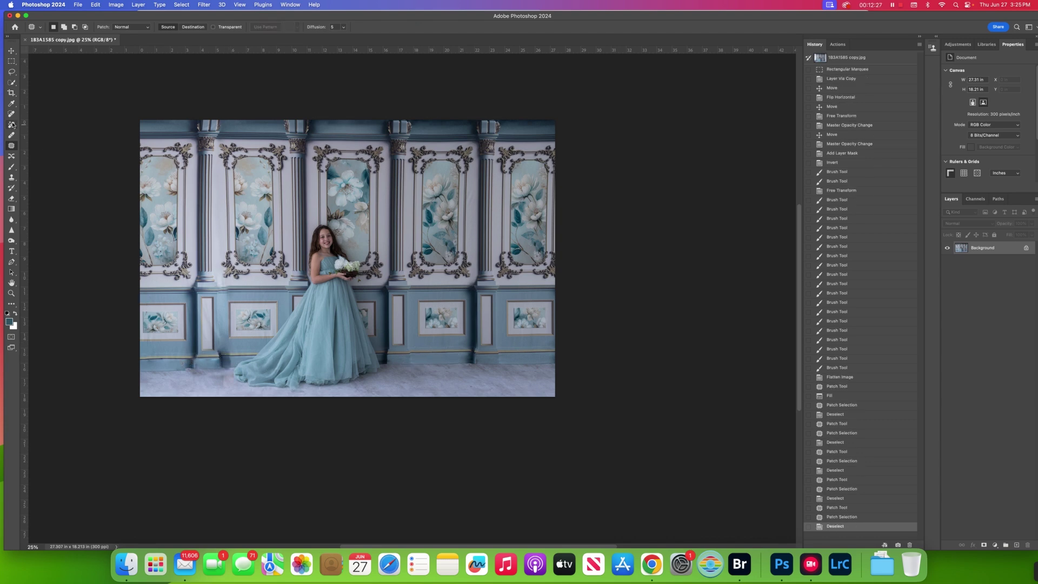
- Duplicate the background layer and set the Clone Stamp tool's mode to Normal
key("super+j")
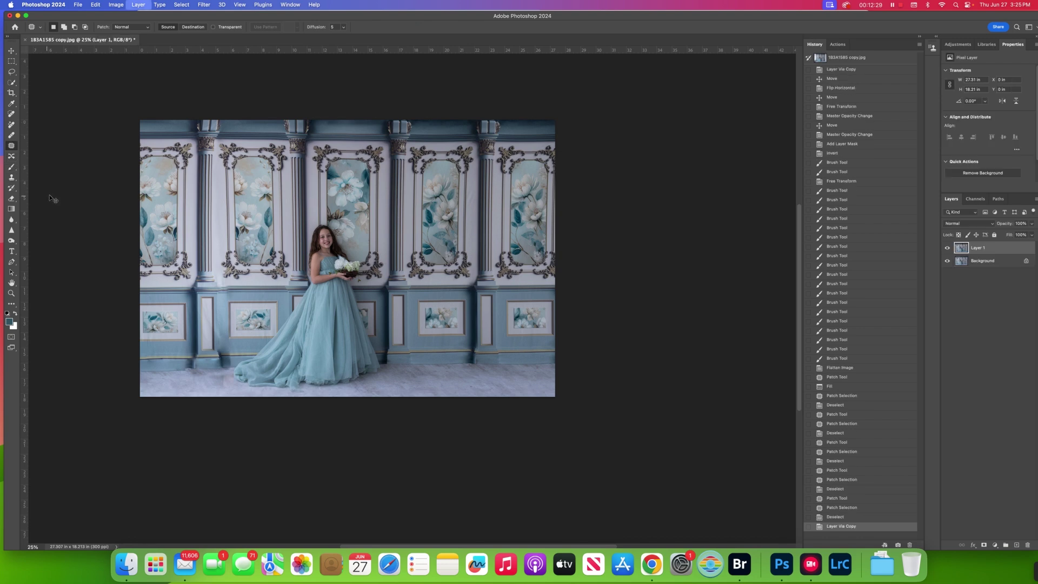
left_click(12, 178)
right_click(15, 181)
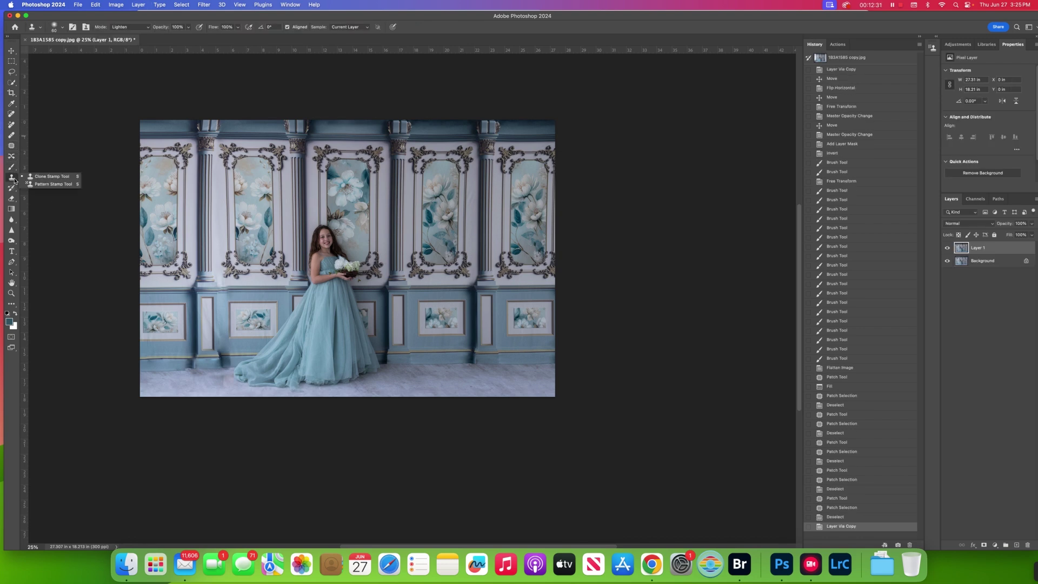
left_click(29, 179)
left_click(136, 27)
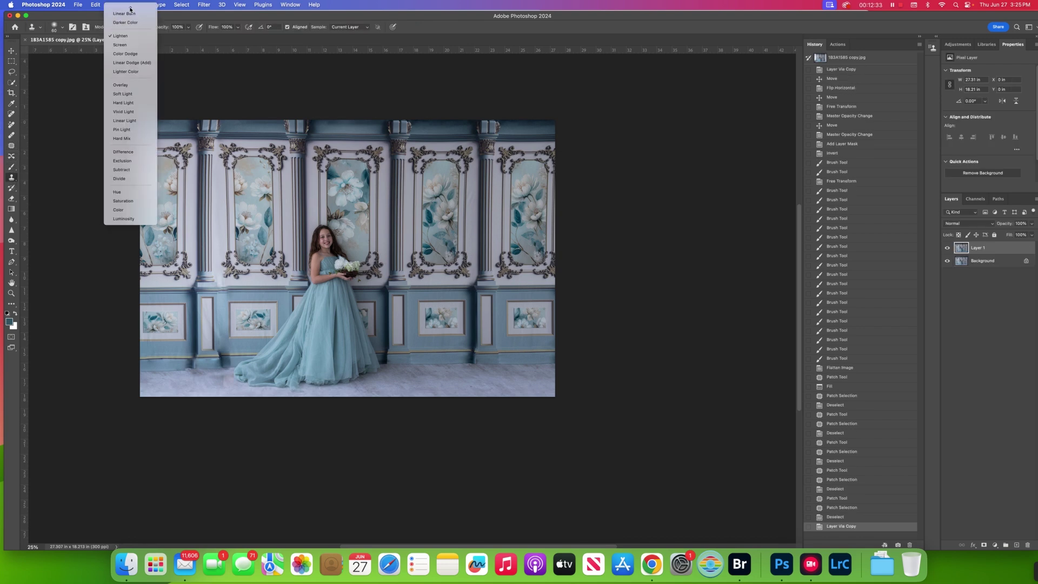
left_click(130, 10)
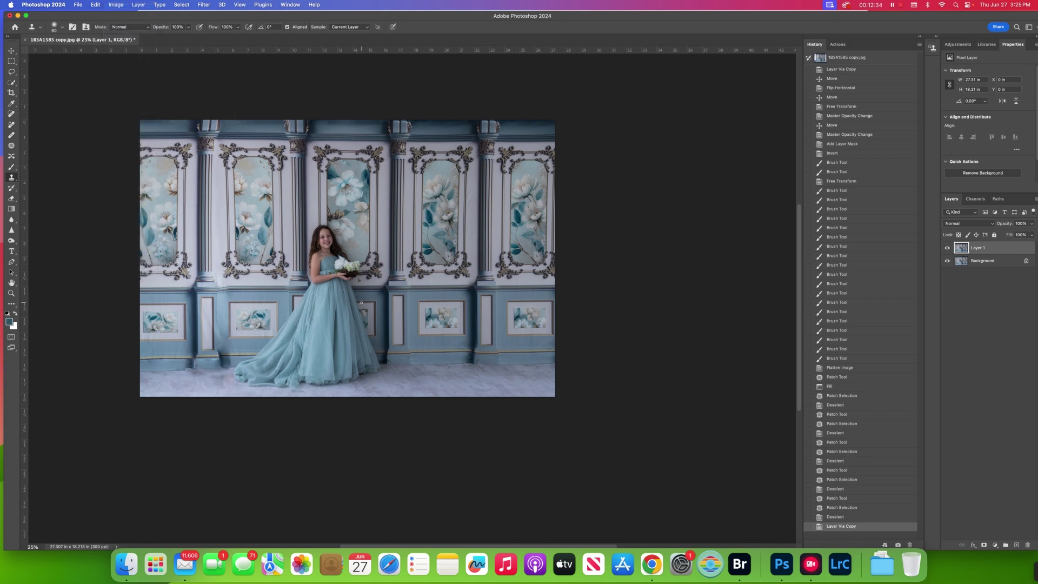
- Clone the baseboard from the right of the dress onto the leftmost column's base beside the train, using a larger brush
key("bracketright")
key("bracketright")
key("bracketright")
key("bracketright")
left_click(411, 357, "alt")
left_click(220, 360)
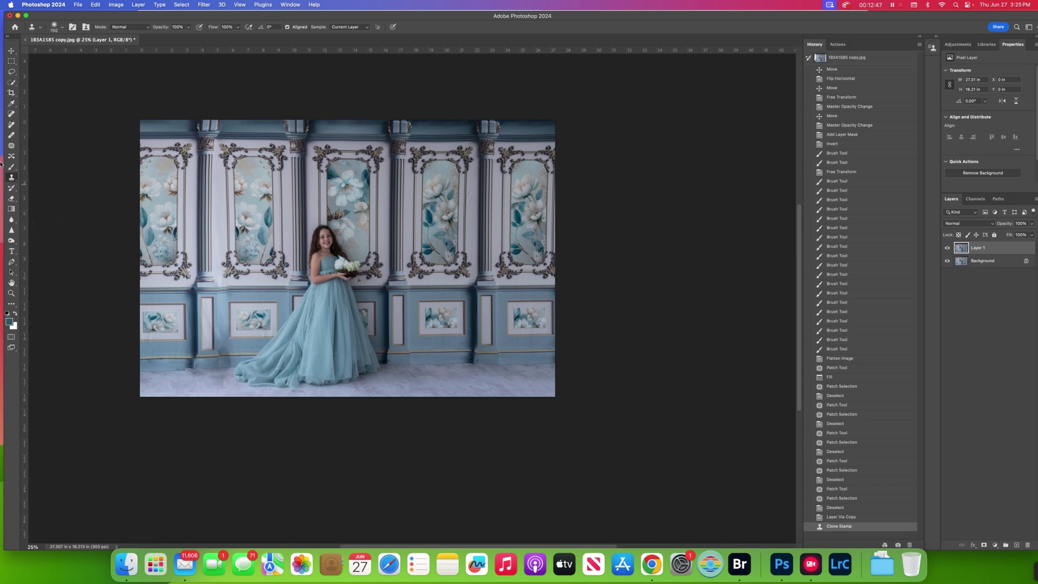
- Patch the baseboard between the leftmost column and the dress train using the baseboard farther left
left_click(11, 146)
mouse_move(223, 355)
left_mouse_down()
mouse_move(225, 373)
mouse_move(235, 357)
mouse_move(156, 363)
left_mouse_up()
key("cmd+d")
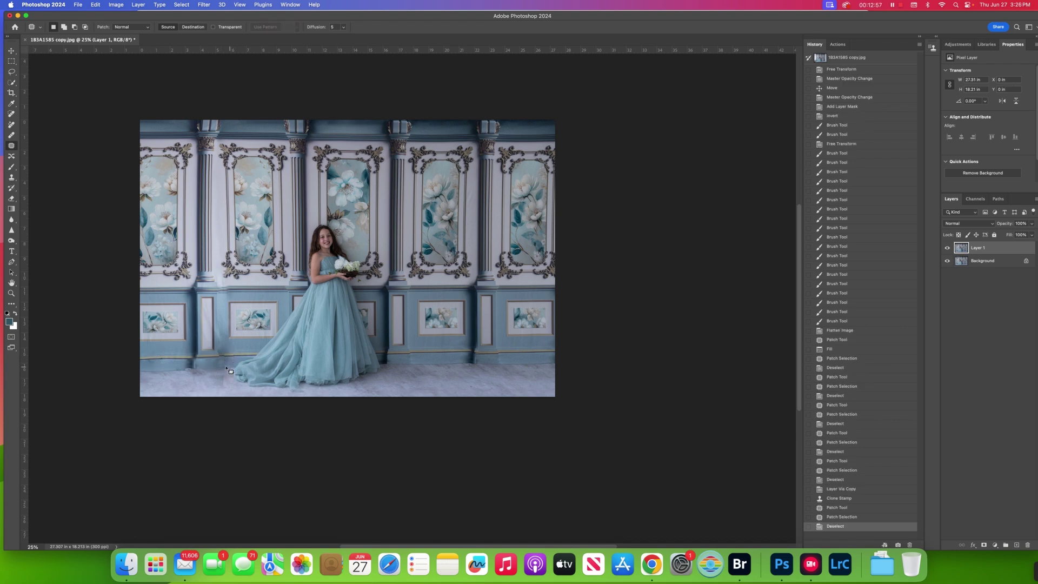
- Patch the floor flaws below the leftmost column and beside the train with clean floor areas
mouse_move(220, 365)
left_mouse_down()
mouse_move(236, 370)
mouse_move(174, 370)
left_mouse_up()
key("super+d")
left_click_drag(187, 370, 165, 372)
key("super+d")
left_click_drag(193, 372, 489, 366)
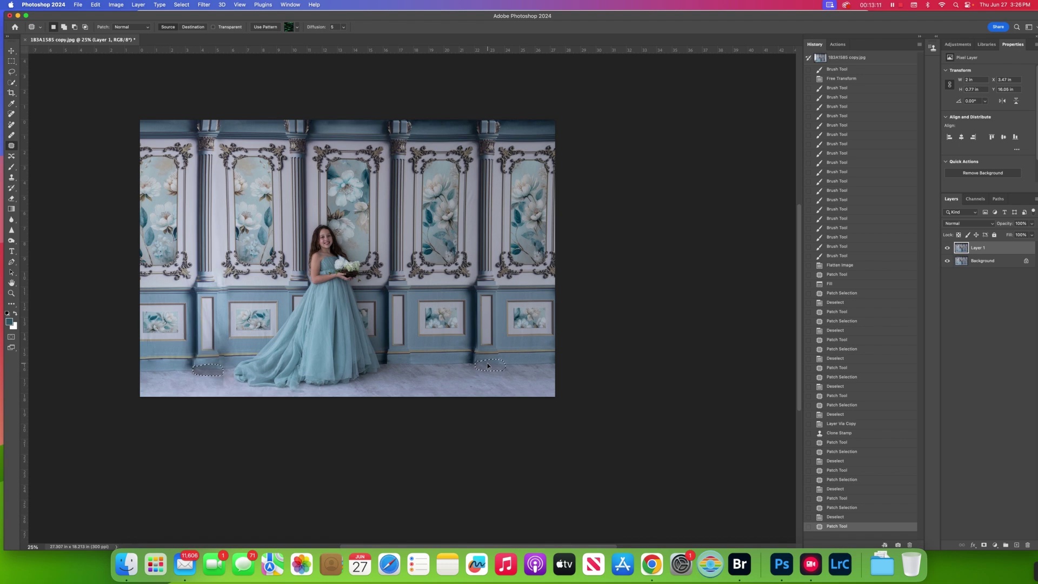
key("super+d")
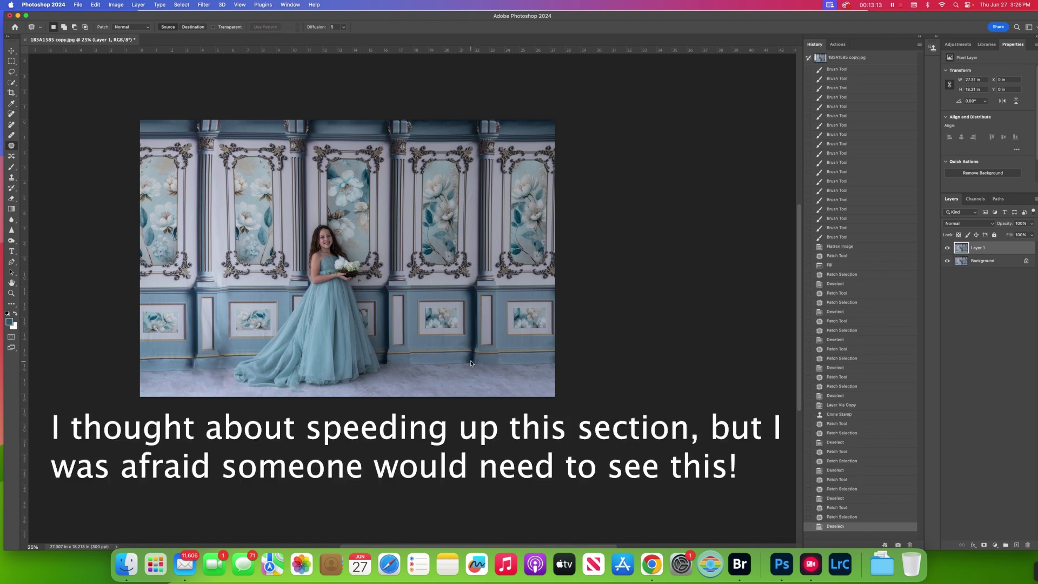
mouse_move(178, 375)
left_mouse_down()
mouse_move(217, 395)
mouse_move(225, 376)
mouse_move(184, 374)
mouse_move(453, 378)
left_mouse_up()
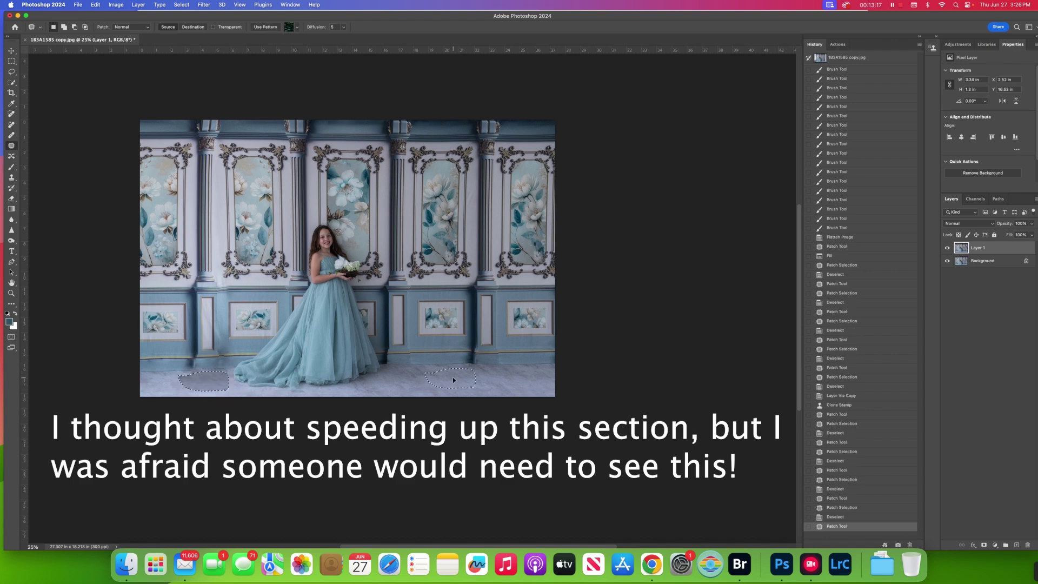
key("super+d")
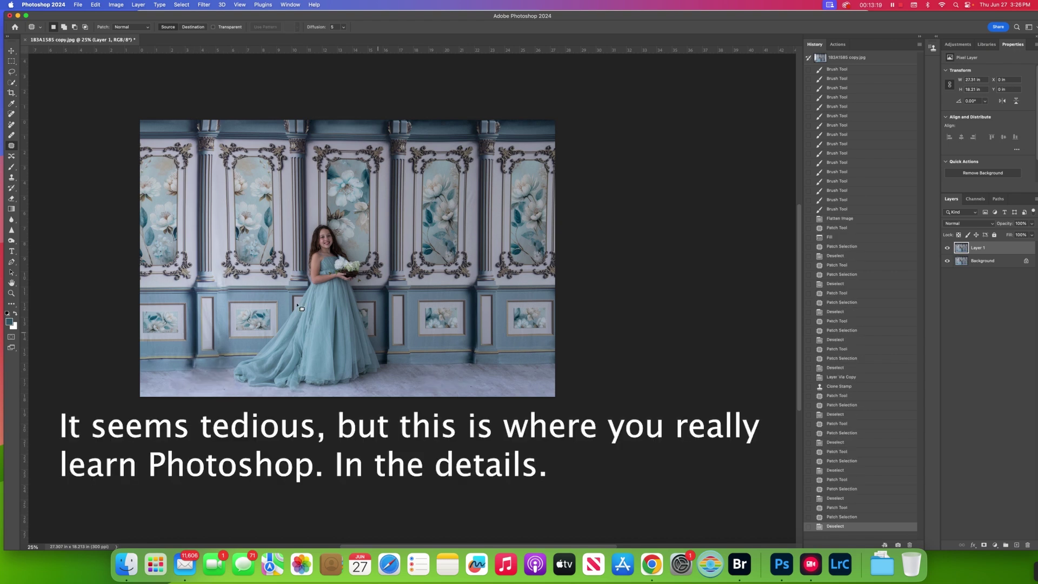
- Patch the flaws on the molding and lower wall just right of the leftmost column with nearby clean areas
mouse_move(219, 282)
left_mouse_down()
mouse_move(222, 297)
mouse_move(221, 282)
mouse_move(254, 290)
left_mouse_up()
key("super+d")
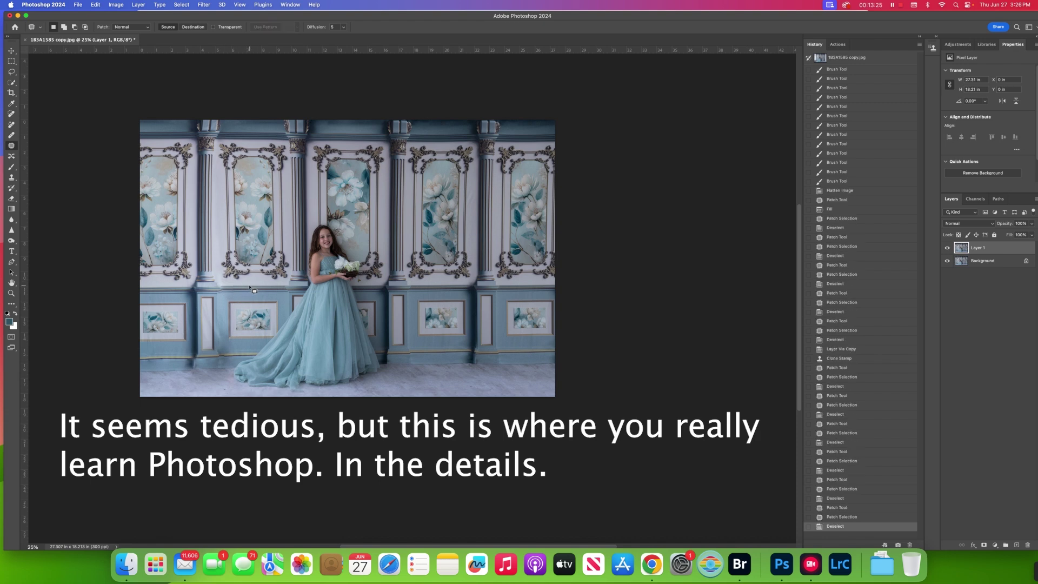
mouse_move(218, 334)
left_mouse_down()
mouse_move(217, 350)
mouse_move(229, 347)
mouse_move(226, 330)
left_mouse_up()
key("super+d")
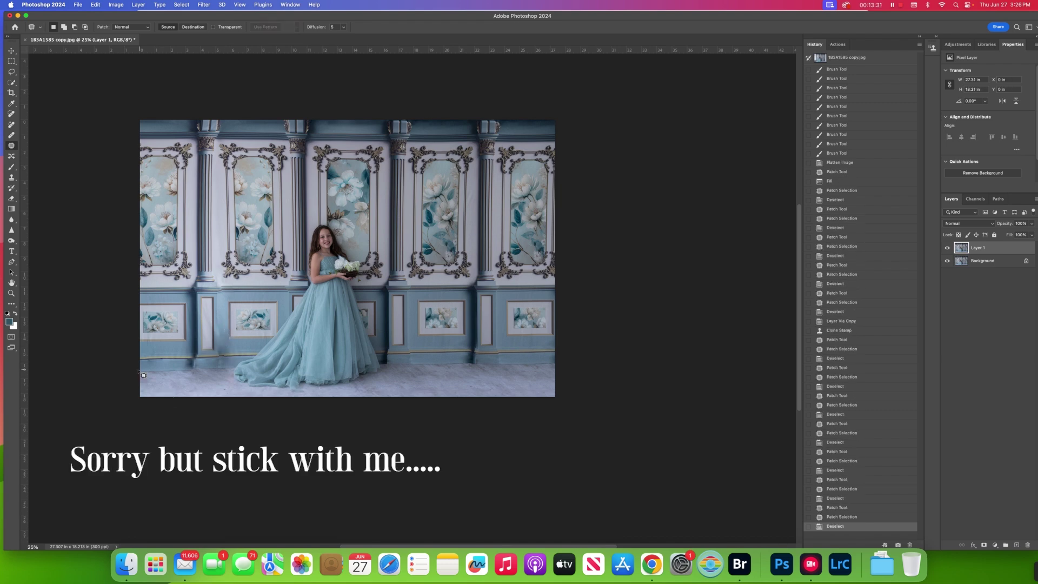
- Outline the thin floor strip below the baseboard at the photo's left edge, merge the visible layers, and fill it using Content-Aware
mouse_move(138, 369)
left_mouse_down()
mouse_move(194, 370)
mouse_move(132, 377)
left_mouse_up()
key("Delete")
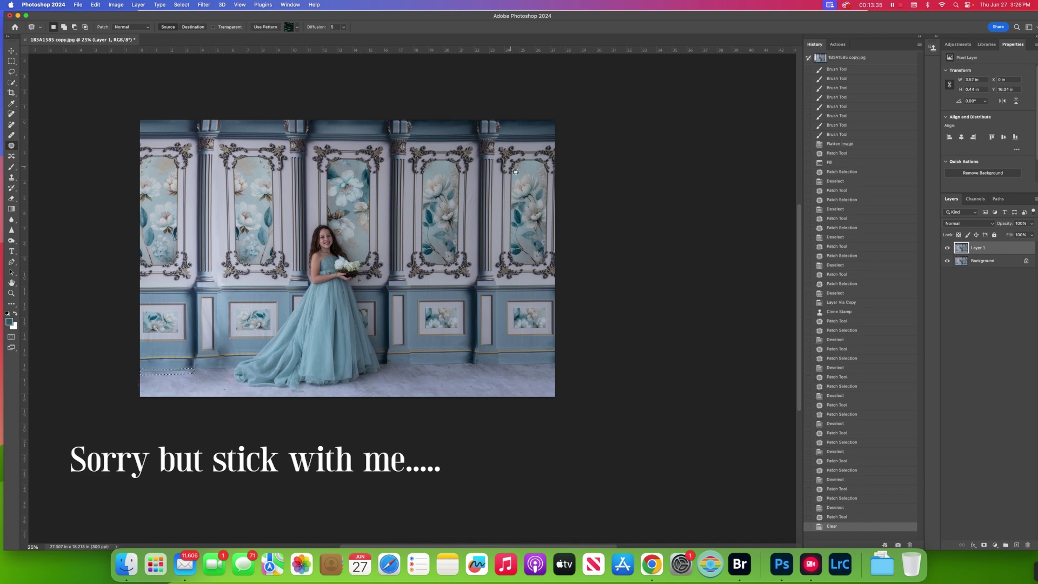
left_click(139, 4)
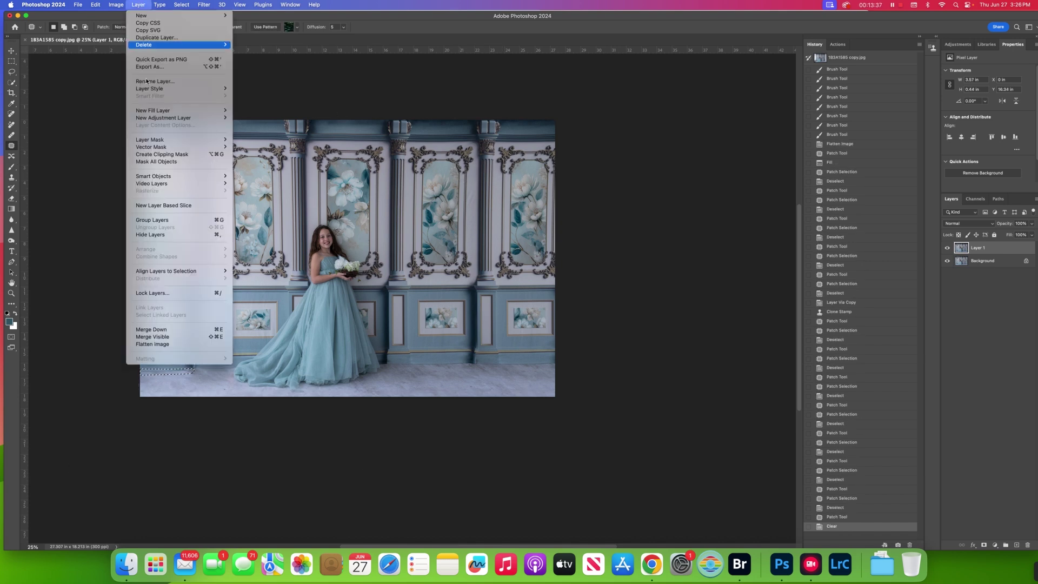
left_click(183, 337)
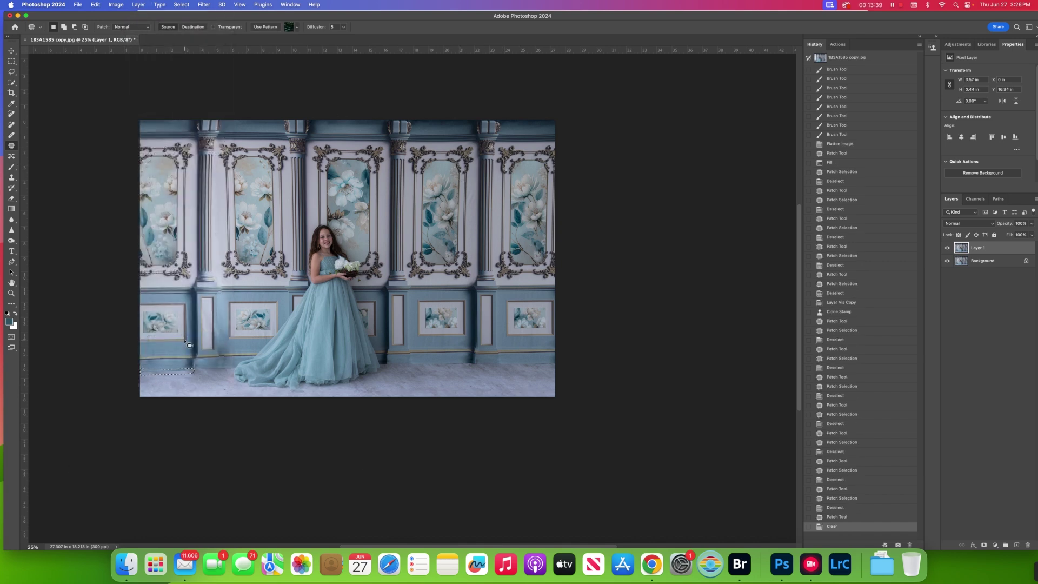
key("Delete")
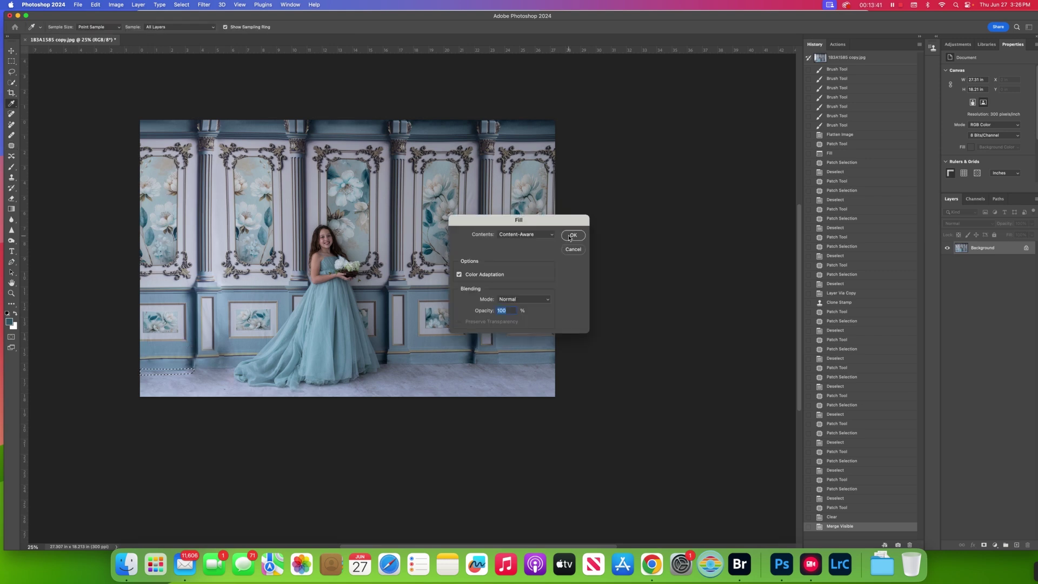
left_click(567, 234)
key("super+d")
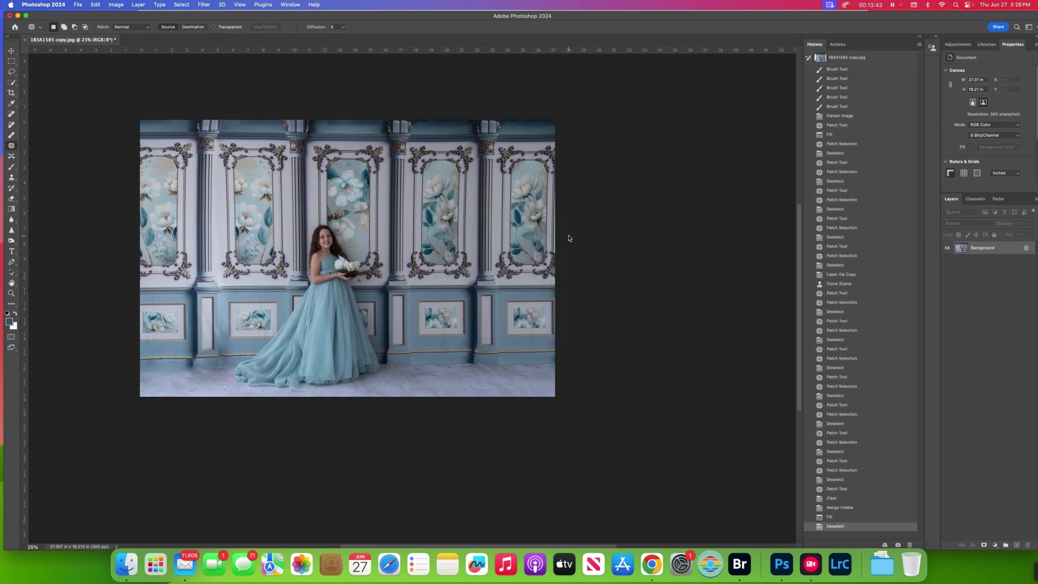
- Patch the floor edge below the far-left panel with clean floor from the right of the dress
mouse_move(139, 366)
left_mouse_down()
mouse_move(193, 373)
mouse_move(145, 378)
mouse_move(141, 368)
left_mouse_up()
mouse_move(180, 375)
left_mouse_down()
mouse_move(462, 368)
mouse_move(426, 366)
left_mouse_up()
key("ctrl+d")
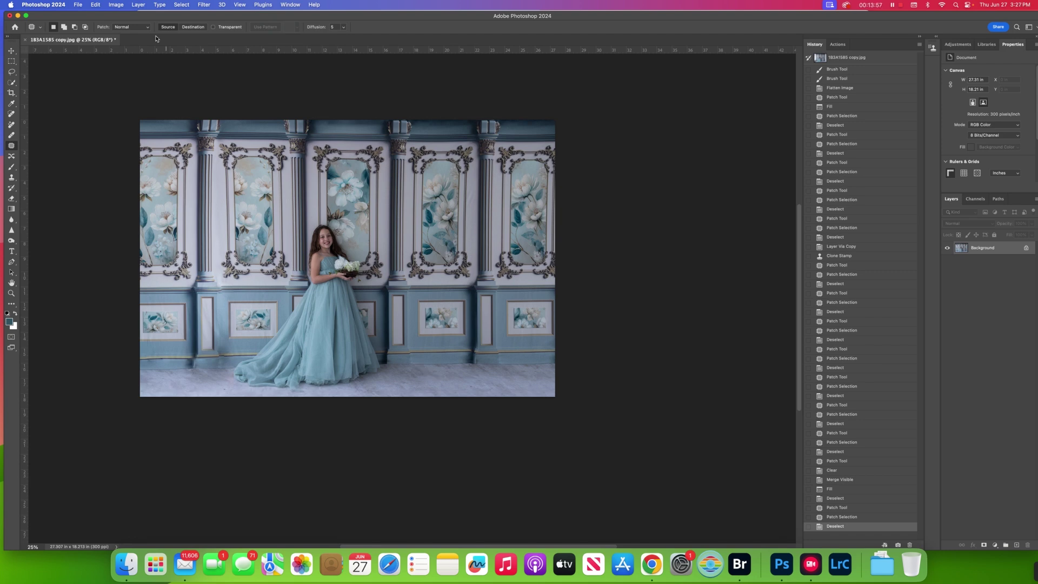
- Warp the upper part of the leftmost column in the Liquify filter with a brush size of 2300
left_click(204, 4)
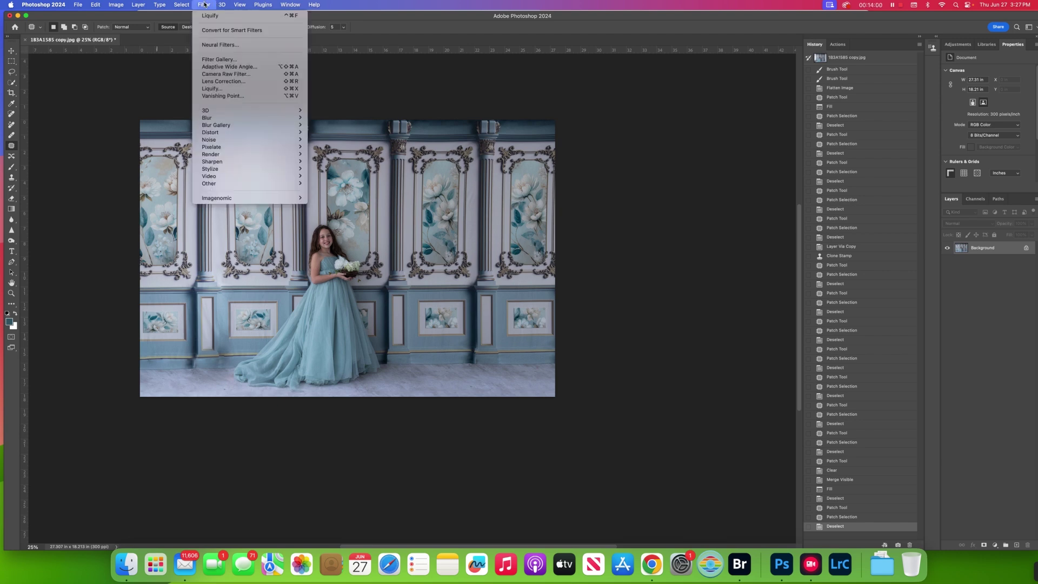
left_click(213, 88)
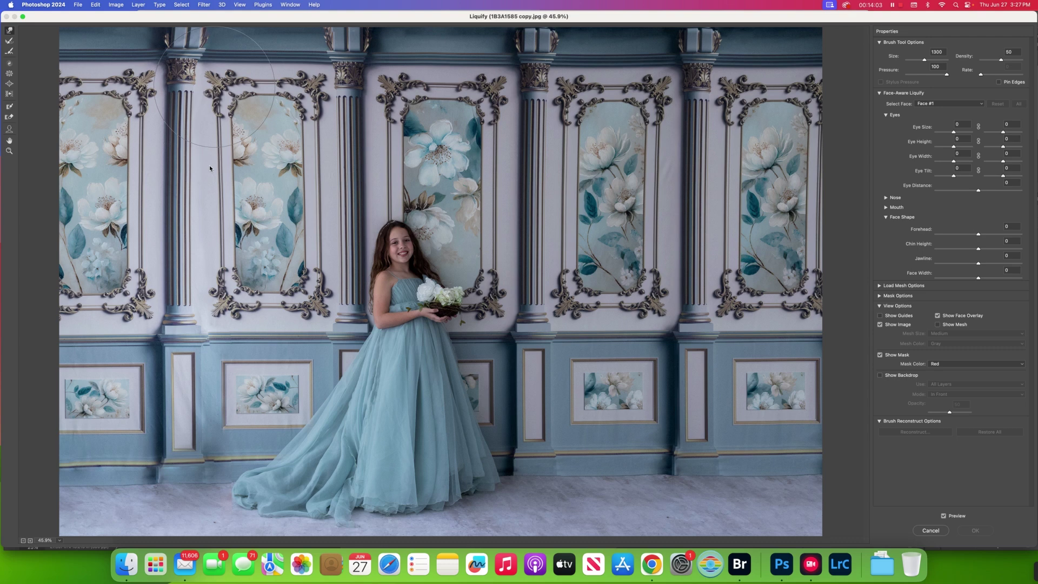
key("super+minus")
key("super+minus")
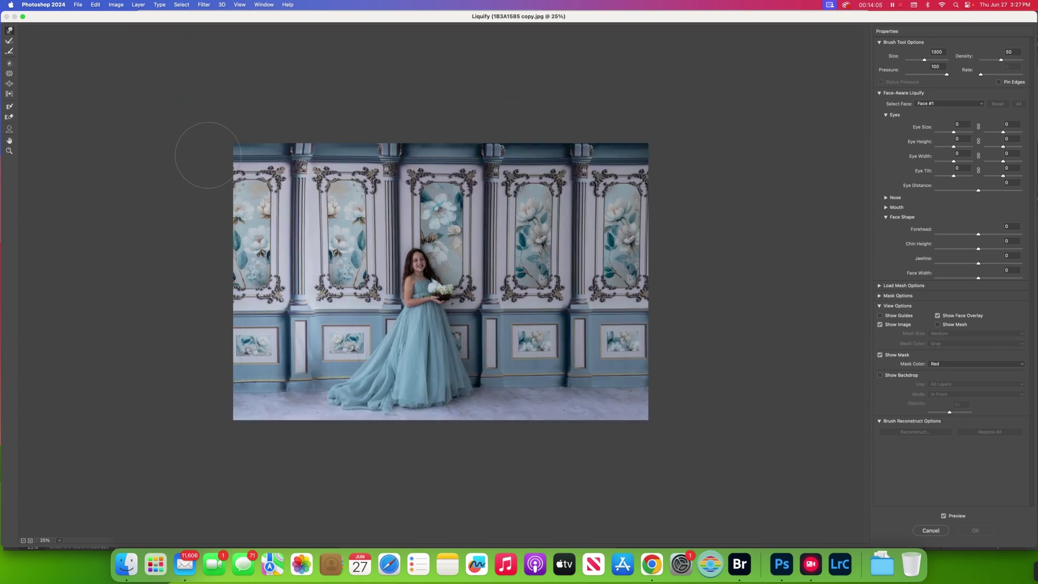
key("bracketright")
key("bracketright")
key("bracketright")
key("bracketright")
key("bracketright")
key("bracketright")
key("bracketright")
key("bracketright")
key("bracketright")
key("bracketright")
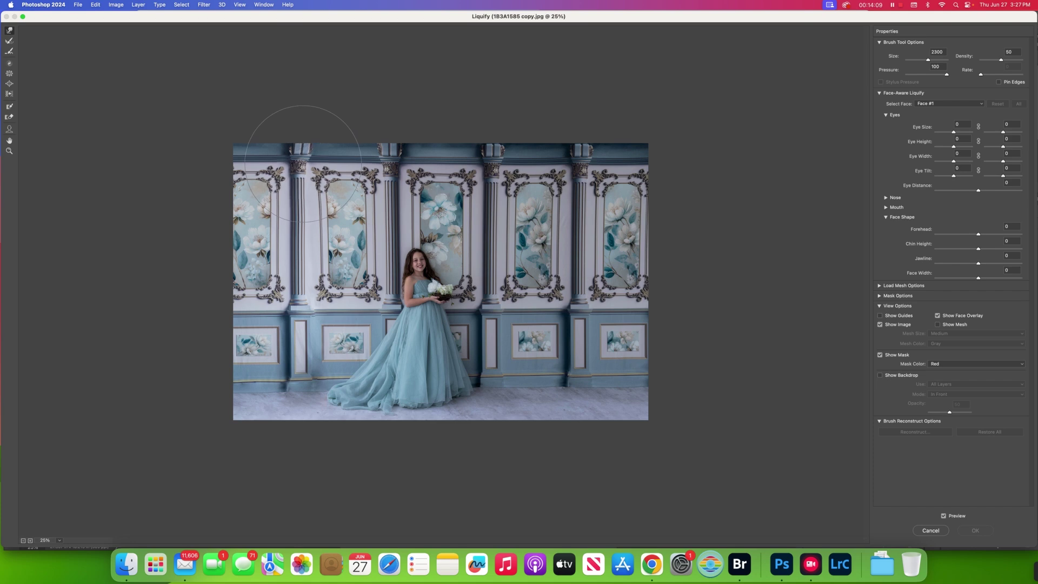
left_click(302, 164)
- Refine the warp around the leftmost column in Liquify with brush sizes reduced from 1900 to 1300, and apply the filter
key("bracketleft")
key("bracketleft")
key("bracketleft")
key("bracketleft")
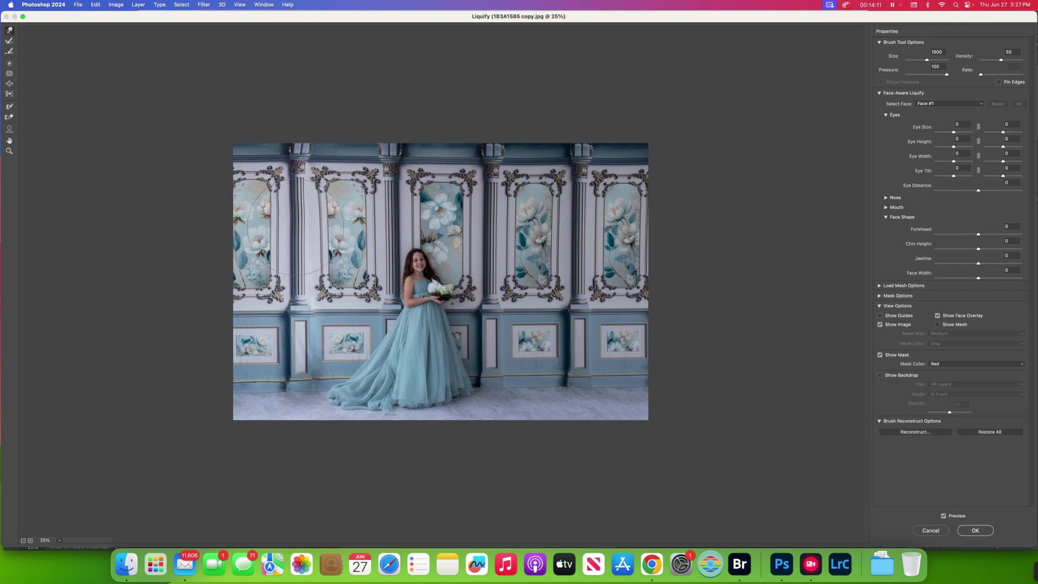
key("bracketleft")
key("bracketleft")
key("bracketleft")
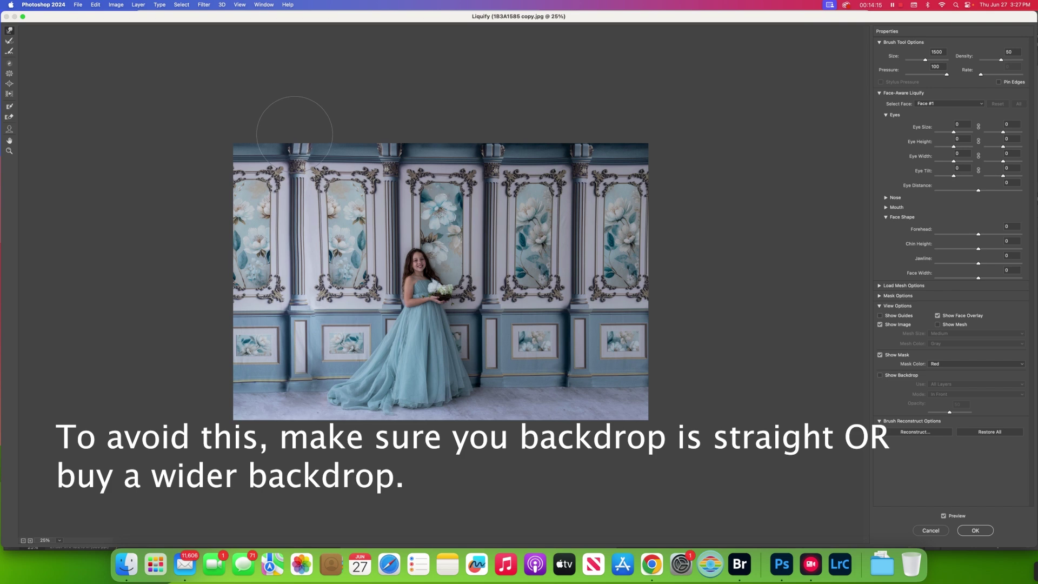
key("bracketleft")
key("bracketleft")
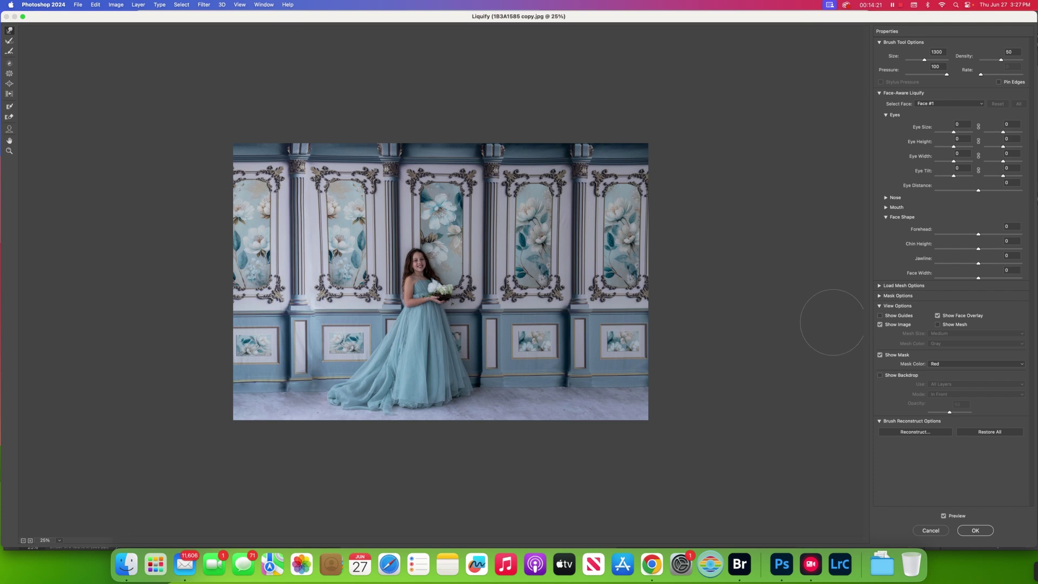
left_click(976, 531)
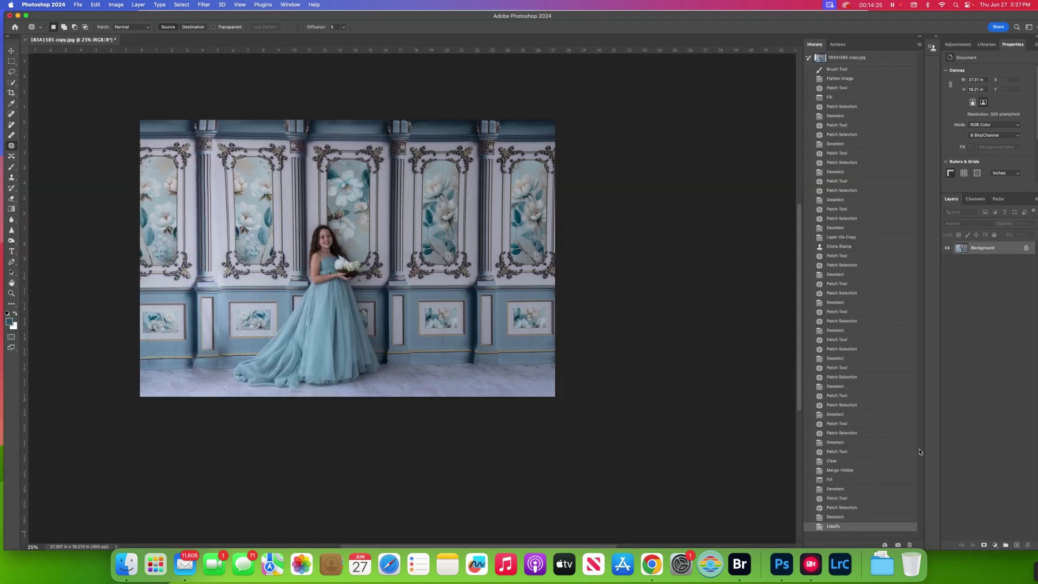
- Heal the small flaw at the top edge of the backdrop above the second panel with the Spot Healing Brush
left_click(10, 113)
key("bracketright")
key("bracketright")
left_click(264, 119)
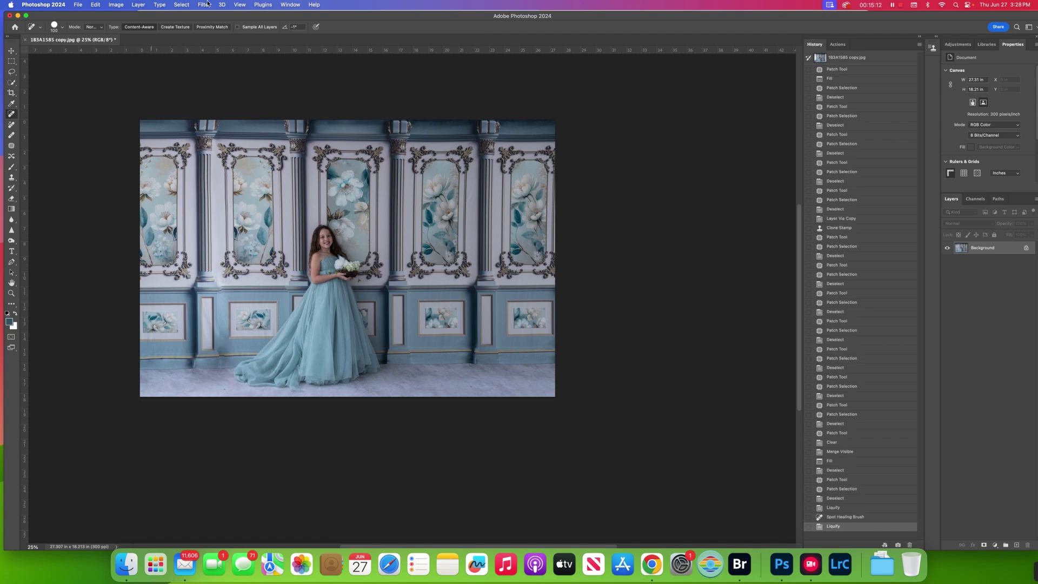
- Apply the Portraiture 4 filter with the Smoothing: Normal preset and a mask sampled from the girl's skin
left_click(205, 5)
mouse_move(254, 196)
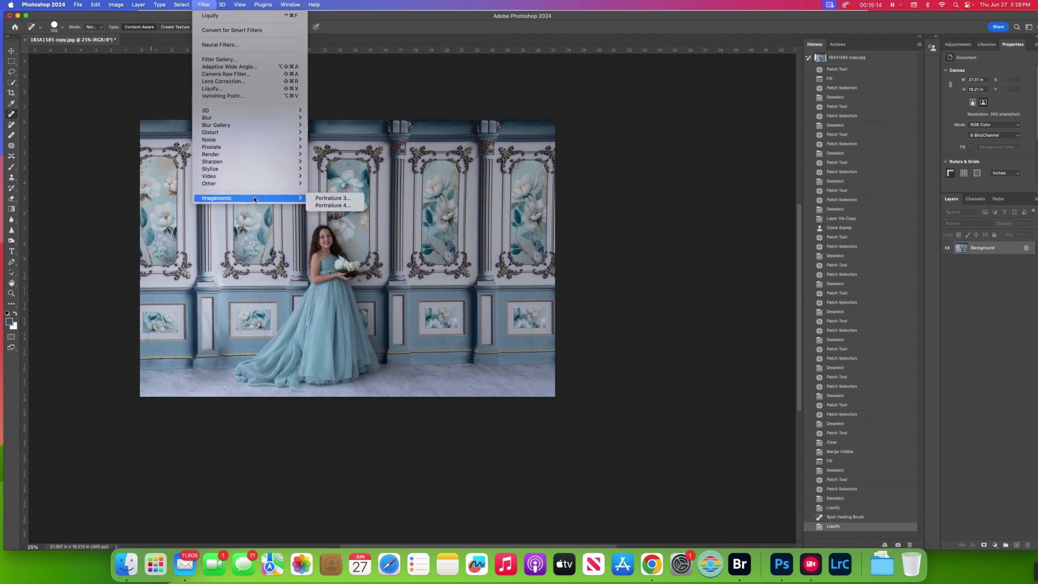
left_click(332, 205)
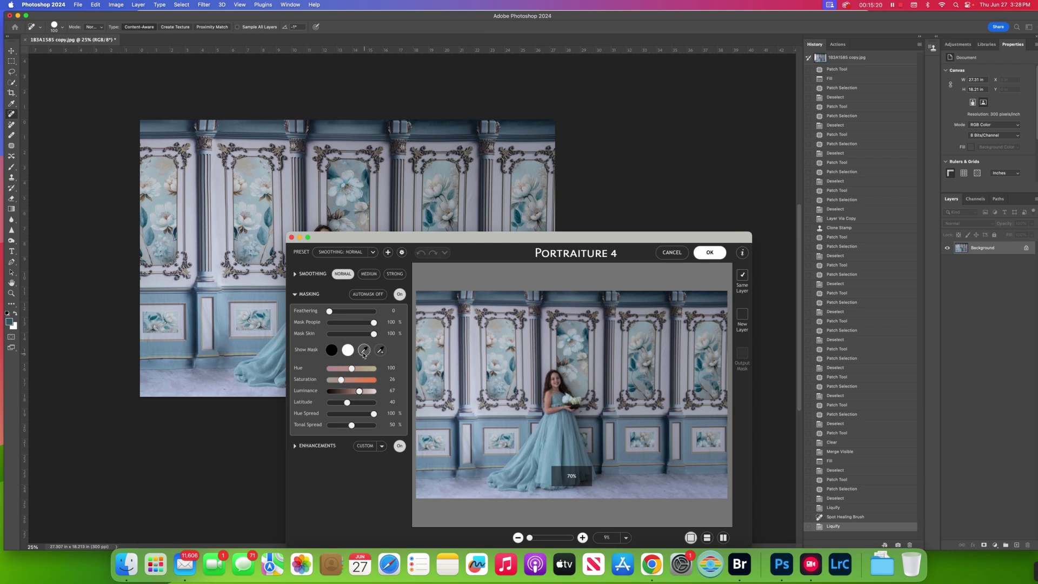
left_click(537, 377)
left_click(380, 350)
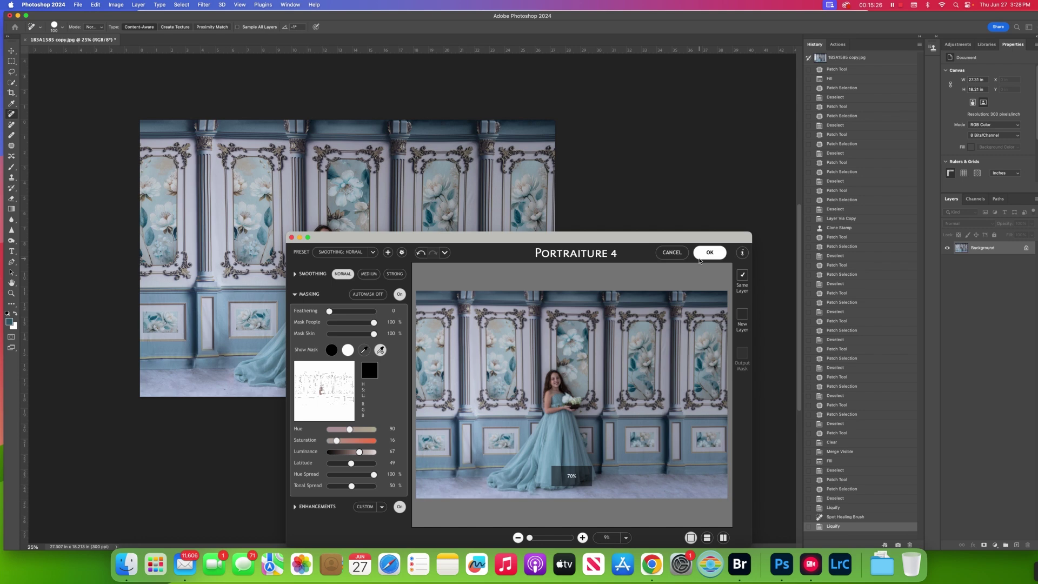
left_click(699, 258)
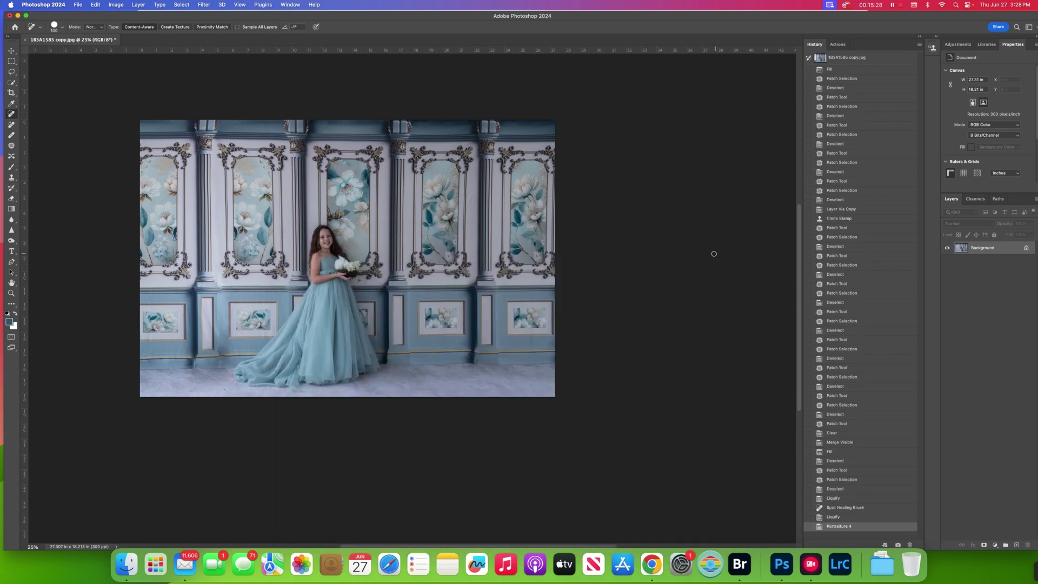
- Play the Campbell's Soup Cans (Classic Clean) action from the Painterly Portrait Collection and flatten the image
left_click(10, 50)
left_click(838, 45)
scroll(860, 248, "down", 15)
left_click(876, 365)
left_click(872, 545)
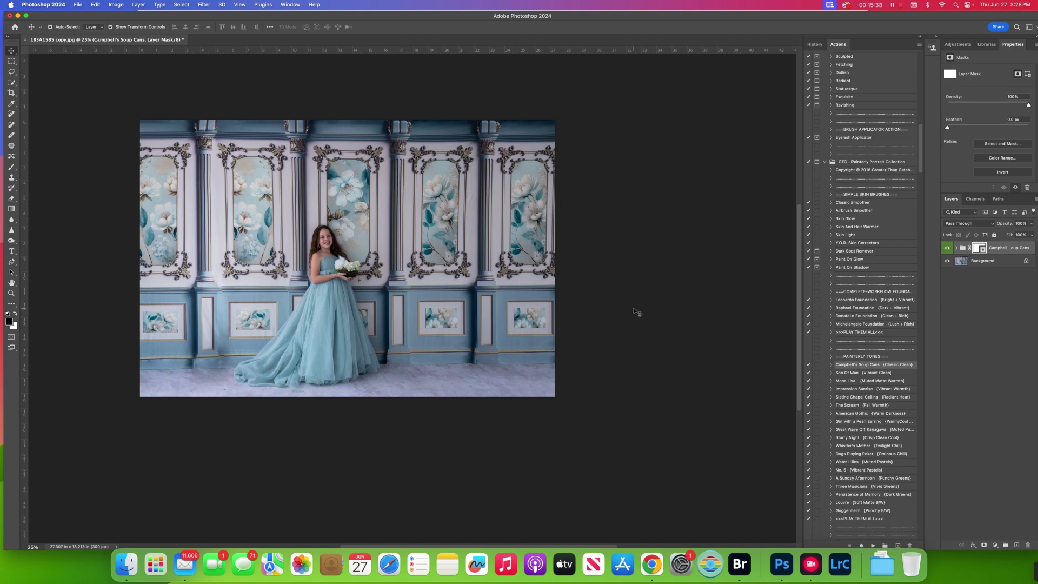
left_click(136, 5)
left_click(164, 349)
- Try the Blue Poppy Haze action at 11% opacity and hide its layer
scroll(873, 291, "down", 15)
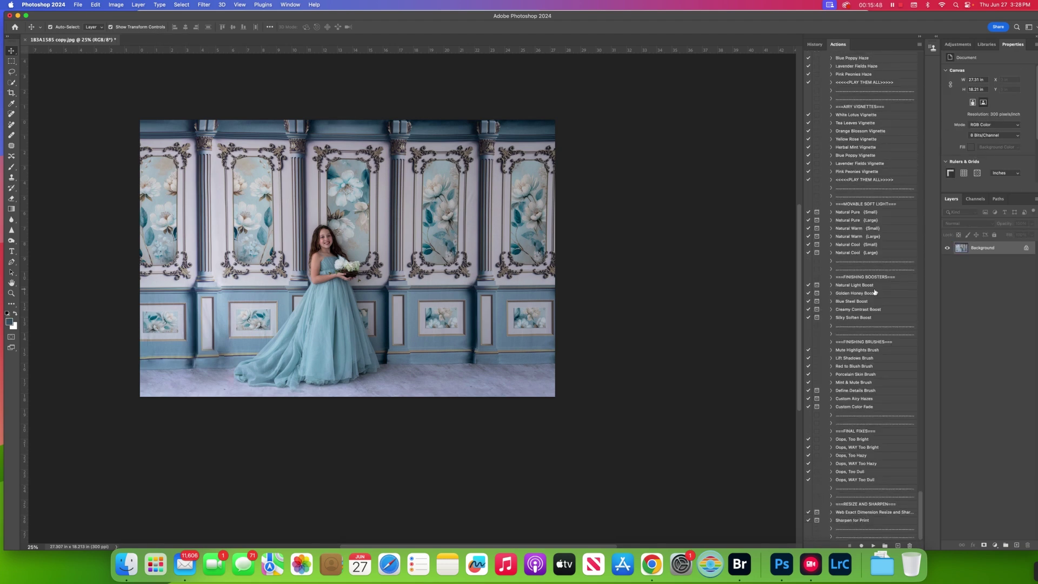
scroll(875, 292, "down", 15)
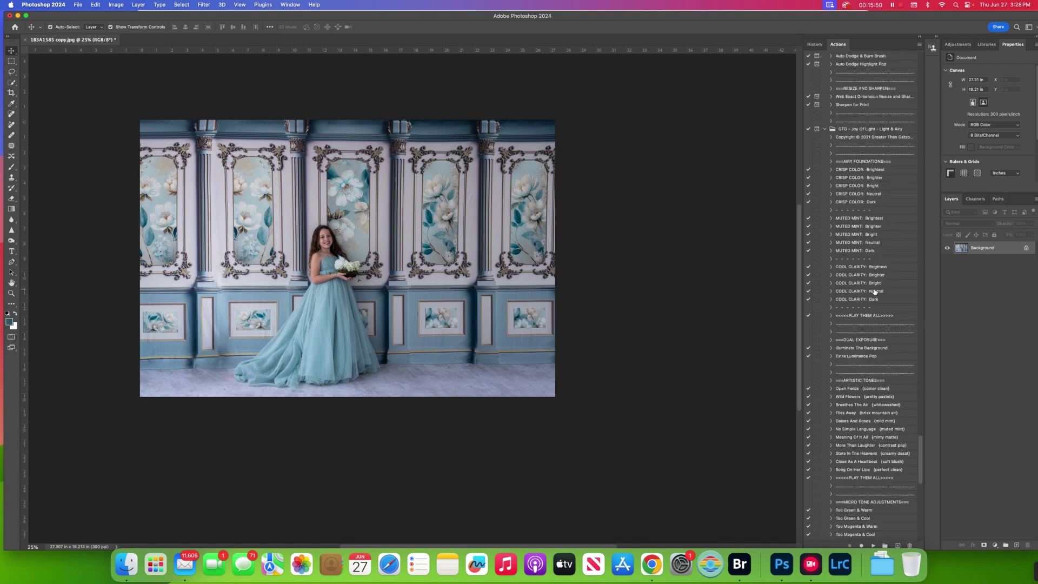
scroll(874, 292, "down", 15)
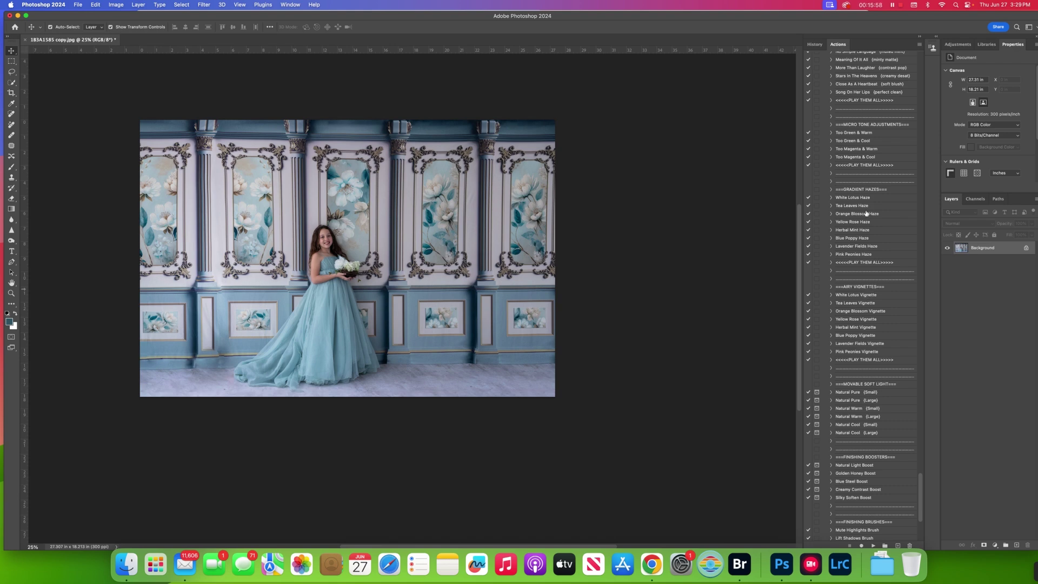
left_click(863, 238)
left_click(873, 545)
left_click(1031, 223)
left_click_drag(1005, 234, 999, 235)
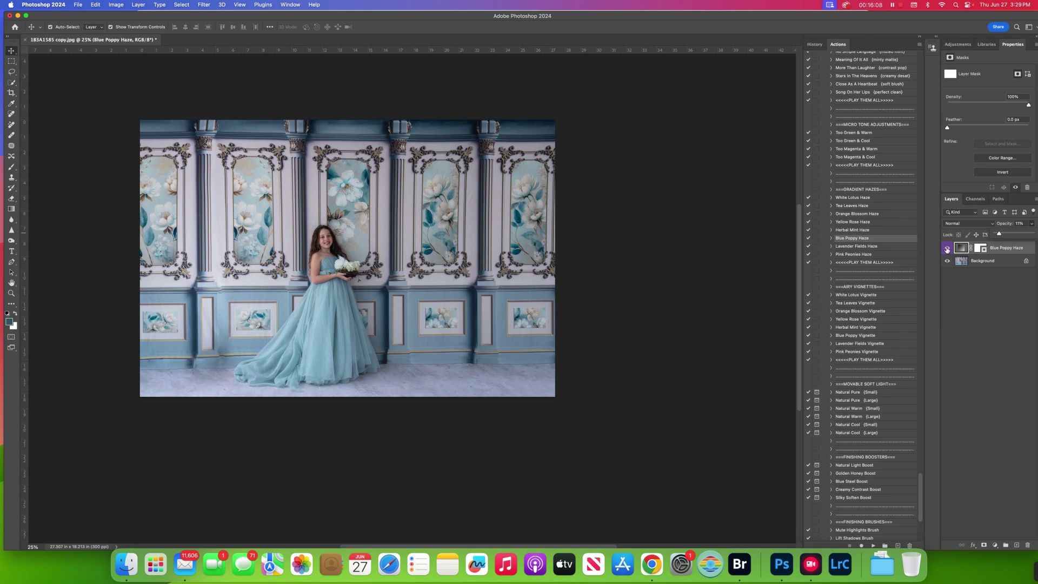
left_click(946, 248)
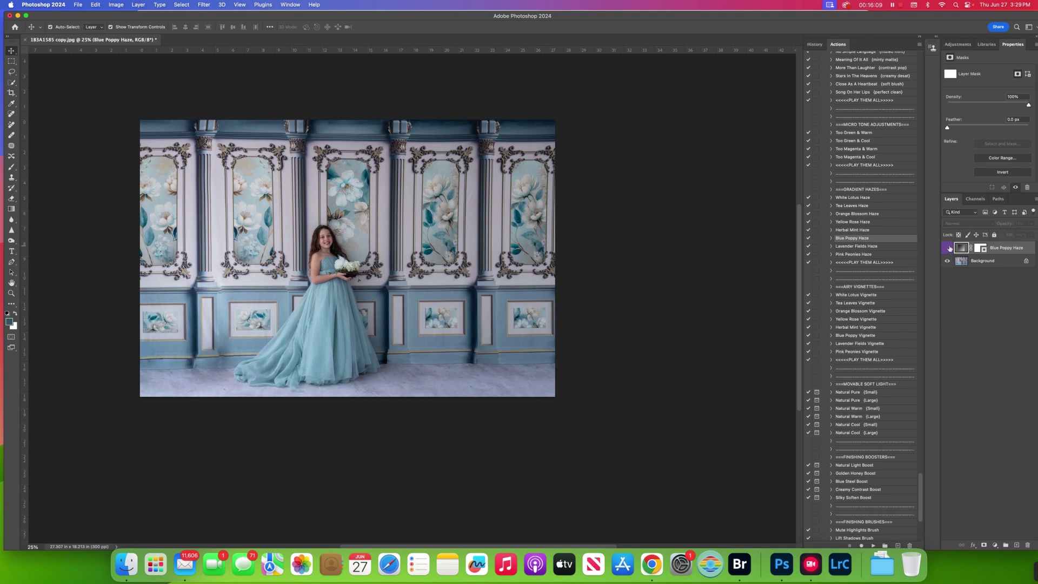
- Play the Blue Poppy Vignette action and set its layer opacity to 17%
left_click(855, 336)
left_click(872, 545)
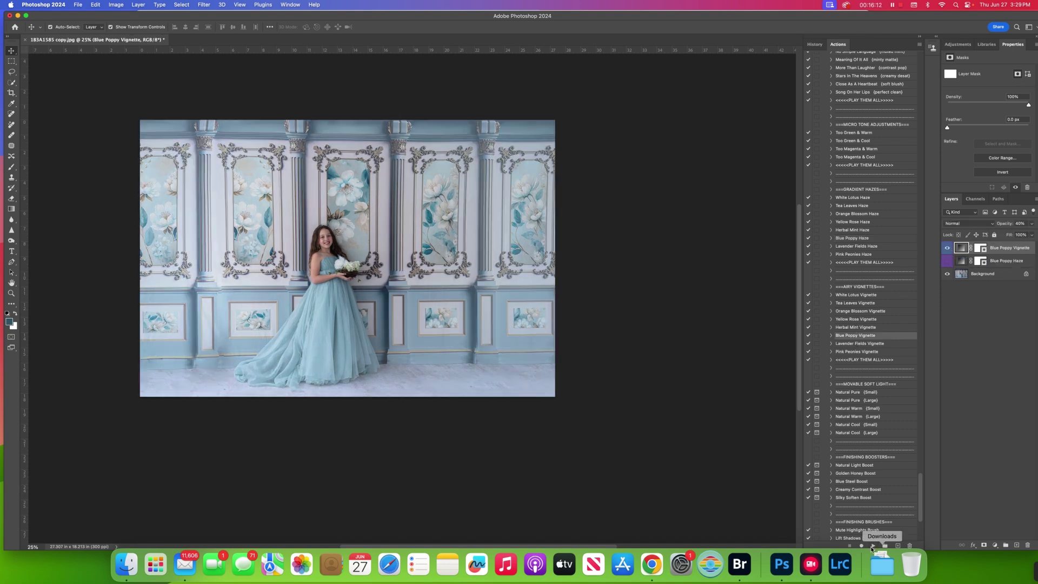
left_click(1031, 224)
left_click_drag(1010, 234, 996, 235)
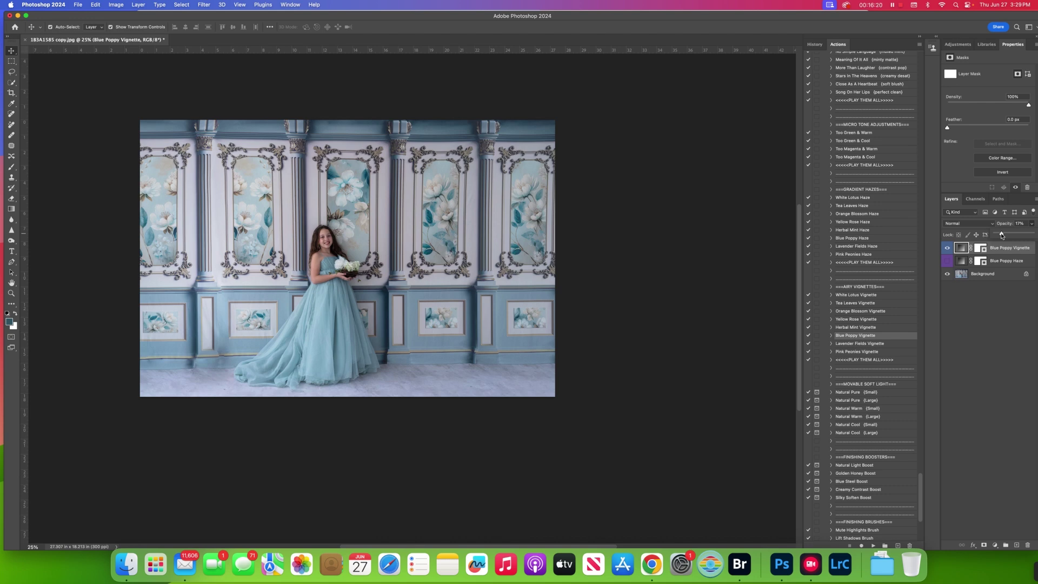
- Mask the Blue Poppy Vignette off the girl by painting black on its layer mask with an enlarged brush
left_click(979, 248)
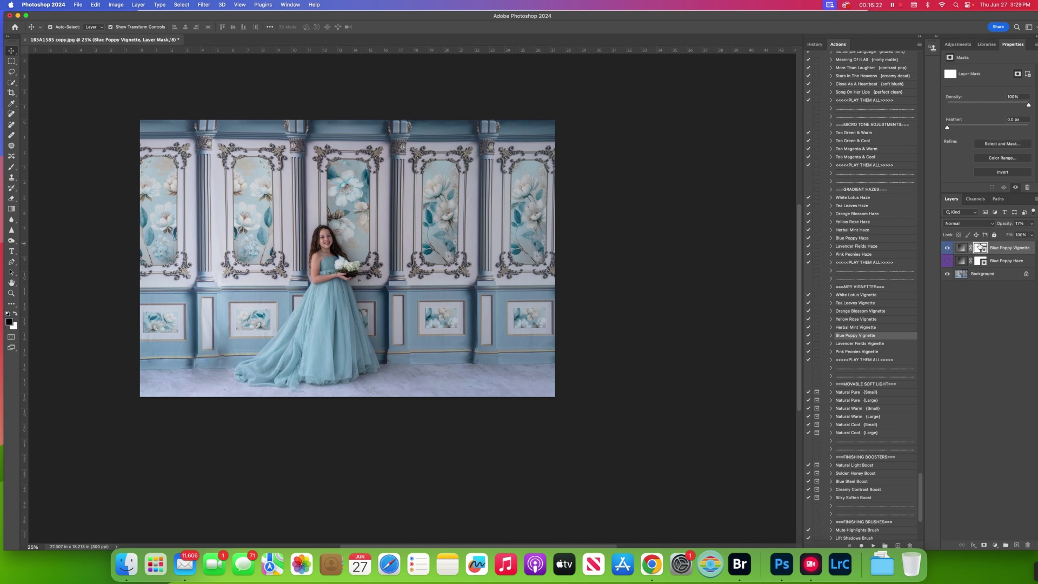
left_click(12, 166)
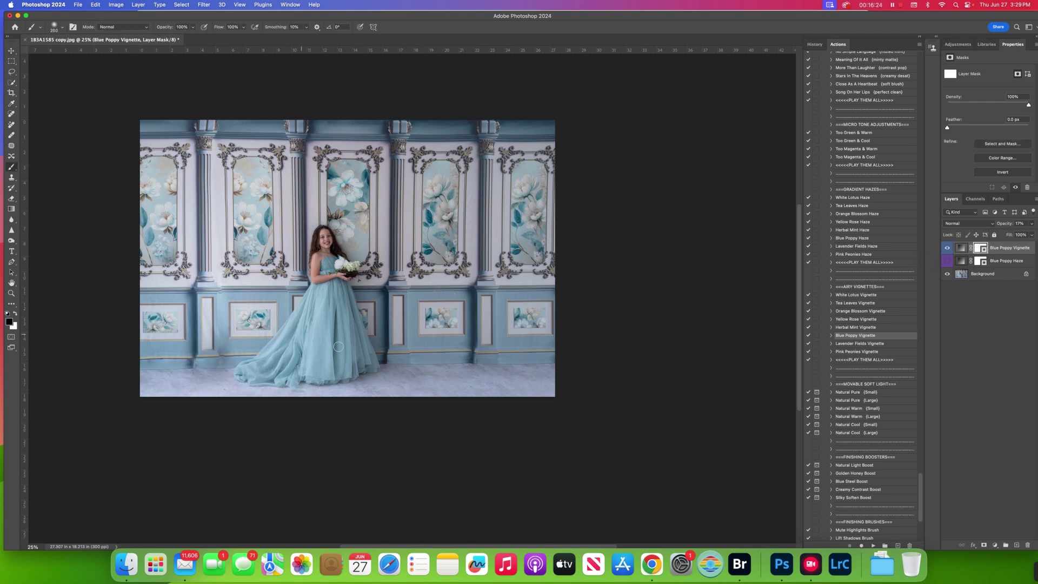
key("bracketright")
key("bracketright")
key("bracketright")
key("bracketright")
key("bracketright")
key("bracketright")
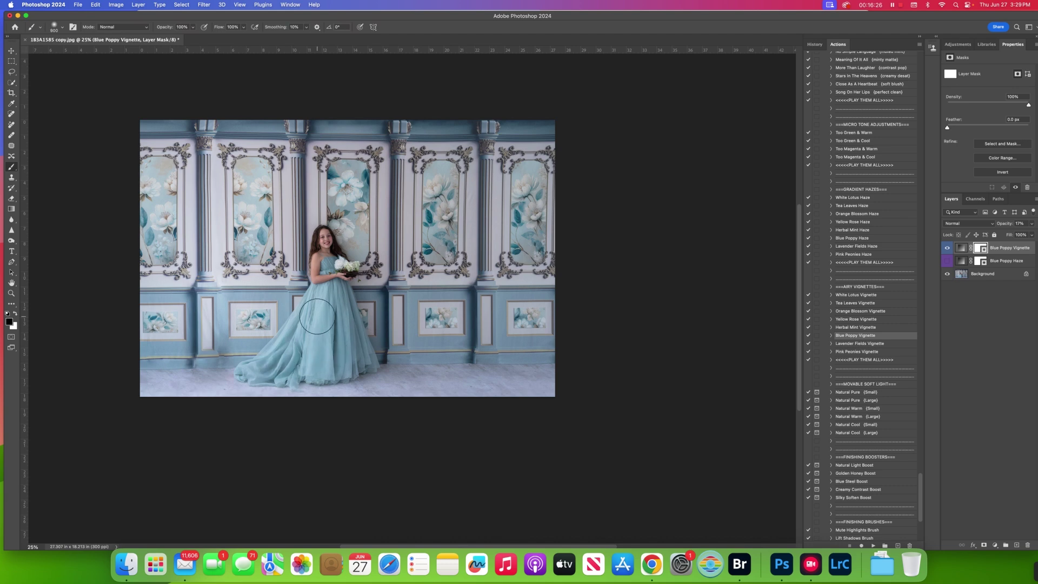
left_click_drag(333, 277, 325, 238)
- Try the Evolve overlay action and hide its layer
scroll(854, 339, "down", 15)
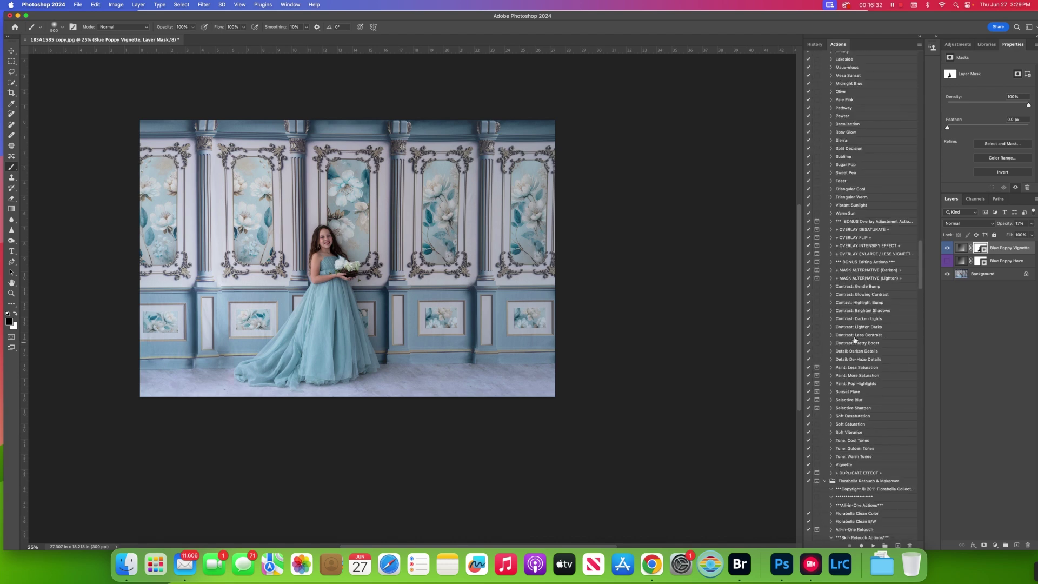
left_click(861, 377)
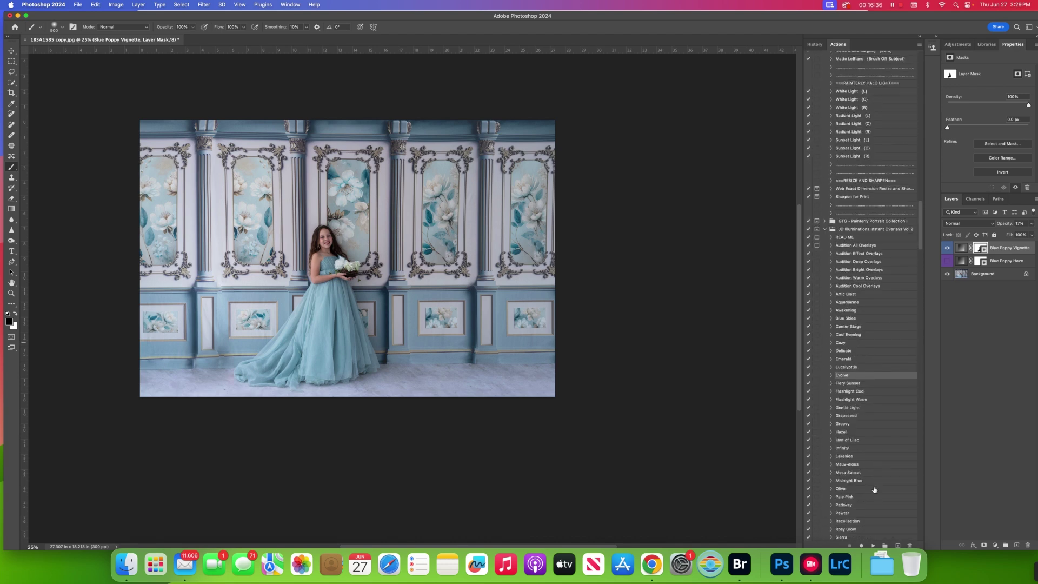
left_click(874, 545)
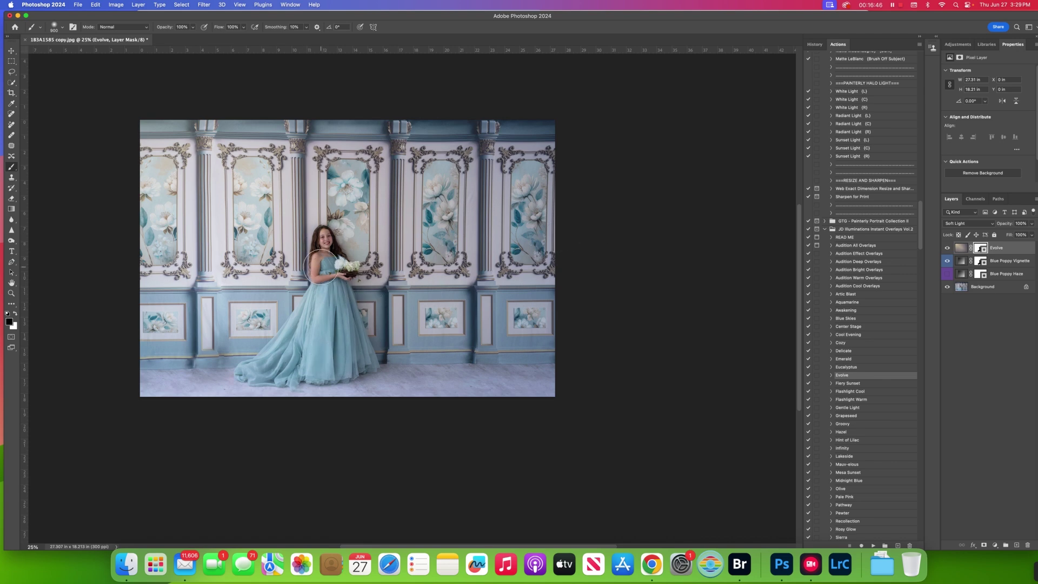
left_click(948, 248)
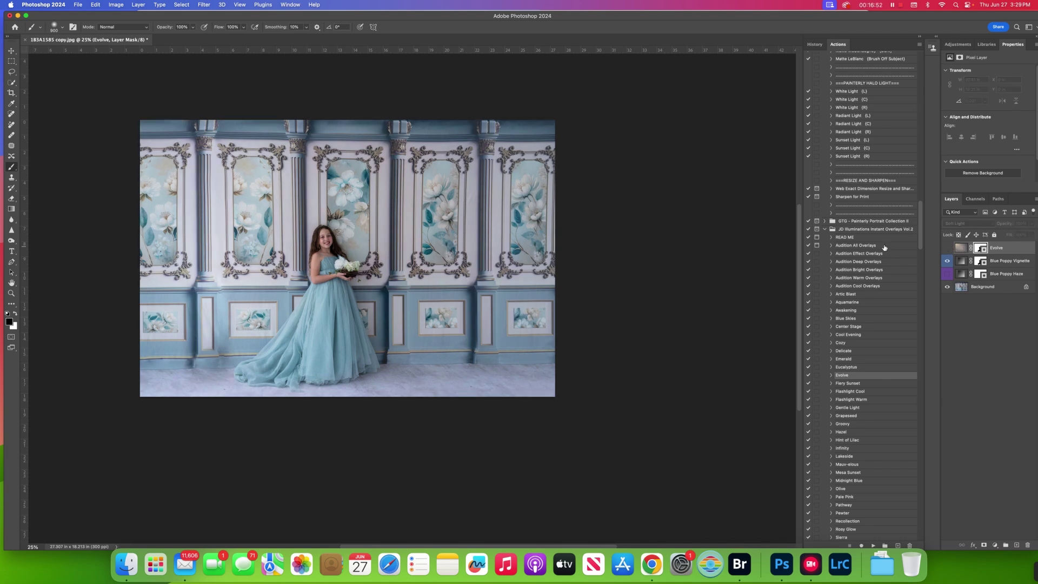
- Play the Contrast: Gentle Bump action on the photo
scroll(885, 248, "down", 15)
left_click(872, 255)
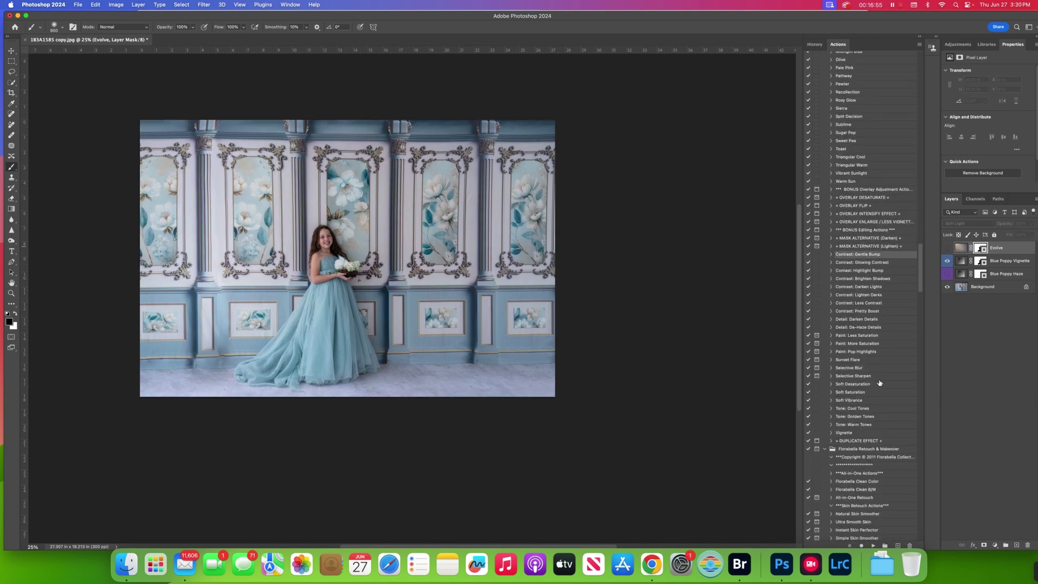
left_click(871, 546)
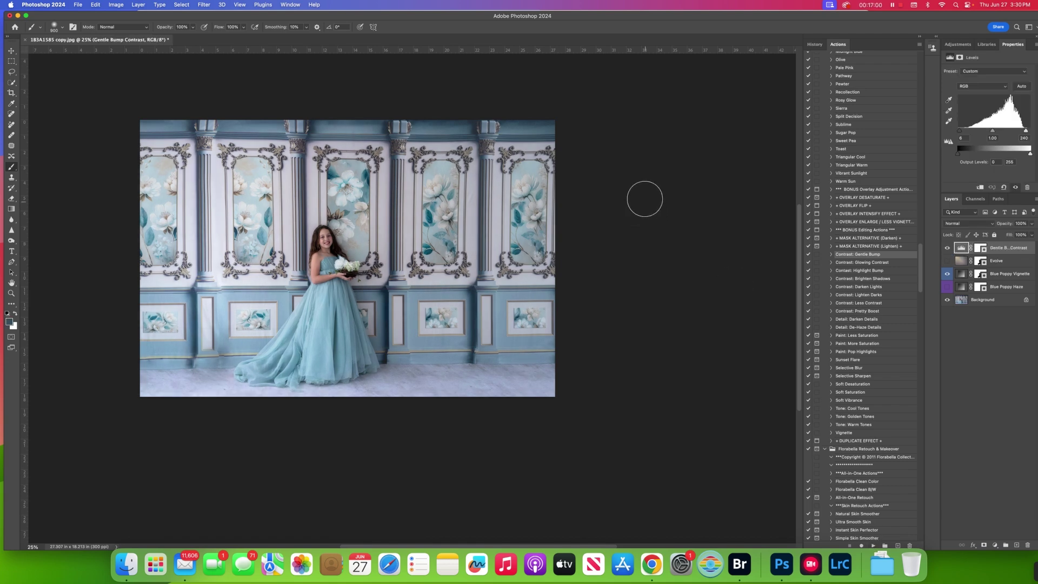
- Play the Silky Soften Boost action and mask its effect off the girl's face and hands
scroll(849, 370, "down", 10)
scroll(849, 369, "down", 10)
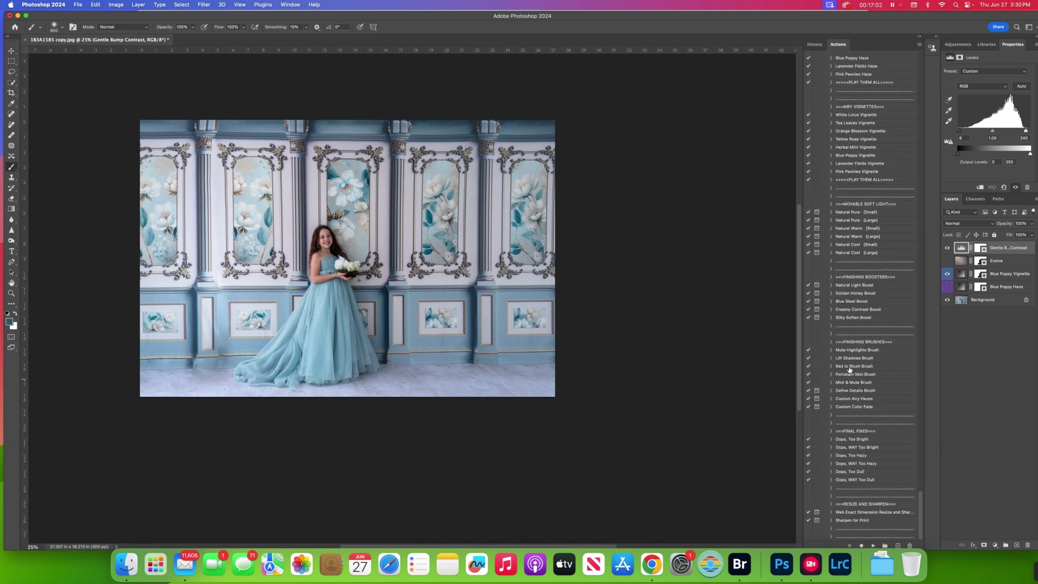
left_click(873, 318)
left_click(874, 545)
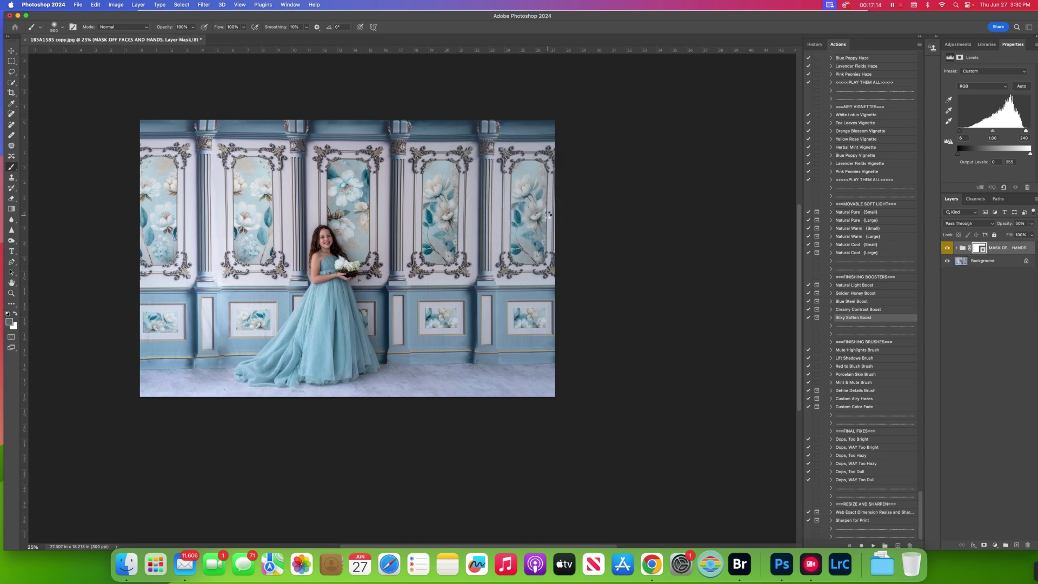
key("[")
left_click_drag(323, 243, 329, 278)
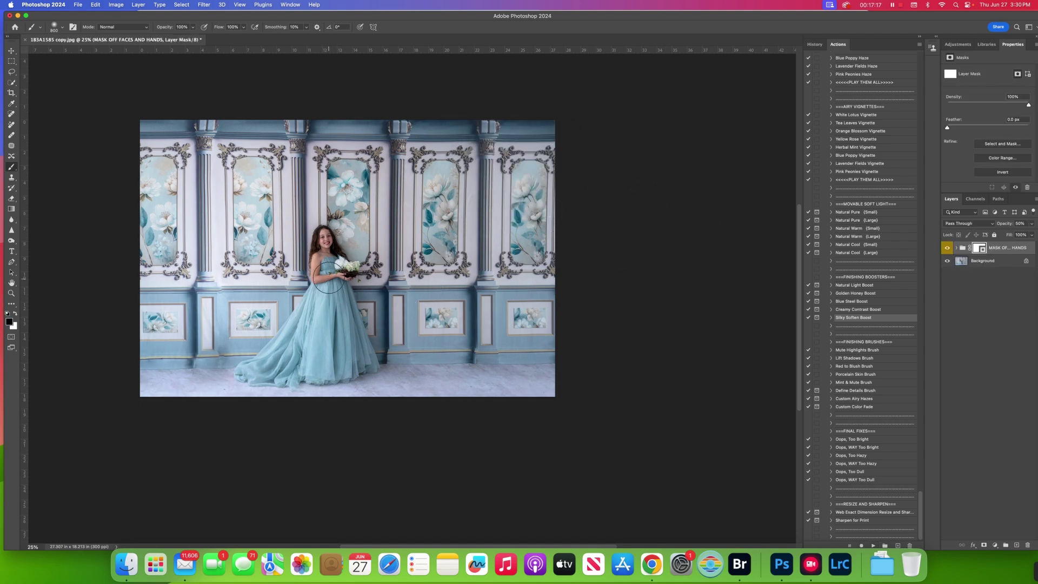
- Flatten the image and heal the flaw on the floor left of the dress's train with the Spot Healing Brush
left_click(144, 4)
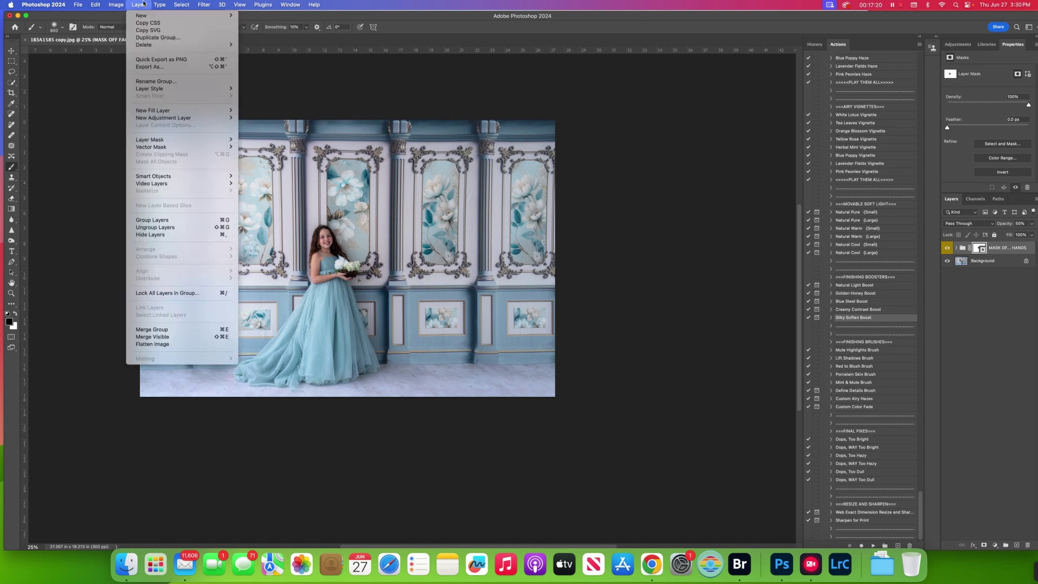
left_click(184, 345)
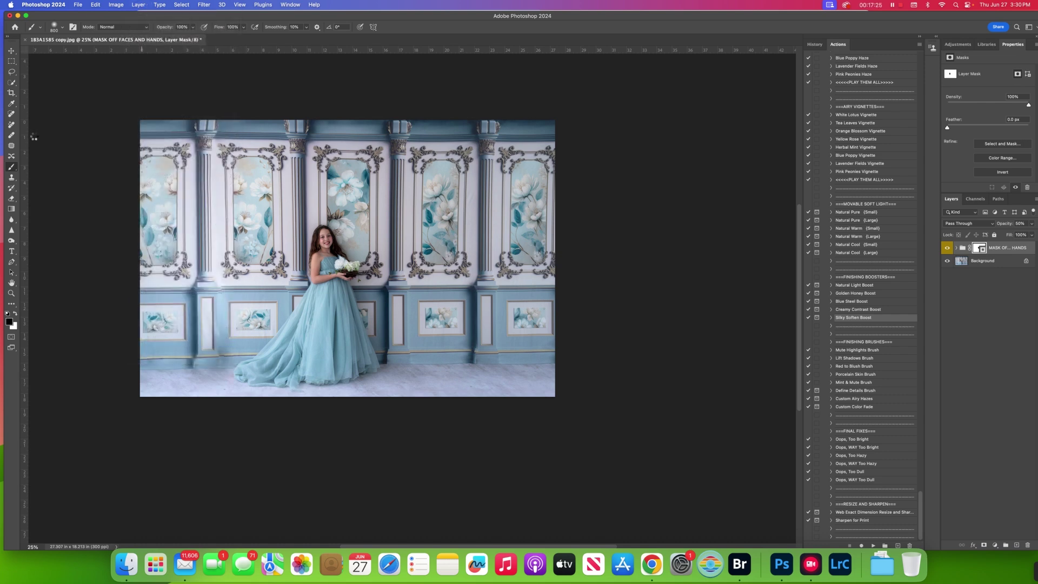
left_click(11, 115)
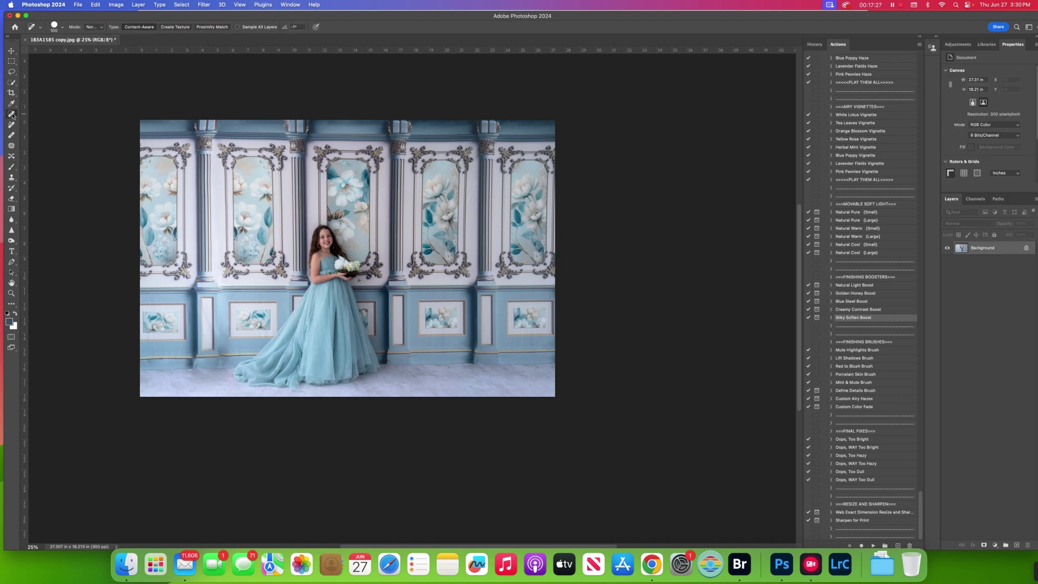
left_click(201, 377)
- Compare the original photo with the finished edit using the history states
left_click(815, 45)
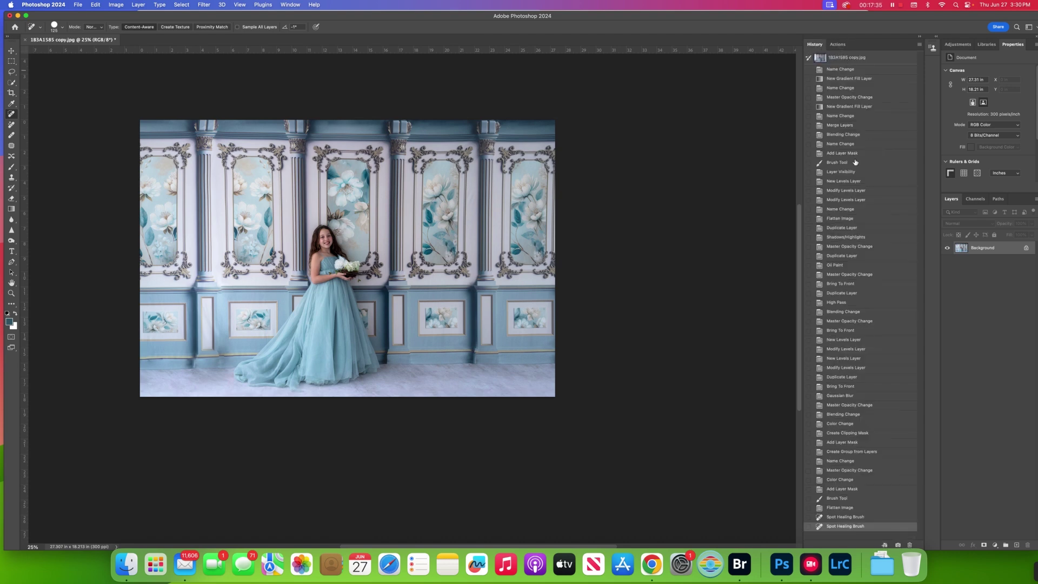
left_click(856, 56)
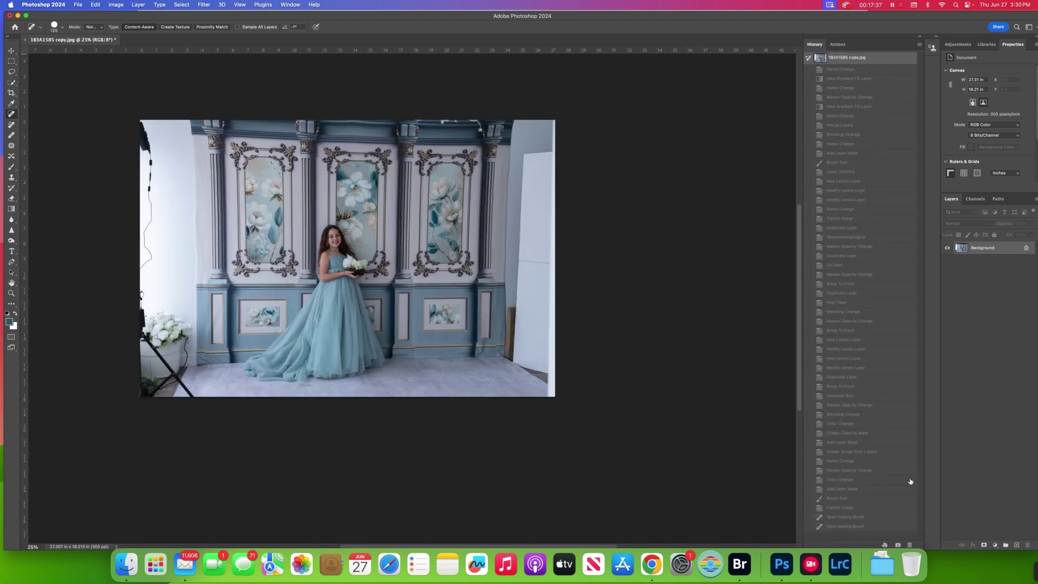
left_click(883, 526)
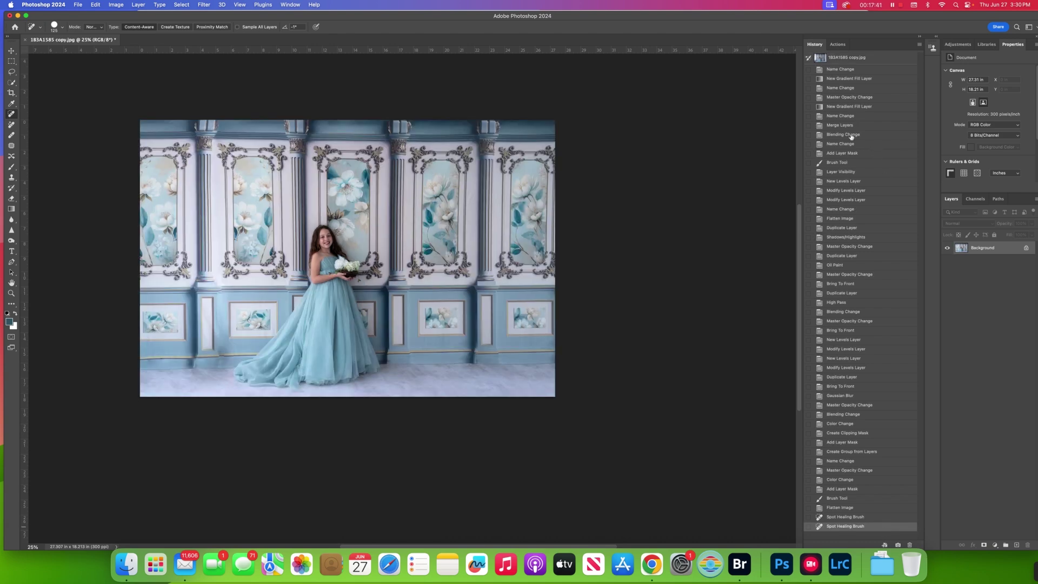
- Play the Leonardo Foundation action, set its group's opacity to 58%, and compare the photo with and without it
left_click(831, 46)
scroll(886, 254, "down", 5)
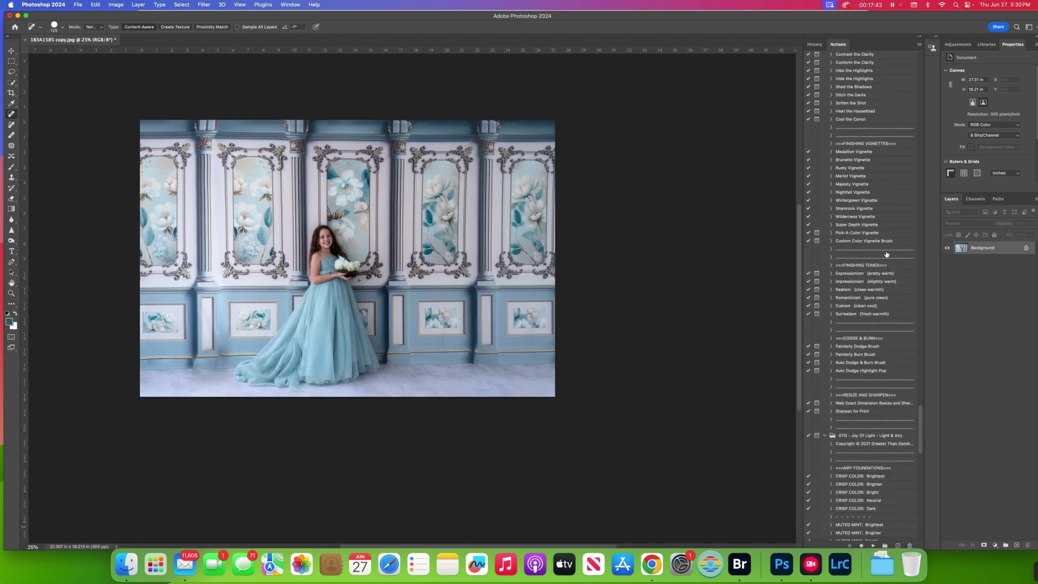
scroll(887, 254, "down", 8)
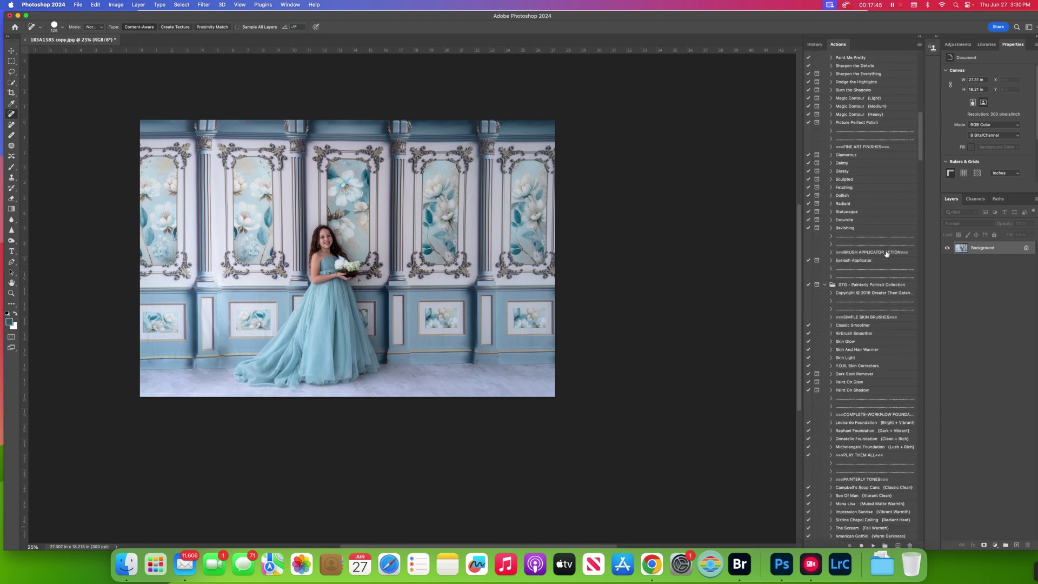
left_click(866, 424)
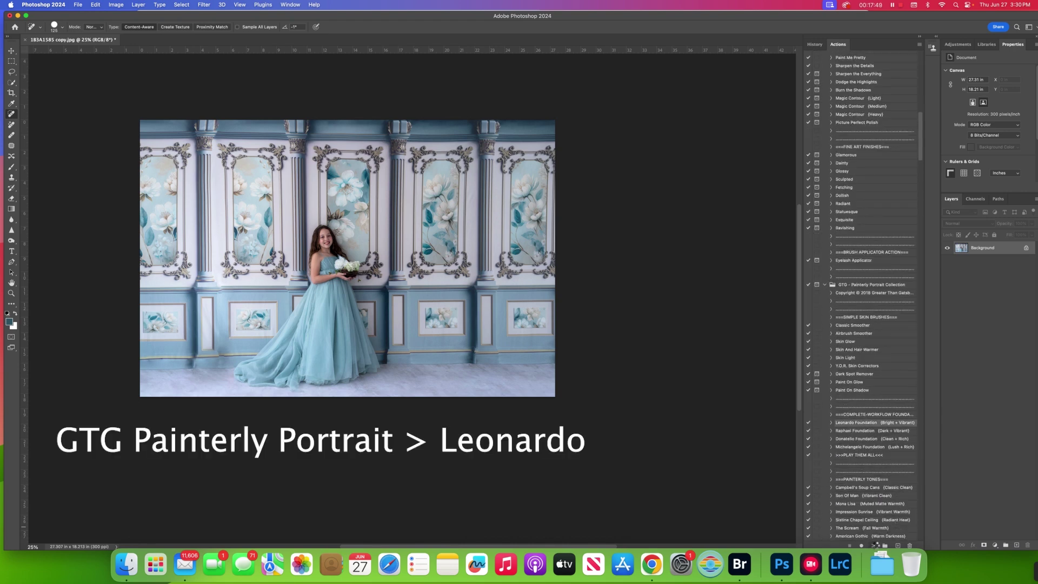
left_click(874, 546)
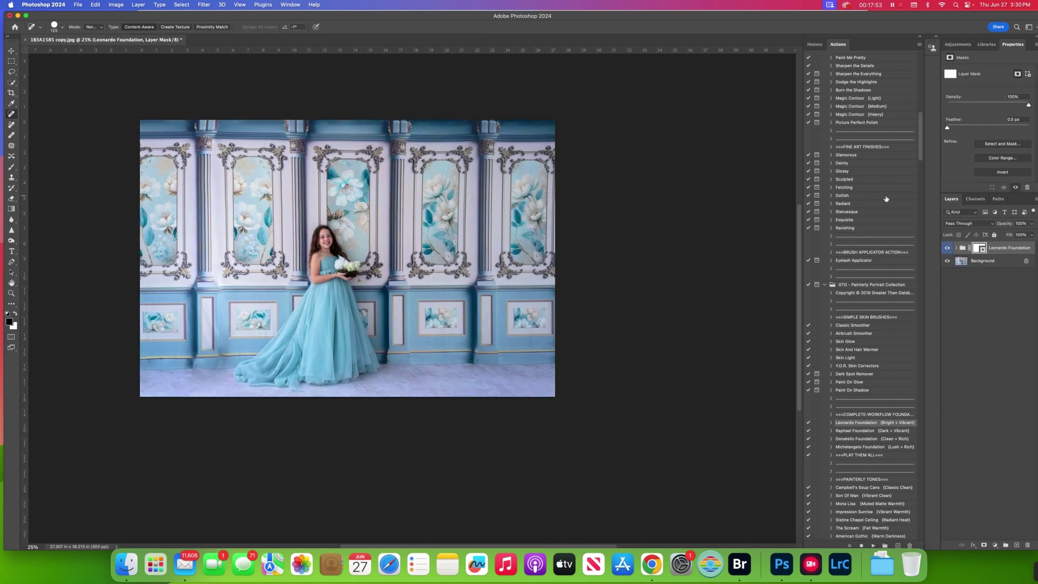
left_click(1031, 235)
mouse_move(1032, 235)
left_mouse_down()
mouse_move(996, 236)
mouse_move(1017, 235)
left_mouse_up()
left_click(948, 249)
left_click(949, 250)
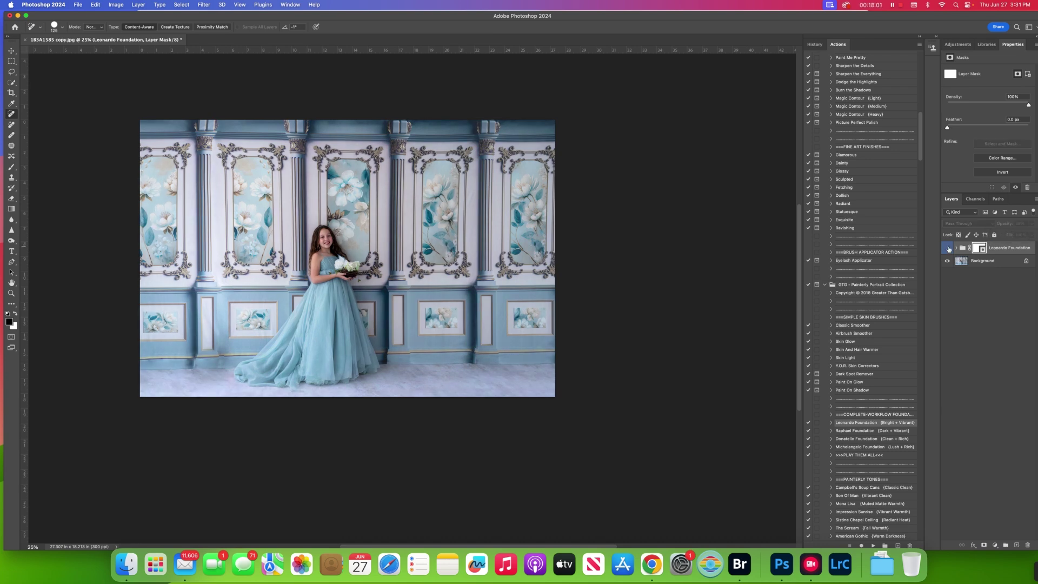
left_click(948, 249)
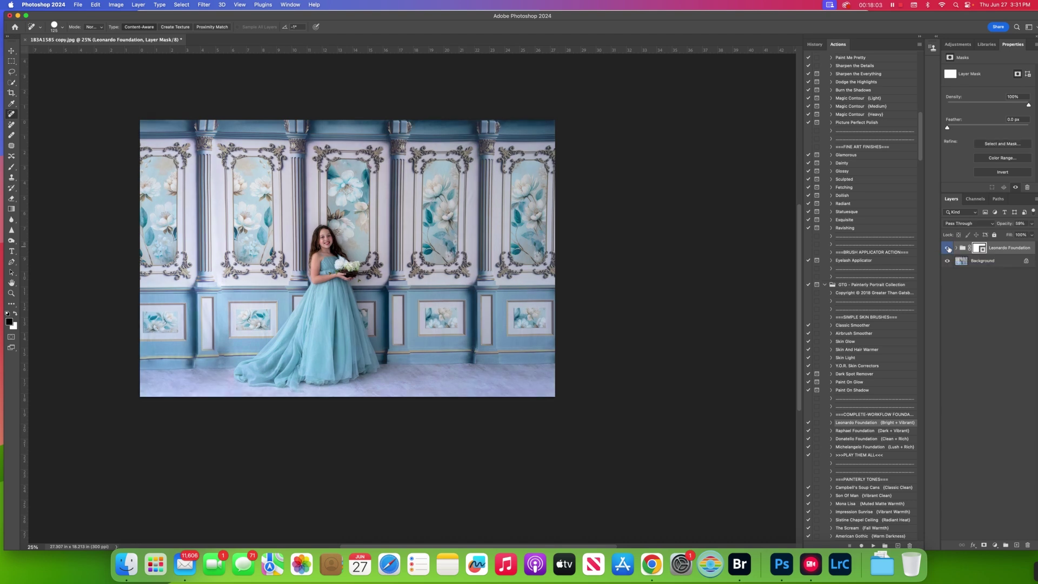
left_click(949, 249)
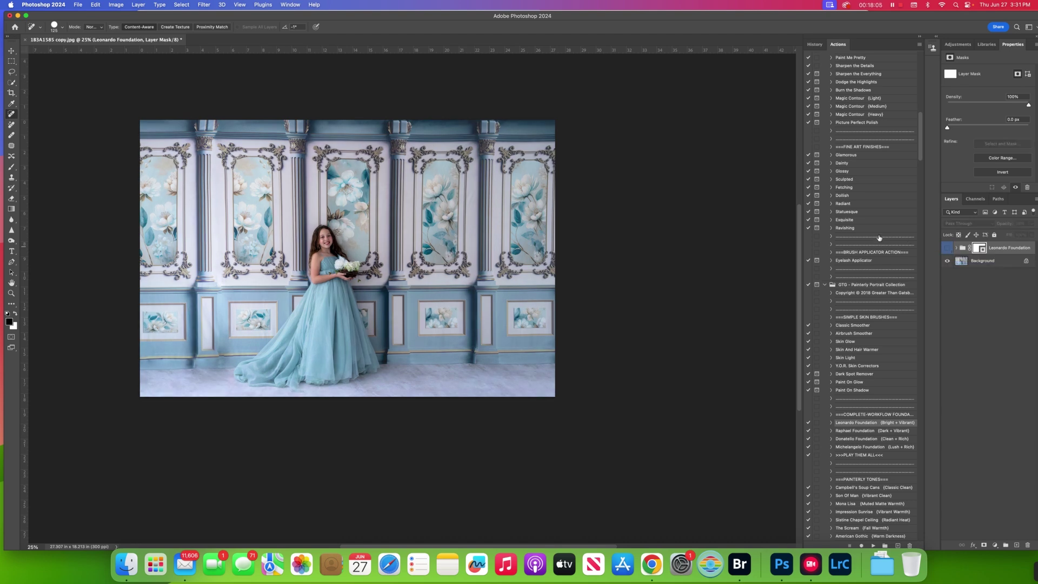
- Try the Sun In Lightener action by painting its effect over the girl and her dress, and delete its group
scroll(881, 241, "up", 10)
left_click(873, 425)
left_click(872, 545)
key("bracketright")
left_click_drag(330, 164, 389, 347)
key("bracketright")
key("bracketright")
key("bracketright")
mouse_move(305, 214)
left_mouse_down()
mouse_move(270, 313)
mouse_move(221, 359)
mouse_move(376, 367)
mouse_move(284, 373)
mouse_move(335, 319)
mouse_move(337, 270)
left_mouse_up()
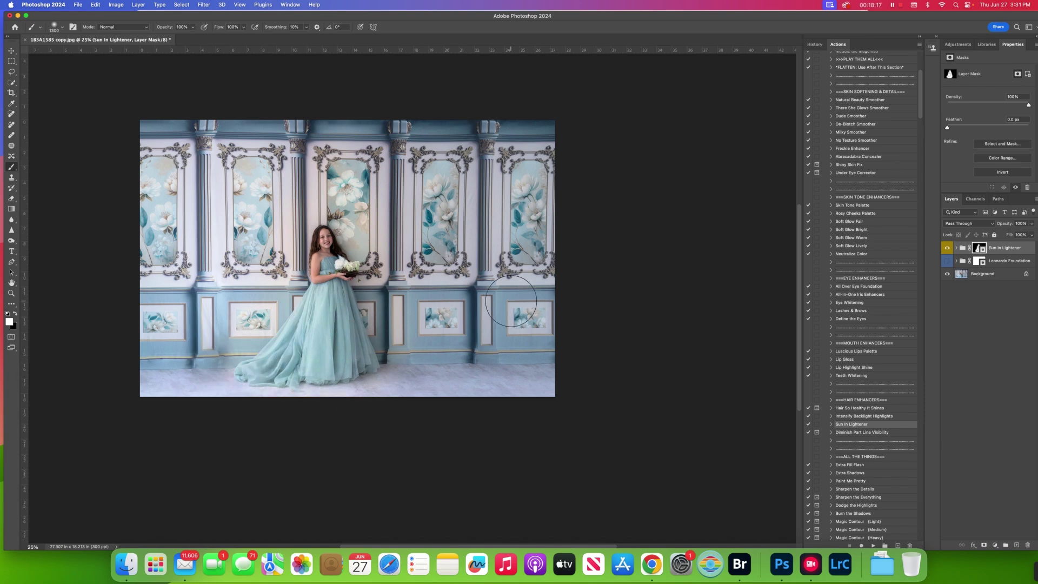
key("Delete")
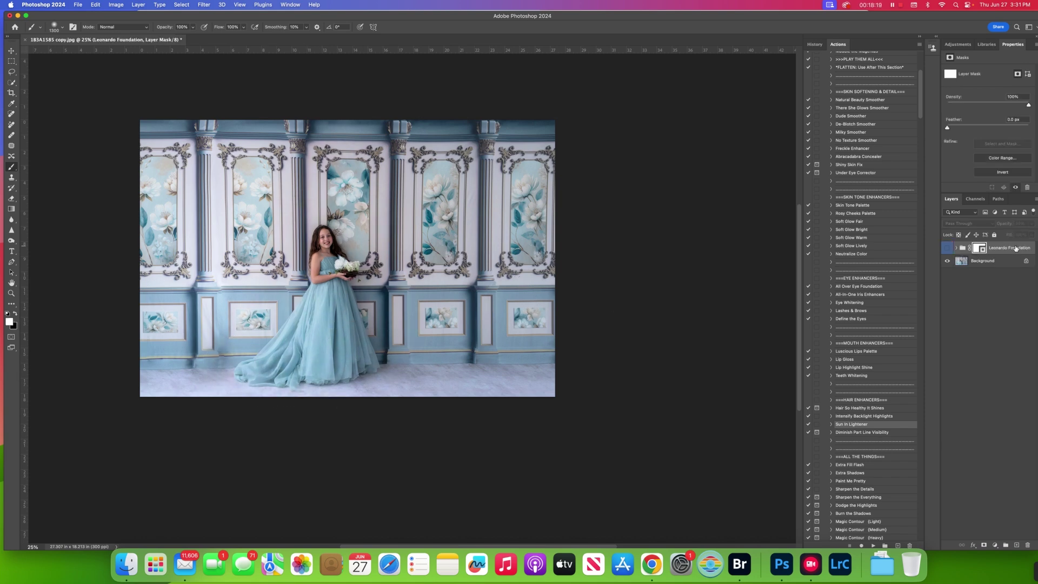
- Show the Leonardo Foundation group again and flatten the image
left_click(947, 248)
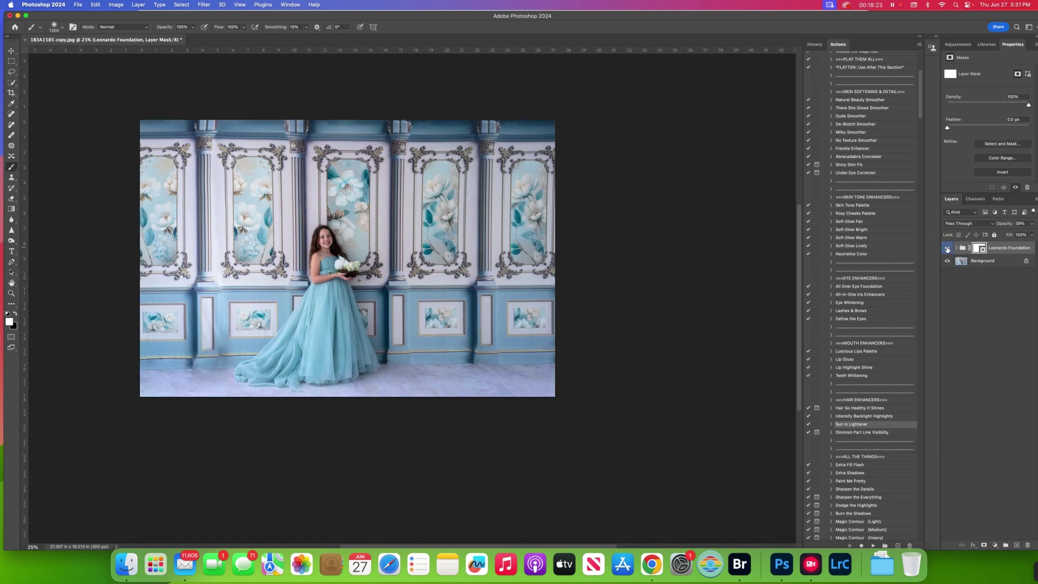
left_click(138, 6)
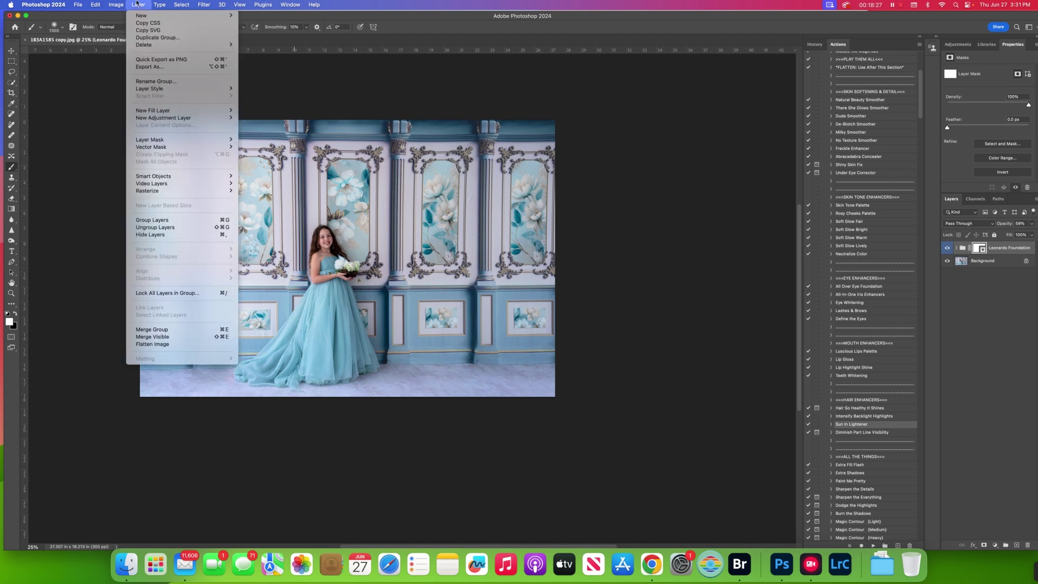
left_click(164, 347)
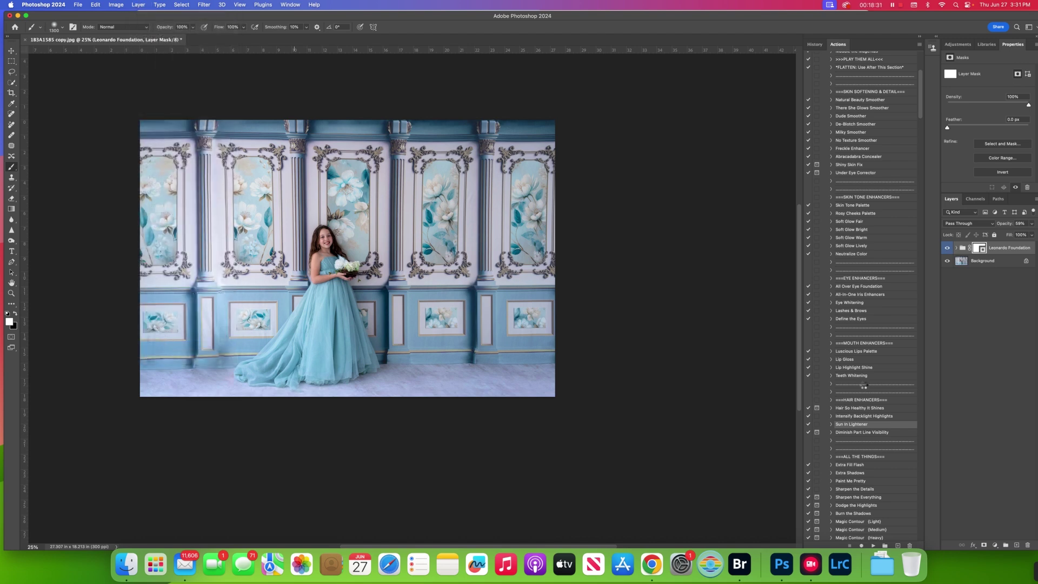
- Try the Tone: Warm Tones and Tone: Golden Tones actions, and discard both hidden layers by flattening the image
scroll(862, 384, "down", 10)
scroll(863, 387, "down", 15)
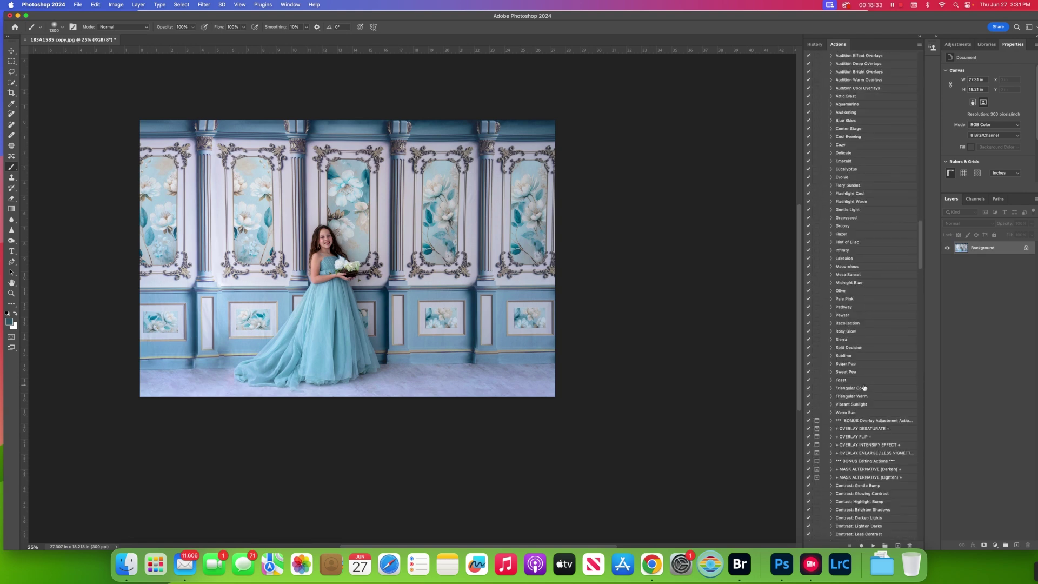
left_click(865, 449)
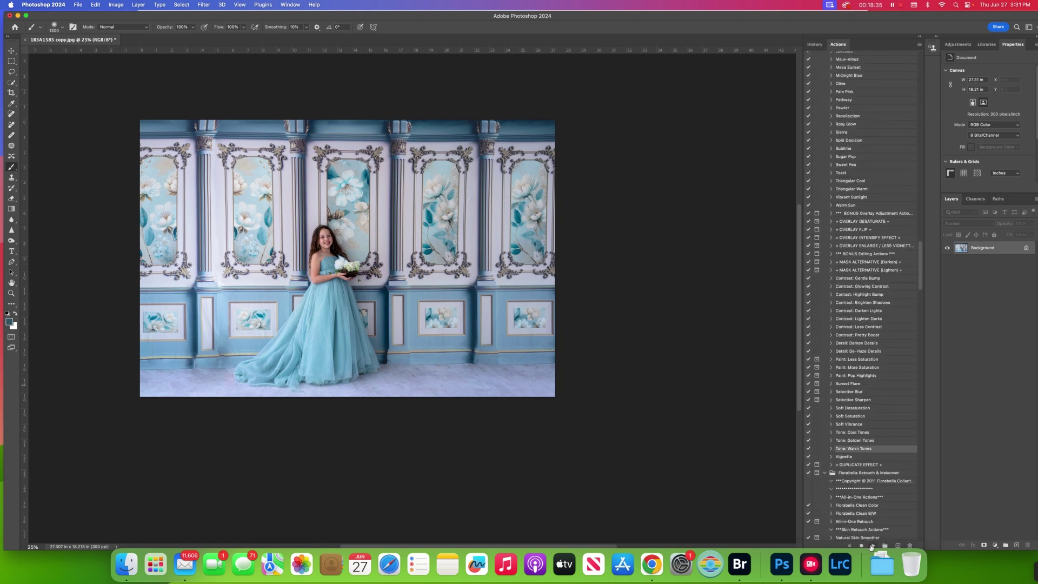
left_click(873, 547)
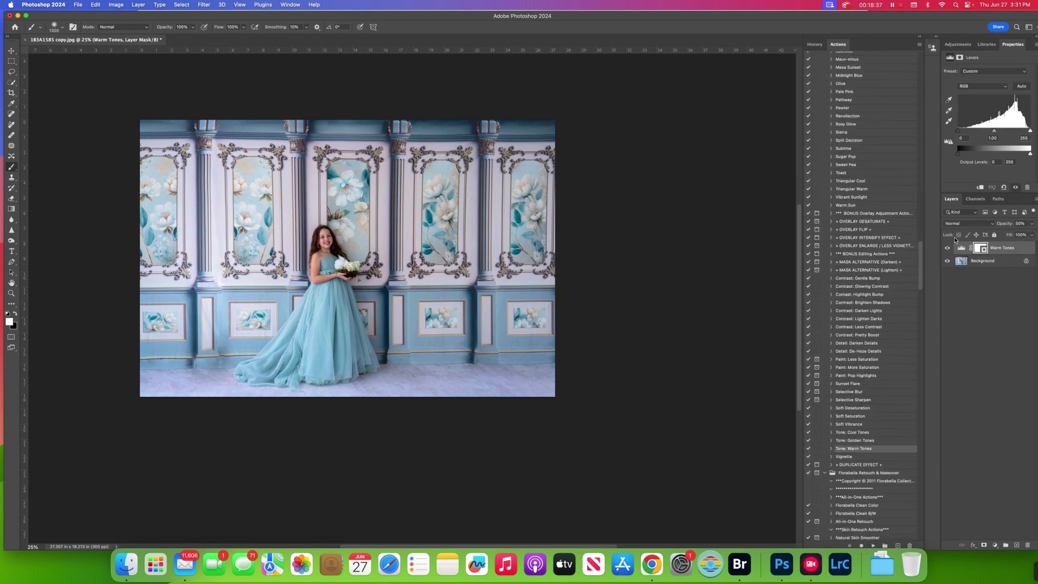
left_click(863, 441)
left_click(873, 546)
left_click(946, 247)
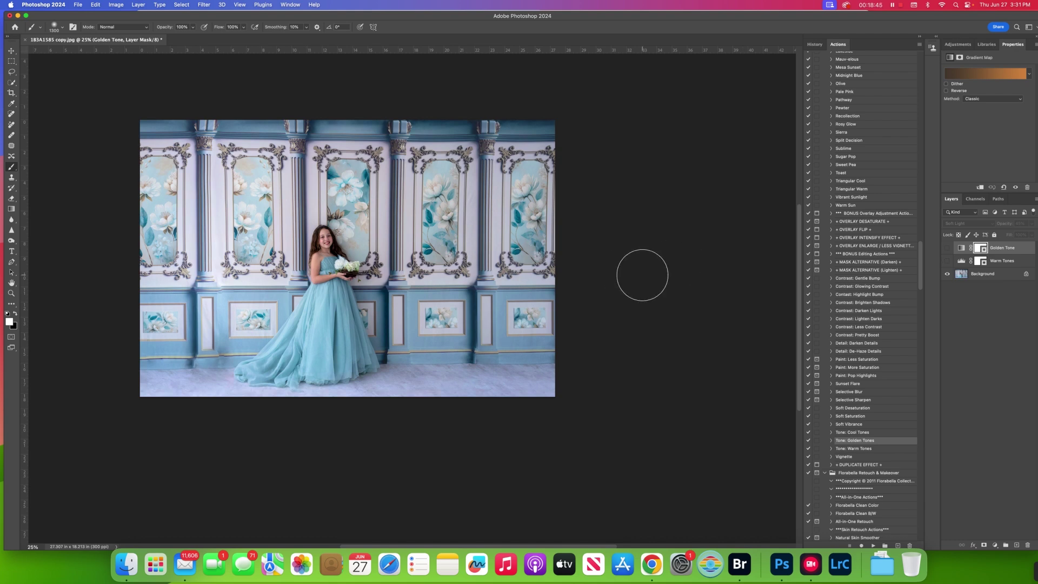
left_click(139, 5)
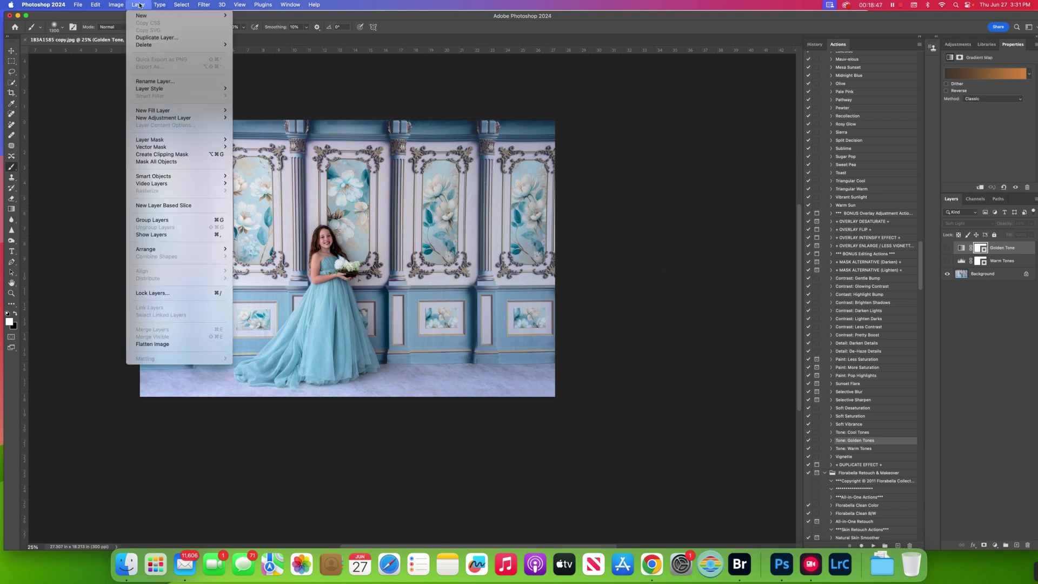
left_click(194, 344)
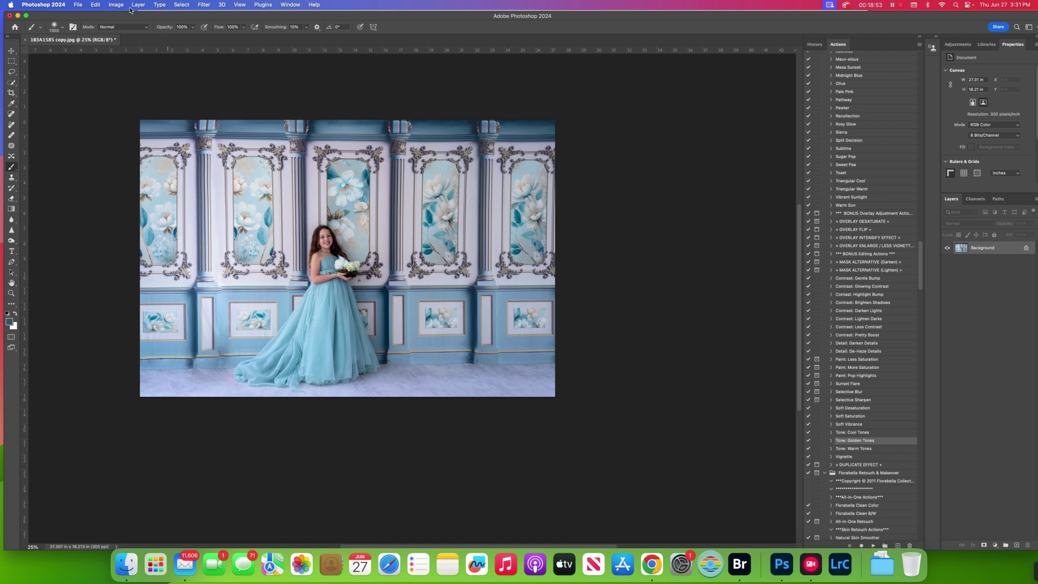
- Compare the original photo with the flattened final edit using the history states
left_click(811, 47)
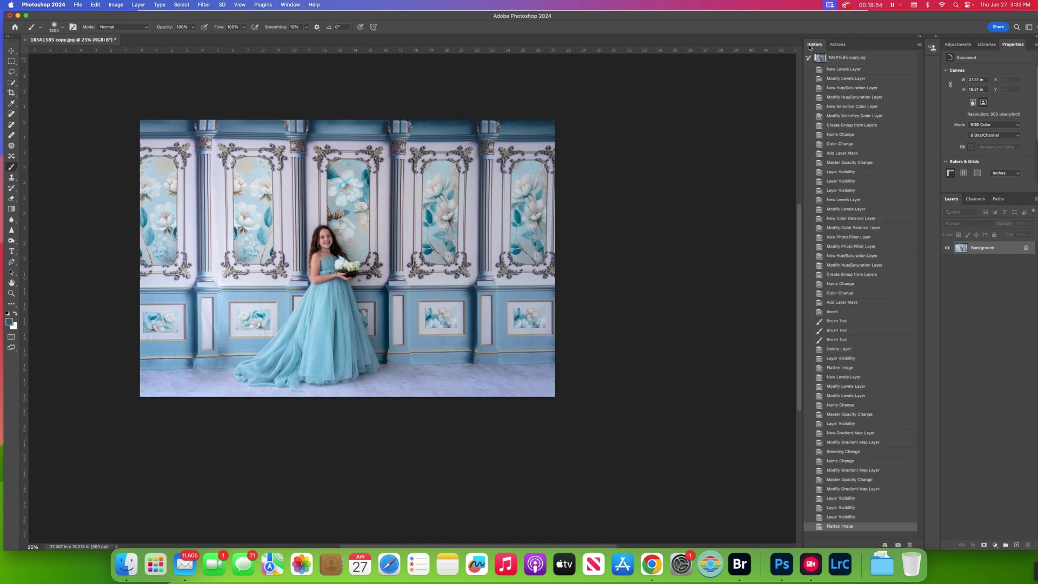
left_click(847, 57)
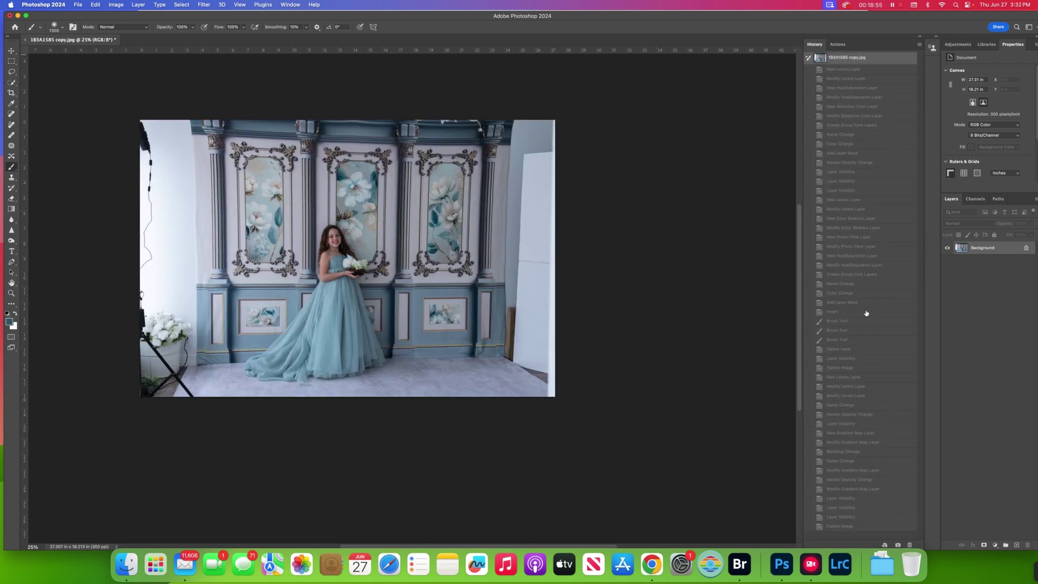
left_click(863, 527)
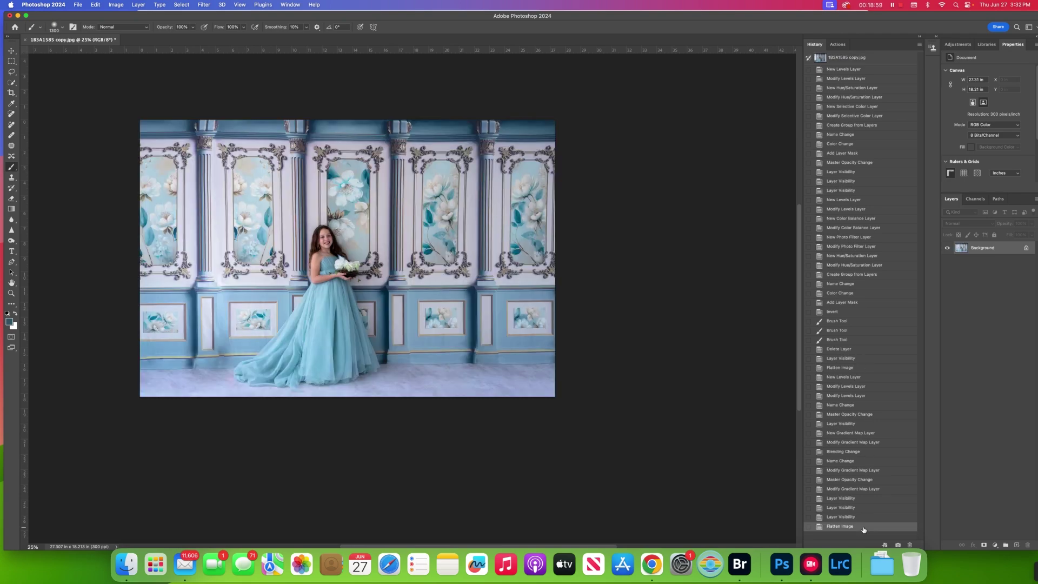
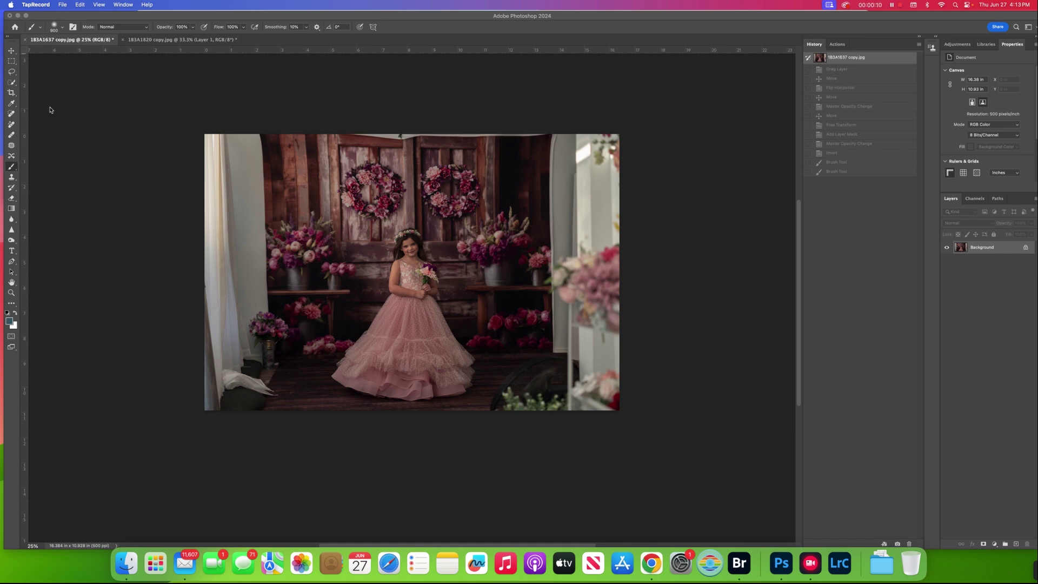
- Duplicate the background of 183A1637 copy.jpg and distort the copy's four corners slightly outward to straighten the wooden-door backdrop
left_click(144, 95)
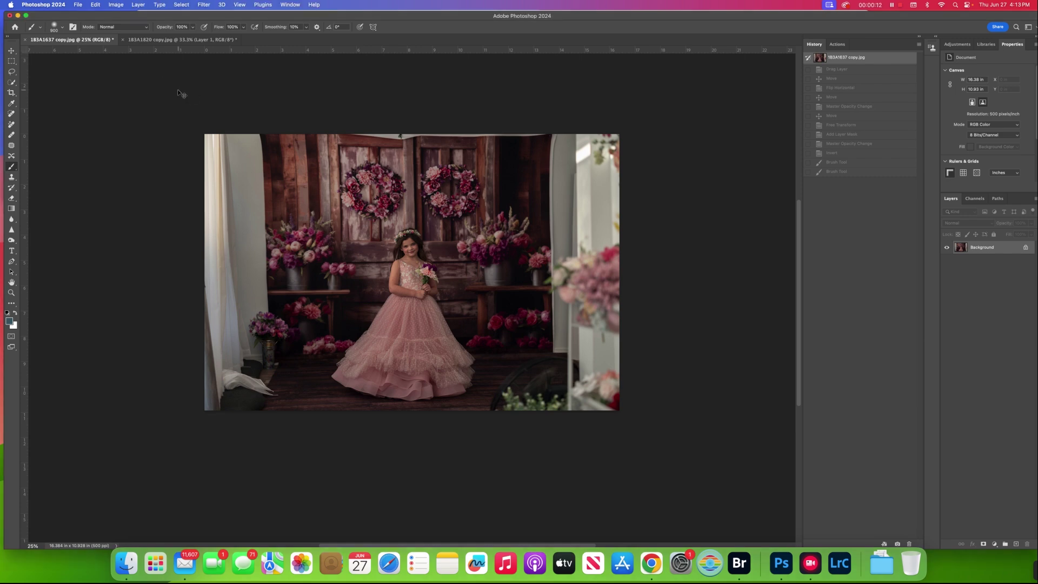
key("super+j")
left_click(11, 50)
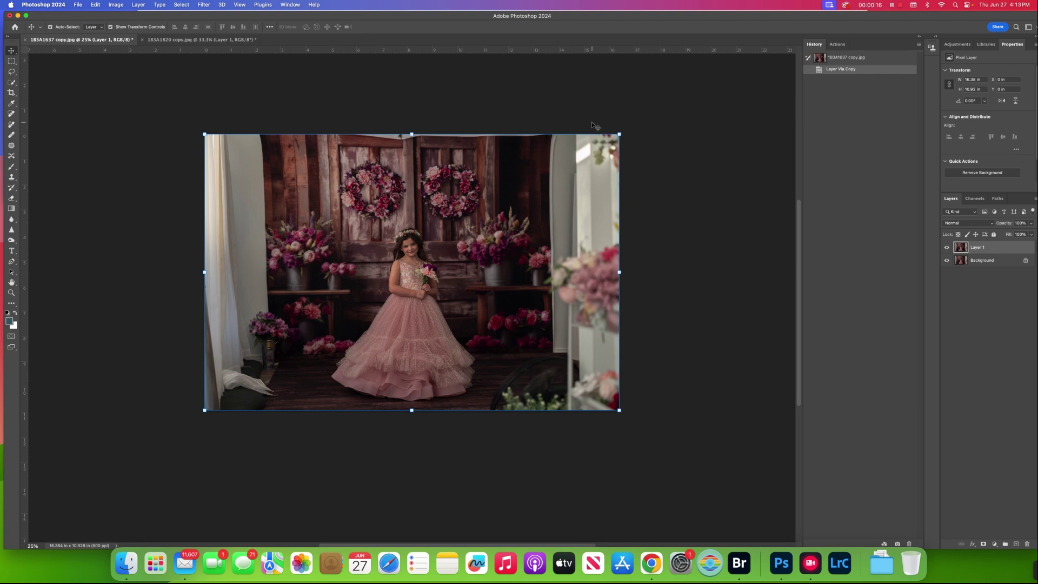
left_click(619, 135)
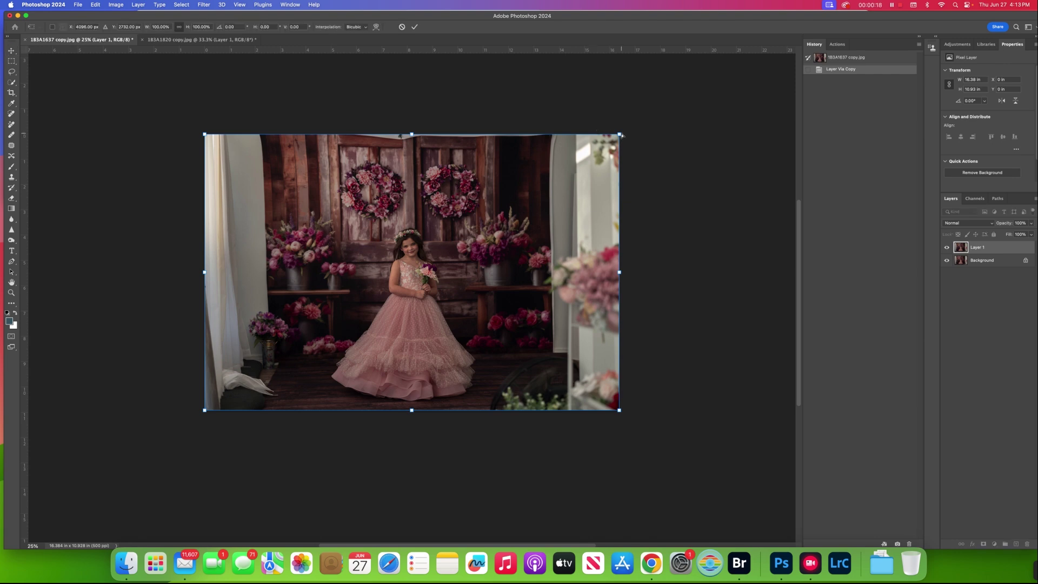
left_click_drag(621, 135, 640, 119)
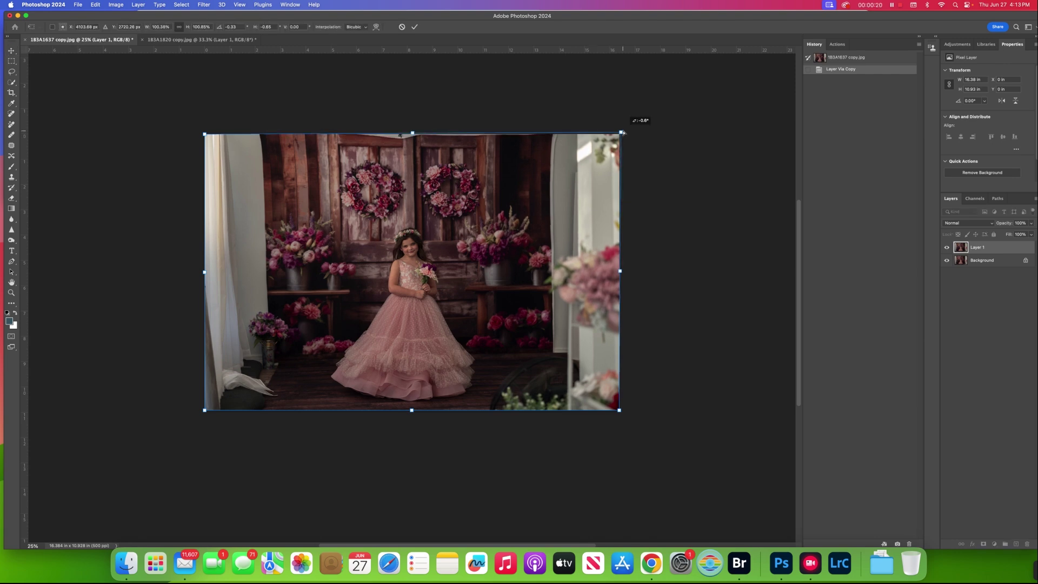
left_click_drag(620, 412, 622, 419)
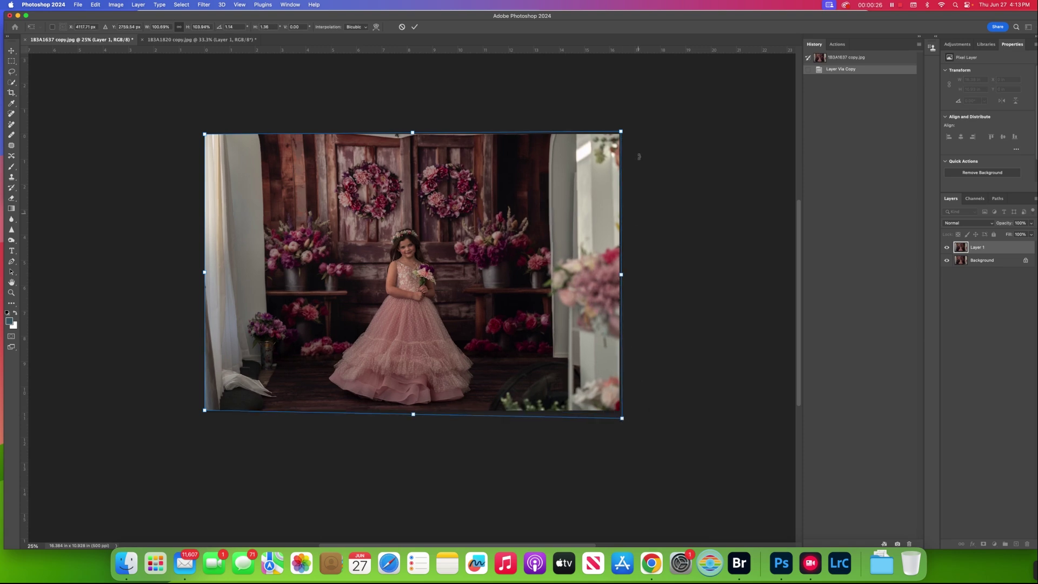
left_click_drag(625, 131, 629, 131)
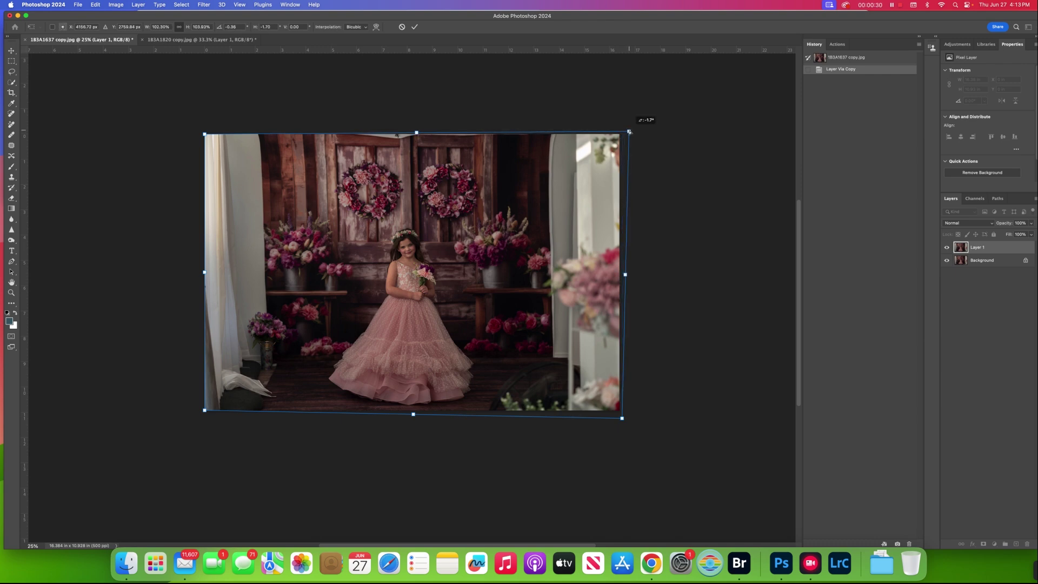
left_click_drag(628, 131, 630, 125)
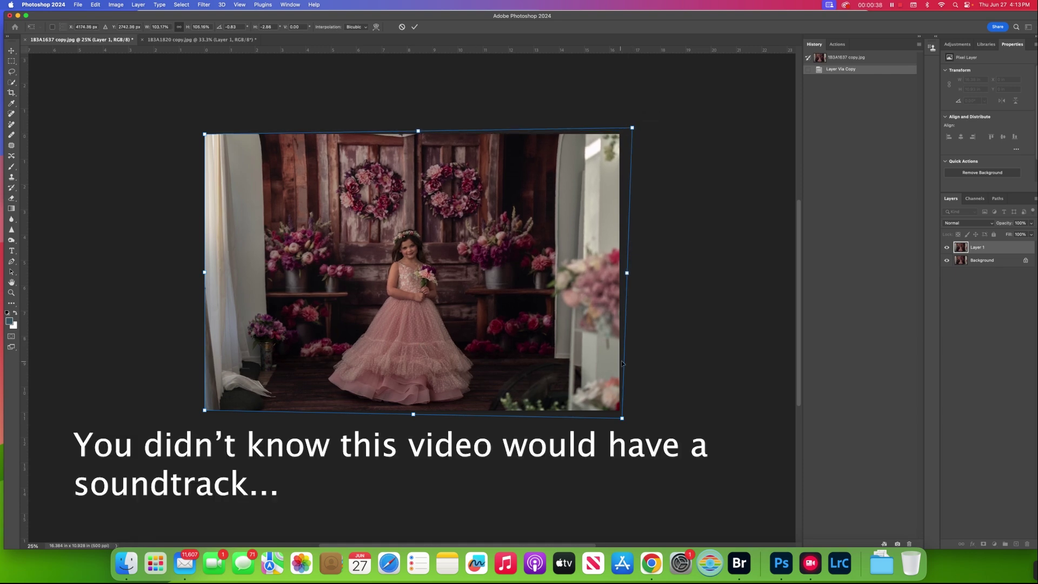
left_click_drag(623, 420, 627, 424)
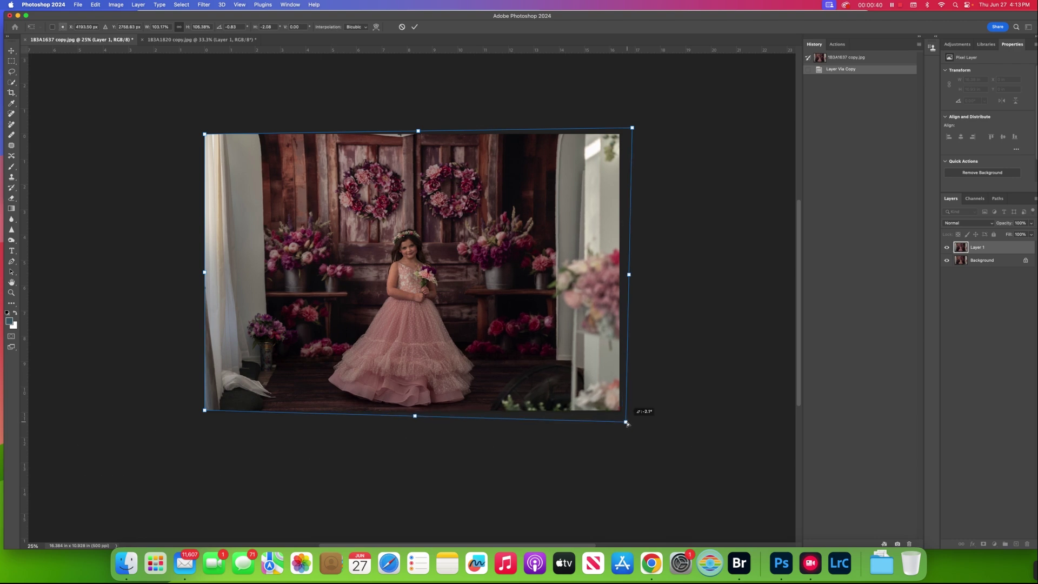
left_click_drag(204, 134, 204, 129)
left_click_drag(206, 411, 196, 413)
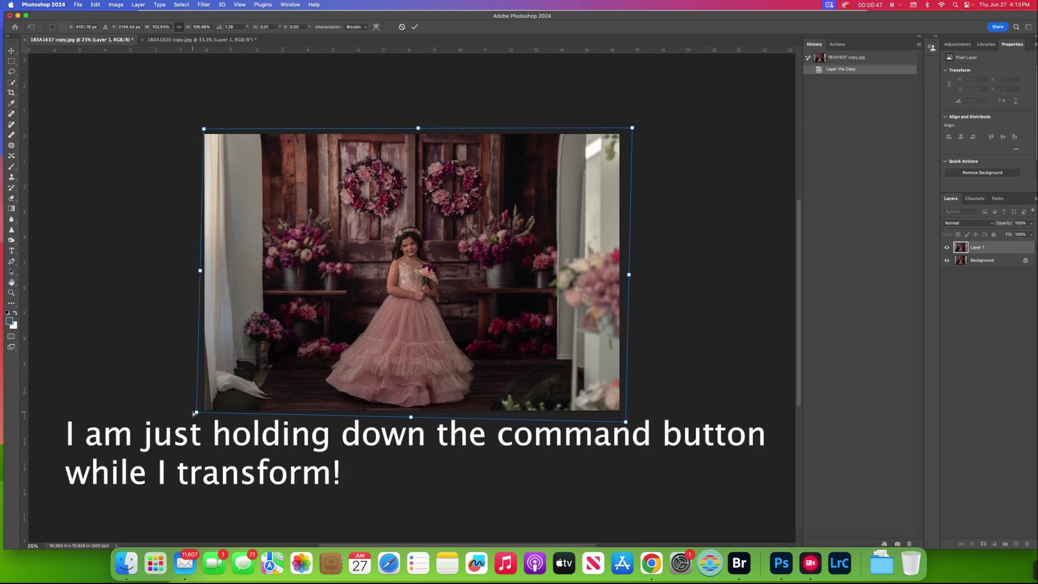
left_click(415, 27)
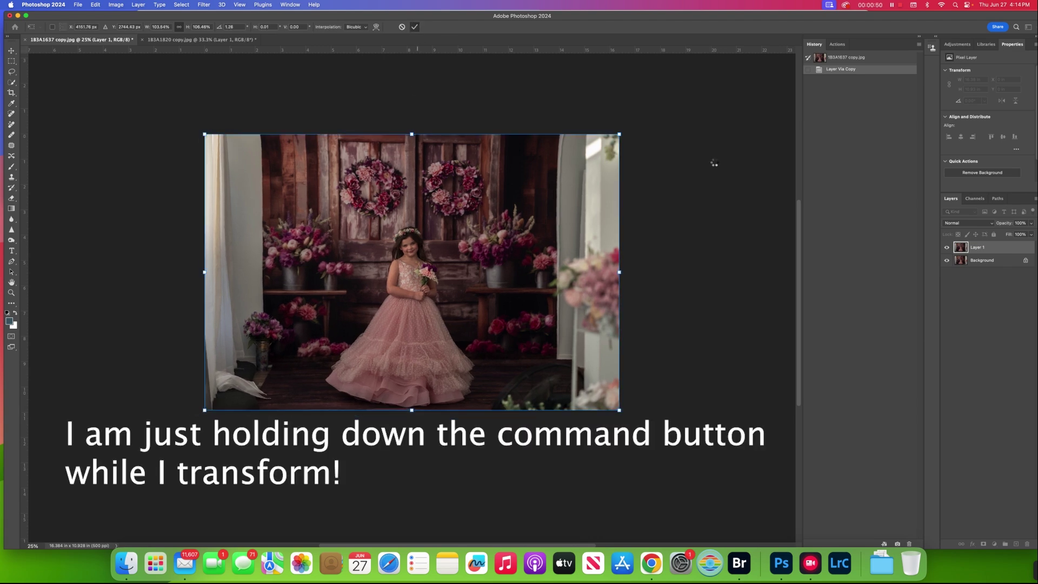
- Compare the distorted copy with the original photo by toggling the layer's visibility, and deselect the layer
left_click(946, 247)
left_click(947, 248)
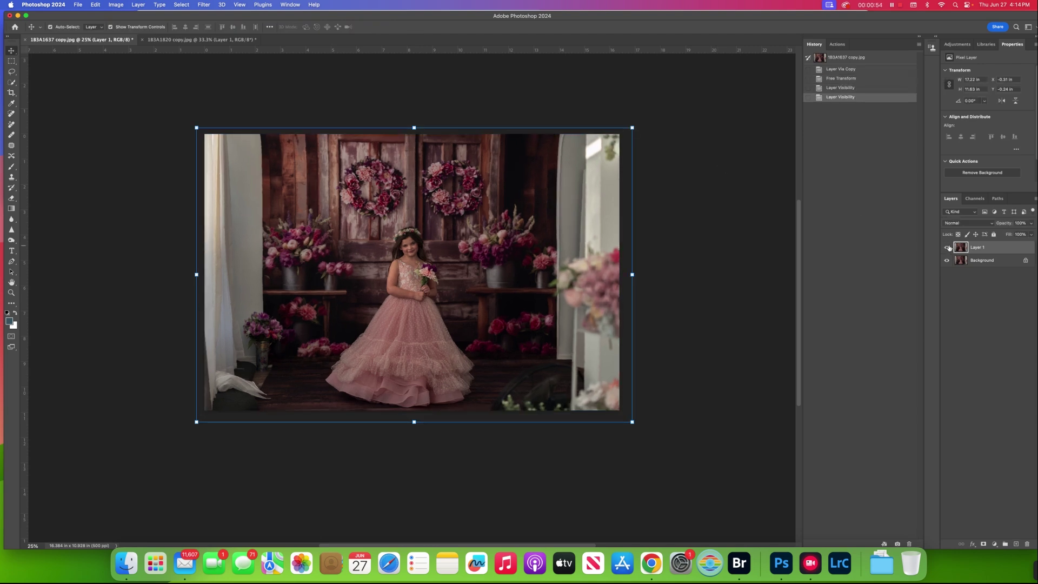
left_click(705, 211)
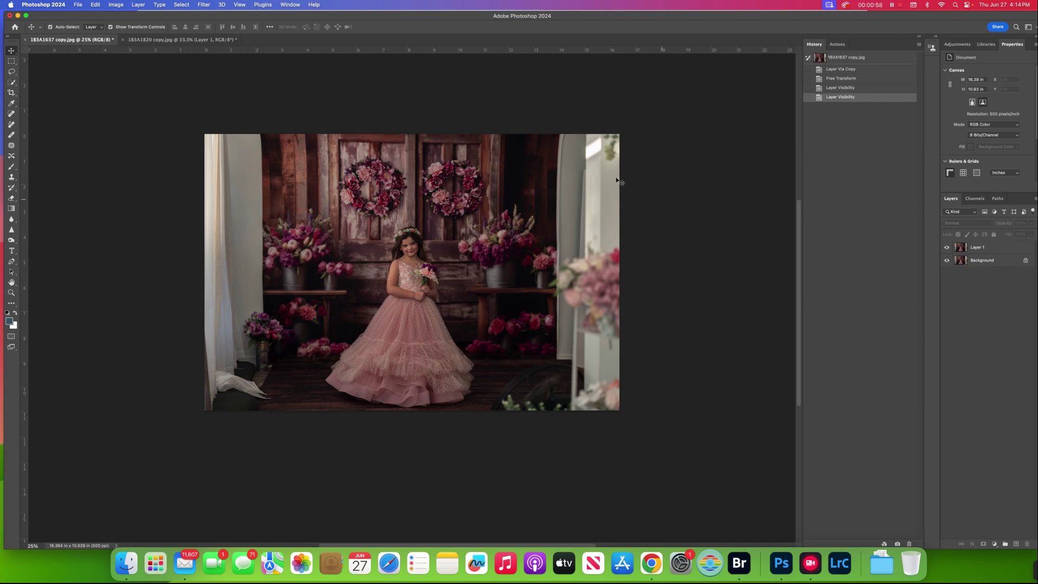
- Flatten the distorted pink-gown portrait into a single background layer
left_click(201, 3)
left_click(222, 4)
left_click(136, 5)
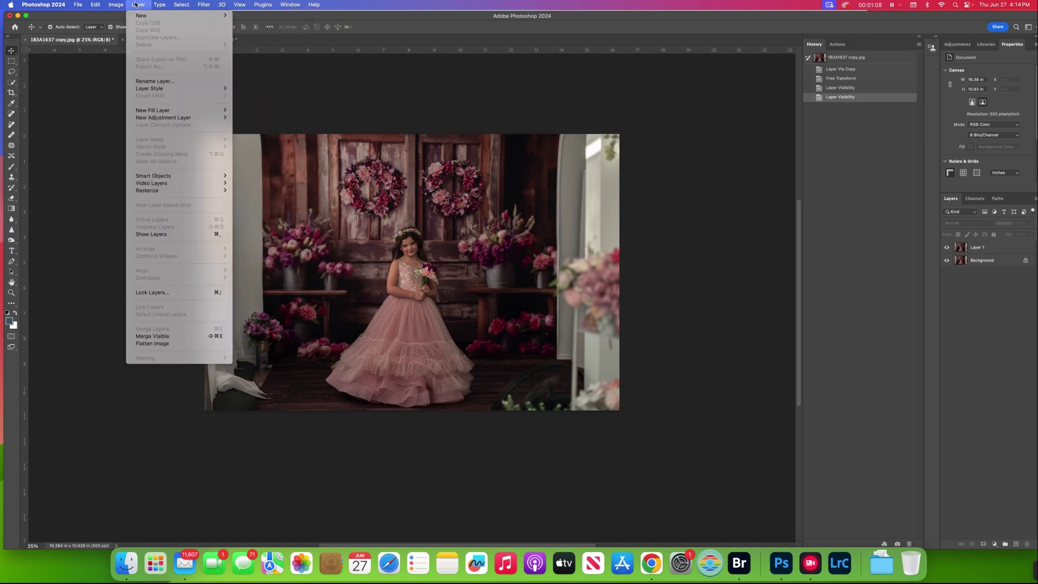
left_click(154, 344)
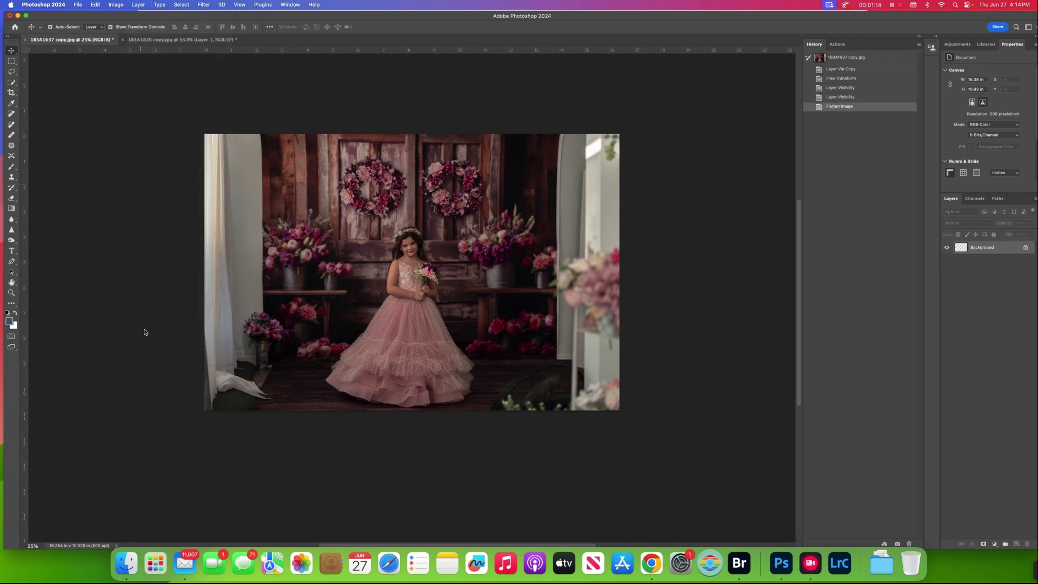
- Straighten the curtain's slanted edge beside the wooden-door backdrop with a large Forward Warp brush in Liquify, and apply the filter
left_click(205, 5)
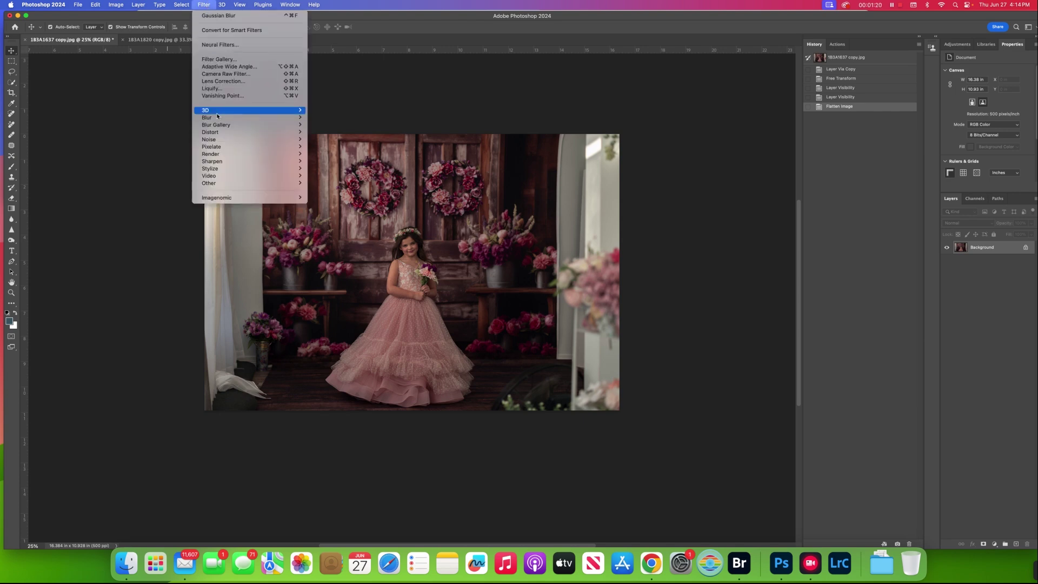
mouse_move(216, 118)
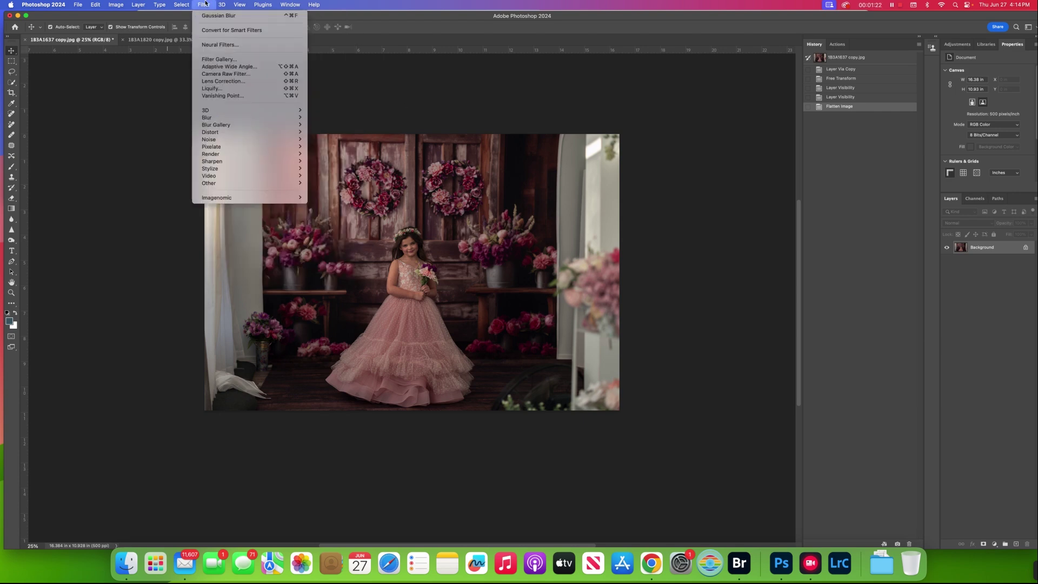
left_click(224, 88)
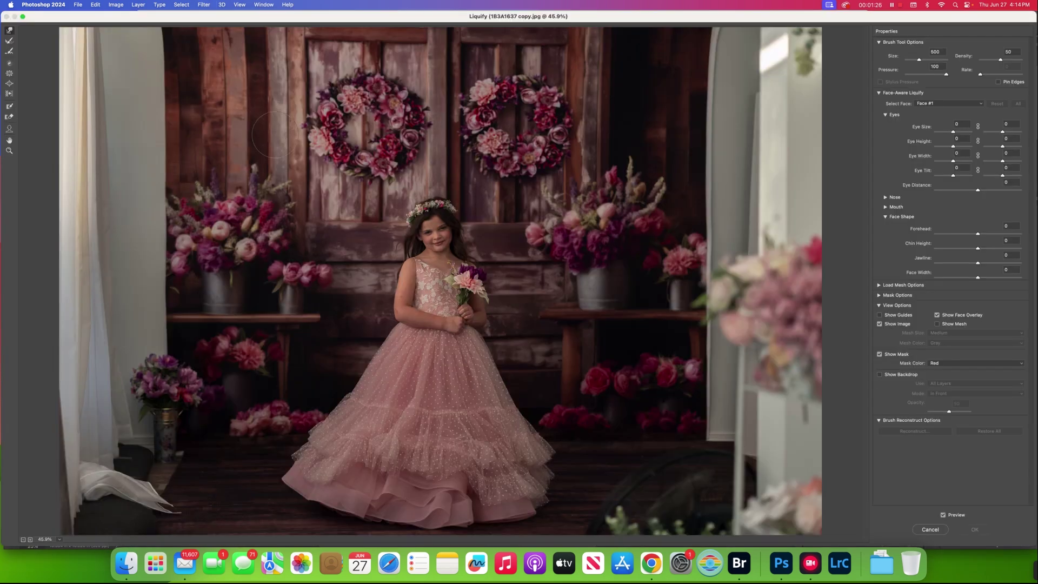
scroll(275, 134, "down", 2)
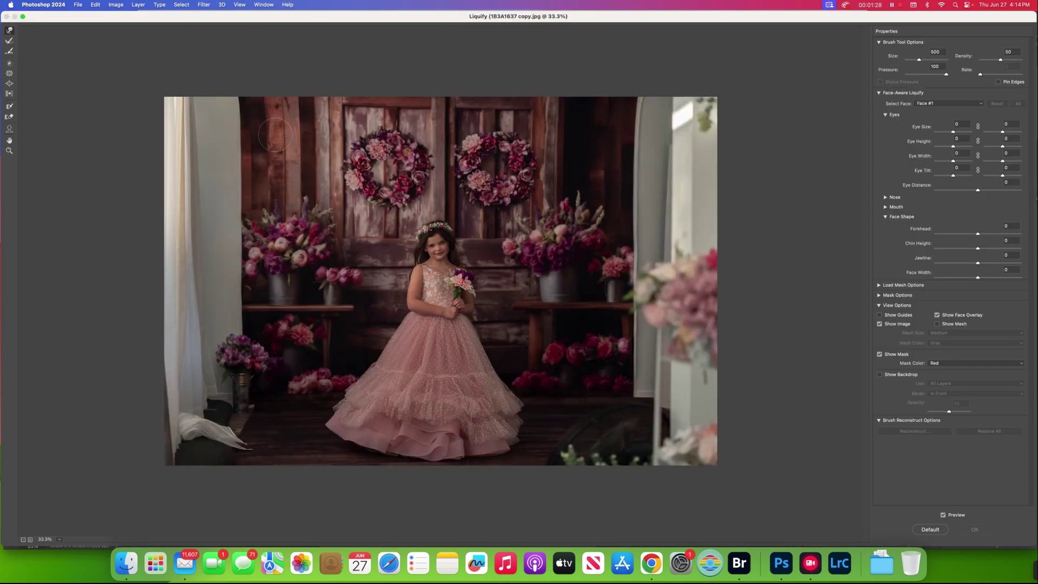
key("bracketright")
key("bracketright")
key("bracketright")
key("bracketright")
key("bracketright")
key("bracketright")
left_click(247, 84)
key("bracketleft")
key("bracketleft")
key("bracketleft")
key("bracketleft")
key("bracketright")
key("bracketright")
key("bracketright")
key("bracketright")
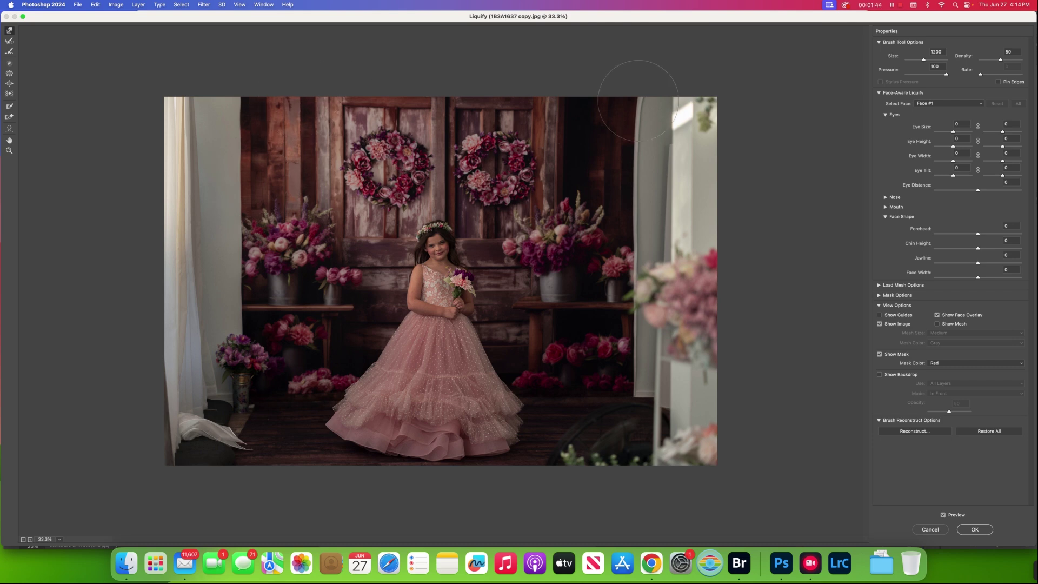
key("bracketright")
key("bracketright")
key("bracketright")
key("bracketright")
key("bracketright")
key("bracketright")
key("bracketright")
key("bracketleft")
key("bracketleft")
key("bracketleft")
key("bracketleft")
key("bracketleft")
left_click(976, 531)
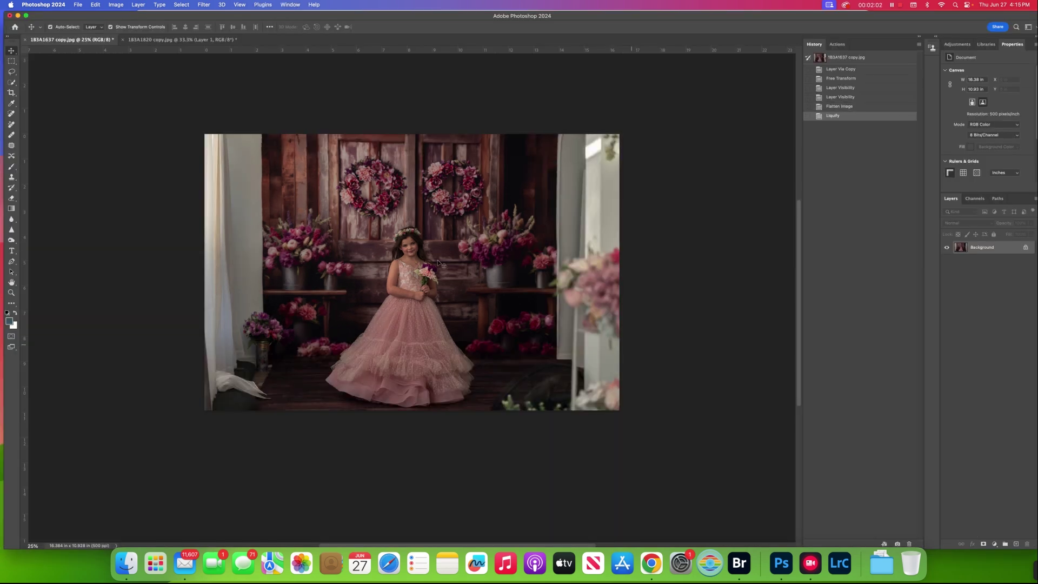
- Switch to 183A1820 copy.jpg and delete the copied backdrop strip on Layer 1
left_click(174, 41)
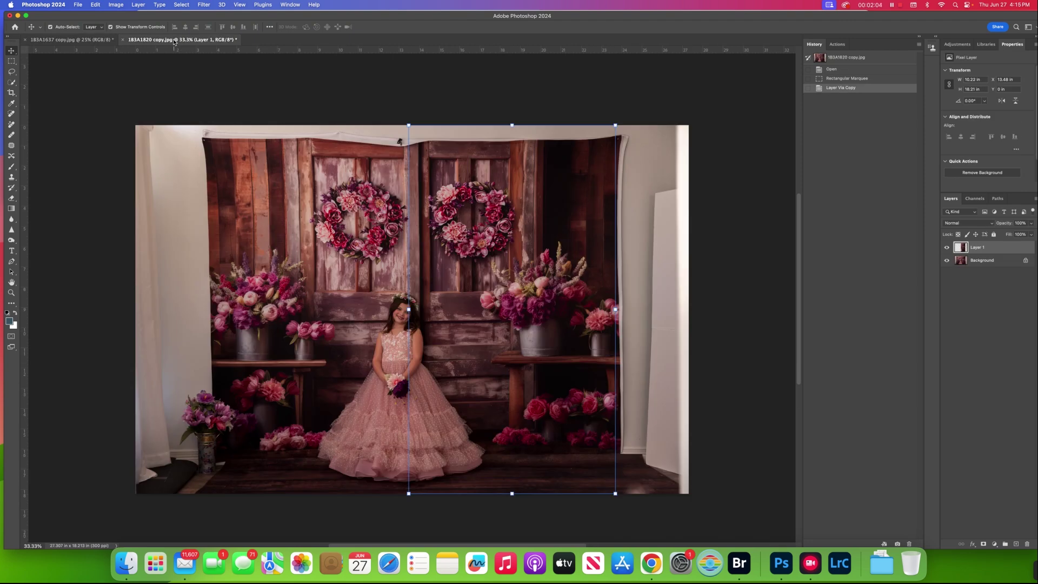
left_click(501, 97)
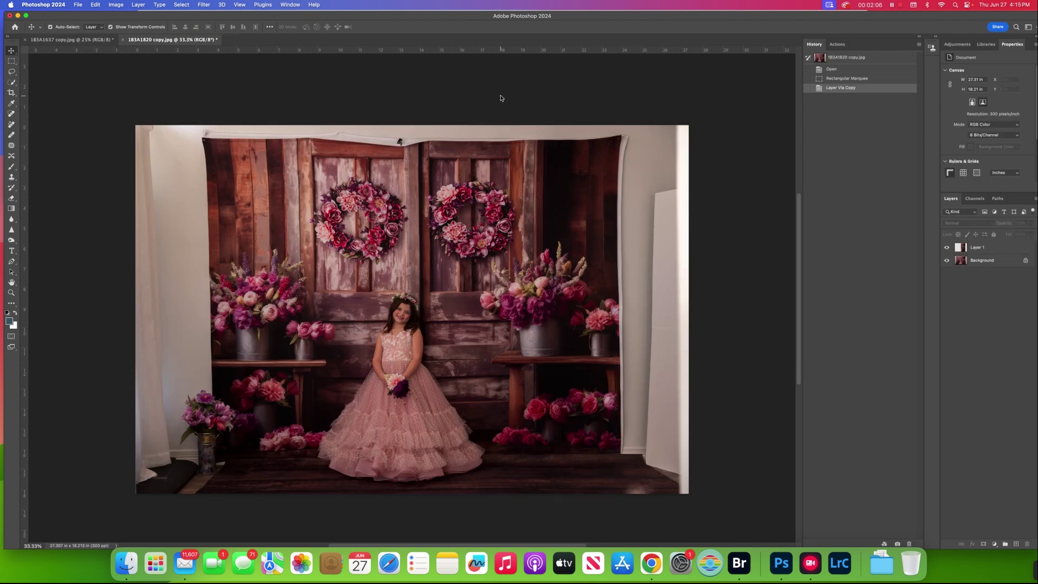
key("super+minus")
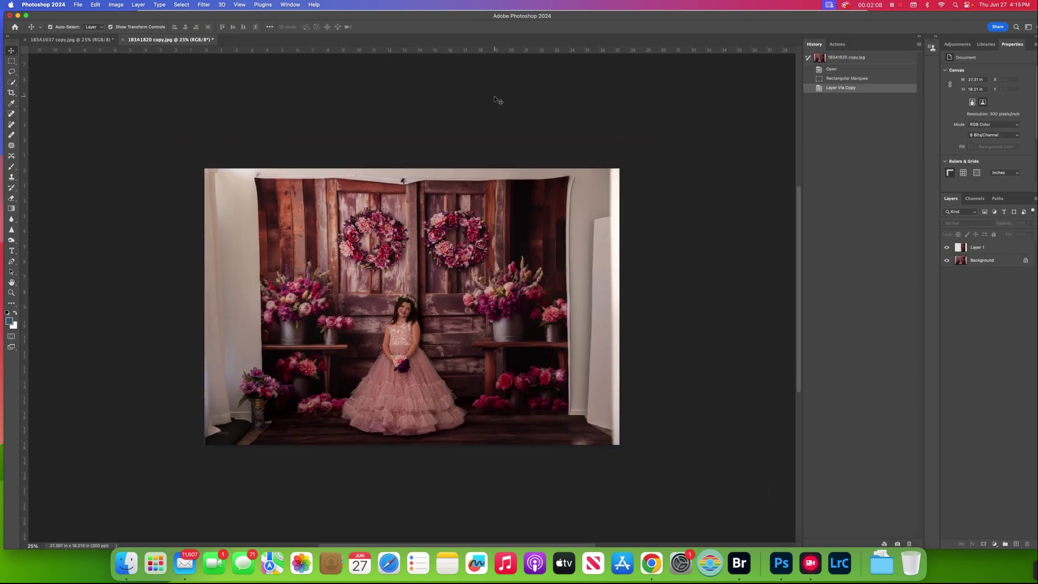
left_click(1008, 246)
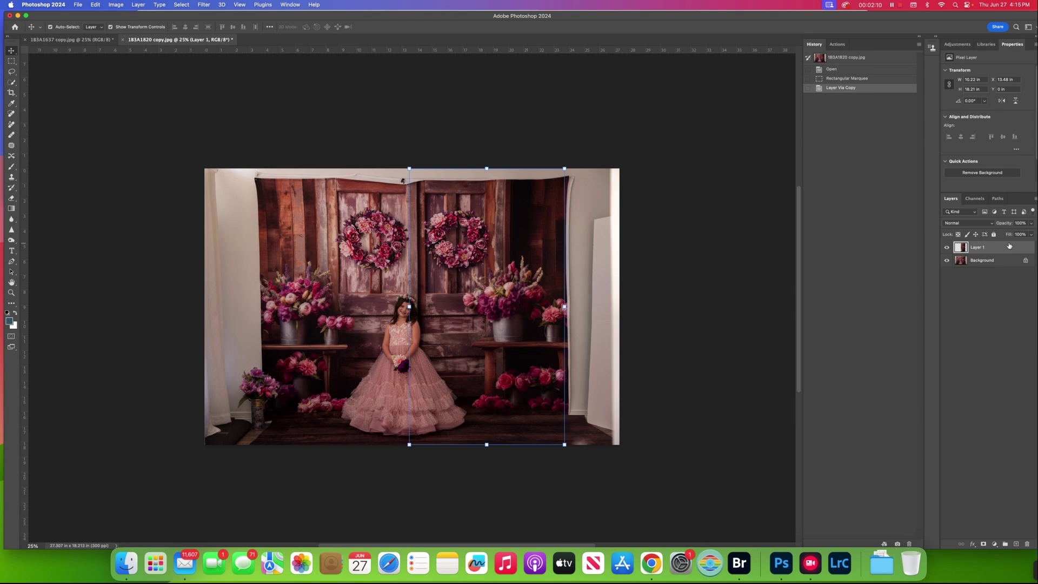
key("Delete")
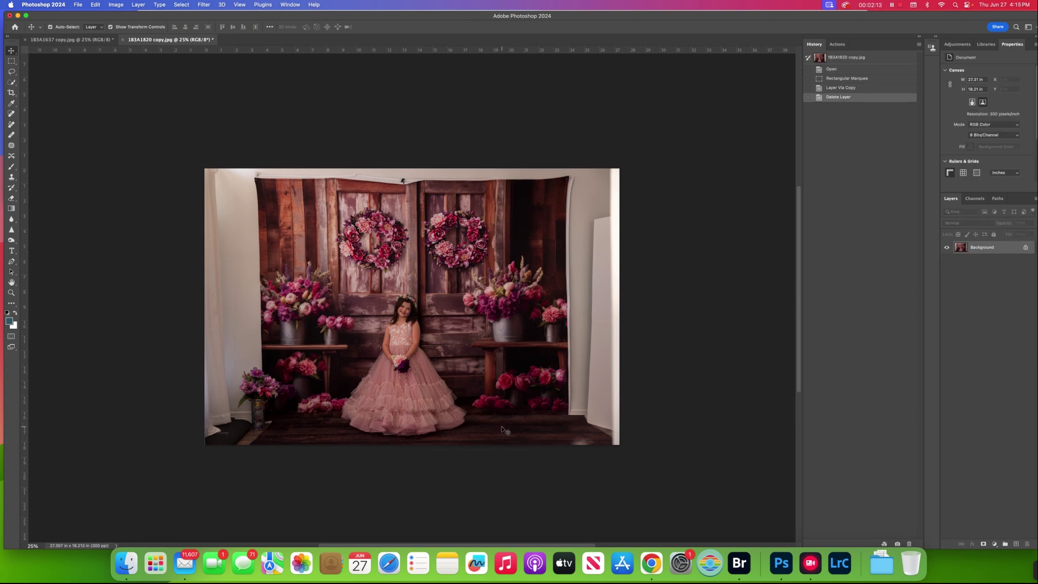
- Select the right half of the backdrop at full height with a rectangular marquee and move that selection into 183A1637 copy.jpg
left_click(11, 63)
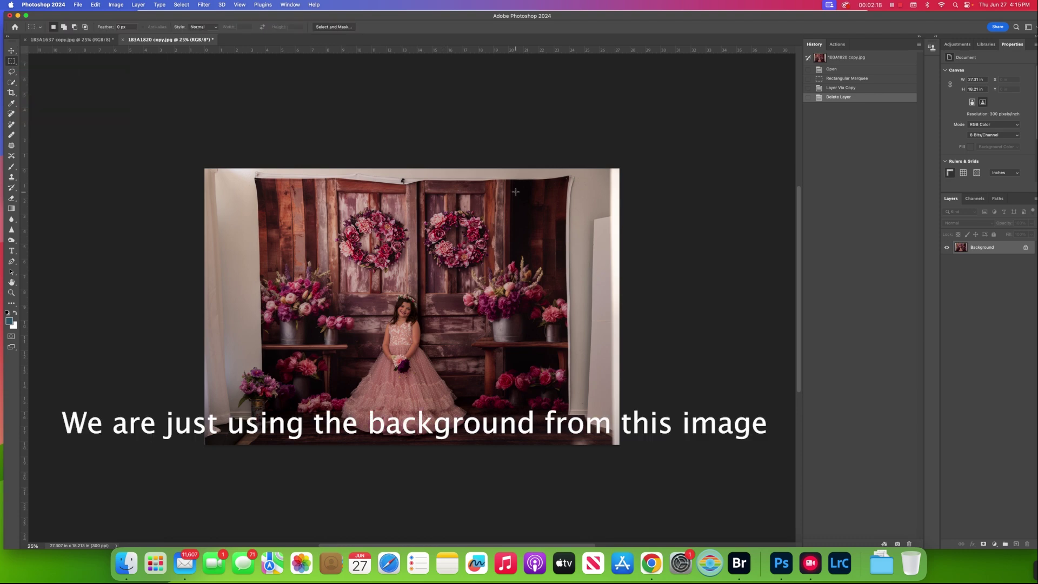
left_click_drag(417, 138, 567, 518)
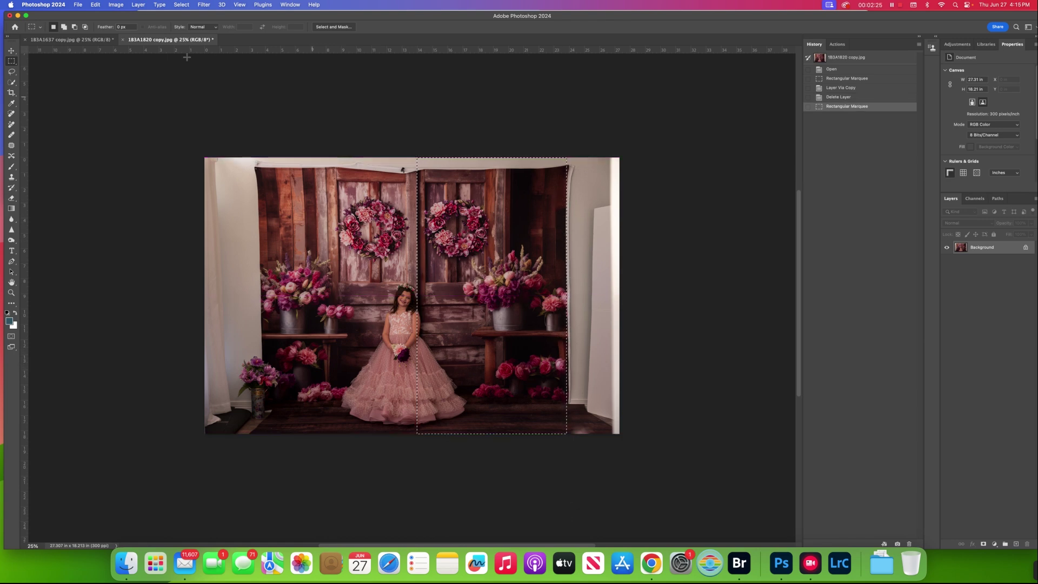
key("v")
left_click(86, 41)
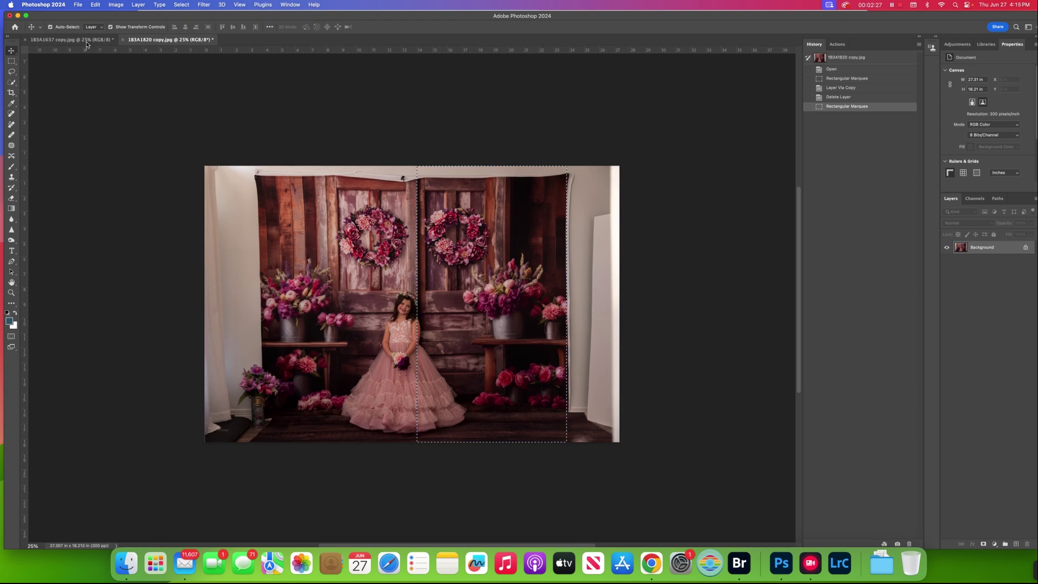
left_click(87, 40)
left_click_drag(444, 182, 574, 192)
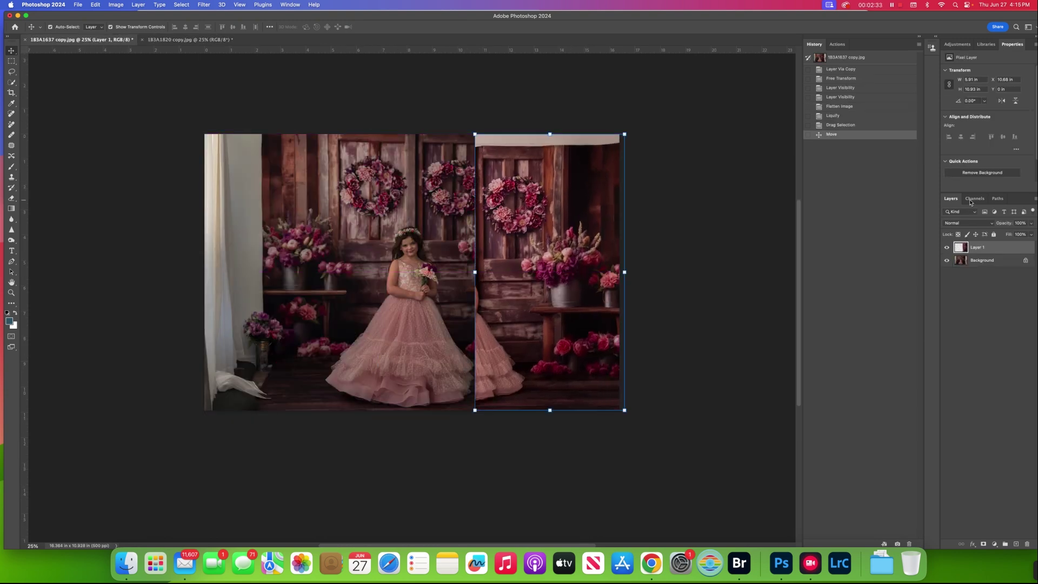
- Lower the pasted backdrop piece's opacity to 60% and move it over the curtain at the photo's left edge
left_click(1030, 224)
left_click_drag(1032, 233, 1016, 233)
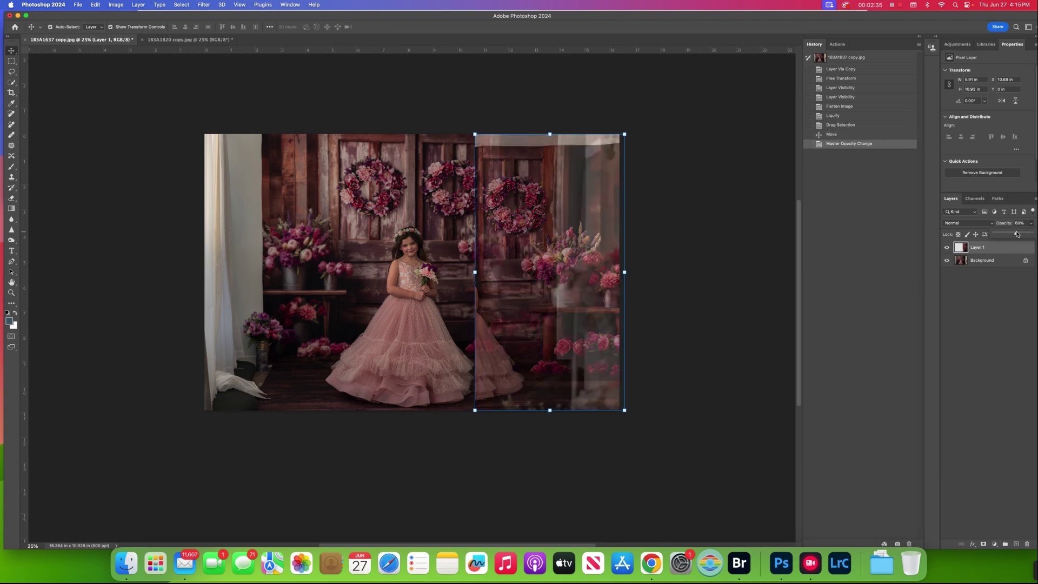
left_click_drag(536, 218, 213, 208)
left_click_drag(272, 245, 231, 262)
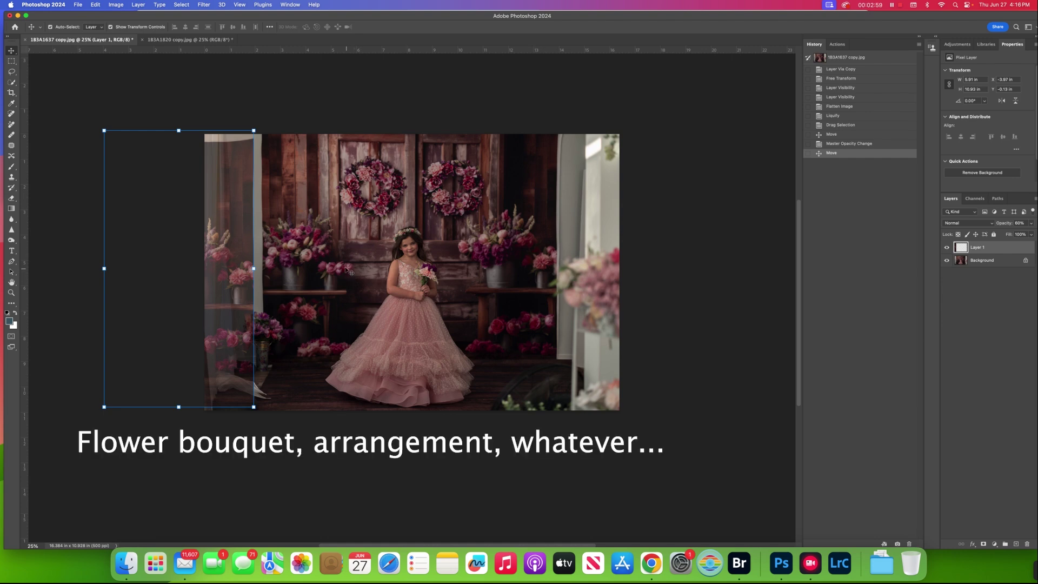
- Scale the backdrop piece to about 93%, line up its table with the existing bench, and restore its opacity to 100%
mouse_move(239, 281)
left_mouse_down()
mouse_move(232, 254)
mouse_move(252, 251)
mouse_move(255, 269)
left_mouse_up()
left_click_drag(119, 116, 127, 131)
left_click_drag(239, 266, 230, 261)
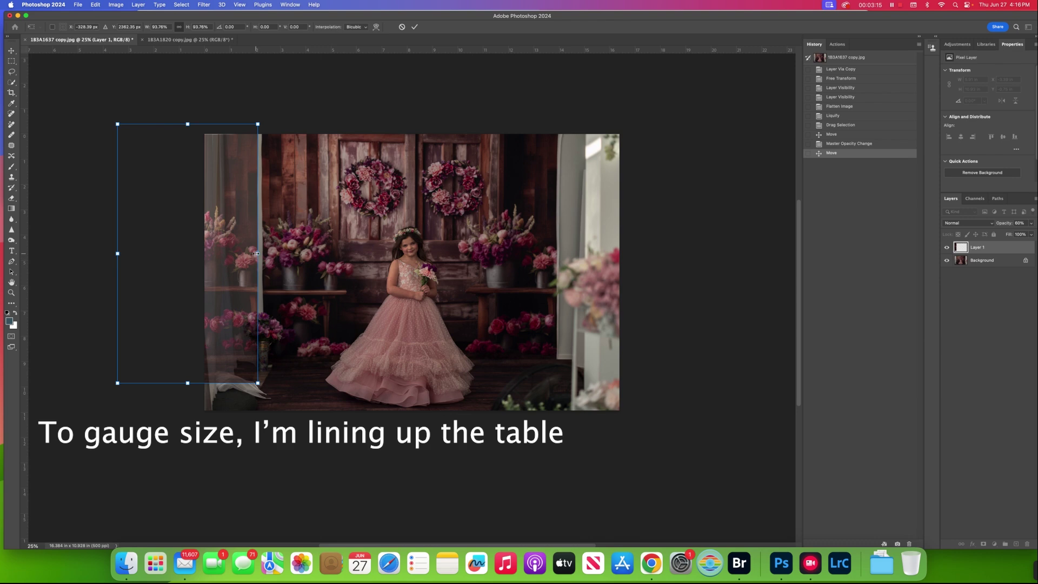
left_click_drag(250, 257, 257, 263)
left_click_drag(131, 126, 136, 130)
left_click_drag(227, 233, 227, 228)
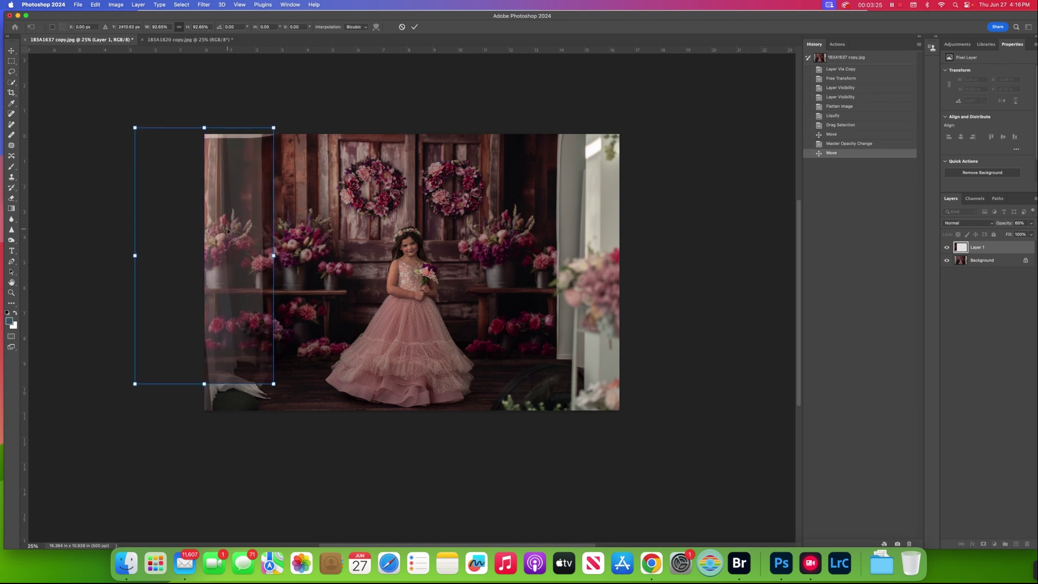
left_click(415, 27)
left_click(1031, 223)
left_click_drag(1026, 233, 1035, 227)
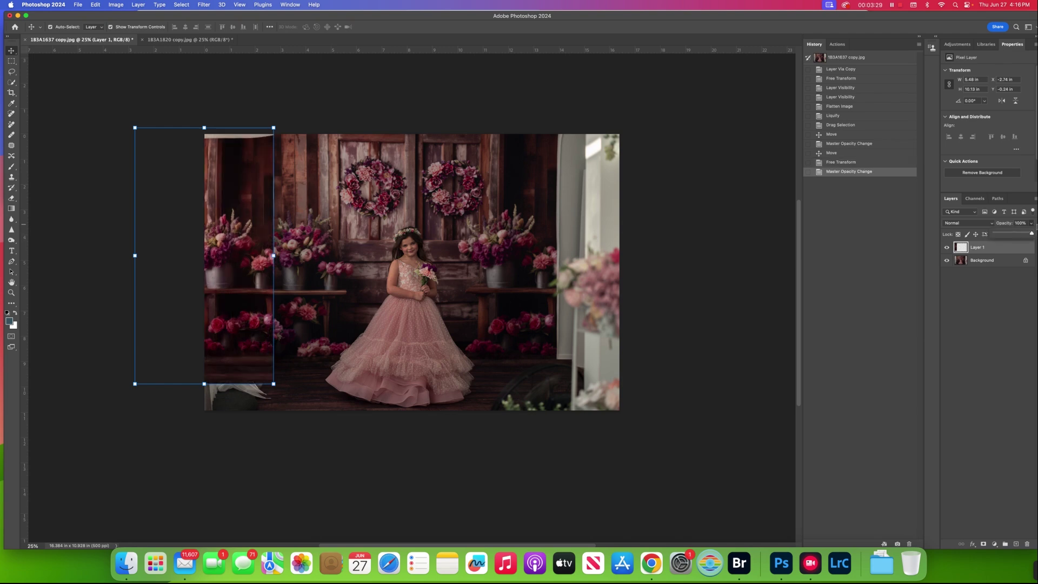
- Brighten the backdrop piece with Levels, setting the midtone input to 1.21 and the highlight input to 249
left_click(961, 247)
key("super+l")
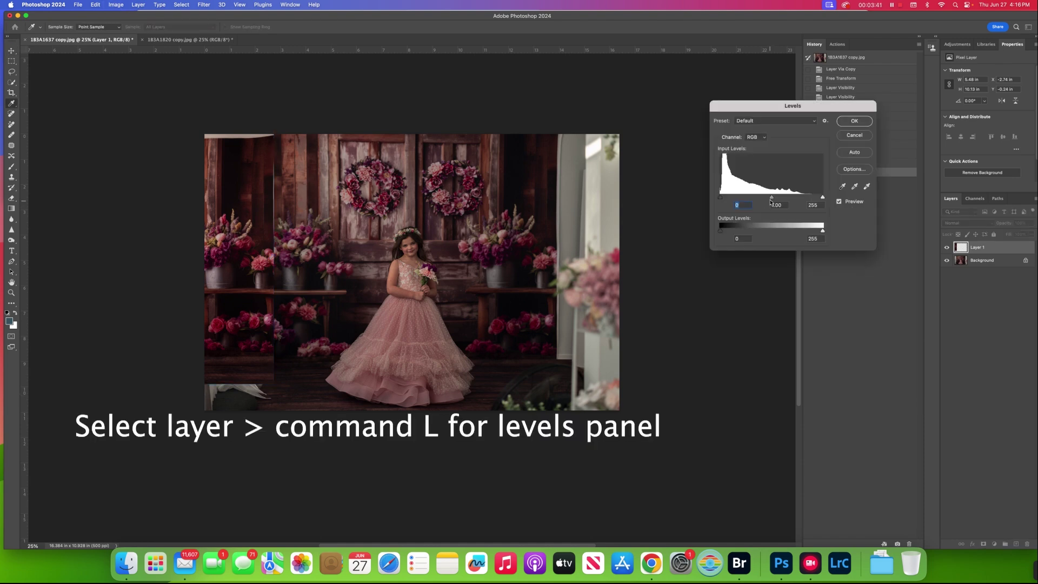
left_click_drag(773, 199, 765, 199)
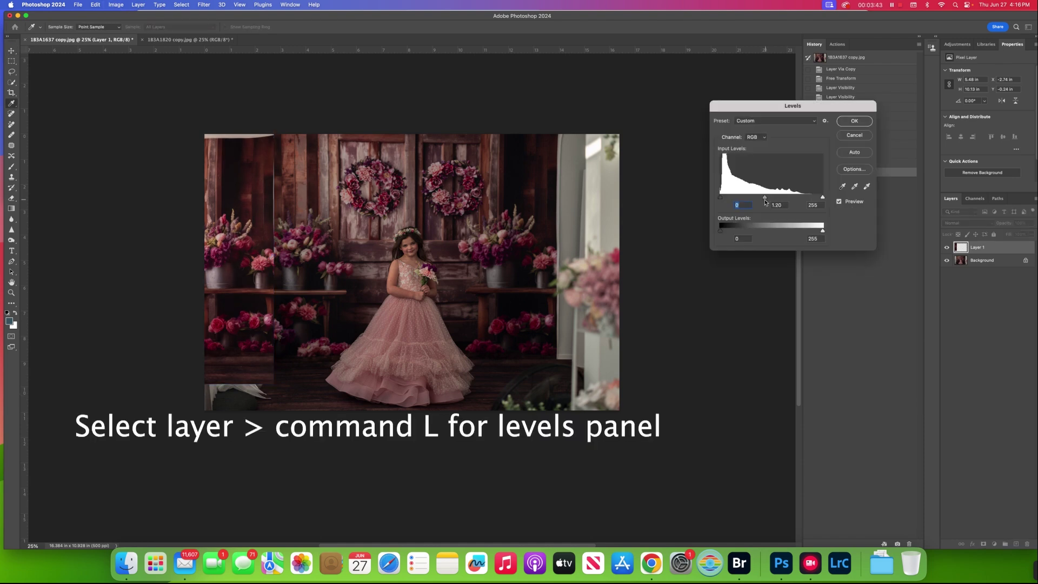
left_click(771, 200)
left_click(820, 198)
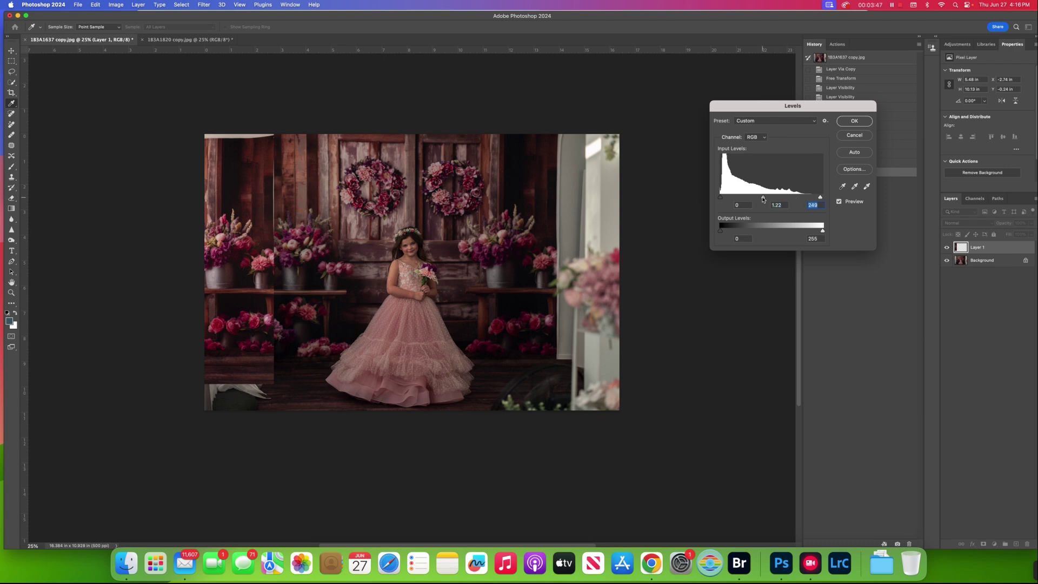
left_click(763, 198)
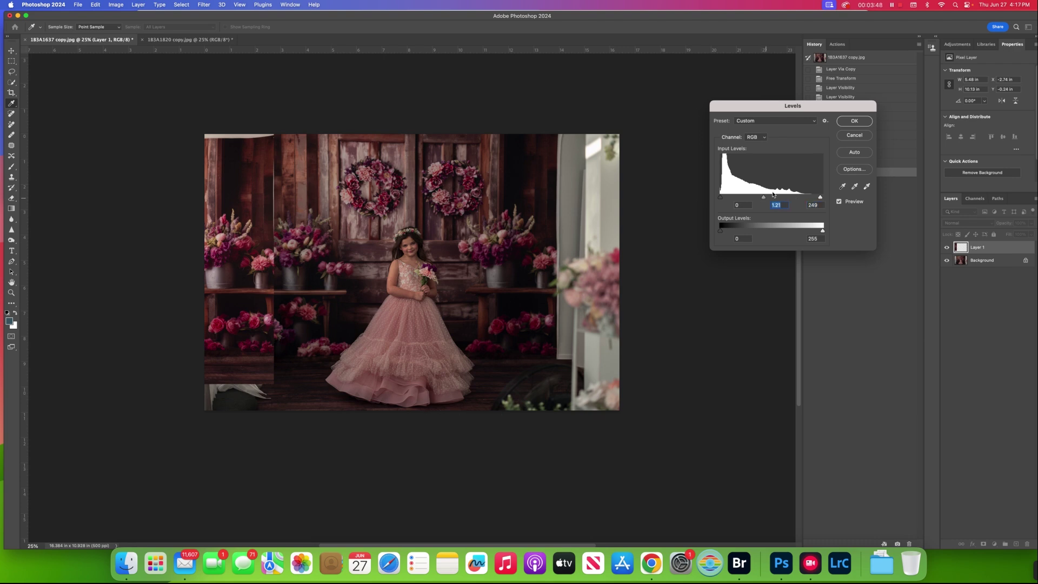
left_click(864, 121)
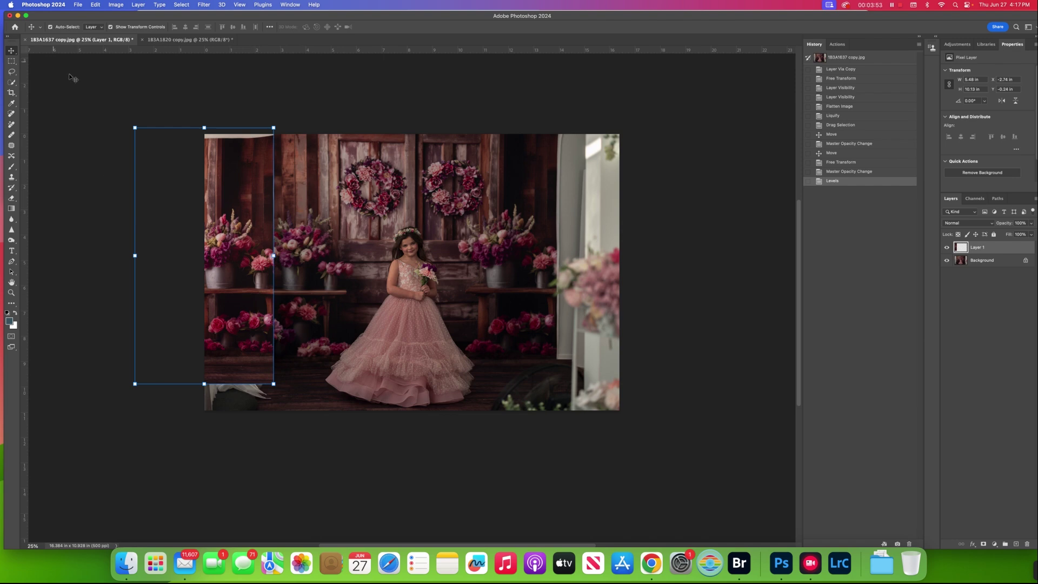
- Scale the backdrop piece down again to about 94% and realign its table with the bench
left_click_drag(135, 128, 139, 135)
left_click_drag(241, 202, 239, 200)
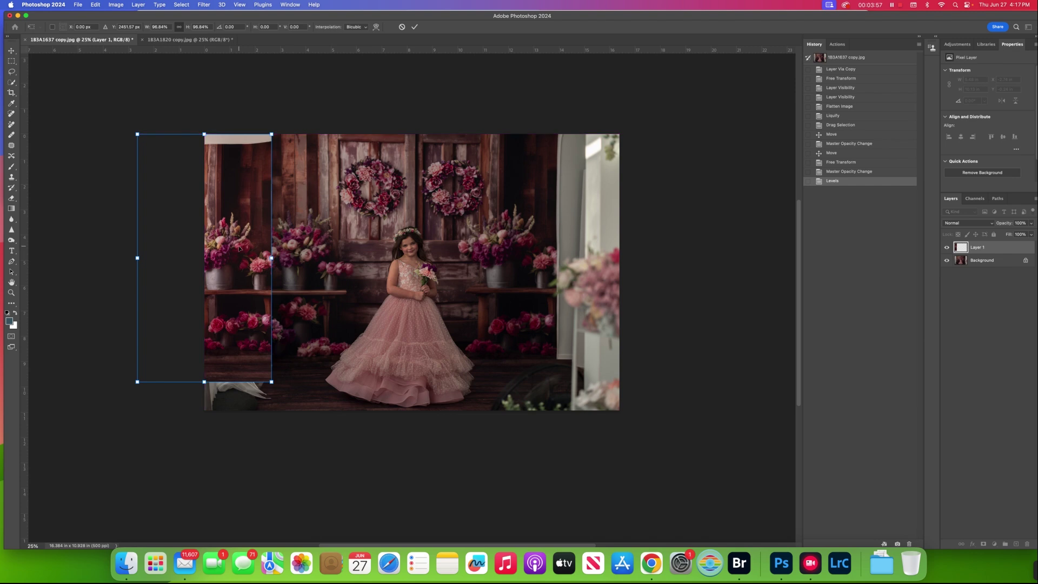
left_click_drag(137, 382, 141, 374)
mouse_move(260, 296)
left_mouse_down()
mouse_move(242, 301)
mouse_move(252, 300)
left_mouse_up()
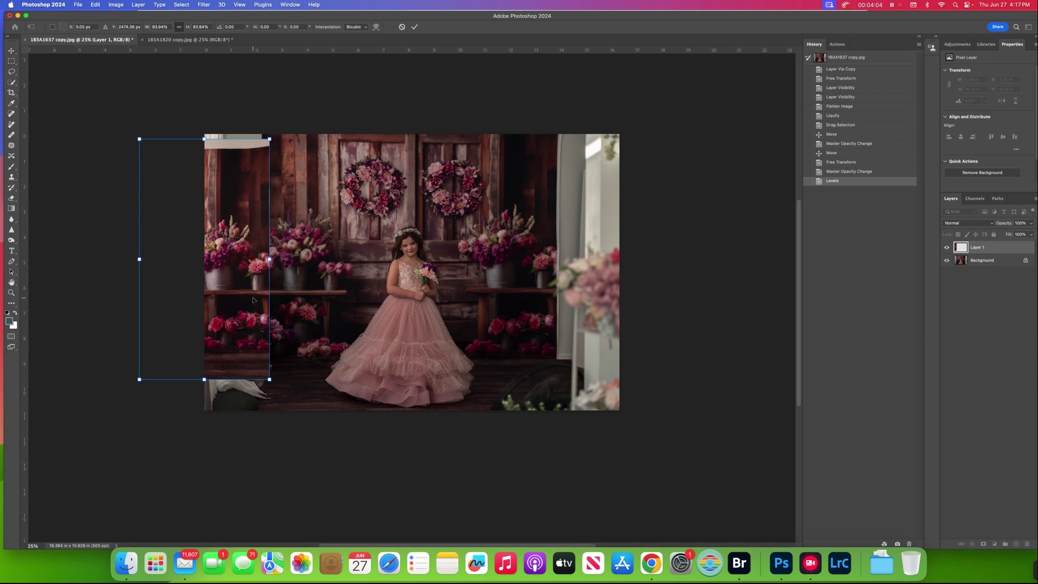
left_click(414, 27)
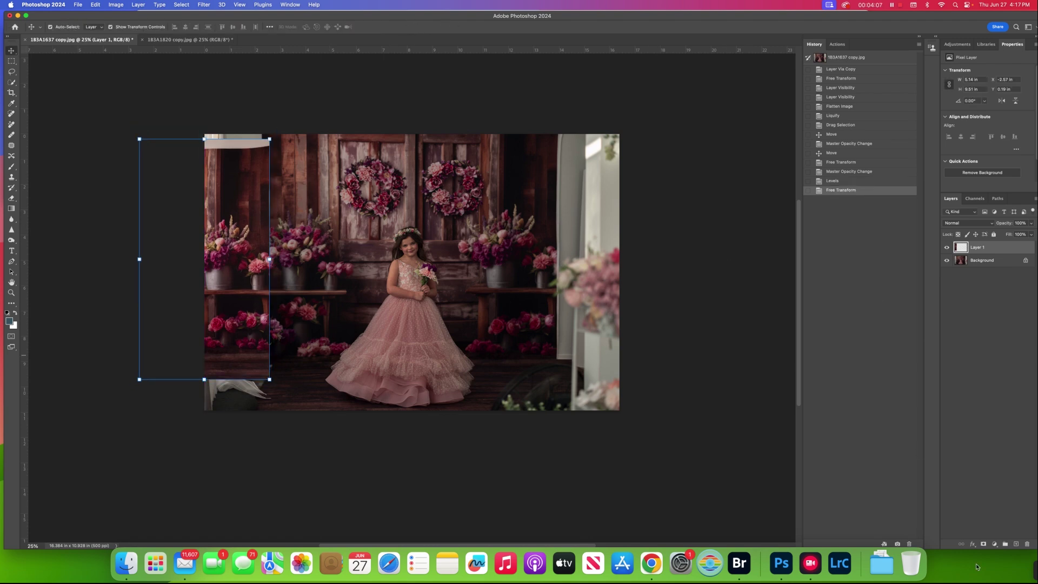
- Add a layer mask to the backdrop piece, brush its hard right edge away in black, and nudge the piece slightly right
left_click(983, 544)
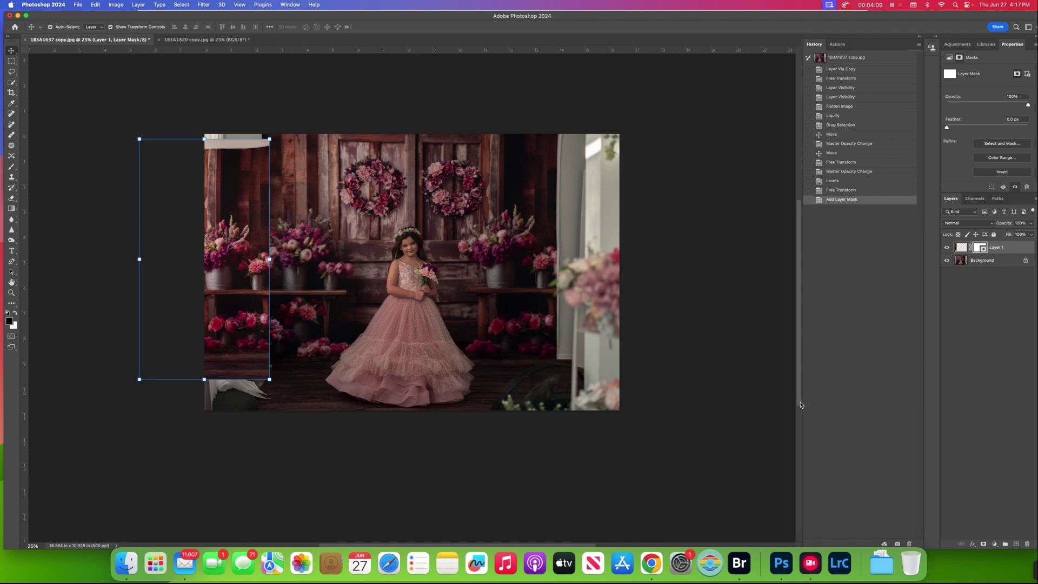
left_click(11, 166)
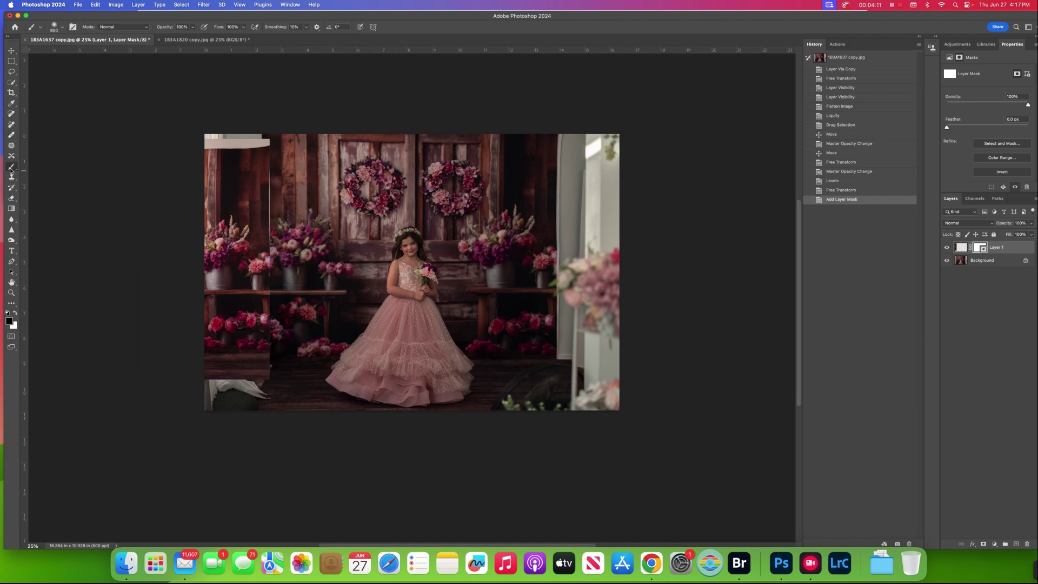
key("bracketleft")
key("bracketleft")
key("bracketleft")
key("bracketleft")
key("bracketleft")
mouse_move(252, 135)
left_mouse_down()
mouse_move(277, 186)
mouse_move(274, 399)
left_mouse_up()
left_click(12, 51)
left_click_drag(229, 195, 232, 195)
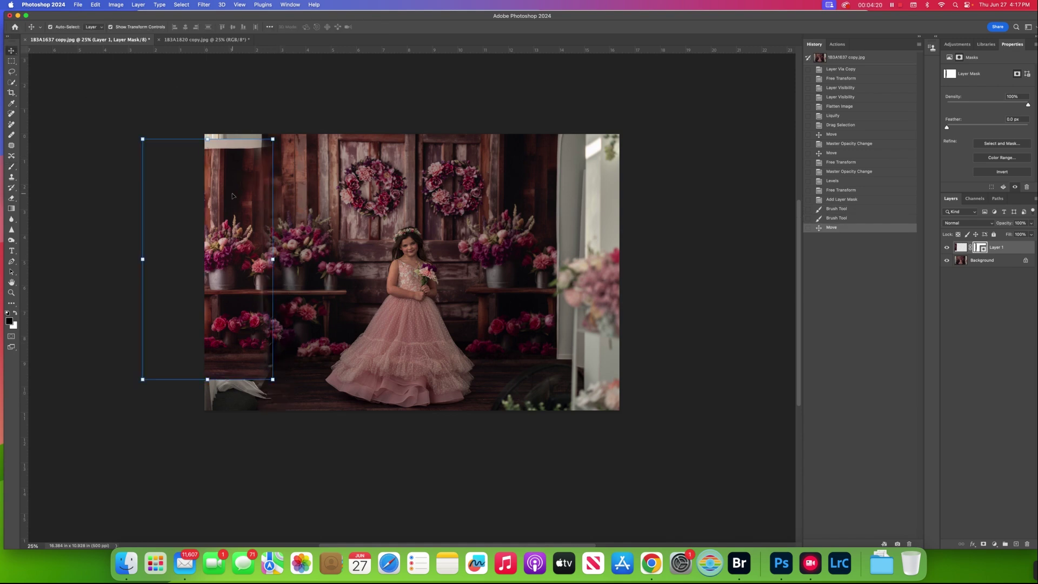
left_click(294, 119)
left_click(15, 314)
left_click(9, 167)
key("super+alt+shift+n")
left_click_drag(260, 162, 260, 154)
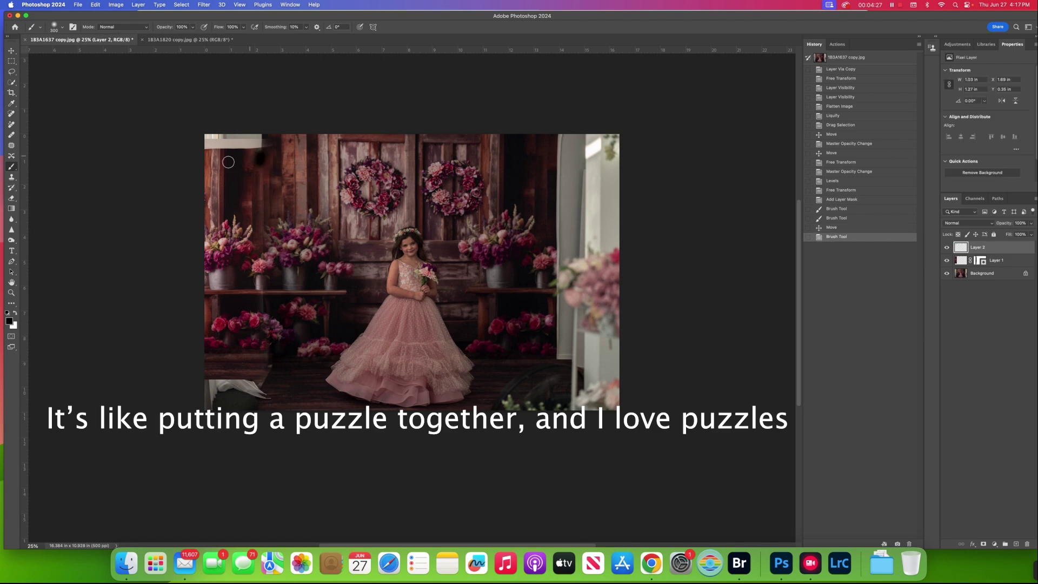
left_click(96, 5)
left_click(96, 15)
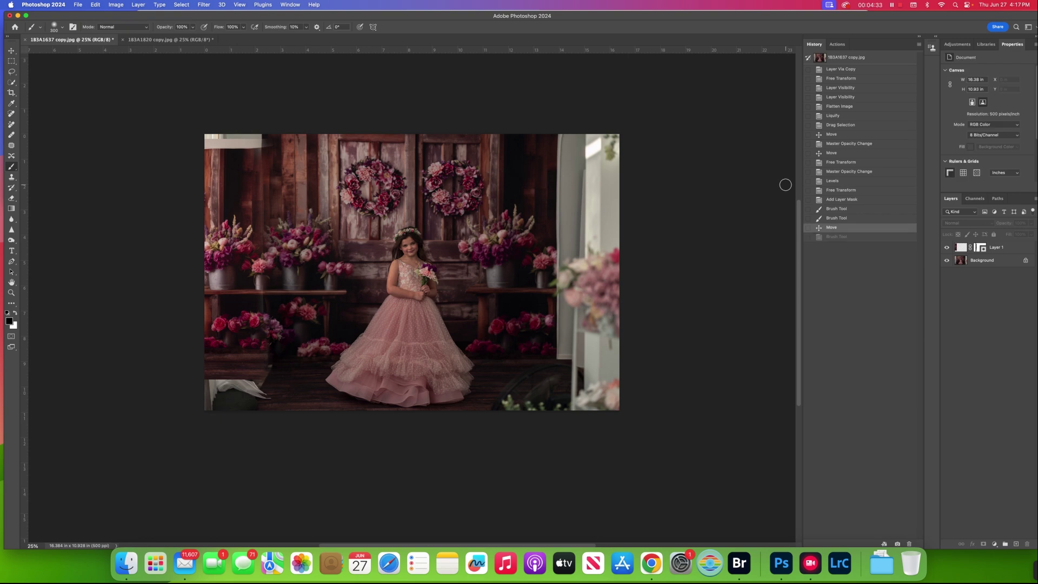
- Select the backdrop piece's layer mask and refine its seam around the flower arrangements and bench with black and white brush dabs
left_click(981, 249)
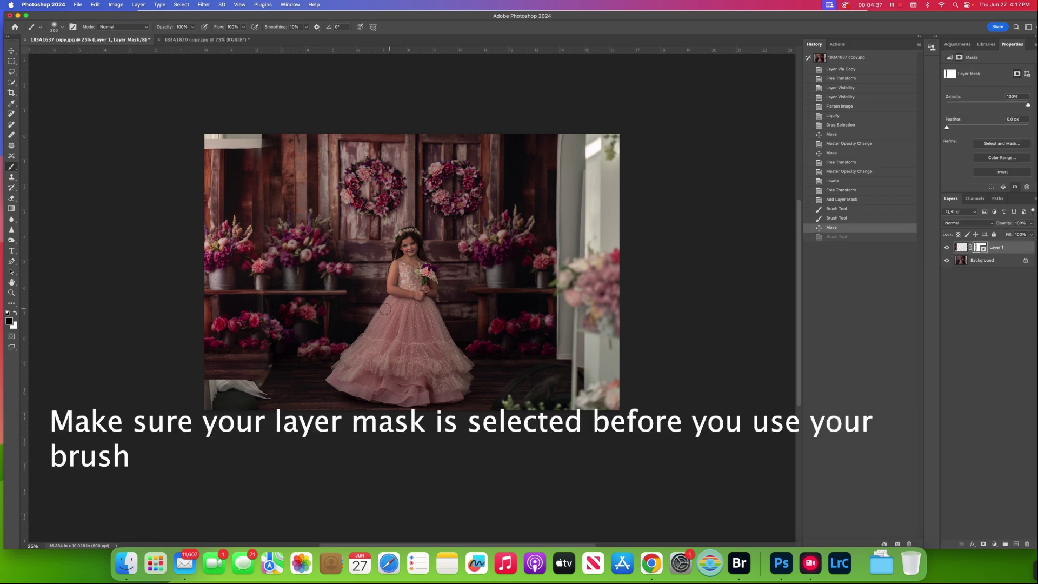
left_click(253, 192)
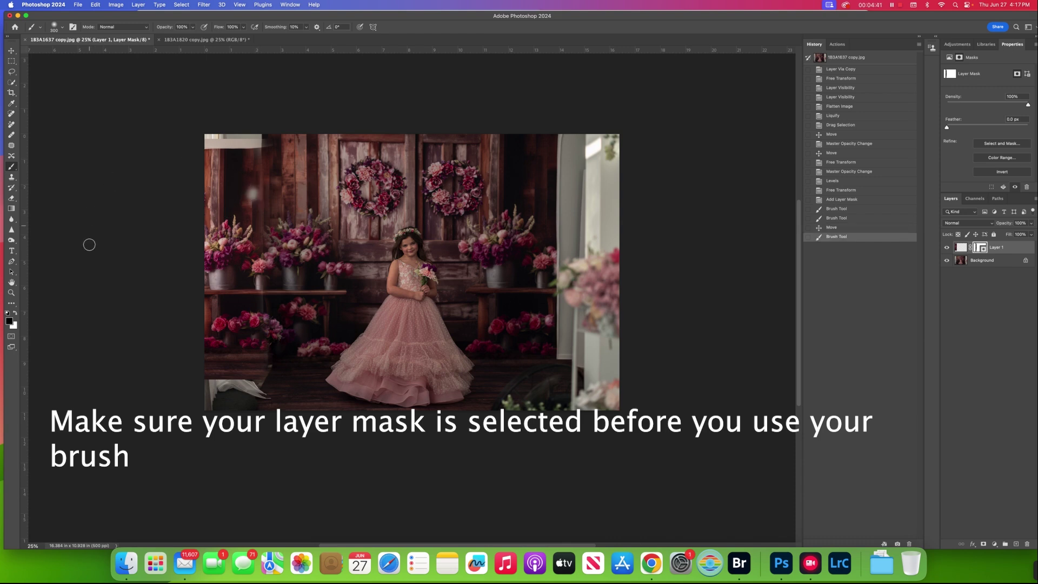
key("x")
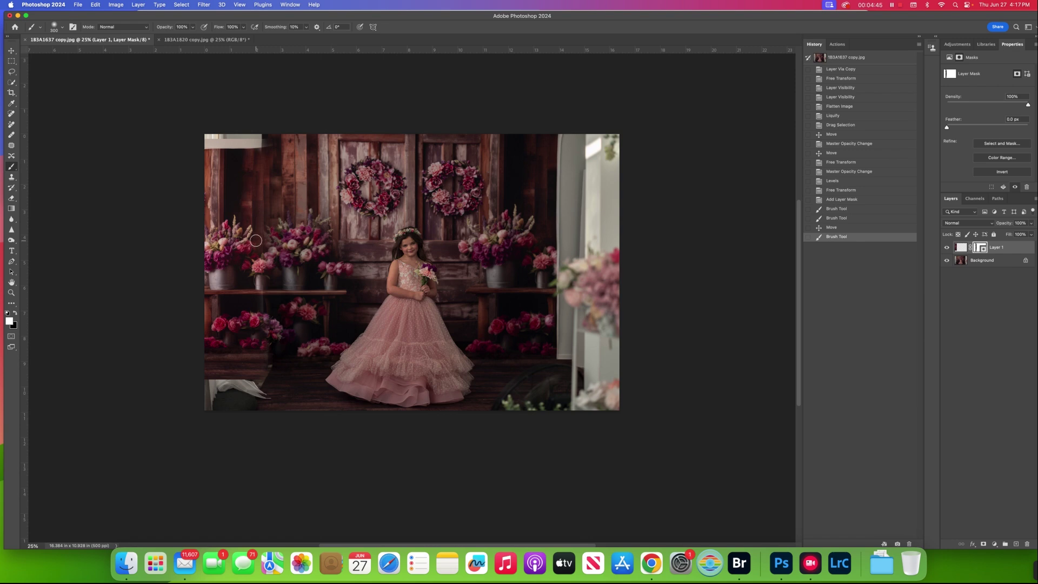
left_click(257, 307)
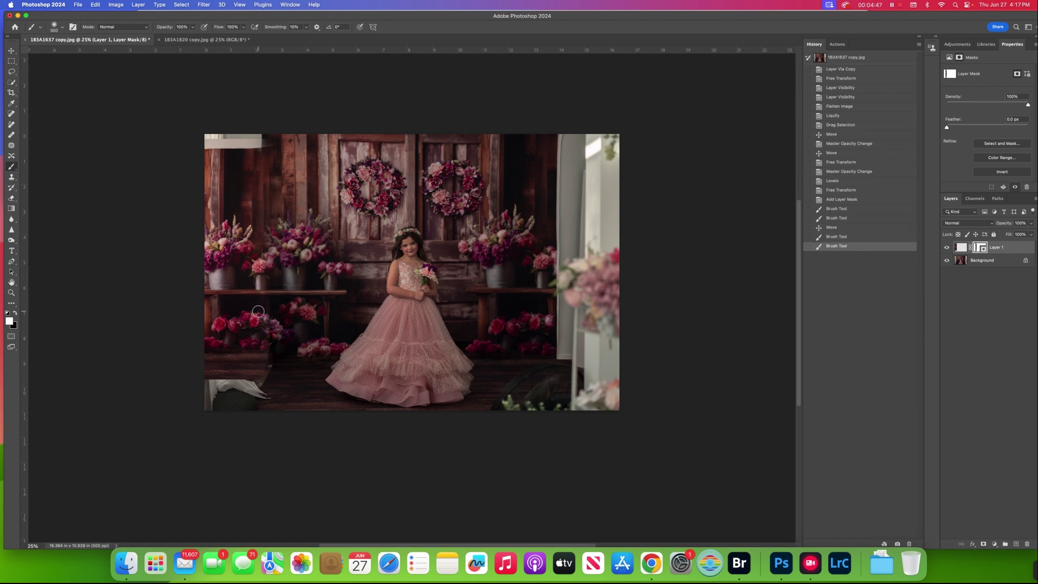
left_click(253, 279)
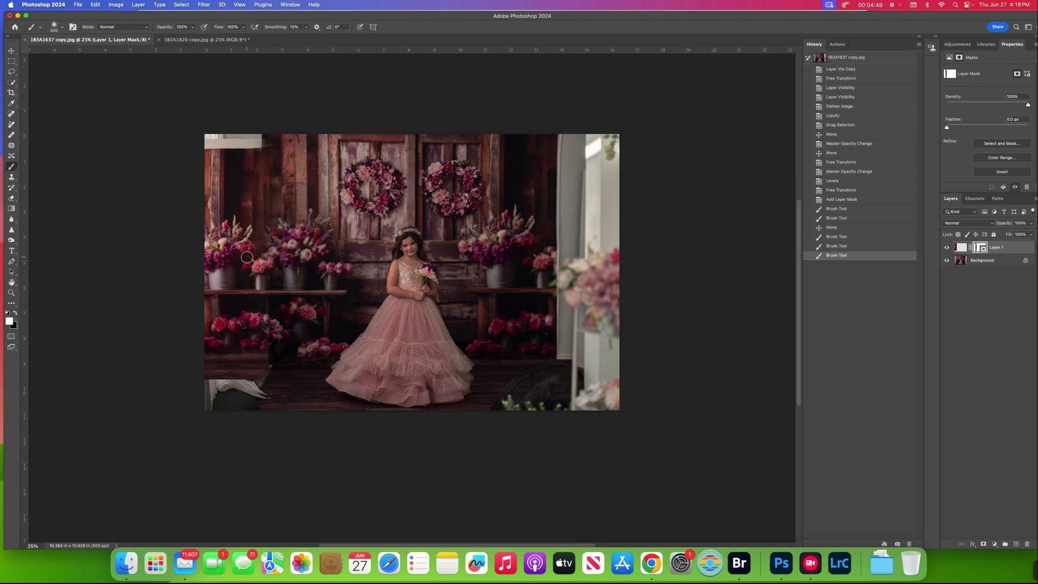
left_click(267, 227)
- Mask in black above the leftmost flowers, and restore the piece in white along the upper seam, ceiling strip and floor edge
left_click(15, 313)
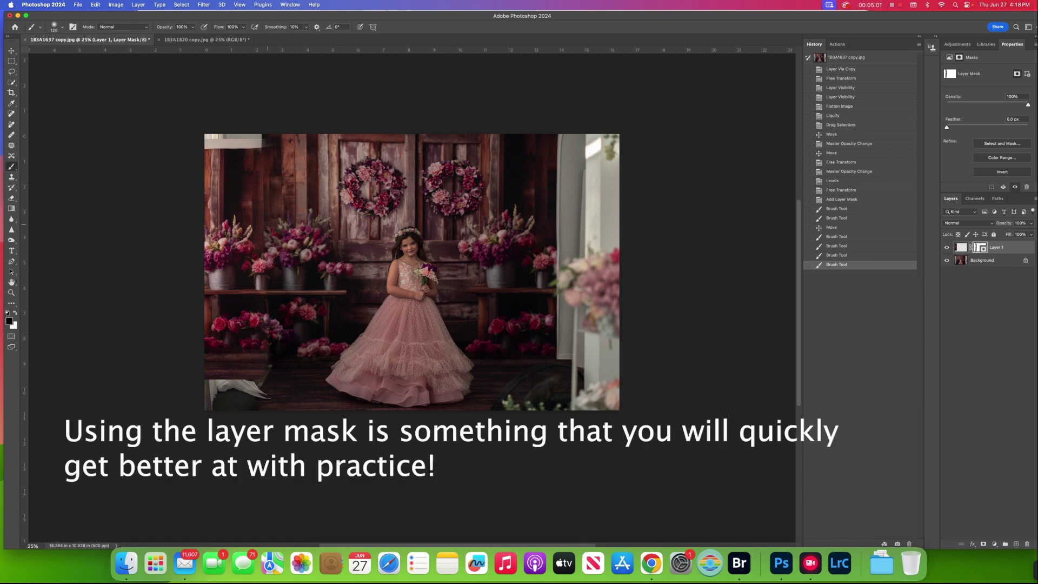
left_click(223, 212)
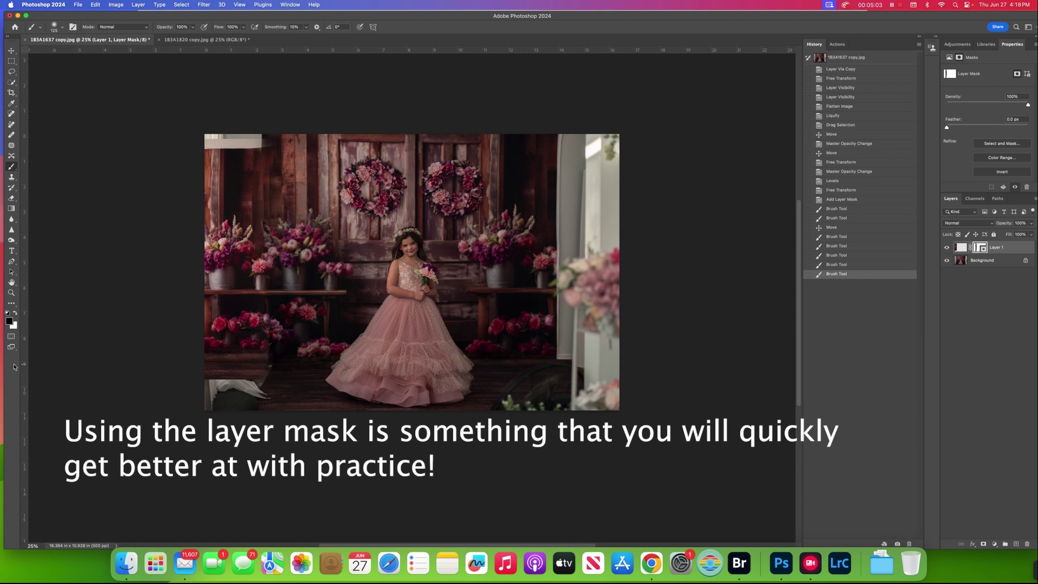
left_click(14, 314)
left_click_drag(265, 216, 263, 184)
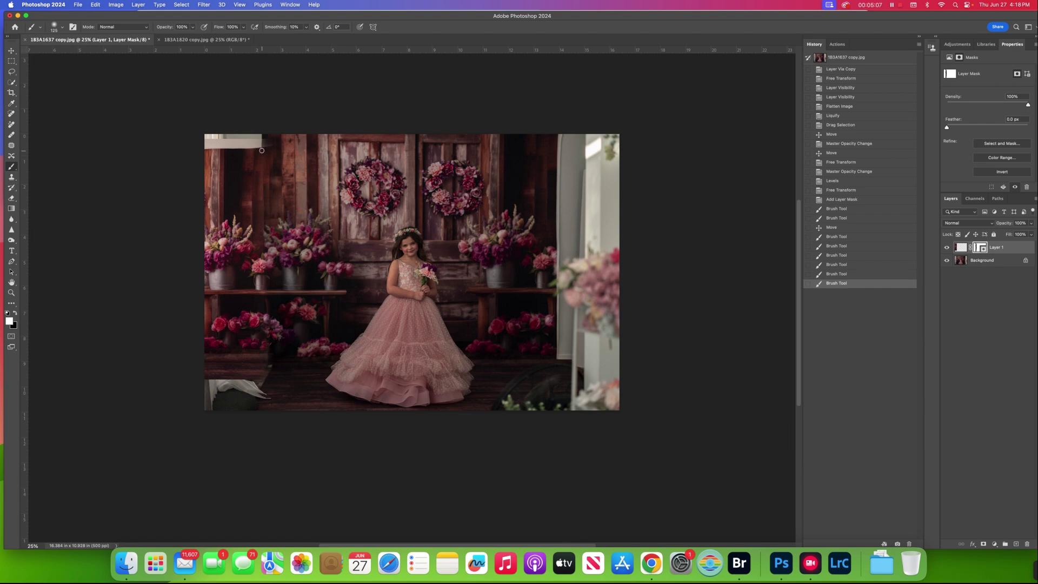
left_click_drag(259, 147, 213, 141)
mouse_move(269, 369)
left_mouse_down()
mouse_move(267, 388)
mouse_move(36, 353)
left_mouse_up()
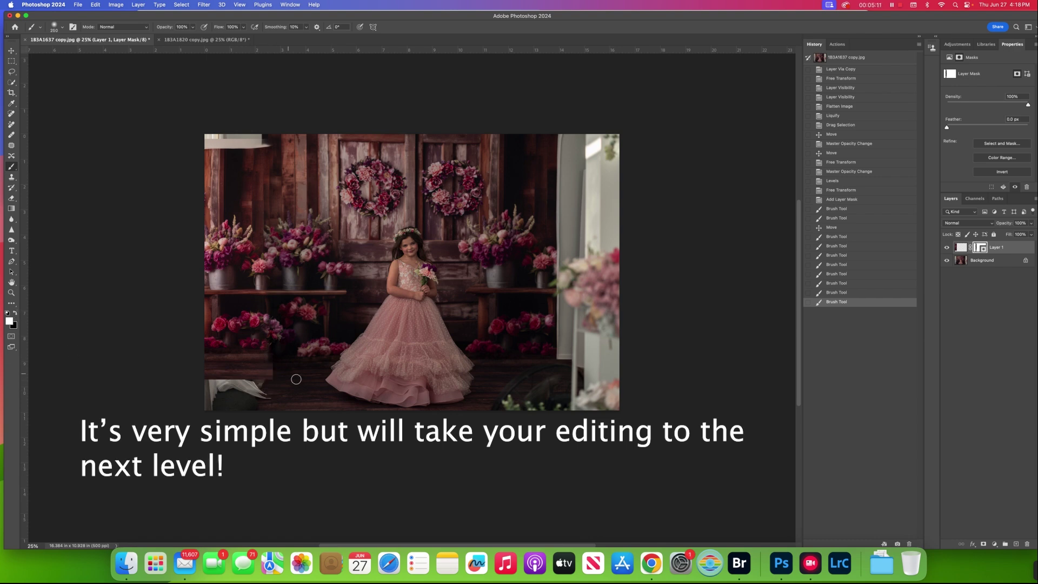
- Touch up the mask at the piece's floor edge and hide its seam above the flowers with a smaller black brush
left_click(272, 377)
left_click(15, 313)
left_click_drag(276, 364, 279, 375)
key("bracketleft")
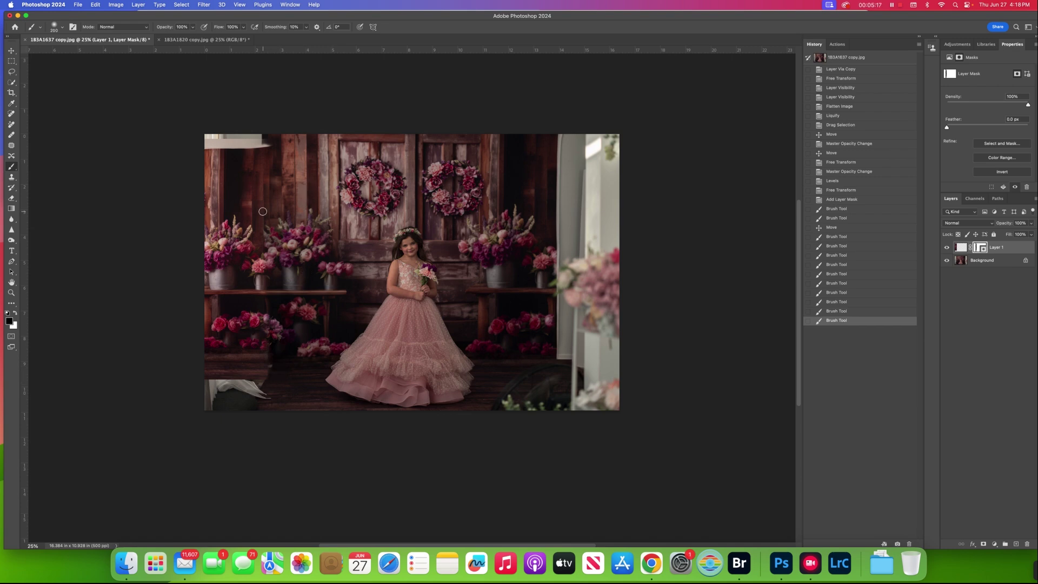
left_click_drag(263, 208, 263, 199)
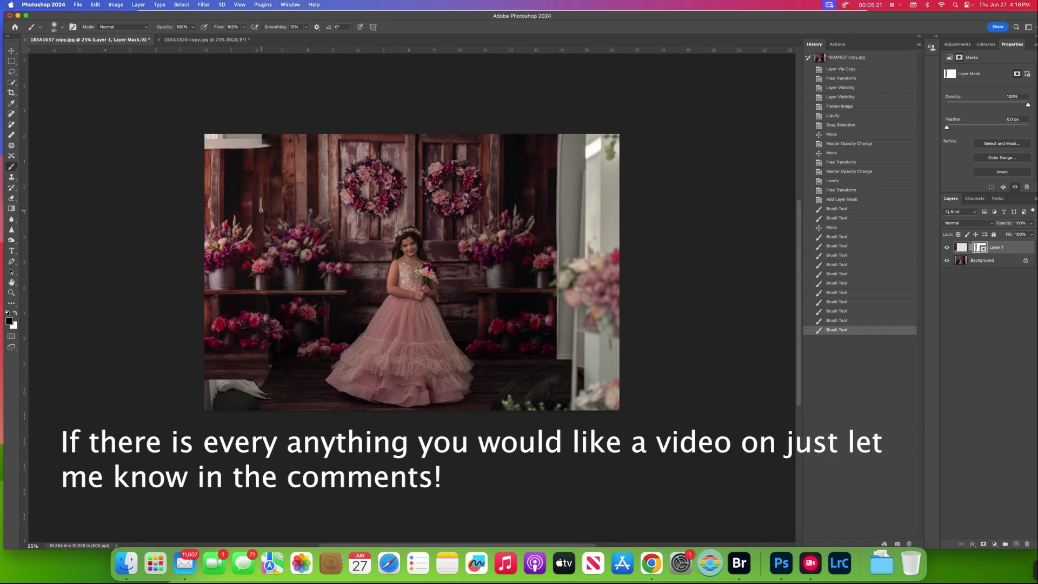
left_click_drag(260, 210, 263, 213)
- Restore the piece near the wall seam and lower flowers in white, mask its floor edge in black, and flatten the image
left_click(15, 314)
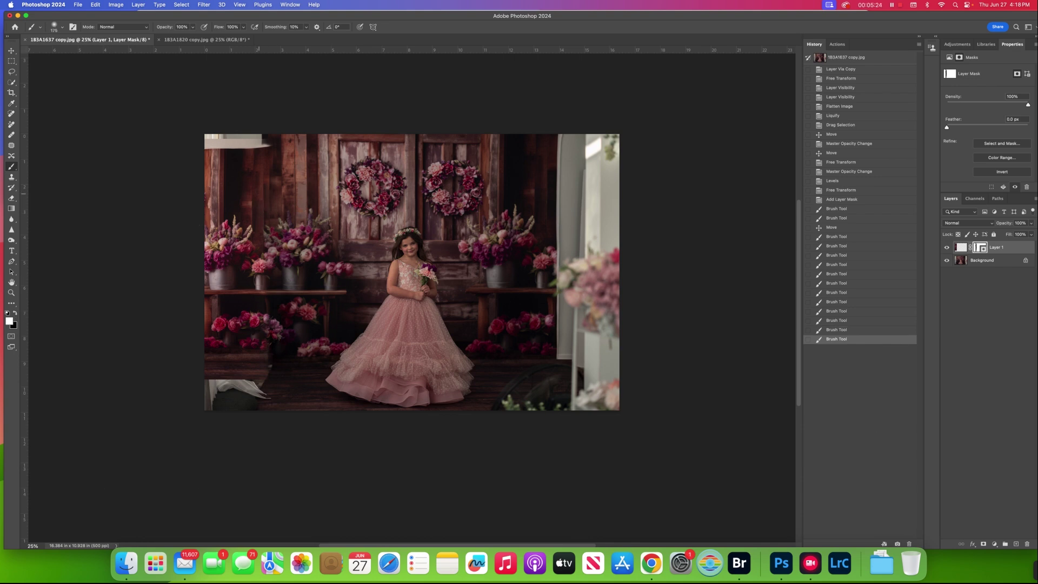
left_click_drag(258, 193, 254, 184)
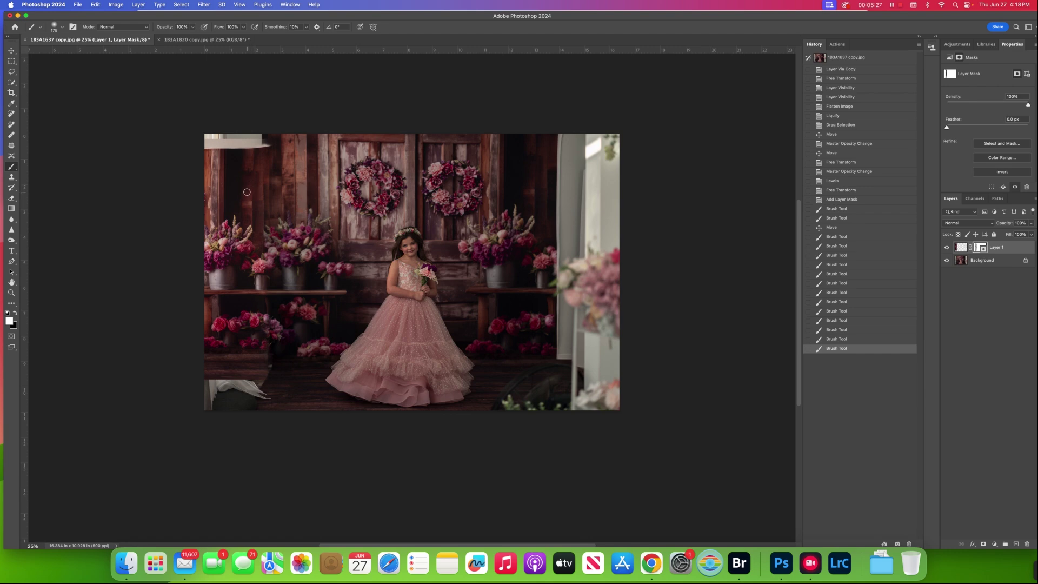
left_click_drag(265, 355, 271, 352)
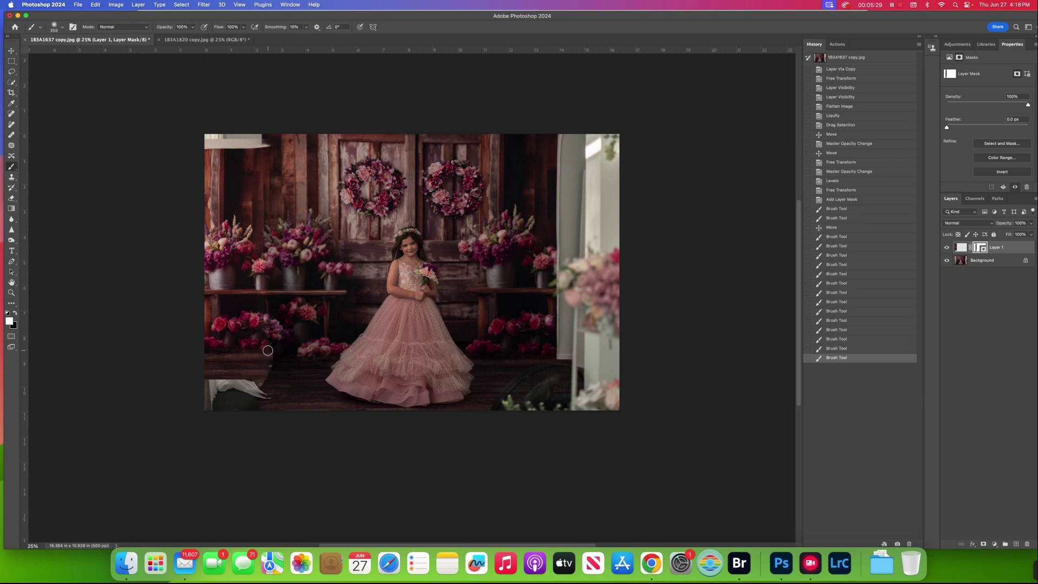
left_click(271, 352)
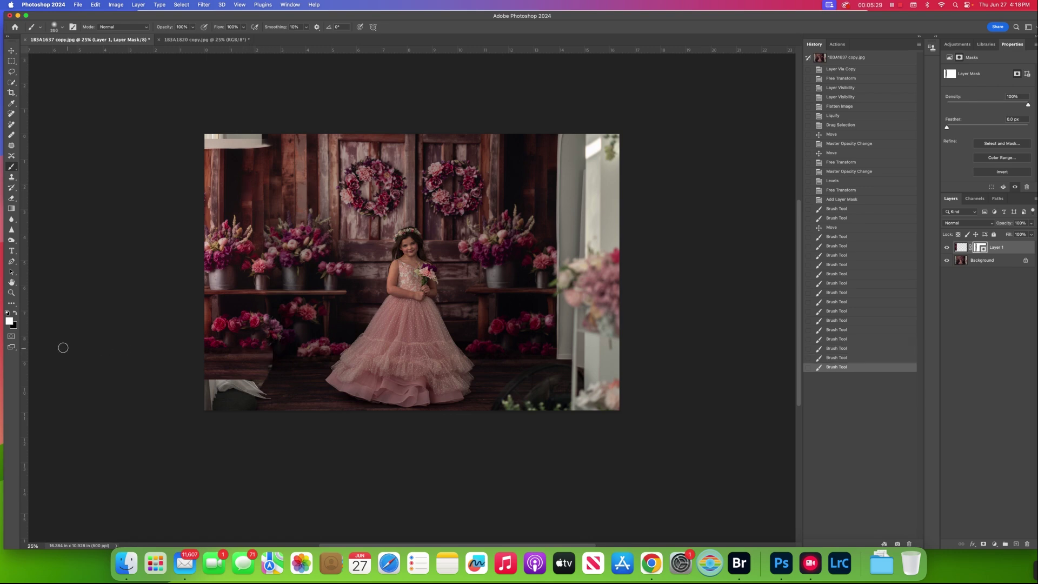
left_click(273, 345)
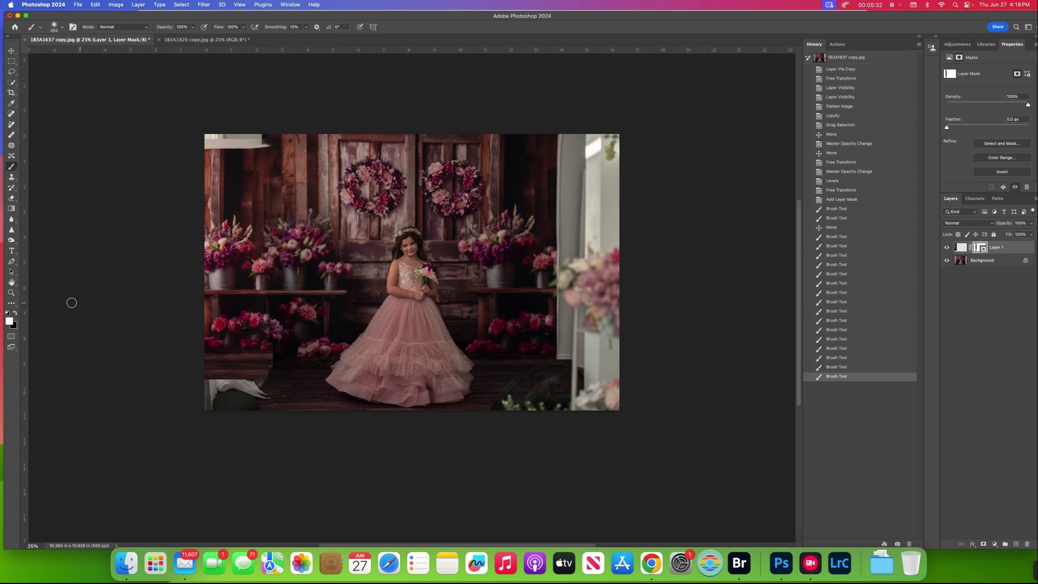
left_click(15, 313)
left_click_drag(272, 350, 277, 368)
left_click(139, 5)
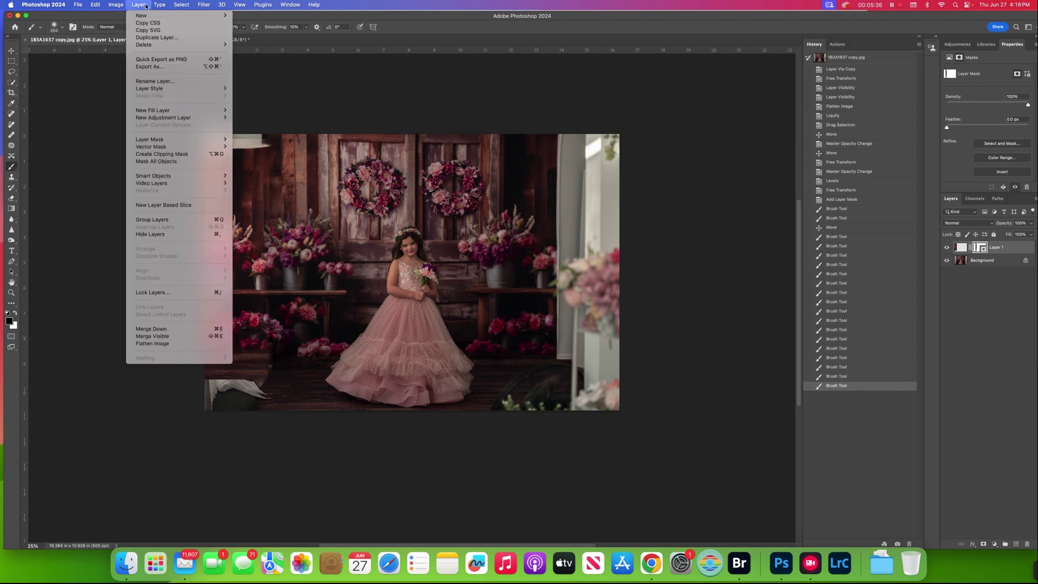
left_click(192, 344)
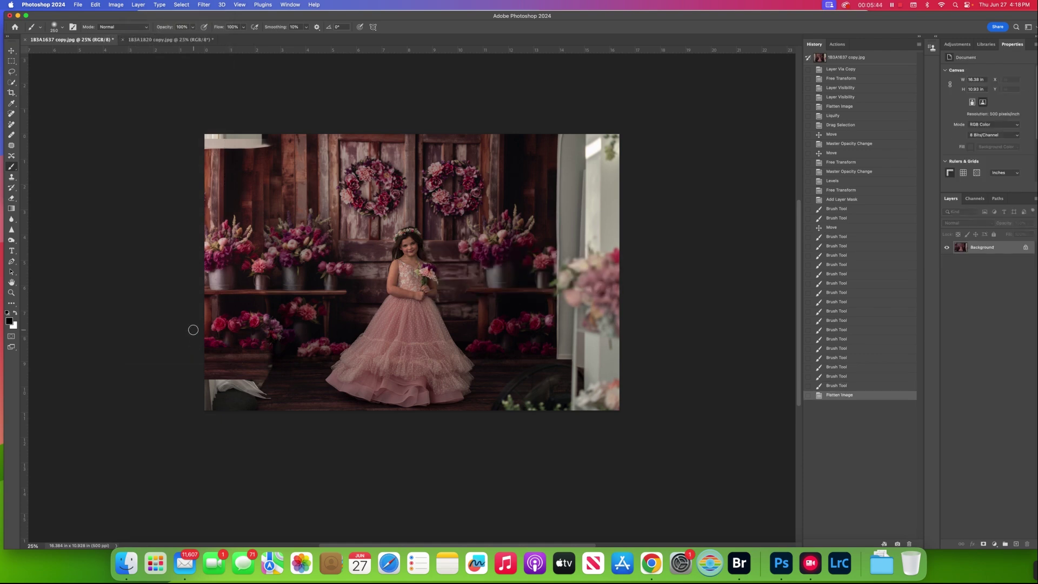
- Blend the wall seam above the flower arrangements with the Spot Healing Brush and the Patch tool
key("j")
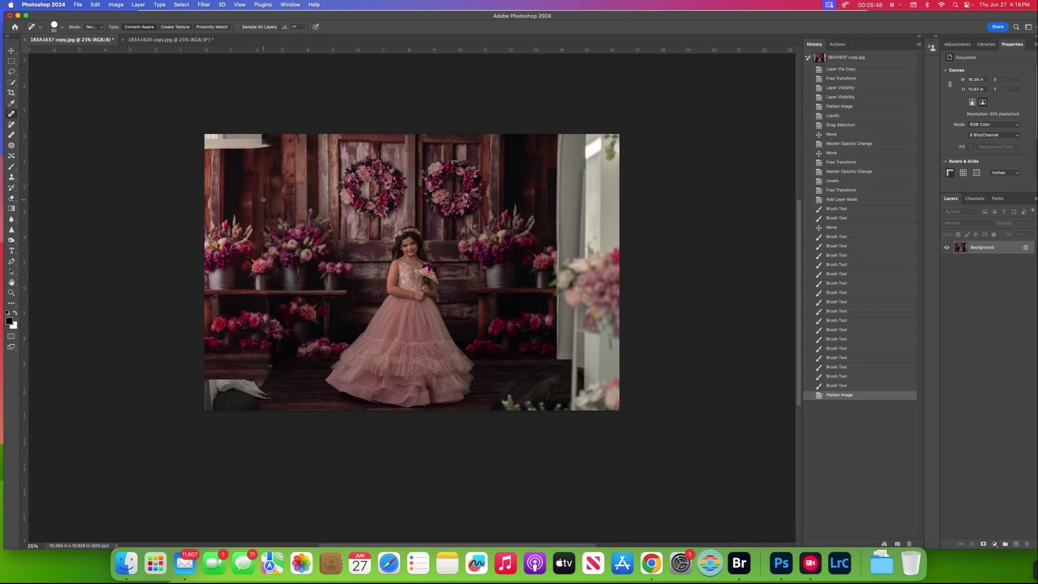
mouse_move(263, 224)
left_mouse_down()
mouse_move(280, 207)
mouse_move(266, 214)
left_mouse_up()
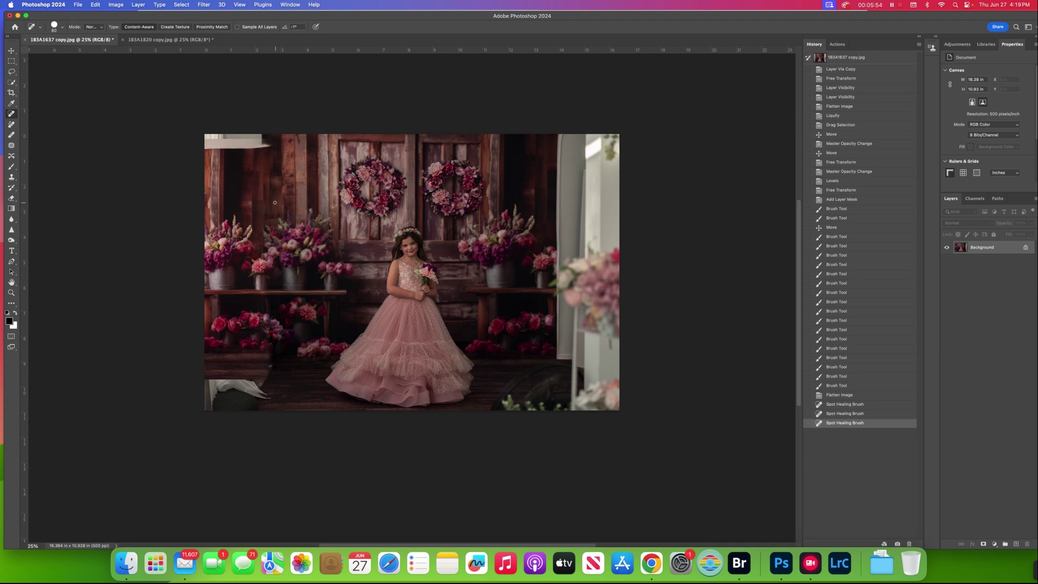
left_click(11, 145)
mouse_move(266, 203)
left_mouse_down()
mouse_move(266, 216)
mouse_move(277, 191)
left_mouse_up()
key("super+d")
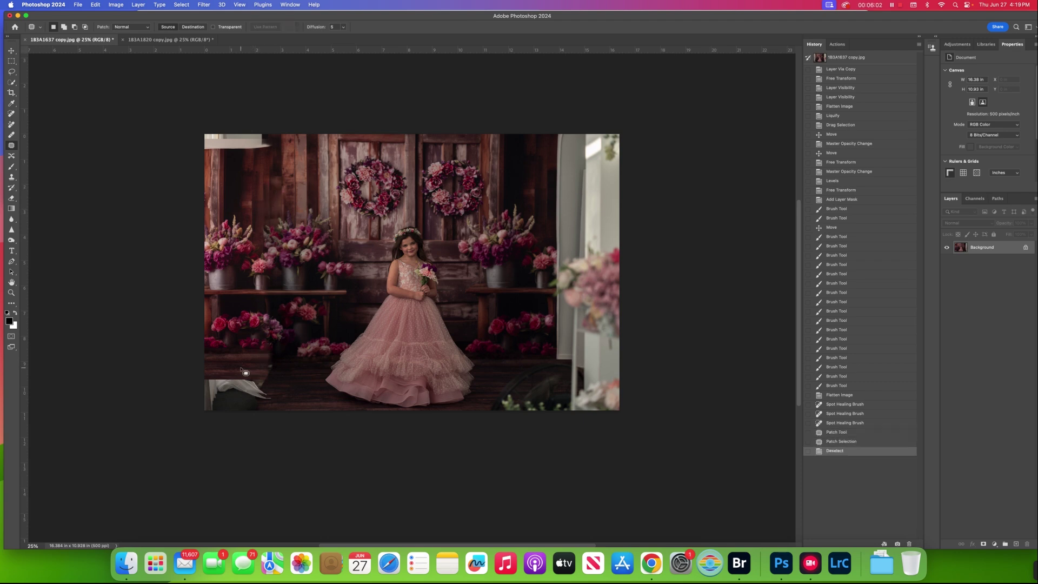
- Outline the white fabric in the photo's lower-left corner and replace it with a Content-Aware fill at 100% opacity
mouse_move(200, 357)
left_mouse_down()
mouse_move(273, 359)
mouse_move(270, 418)
mouse_move(257, 433)
left_mouse_up()
key("super+d")
mouse_move(213, 382)
left_mouse_down()
mouse_move(262, 376)
mouse_move(277, 389)
mouse_move(261, 423)
mouse_move(180, 416)
mouse_move(196, 377)
left_mouse_up()
key("shift+BackSpace")
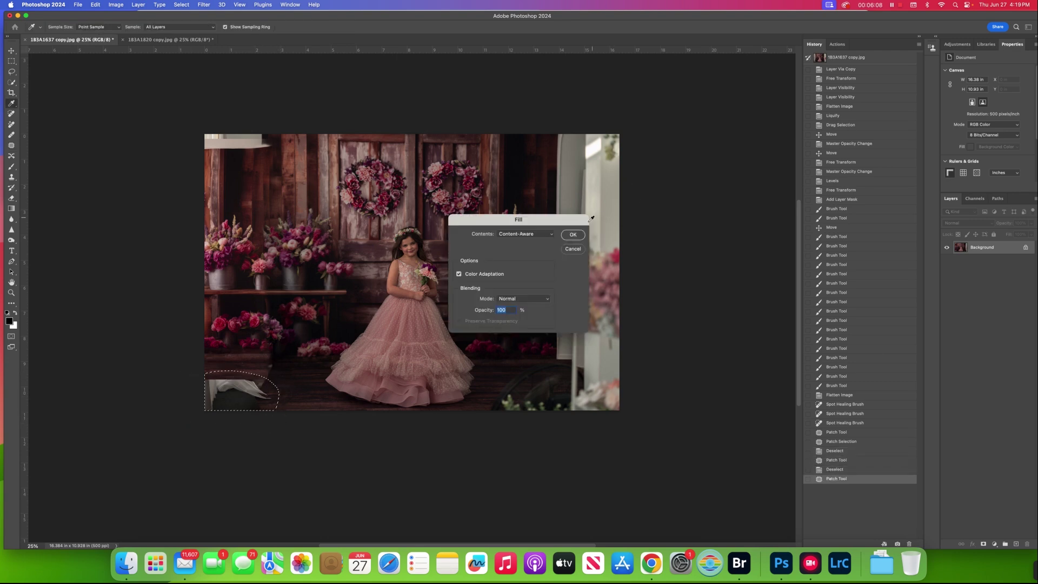
left_click(572, 236)
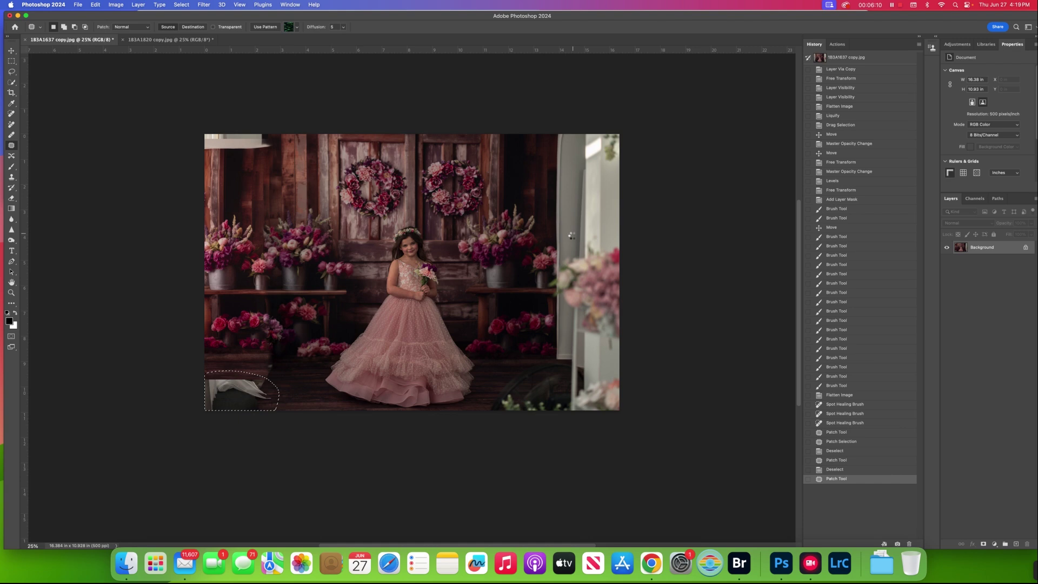
left_click(280, 372)
- Patch the mismatched wood floor below the leftmost flowers with clean floor areas so its edges blend
mouse_move(271, 356)
left_mouse_down()
mouse_move(256, 418)
mouse_move(280, 379)
mouse_move(275, 357)
mouse_move(292, 379)
left_mouse_up()
mouse_move(222, 366)
left_mouse_down()
mouse_move(195, 358)
mouse_move(275, 357)
mouse_move(265, 410)
mouse_move(198, 425)
mouse_move(190, 398)
left_mouse_up()
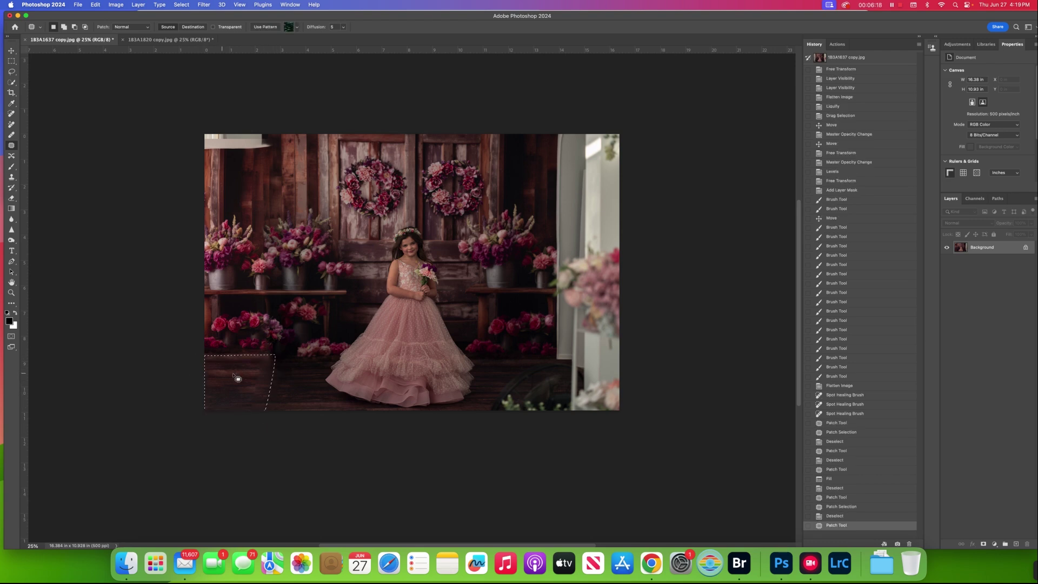
mouse_move(281, 374)
left_mouse_down()
mouse_move(304, 374)
mouse_move(268, 387)
mouse_move(297, 382)
left_mouse_up()
key("cmd+d")
key("cmd+d")
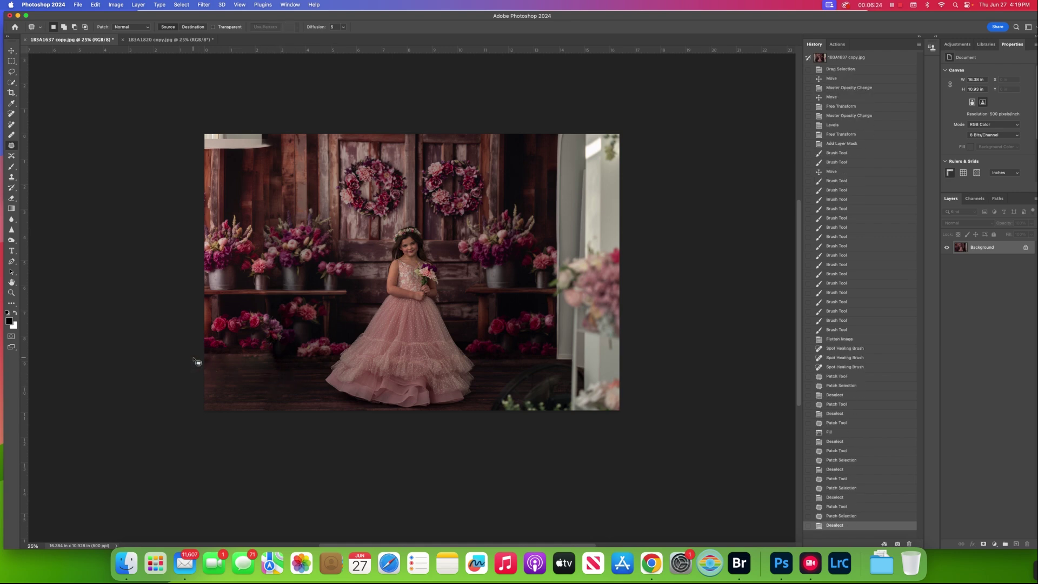
mouse_move(205, 359)
left_mouse_down()
mouse_move(280, 354)
mouse_move(277, 369)
mouse_move(192, 373)
mouse_move(578, 363)
mouse_move(511, 364)
left_mouse_up()
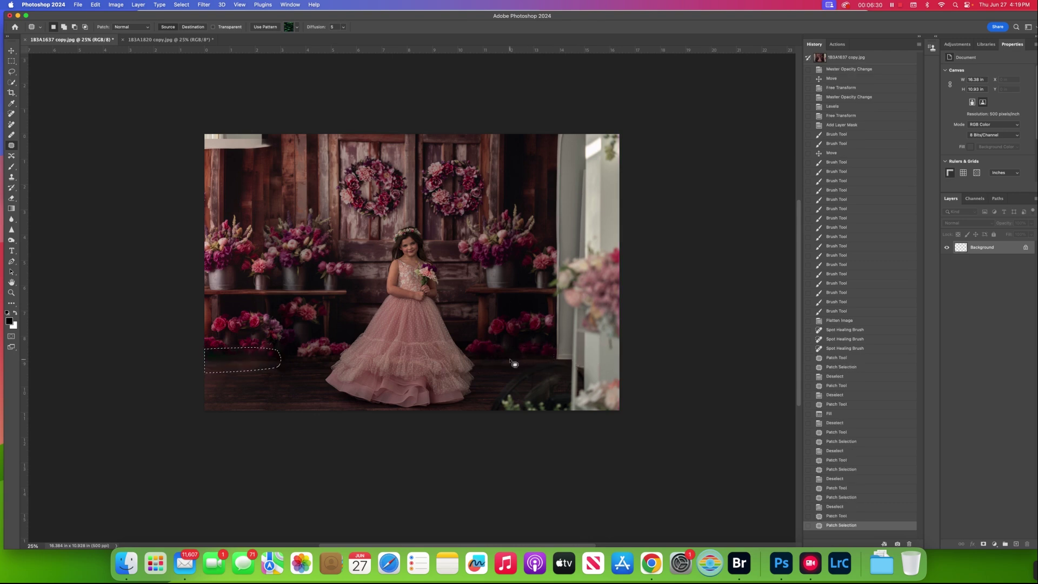
key("super+d")
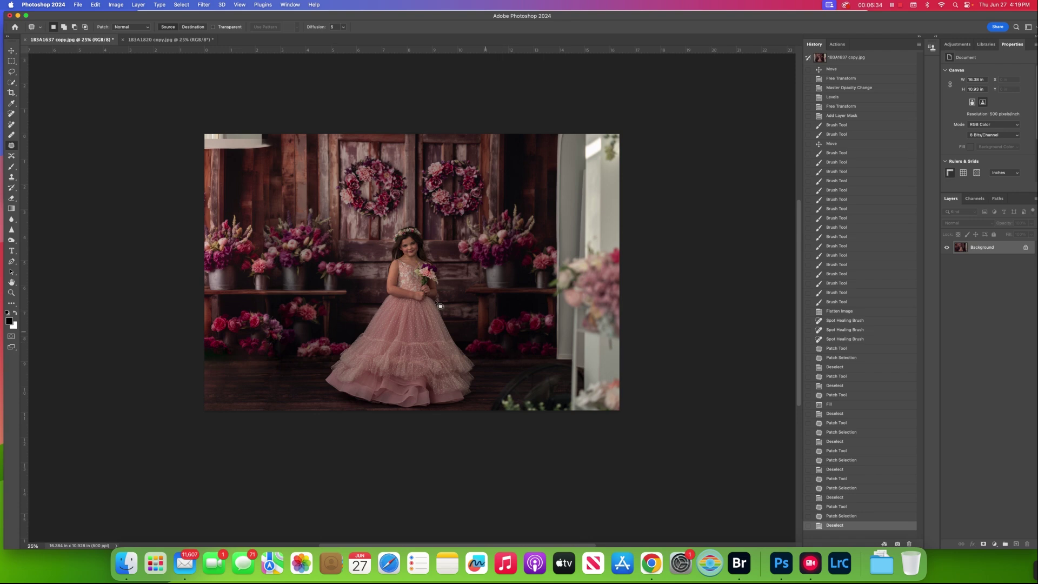
- Outline the white strip in the photo's upper-left corner and replace it with a Content-Aware fill at 100% opacity
mouse_move(190, 129)
left_mouse_down()
mouse_move(200, 155)
mouse_move(278, 148)
mouse_move(275, 136)
mouse_move(207, 133)
left_mouse_up()
key("shift+BackSpace")
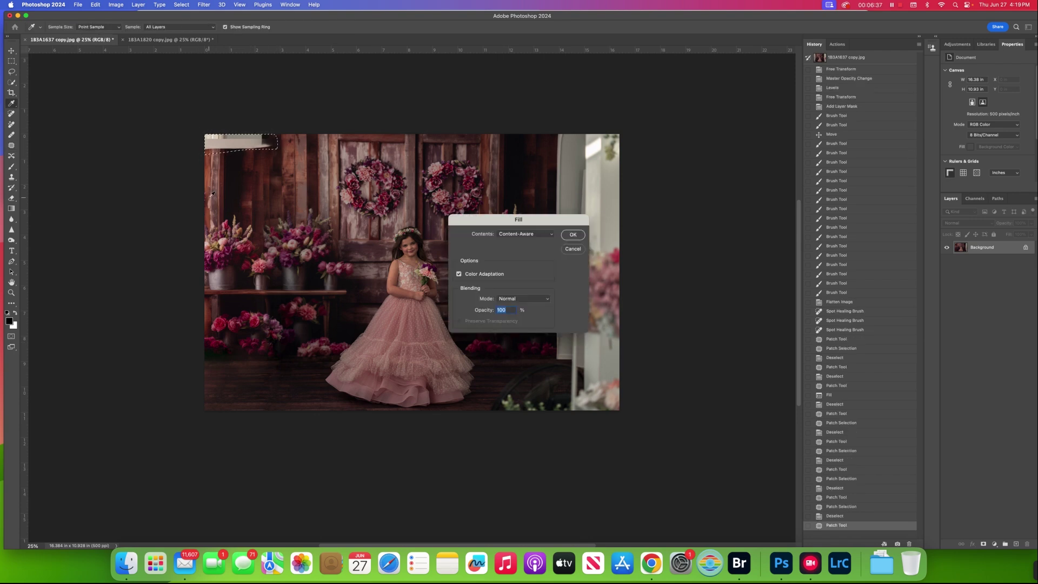
left_click(573, 235)
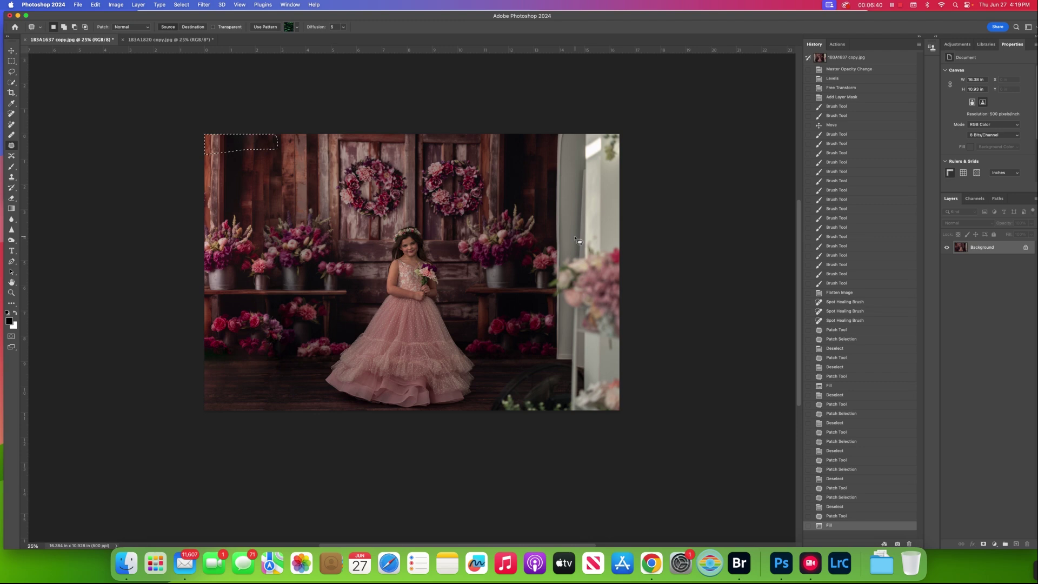
key("ctrl+d")
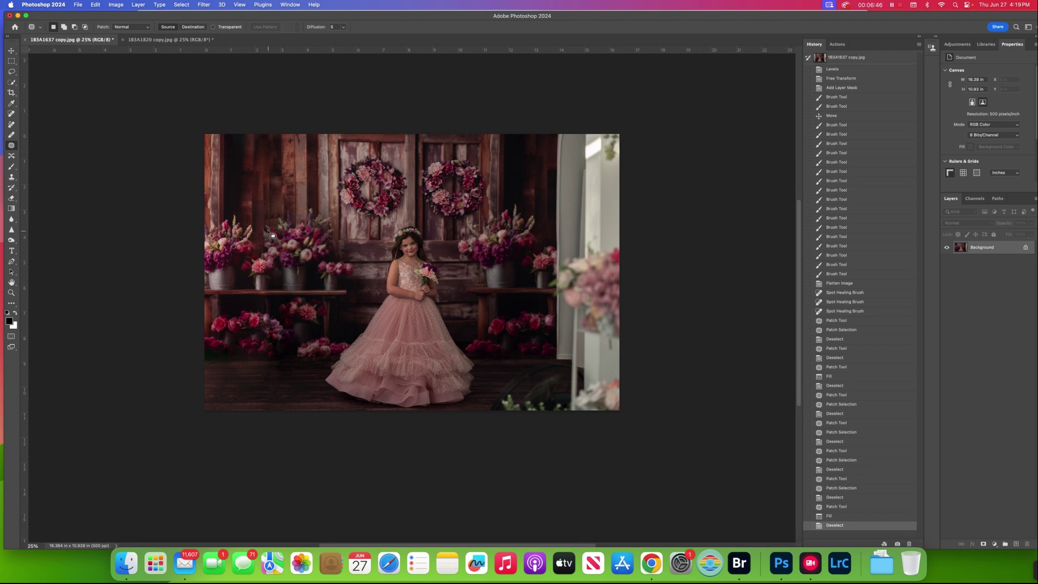
- Patch the remaining seam on the wood wall just above the gap between the two left flower arrangements
mouse_move(265, 226)
left_mouse_down()
mouse_move(265, 209)
mouse_move(265, 234)
mouse_move(268, 222)
left_mouse_up()
key("ctrl+d")
key("ctrl+d")
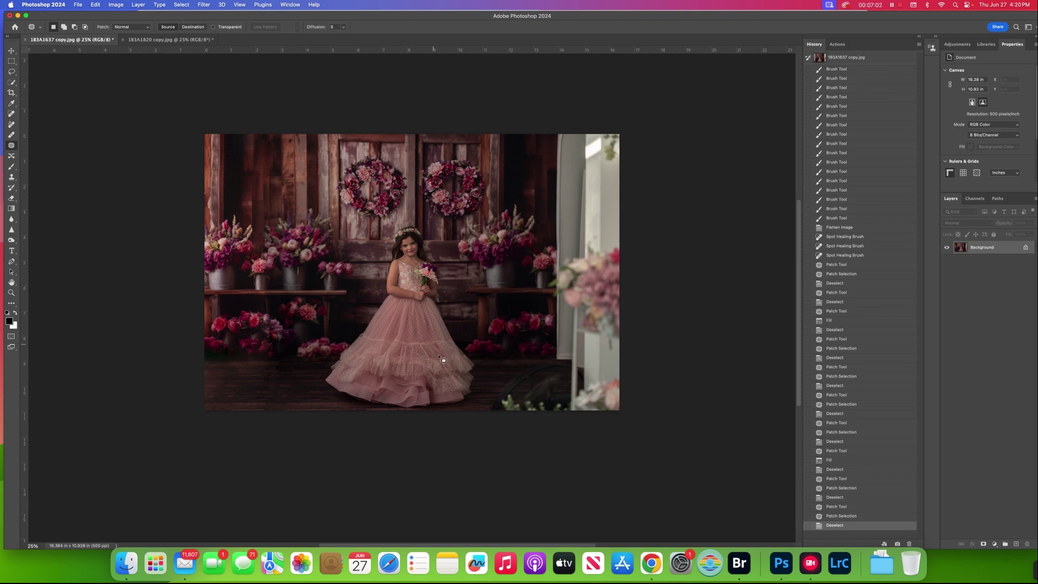
- Patch away the dark object and greenery on the floor right of the gown using clean floor from the left side
mouse_move(502, 385)
left_mouse_down()
mouse_move(491, 413)
mouse_move(540, 421)
mouse_move(560, 392)
mouse_move(543, 358)
mouse_move(501, 384)
mouse_move(258, 390)
left_mouse_up()
mouse_move(500, 370)
left_mouse_down()
mouse_move(507, 421)
mouse_move(565, 424)
mouse_move(563, 406)
mouse_move(541, 398)
mouse_move(271, 409)
left_mouse_up()
key("ctrl+d")
mouse_move(477, 410)
left_mouse_down()
mouse_move(572, 416)
mouse_move(573, 408)
mouse_move(565, 392)
mouse_move(543, 389)
mouse_move(290, 394)
left_mouse_up()
key("ctrl+d")
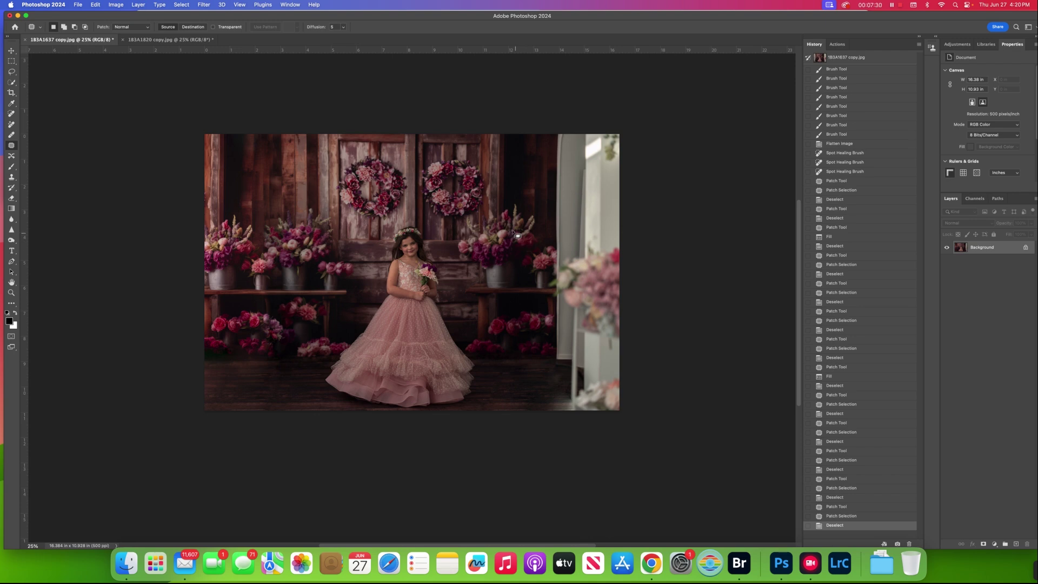
- Select the second photo's left backdrop section, from its edge to the left wreath, and copy it into the pink-gown portrait over the right door
left_click(159, 40)
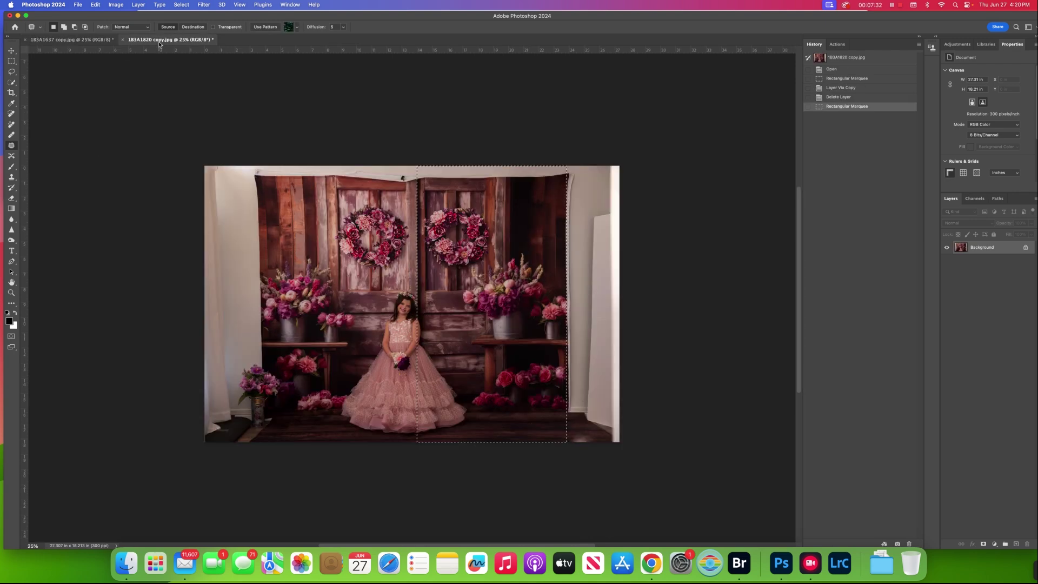
key("m")
left_click_drag(254, 157, 382, 448)
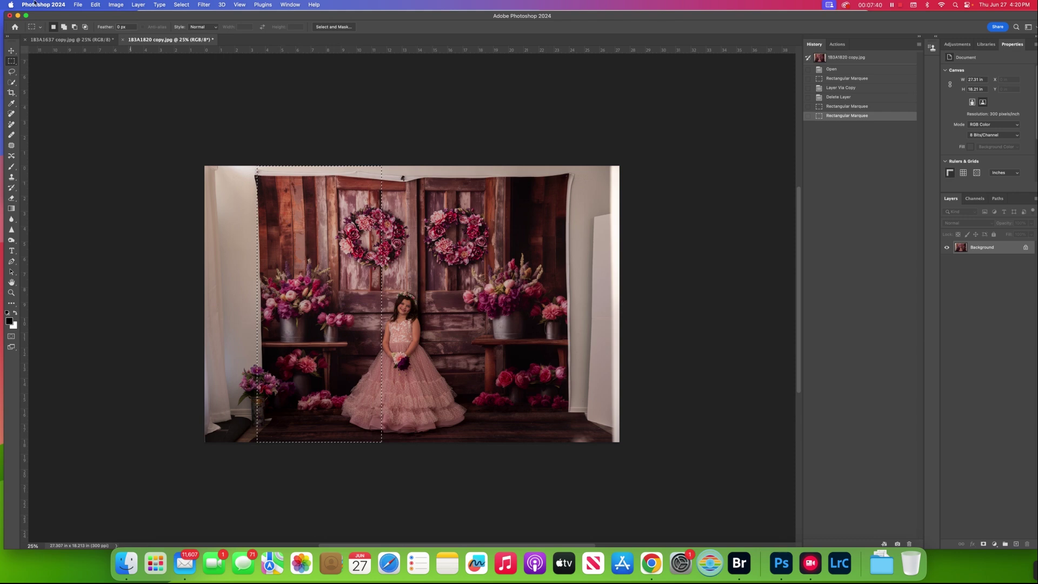
key("v")
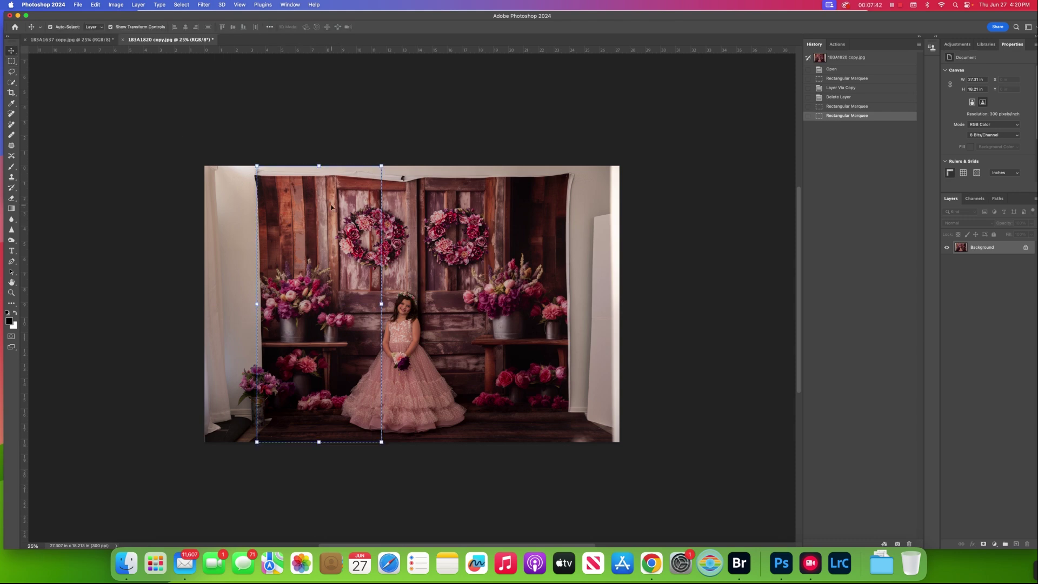
left_click_drag(322, 213, 77, 45)
left_click_drag(495, 179, 496, 178)
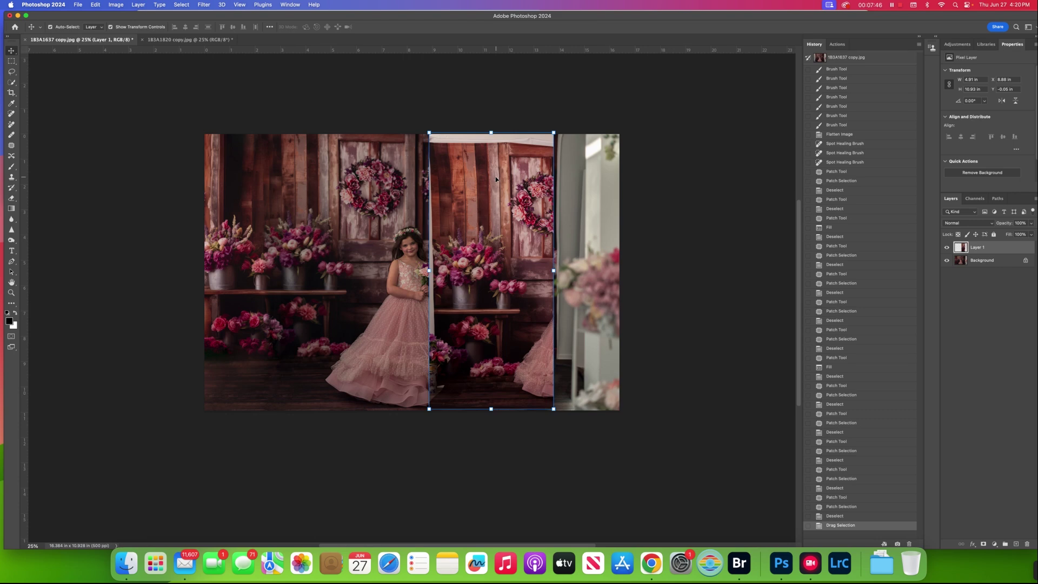
- Flip the pasted backdrop piece horizontally
left_click(95, 5)
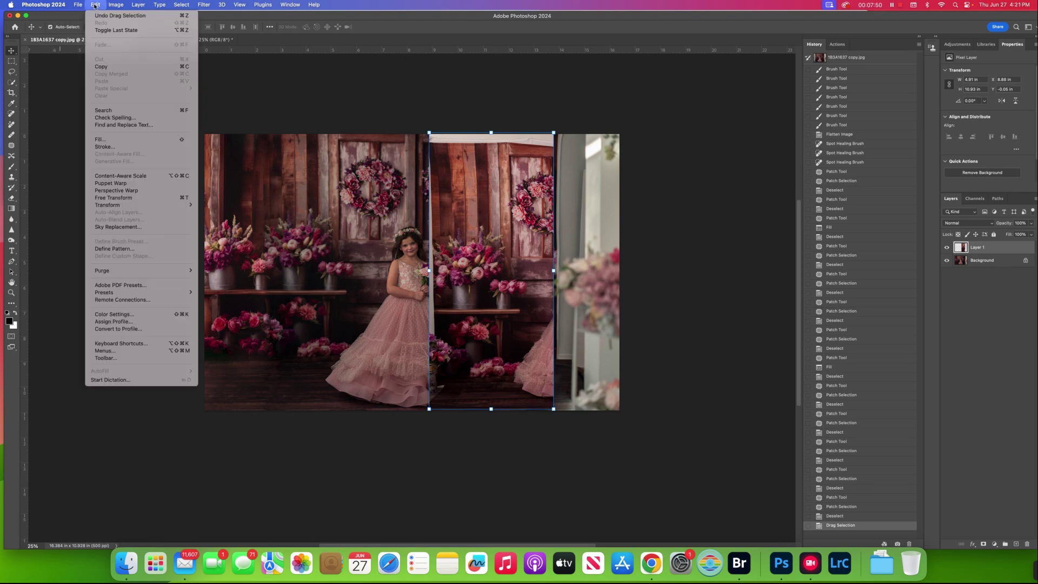
mouse_move(157, 205)
left_click(263, 365)
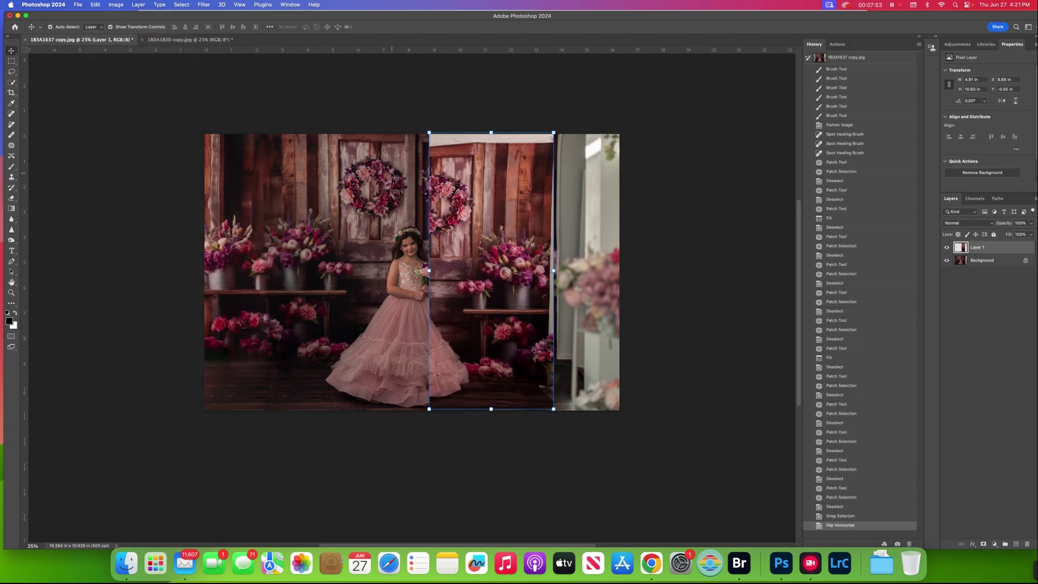
left_click(372, 101)
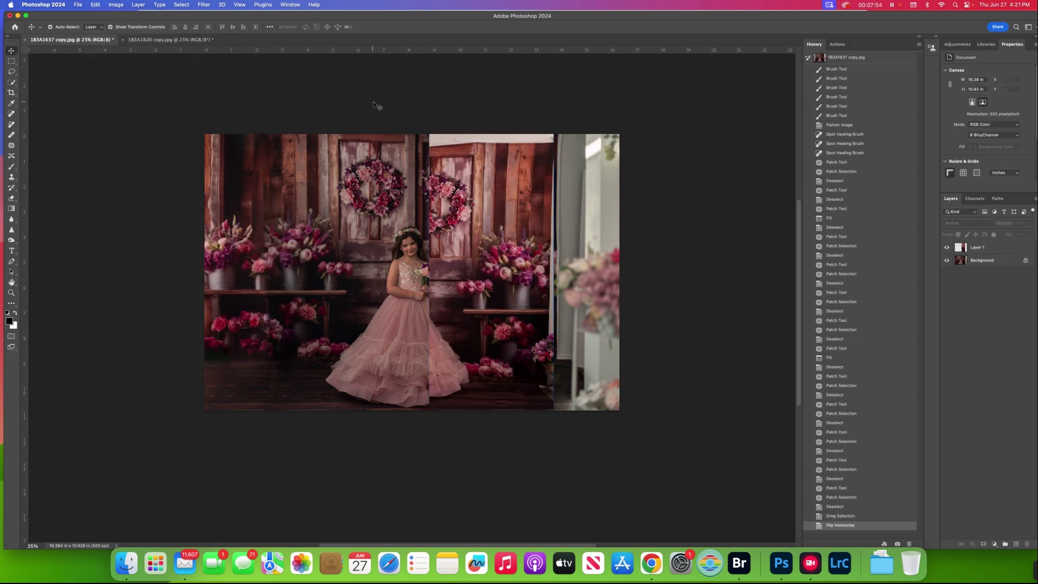
- Slightly darken the midtones of the pasted backdrop layer with a Levels adjustment
left_click(961, 247)
key("super+l")
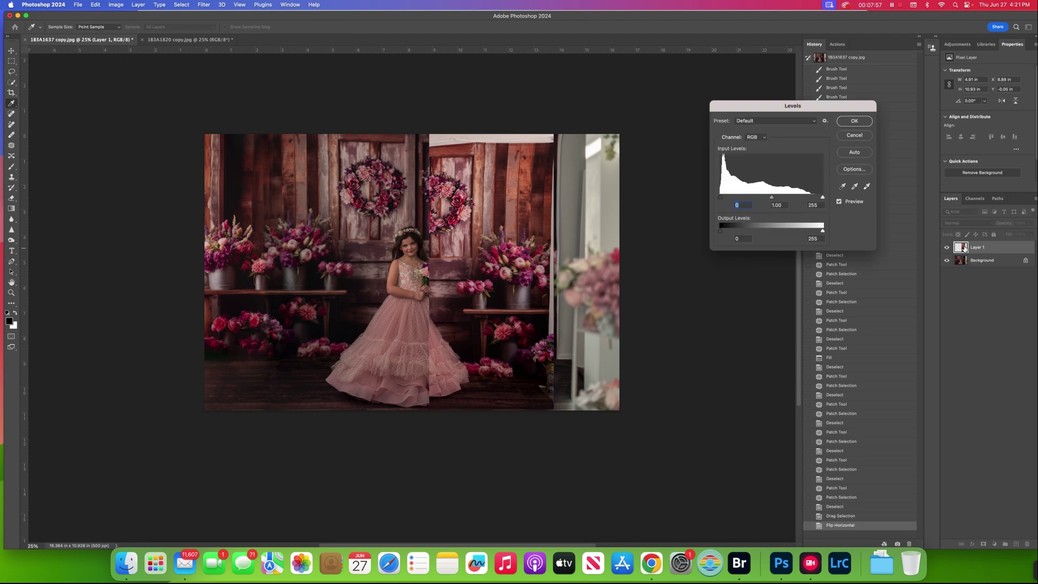
left_click_drag(772, 198, 778, 199)
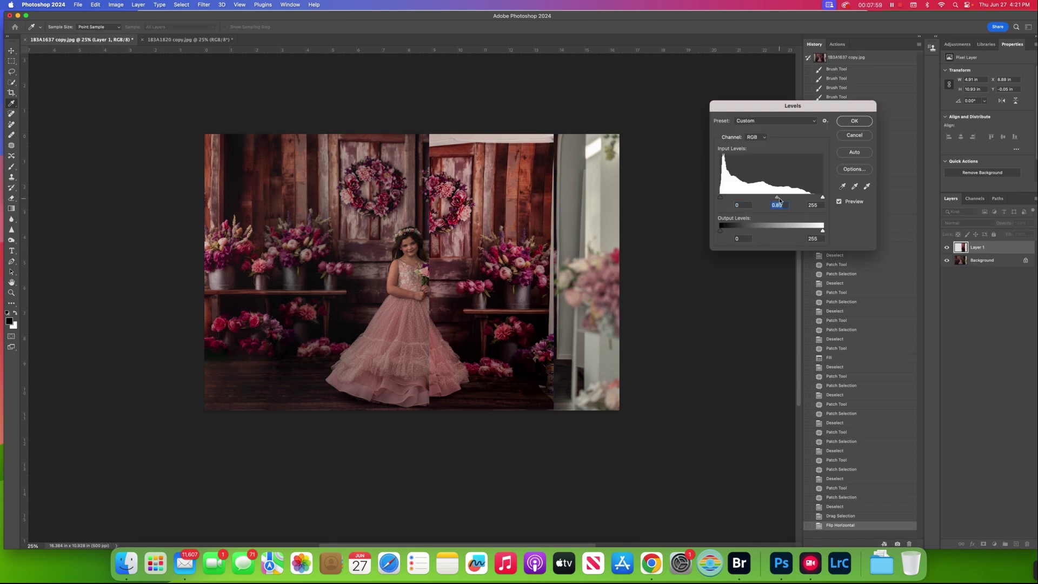
left_click(854, 121)
- Shift the pasted backdrop piece toward the right curtain and reverse its horizontal flip
key("v")
left_click_drag(500, 177, 534, 173)
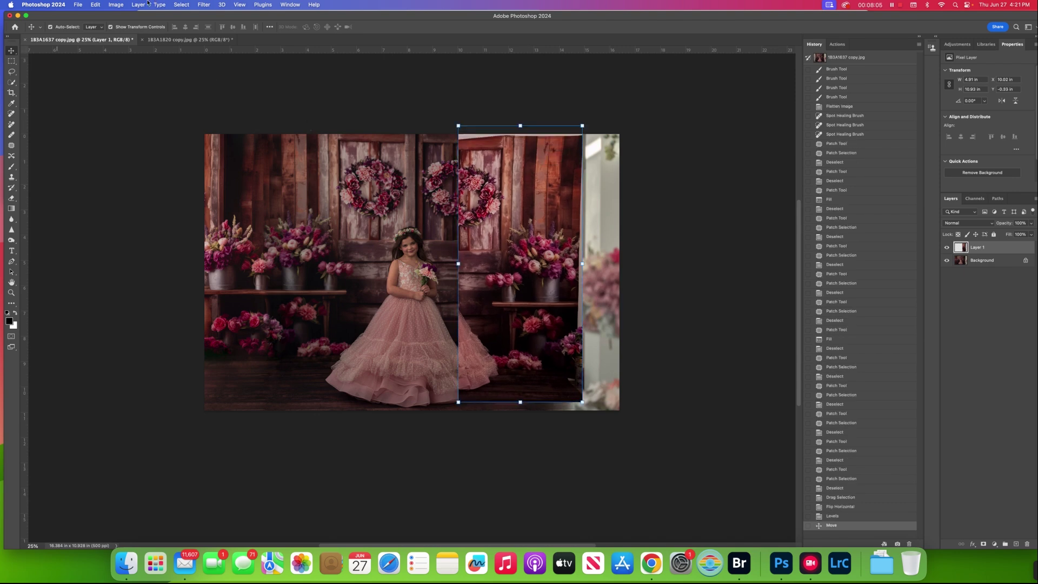
left_click(95, 5)
mouse_move(108, 205)
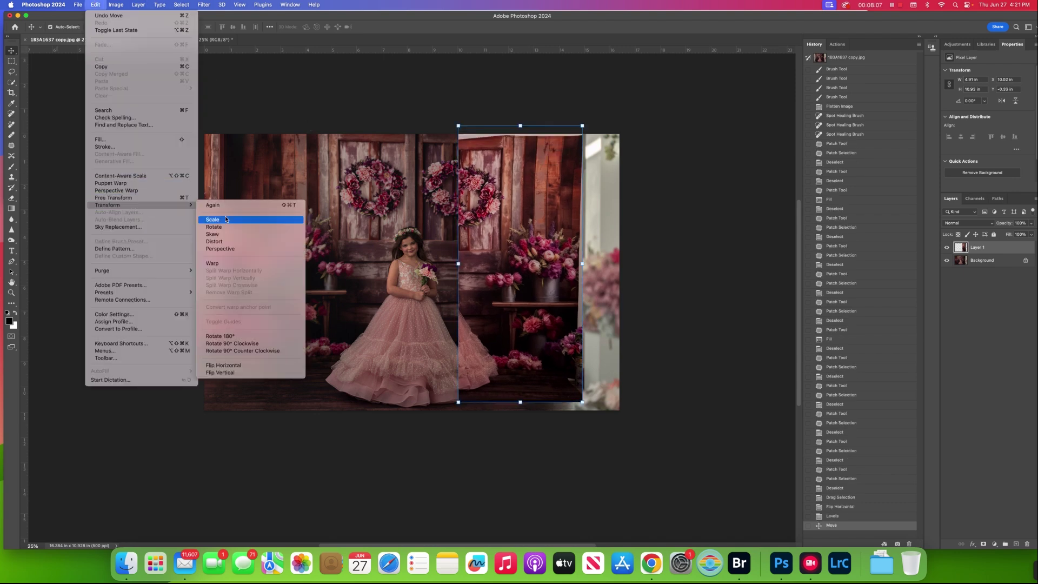
left_click(270, 365)
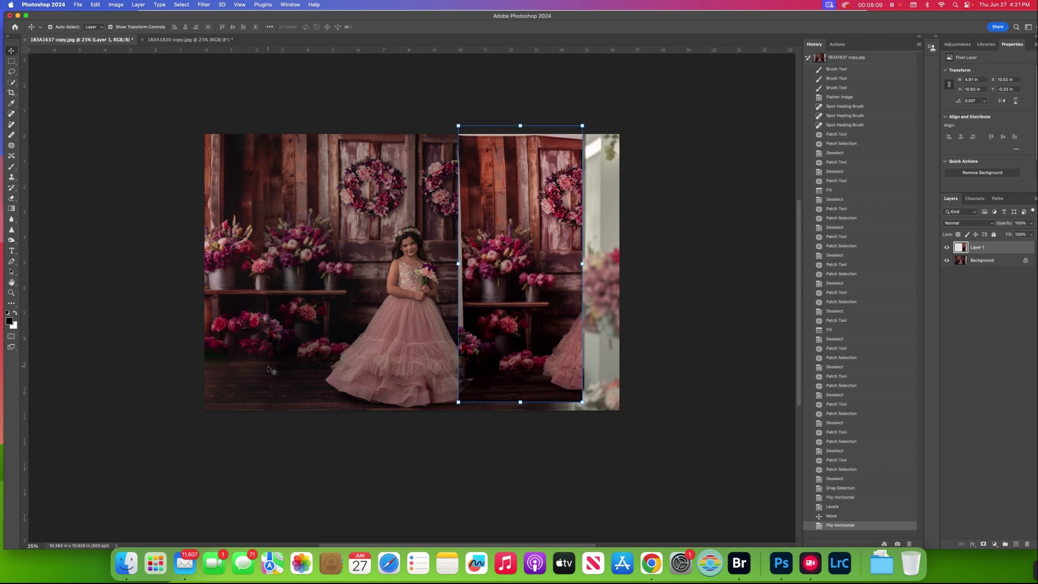
- Move the backdrop piece over the right curtain, scale it to about 91%, and line up its bench and flowers with the existing backdrop
left_click_drag(543, 256, 597, 228)
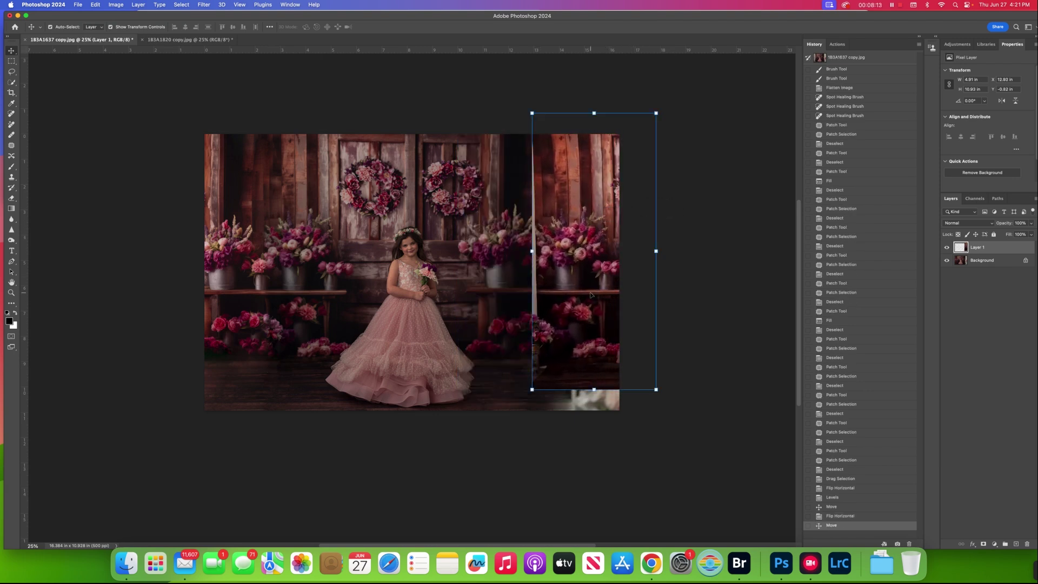
left_click_drag(591, 310, 612, 309)
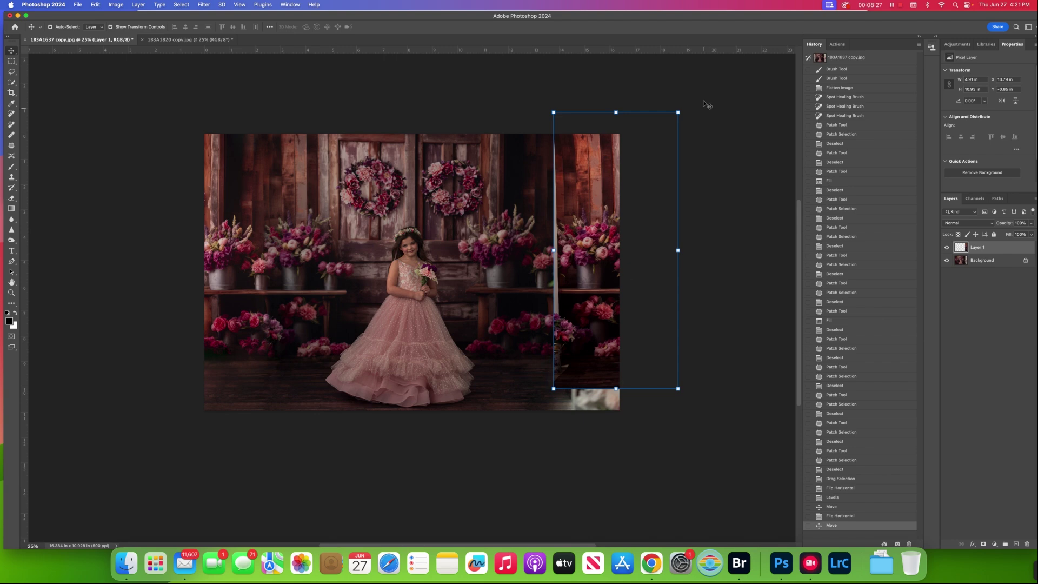
left_click_drag(676, 111, 663, 143)
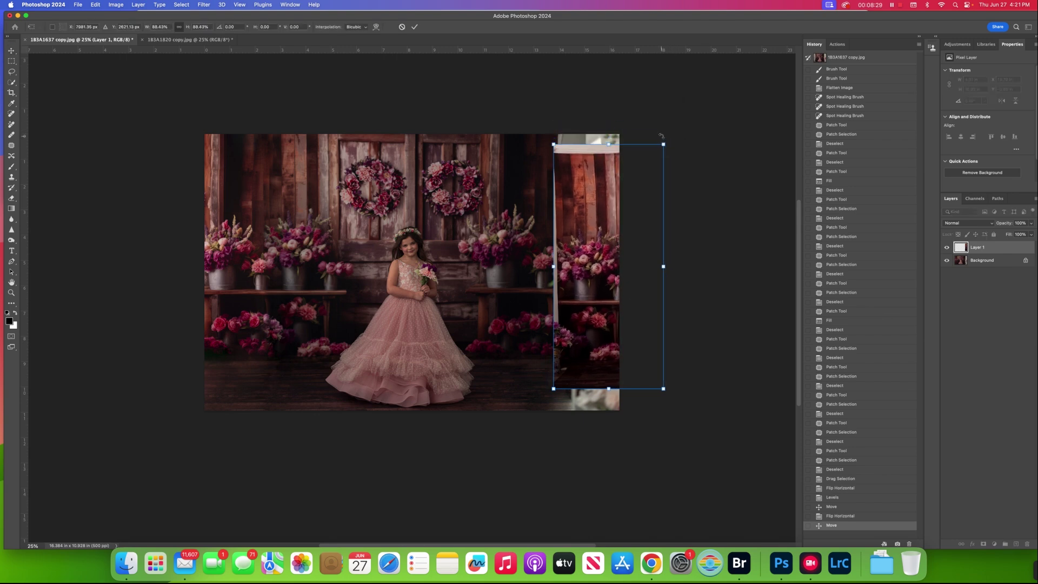
left_click_drag(582, 286, 572, 275)
left_click_drag(656, 132, 654, 127)
left_click_drag(655, 379, 655, 381)
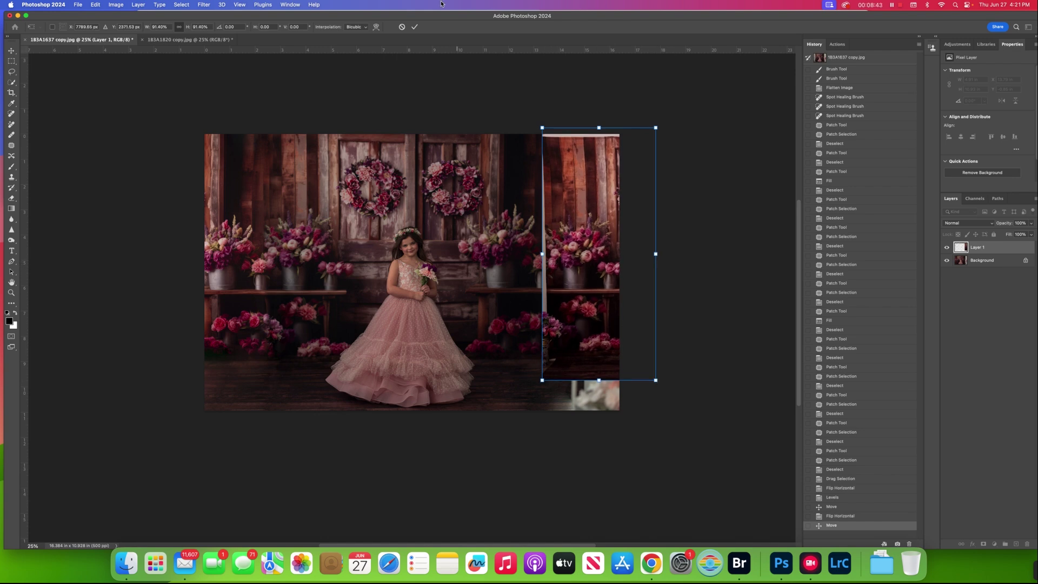
left_click(415, 26)
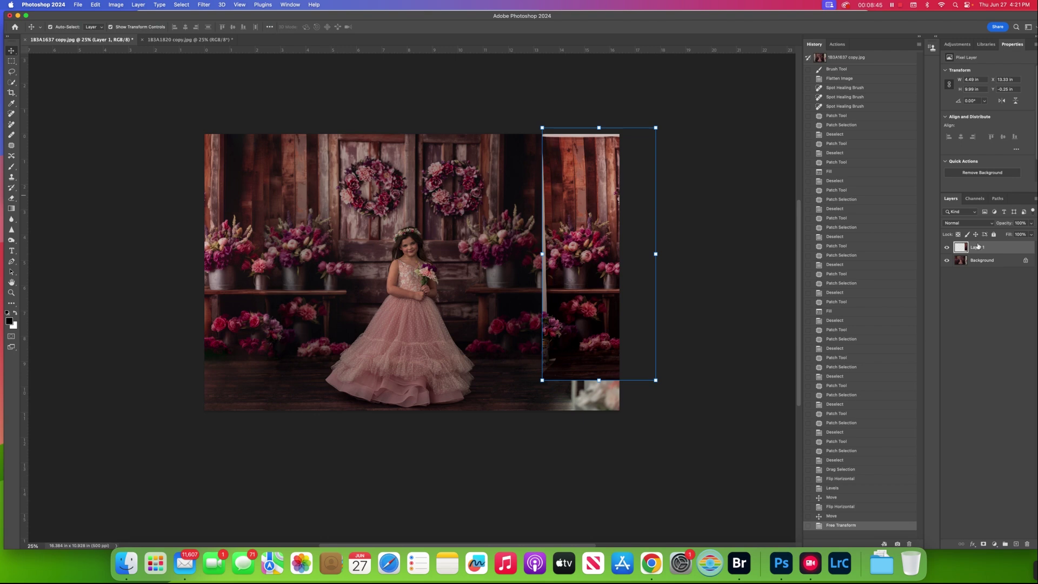
- Soften the pasted backdrop piece with a Gaussian Blur of 3.7 pixels radius
left_click(200, 5)
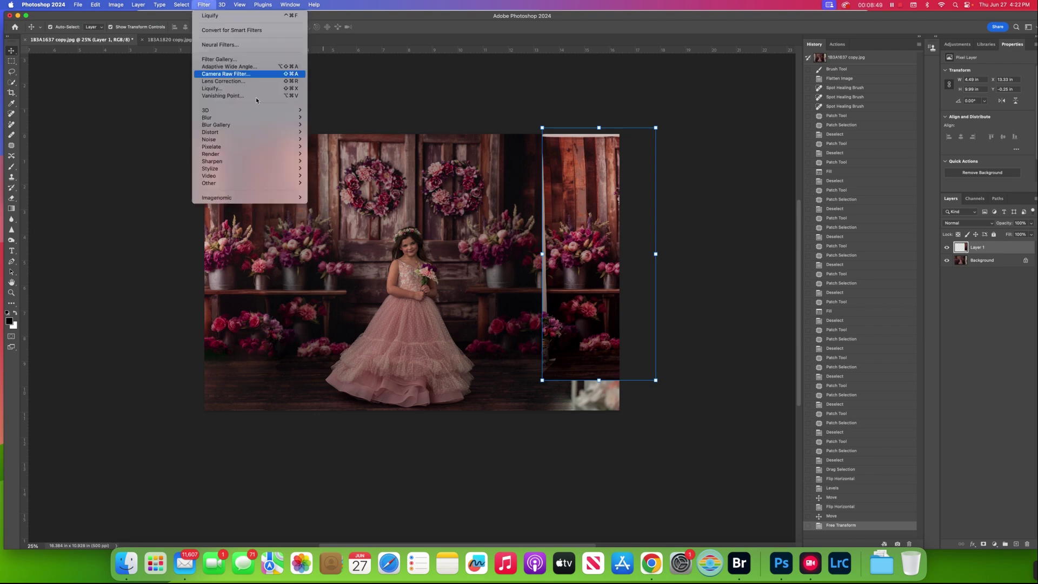
mouse_move(254, 120)
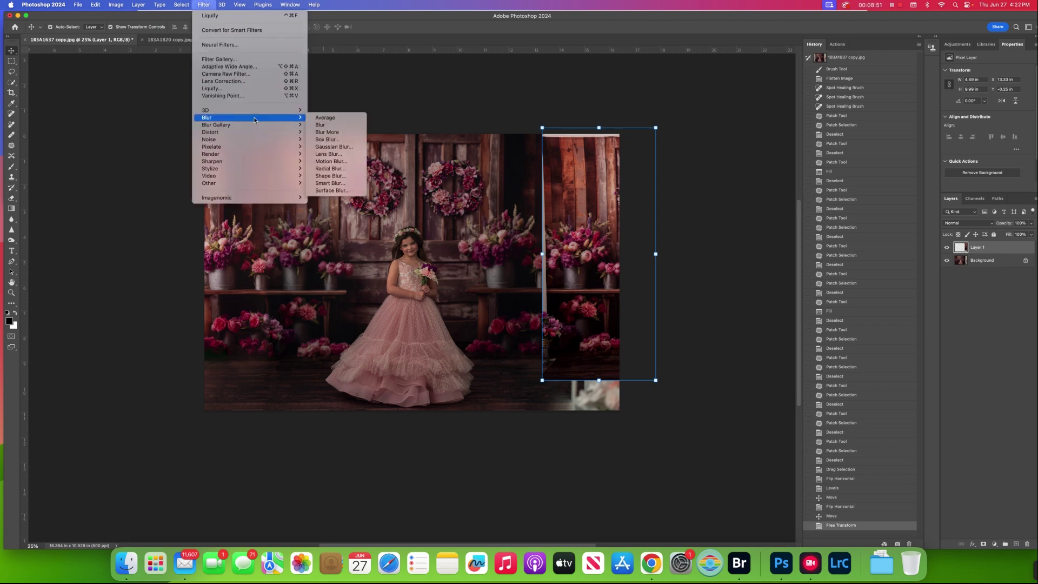
left_click(351, 147)
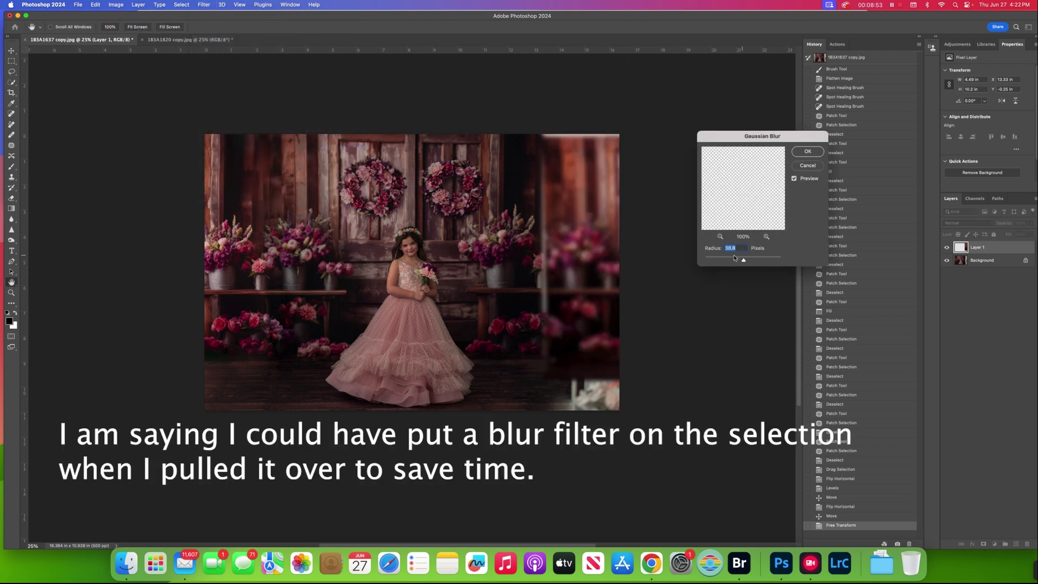
left_click(719, 260)
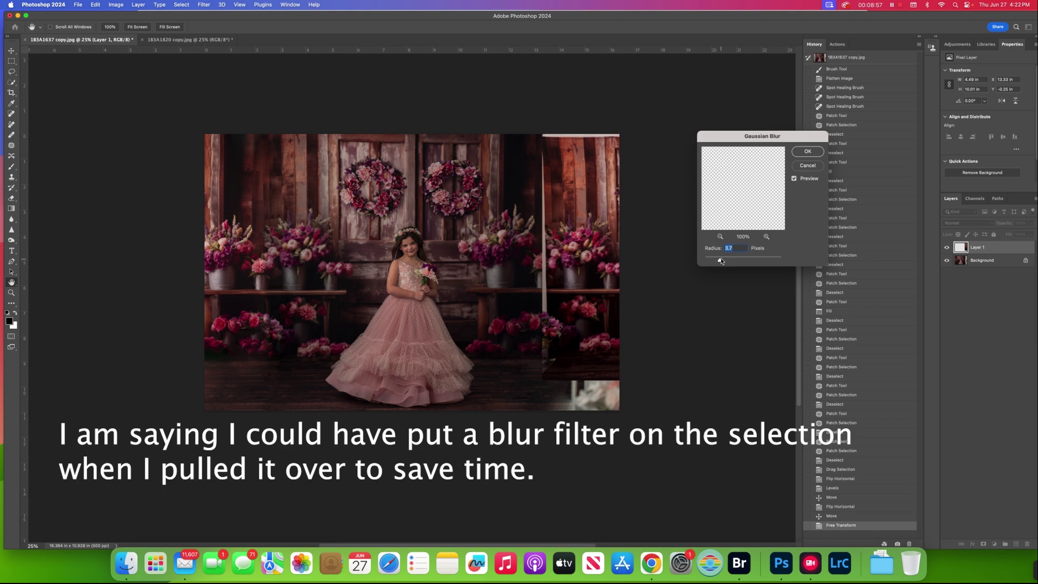
left_click(809, 151)
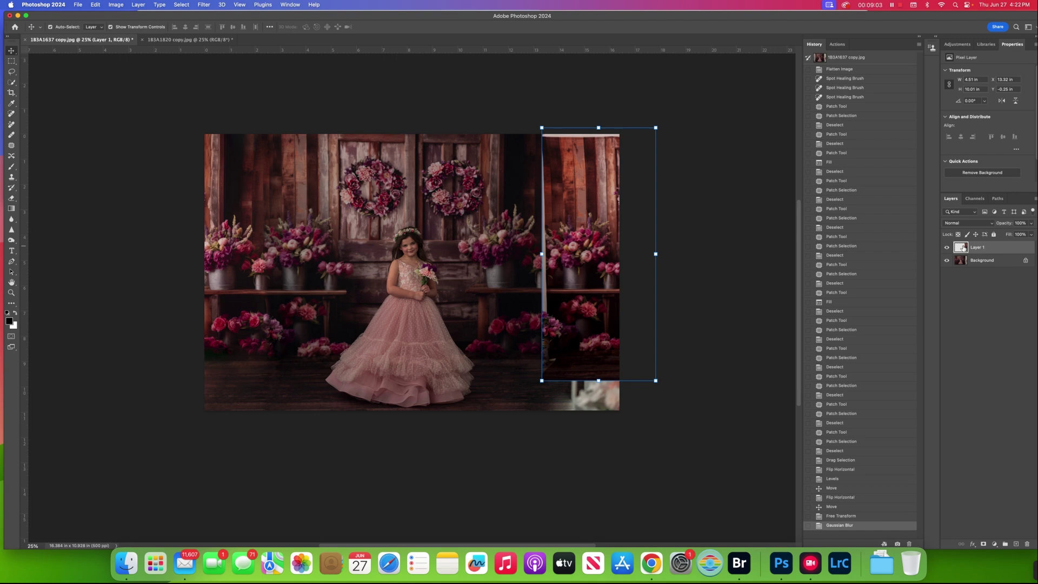
- Deepen the shadows of the blurred backdrop piece with another Levels adjustment to match the surrounding backdrop
key("super+l")
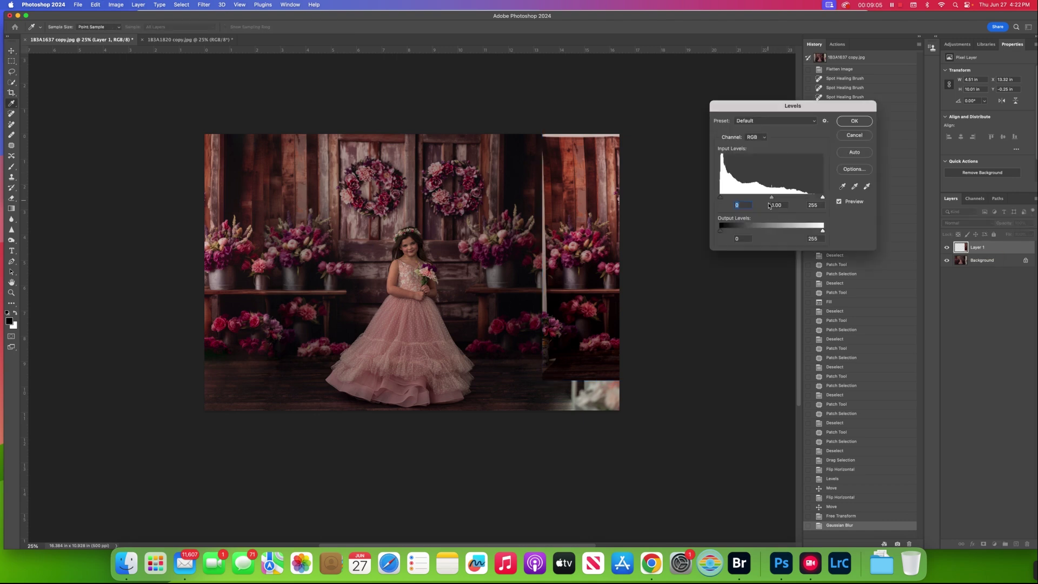
left_click_drag(772, 199, 724, 200)
left_click(852, 121)
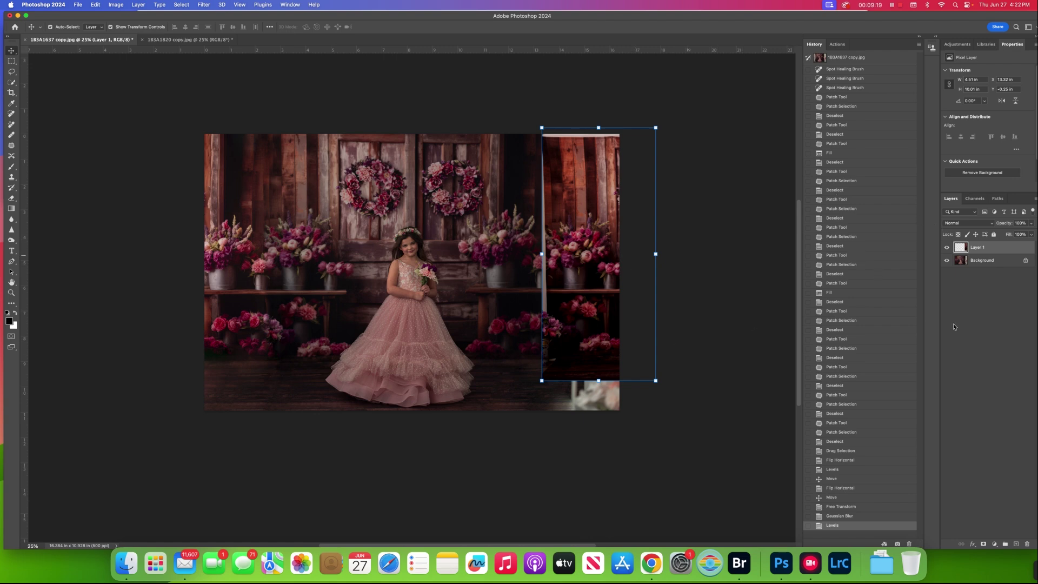
- Add a layer mask to the backdrop piece and paint black along its left edge to hide the white strip and hard seam
left_click(983, 544)
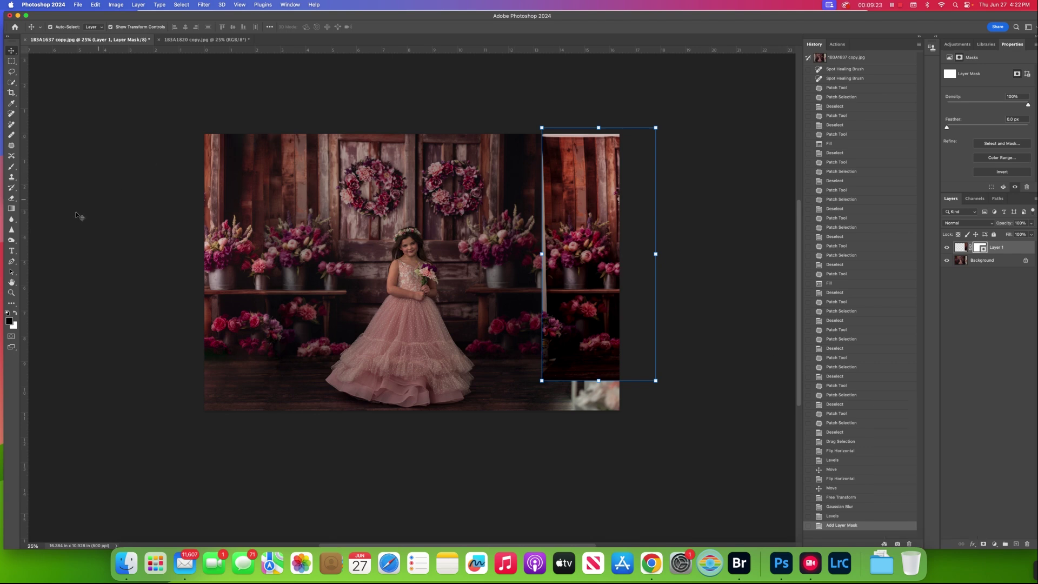
left_click(11, 166)
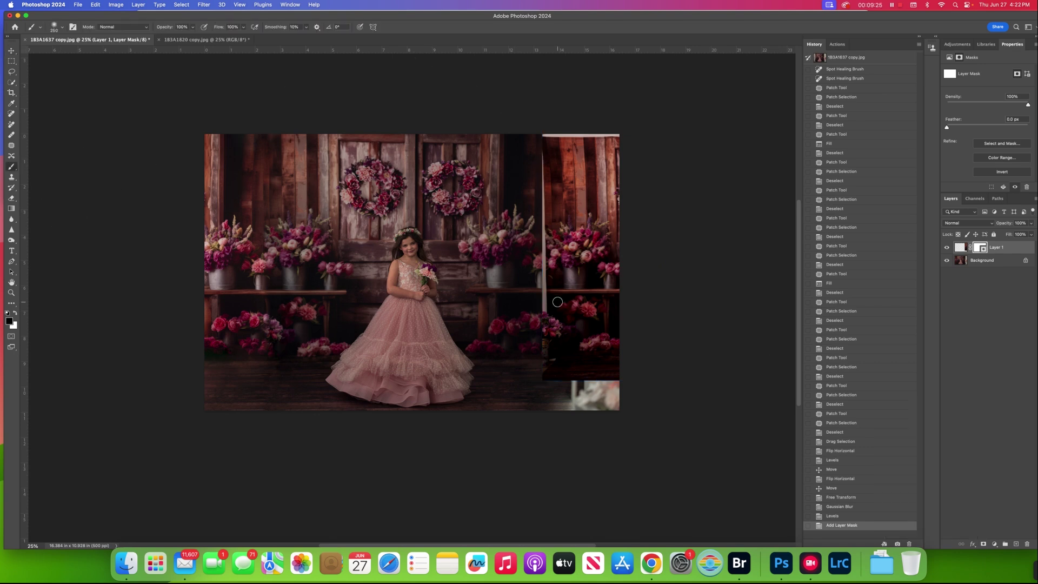
left_click_drag(543, 316, 541, 159)
left_click(541, 128)
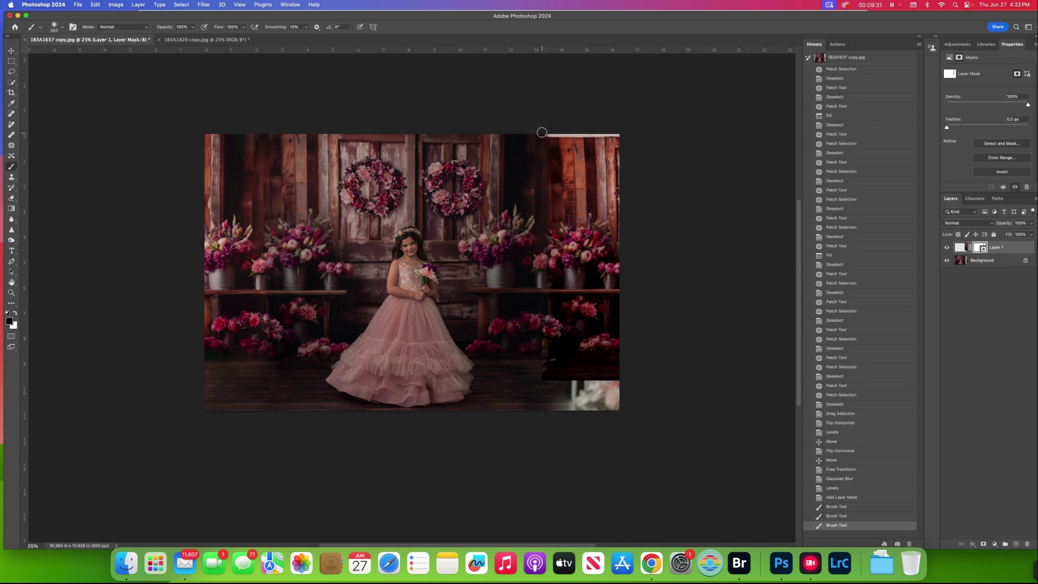
left_click_drag(547, 225, 552, 131)
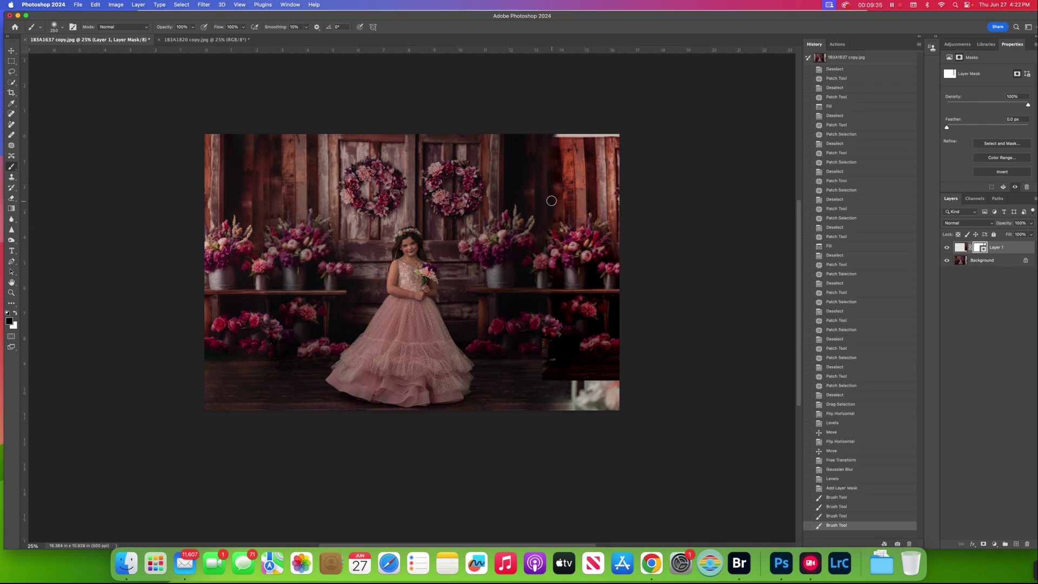
- Mask out the piece's remaining edges around the flowers and dark lower floor using different brush sizes, and flatten the image
key("bracketleft")
key("bracketleft")
key("bracketleft")
left_click_drag(545, 281, 557, 262)
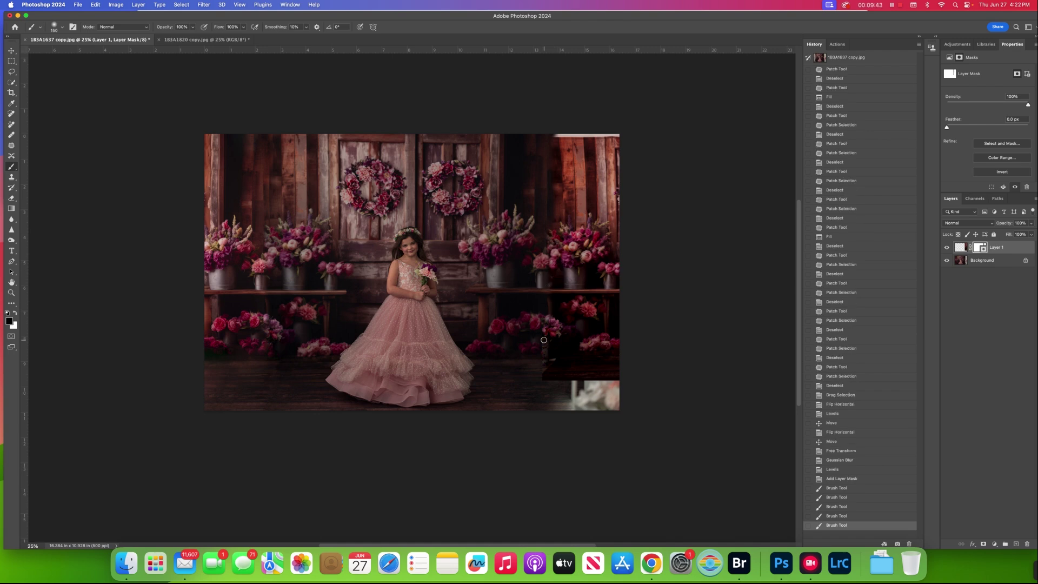
mouse_move(547, 366)
left_mouse_down()
mouse_move(544, 380)
mouse_move(574, 372)
mouse_move(544, 356)
mouse_move(586, 369)
mouse_move(608, 363)
left_mouse_up()
key("bracketright")
key("bracketright")
key("bracketright")
key("bracketright")
key("bracketright")
key("bracketright")
left_click(15, 313)
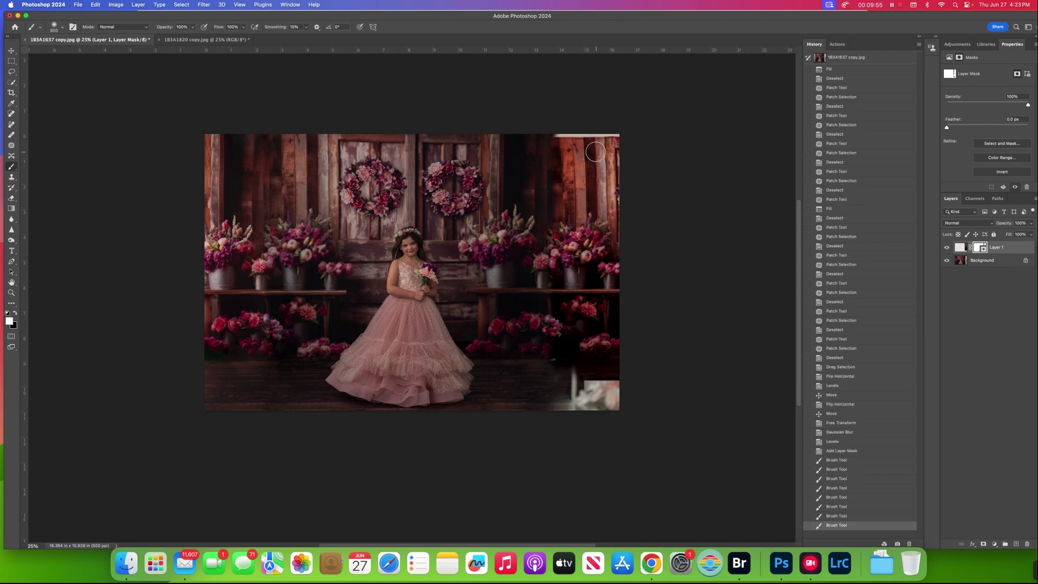
left_click(139, 5)
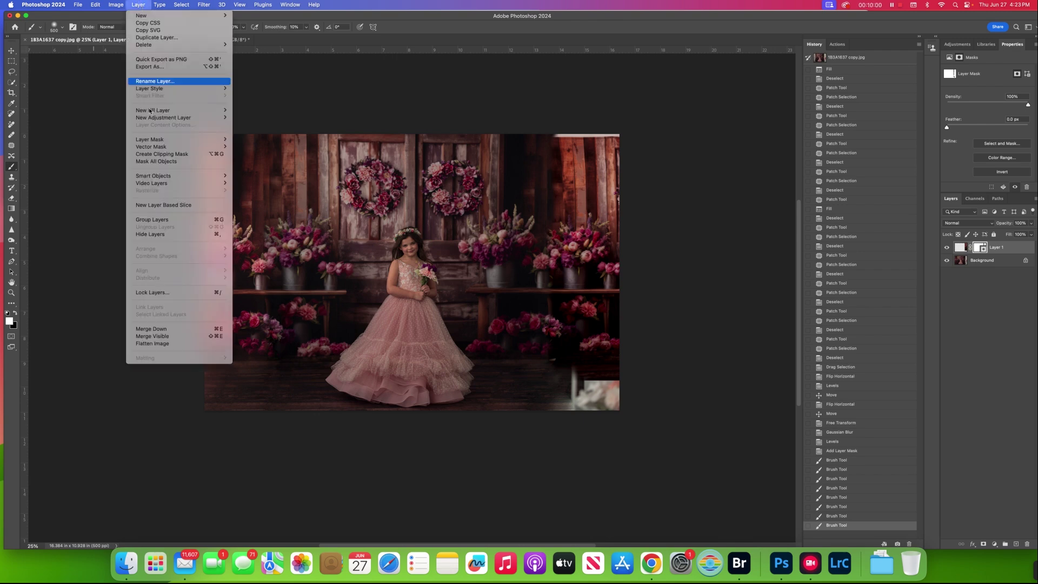
left_click(156, 344)
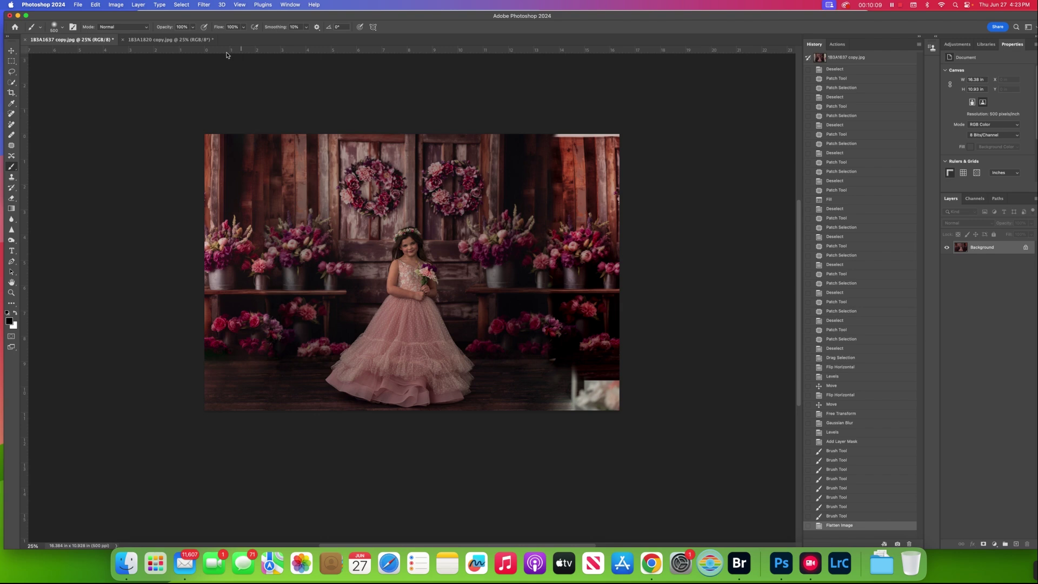
- Open Liquify and, with a 500-size warp brush, push the backdrop's upper edge over the start of the white strip at the upper right
left_click(206, 6)
left_click(226, 93)
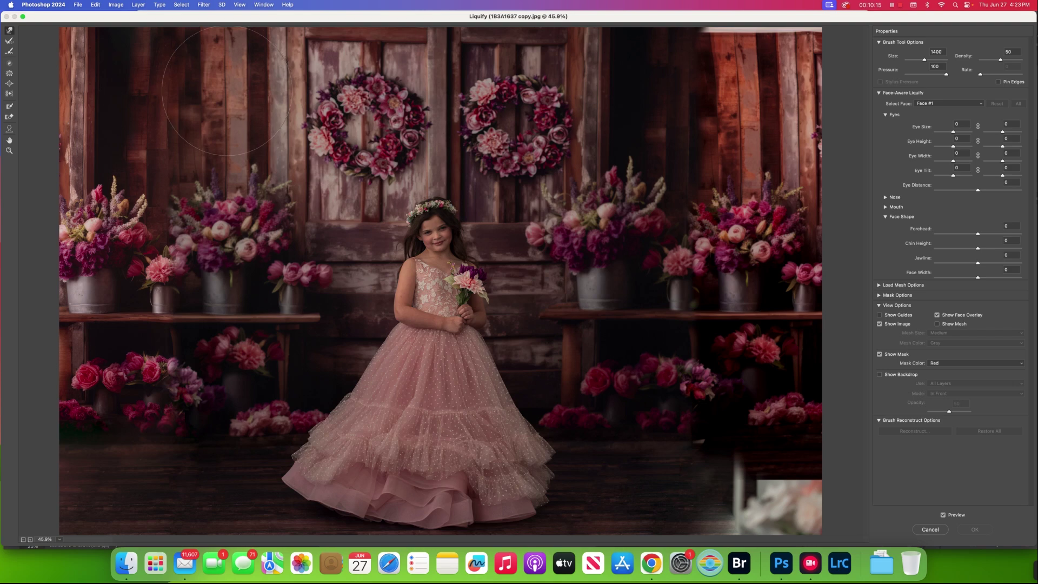
key("super+minus")
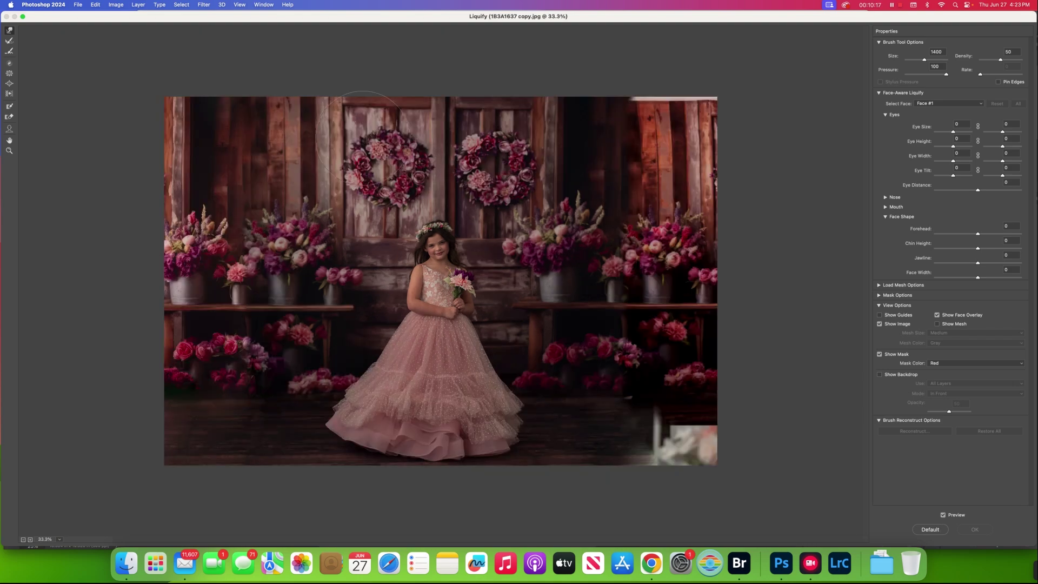
key("bracketleft")
key("bracketleft")
key("bracketleft")
key("bracketleft")
key("bracketleft")
key("bracketleft")
key("bracketleft")
key("bracketleft")
key("bracketleft")
left_click(640, 100)
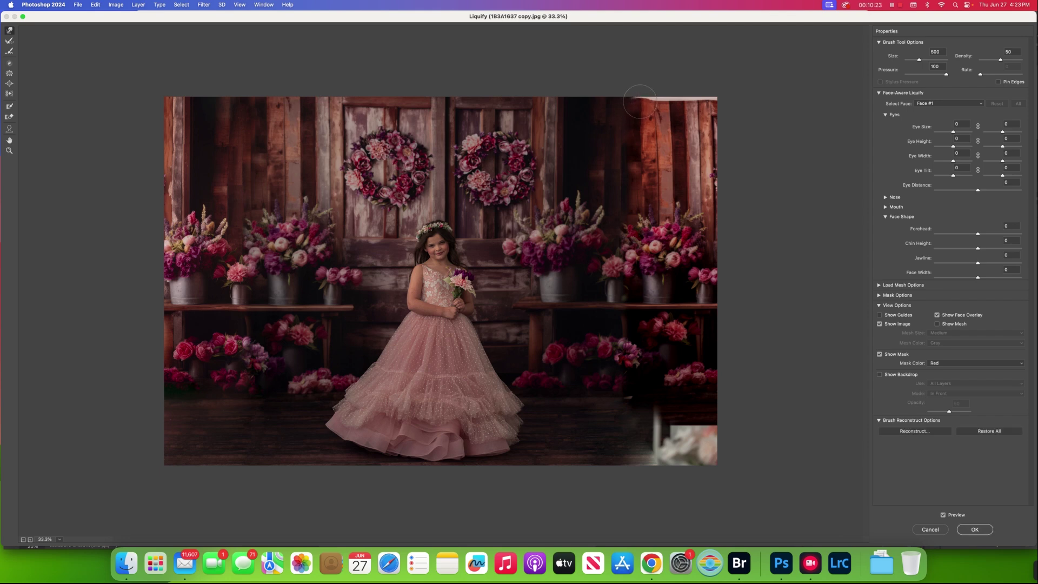
left_click_drag(632, 100, 632, 93)
left_click_drag(636, 131, 641, 130)
key("bracketright")
key("bracketleft")
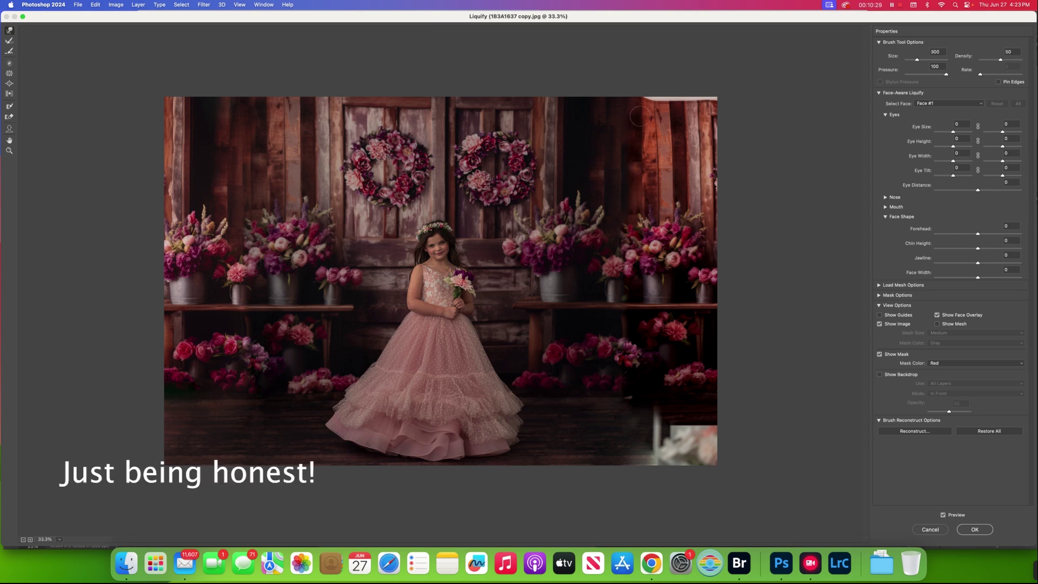
- Enlarge the warp brush, push the wood over the rest of the white strip up to the corner, and apply Liquify
key("bracketright")
key("bracketright")
key("bracketright")
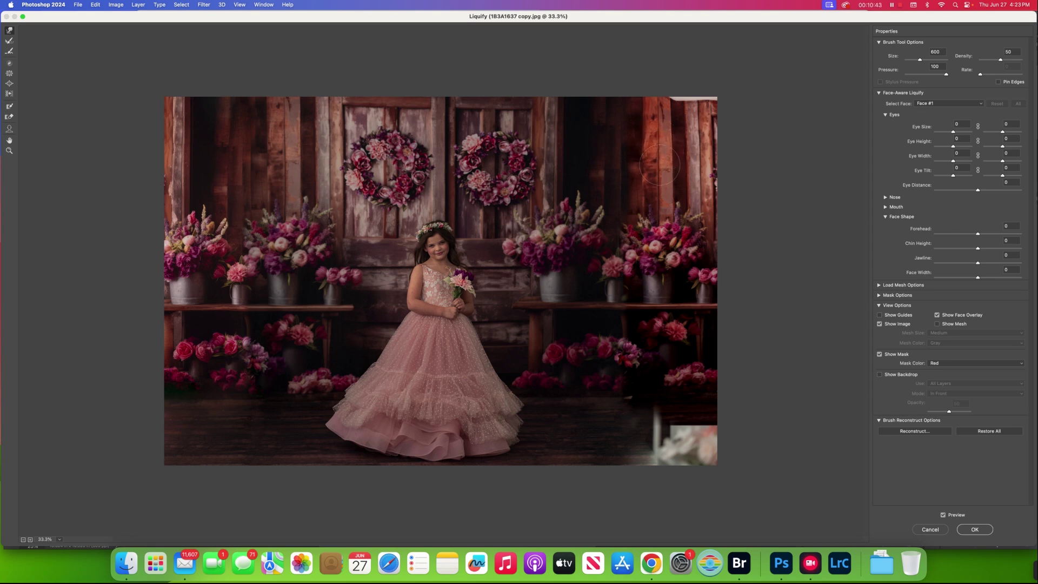
key("bracketright")
key("bracketright")
key("bracketright")
key("bracketright")
left_click(975, 530)
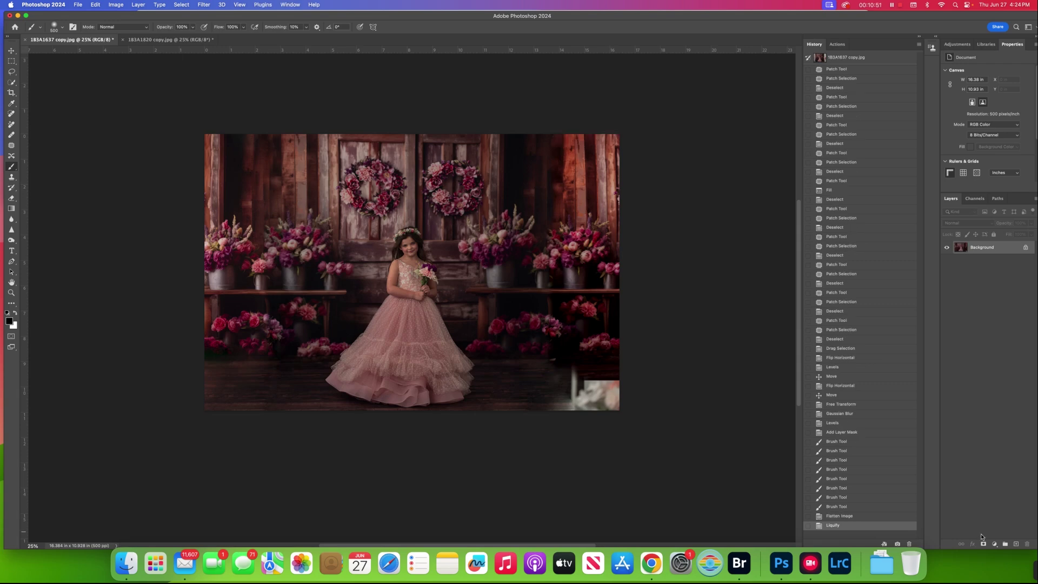
- Outline the white curtain and flower remnant on the lower-right floor with the Patch tool and replace it with a Content-Aware fill
left_click(12, 146)
mouse_move(547, 373)
left_mouse_down()
mouse_move(639, 430)
mouse_move(643, 373)
mouse_move(570, 360)
mouse_move(551, 372)
left_mouse_up()
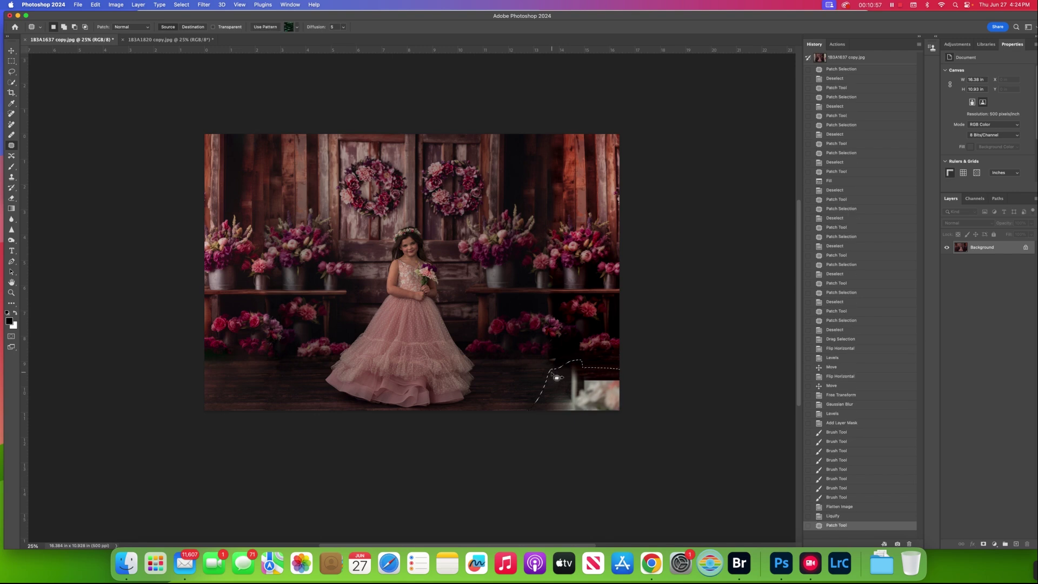
key("shift+BackSpace")
left_click(573, 236)
key("super+d")
- Fill the small uneven patch of floor just below the right-hand flowers with Content-Aware and deselect
mouse_move(558, 363)
left_mouse_down()
mouse_move(551, 359)
mouse_move(565, 361)
left_mouse_up()
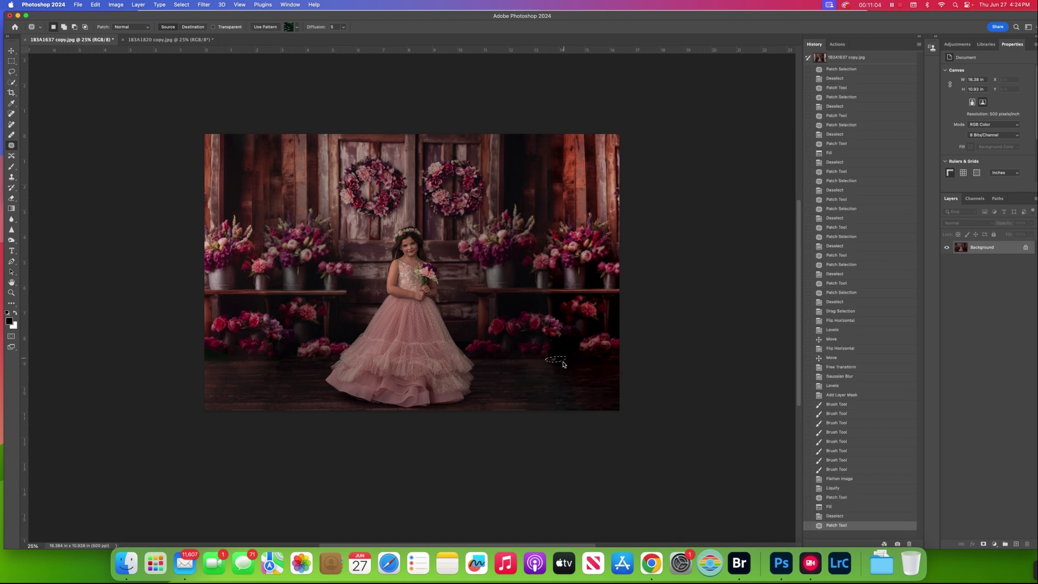
key("shift+BackSpace")
left_click(573, 234)
key("super+d")
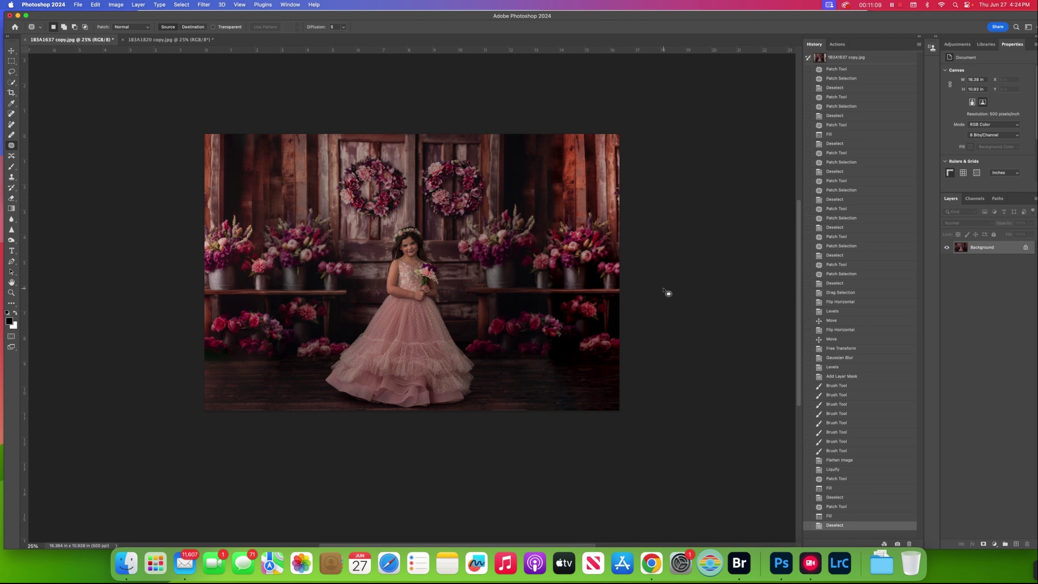
- Clean the backdrop's upper right edge with a Content-Aware fill, patch it from the wood beside it, and deselect
mouse_move(617, 148)
left_mouse_down()
mouse_move(617, 134)
mouse_move(625, 251)
left_mouse_up()
left_click_drag(646, 134, 637, 157)
key("shift+BackSpace")
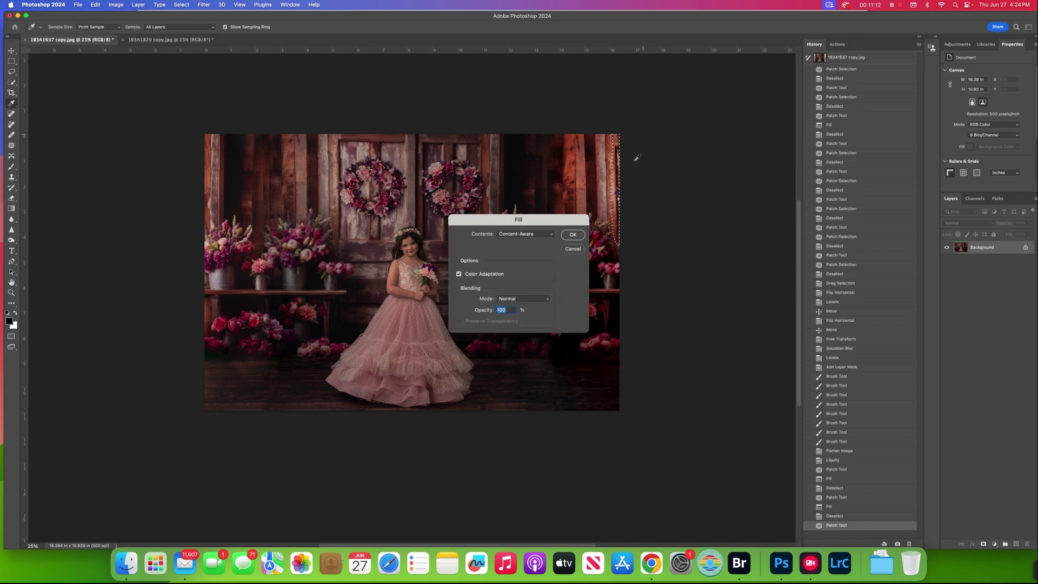
left_click(573, 235)
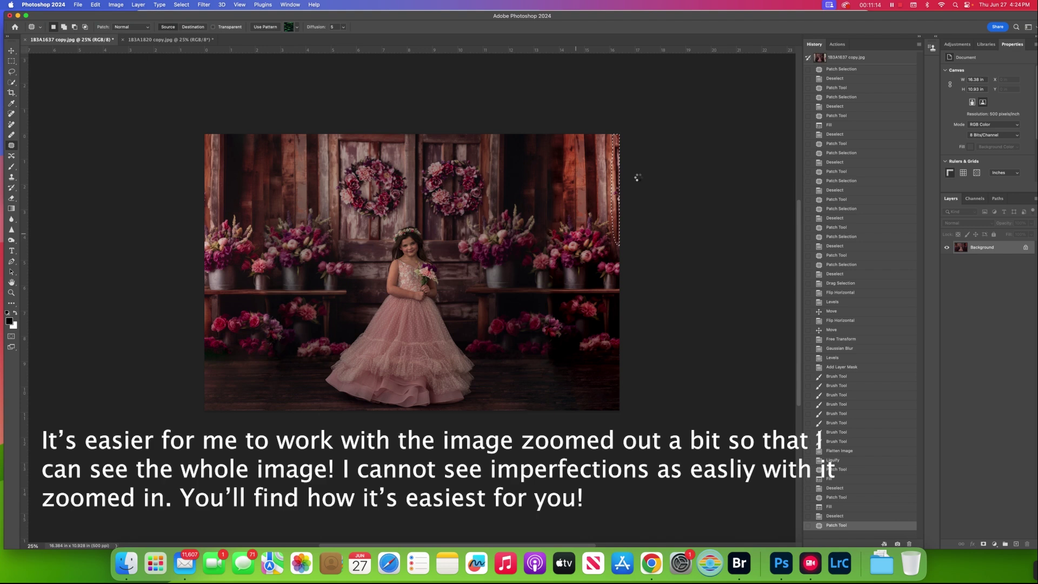
left_click_drag(615, 175, 585, 174)
key("super+d")
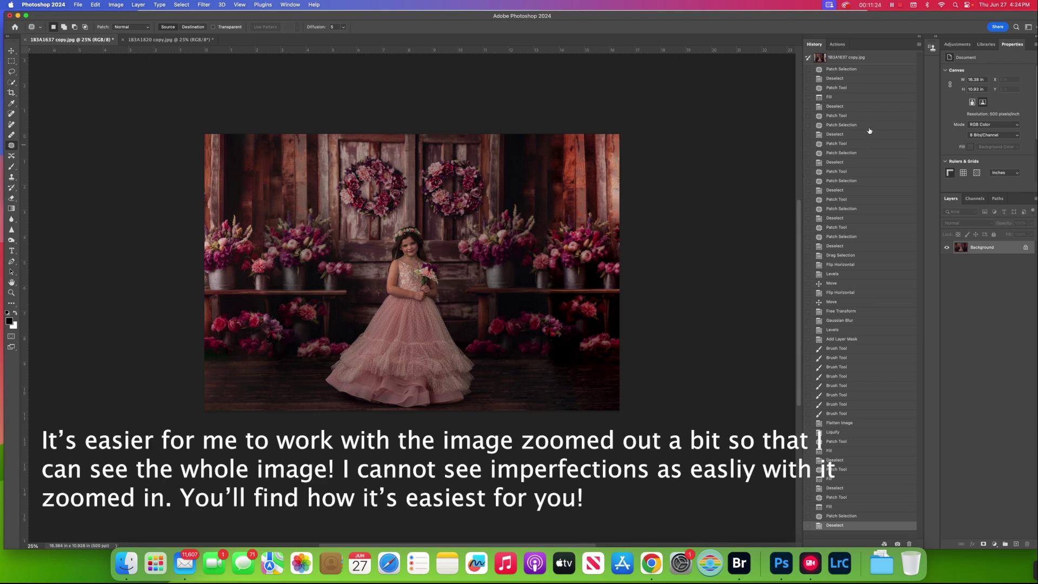
- Run the Center Stage action from the Instant Overlays Vol.2 set on the portrait
left_click(838, 43)
scroll(876, 300, "down", 15)
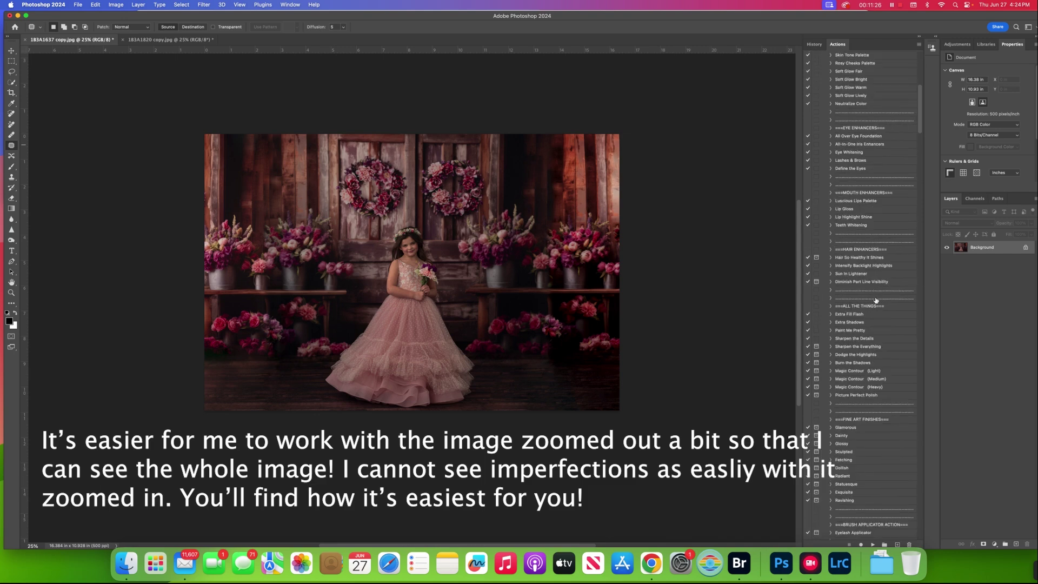
scroll(876, 301, "down", 20)
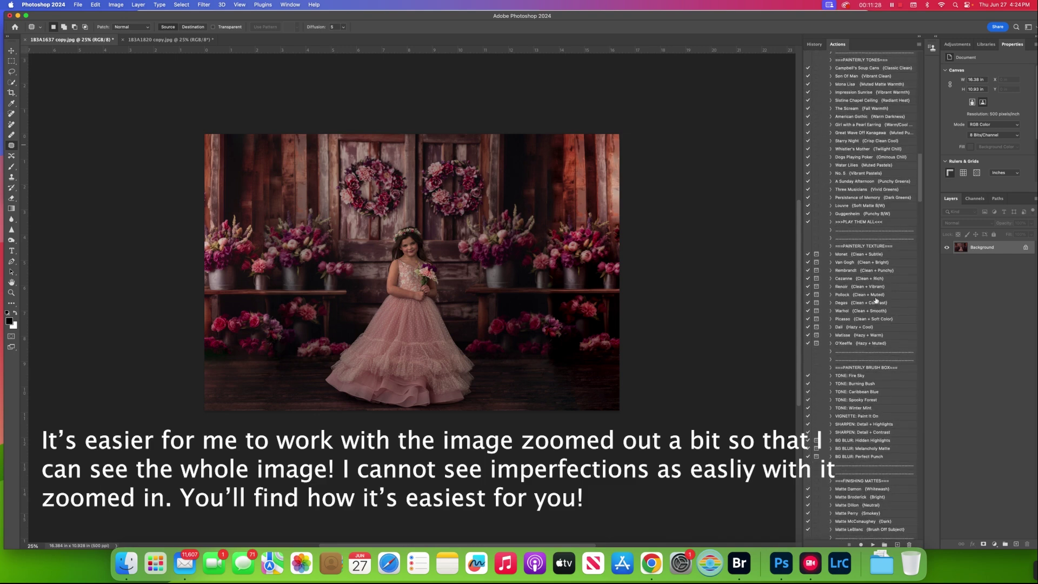
scroll(876, 301, "down", 20)
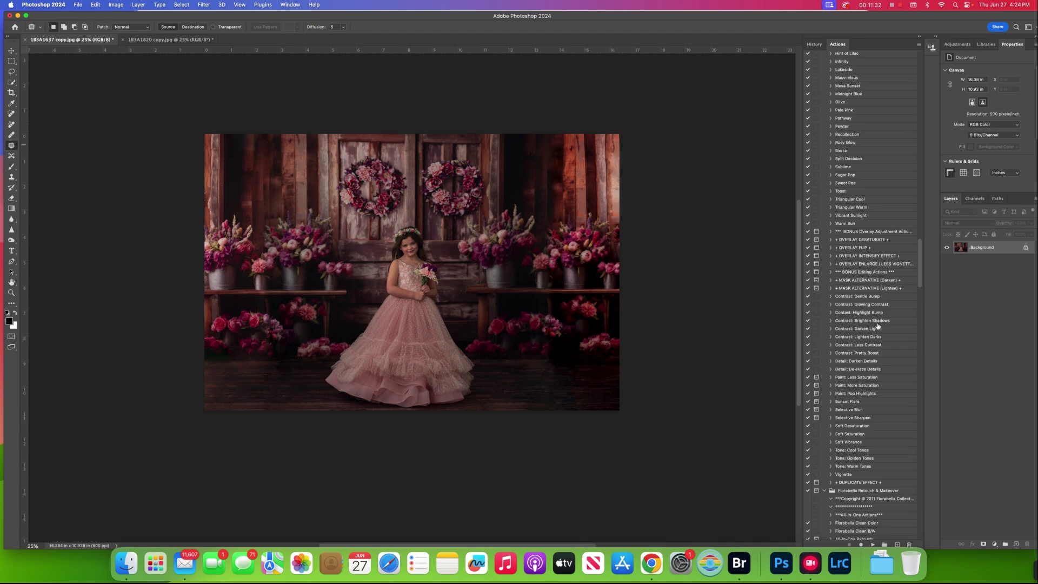
scroll(877, 326, "up", 10)
left_click(856, 168)
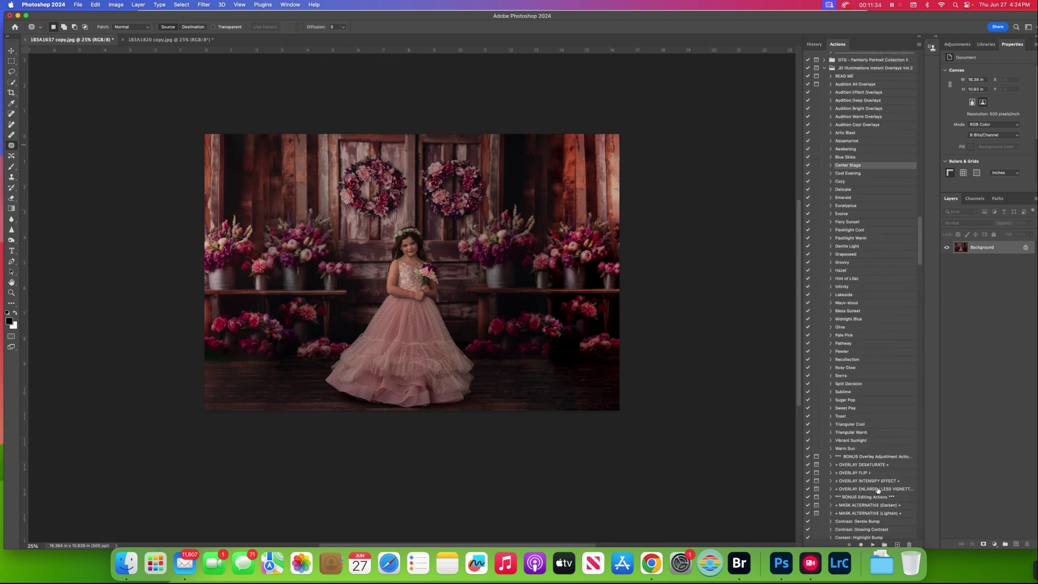
left_click(872, 539)
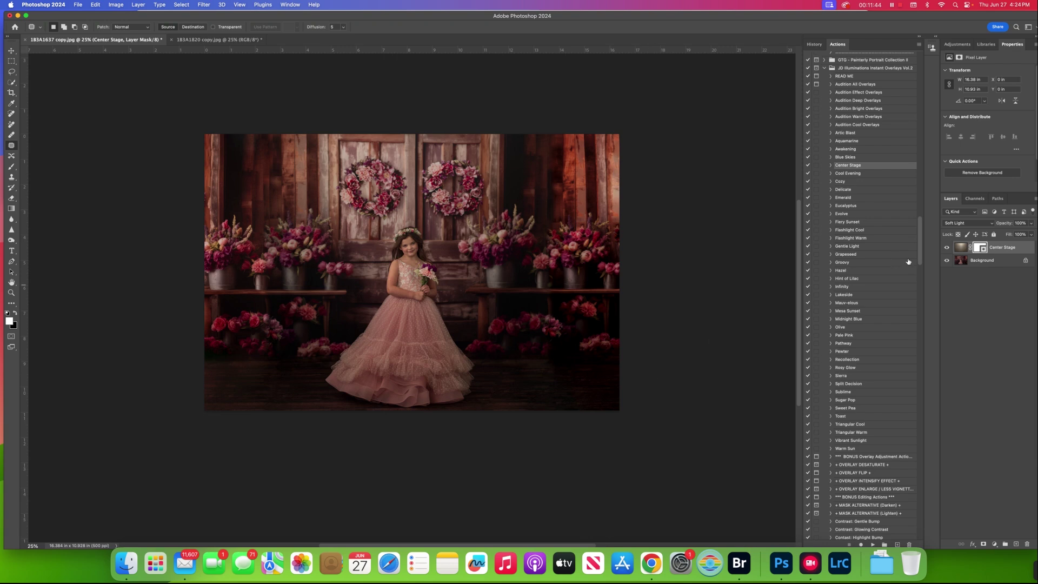
- Paint black on the Center Stage layer mask over the girl and her gown to remove the overlay there
left_click(15, 313)
left_click(11, 167)
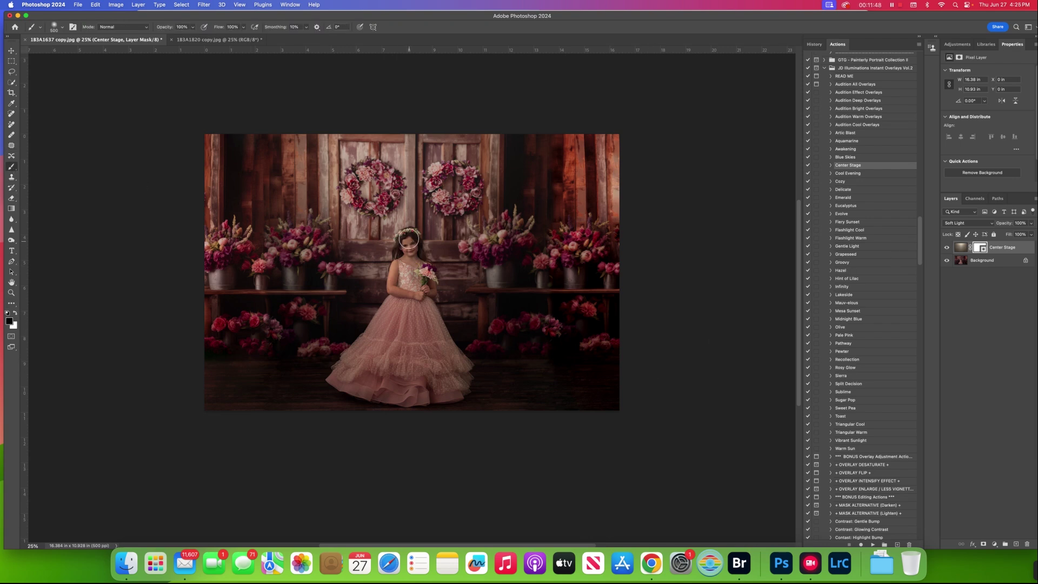
mouse_move(394, 312)
left_mouse_down()
mouse_move(360, 376)
mouse_move(438, 381)
mouse_move(415, 348)
mouse_move(413, 301)
mouse_move(390, 351)
mouse_move(351, 375)
left_mouse_up()
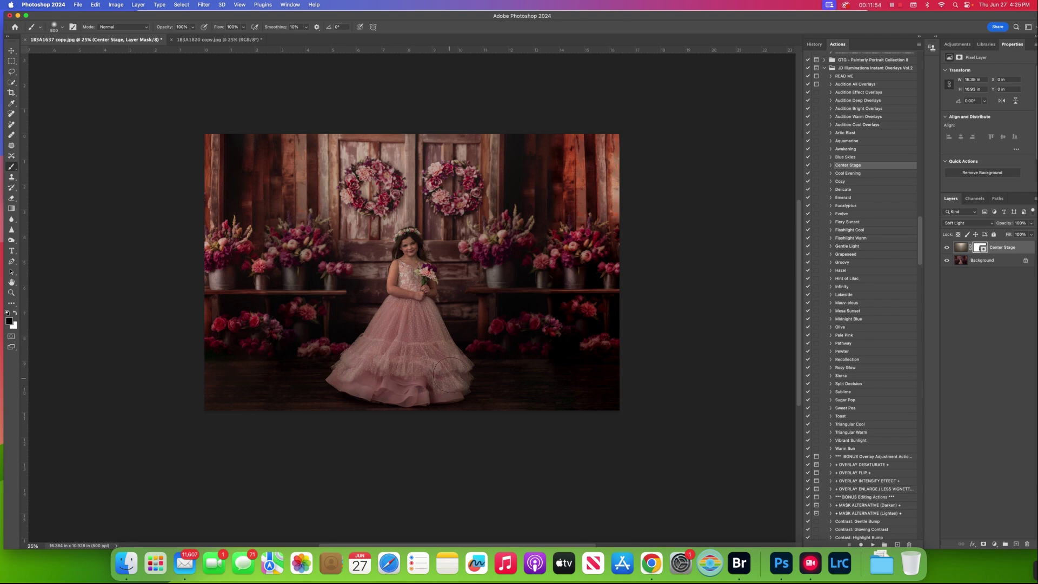
- Run the Turner (light paint + extra rich) action, accept flattening, and lower the Turner group's opacity to 40%
scroll(854, 274, "down", 20)
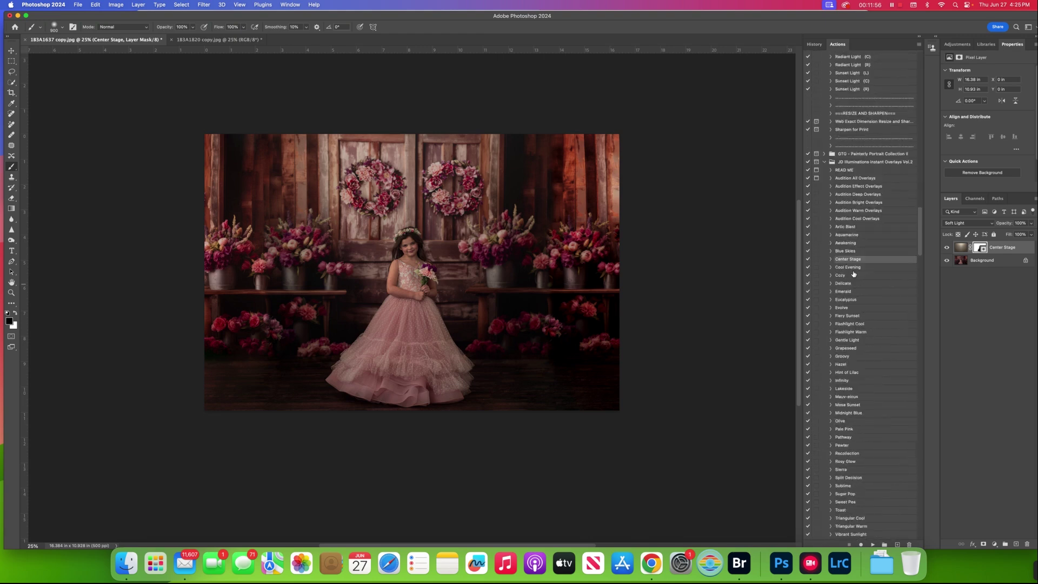
scroll(853, 273, "down", 10)
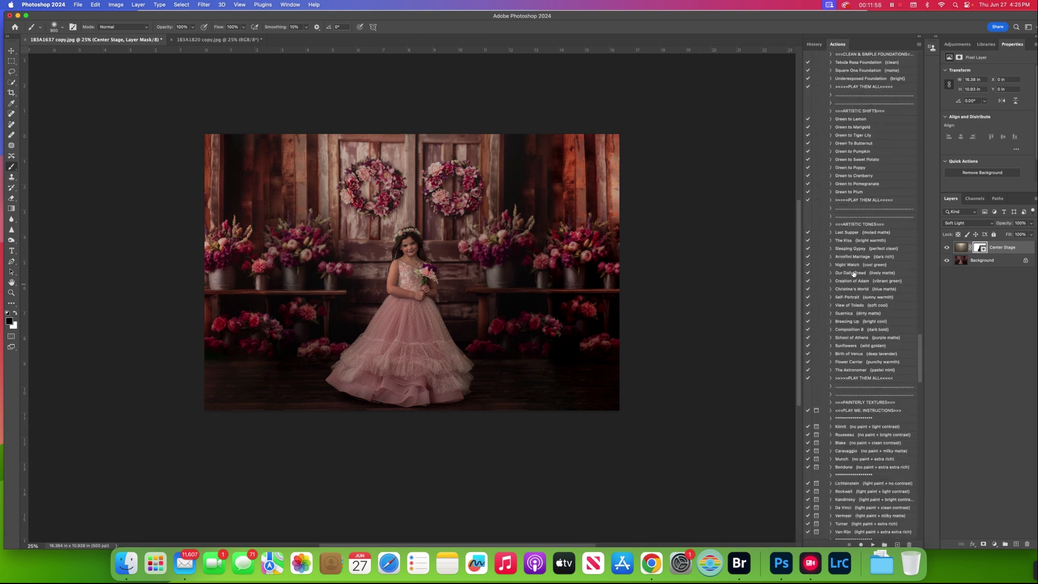
scroll(853, 274, "down", 20)
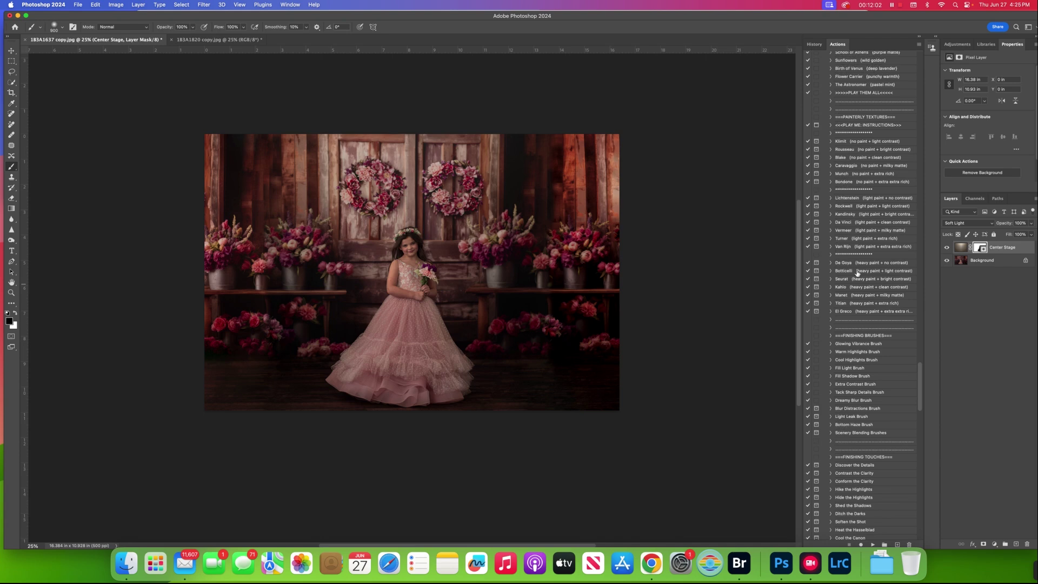
left_click(869, 240)
left_click(872, 545)
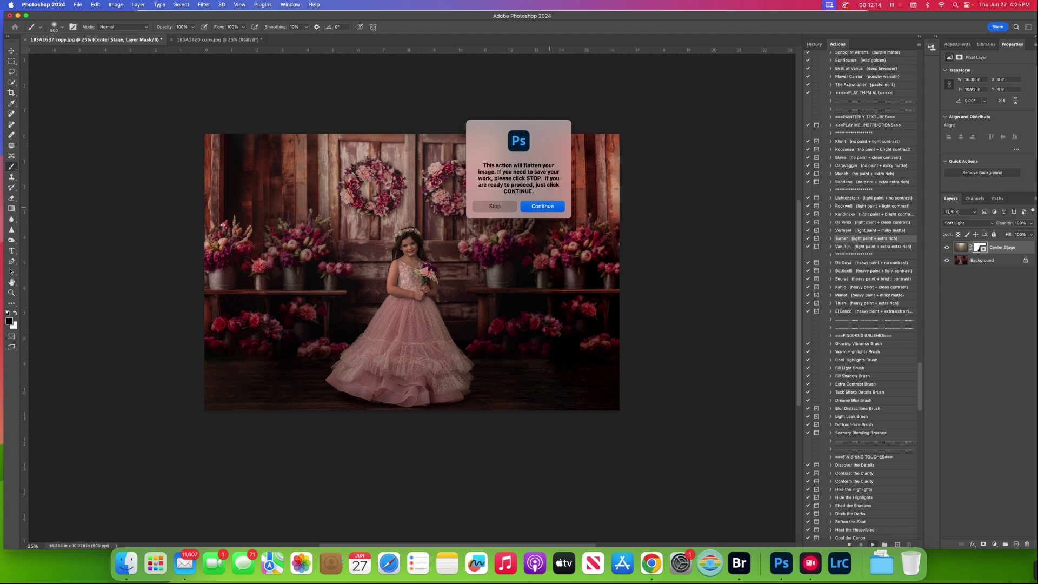
key("Return")
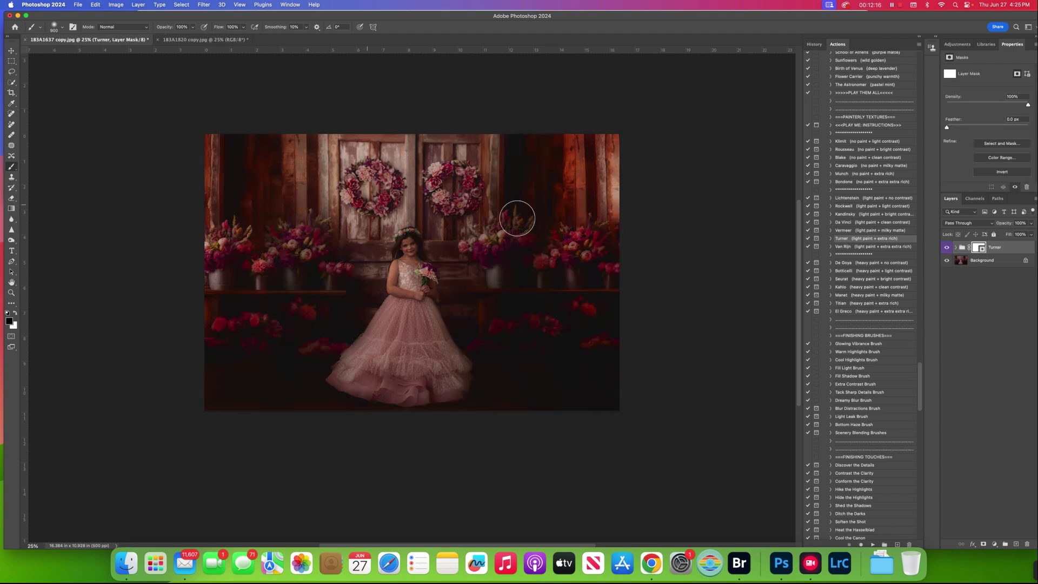
left_click(1031, 222)
left_click_drag(1032, 234, 1006, 237)
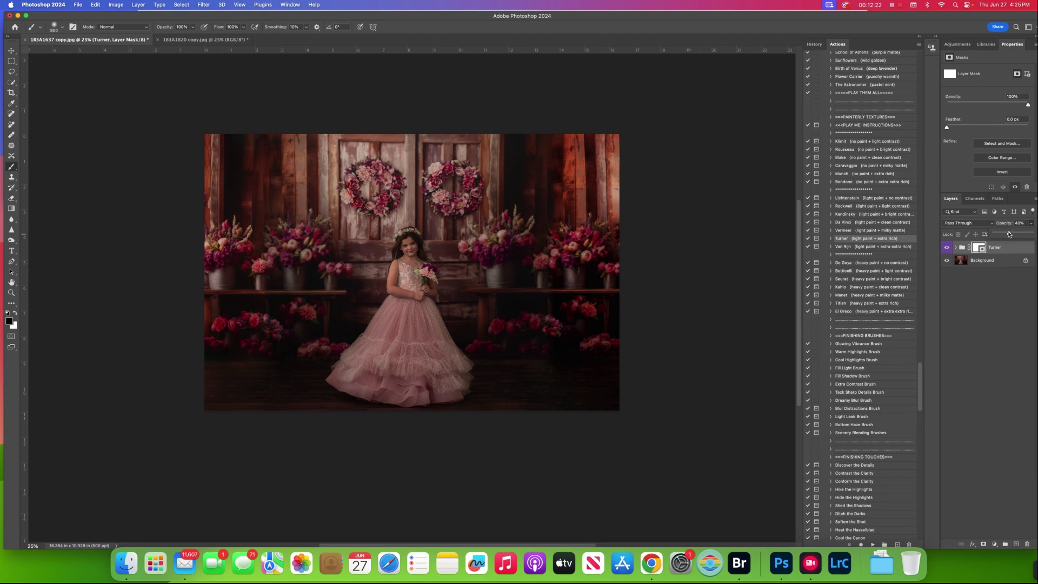
- Paint black on the Turner group's mask over the girl's face with a smaller brush
left_click(981, 247)
key("bracketleft")
key("bracketleft")
left_click_drag(409, 248, 407, 266)
- Run the Romanticism (pure clean) finishing tone action, accepting its flatten prompt, and flatten the resulting layers
scroll(863, 385, "down", 10)
left_click(870, 396)
left_click(873, 545)
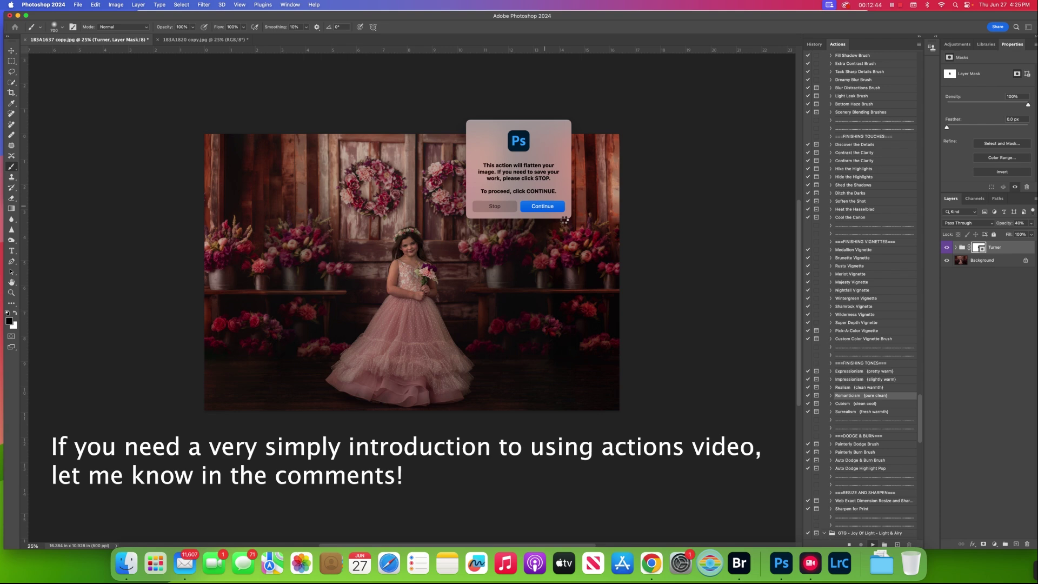
left_click(561, 210)
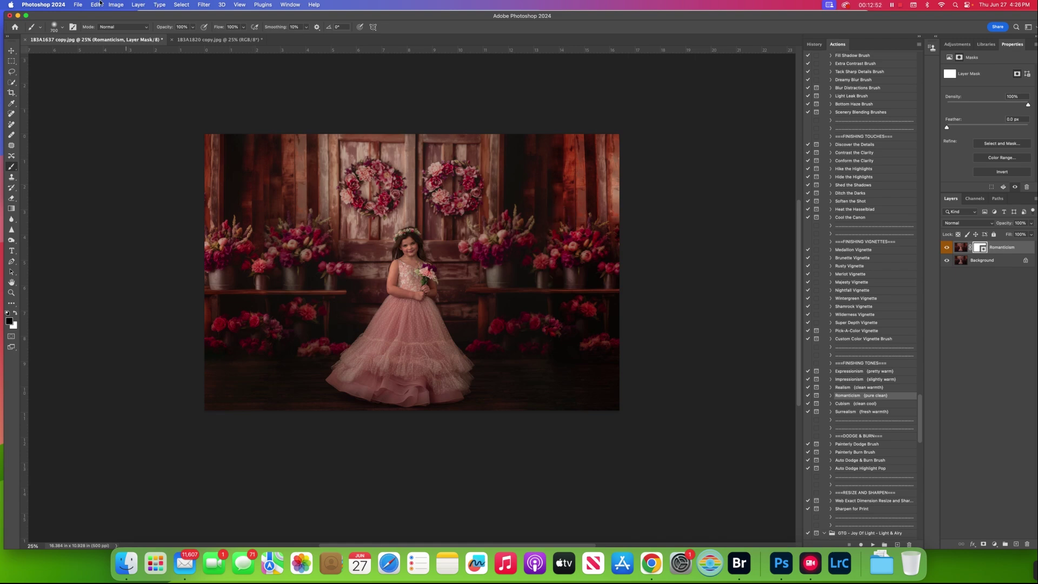
left_click(139, 5)
left_click(181, 345)
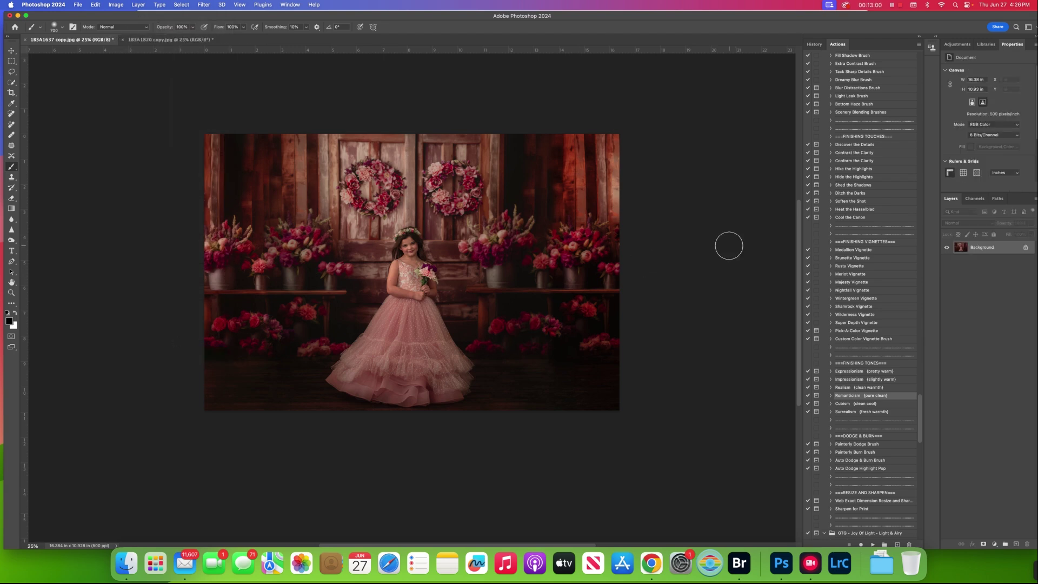
- Run the Leonardo Foundation (Bright + Vibrant) action and lower its group's opacity to 33%
scroll(845, 385, "up", 20)
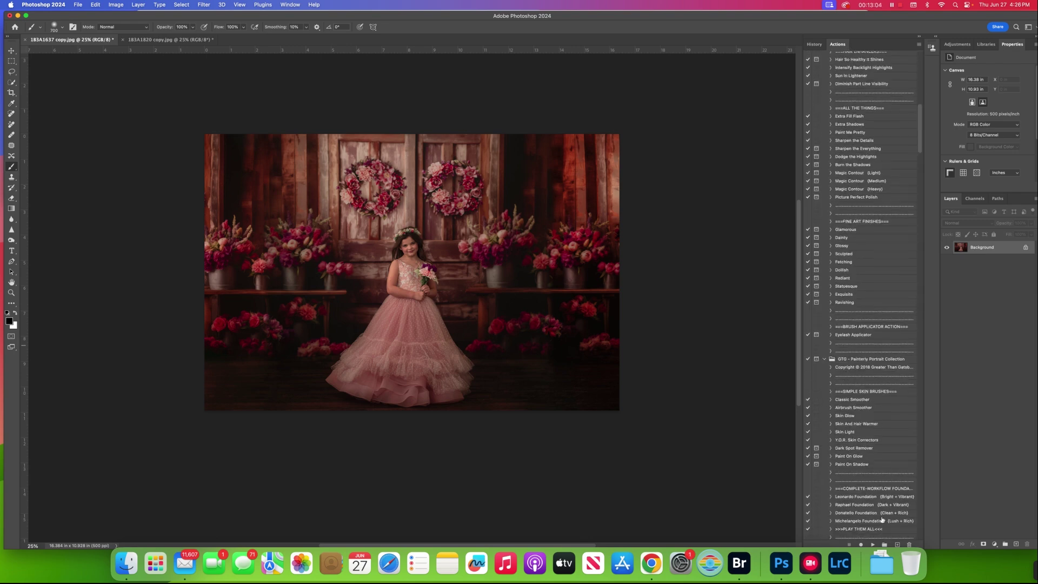
left_click(872, 498)
left_click(873, 544)
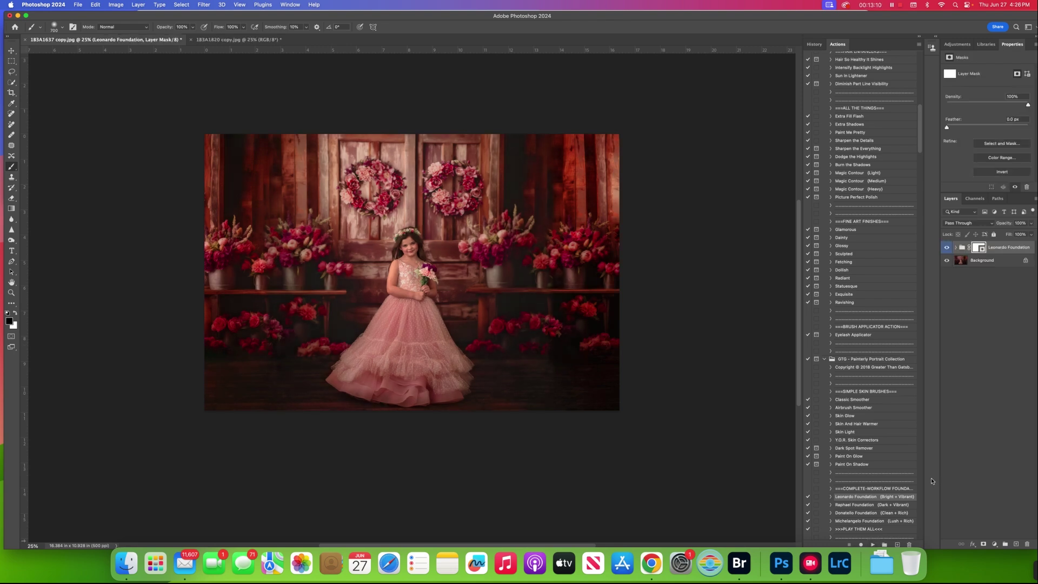
left_click(1030, 235)
left_click_drag(1033, 237, 1007, 235)
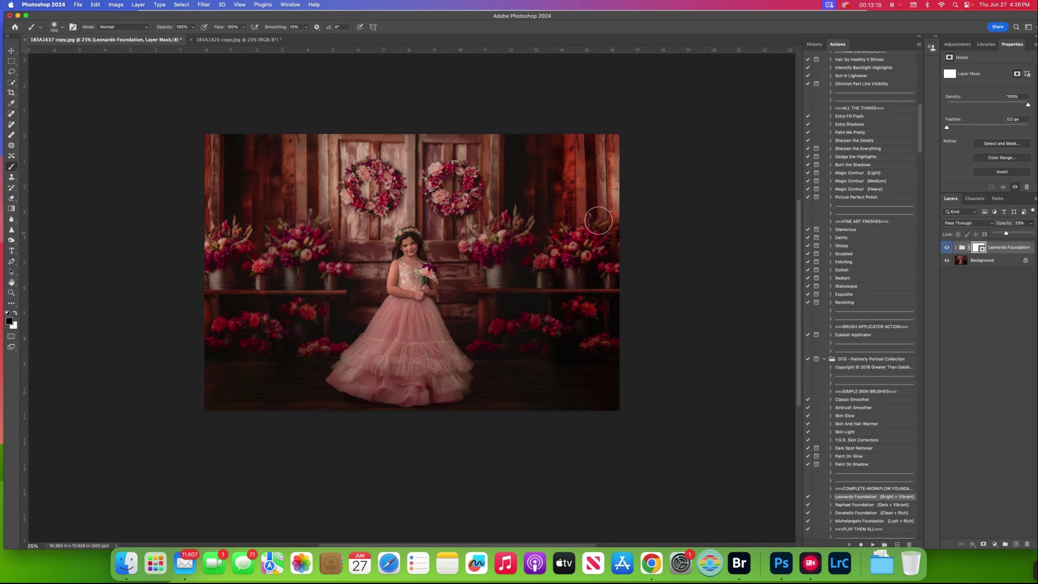
- Invert the Leonardo Foundation mask to black and paint white over the girl and her gown with a much larger brush
left_click(977, 249)
key("super+i")
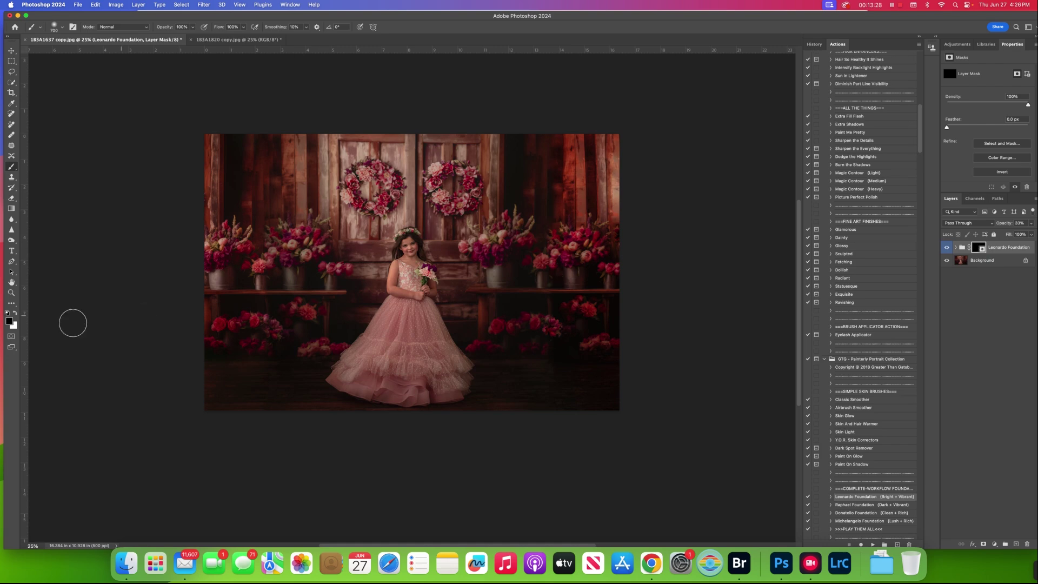
left_click(15, 313)
key("bracketright")
key("bracketright")
key("bracketright")
key("bracketright")
key("bracketright")
key("bracketright")
key("bracketright")
key("bracketright")
key("bracketright")
key("bracketright")
key("bracketright")
mouse_move(372, 364)
left_mouse_down()
mouse_move(421, 345)
mouse_move(394, 157)
mouse_move(409, 162)
mouse_move(403, 227)
left_mouse_up()
- Flatten the image and duplicate the background onto a new layer
left_click(137, 5)
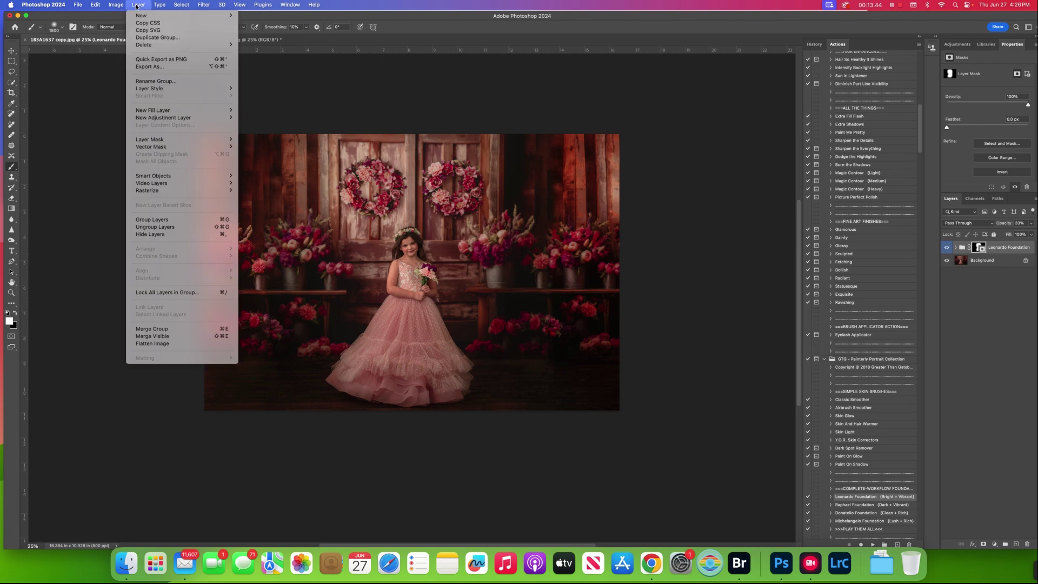
left_click(197, 343)
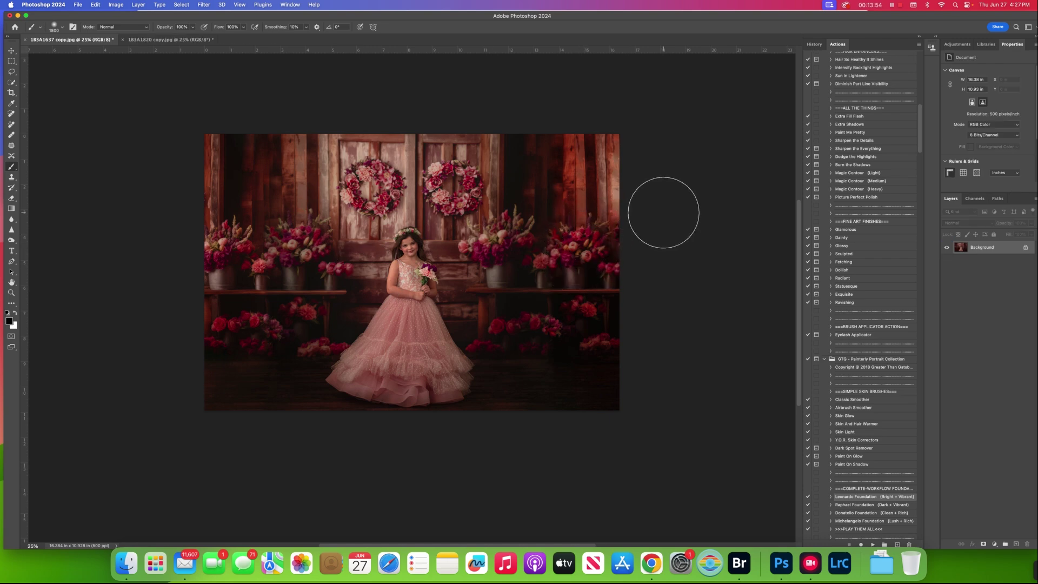
key("ctrl+j")
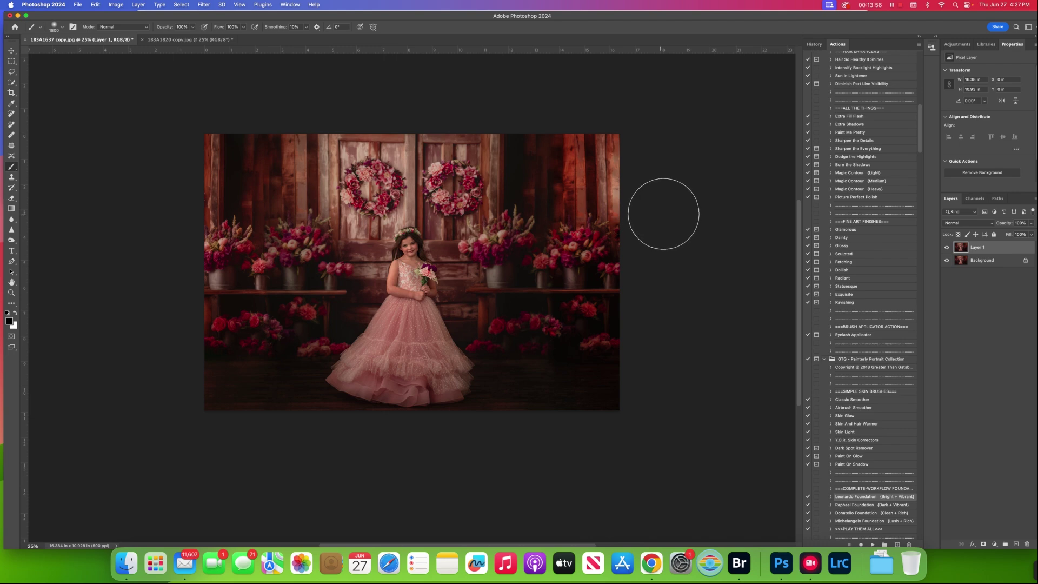
- Apply a Gaussian Blur to the duplicate layer and add a layer mask inverted to black
left_click(205, 5)
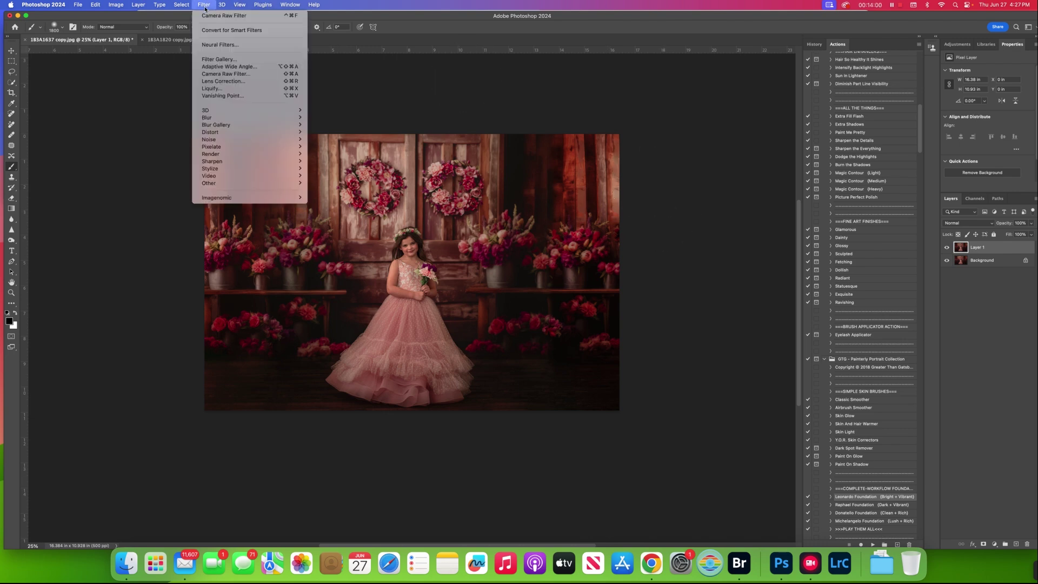
mouse_move(238, 118)
left_click(329, 149)
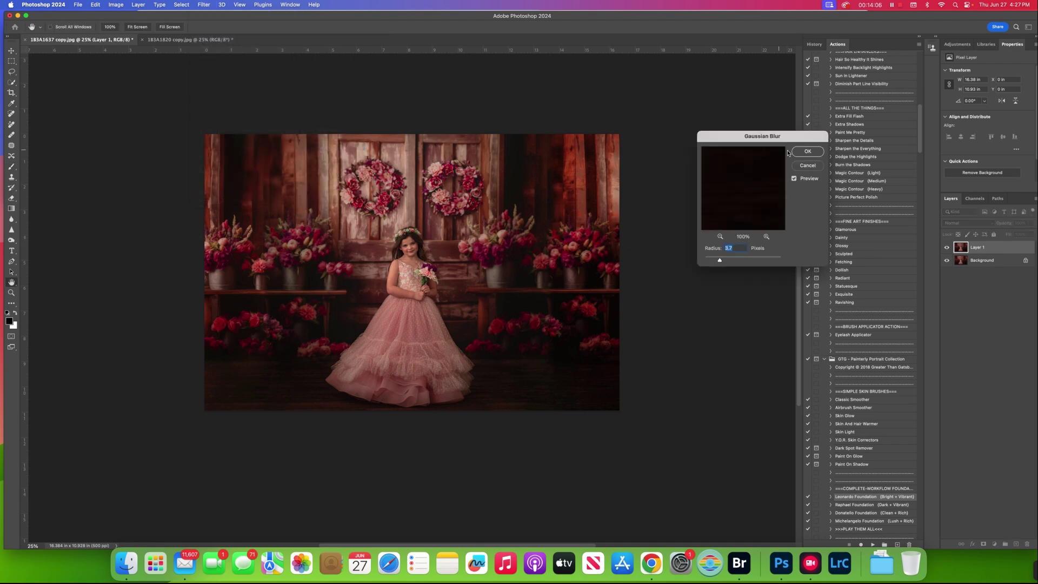
left_click(812, 154)
left_click(982, 544)
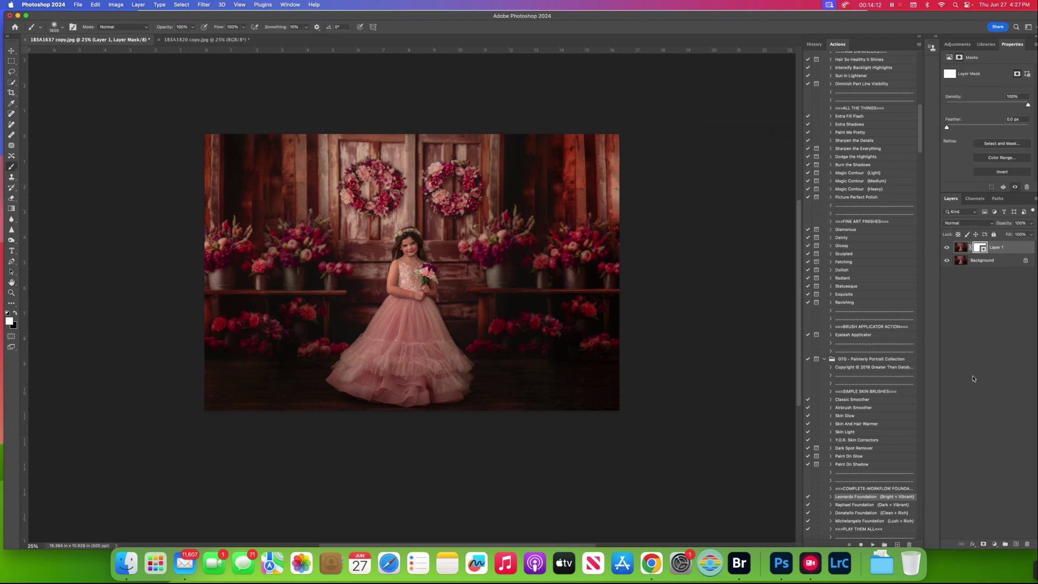
key("super+i")
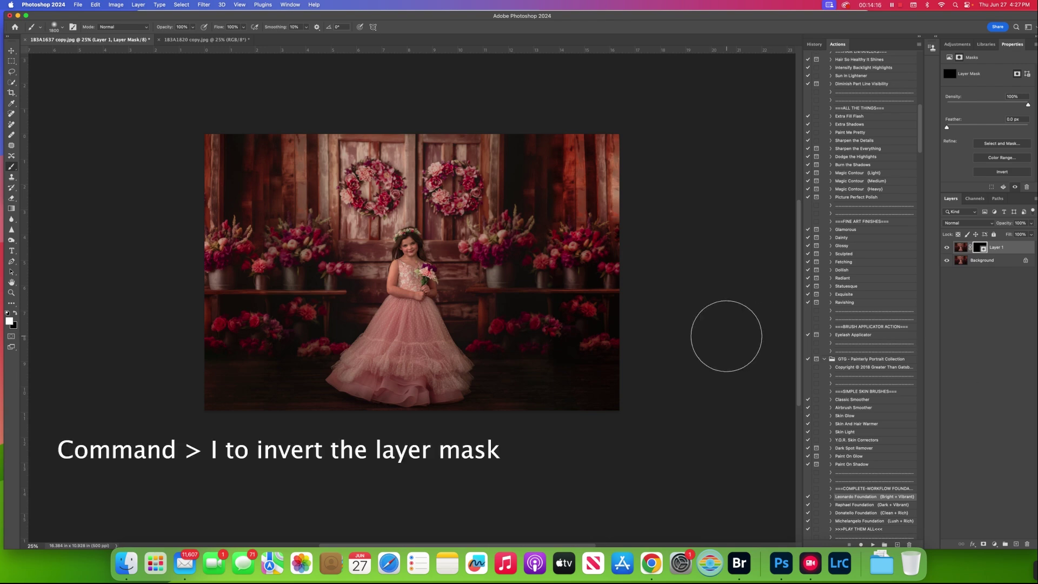
- Paint white on the mask over the picture's left side with a slightly larger brush, and flatten the image
key("[")
mouse_move(220, 248)
left_mouse_down()
mouse_move(219, 261)
mouse_move(220, 248)
left_mouse_up()
mouse_move(216, 299)
left_mouse_down()
mouse_move(219, 334)
mouse_move(248, 253)
mouse_move(254, 273)
mouse_move(239, 248)
mouse_move(228, 158)
mouse_move(233, 375)
left_mouse_up()
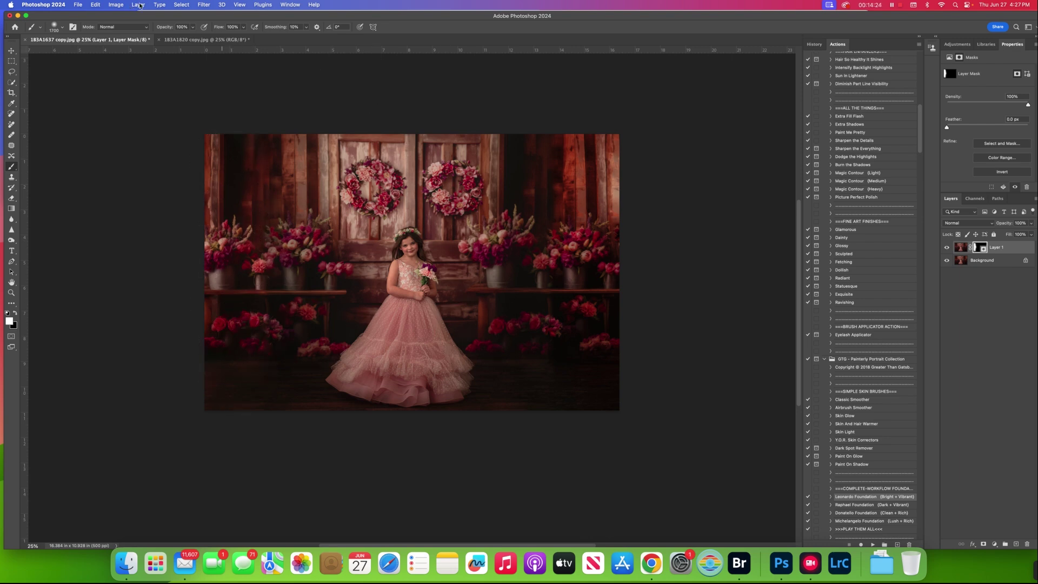
left_click(136, 6)
left_click(157, 346)
- Run the Sun In Lightener action and paint its mask white over the doors and the girl's gown, flattening the result
left_click(864, 76)
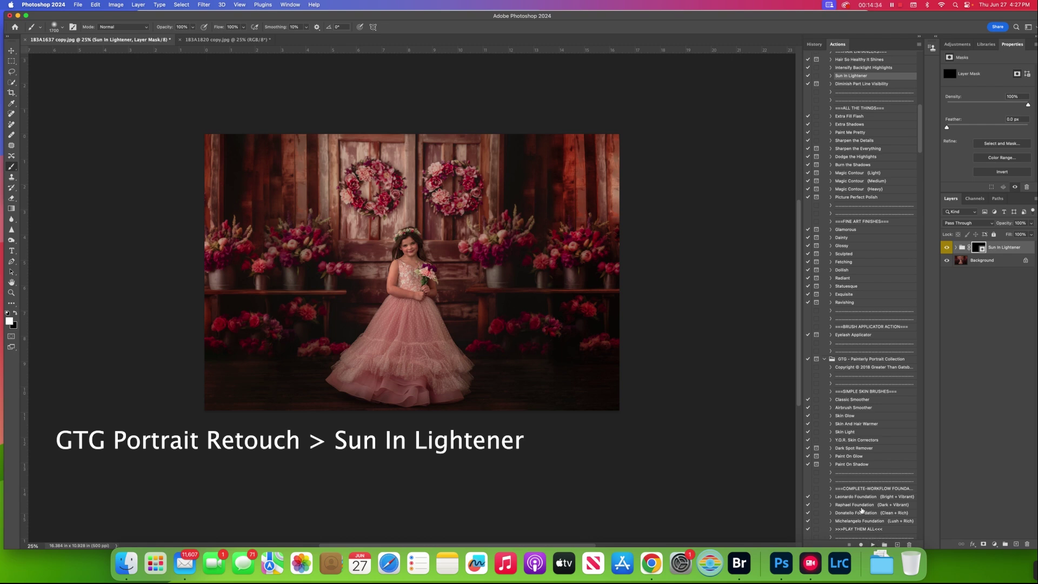
left_click_drag(455, 251, 464, 336)
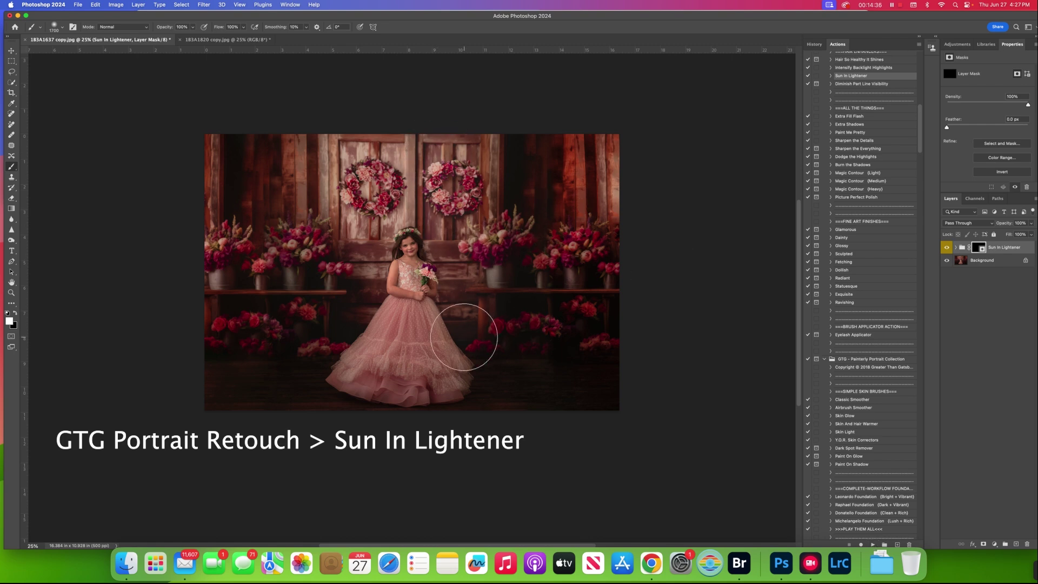
left_click_drag(379, 147, 345, 347)
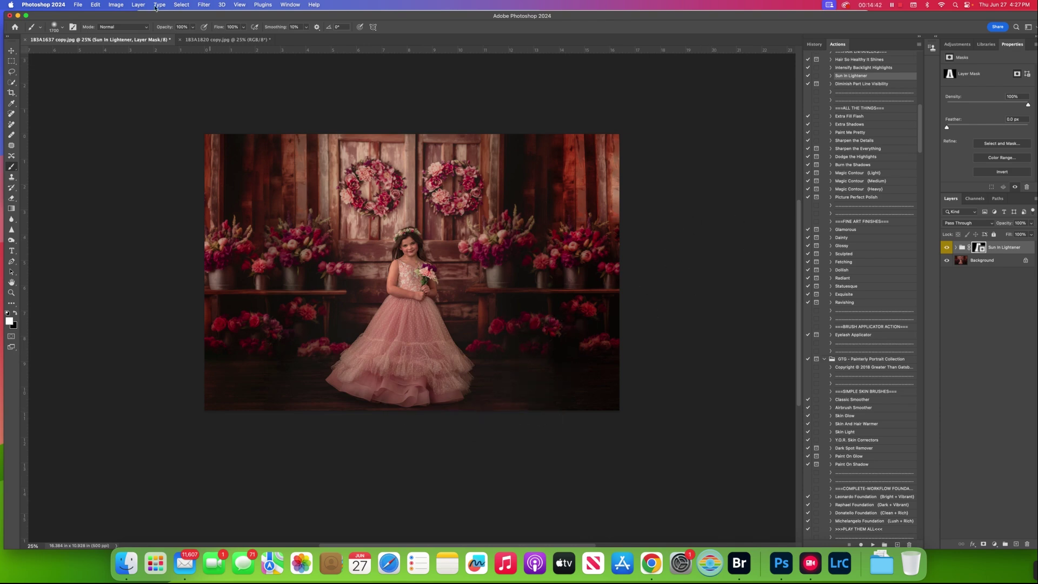
left_click(138, 5)
key("Escape")
key("super+minus")
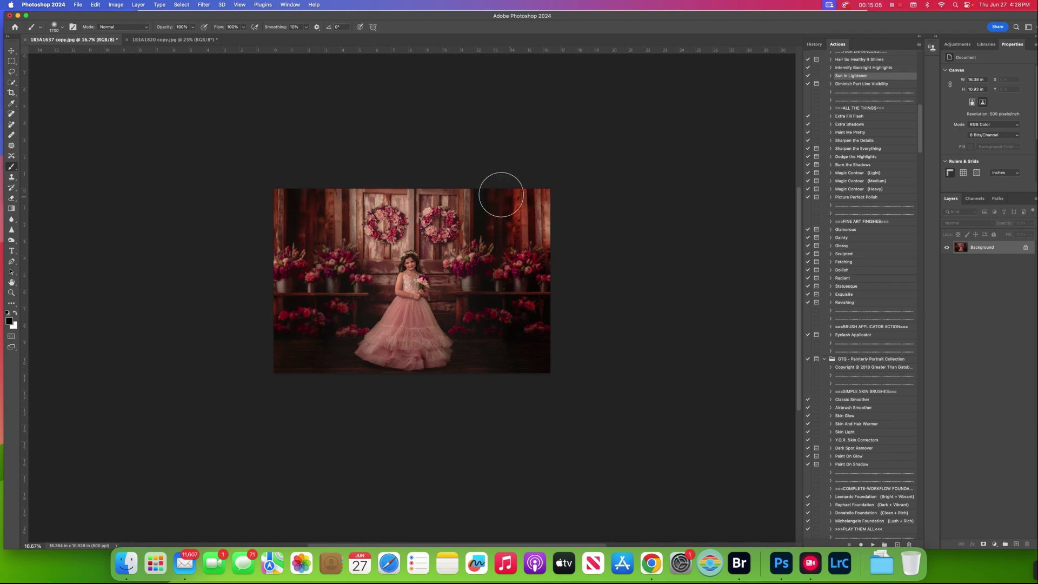
- Compare the pink-gown portrait's original opened state with its final flattened state in the history, ending on the final state
left_click(175, 41)
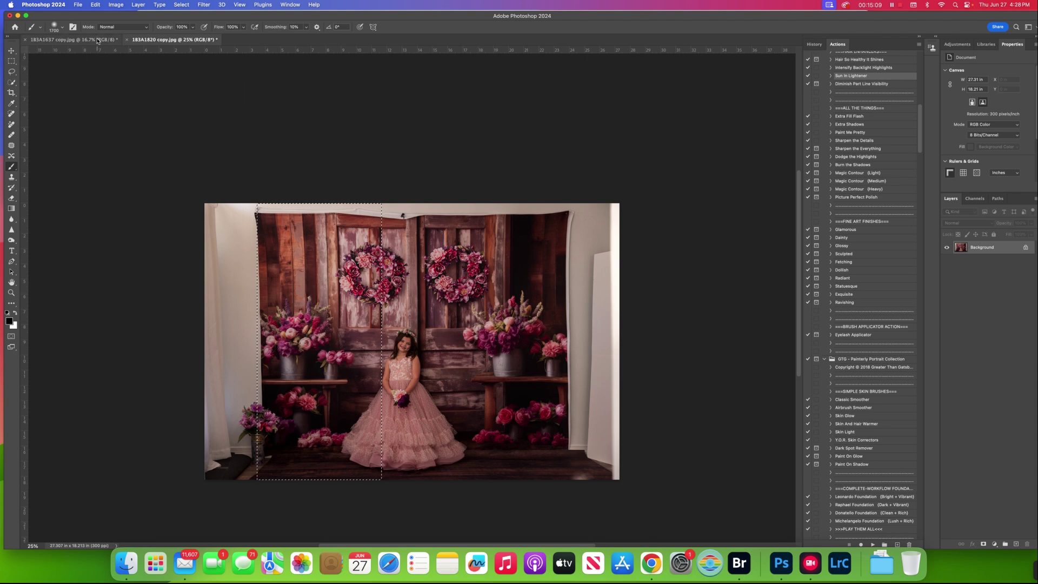
left_click(70, 39)
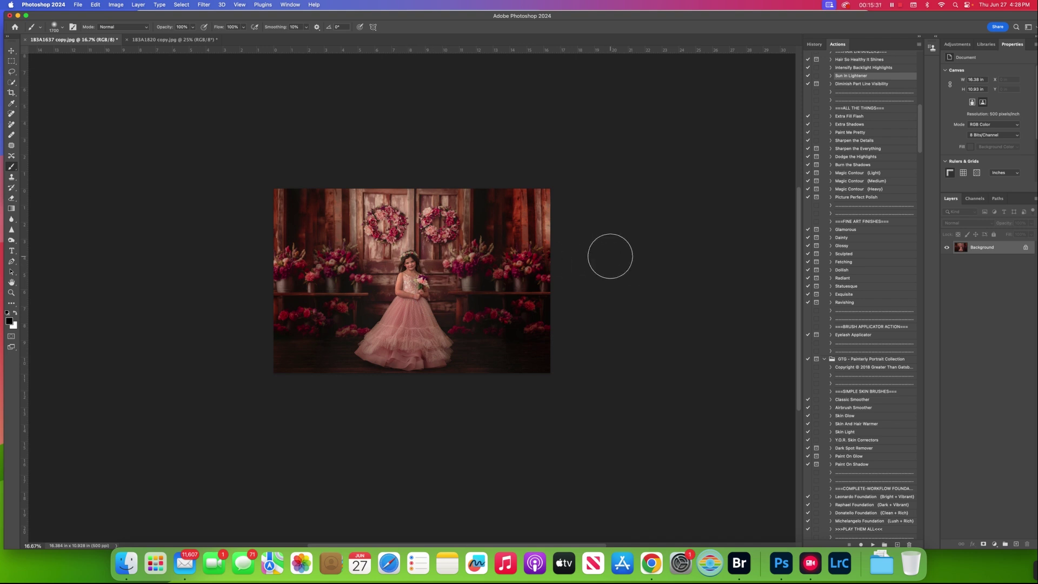
left_click(814, 44)
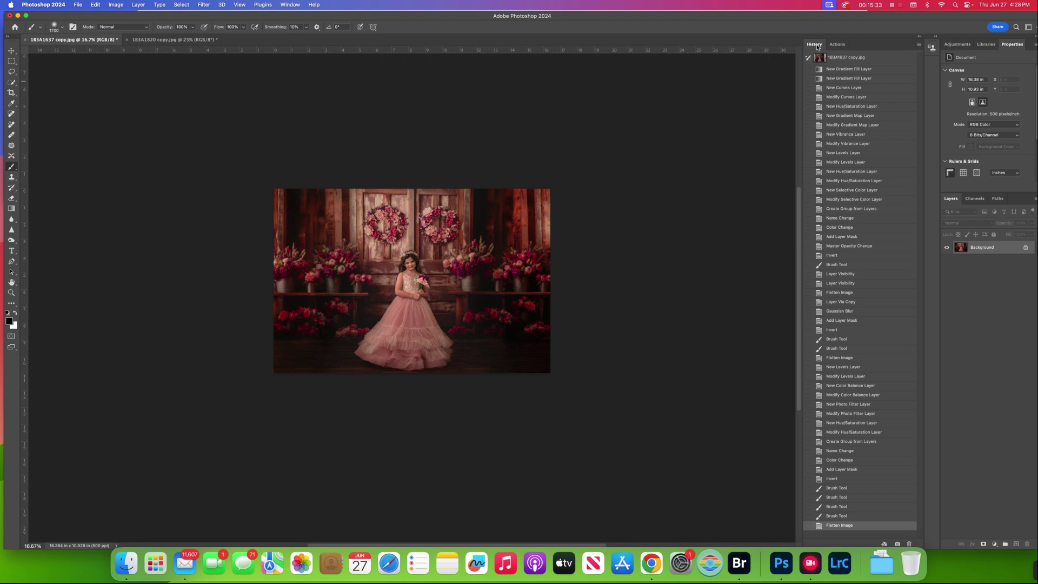
left_click(852, 59)
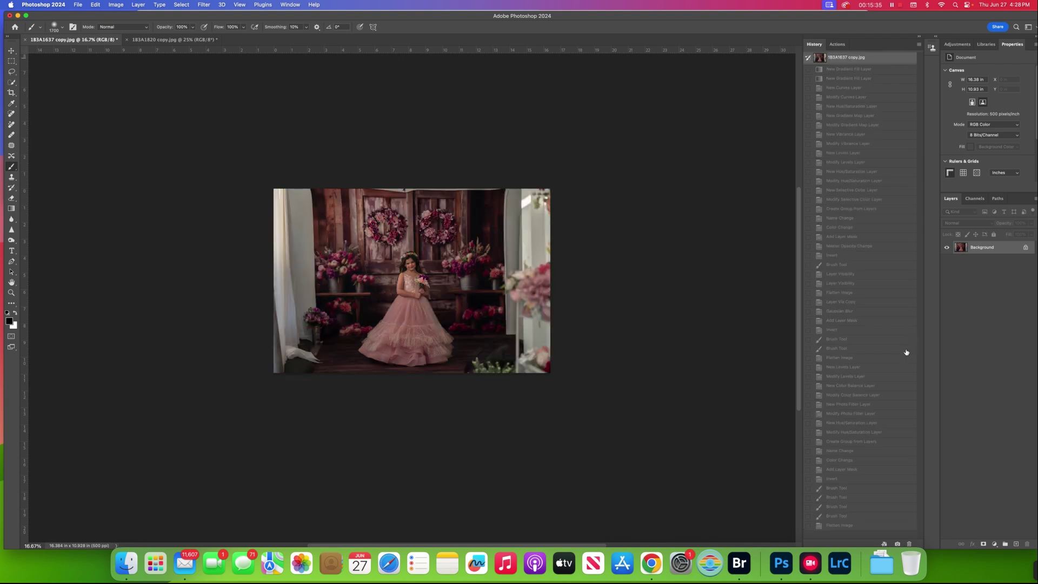
left_click(862, 527)
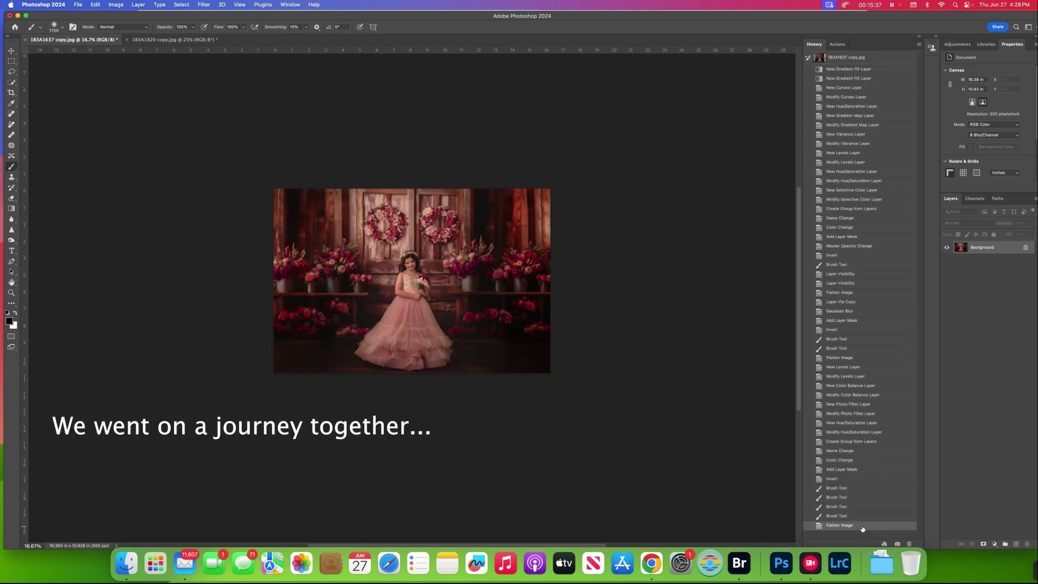
left_click(840, 56)
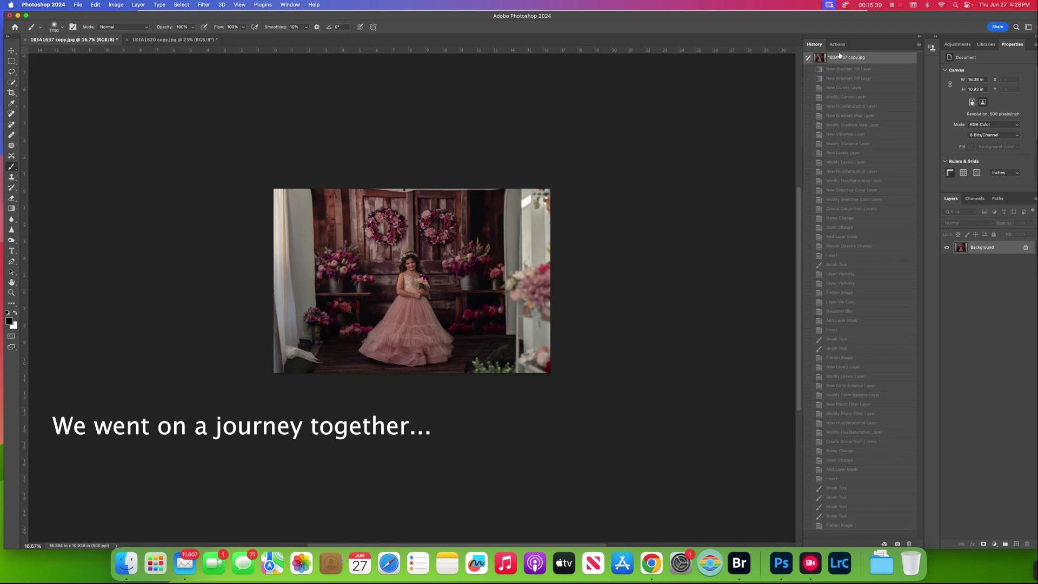
left_click(868, 525)
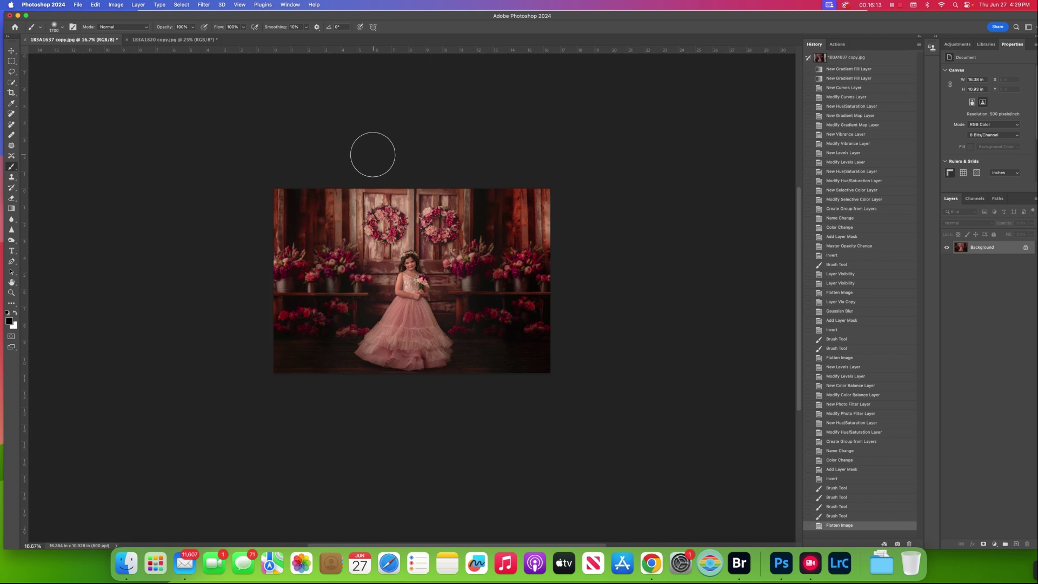
left_click(826, 57)
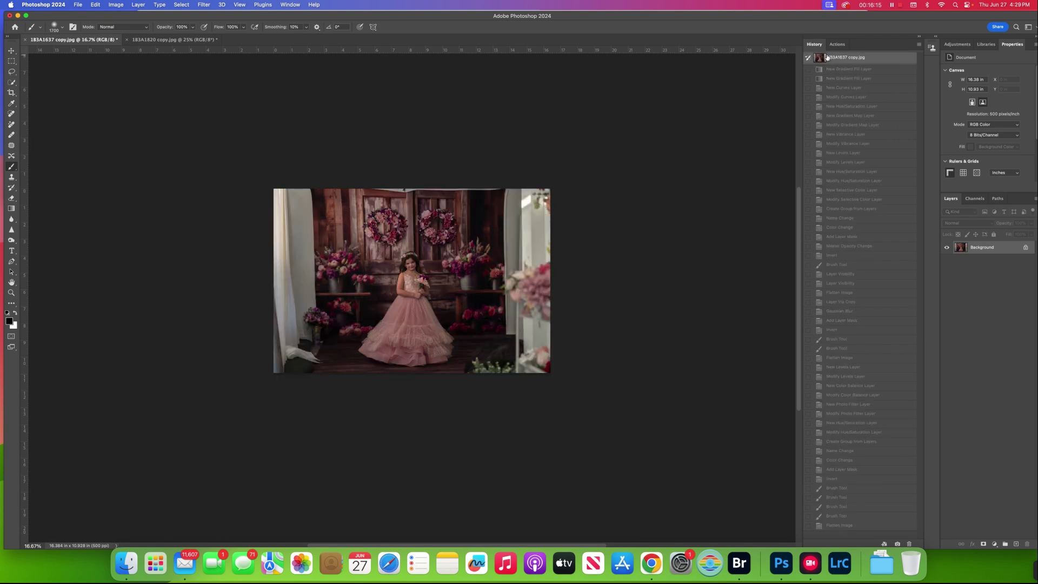
left_click(874, 527)
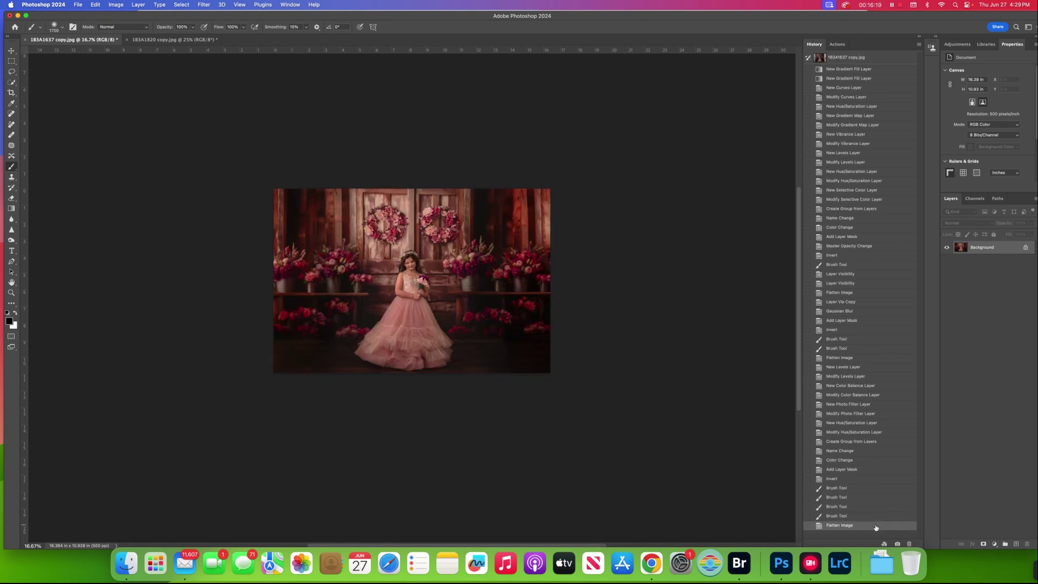
left_click(844, 57)
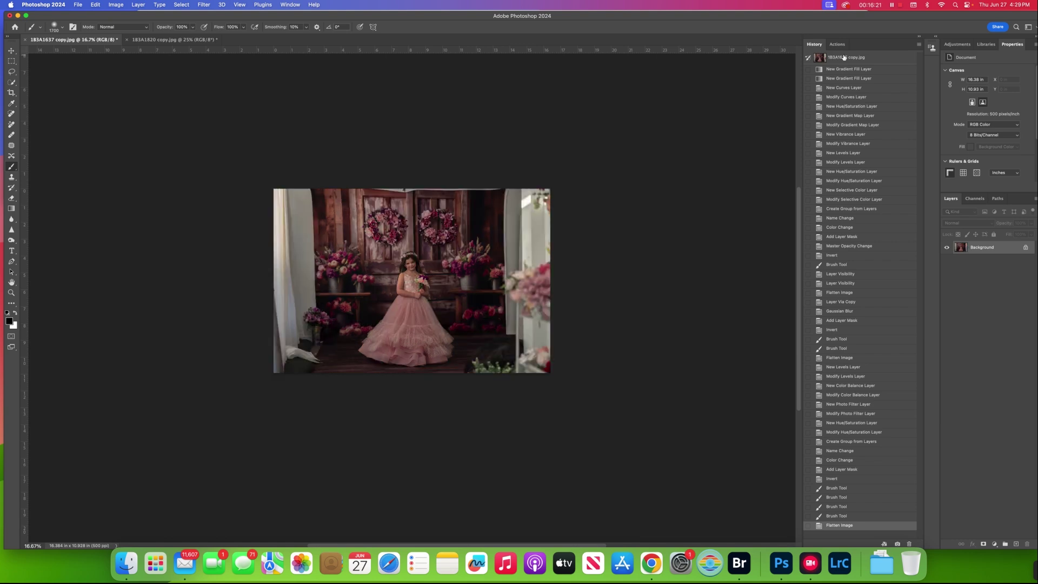
left_click(864, 525)
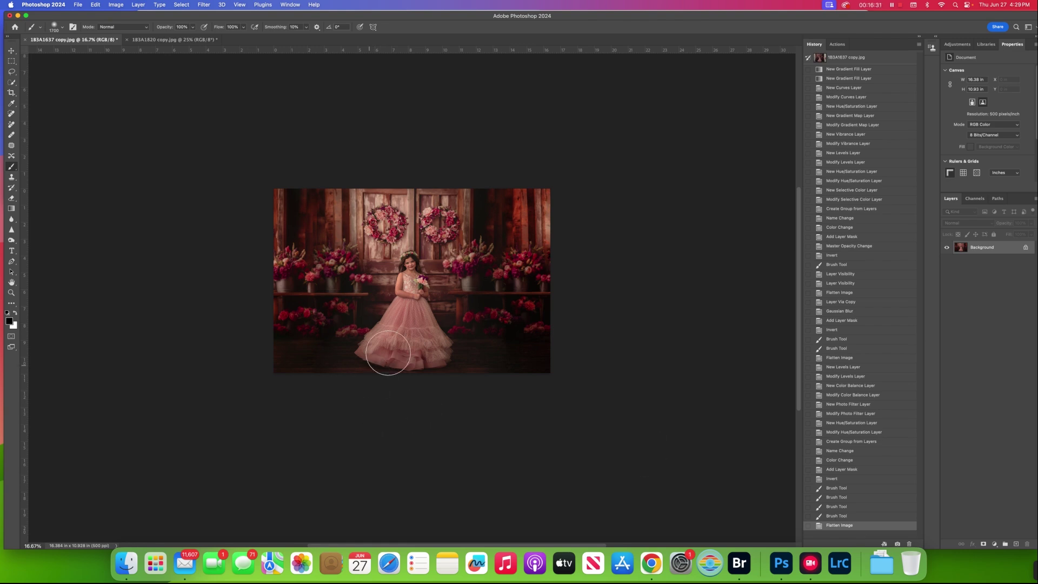
- Switch to Adobe Bridge, preview the retouched and original 1B3A6578 portraits, and widen the thumbnail area
left_click(738, 565)
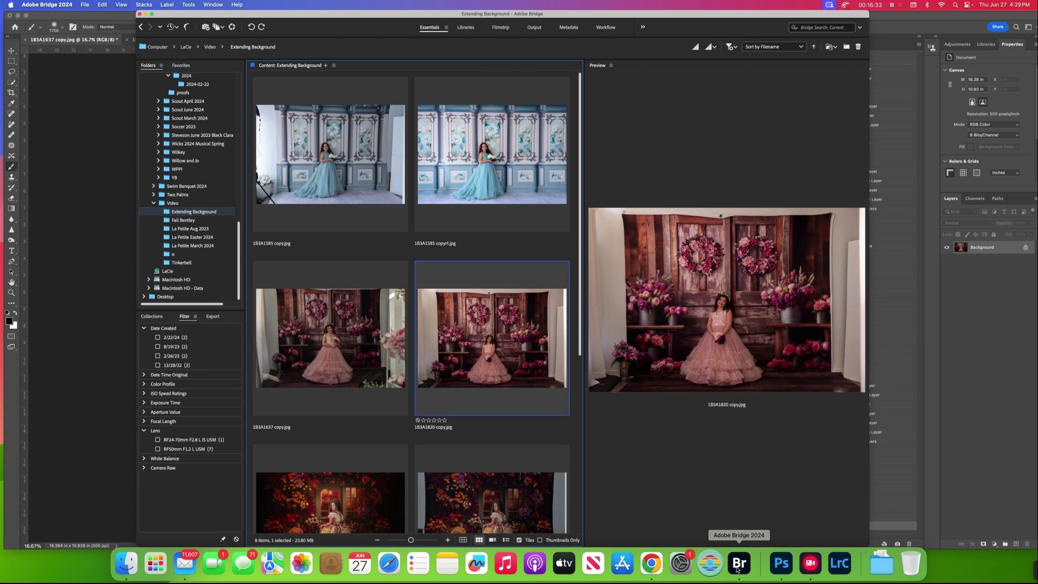
scroll(529, 310, "down", 5)
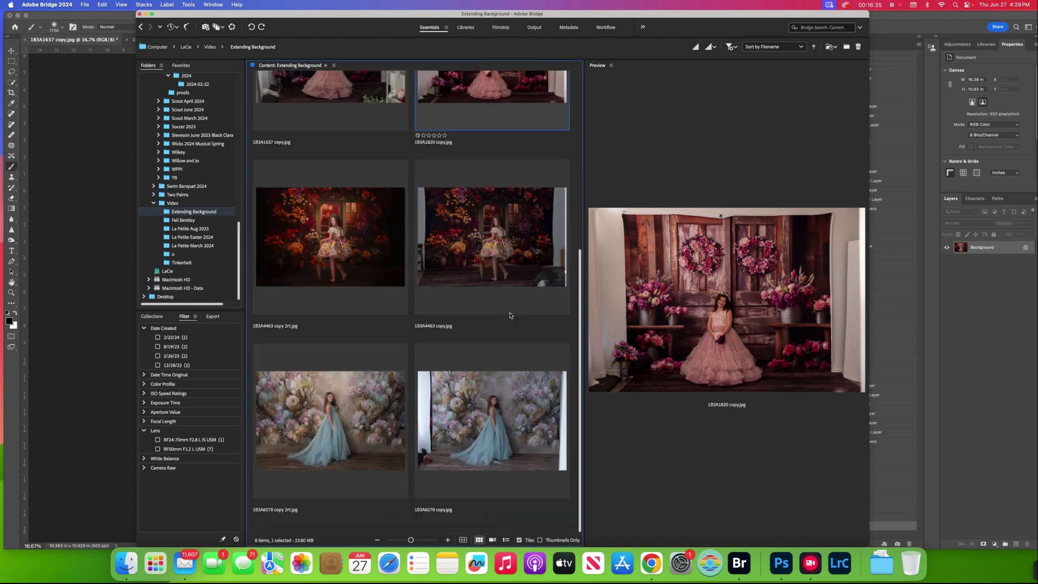
left_click(349, 419)
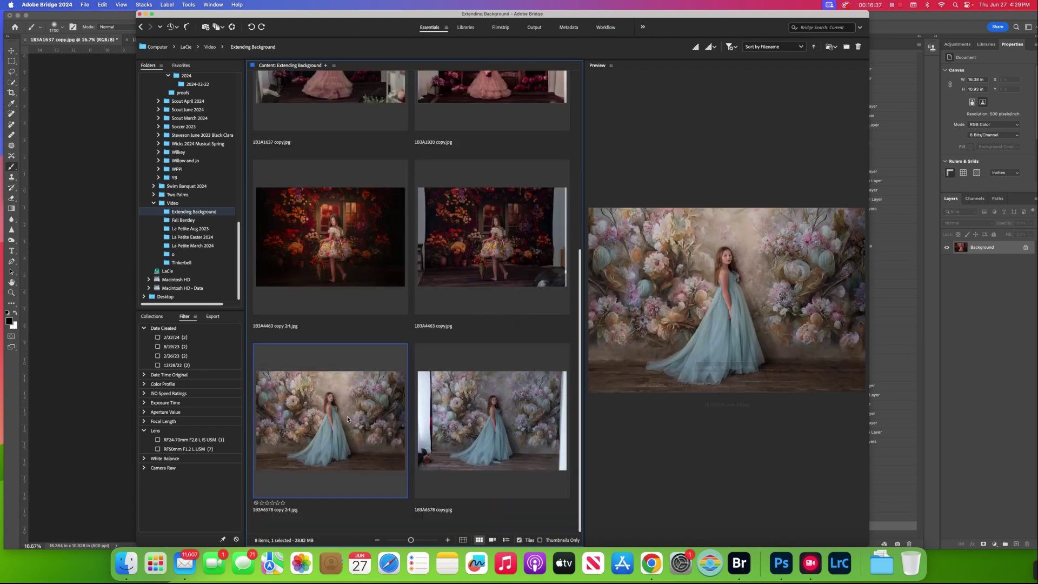
left_click(515, 411)
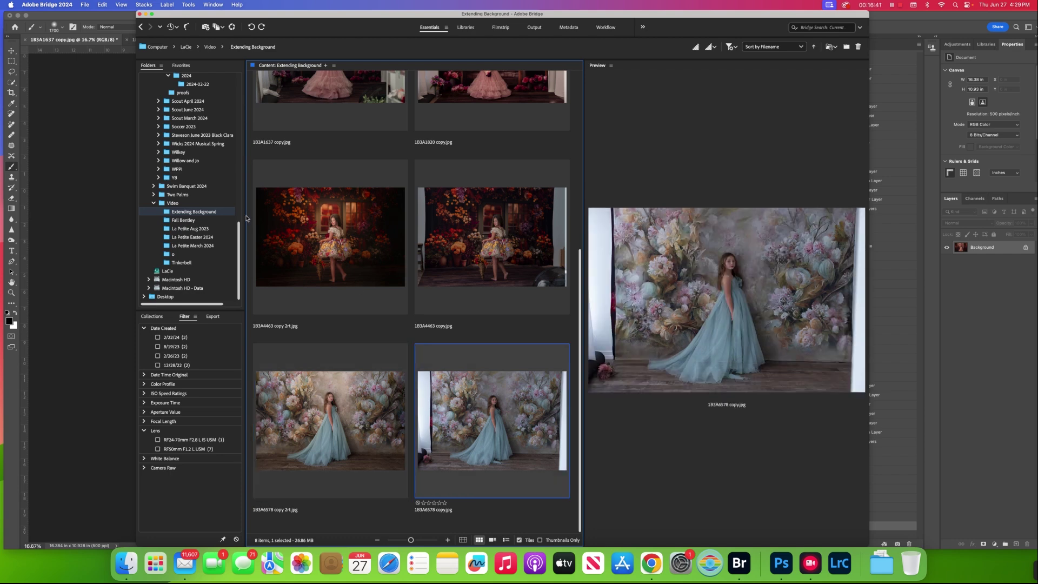
left_click_drag(246, 219, 162, 218)
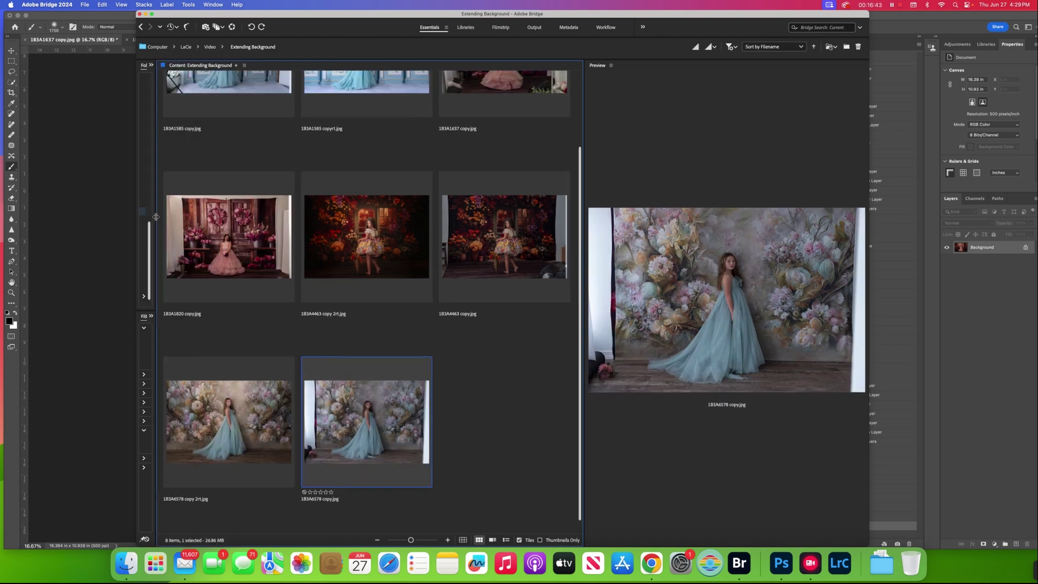
- Compare the original 1B3A4463 portrait with its retouched version in the preview
left_click(528, 231)
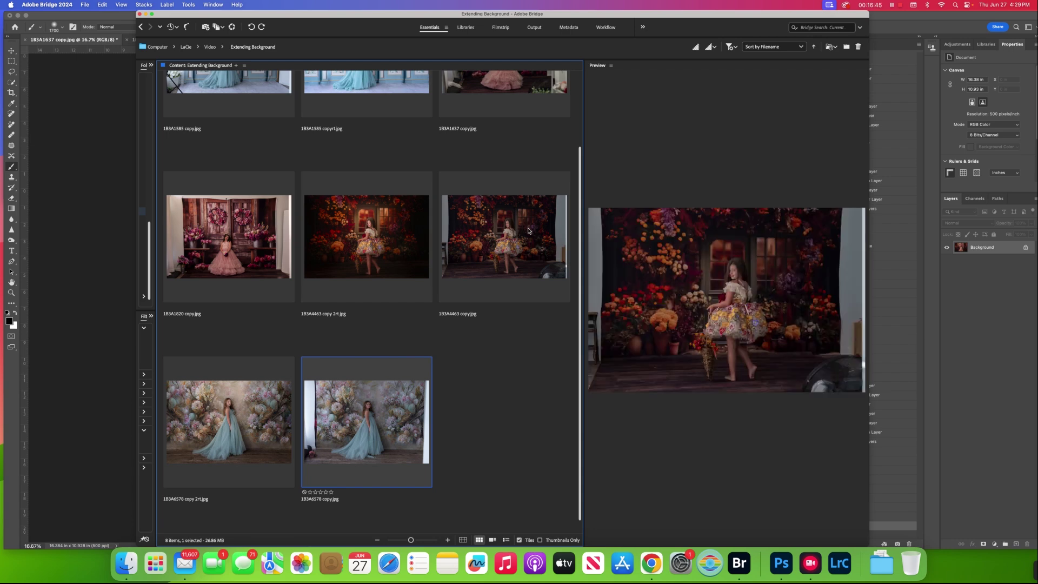
left_click(380, 228)
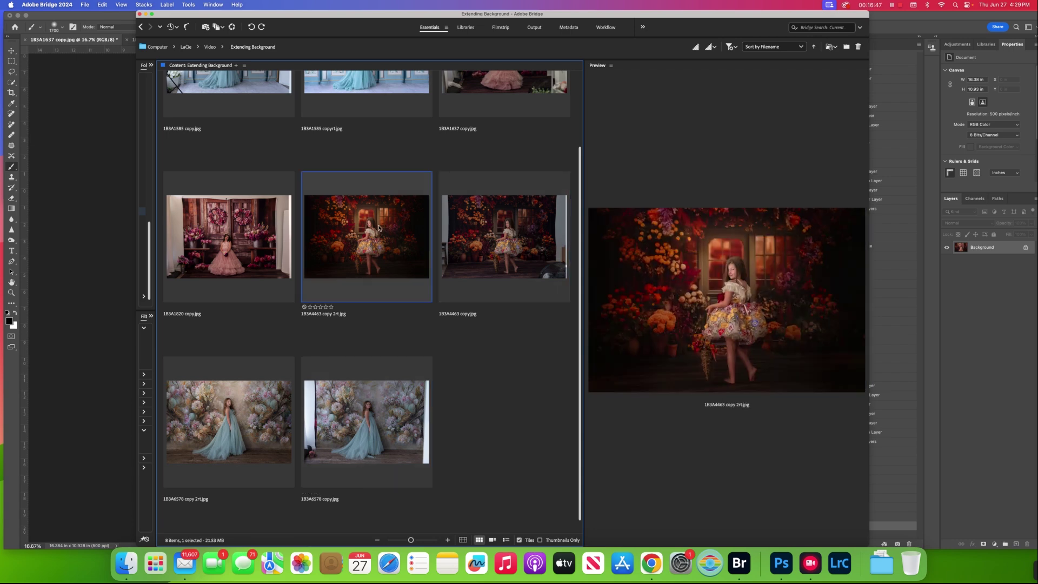
left_click(482, 233)
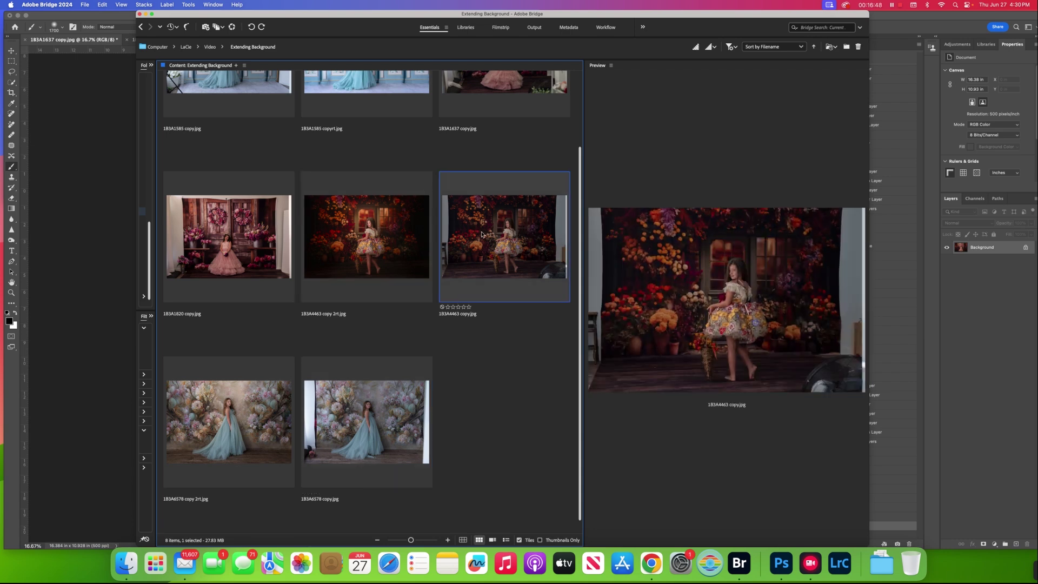
left_click(416, 240)
scroll(413, 243, "up", 3)
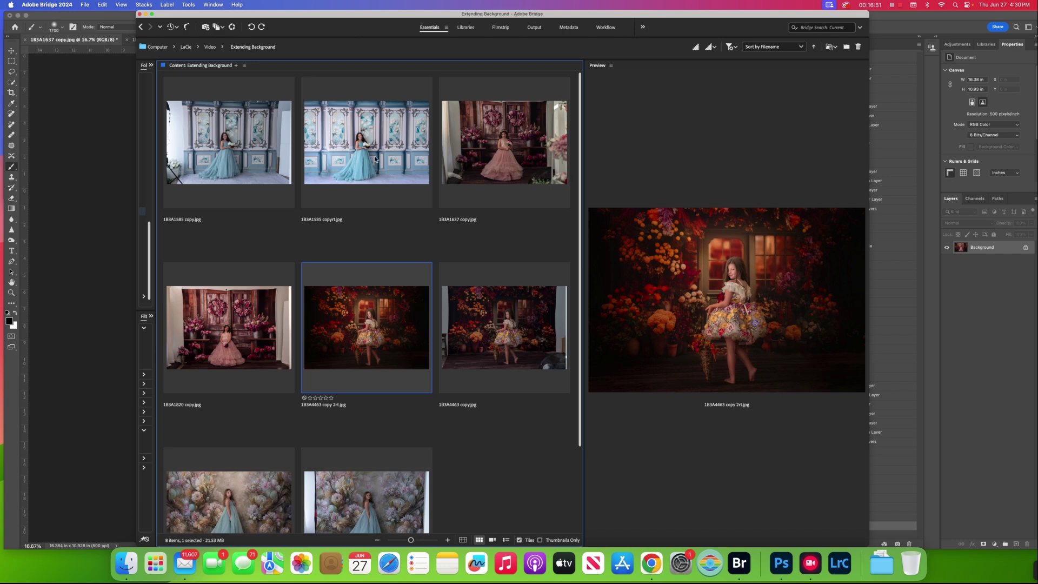
- Compare the original and retouched 1B3A1585 blue-gown portraits, and preview the original 1B3A1637 copy.jpg
left_click(371, 140)
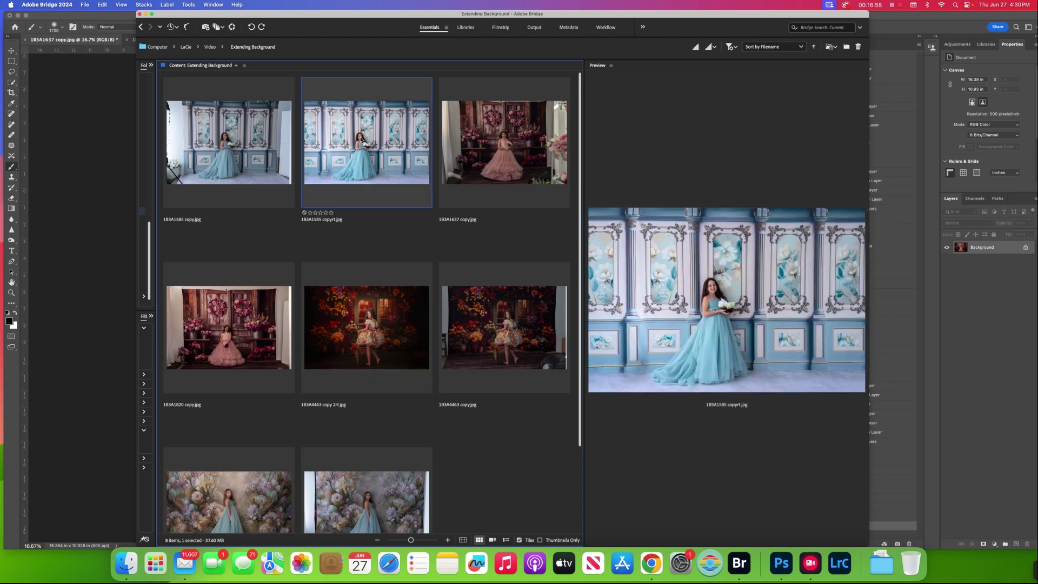
left_click(234, 120)
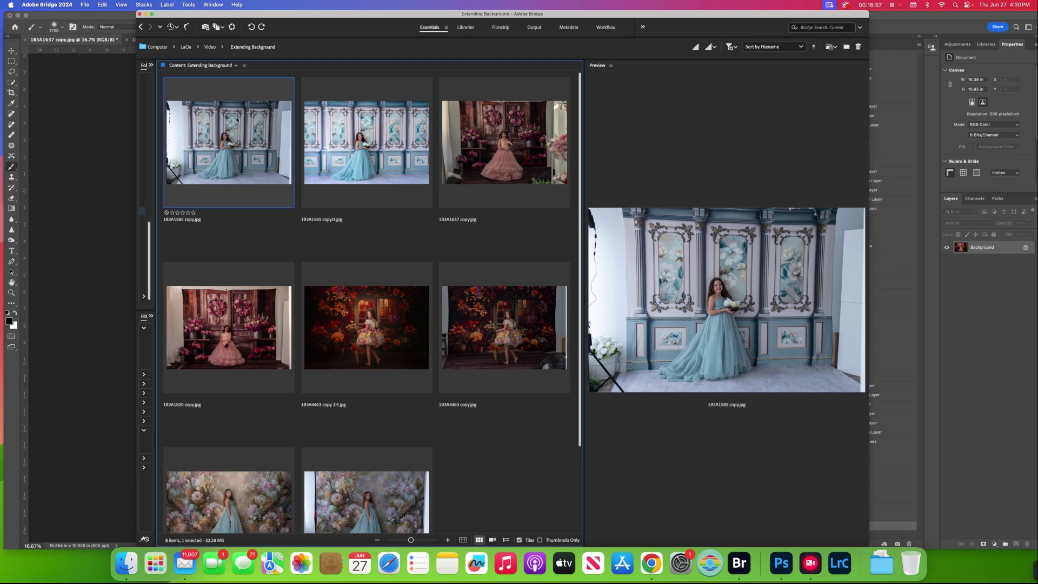
left_click(369, 128)
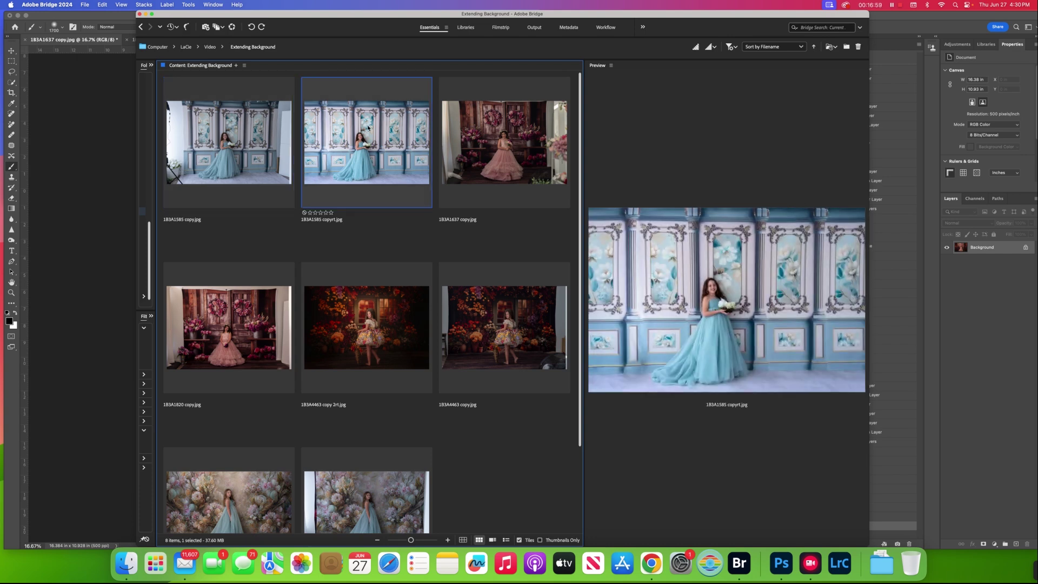
left_click(274, 131)
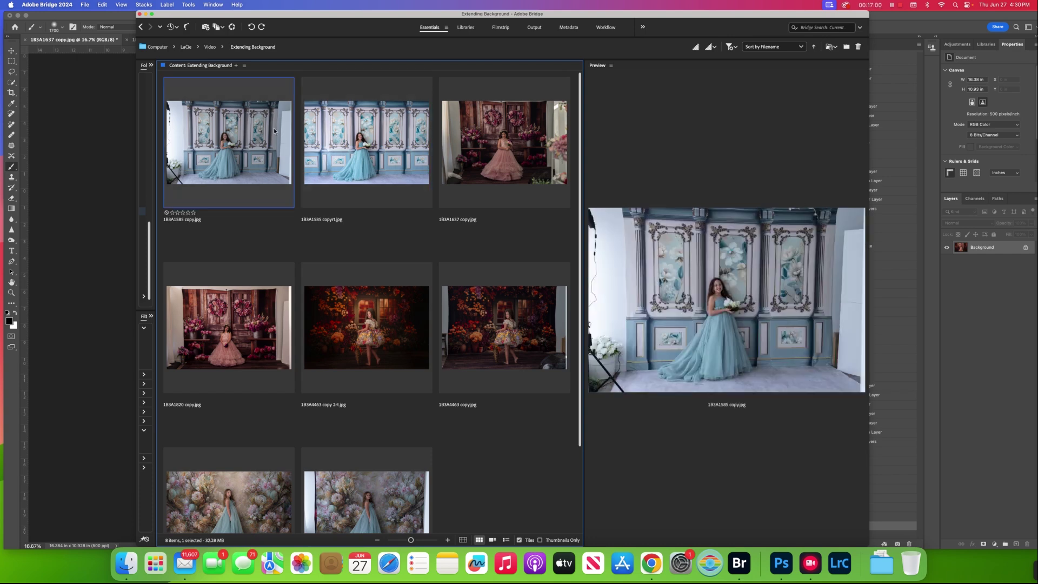
left_click(367, 128)
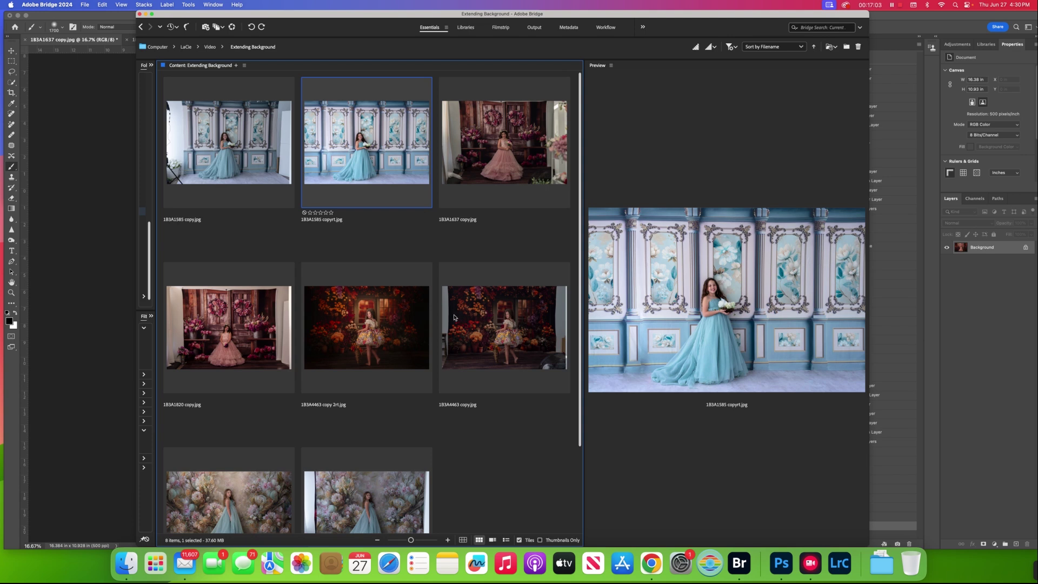
left_click(530, 127)
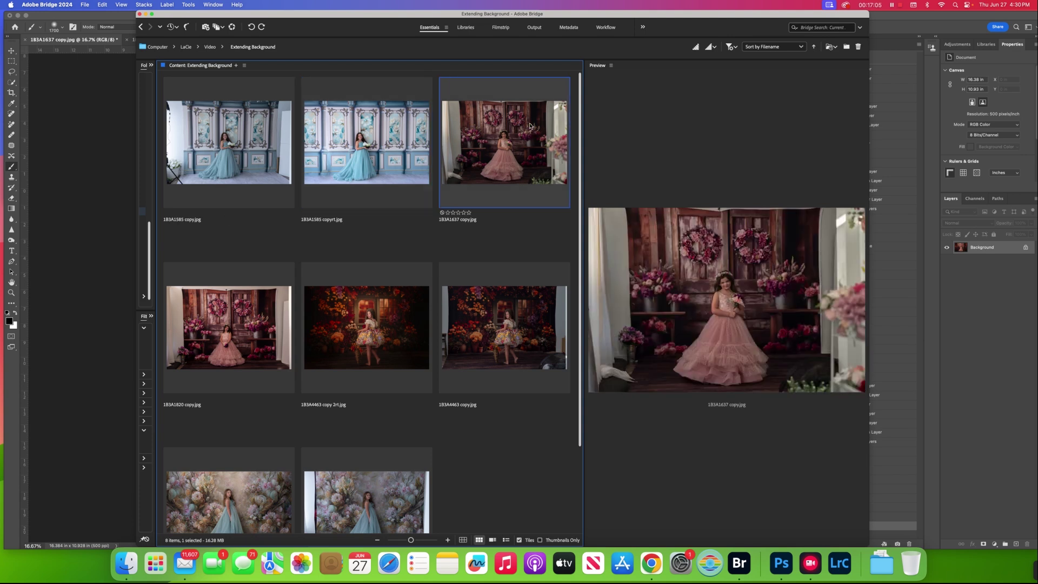
- Switch back to Photoshop and examine the finished pink-gown portrait at zoom levels between 12.5% and 33.3%, ending at 33.3%
left_click(120, 17)
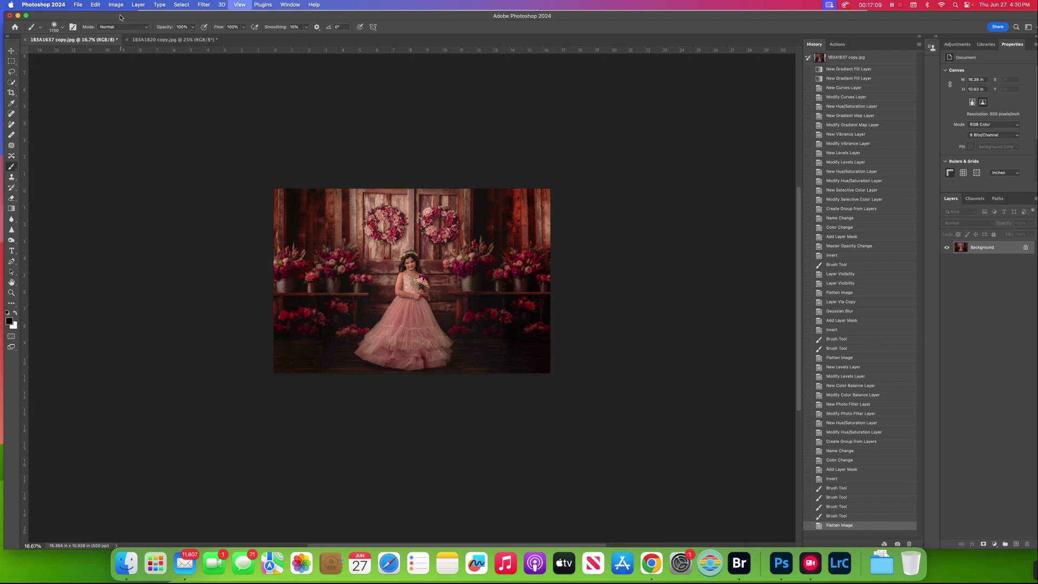
key("super+equal")
key("super+equal")
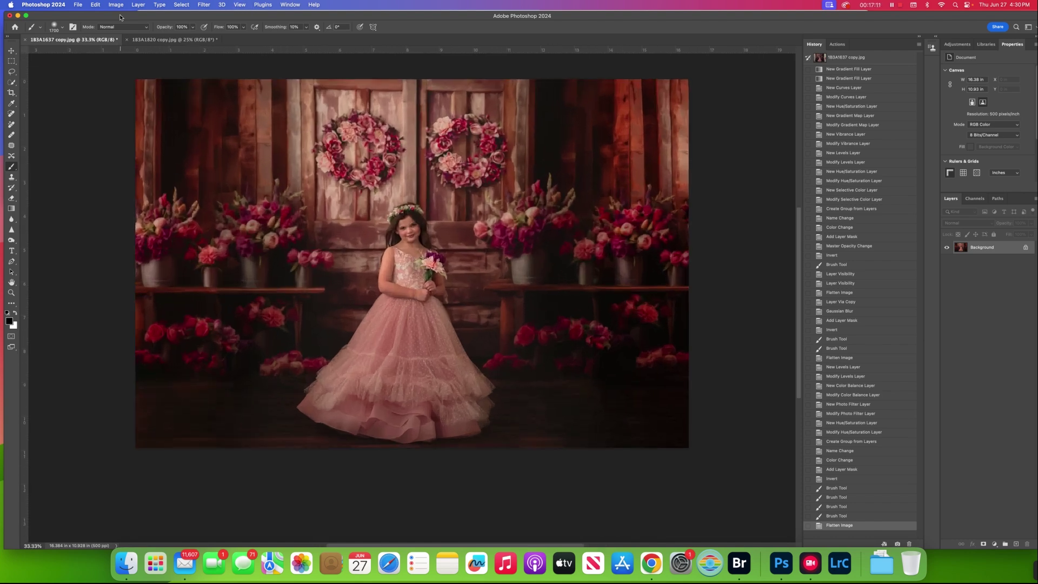
key("super+minus")
key("super+minus")
key("super+minus")
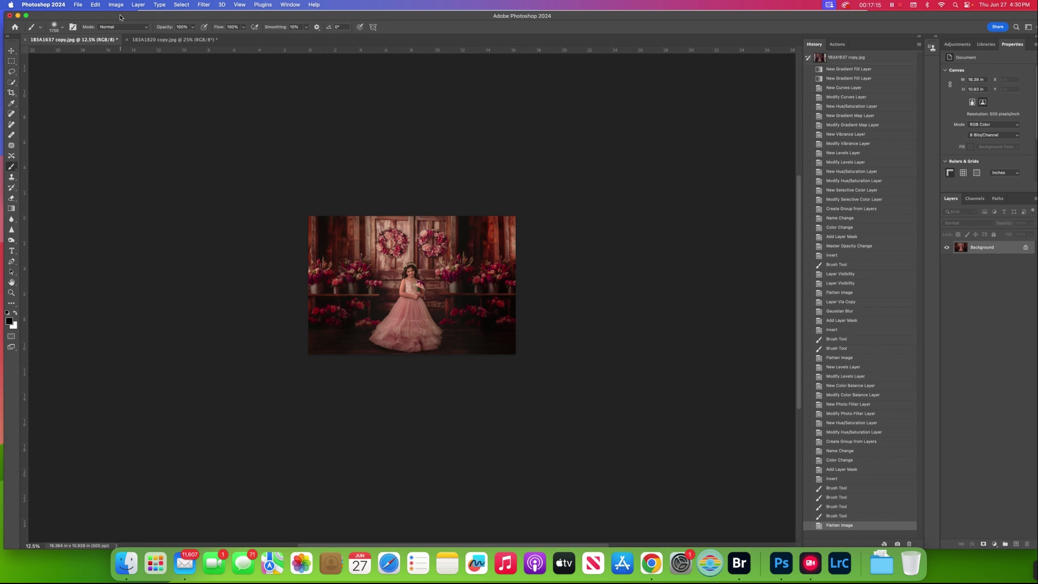
key("super+equal")
key("super+equal")
key("super+equal")
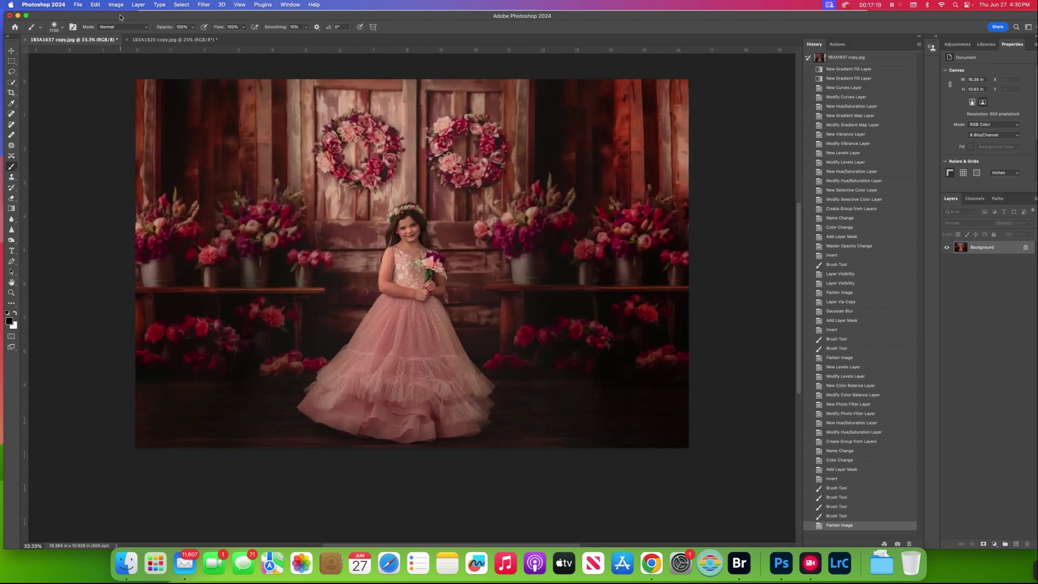
key("super+minus")
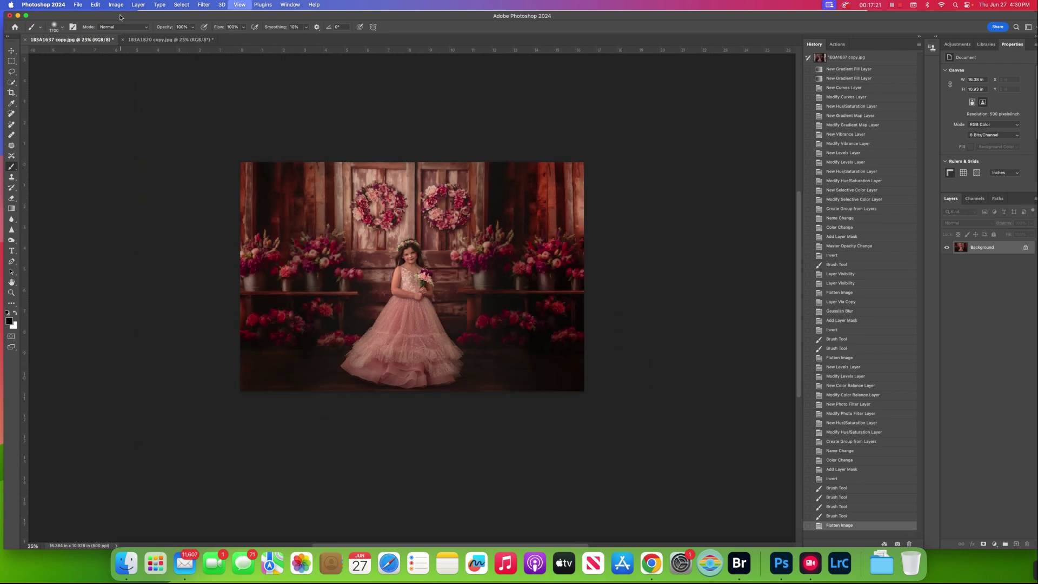
key("super+equal")
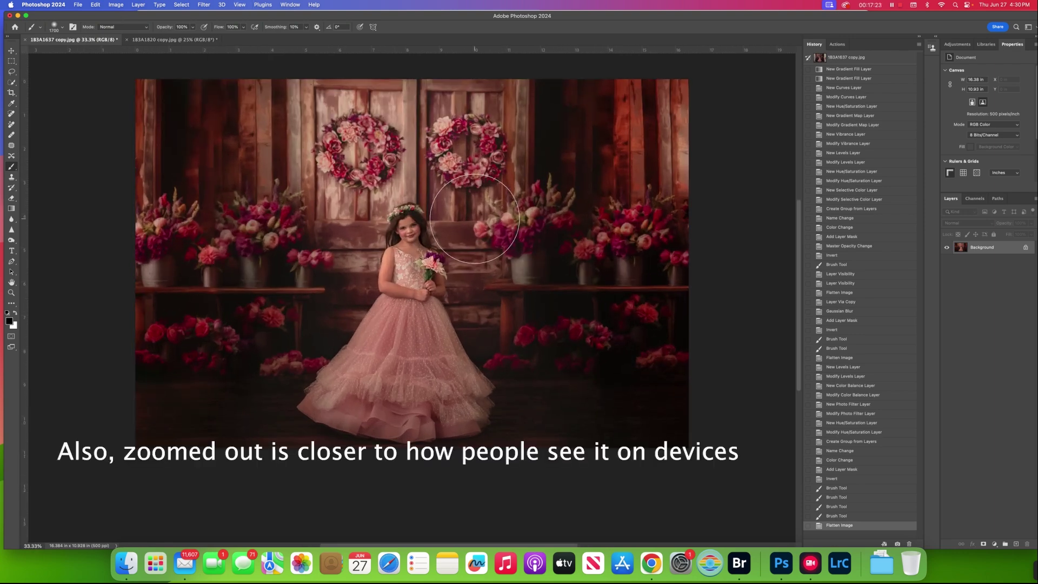
scroll(479, 219, "up", 3)
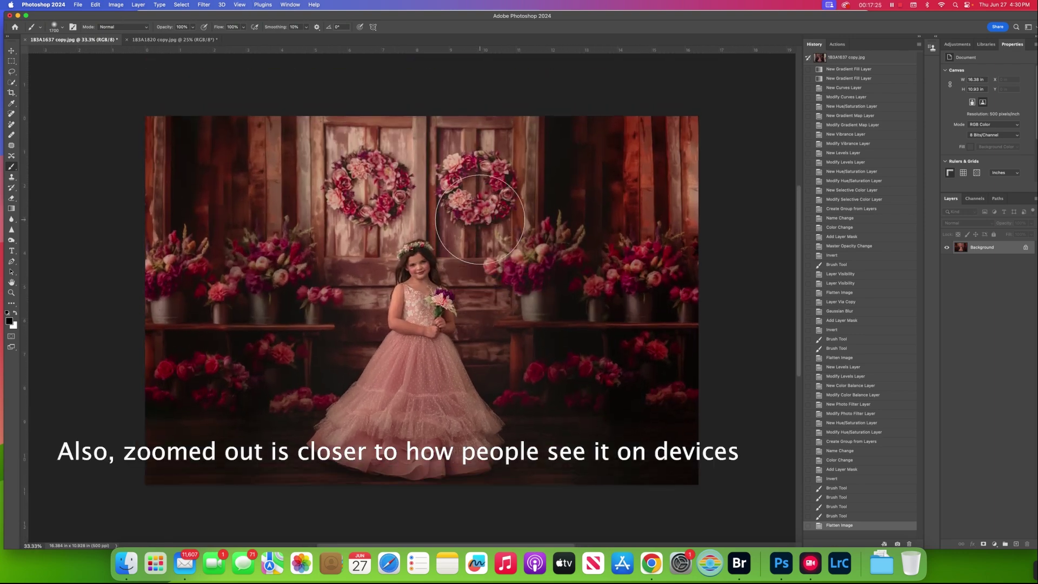